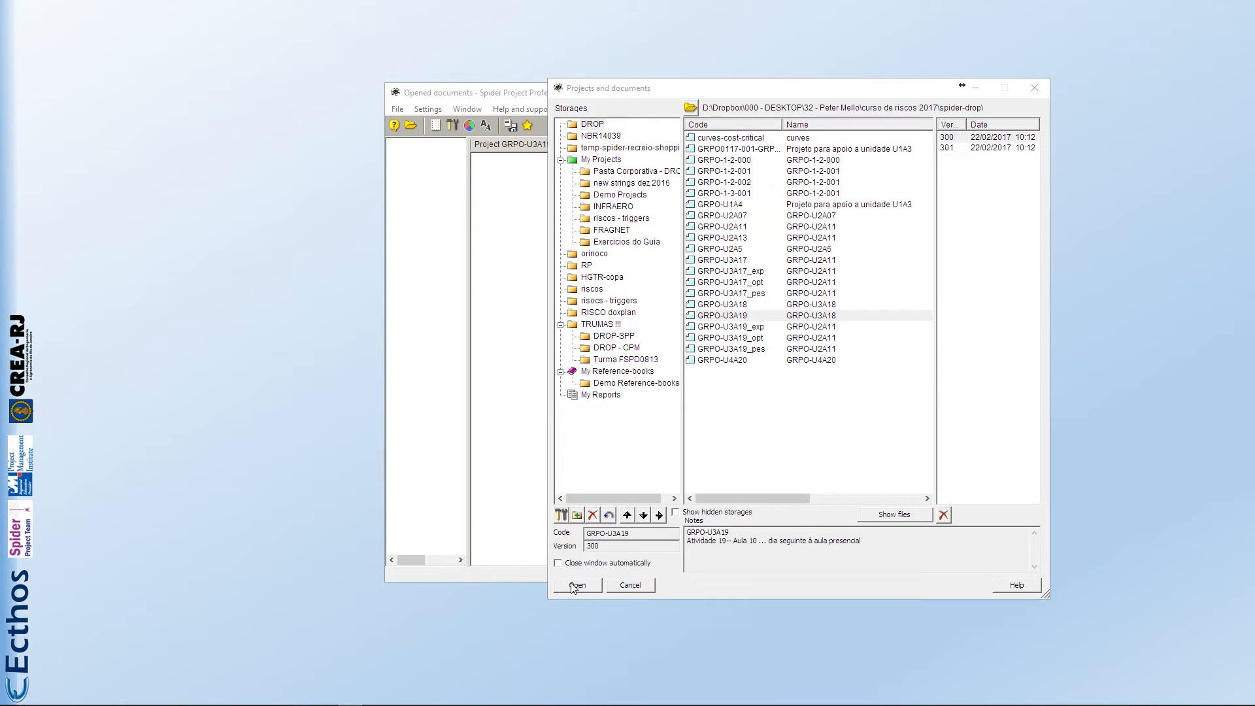
- Minimize the Projects and documents window and show the GRPO-U3A19 Gantt in the 001 - preparação layout at 1 level
{"action": "left_click", "coordinate": [975, 91]}
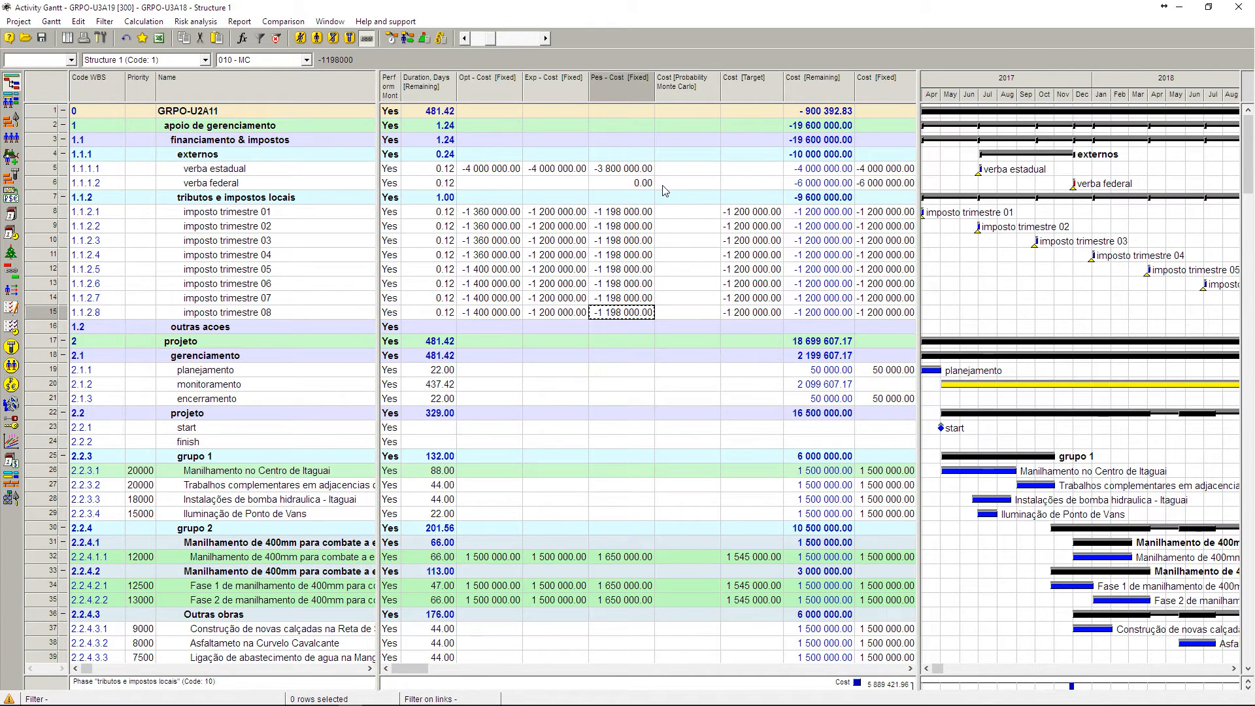
{"action": "left_click", "coordinate": [247, 64]}
{"action": "left_click", "coordinate": [250, 71]}
{"action": "left_click", "coordinate": [68, 59]}
{"action": "left_click", "coordinate": [29, 76]}
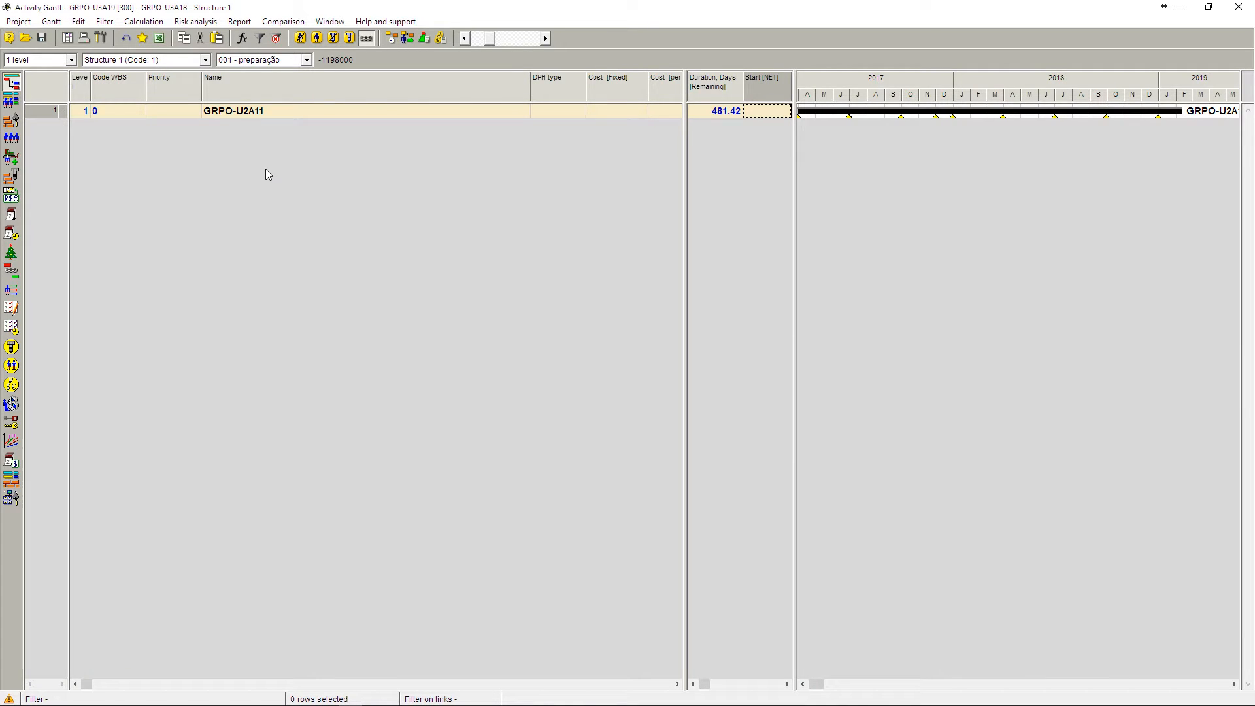
- Expand the root phase GRPO-U2A11 and its projeto phase to show the gerenciamento and projeto subphases
{"action": "left_click", "coordinate": [63, 111]}
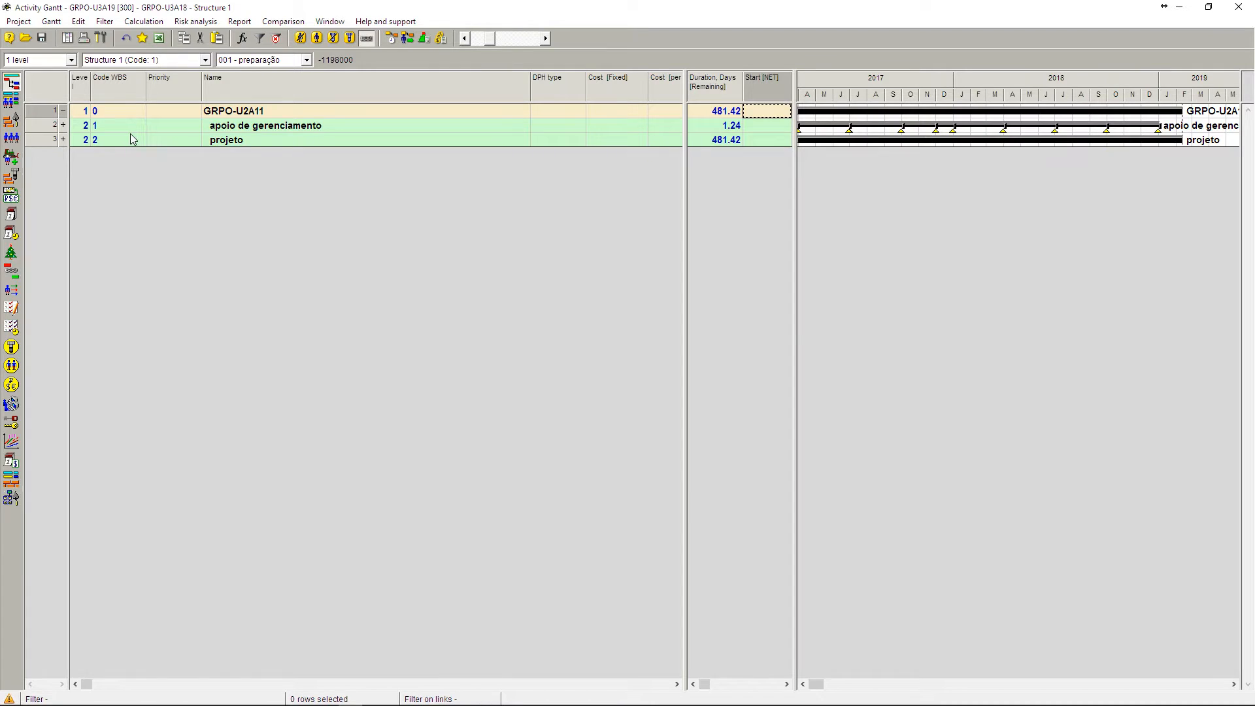
{"action": "left_click", "coordinate": [58, 128]}
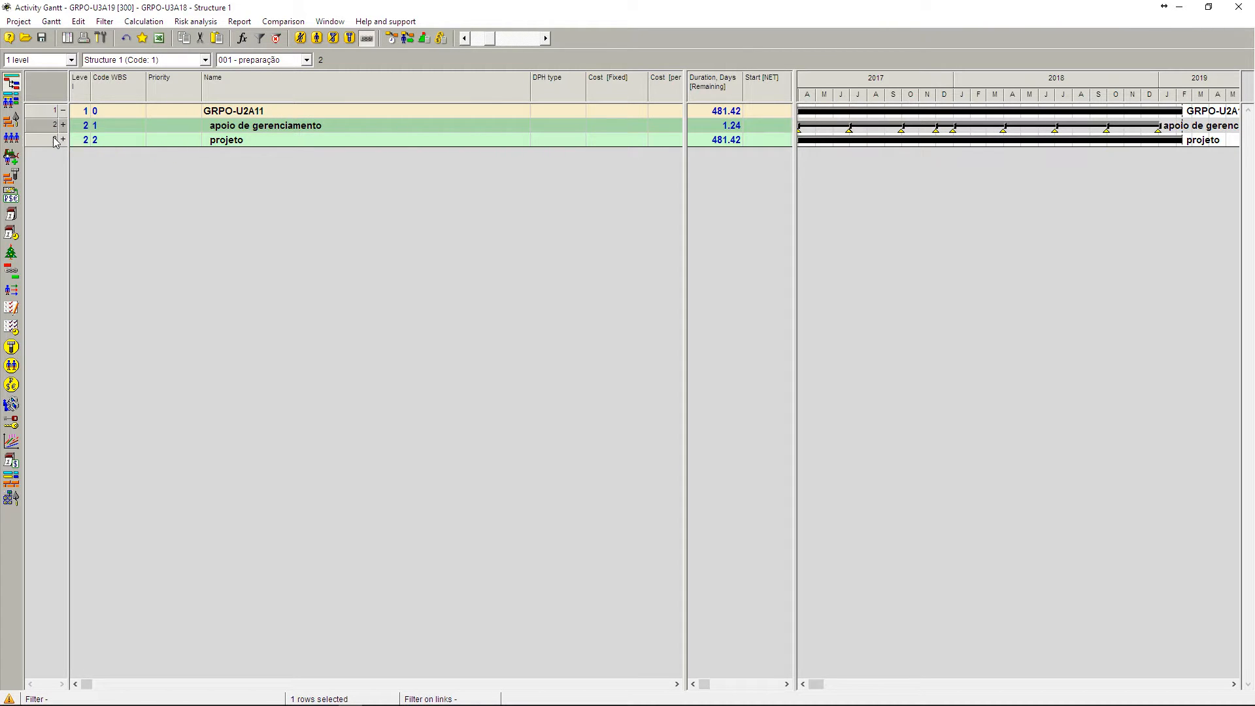
{"action": "left_click", "coordinate": [56, 139]}
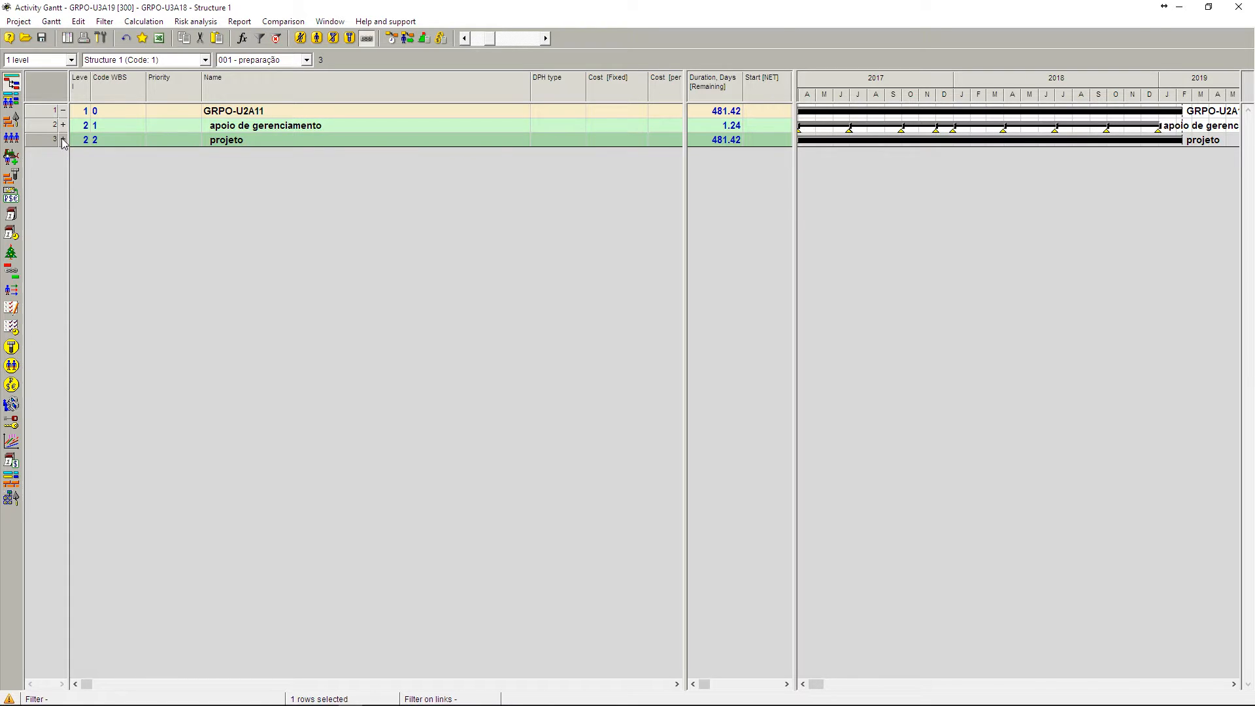
{"action": "left_click", "coordinate": [62, 139]}
{"action": "left_click", "coordinate": [229, 157]}
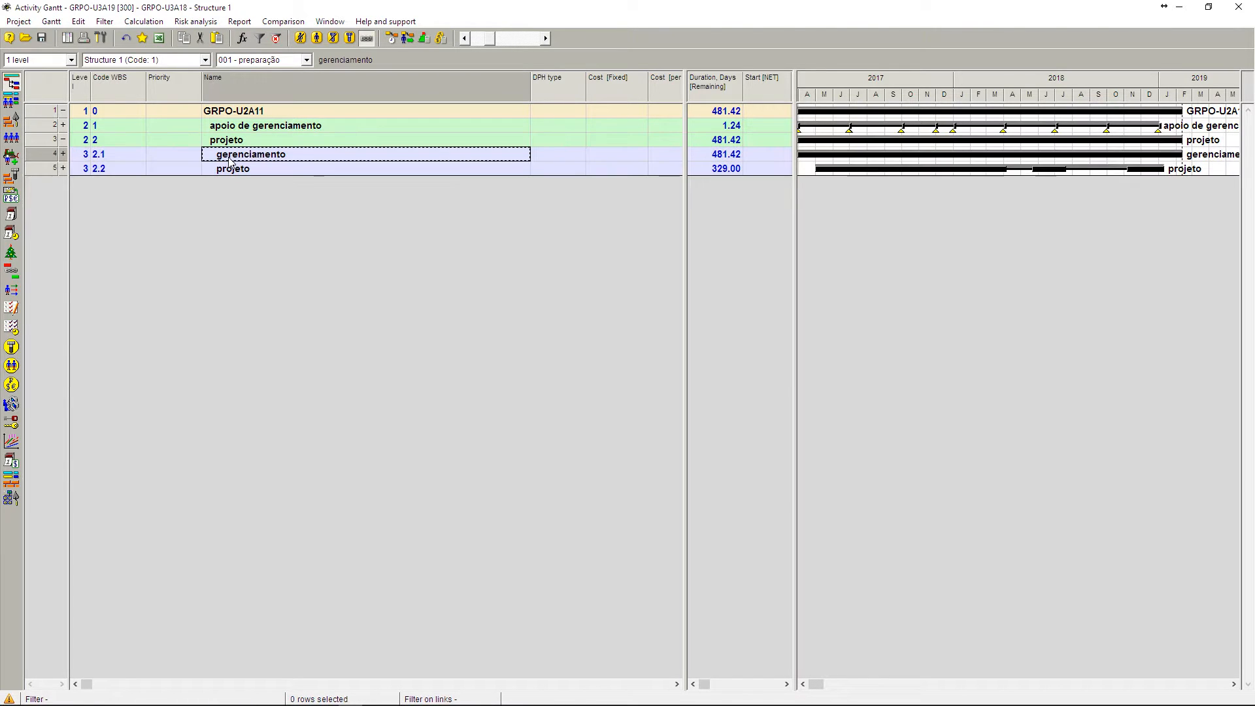
{"action": "left_click", "coordinate": [229, 170]}
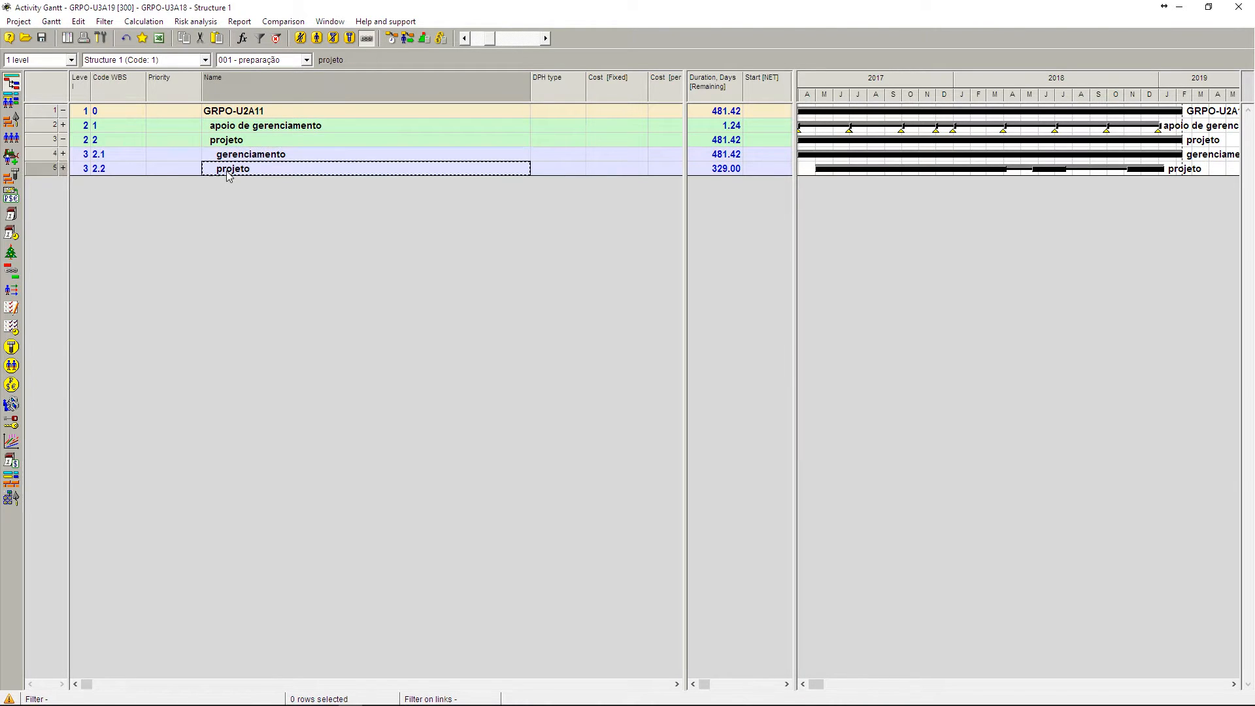
- Check the gerenciamento activities, then expand phase 2.2 projeto with grupo 1, grupo 2 and all of grupo 2's subphases
{"action": "left_click", "coordinate": [64, 153]}
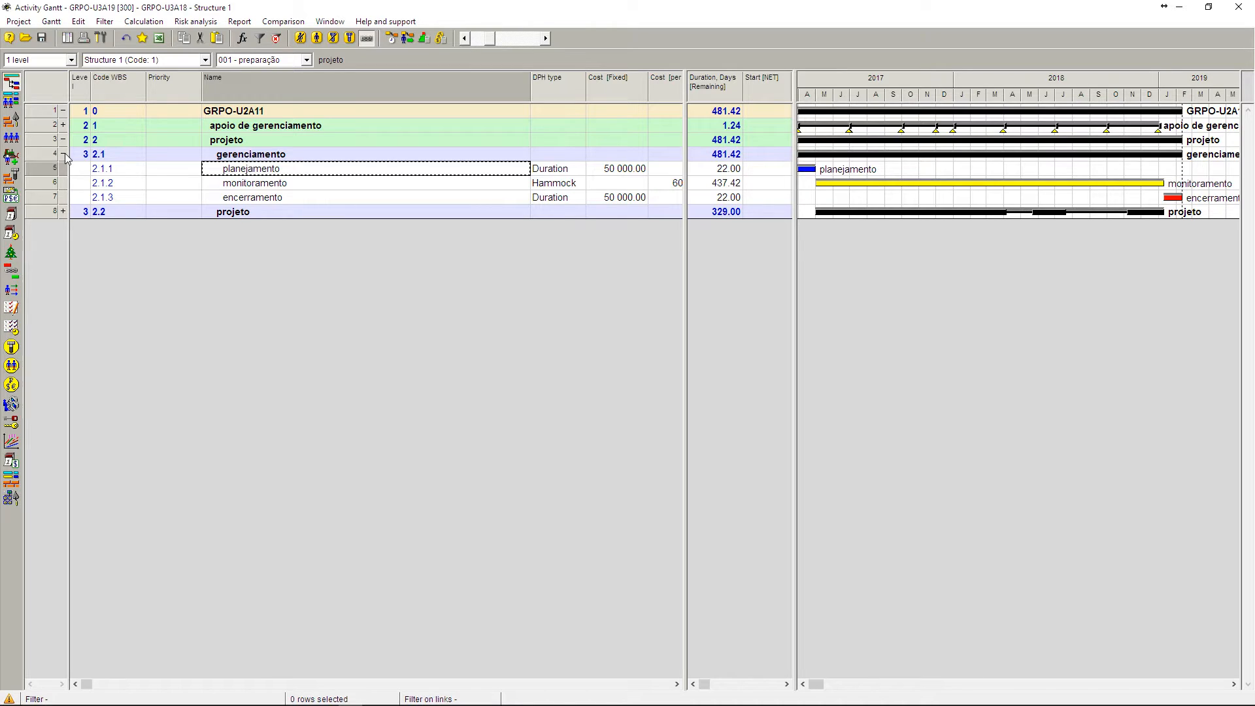
{"action": "left_click", "coordinate": [63, 154]}
{"action": "left_click", "coordinate": [64, 168]}
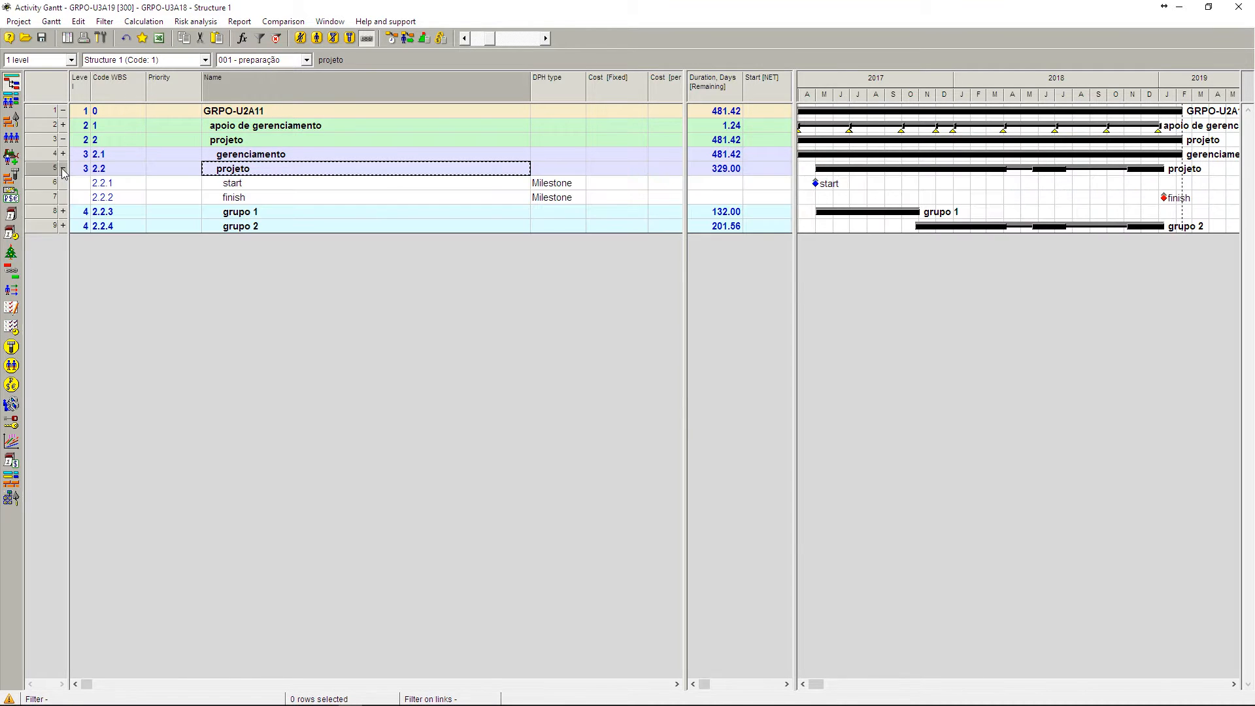
{"action": "left_click", "coordinate": [63, 212]}
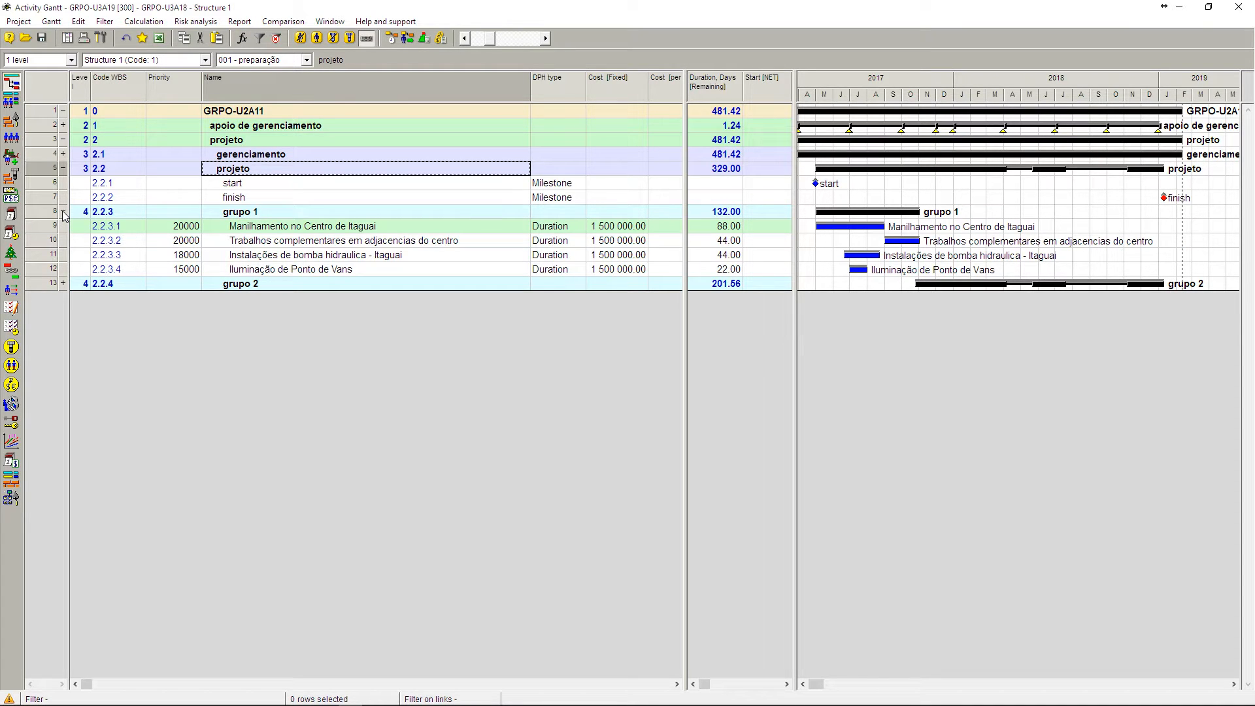
{"action": "left_click", "coordinate": [64, 284]}
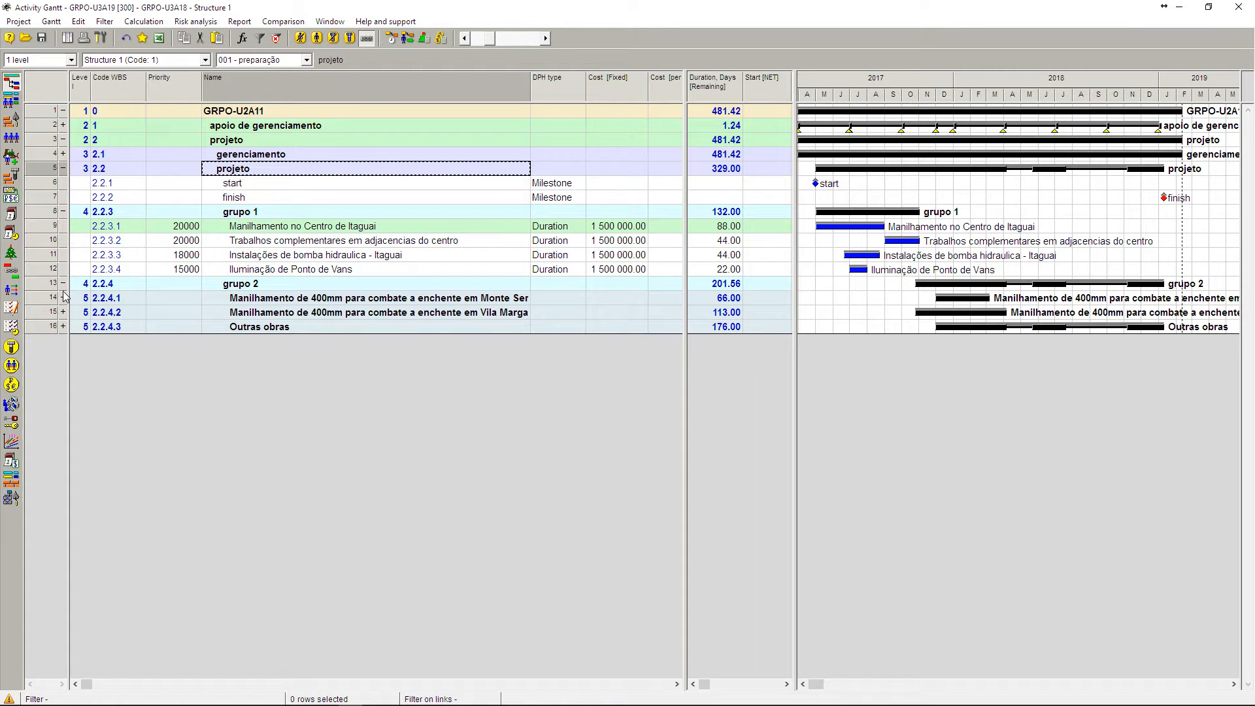
{"action": "left_click", "coordinate": [63, 298]}
{"action": "left_click", "coordinate": [64, 326]}
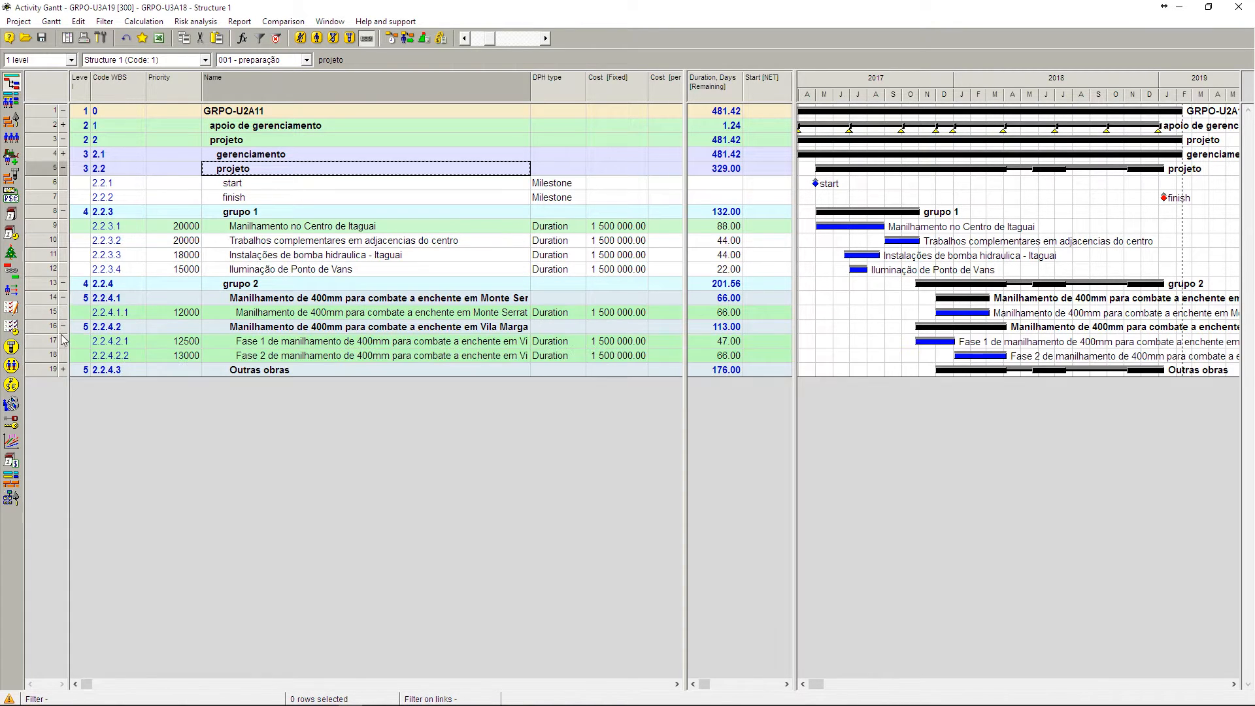
{"action": "left_click", "coordinate": [63, 369]}
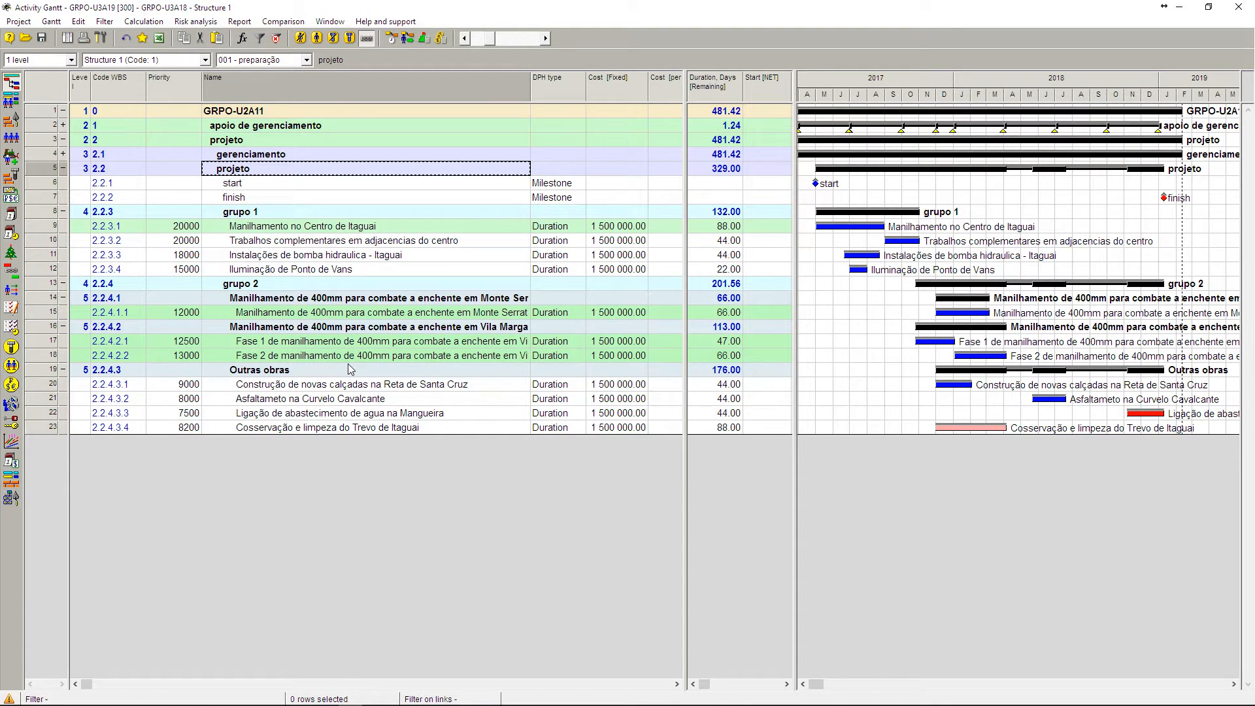
- Fit the Gantt timescale to the whole project and set the remaining duration of Fase 1 de manilhamento in Vila Margarida to 44 days
{"action": "right_click", "coordinate": [1081, 82]}
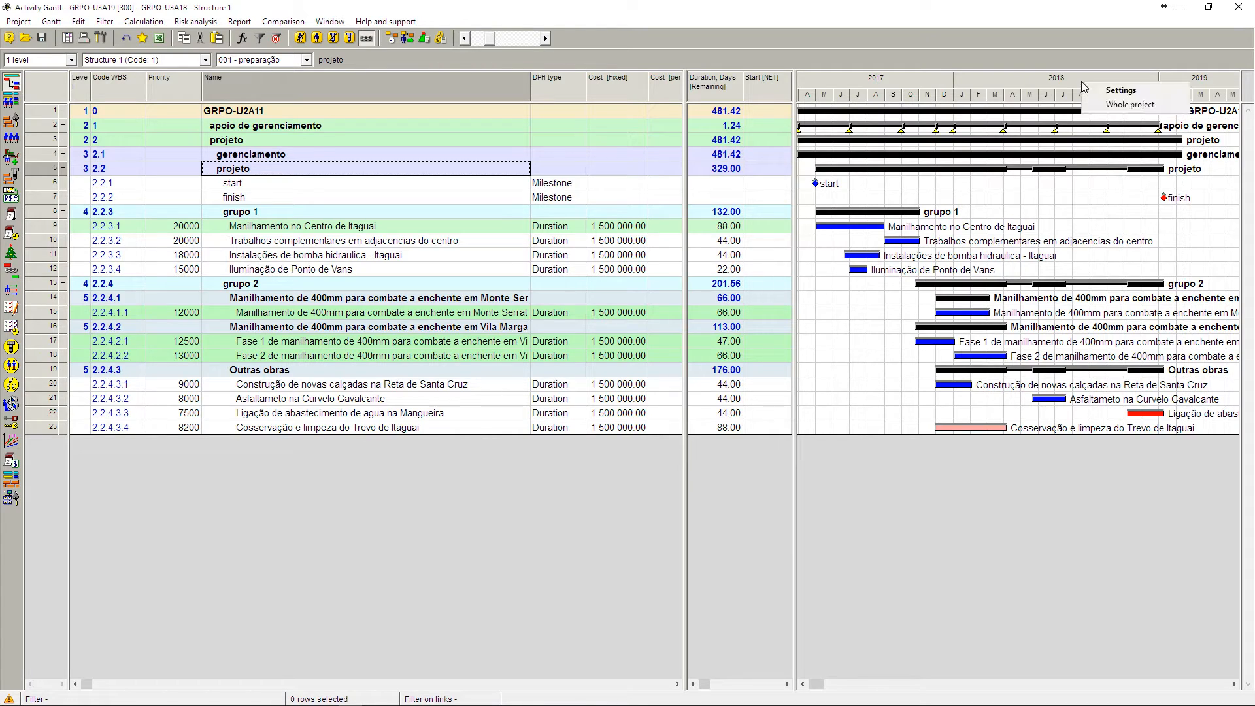
{"action": "left_click", "coordinate": [1113, 106]}
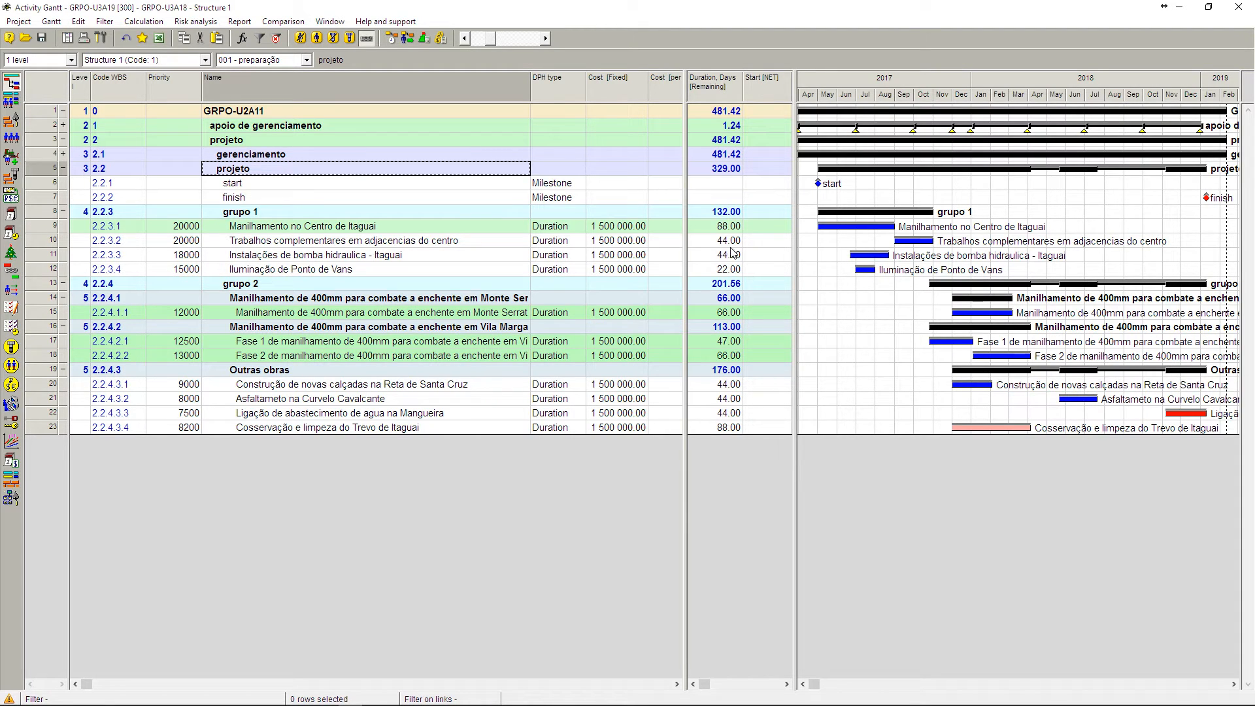
{"action": "left_click", "coordinate": [723, 343]}
{"action": "type", "text": "44"}
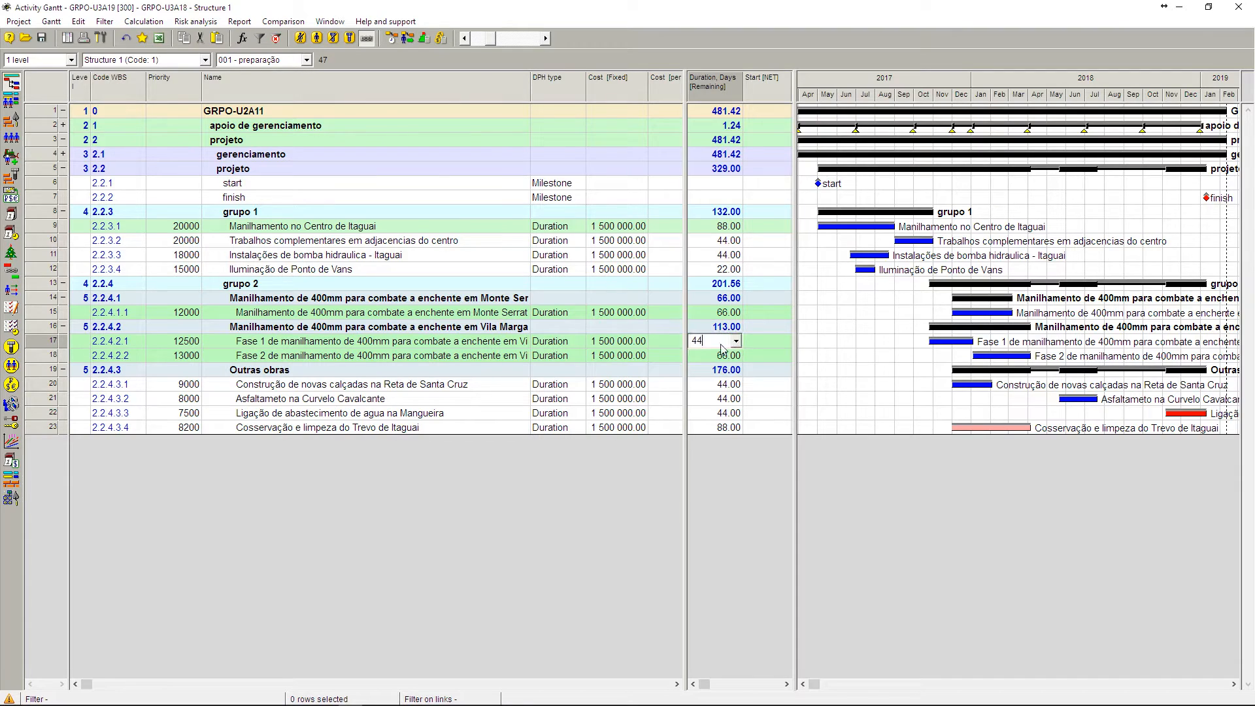
{"action": "left_click", "coordinate": [721, 387]}
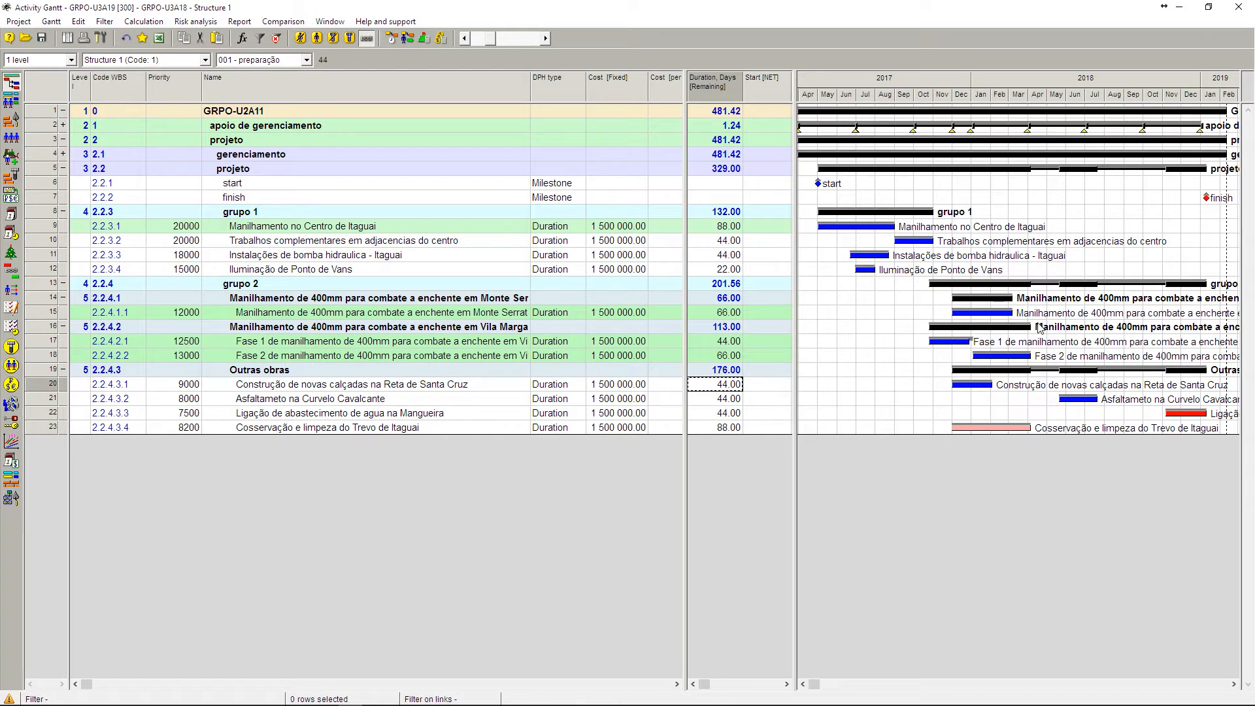
- Examine the externos and tributos e impostos locais activities under apoio de gerenciamento, then collapse financiamento & impostos and expand projeto again
{"action": "left_click", "coordinate": [63, 139]}
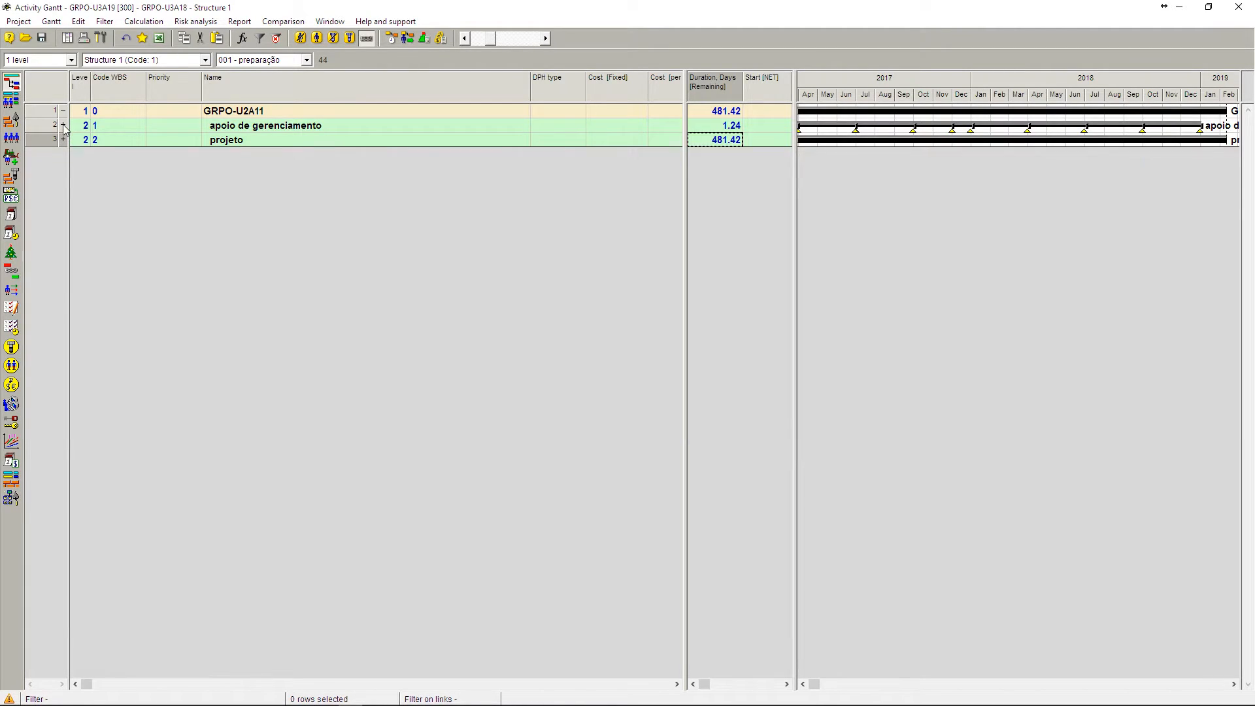
{"action": "left_click", "coordinate": [63, 124]}
{"action": "left_click", "coordinate": [63, 140]}
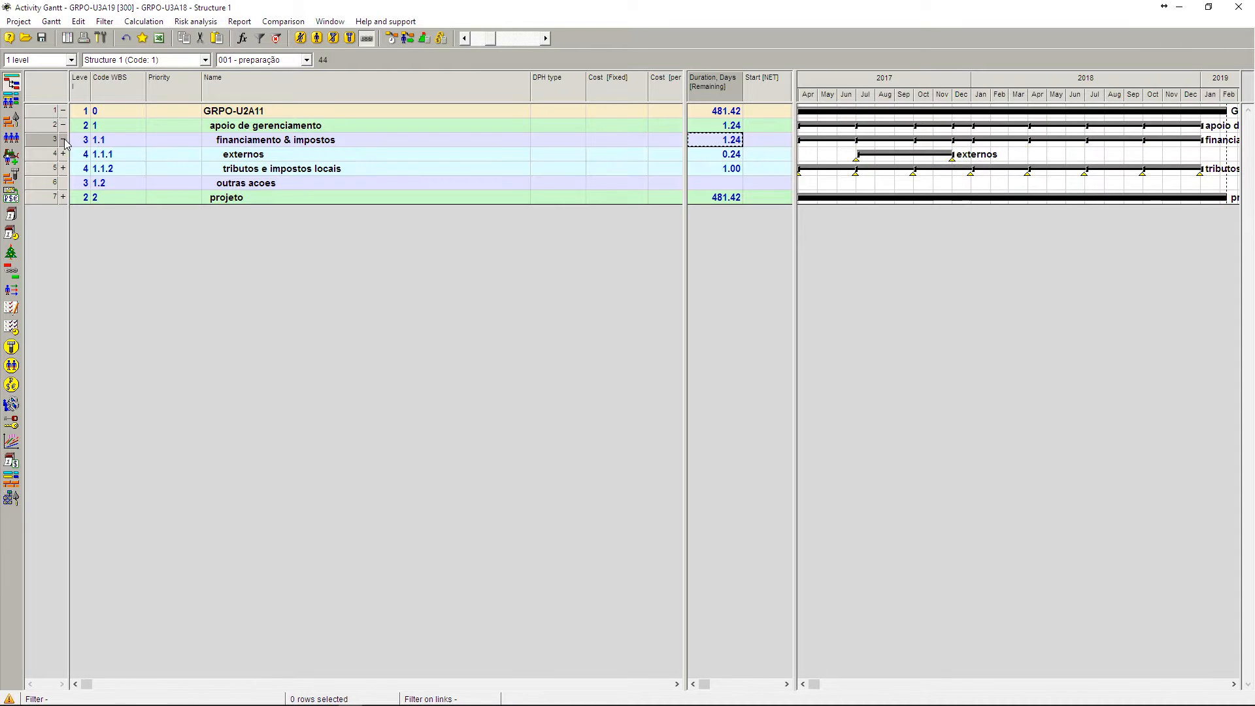
{"action": "left_click", "coordinate": [63, 153]}
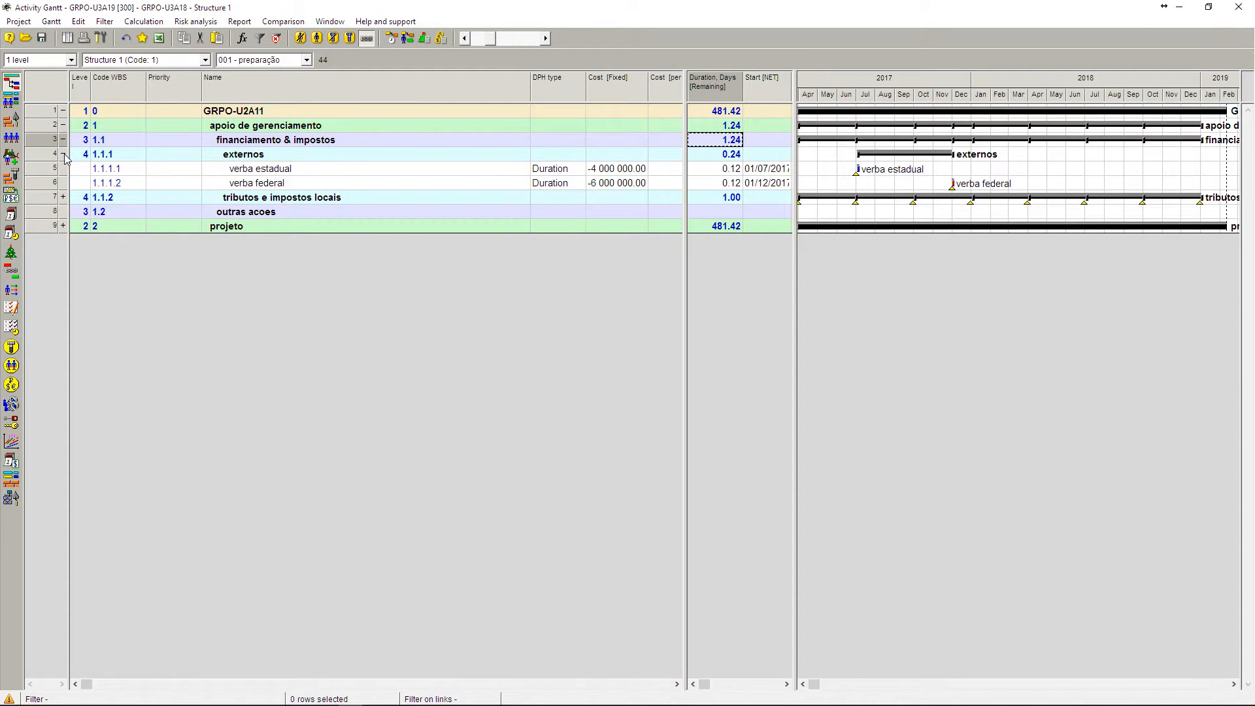
{"action": "left_click", "coordinate": [63, 153]}
{"action": "left_click", "coordinate": [63, 168]}
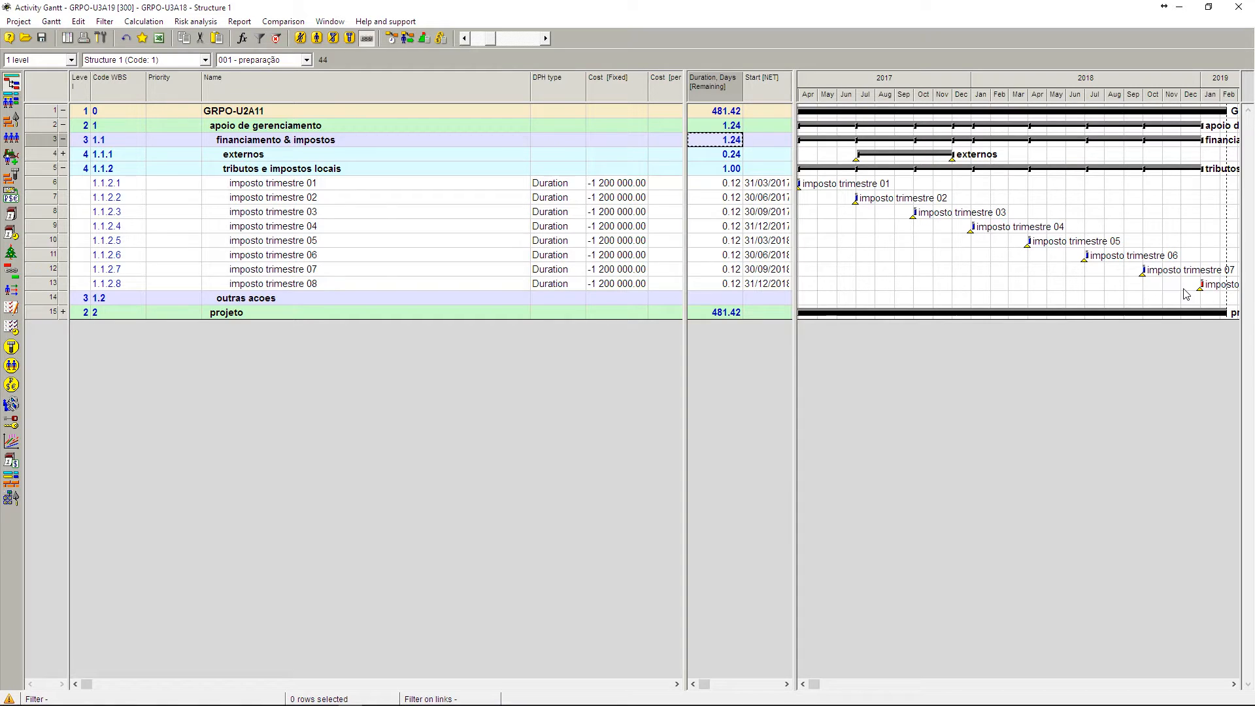
{"action": "left_click", "coordinate": [62, 139]}
{"action": "left_click", "coordinate": [63, 168]}
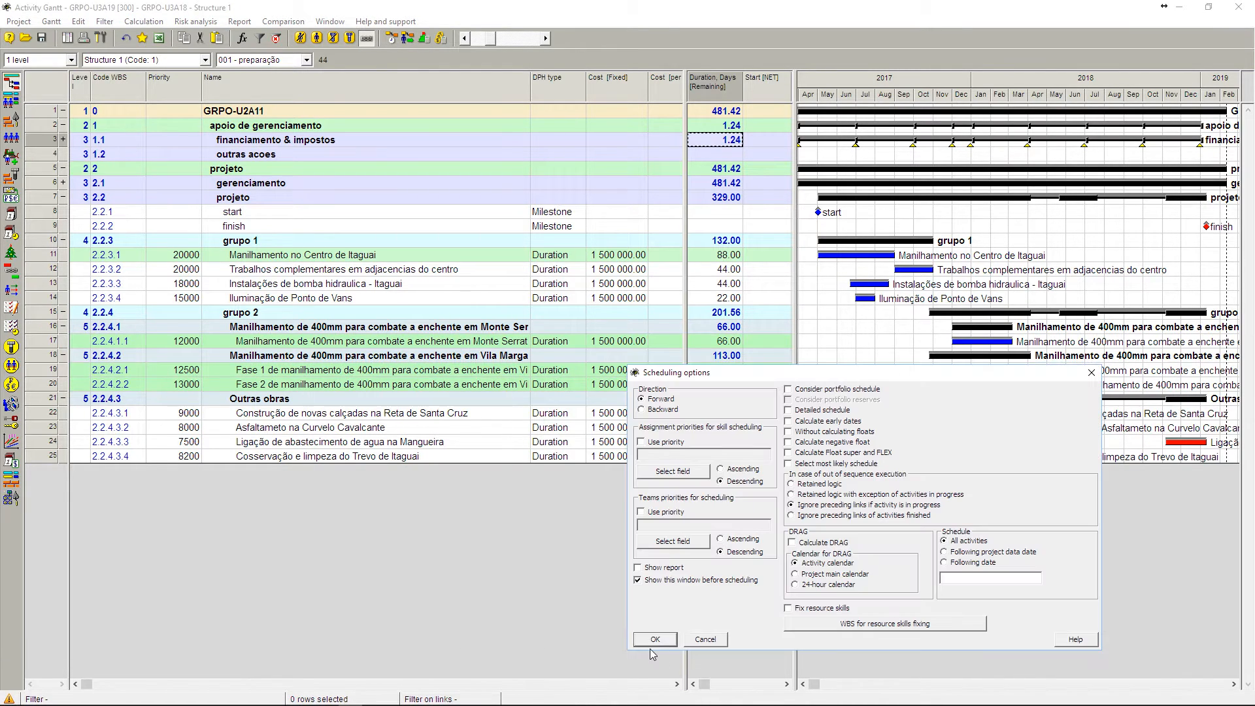
- Calculate the forward schedule without resource constraints, ignoring preceding links for activities in progress, and inspect the resulting bars
{"action": "left_click", "coordinate": [653, 639]}
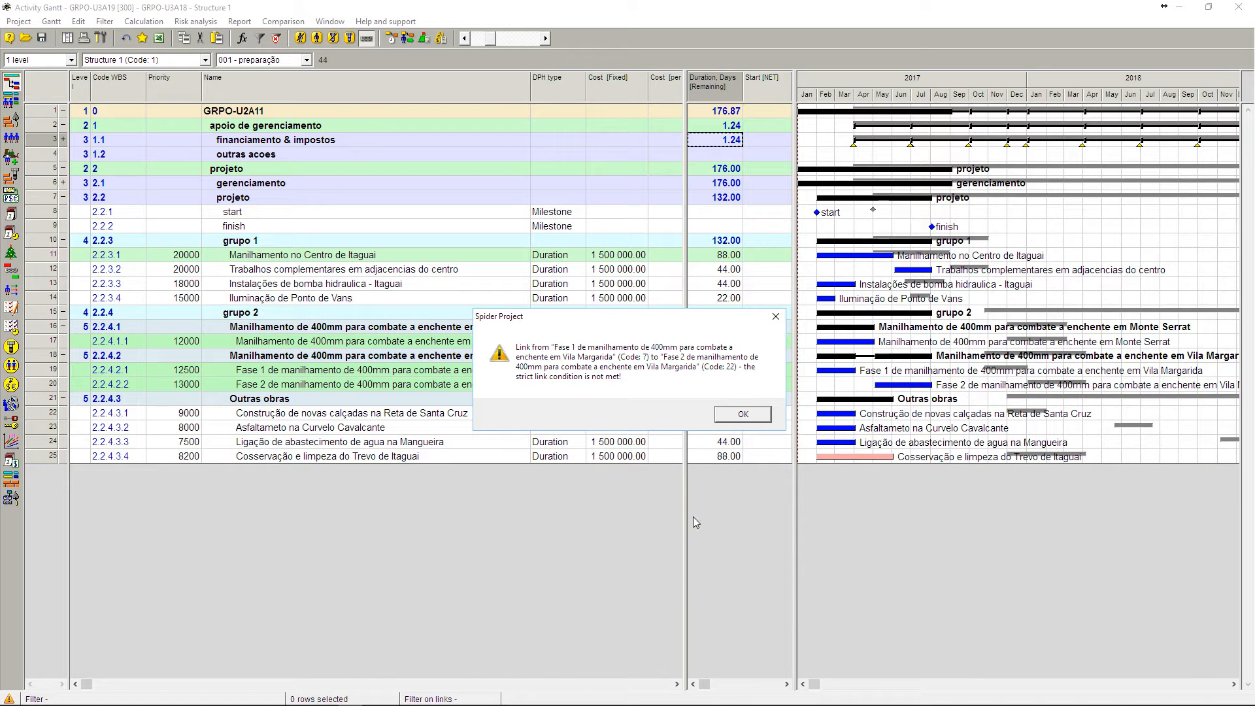
{"action": "left_click", "coordinate": [749, 413]}
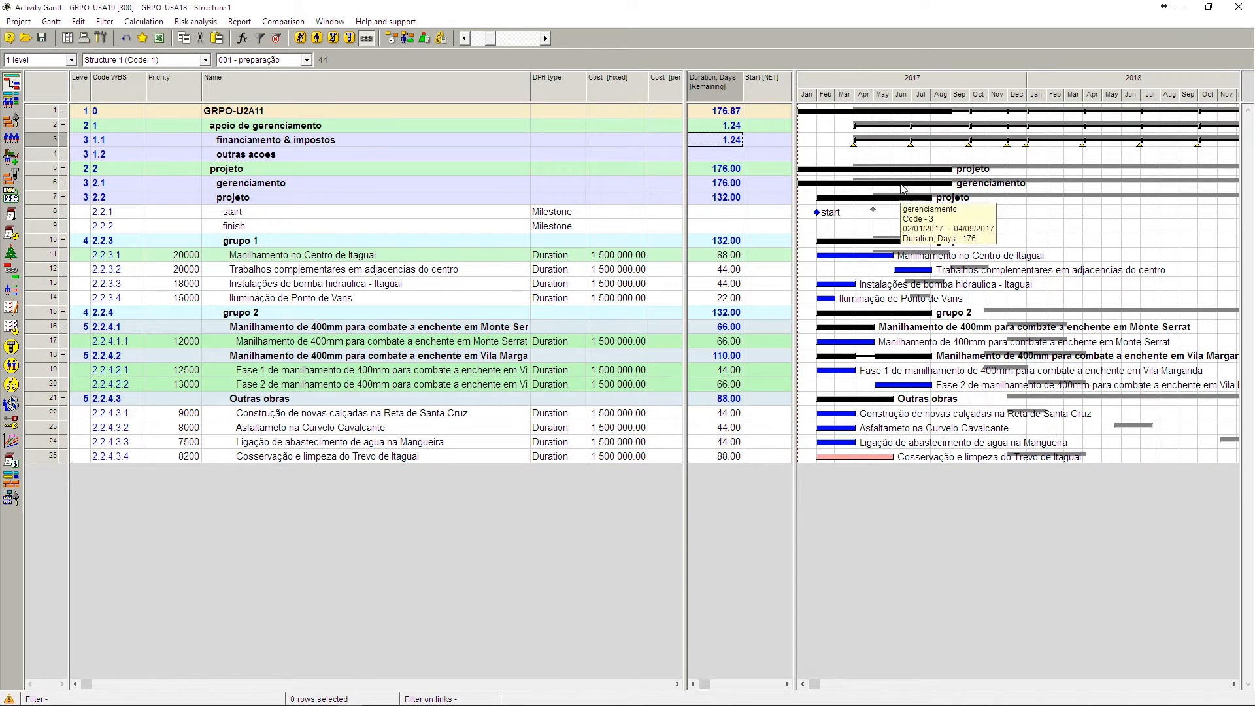
{"action": "mouse_move", "coordinate": [864, 443]}
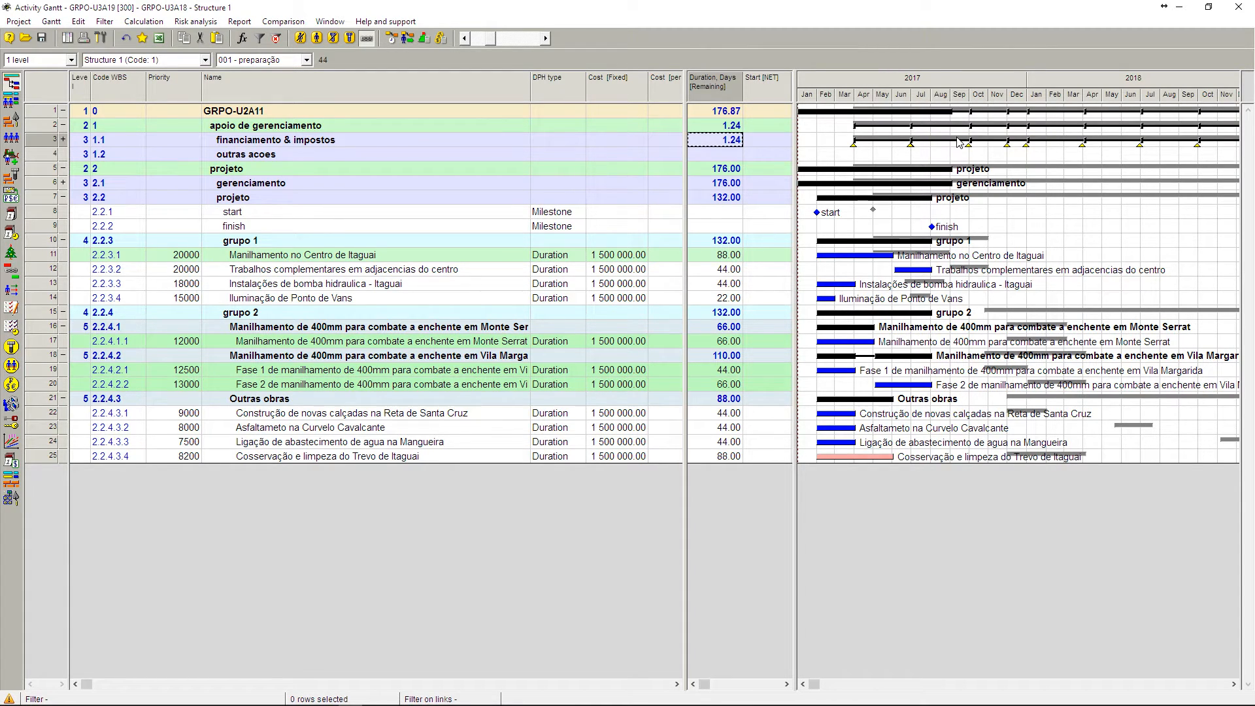
- Recalculate the schedule with resource constraints and delete the results of the comparison with the baseline
{"action": "left_click", "coordinate": [407, 38]}
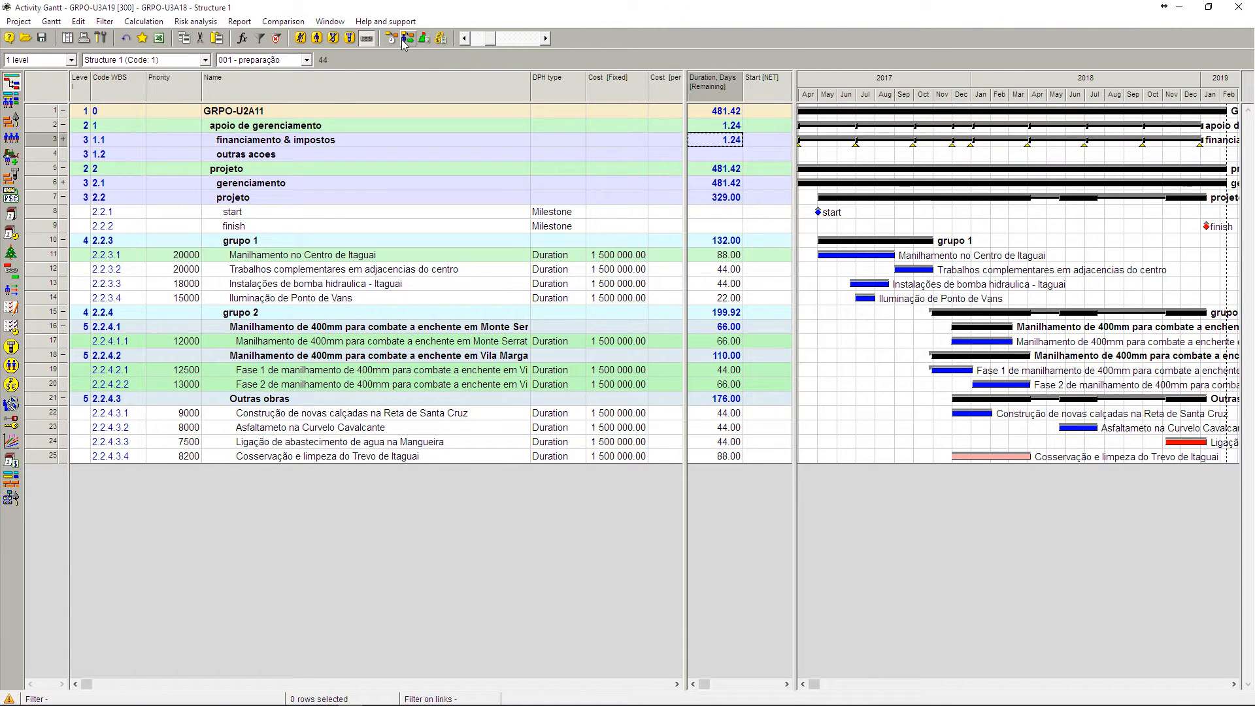
{"action": "left_click", "coordinate": [283, 22]}
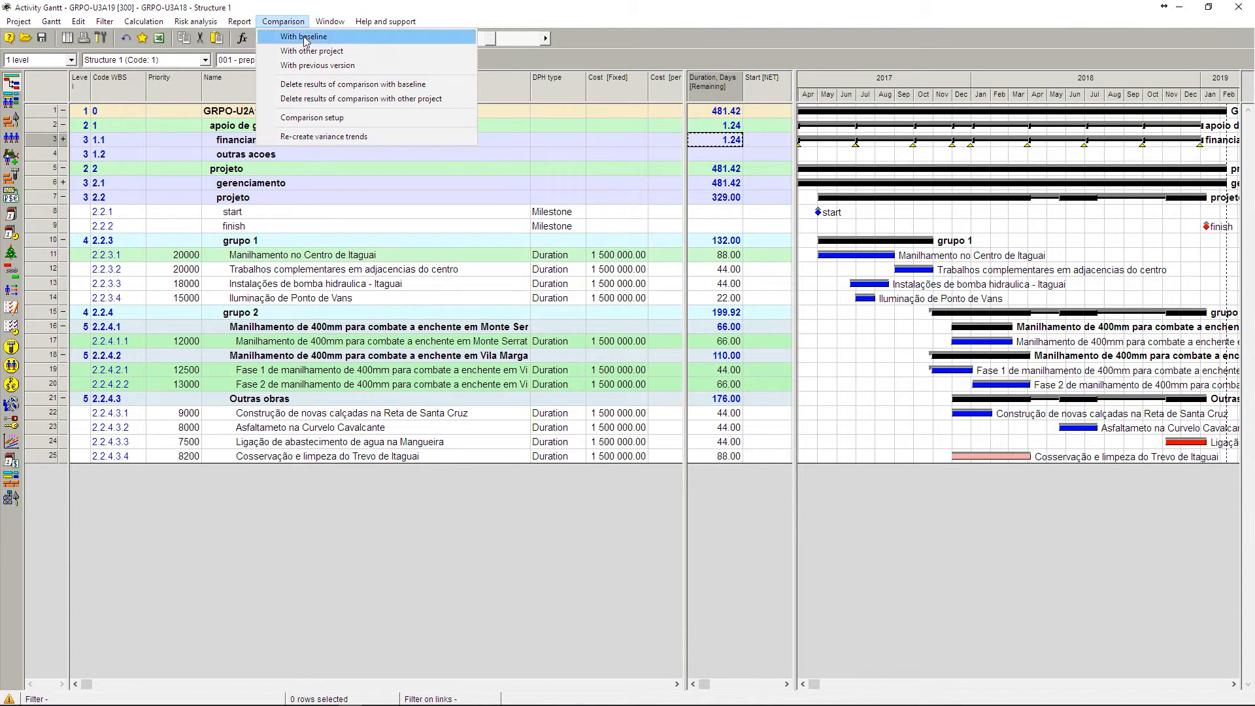
{"action": "left_click", "coordinate": [322, 85]}
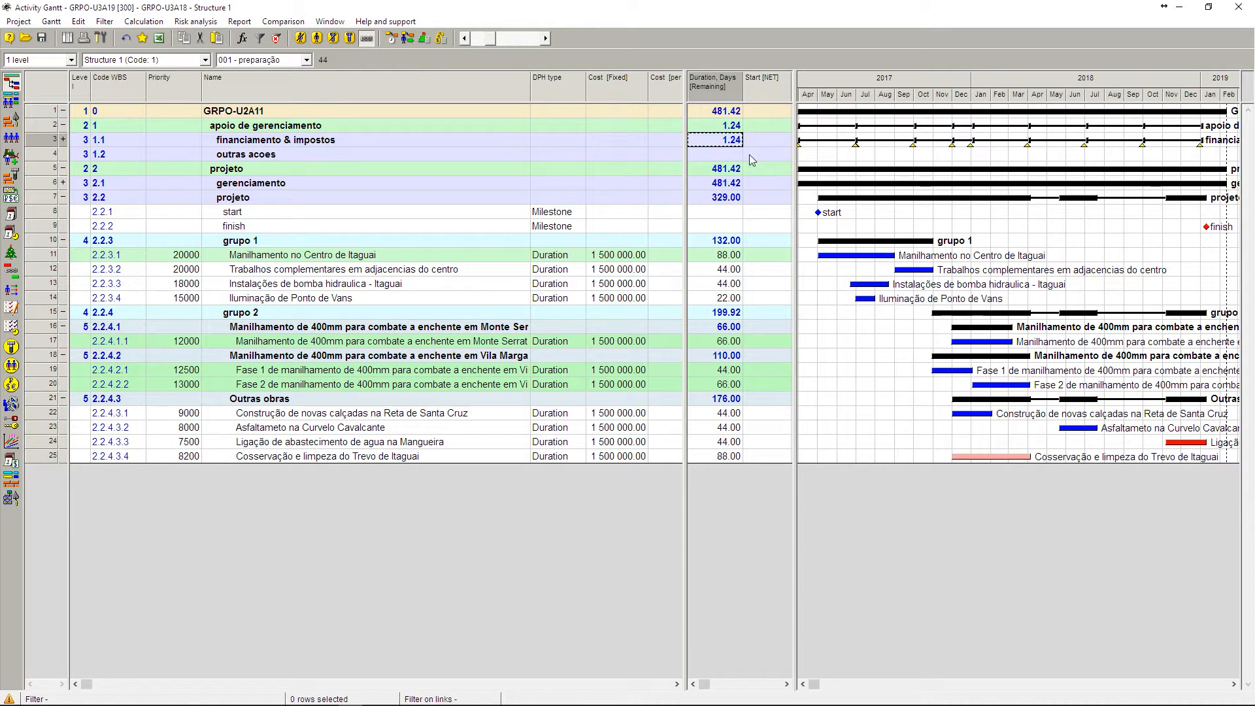
- Switch to the 004-Riscos layout and check the remaining durations of the green-highlighted manilhamento activities
{"action": "left_click", "coordinate": [275, 59]}
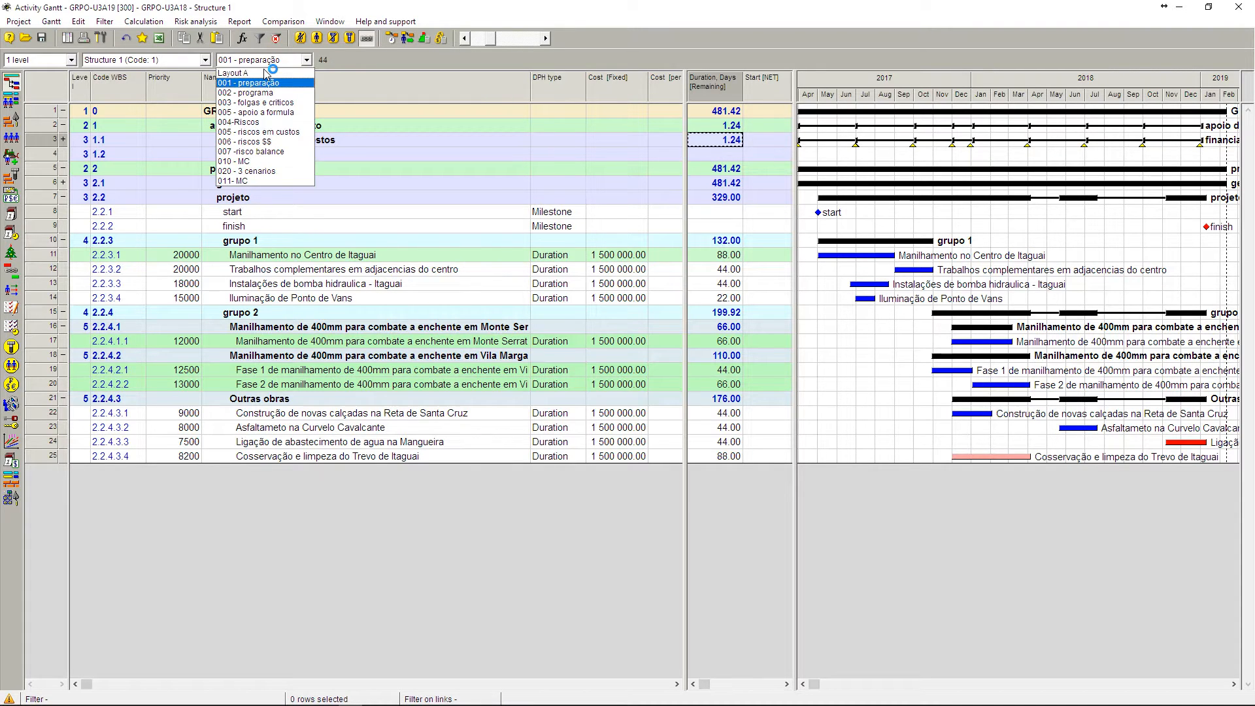
{"action": "left_click", "coordinate": [273, 123]}
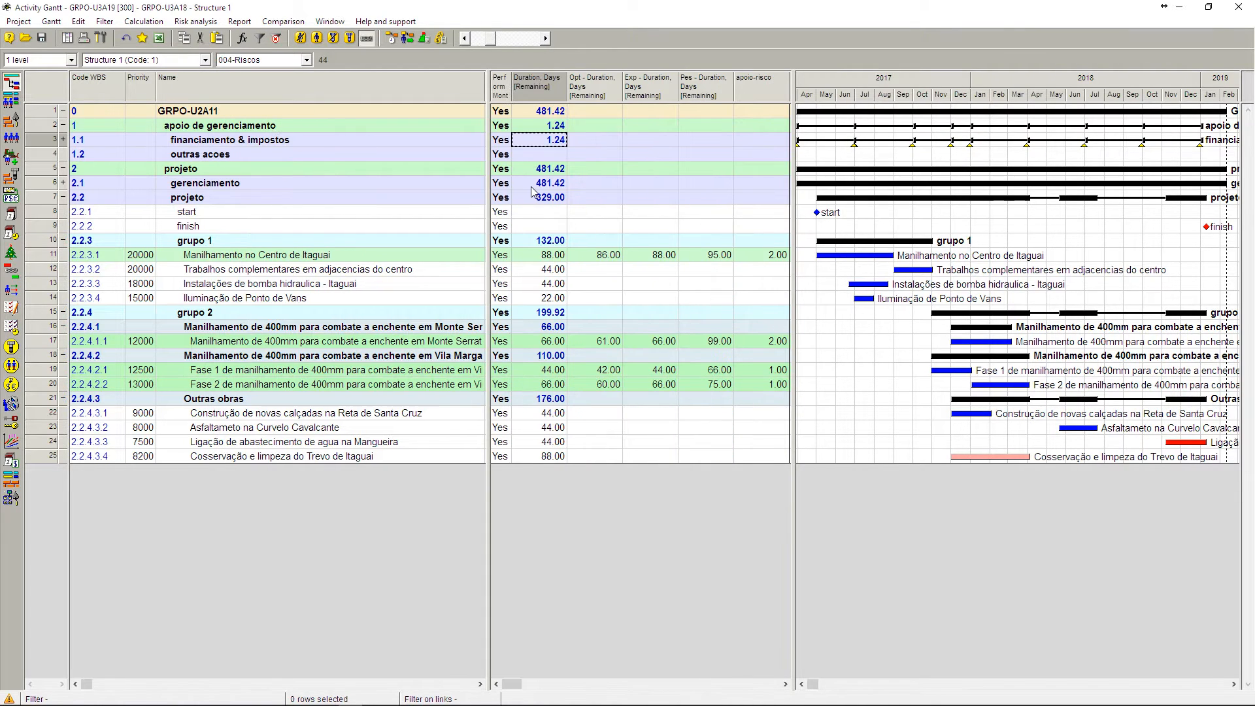
{"action": "left_click", "coordinate": [541, 256]}
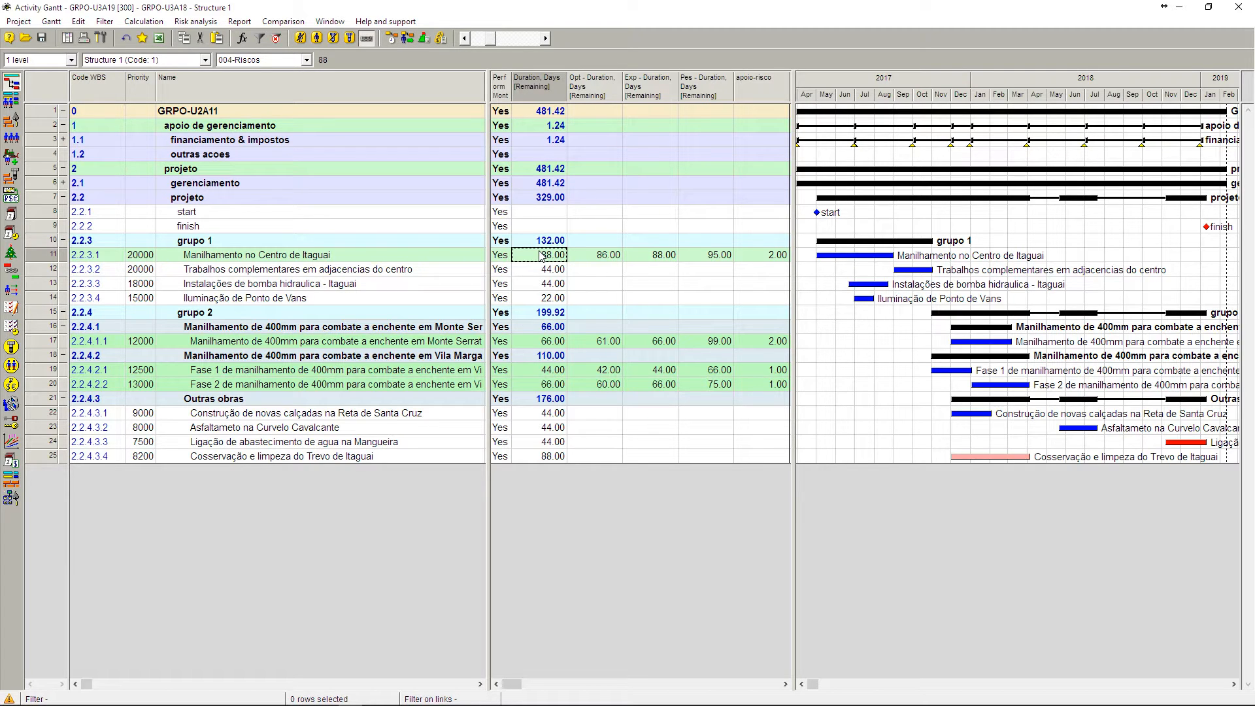
{"action": "left_click", "coordinate": [546, 341]}
{"action": "left_click", "coordinate": [548, 370]}
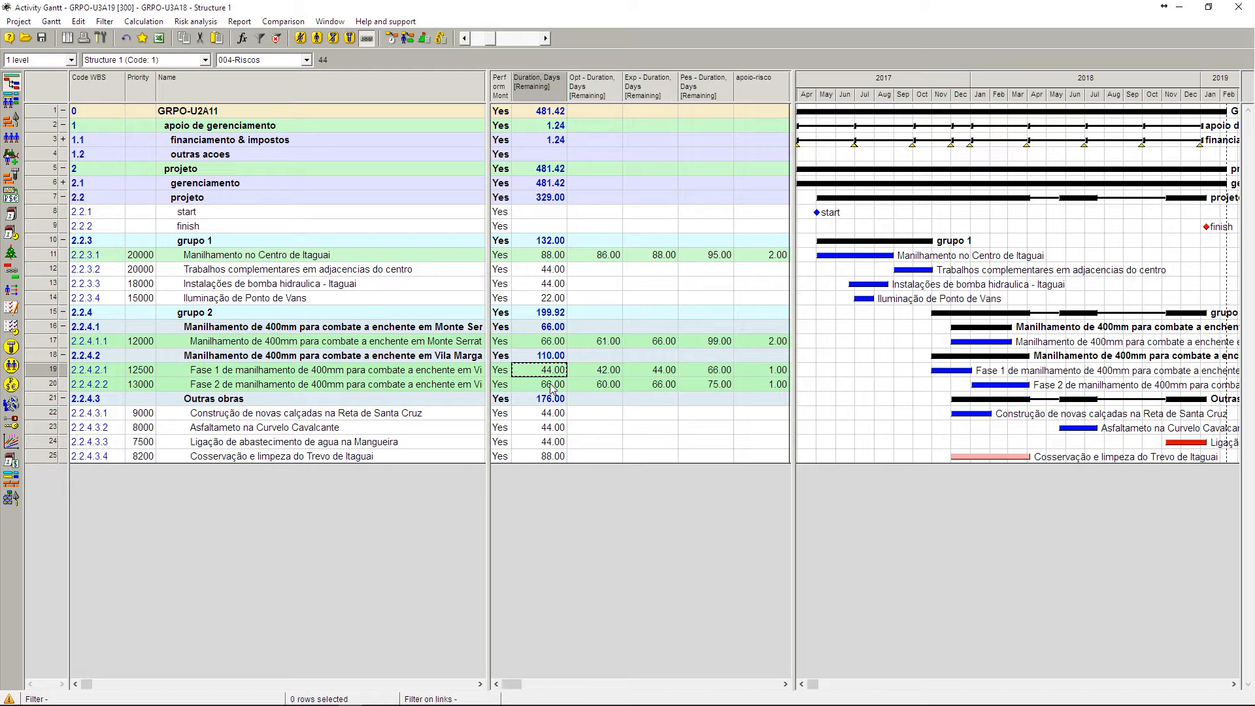
- Compare the expected and remaining duration columns from Manilhamento no Centro de Itaguai down to Fase 2 by selecting each range
{"action": "left_click", "coordinate": [675, 254]}
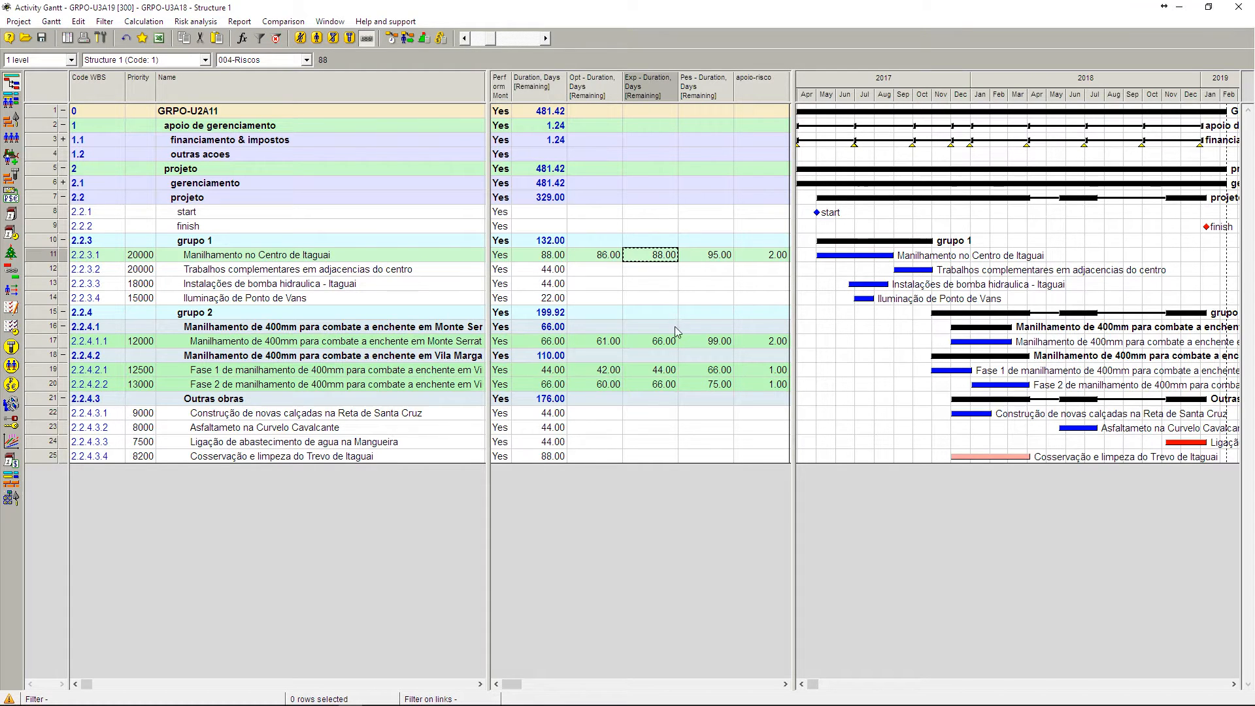
{"action": "left_click", "coordinate": [671, 384], "text": "shift"}
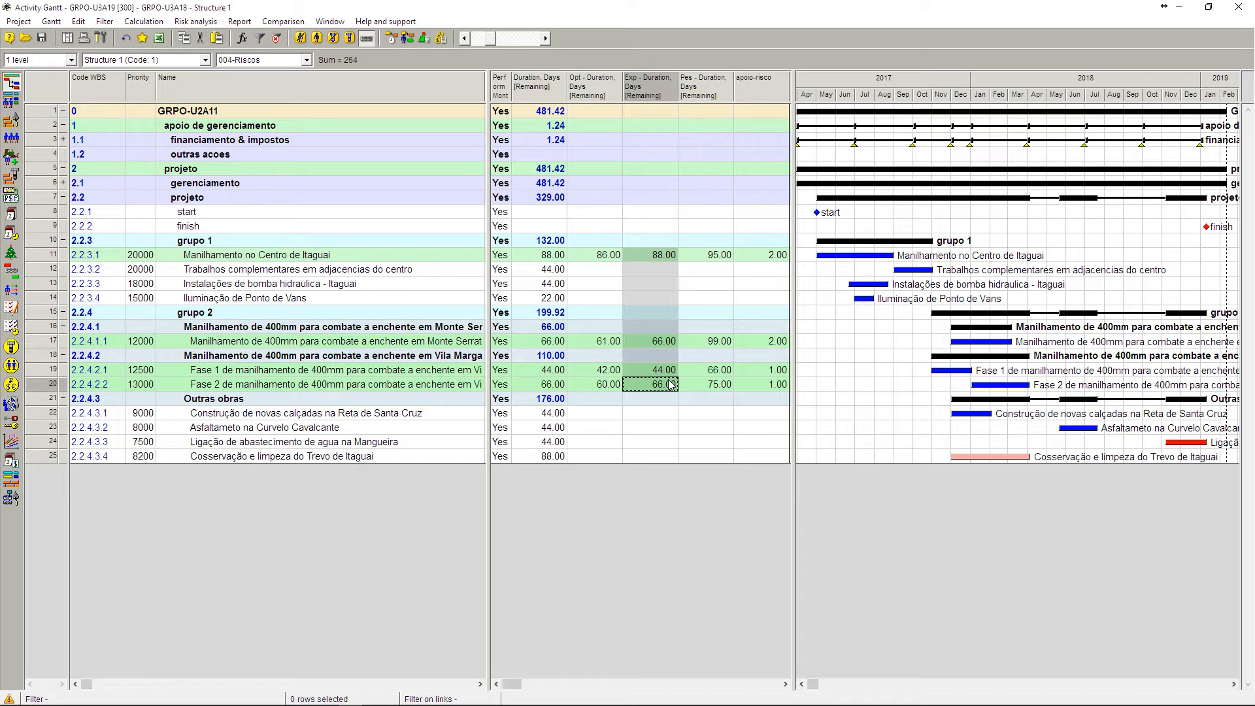
{"action": "left_click", "coordinate": [558, 255]}
{"action": "left_click", "coordinate": [557, 385], "text": "shift"}
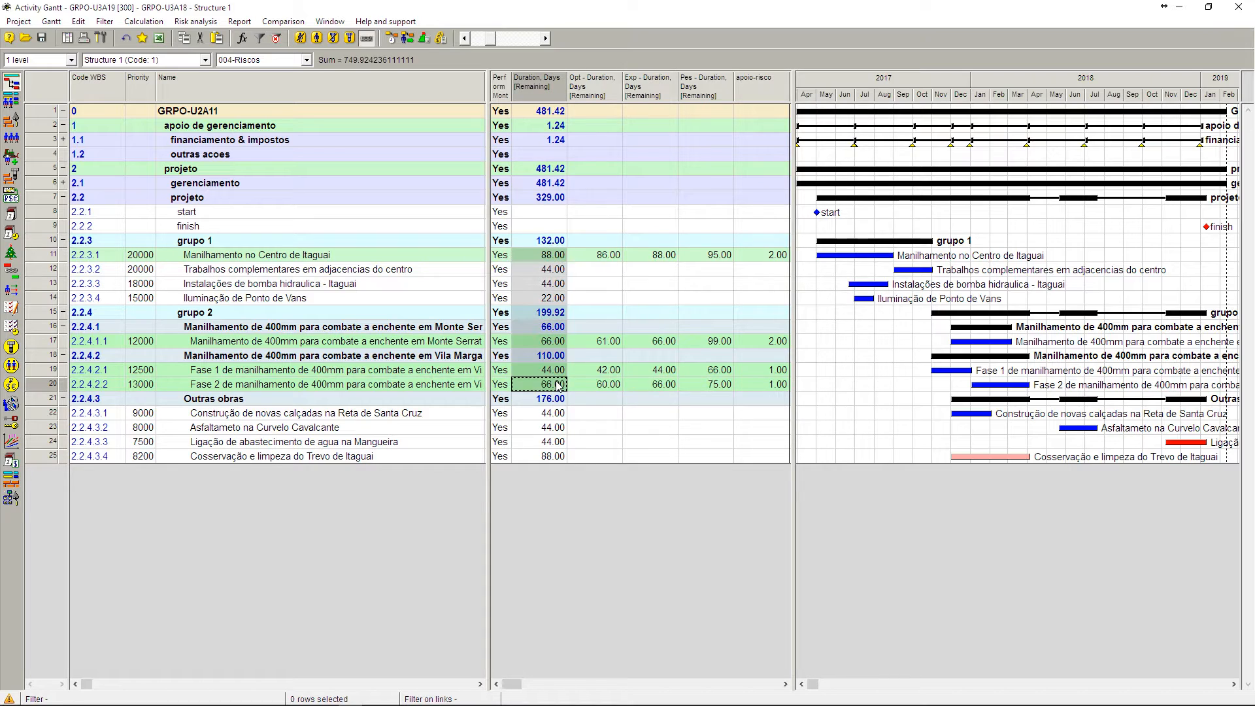
- Check the expected remaining durations from Manilhamento no Centro de Itaguai to Fase 2, plus that first activity's optimistic and pessimistic durations
{"action": "left_click", "coordinate": [651, 256]}
{"action": "left_click", "coordinate": [663, 384], "text": "shift"}
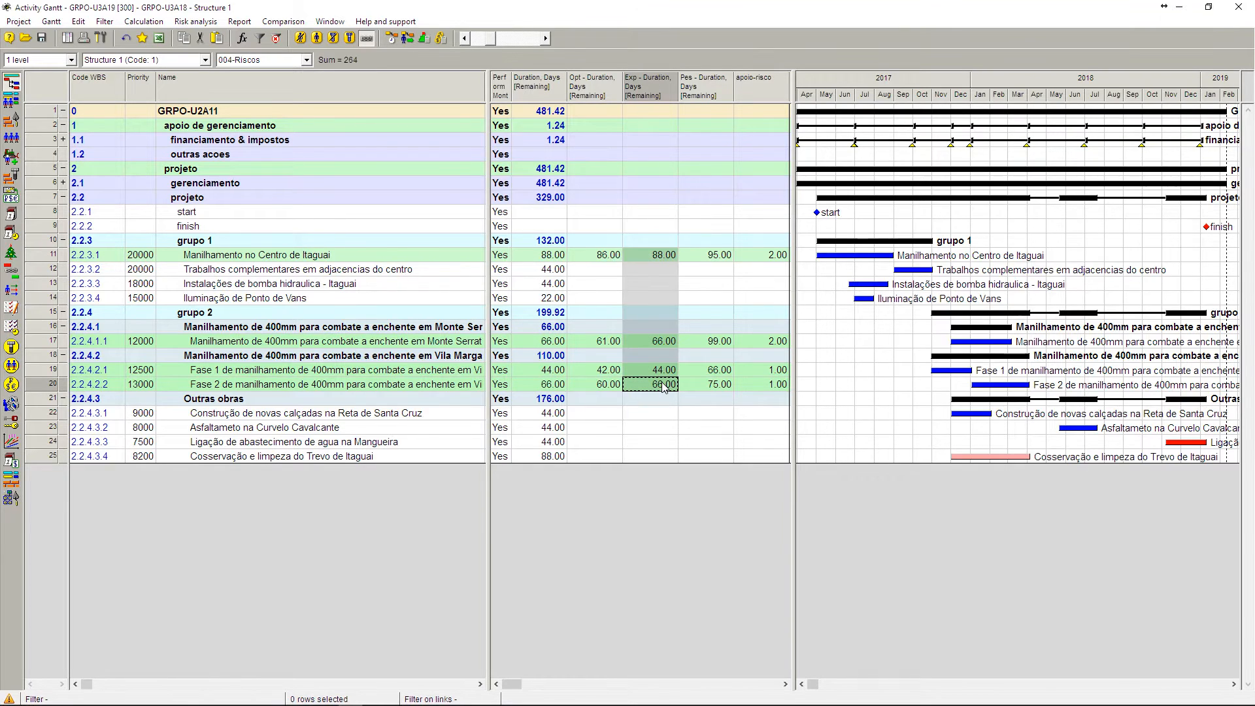
{"action": "left_click", "coordinate": [683, 257]}
{"action": "left_click", "coordinate": [609, 258]}
{"action": "left_click", "coordinate": [709, 255]}
{"action": "left_click", "coordinate": [614, 259]}
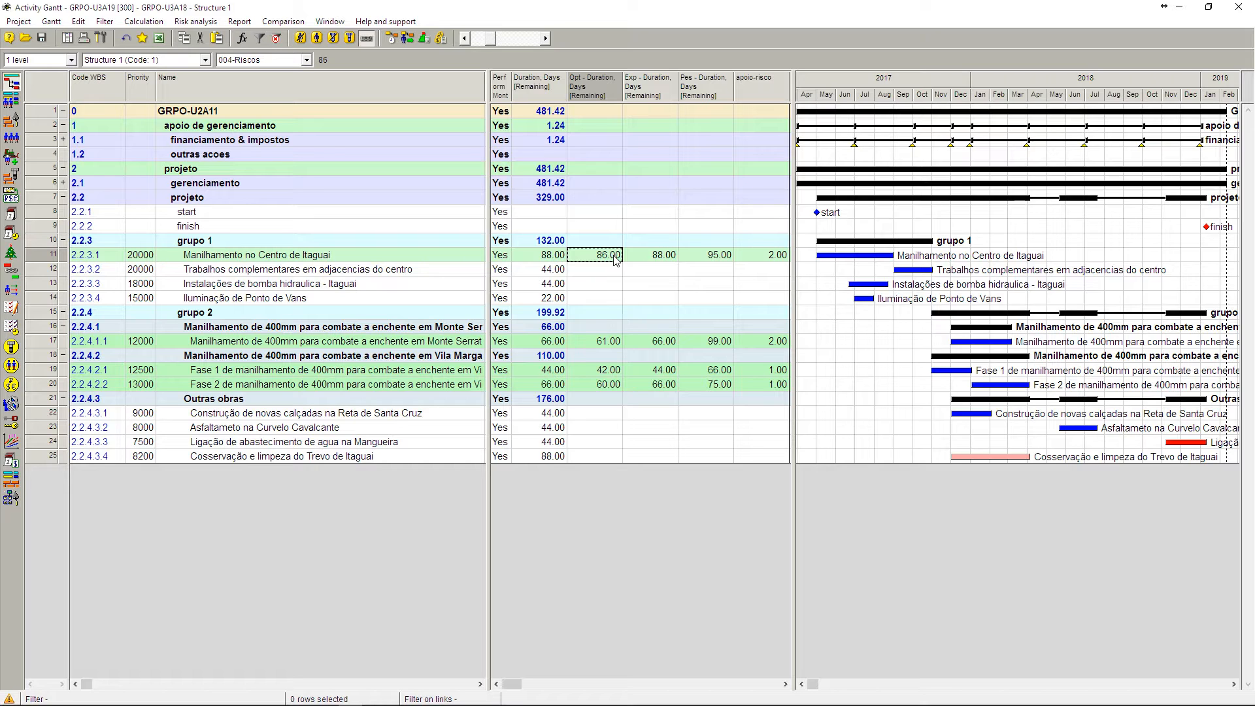
{"action": "left_click", "coordinate": [716, 259]}
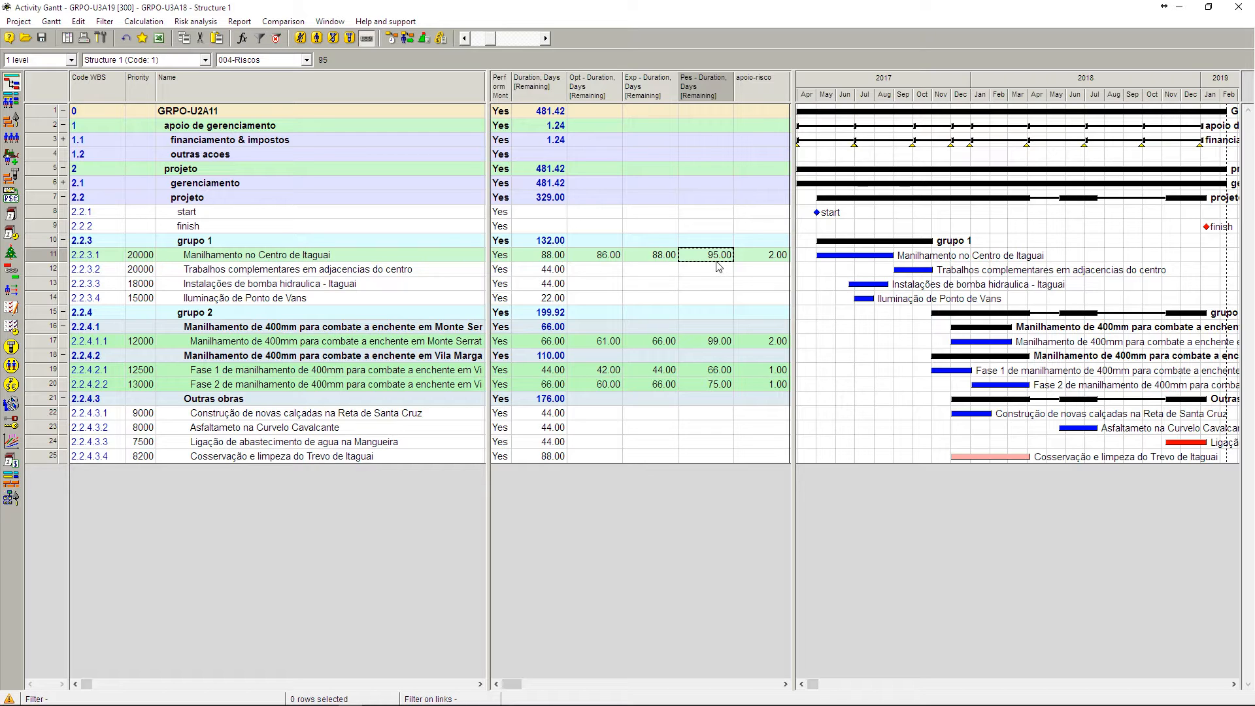
- Compare the optimistic and pessimistic remaining durations of the Fase 1 and Fase 2 manilhamento activities
{"action": "left_click", "coordinate": [599, 373]}
{"action": "left_click", "coordinate": [685, 375]}
{"action": "left_click", "coordinate": [609, 389]}
{"action": "left_click", "coordinate": [718, 390]}
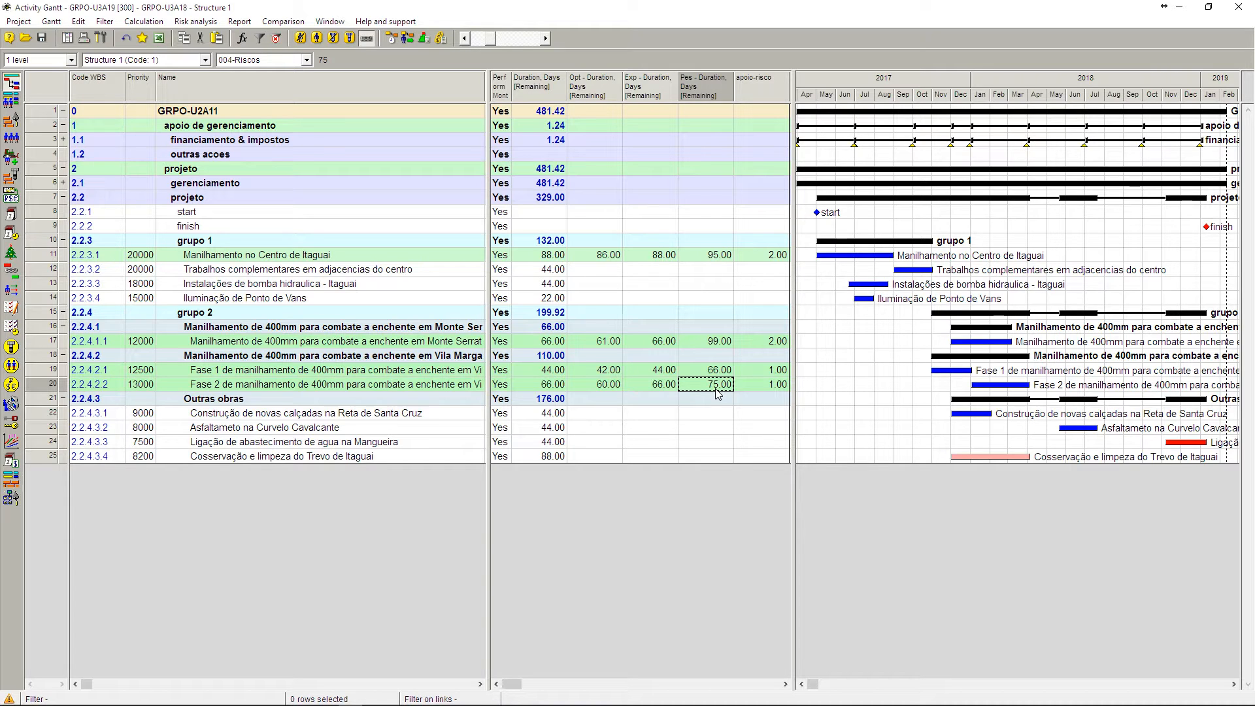
- Show the Duration, Days [Remaining] field with its Monte Carlo [Opt-Exp-Pess] option in the activity table
{"action": "right_click", "coordinate": [593, 84]}
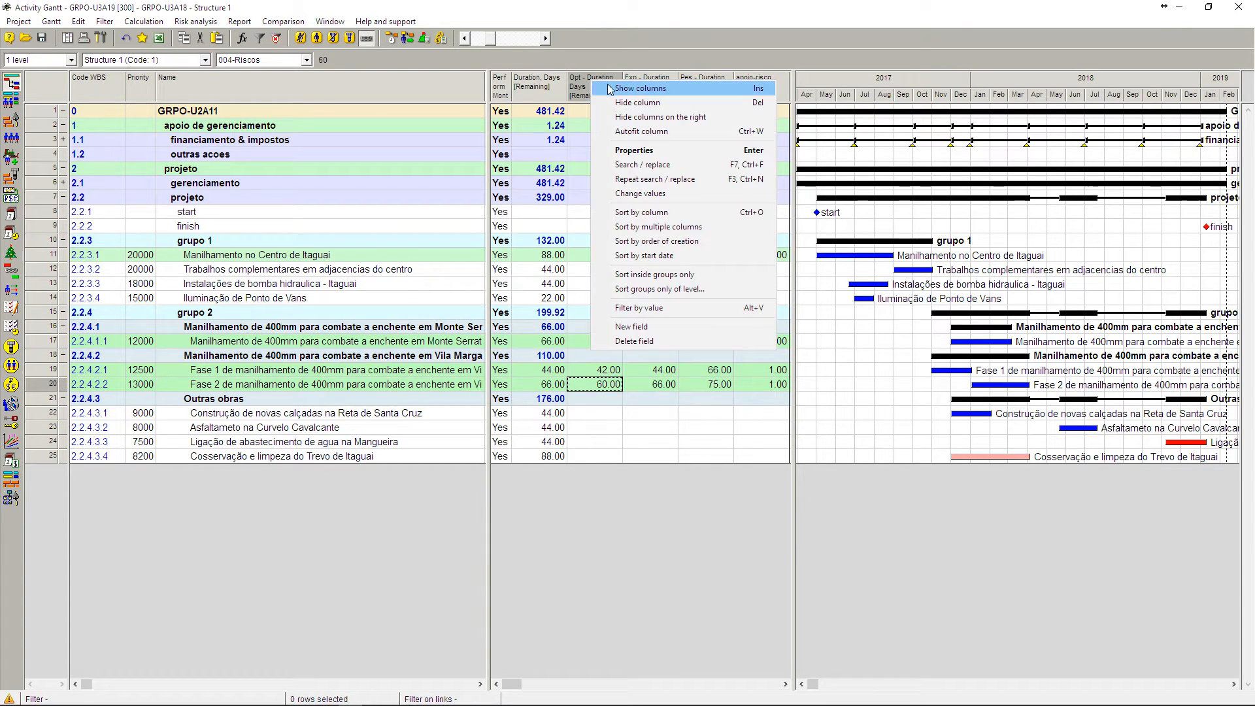
{"action": "left_click", "coordinate": [609, 88]}
{"action": "left_click", "coordinate": [296, 262]}
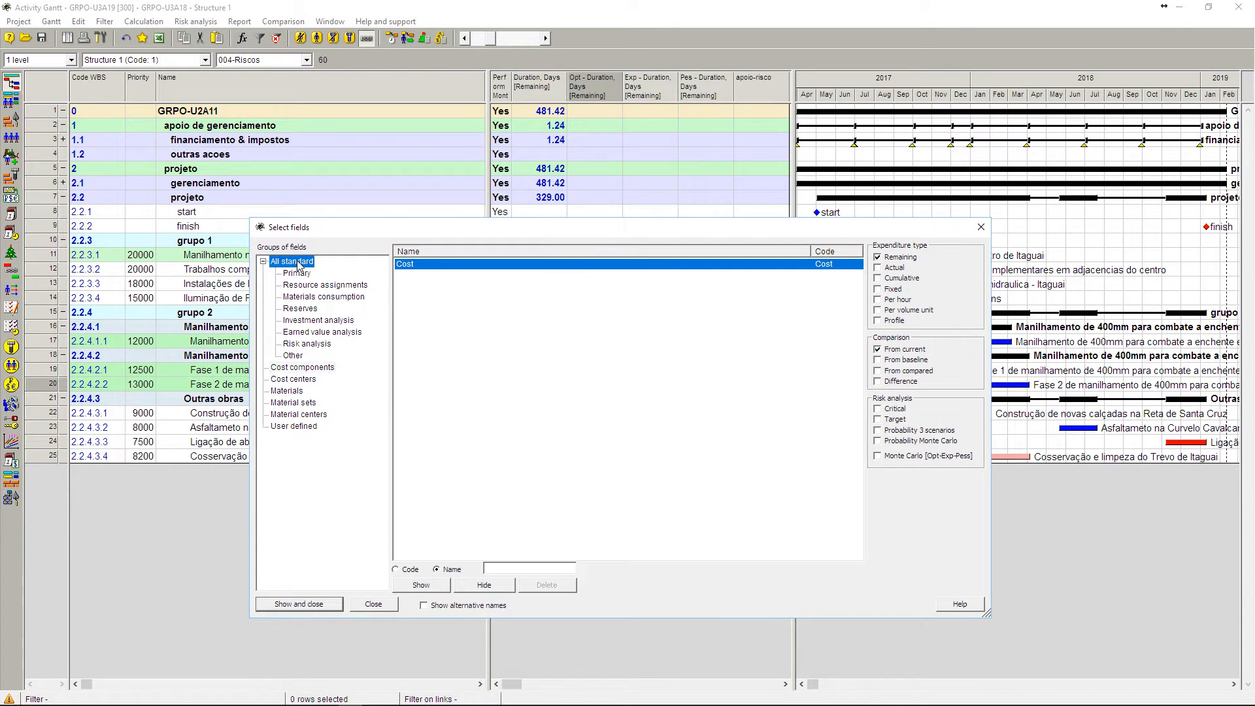
{"action": "left_click_drag", "start_coordinate": [862, 281], "coordinate": [859, 338]}
{"action": "left_click", "coordinate": [460, 307]}
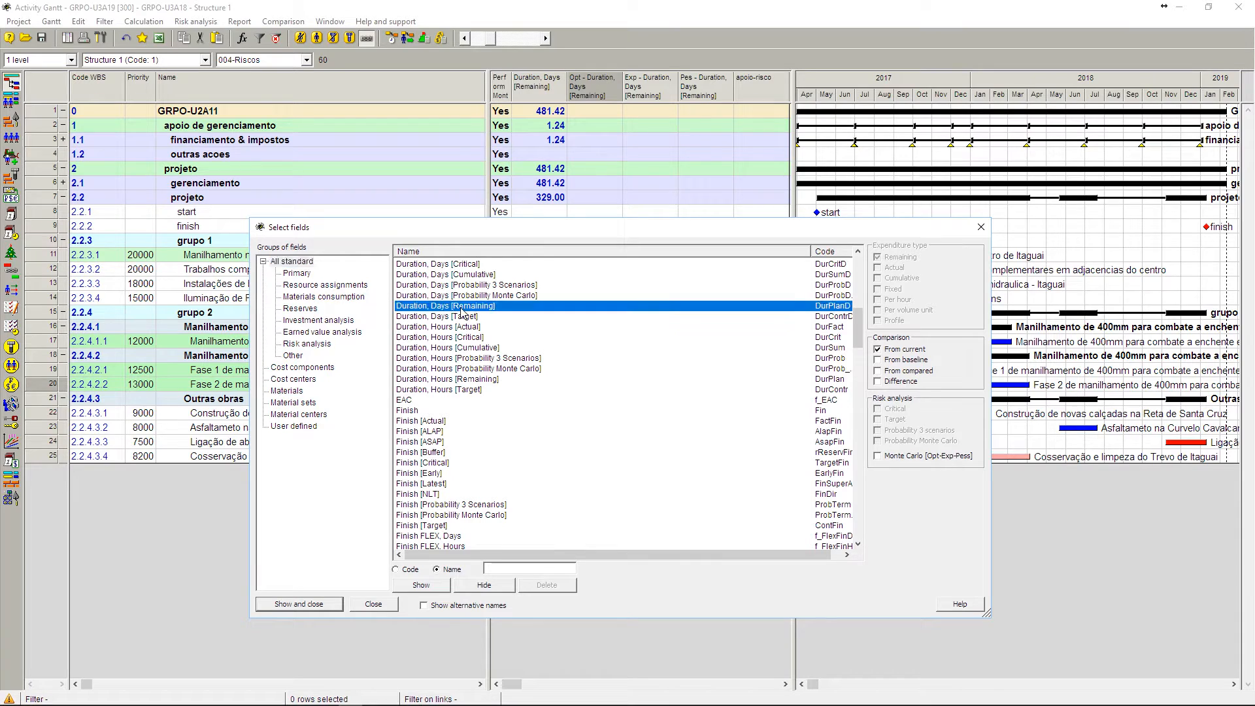
{"action": "left_click", "coordinate": [905, 457]}
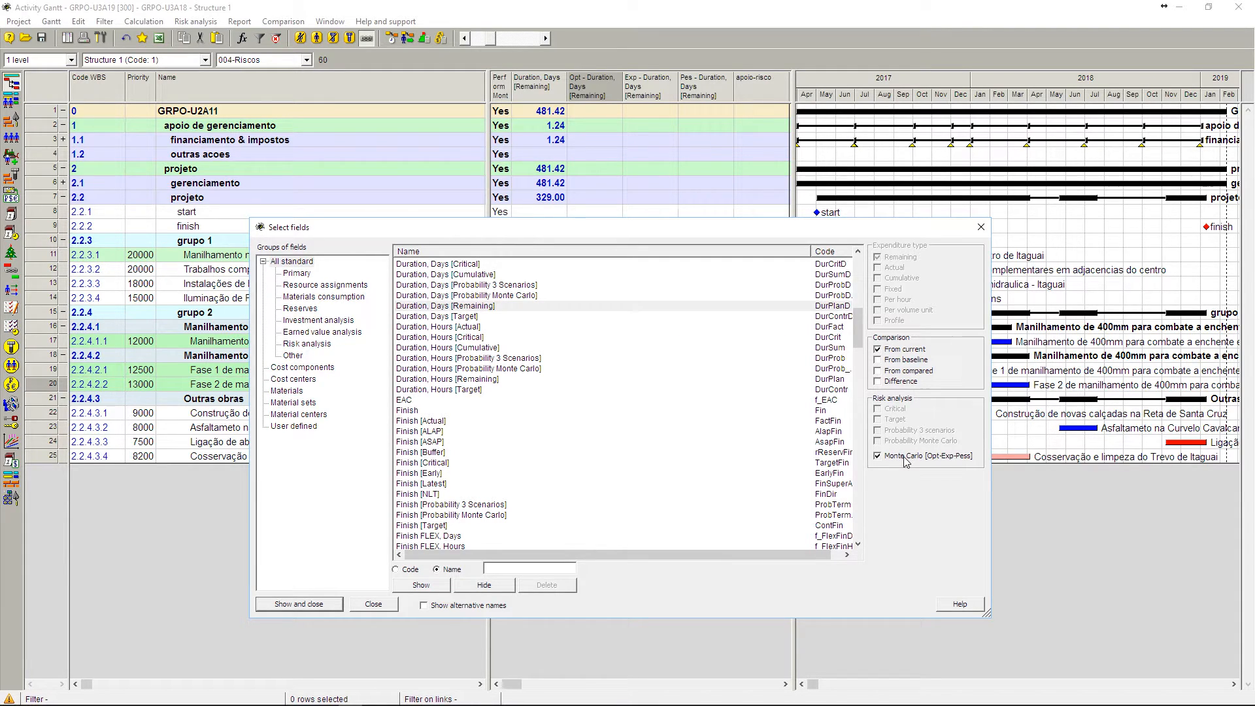
{"action": "left_click", "coordinate": [315, 606]}
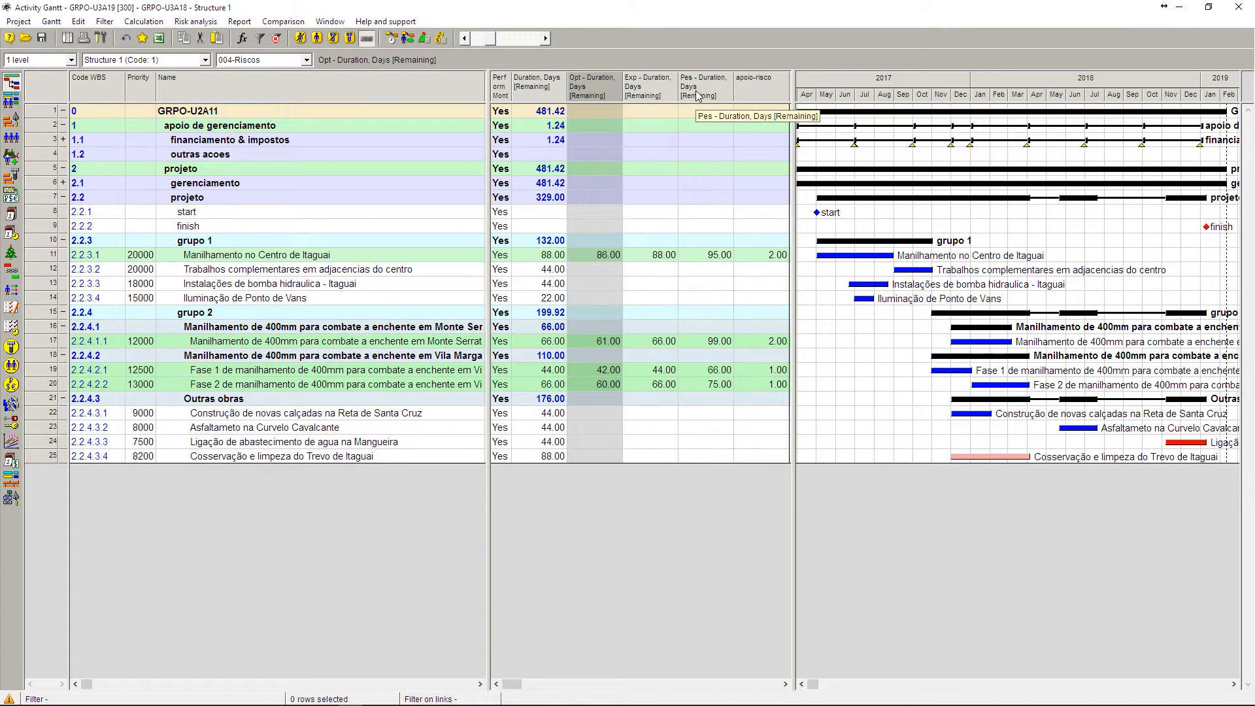
- Widen the table area, show the Cost component field with the Monte Carlo [Opt-Exp-Pess] option, and widen its column
{"action": "left_click_drag", "start_coordinate": [809, 96], "coordinate": [1123, 114]}
{"action": "right_click", "coordinate": [825, 85]}
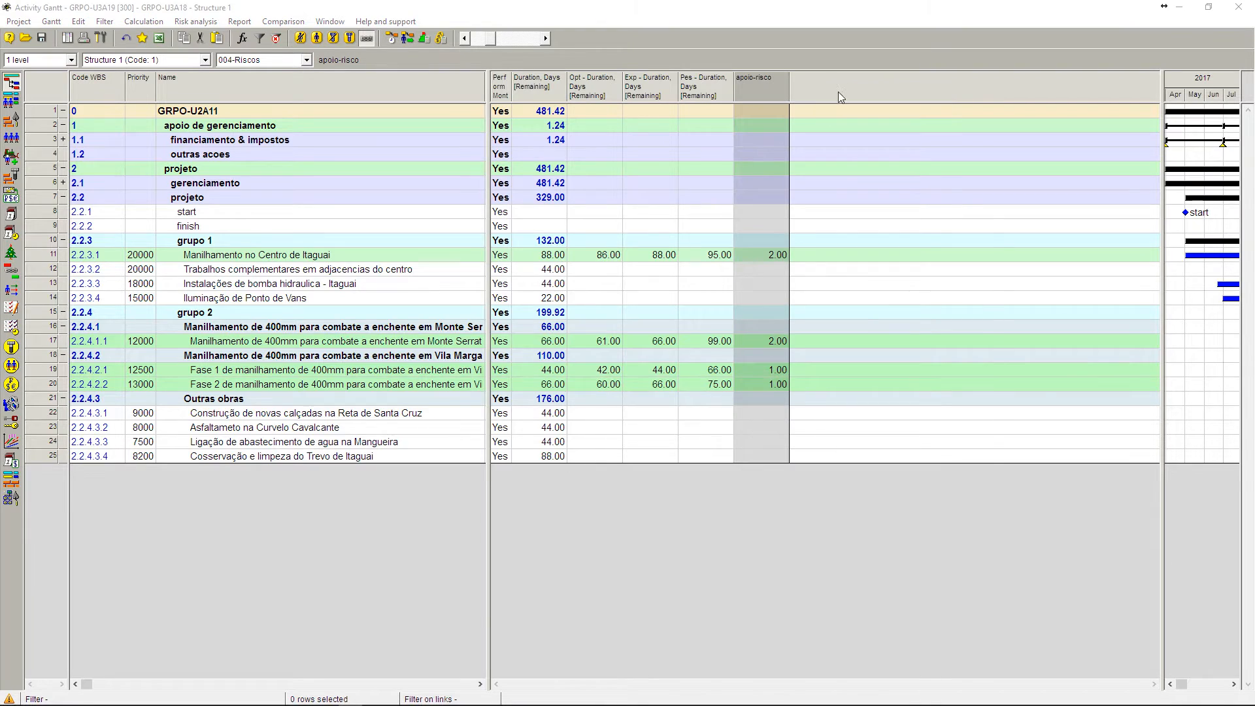
{"action": "left_click", "coordinate": [843, 98]}
{"action": "left_click", "coordinate": [304, 368]}
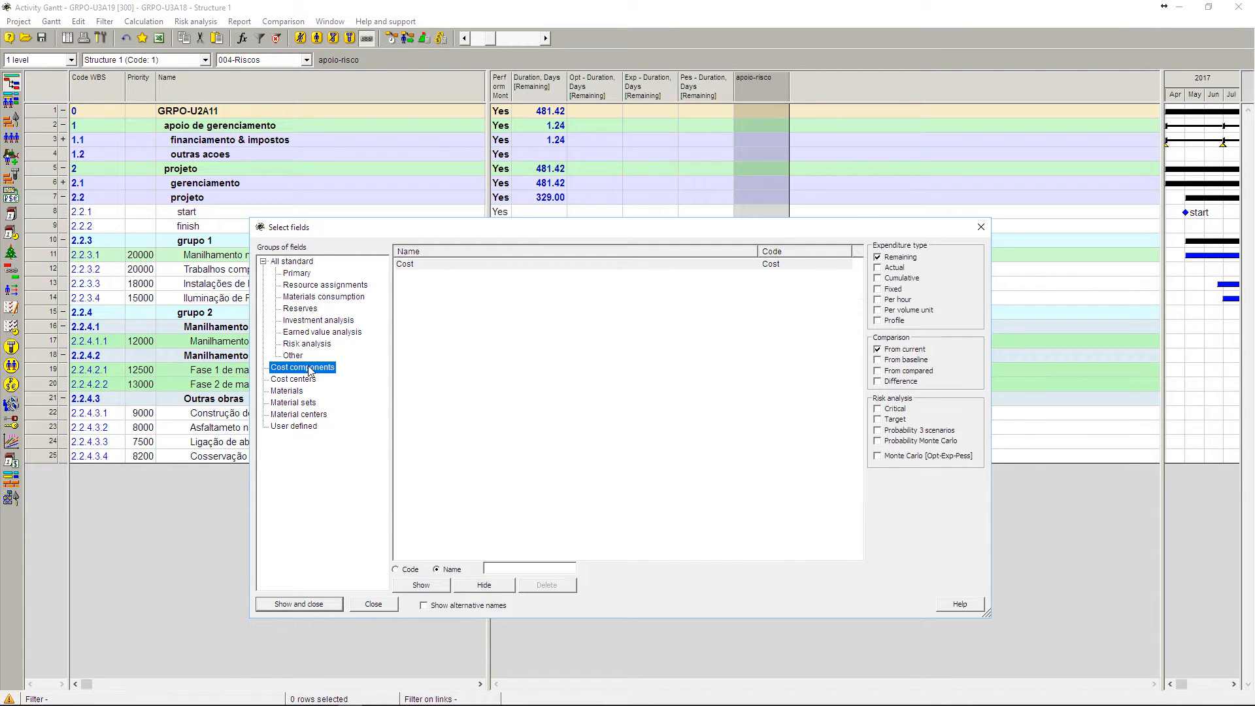
{"action": "left_click", "coordinate": [411, 264]}
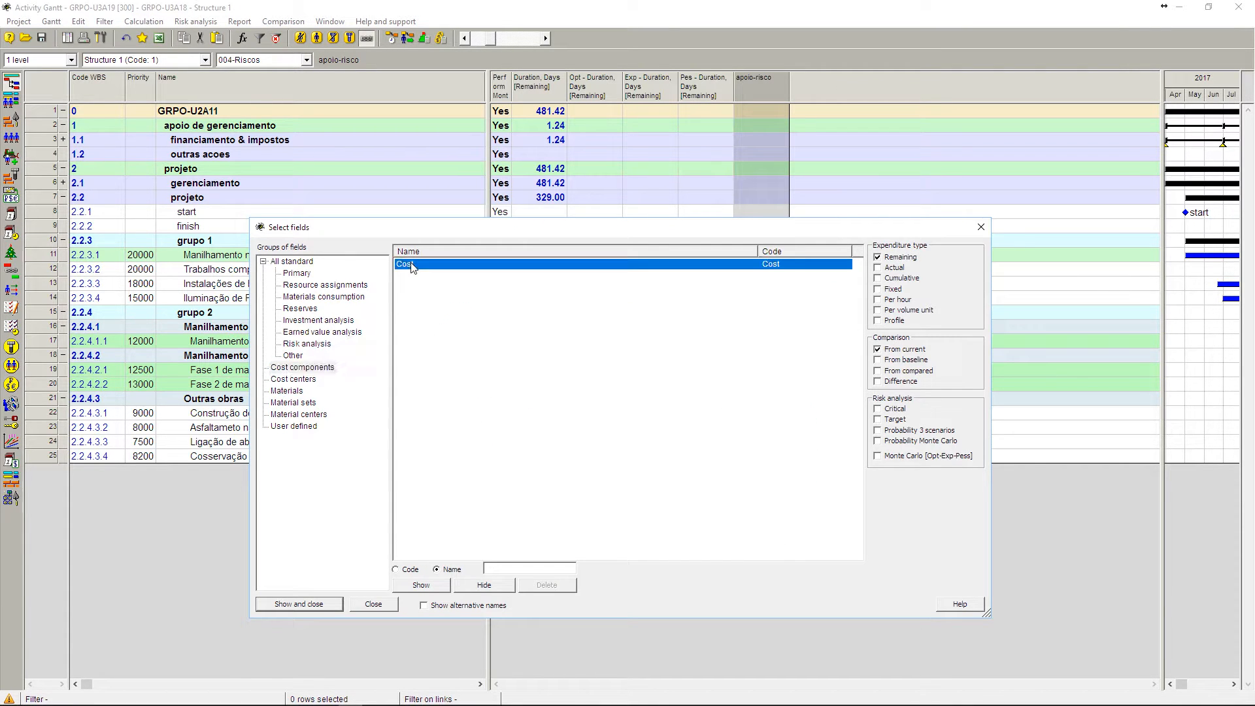
{"action": "left_click", "coordinate": [909, 457]}
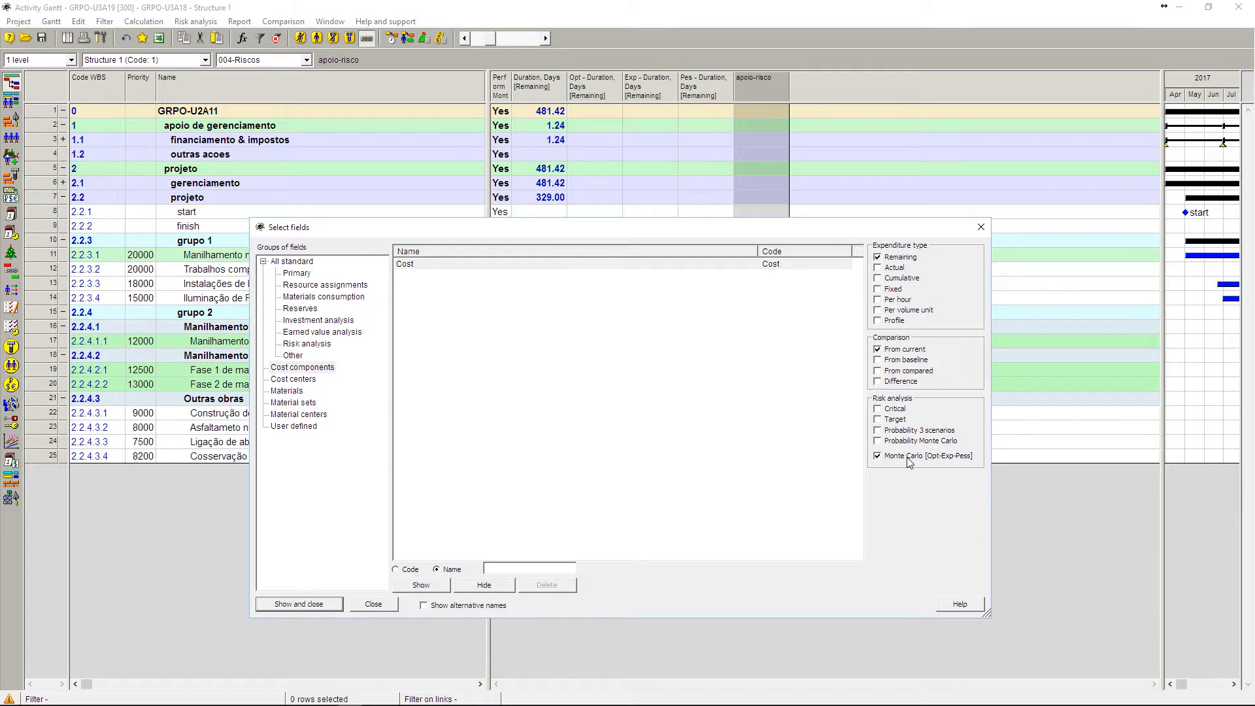
{"action": "left_click", "coordinate": [330, 604]}
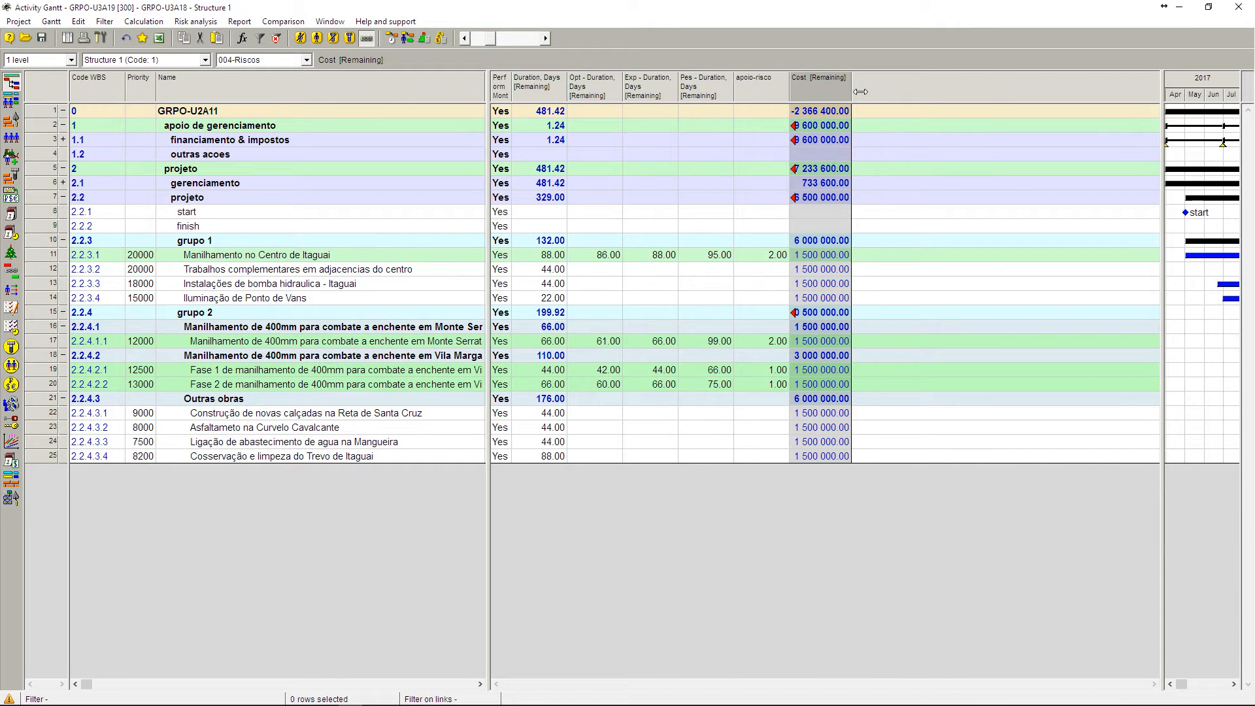
{"action": "left_click_drag", "start_coordinate": [852, 88], "coordinate": [887, 92]}
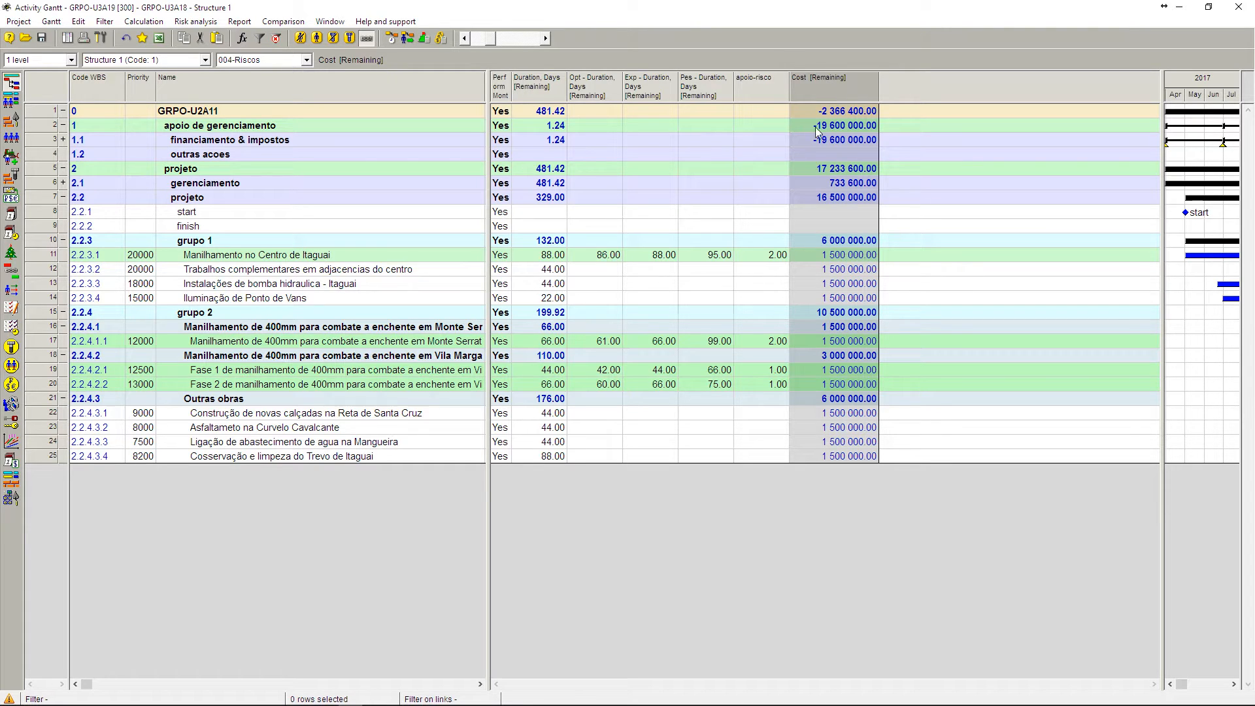
- Try again to show the Monte Carlo [Opt-Exp-Pess] columns for the Cost field
{"action": "right_click", "coordinate": [836, 82]}
{"action": "left_click", "coordinate": [849, 93]}
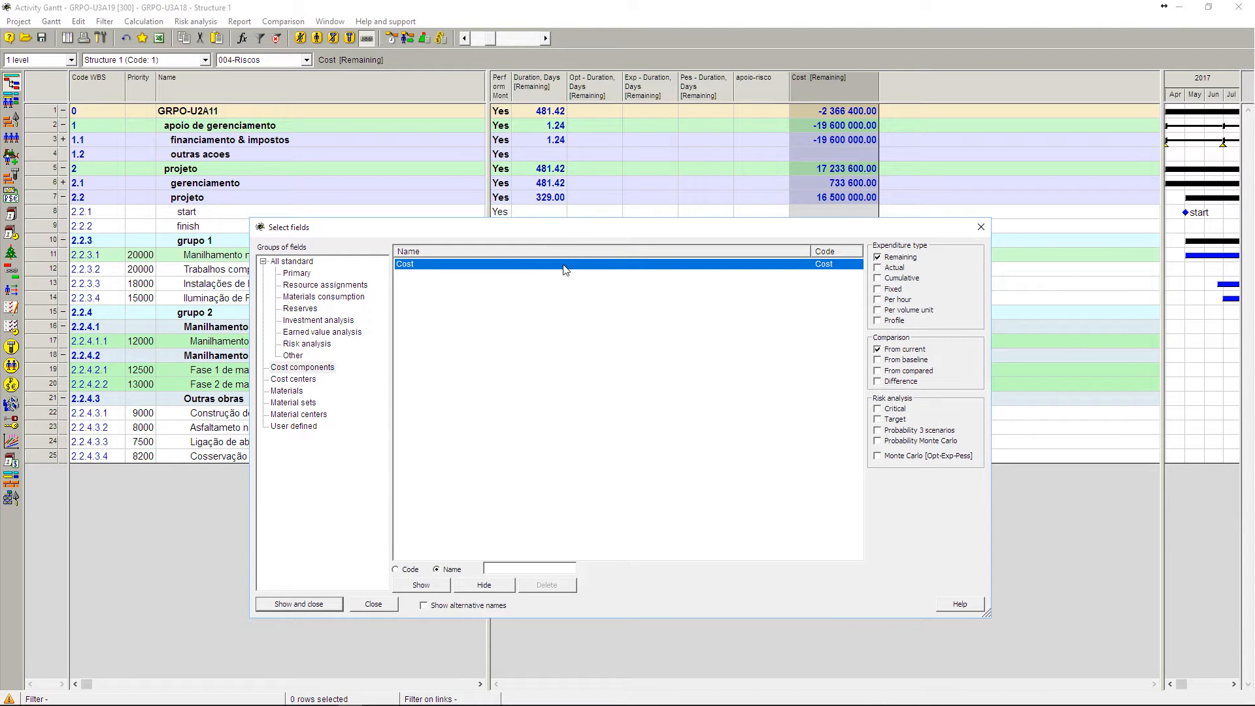
{"action": "left_click", "coordinate": [871, 458]}
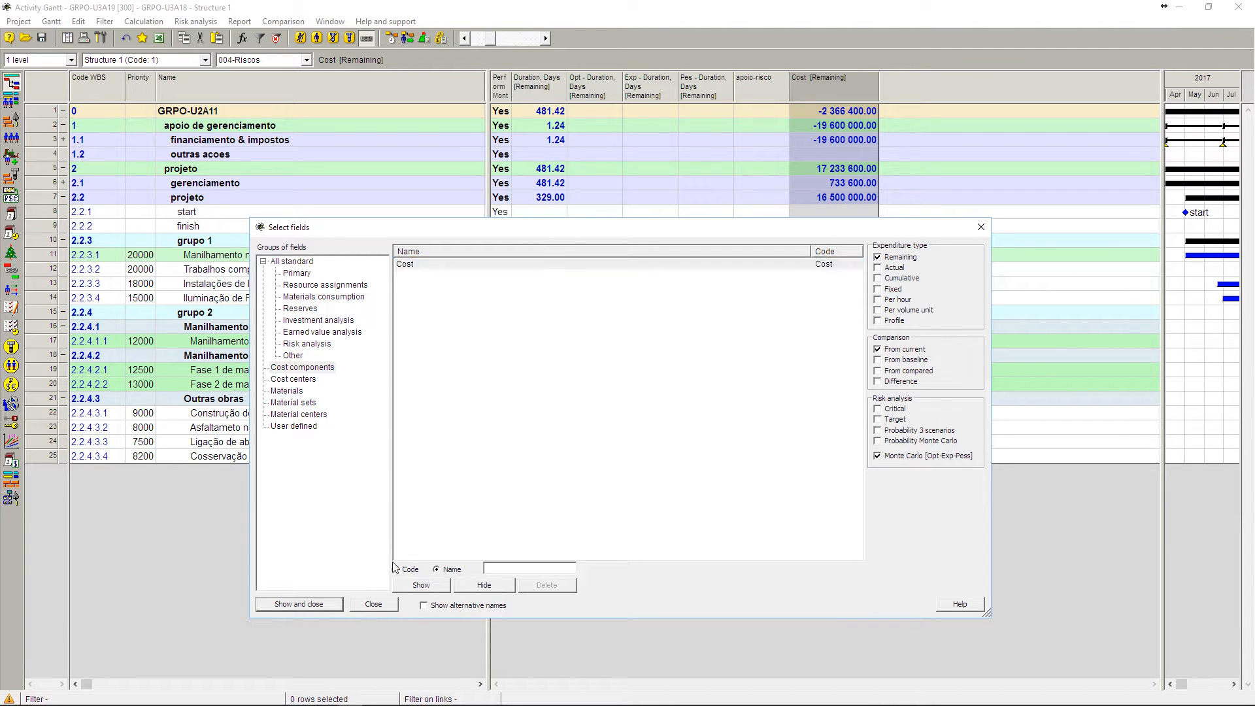
{"action": "left_click", "coordinate": [323, 604]}
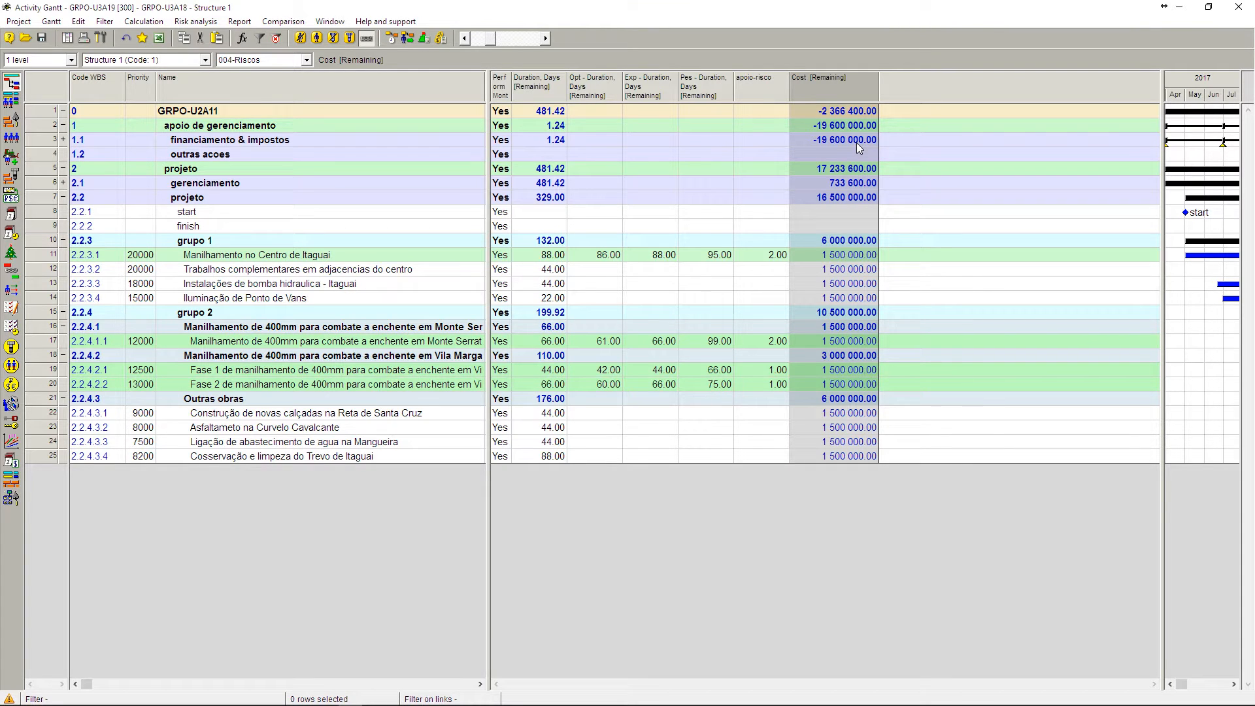
- Hide the Cost [Remaining] column and narrow the table area to end at the pessimistic duration column
{"action": "right_click", "coordinate": [854, 84]}
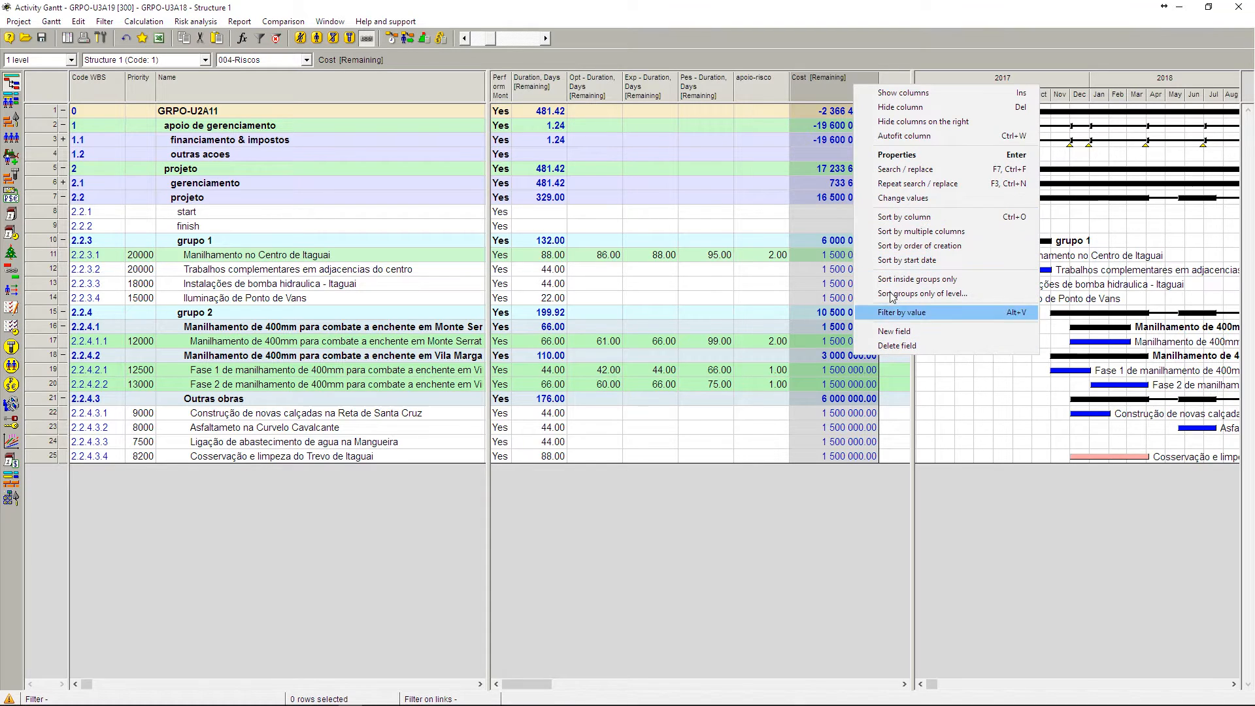
{"action": "left_click", "coordinate": [909, 108]}
{"action": "left_click_drag", "start_coordinate": [914, 194], "coordinate": [747, 338]}
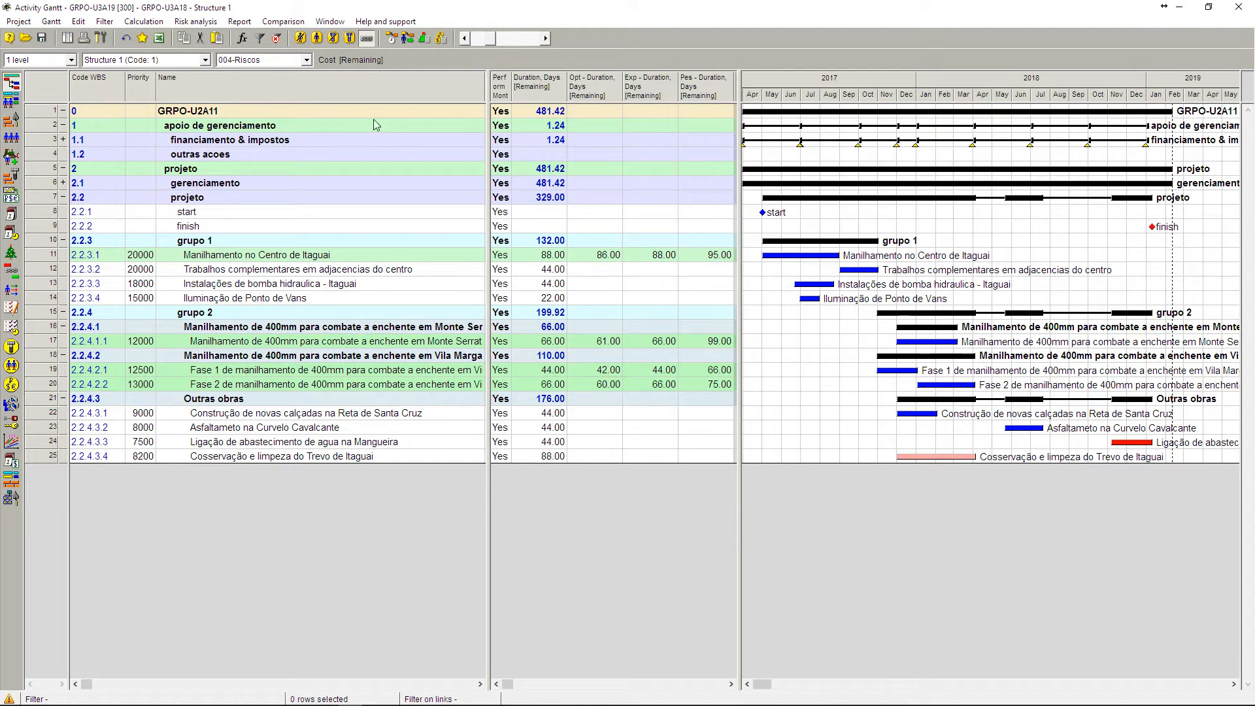
- Open the Monte Carlo method settings and examine the scheduling and values distribution options beside the duration columns
{"action": "left_click", "coordinate": [180, 22]}
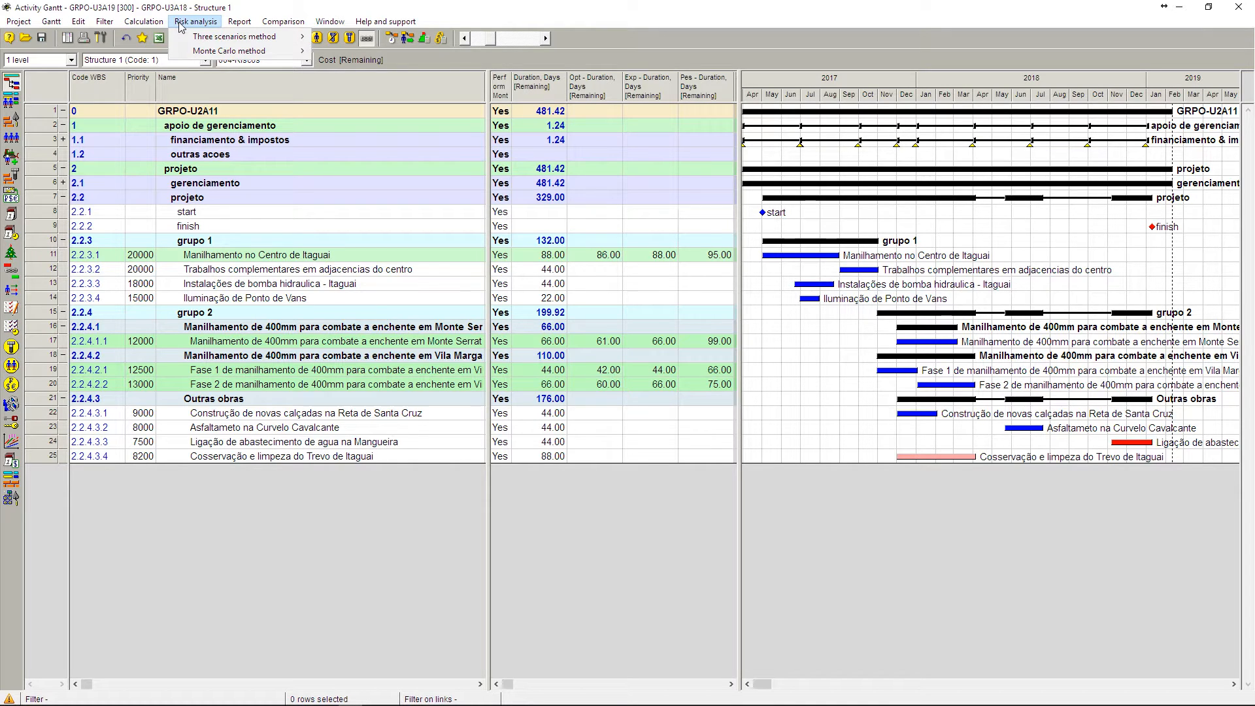
{"action": "mouse_move", "coordinate": [196, 52]}
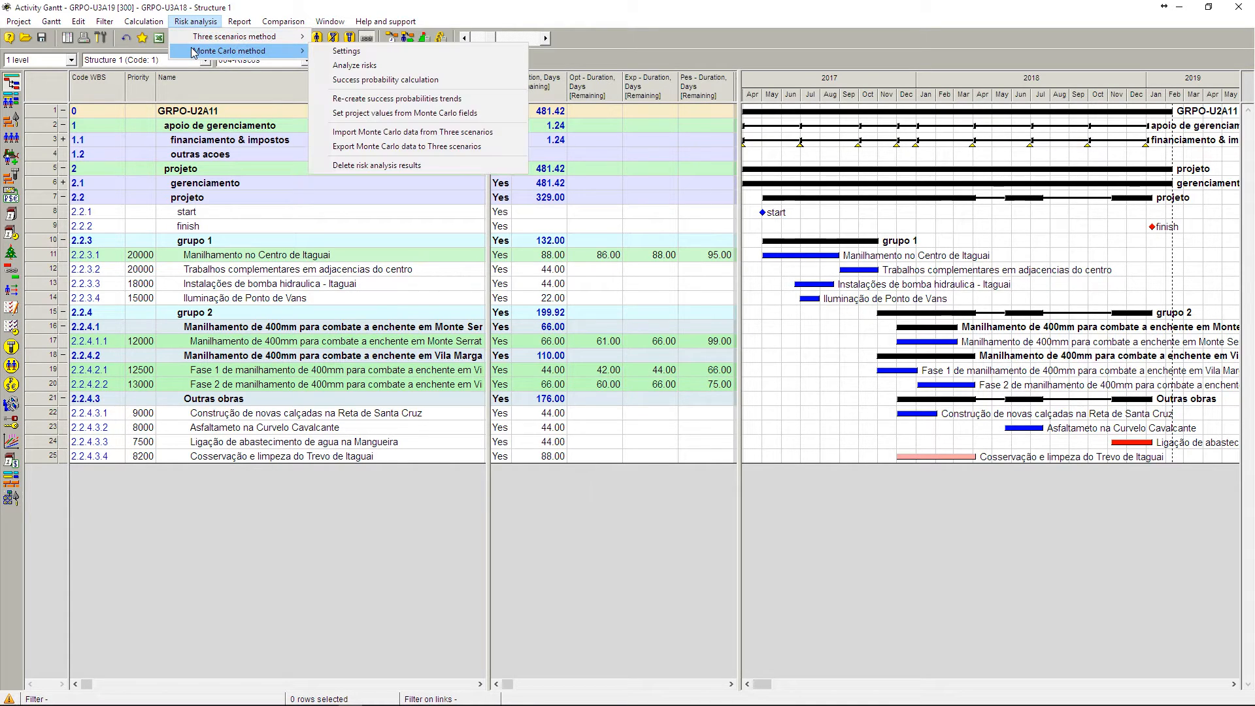
{"action": "left_click", "coordinate": [391, 52]}
{"action": "left_click_drag", "start_coordinate": [772, 109], "coordinate": [910, 149]}
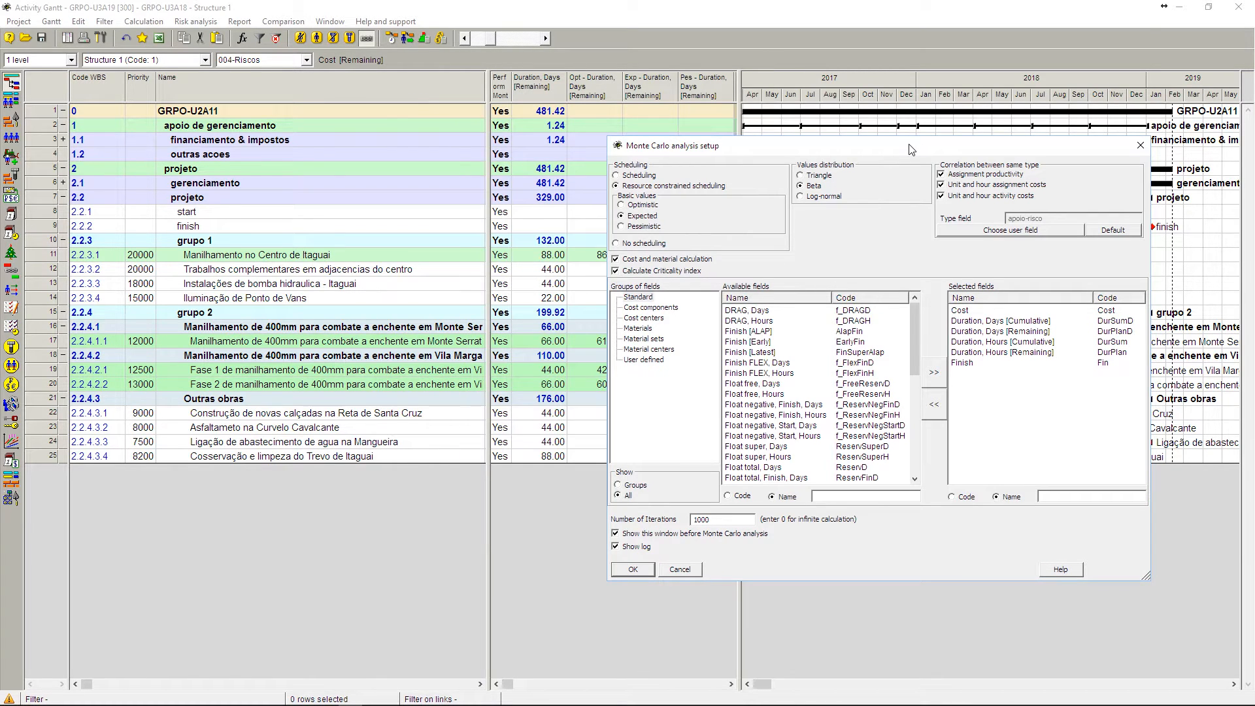
{"action": "left_click_drag", "start_coordinate": [911, 149], "coordinate": [1020, 109]}
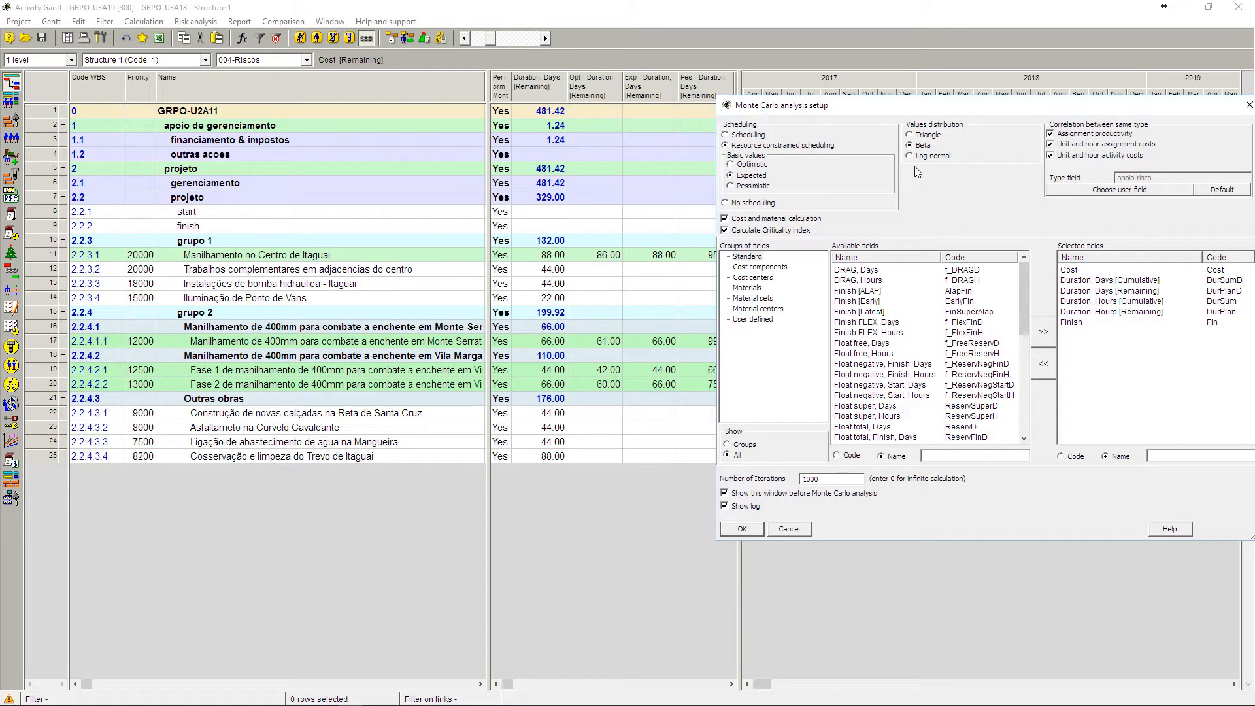
{"action": "left_click_drag", "start_coordinate": [933, 115], "coordinate": [876, 166]}
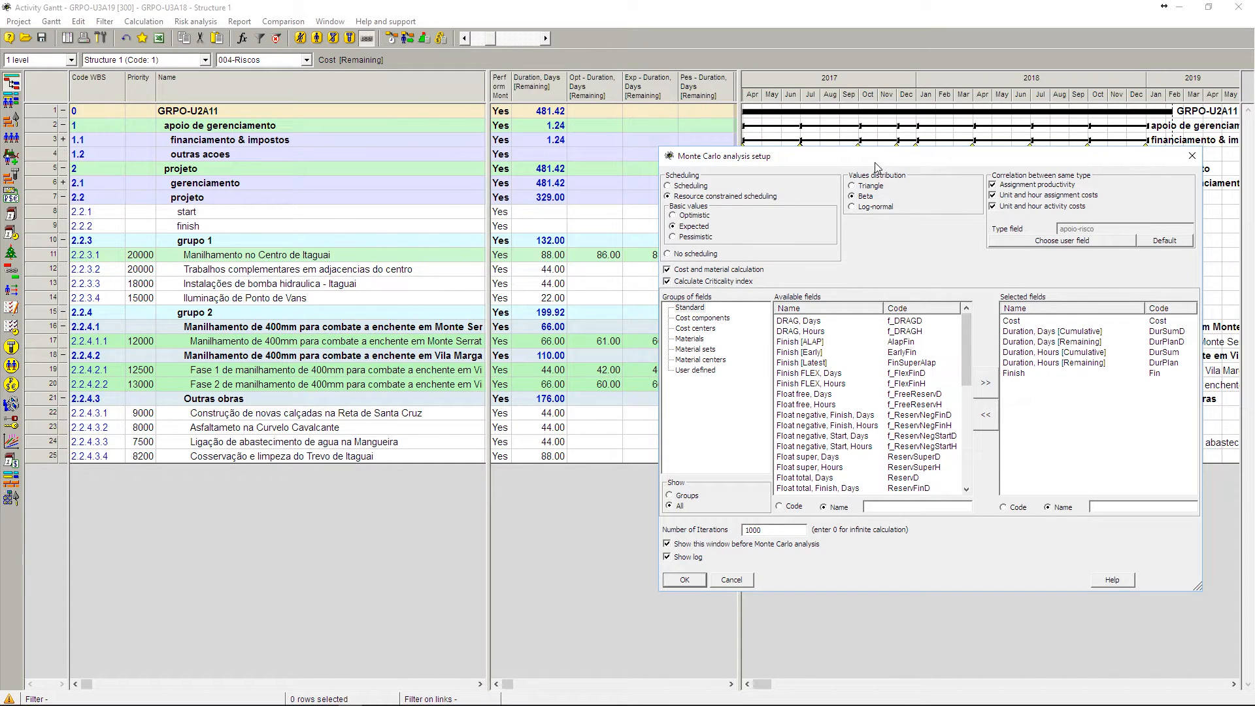
- Examine the scheduling modes, basic values and same-type correlation options, and close the Monte Carlo setup without applying anything
{"action": "left_click", "coordinate": [685, 187]}
{"action": "left_click", "coordinate": [683, 198]}
{"action": "left_click", "coordinate": [687, 240]}
{"action": "left_click_drag", "start_coordinate": [901, 160], "coordinate": [906, 146]}
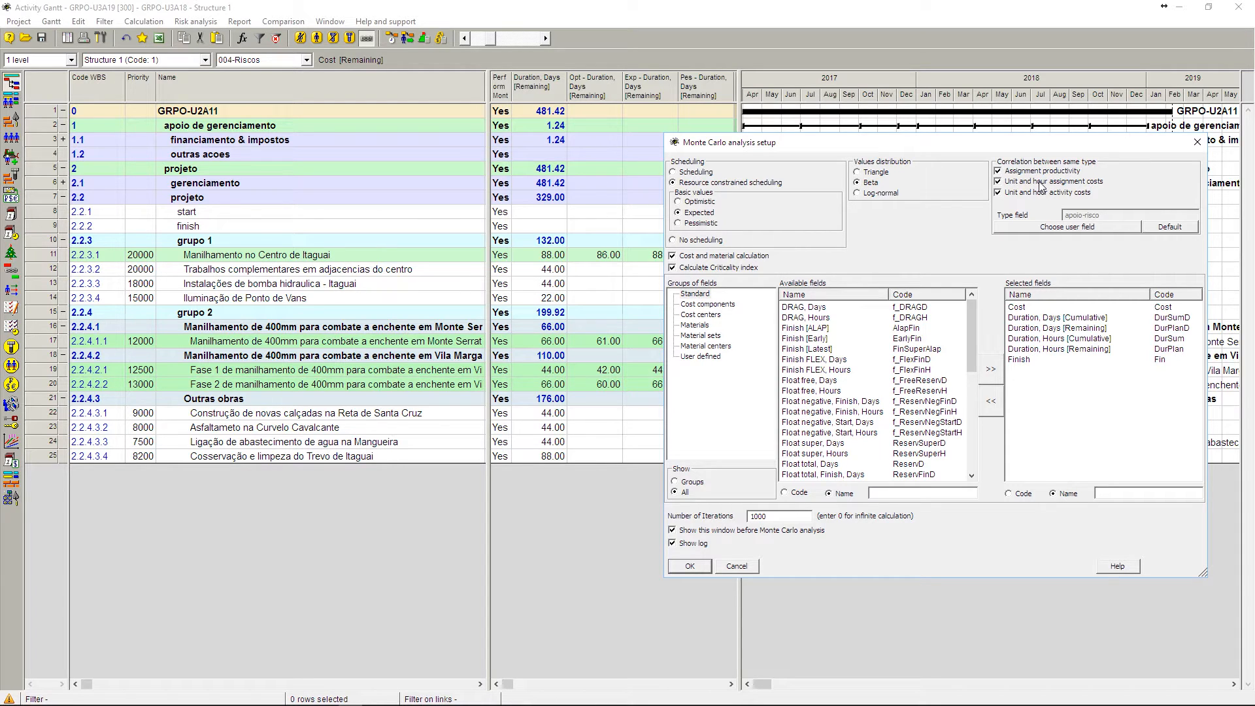
{"action": "left_click_drag", "start_coordinate": [1036, 150], "coordinate": [1118, 122]}
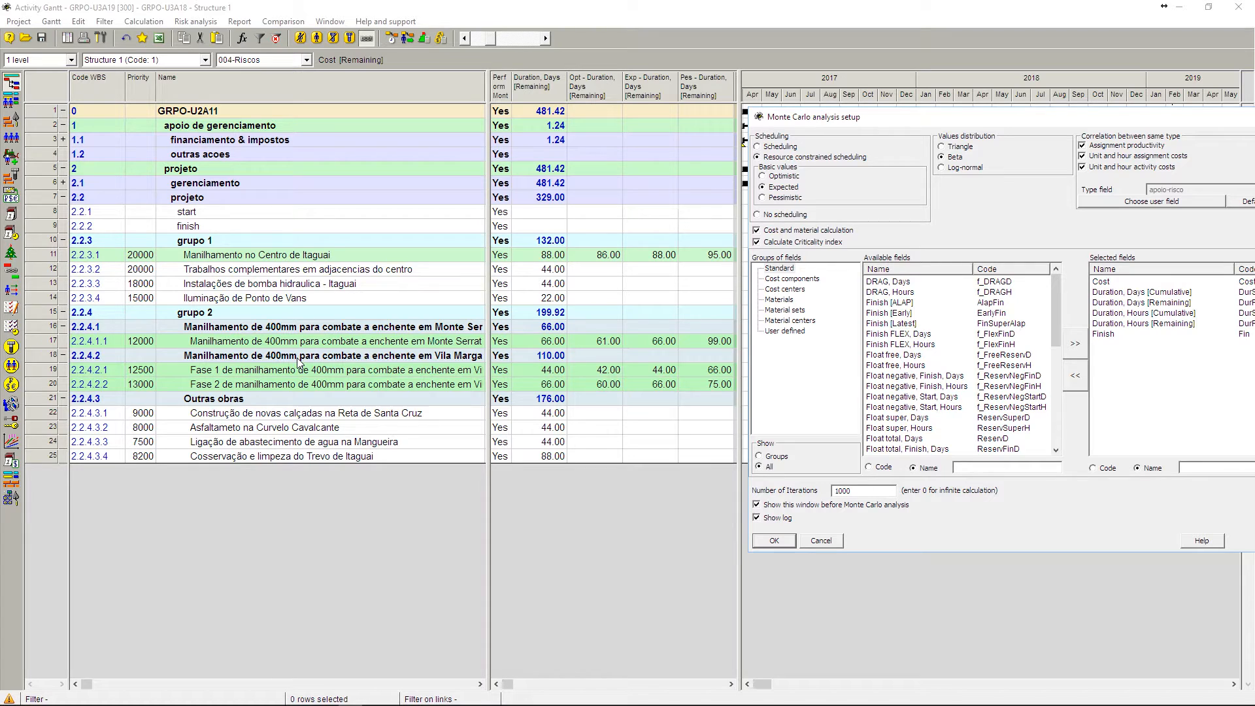
{"action": "left_click_drag", "start_coordinate": [872, 121], "coordinate": [223, 205]}
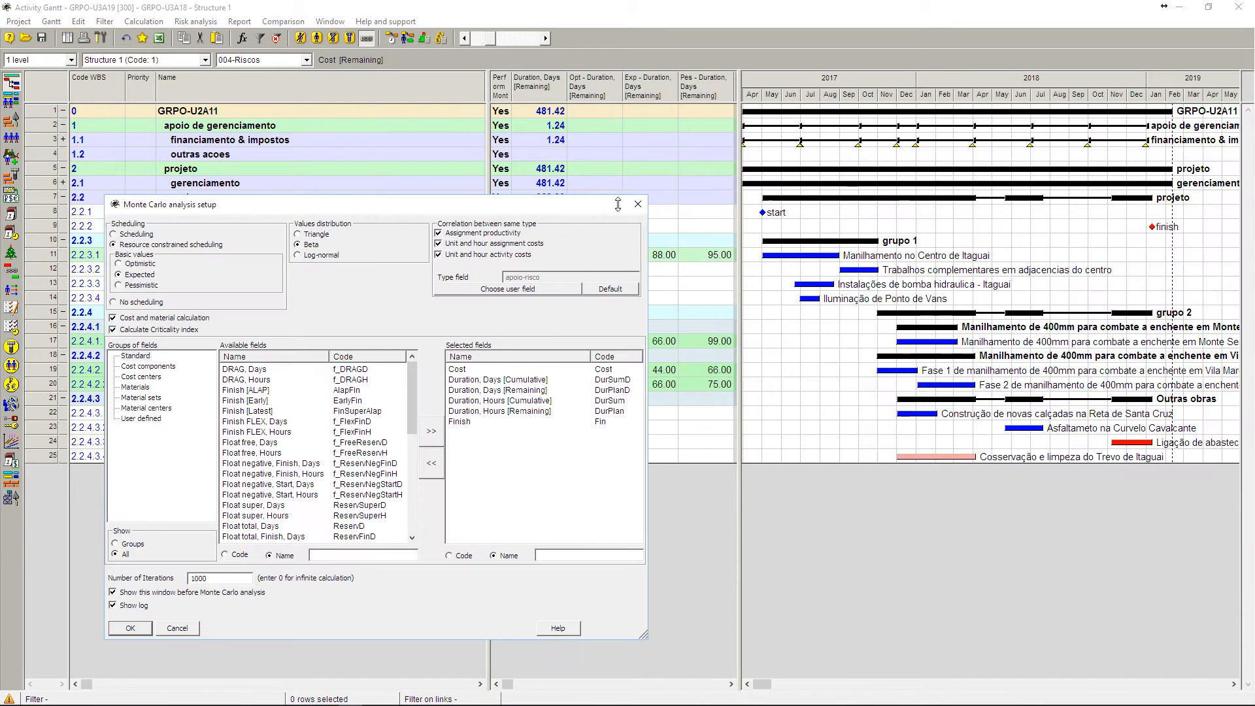
{"action": "left_click", "coordinate": [637, 203]}
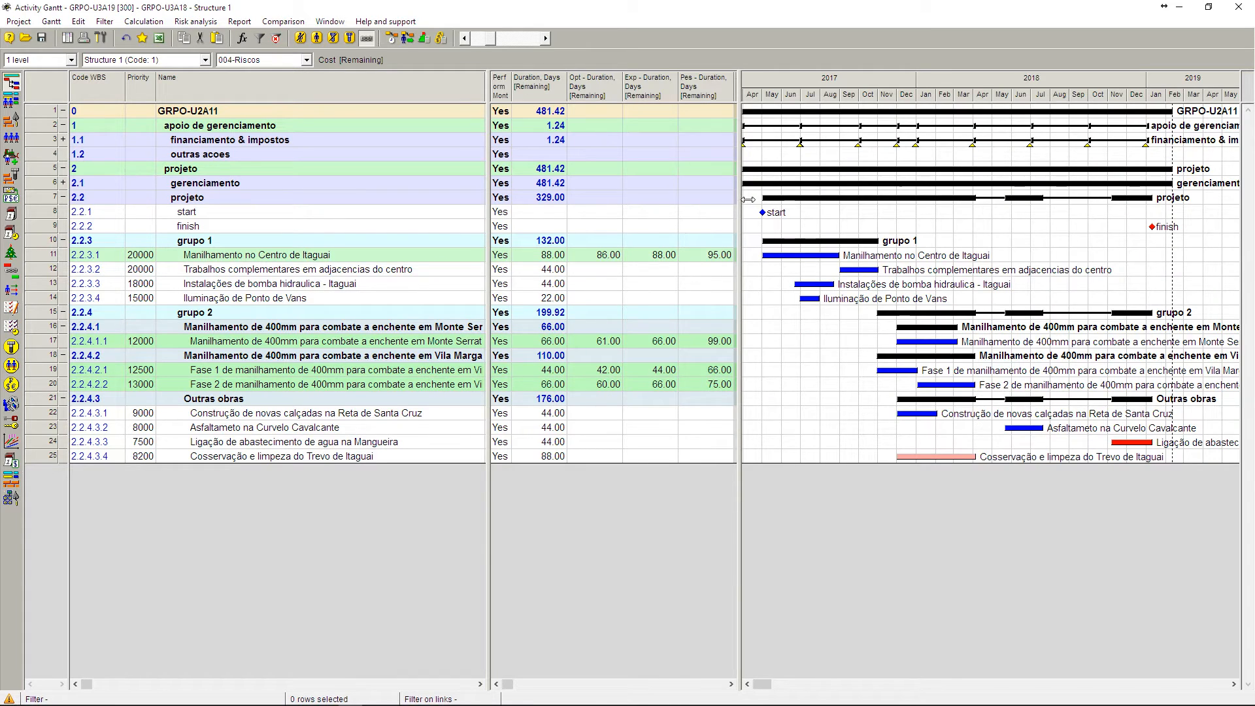
- Reveal the apoio-risco column and check which manilhamento activities share a correlation type, starting with Fase 1 and Fase 2
{"action": "left_click_drag", "start_coordinate": [739, 204], "coordinate": [793, 206]}
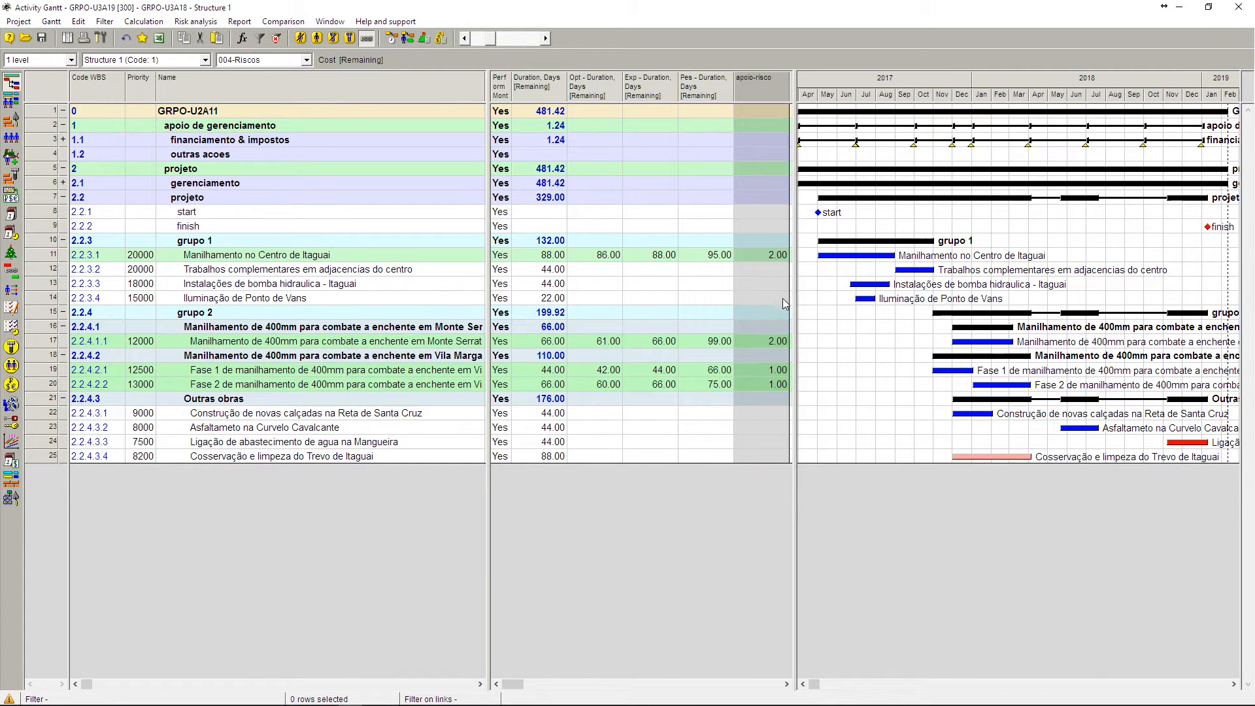
{"action": "left_click", "coordinate": [775, 373]}
{"action": "left_click", "coordinate": [774, 385]}
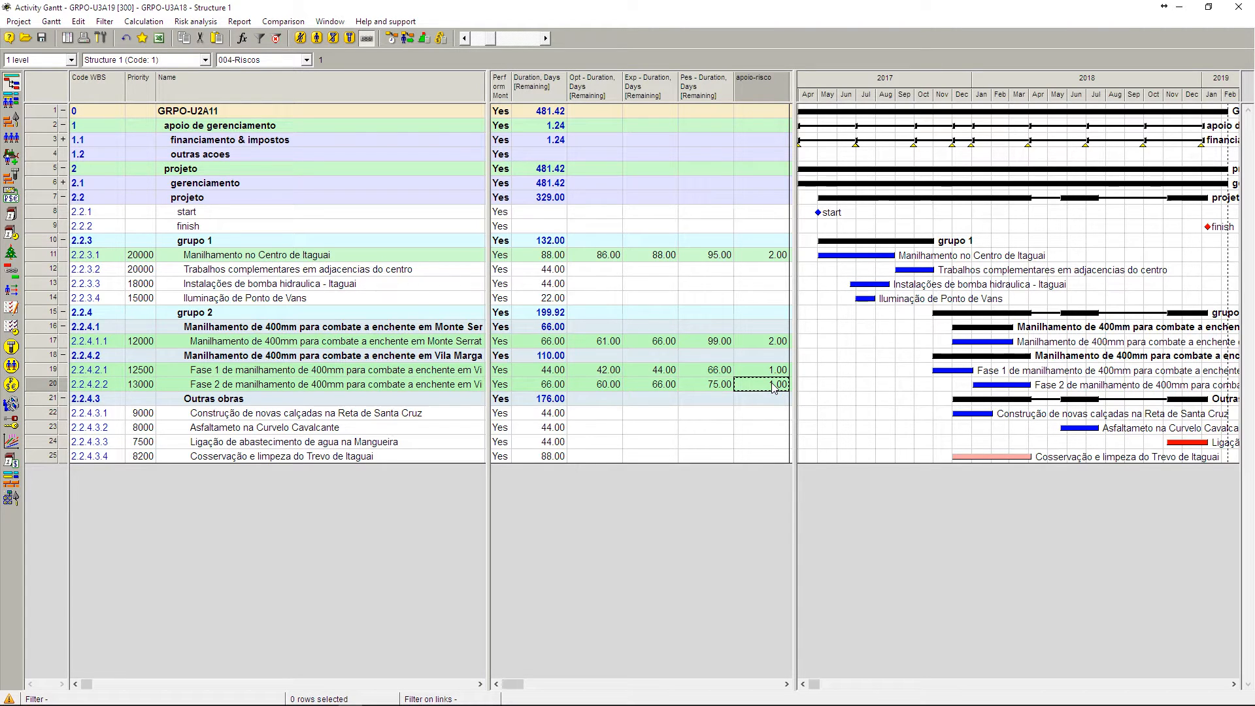
{"action": "left_click", "coordinate": [455, 373]}
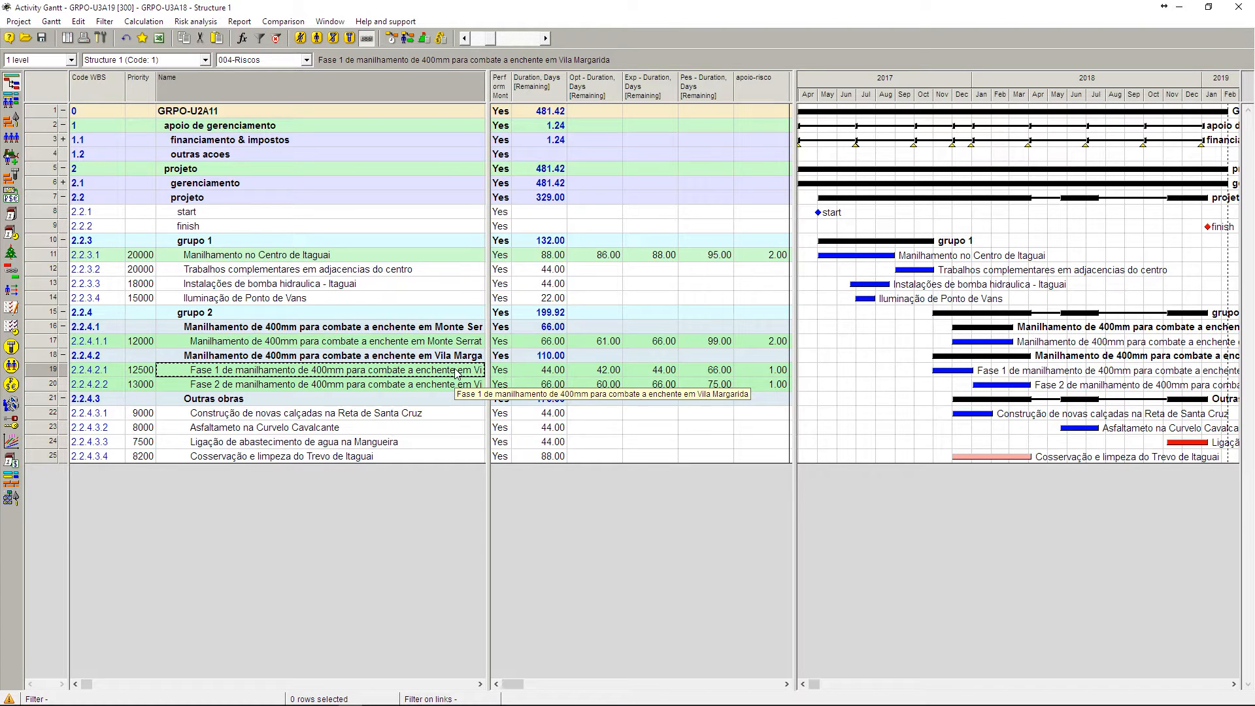
{"action": "left_click", "coordinate": [456, 388]}
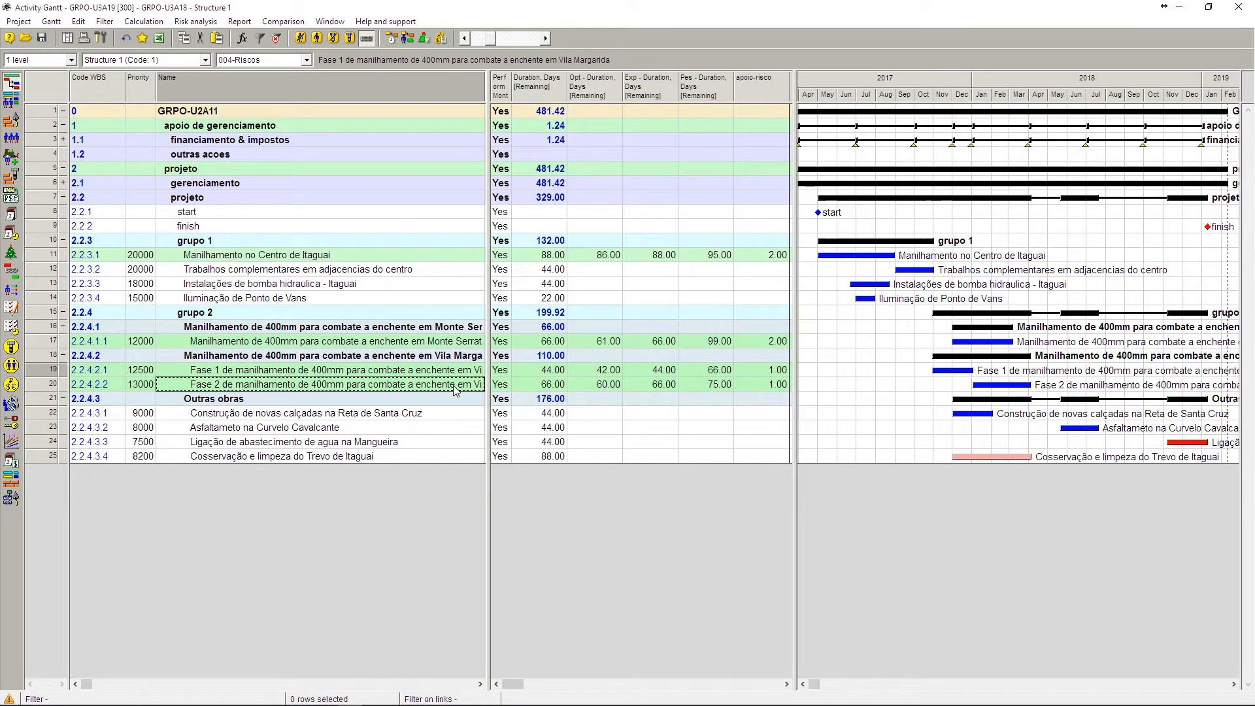
{"action": "left_click", "coordinate": [756, 385]}
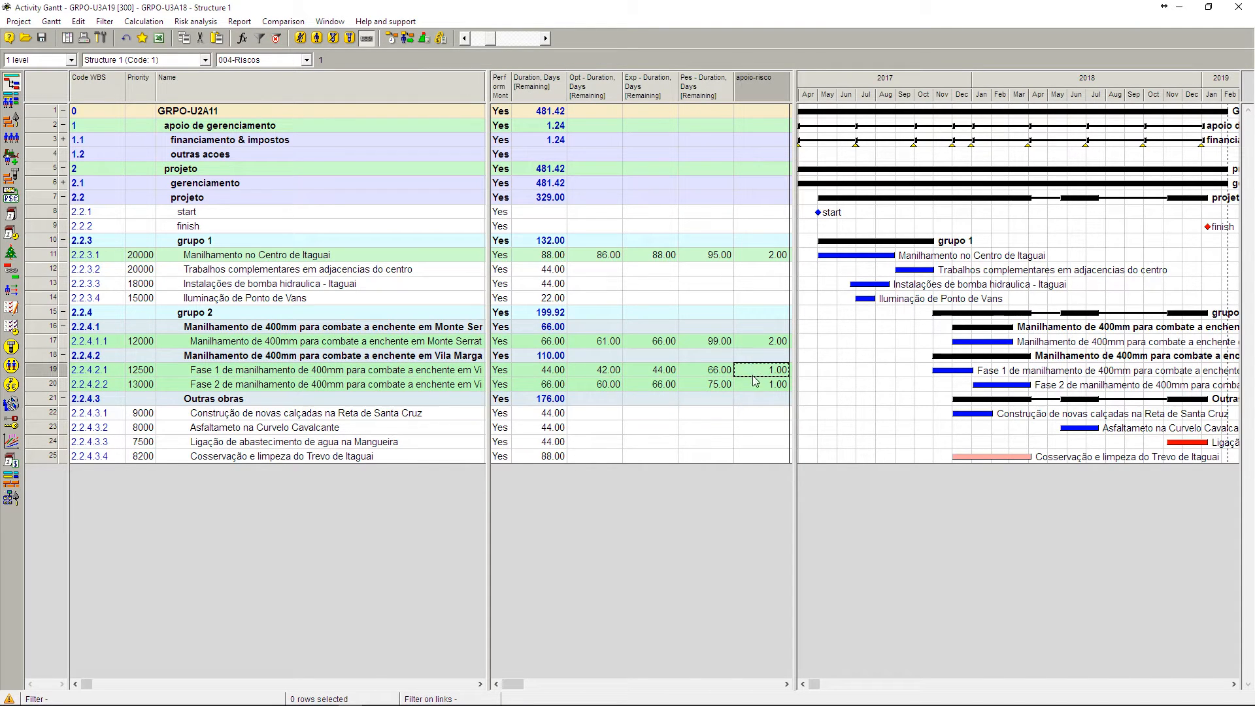
{"action": "left_click", "coordinate": [755, 371]}
{"action": "left_click", "coordinate": [467, 342]}
{"action": "left_click", "coordinate": [461, 255]}
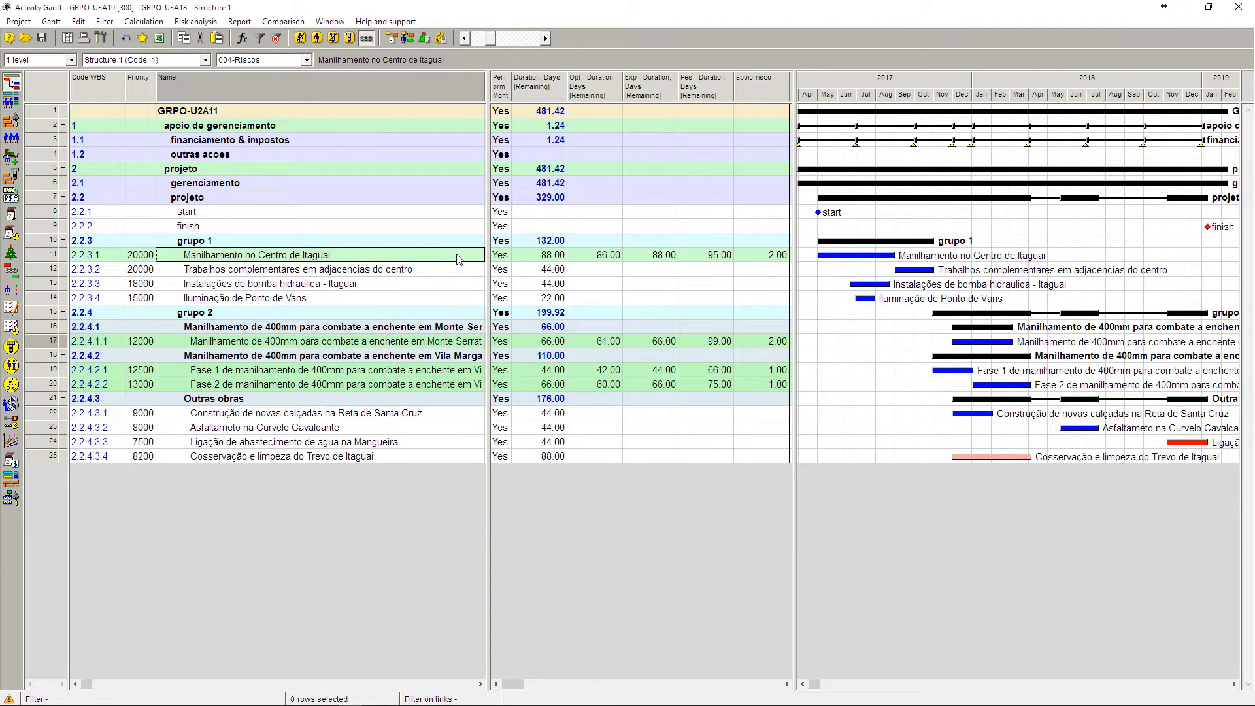
- Compare the apoio-risco types of the manilhamento activities in Centro de Itaguai, Monte Serrat and Vila Margarida Fases 1 and 2
{"action": "left_click", "coordinate": [753, 261]}
{"action": "left_click", "coordinate": [763, 342]}
{"action": "left_click", "coordinate": [476, 256]}
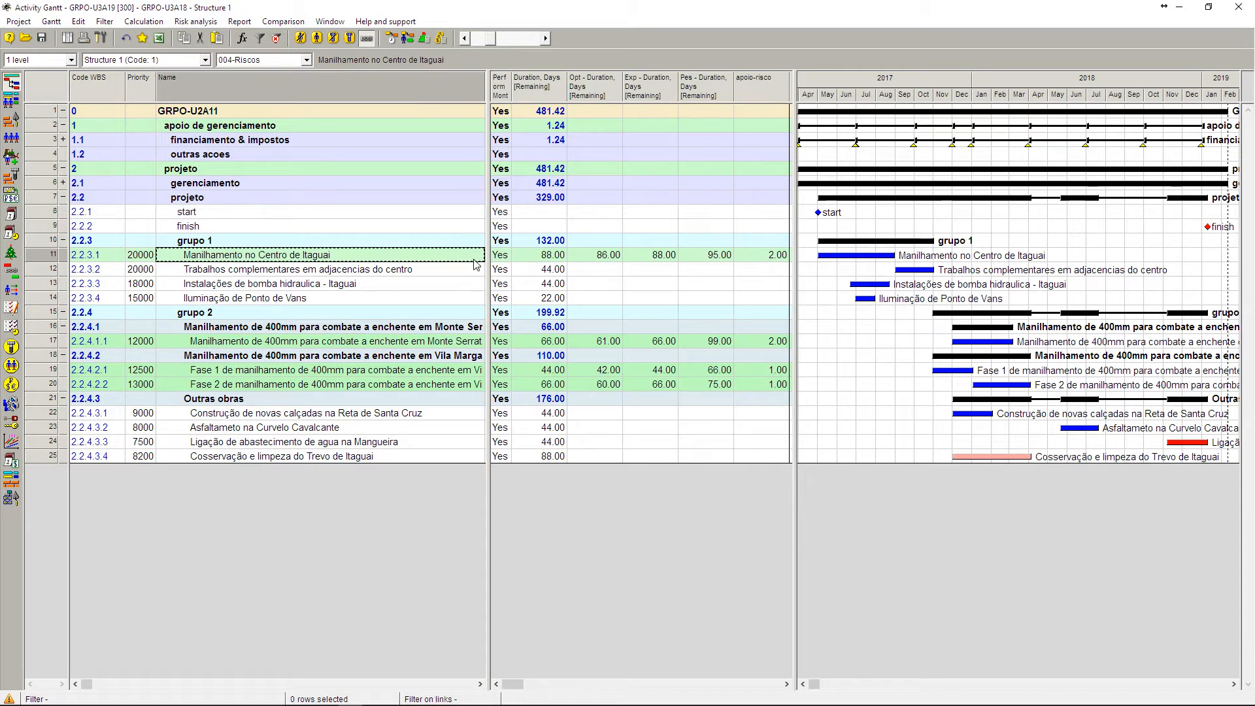
{"action": "left_click", "coordinate": [473, 340]}
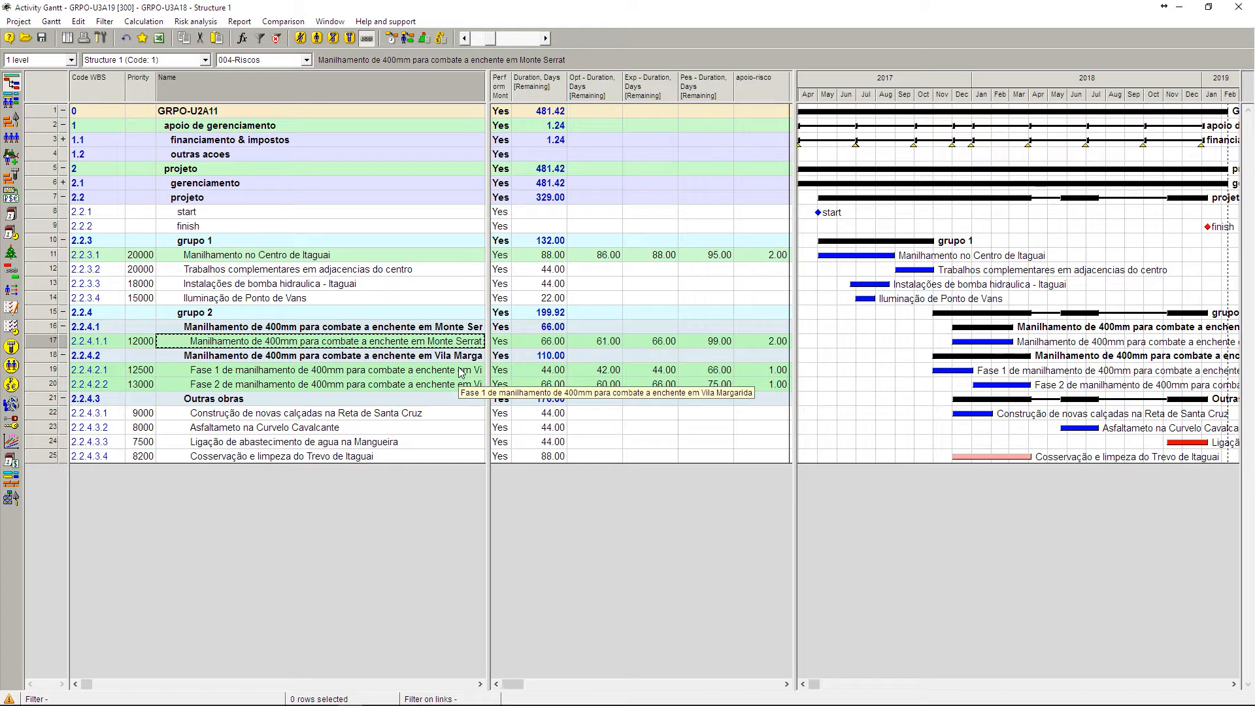
{"action": "left_click", "coordinate": [461, 371]}
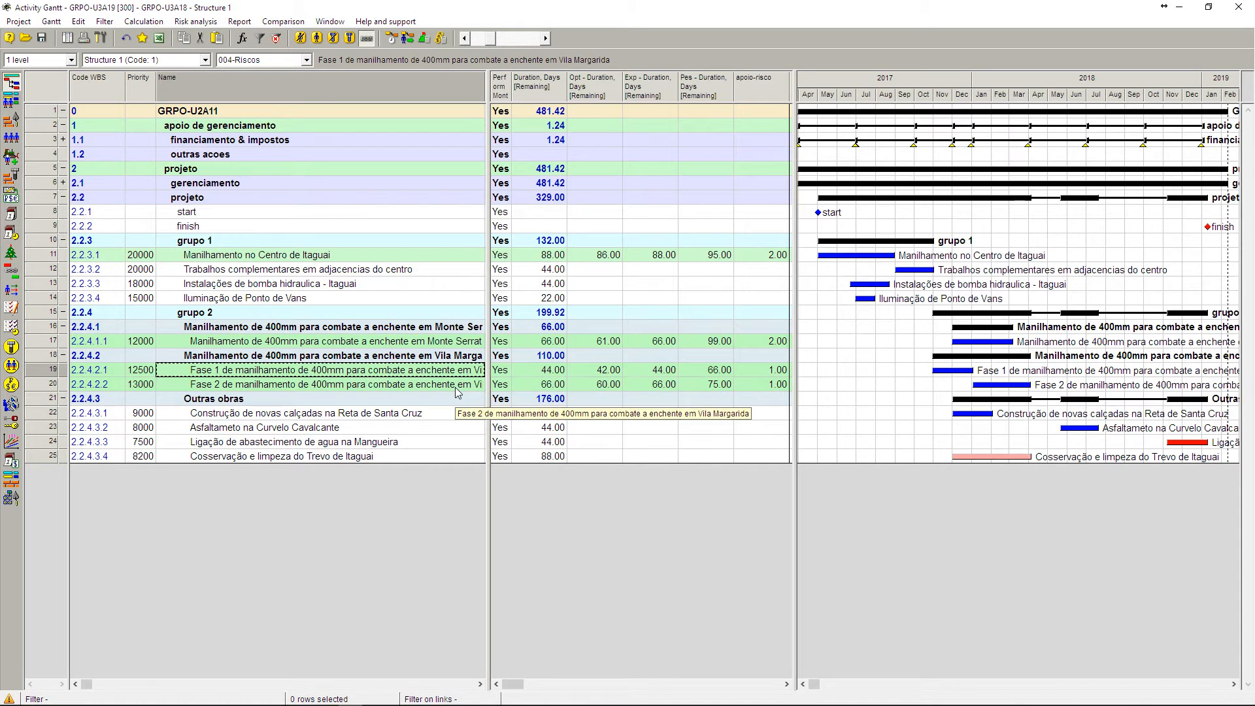
{"action": "left_click", "coordinate": [458, 387]}
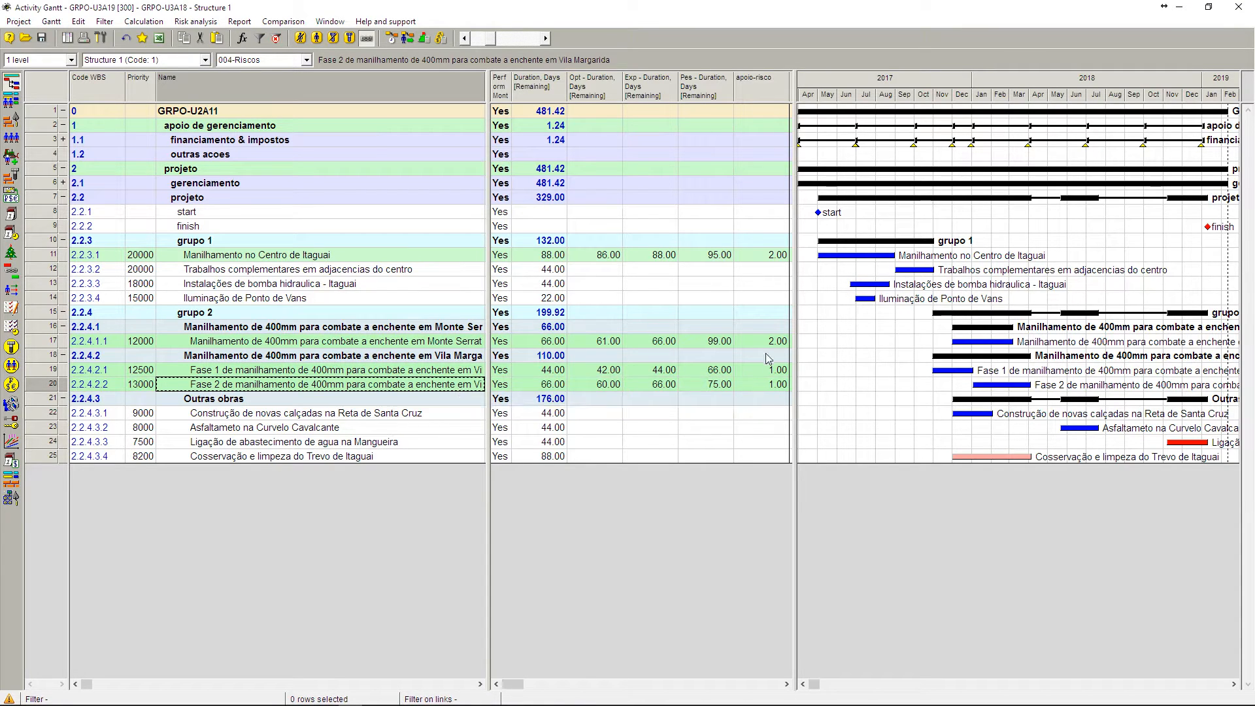
- Open the Monte Carlo method settings and check which user field defines the correlation type, leaving the choice unchanged
{"action": "left_click", "coordinate": [196, 22]}
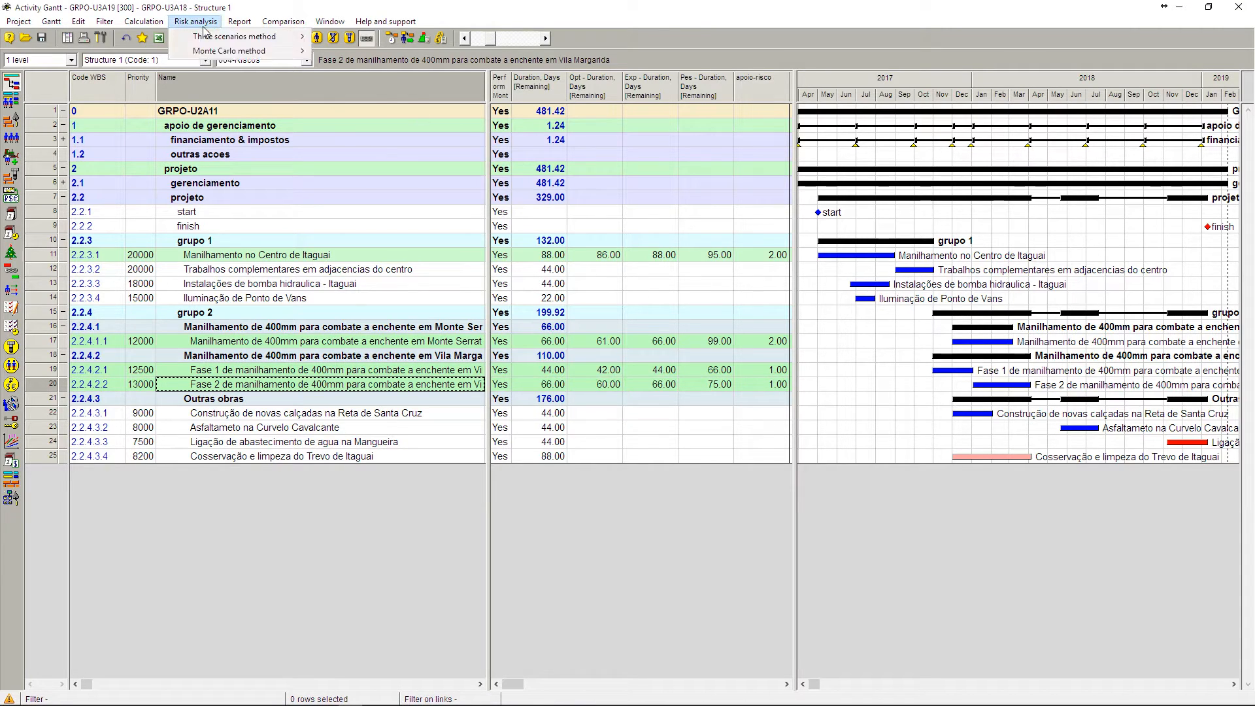
{"action": "mouse_move", "coordinate": [205, 38]}
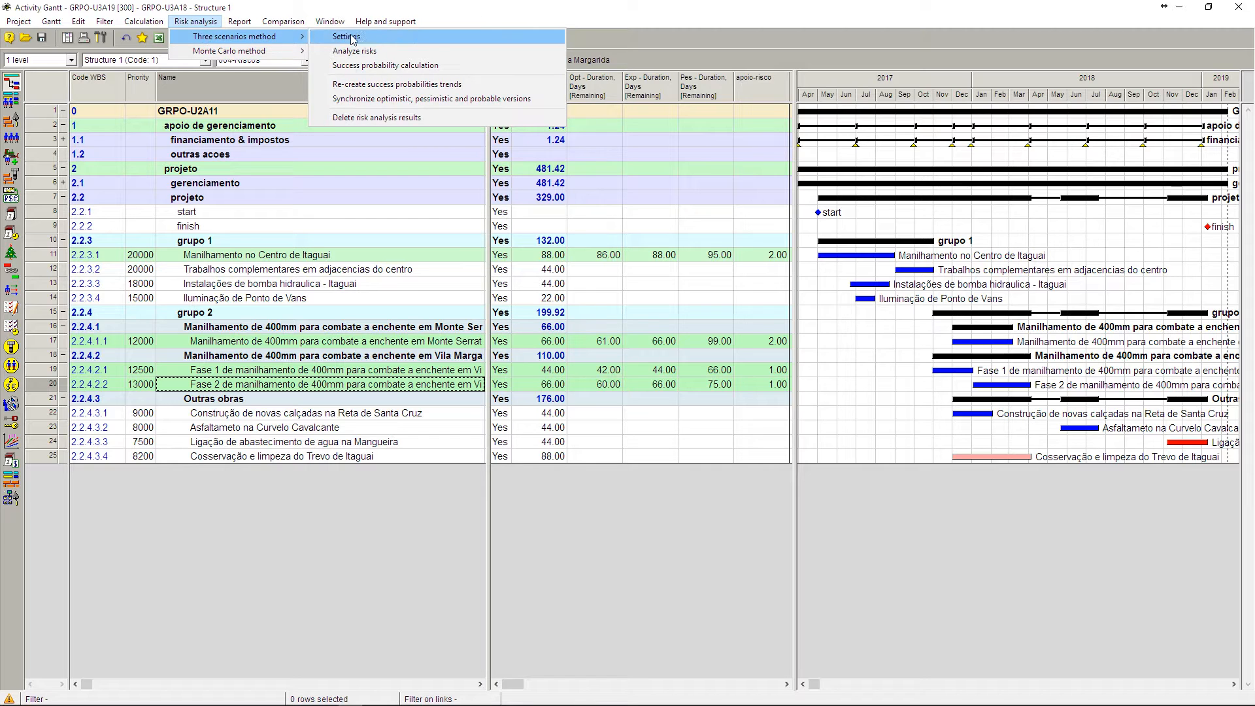
{"action": "mouse_move", "coordinate": [286, 51]}
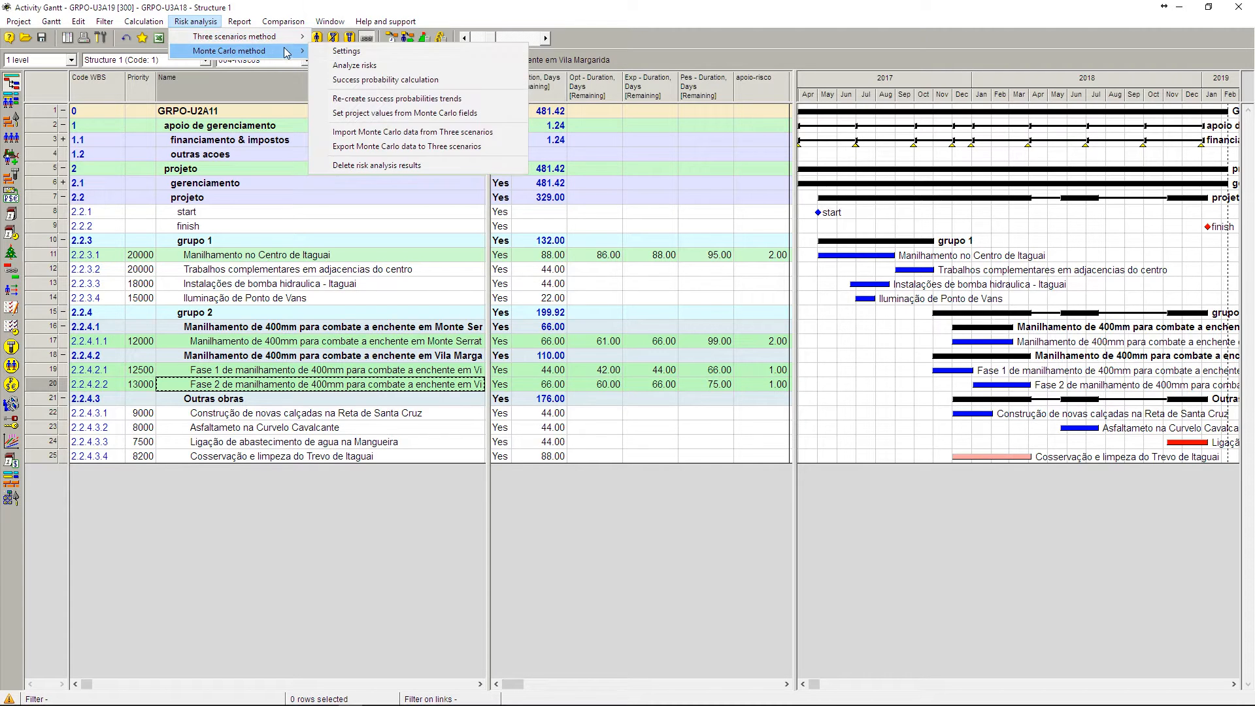
{"action": "left_click", "coordinate": [345, 51]}
{"action": "left_click_drag", "start_coordinate": [580, 204], "coordinate": [1207, 144]}
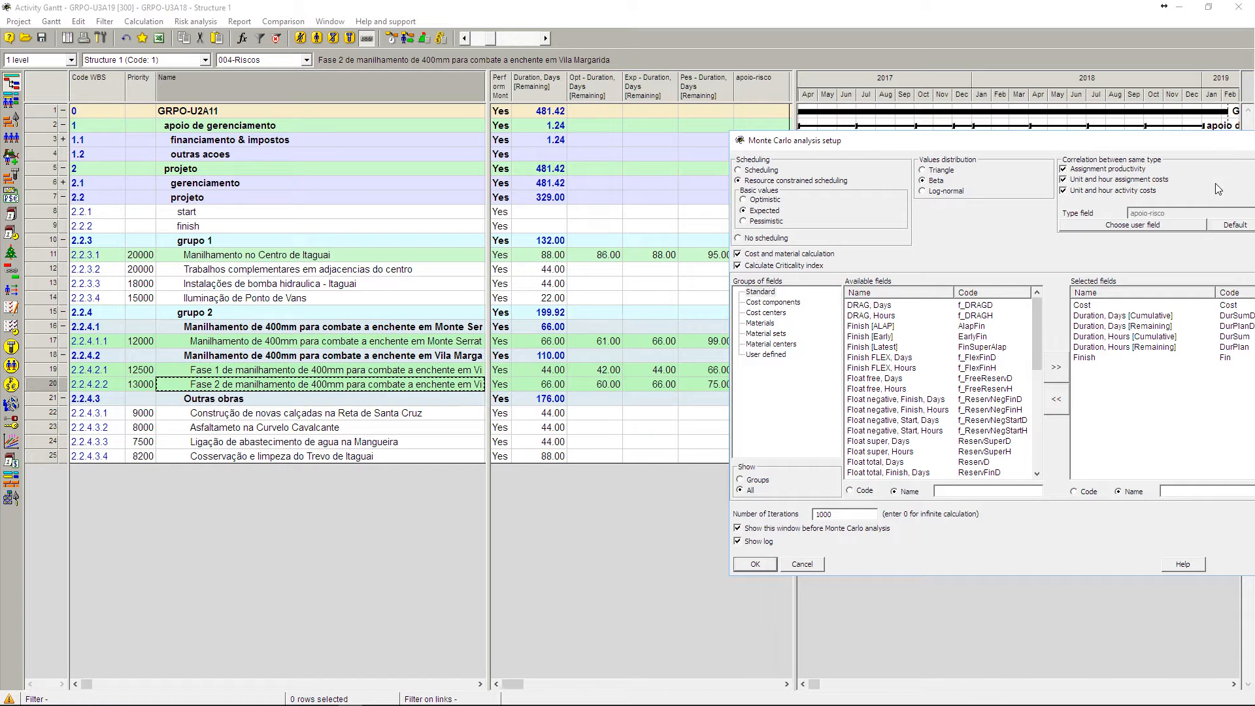
{"action": "left_click", "coordinate": [1120, 226]}
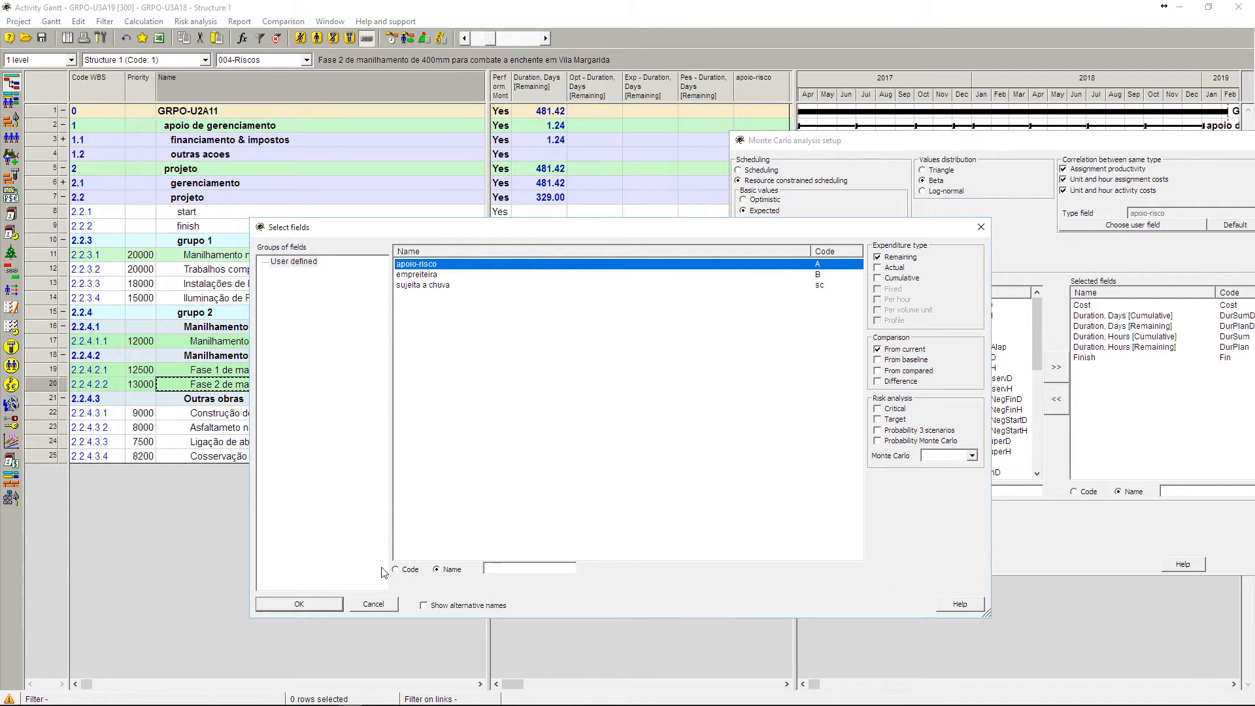
{"action": "left_click", "coordinate": [374, 605]}
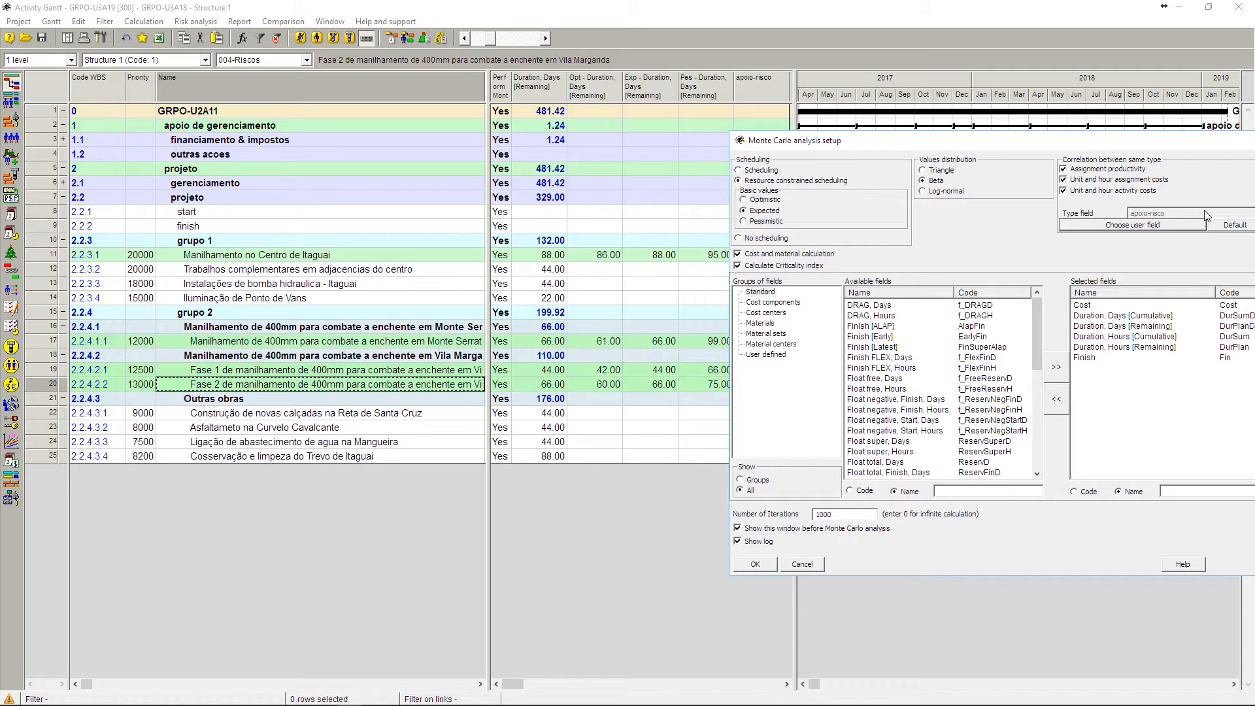
- Remove Duration, Days [Cumulative] and Duration, Hours [Cumulative] from the fields selected for the Monte Carlo analysis
{"action": "left_click_drag", "start_coordinate": [1171, 146], "coordinate": [1069, 143]}
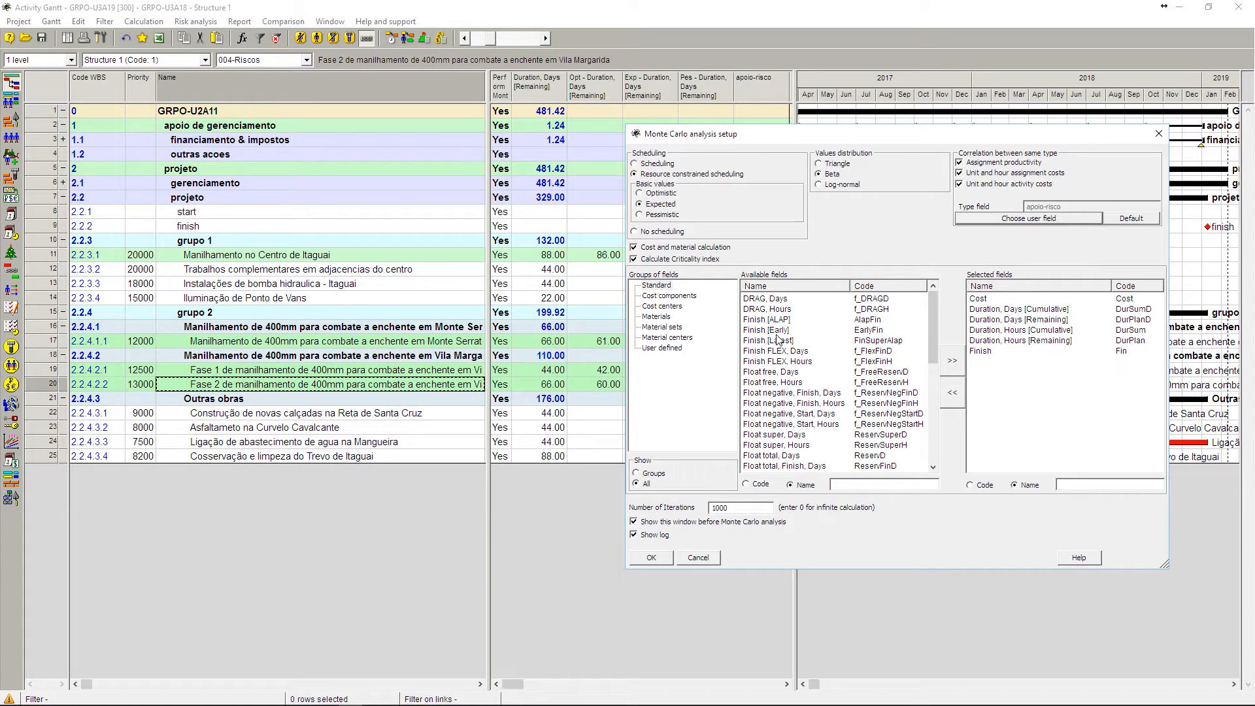
{"action": "left_click_drag", "start_coordinate": [929, 314], "coordinate": [952, 295]}
{"action": "left_click", "coordinate": [1067, 321]}
{"action": "left_click", "coordinate": [1066, 310]}
{"action": "left_click", "coordinate": [953, 396]}
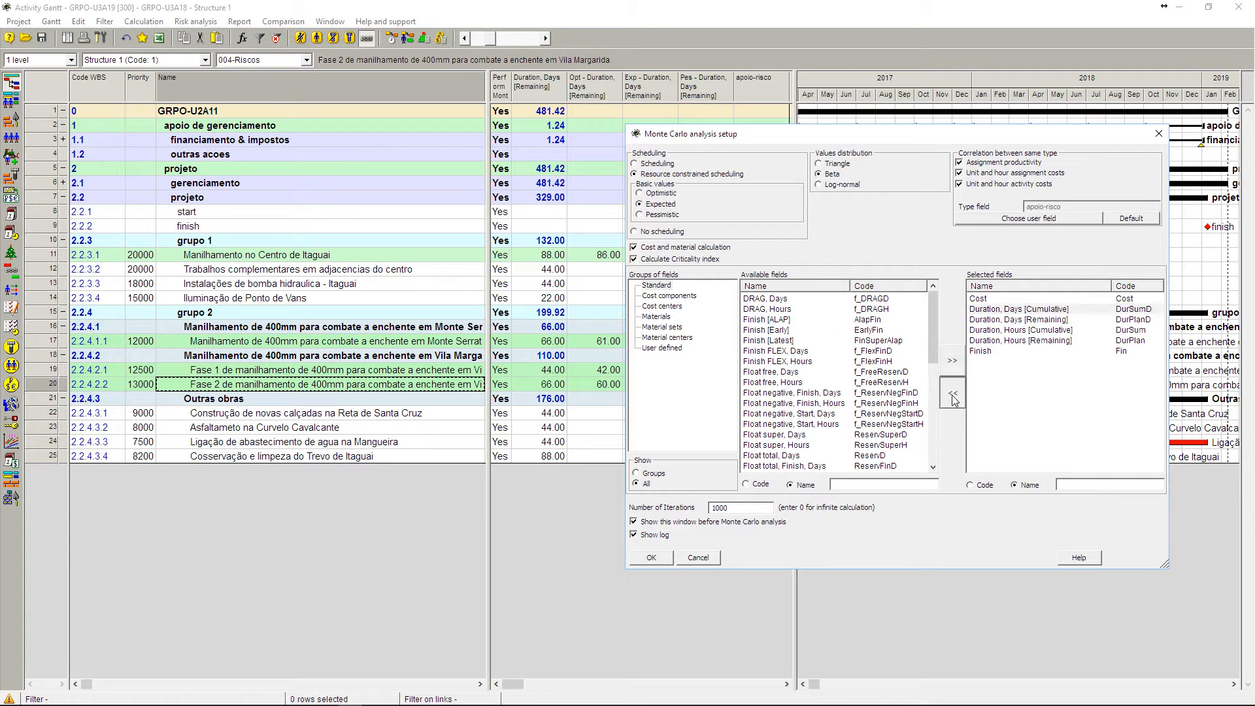
{"action": "left_click", "coordinate": [1031, 321]}
{"action": "left_click", "coordinate": [953, 404]}
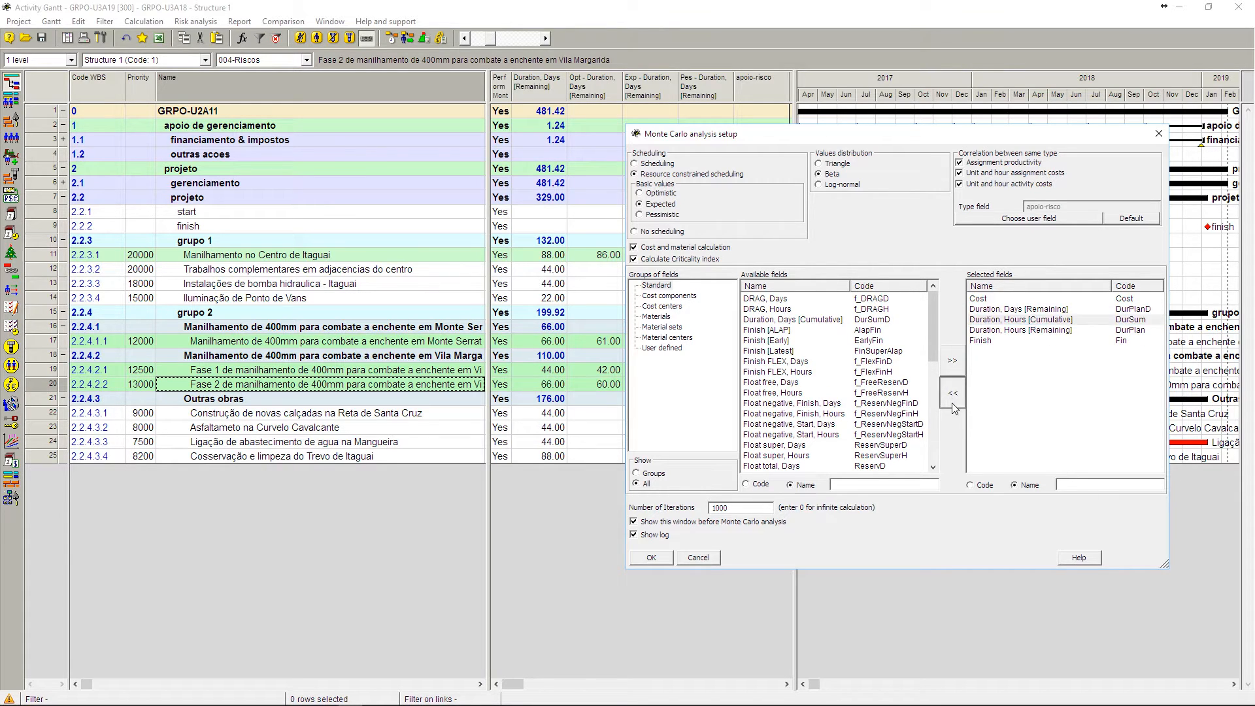
{"action": "left_click", "coordinate": [993, 331]}
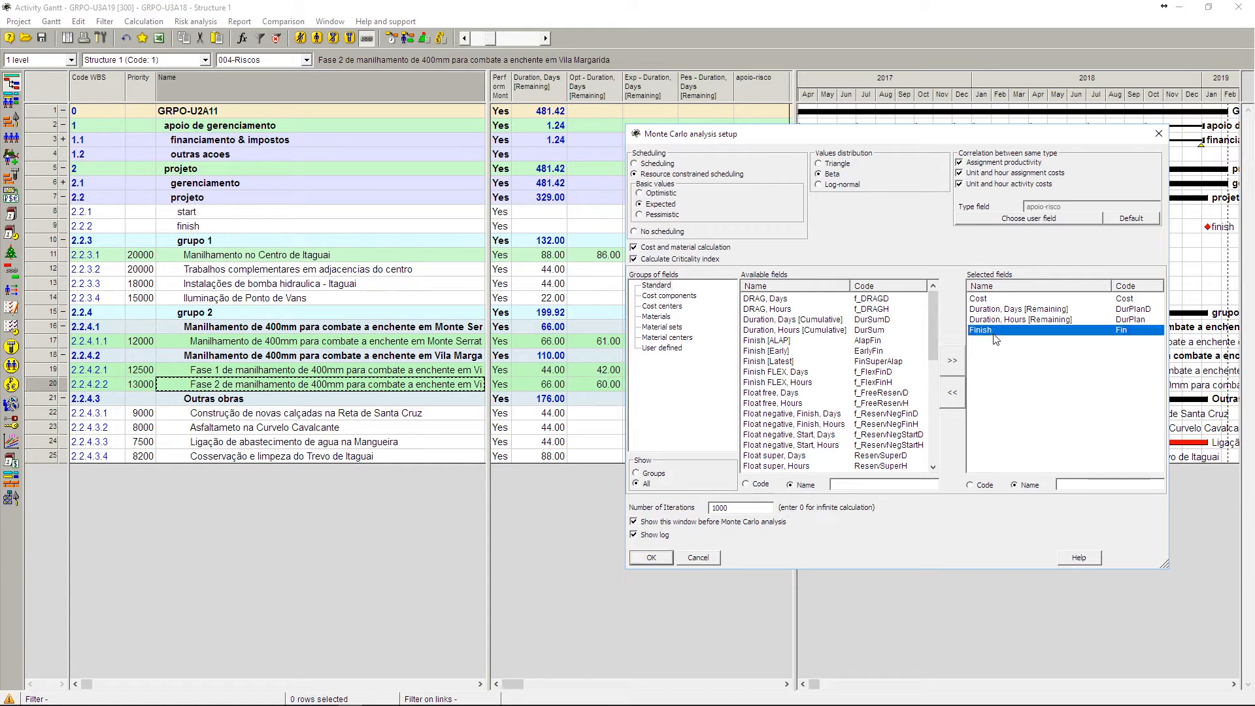
- Review the cost component fields, the remaining selected fields and the number of iterations, and apply the Monte Carlo setup
{"action": "left_click", "coordinate": [673, 296]}
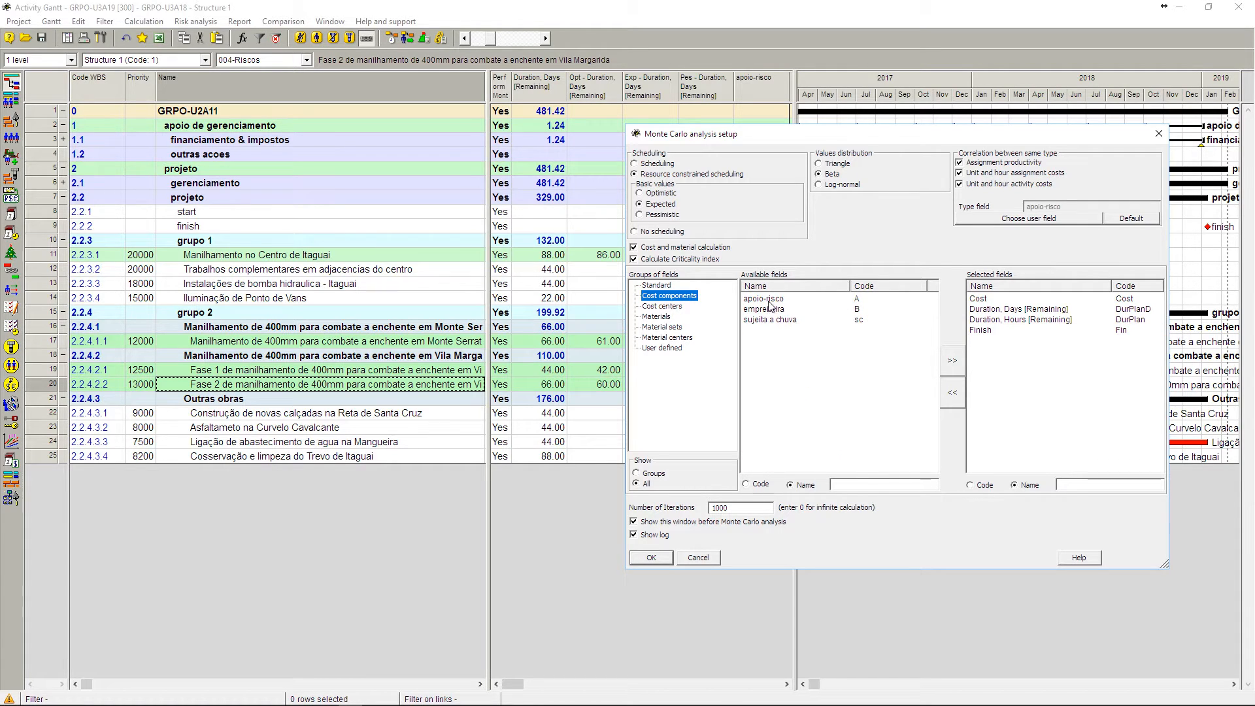
{"action": "left_click", "coordinate": [967, 301]}
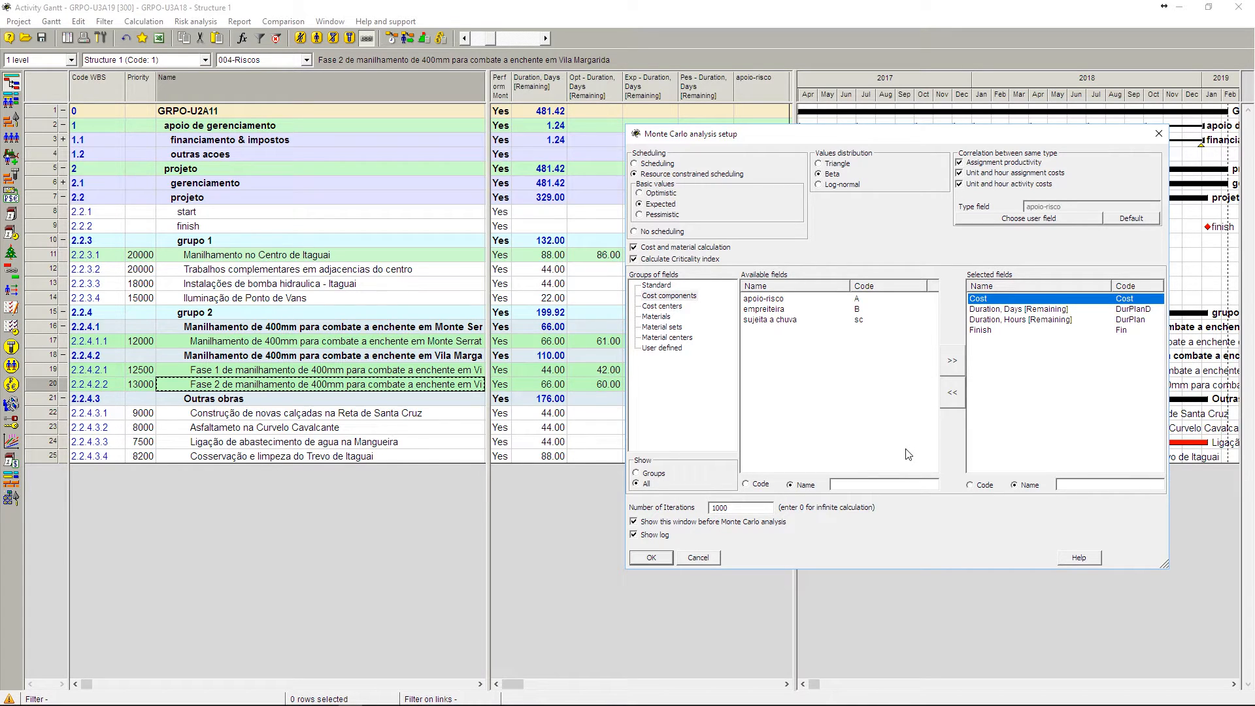
{"action": "left_click", "coordinate": [979, 311]}
{"action": "left_click", "coordinate": [979, 319]}
{"action": "left_click", "coordinate": [980, 330]}
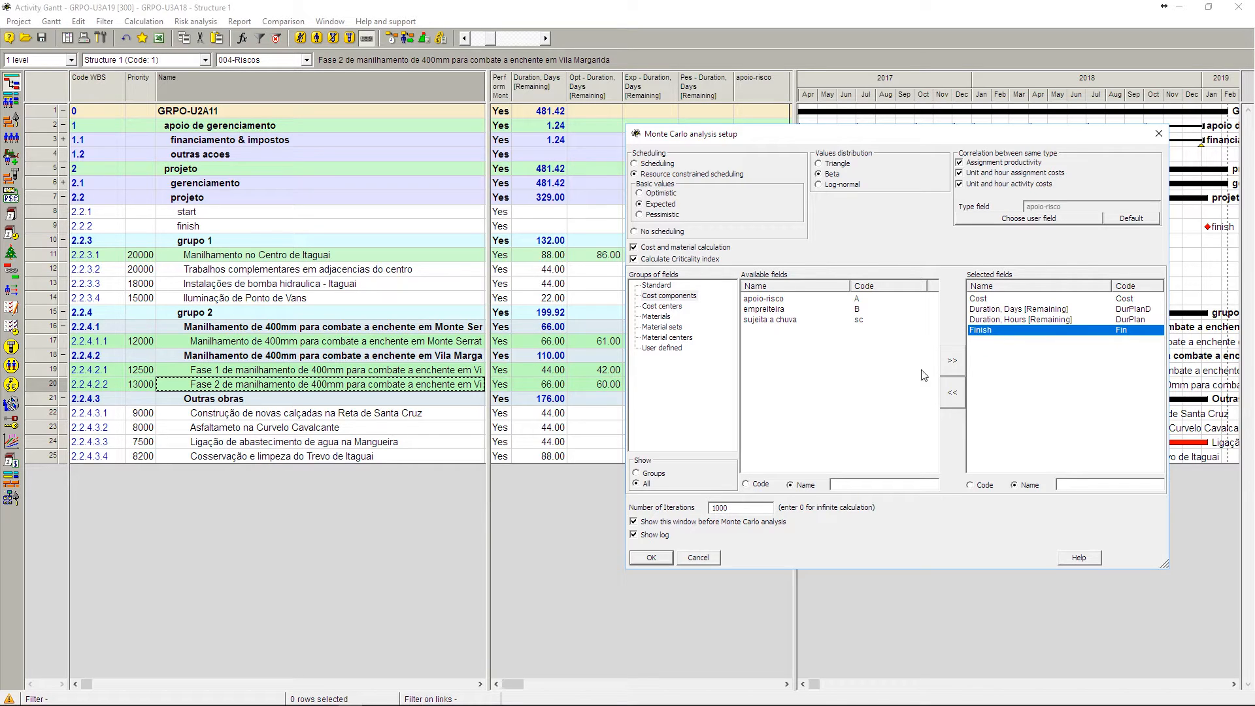
{"action": "left_click", "coordinate": [769, 509]}
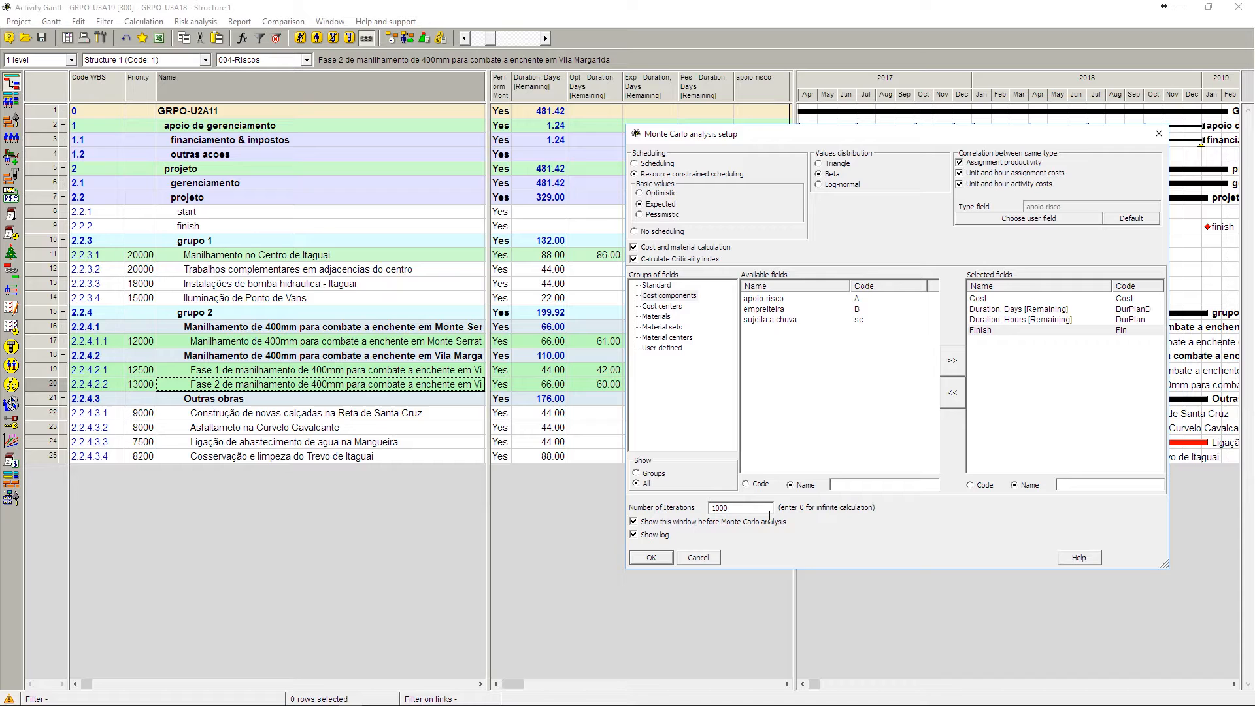
{"action": "left_click", "coordinate": [650, 557]}
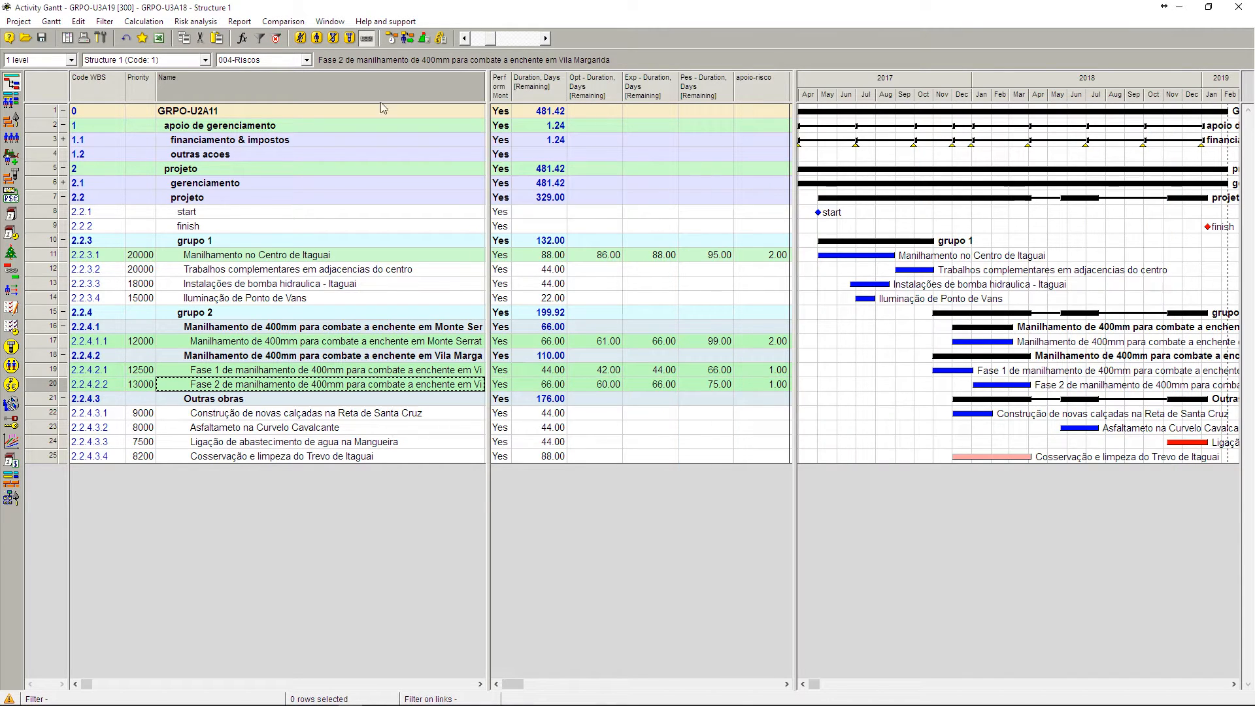
{"action": "left_click", "coordinate": [196, 21]}
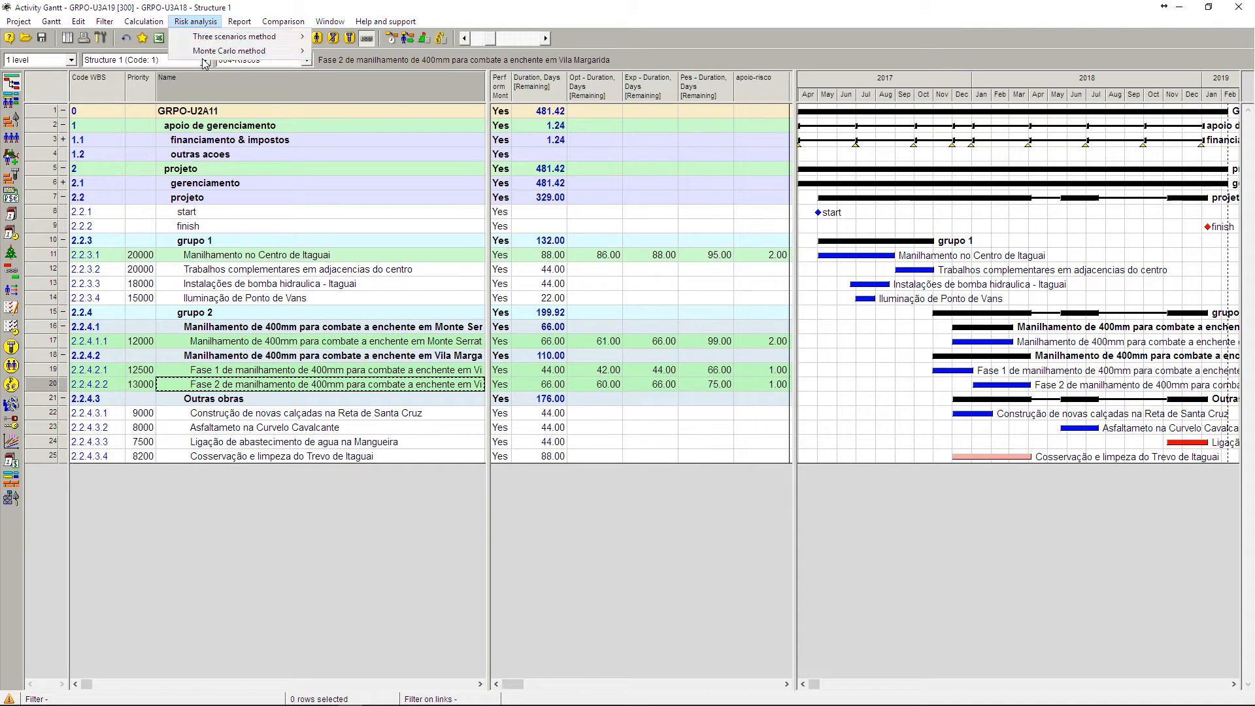
{"action": "mouse_move", "coordinate": [209, 57]}
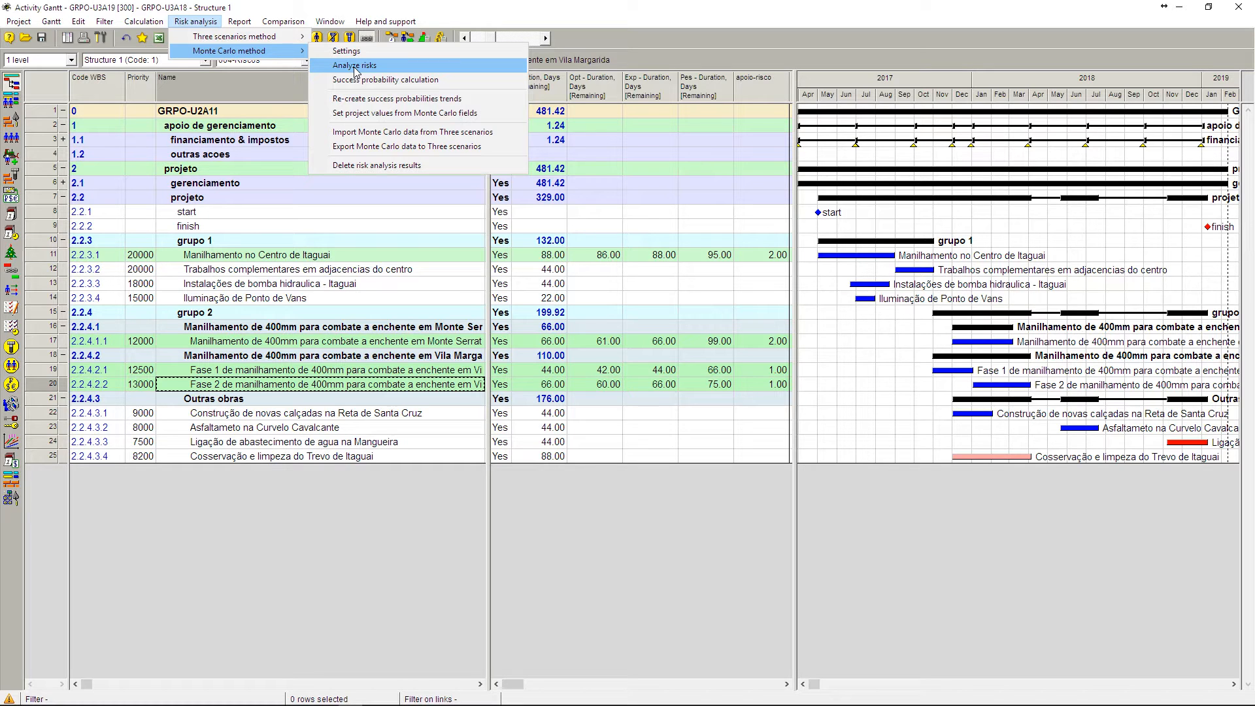
{"action": "left_click", "coordinate": [631, 157]}
{"action": "left_click", "coordinate": [618, 257]}
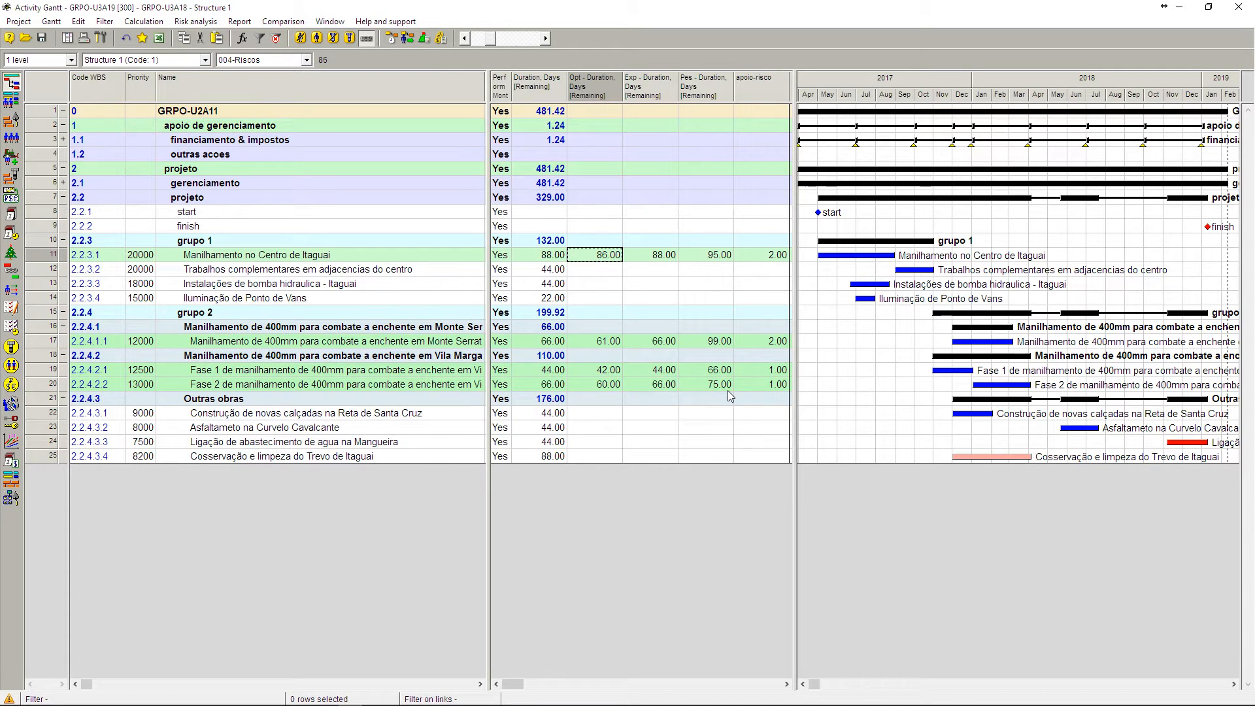
- Widen the table area across the Gantt chart and check the Cost field among the columns available to show
{"action": "left_click_drag", "start_coordinate": [803, 197], "coordinate": [1209, 249]}
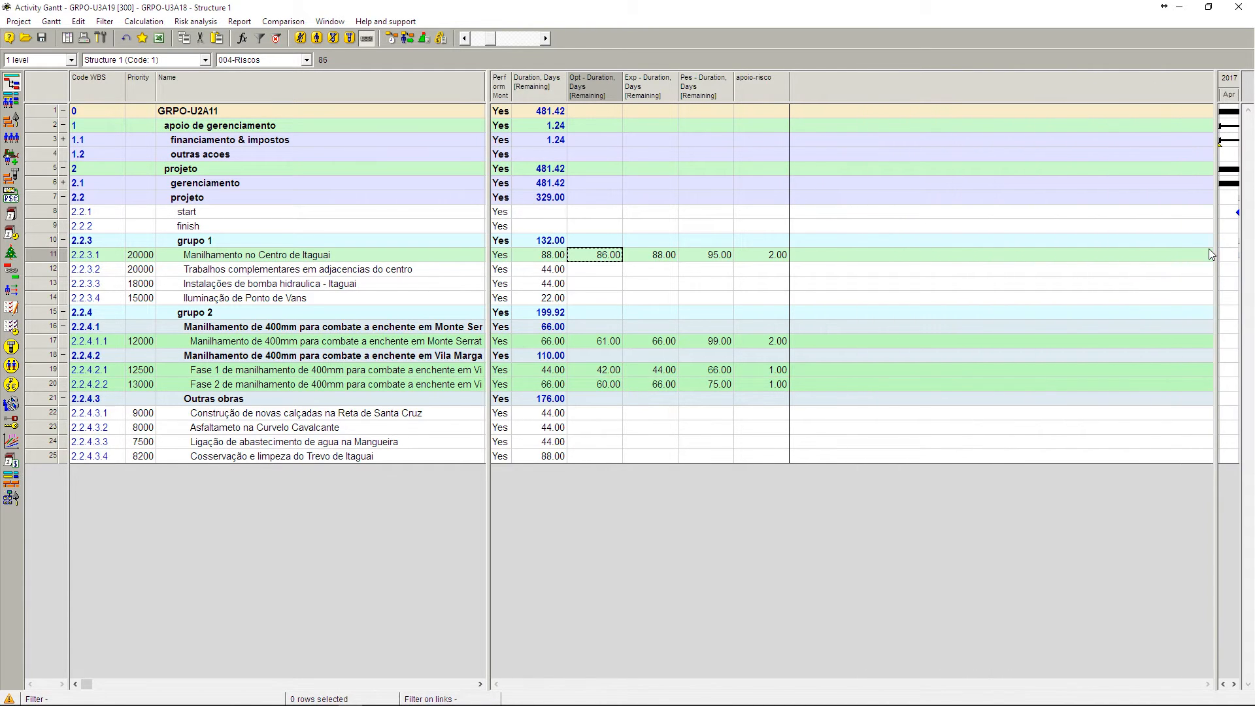
{"action": "right_click", "coordinate": [861, 89]}
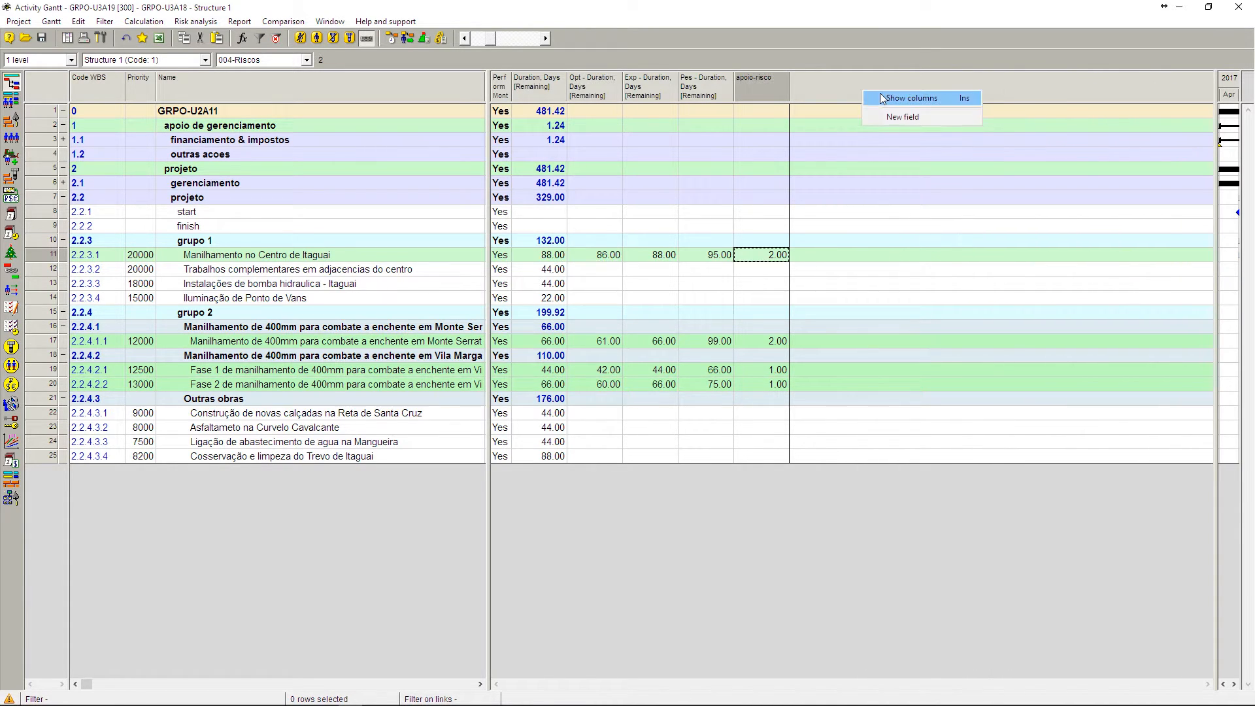
{"action": "left_click", "coordinate": [881, 96]}
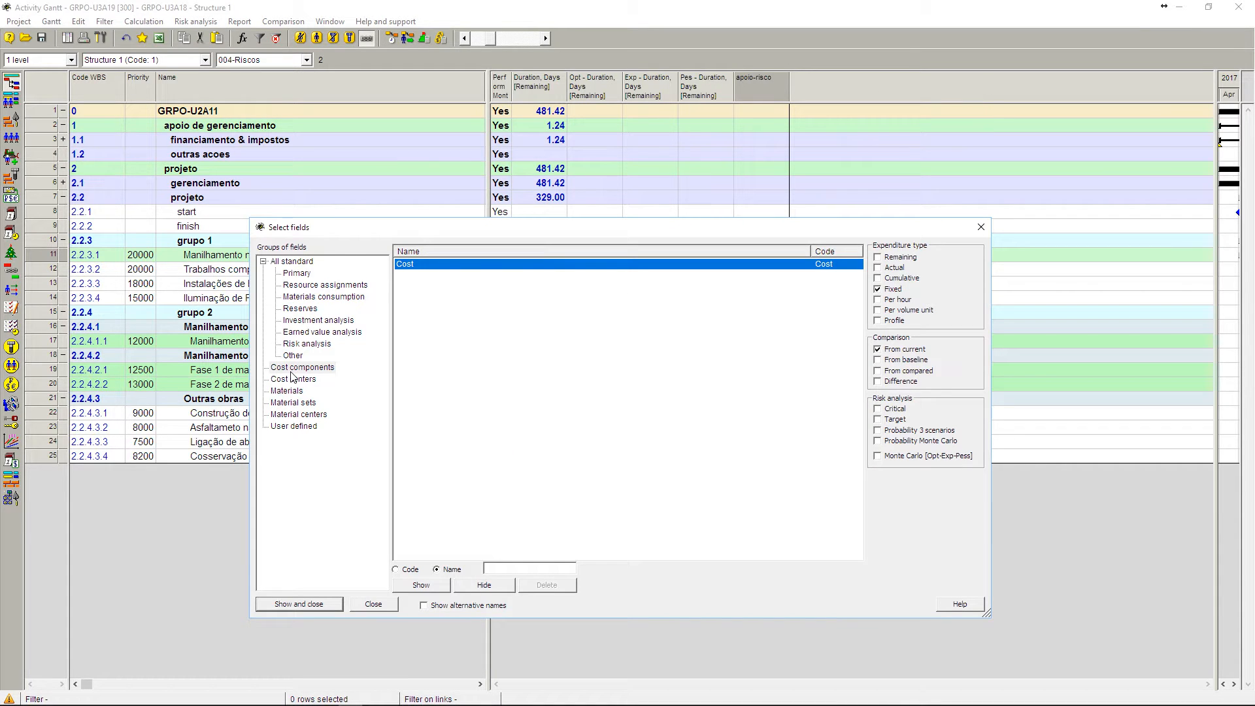
{"action": "left_click", "coordinate": [406, 265]}
{"action": "left_click", "coordinate": [983, 228]}
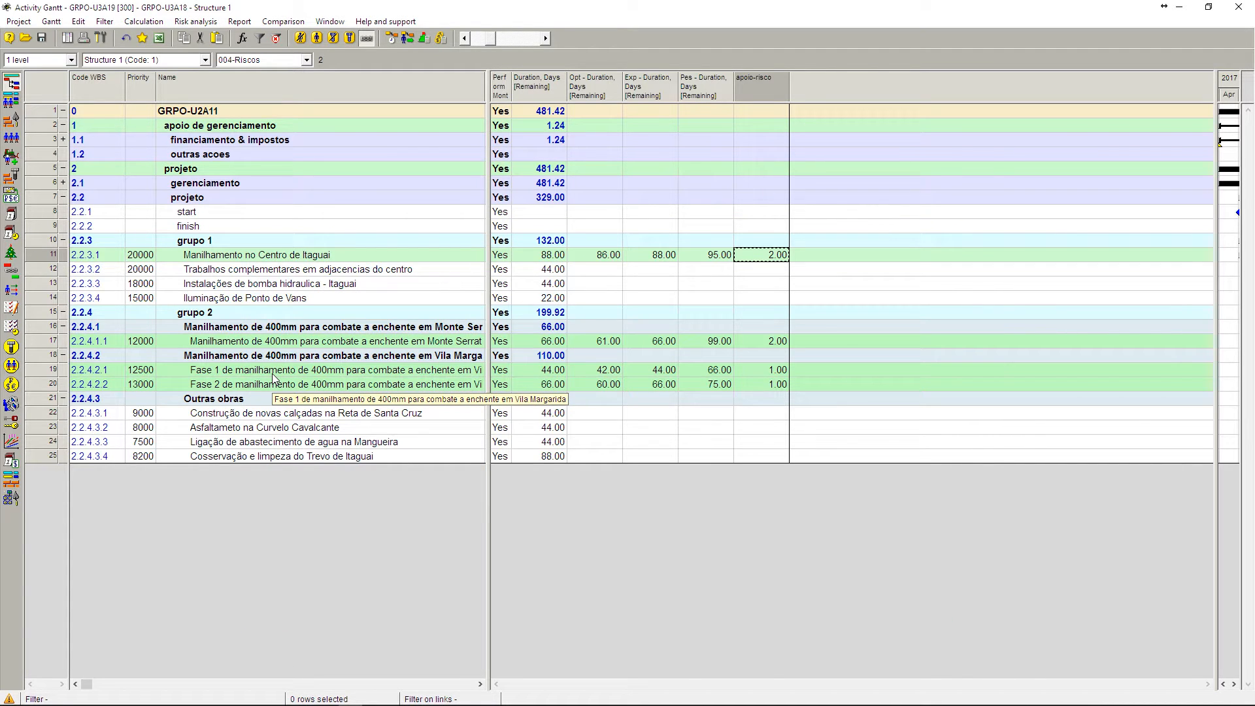
- Show the fixed Cost field from the cost components as a column after apoio-risco
{"action": "right_click", "coordinate": [834, 83]}
{"action": "left_click", "coordinate": [845, 89]}
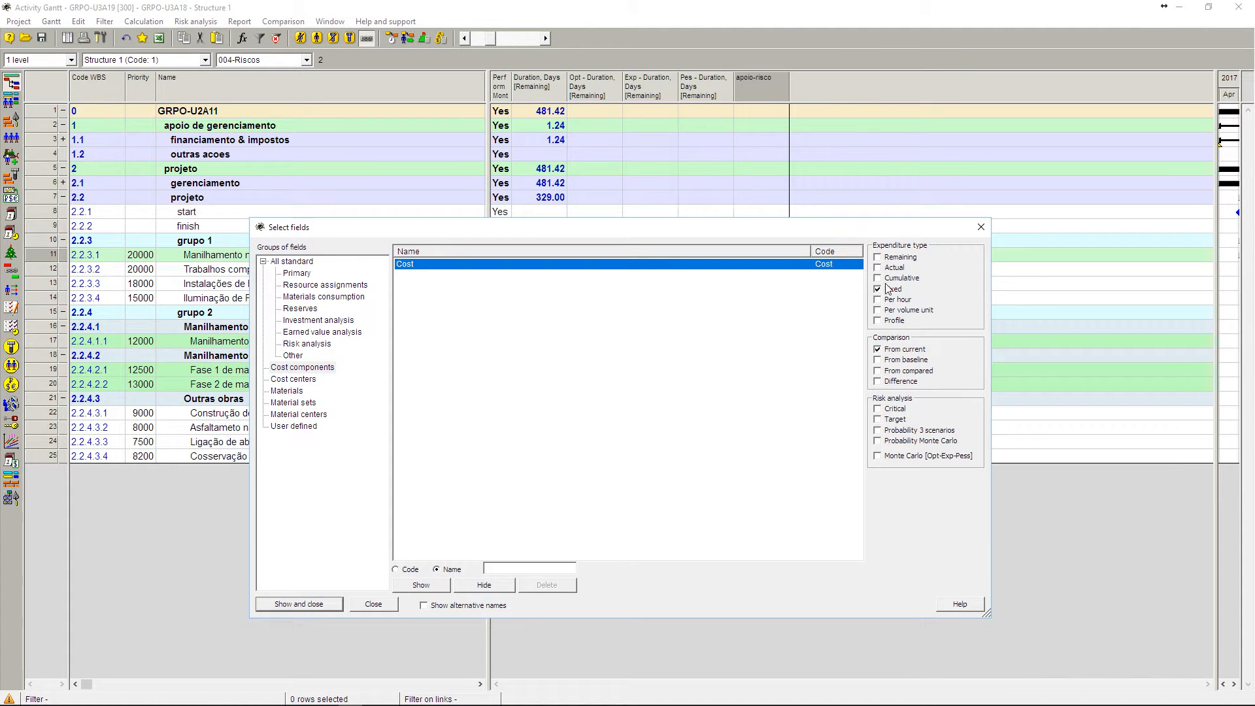
{"action": "left_click", "coordinate": [293, 367]}
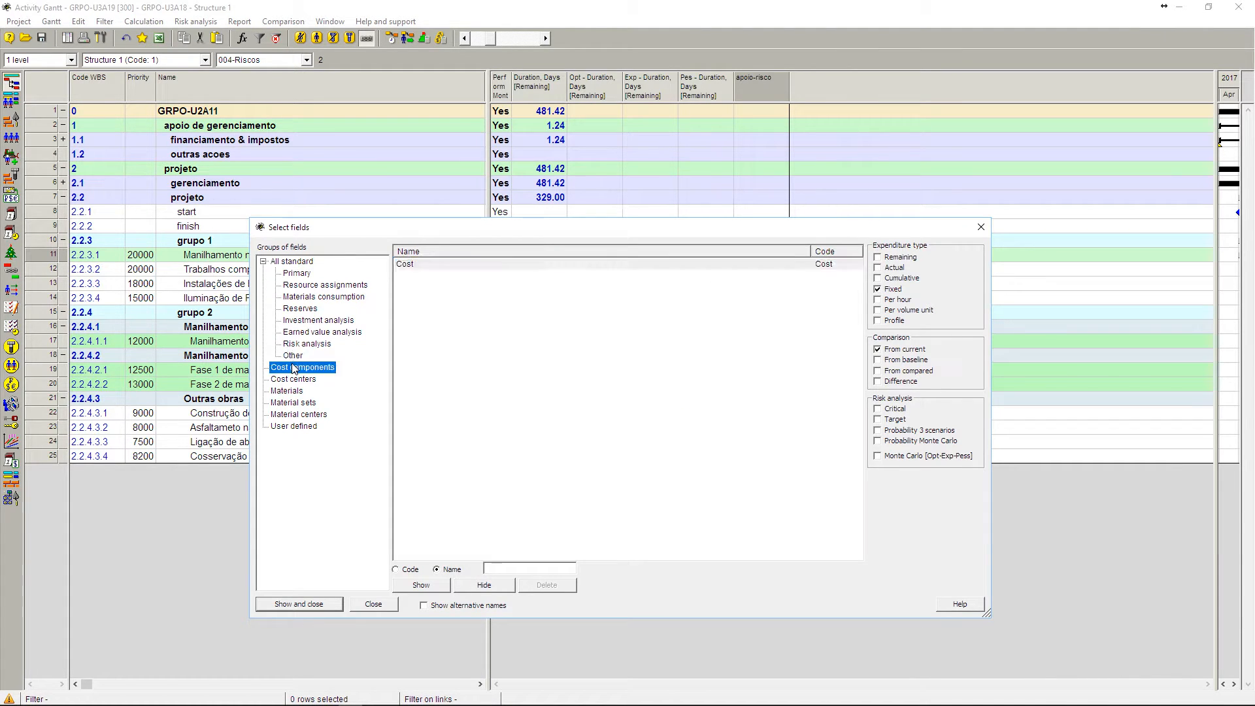
{"action": "left_click", "coordinate": [305, 601]}
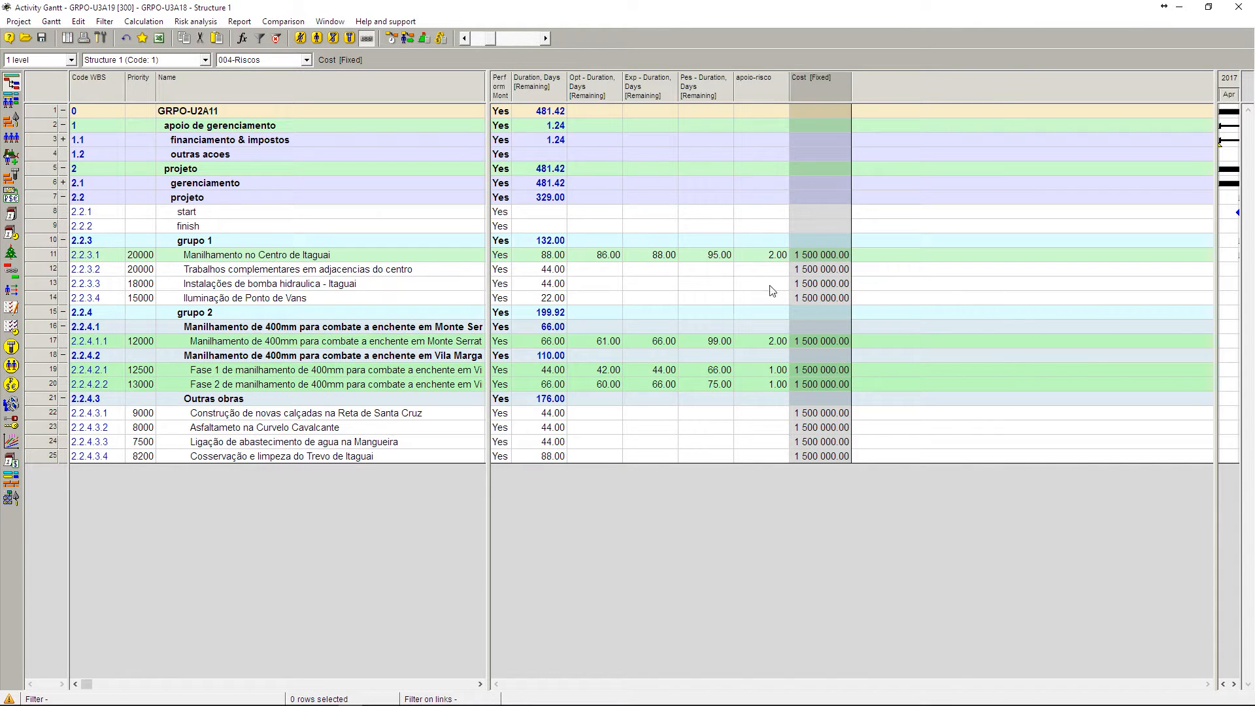
- Check the fixed costs of the four activities in grupo 1
{"action": "left_click", "coordinate": [825, 256]}
{"action": "left_click", "coordinate": [827, 269]}
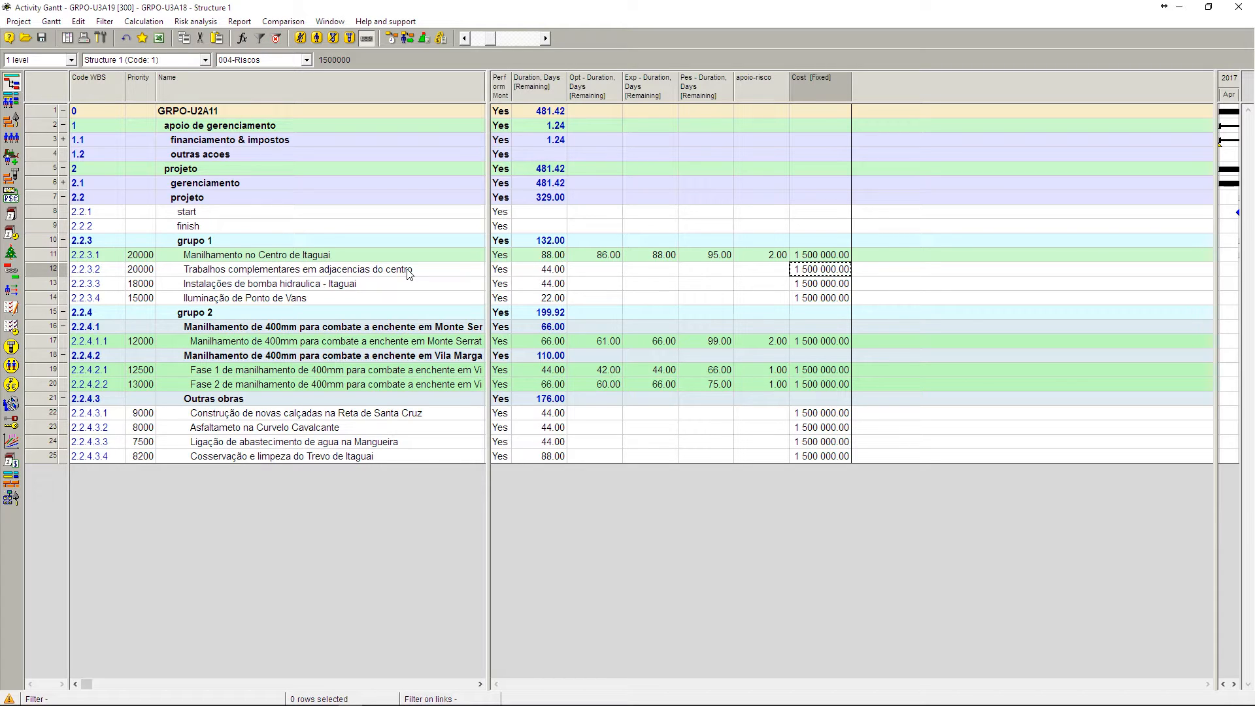
{"action": "left_click", "coordinate": [823, 283]}
{"action": "left_click", "coordinate": [819, 298]}
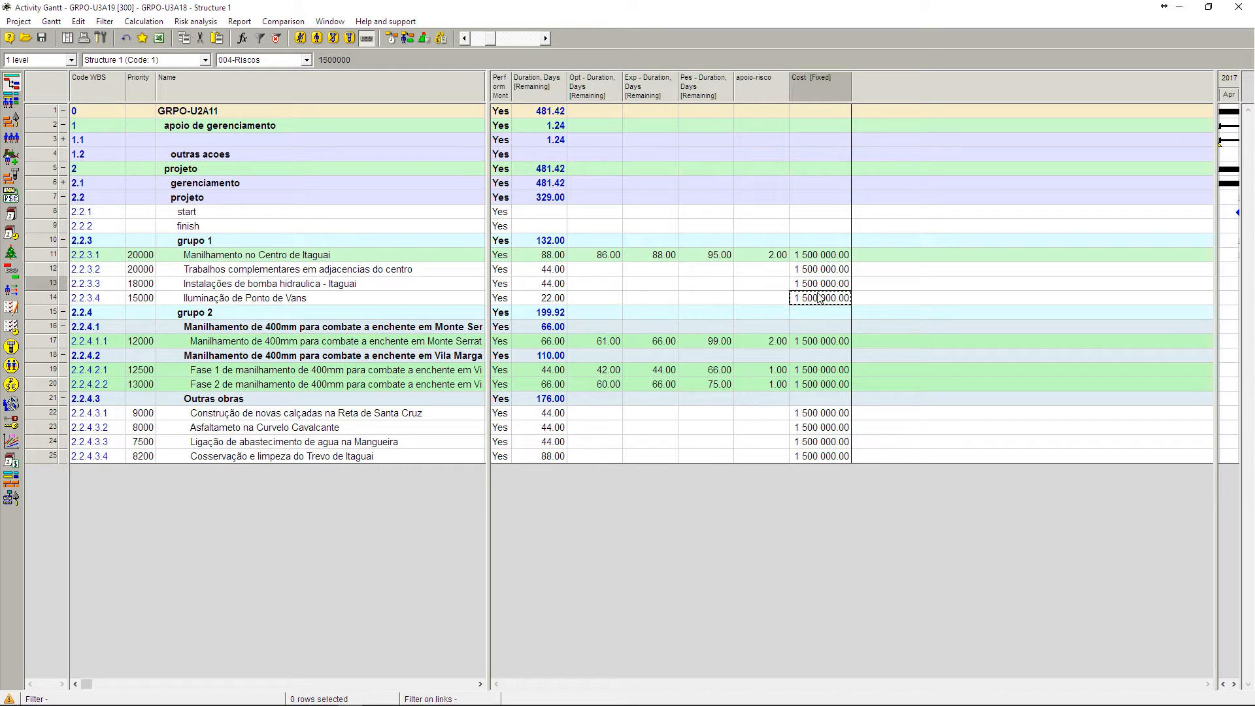
- Show the Monte Carlo Opt, Exp and Pes columns of the fixed Cost component in front of the Cost [Fixed] column
{"action": "right_click", "coordinate": [845, 83]}
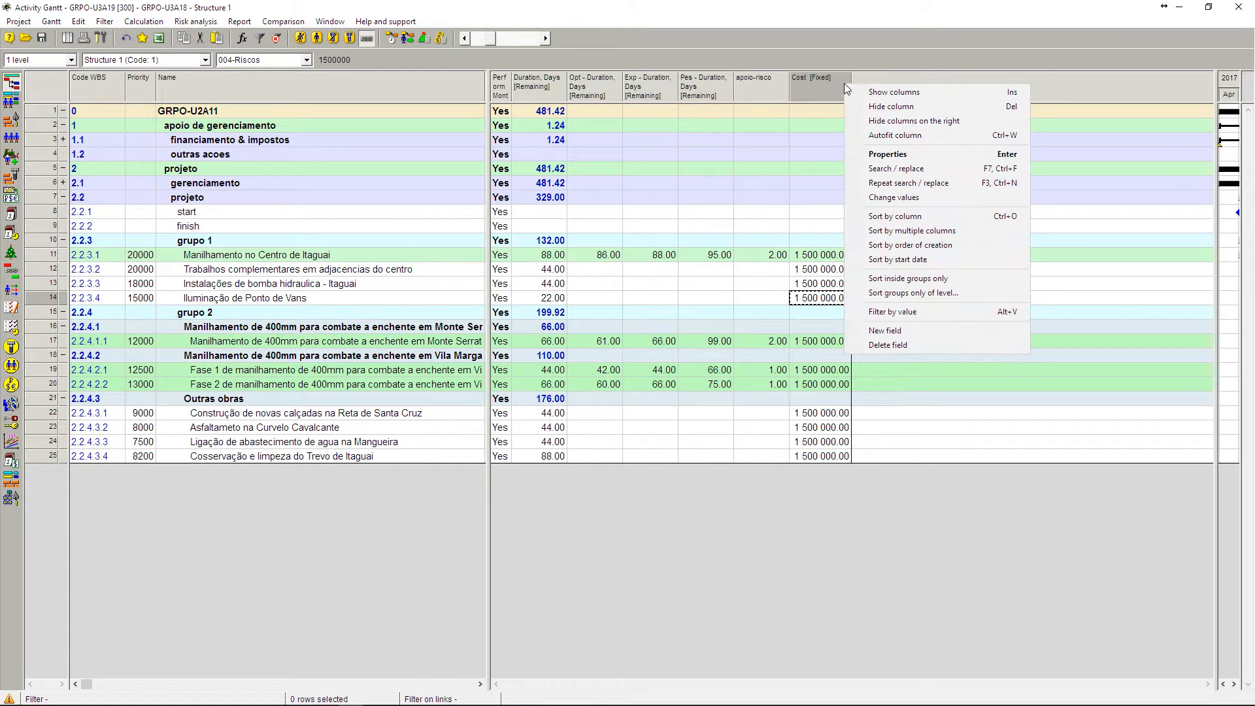
{"action": "left_click", "coordinate": [862, 92]}
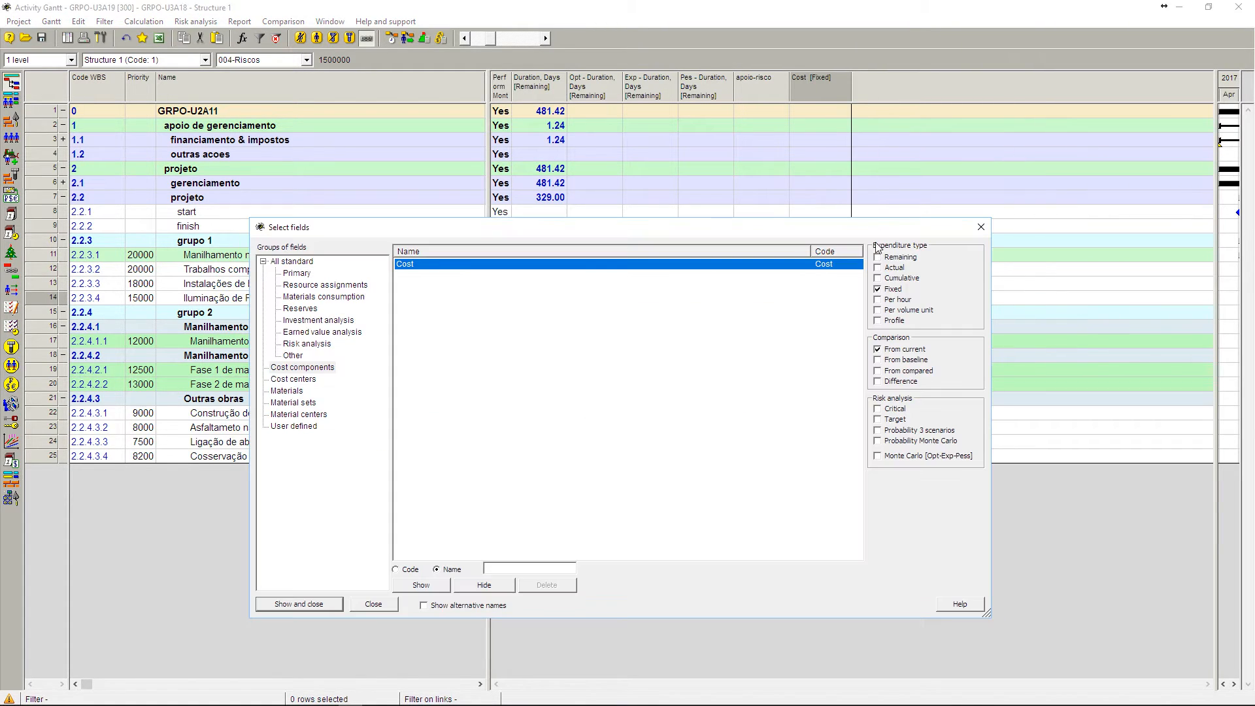
{"action": "left_click", "coordinate": [298, 369]}
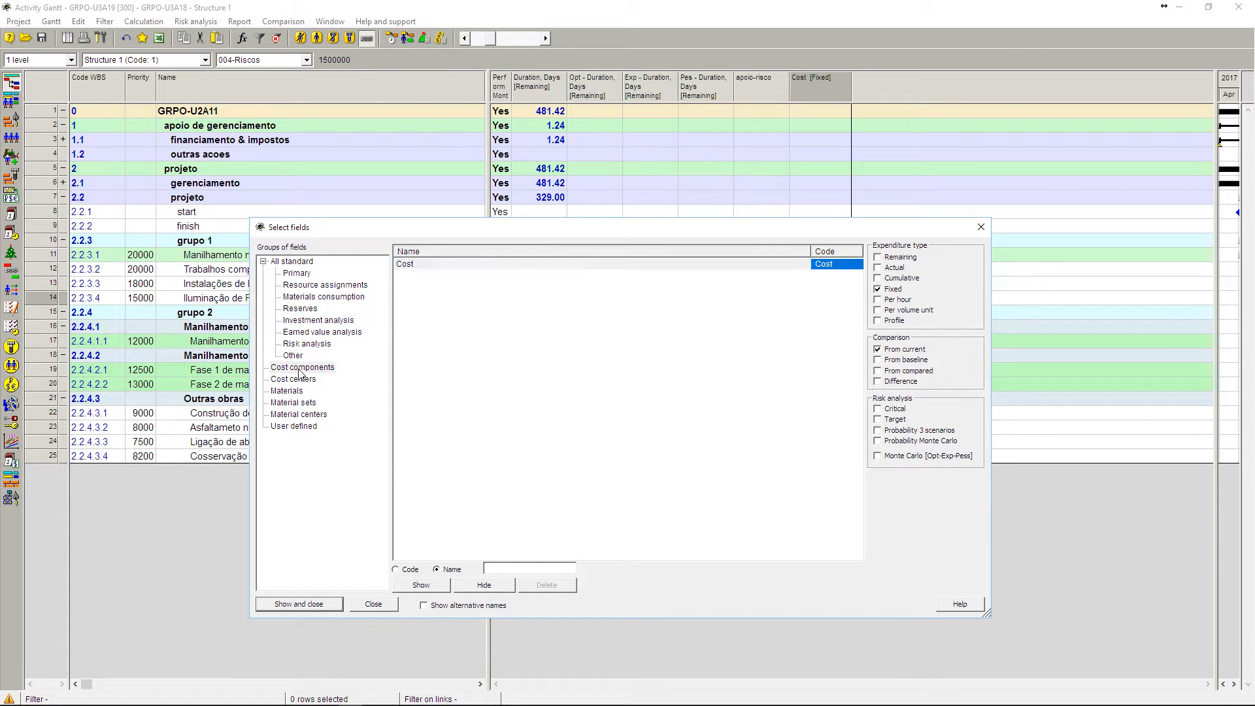
{"action": "left_click", "coordinate": [299, 368]}
{"action": "left_click", "coordinate": [903, 456]}
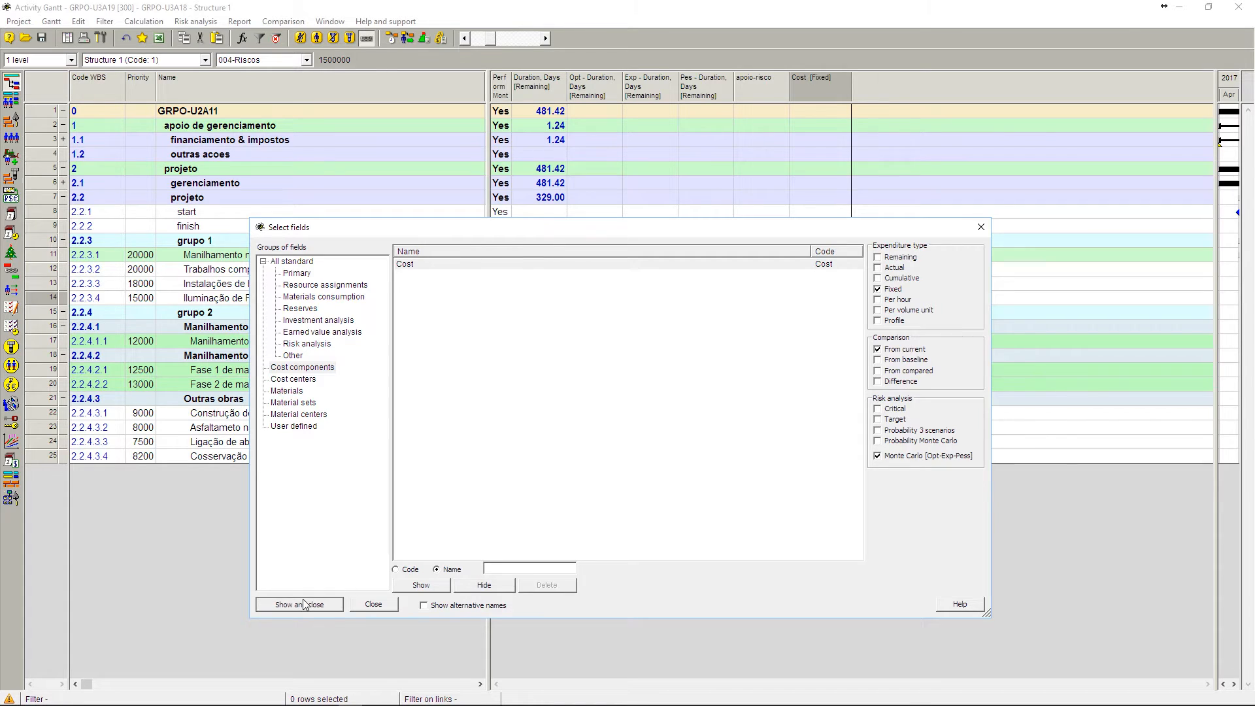
{"action": "left_click", "coordinate": [304, 602]}
{"action": "left_click_drag", "start_coordinate": [845, 84], "coordinate": [1024, 85]}
- Copy the Opt, Exp and Pes fixed costs of the three manilhamento activities in grupo 2 and clear them
{"action": "left_click_drag", "start_coordinate": [837, 342], "coordinate": [989, 386]}
{"action": "key", "text": "ctrl+c"}
{"action": "key", "text": "Delete"}
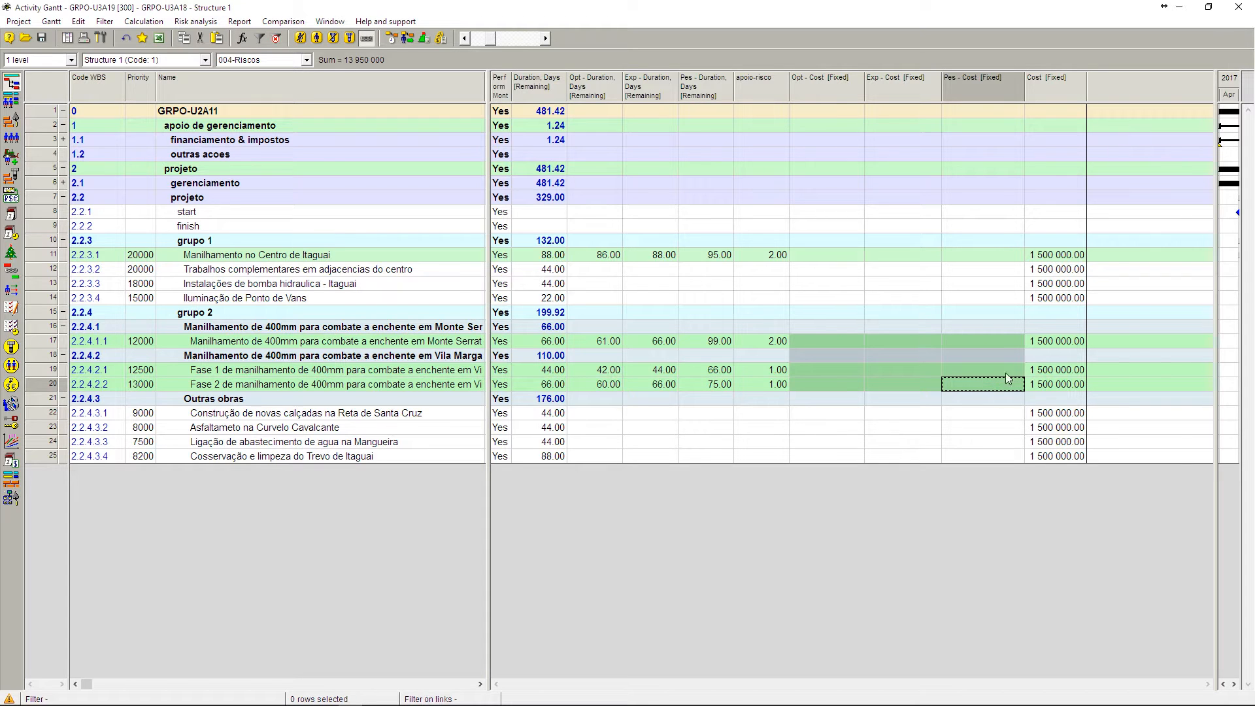
- Check the Cost [Fixed] values of the three manilhamento activities in grupo 2 and the optimistic duration of Manilhamento no Centro de Itaguai
{"action": "left_click", "coordinate": [1058, 345]}
{"action": "left_click", "coordinate": [1062, 371]}
{"action": "left_click", "coordinate": [1065, 385]}
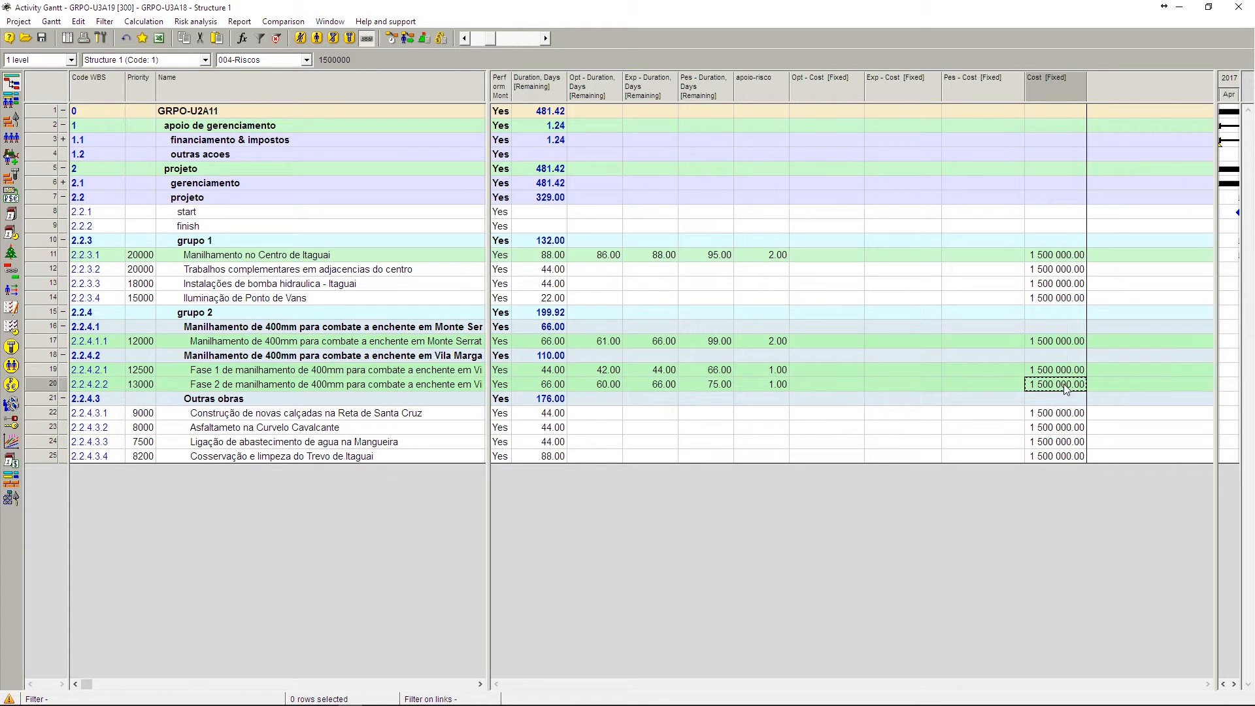
{"action": "left_click", "coordinate": [602, 256]}
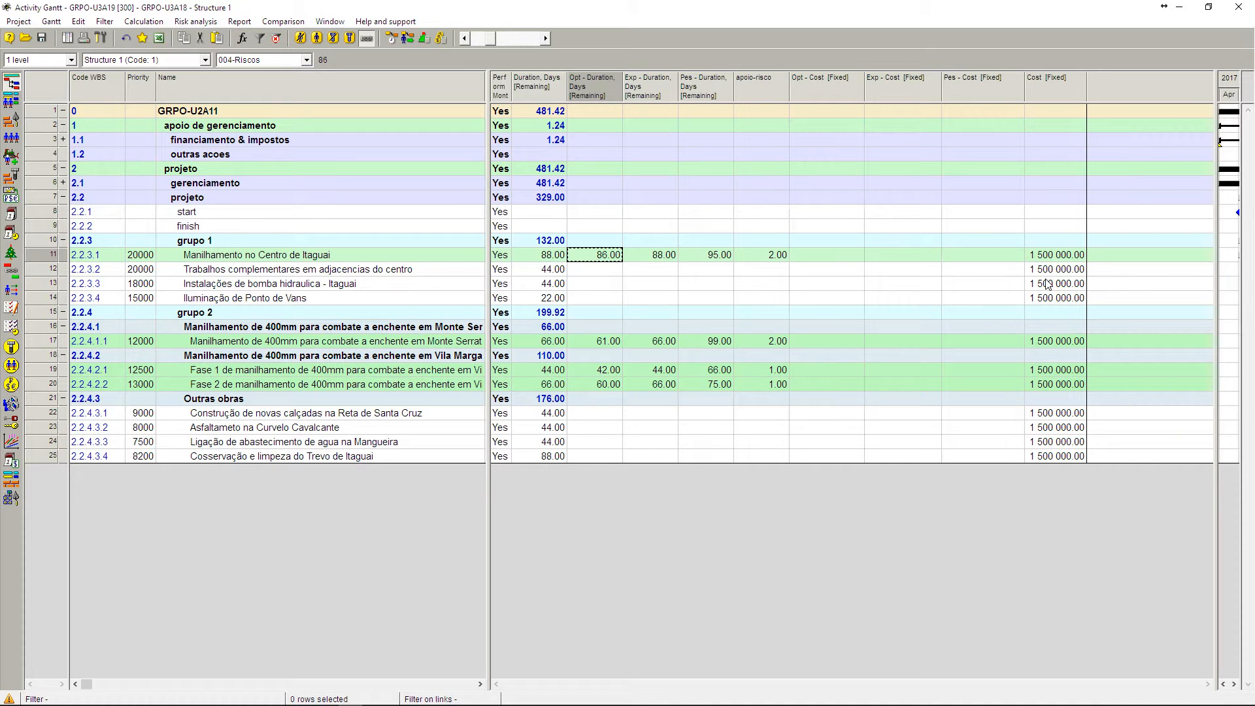
- Try pasting the copied cost estimates into grupo 1, starting at Manilhamento no Centro de Itaguai, and undo it
{"action": "left_click", "coordinate": [825, 261]}
{"action": "key", "text": "ctrl+v"}
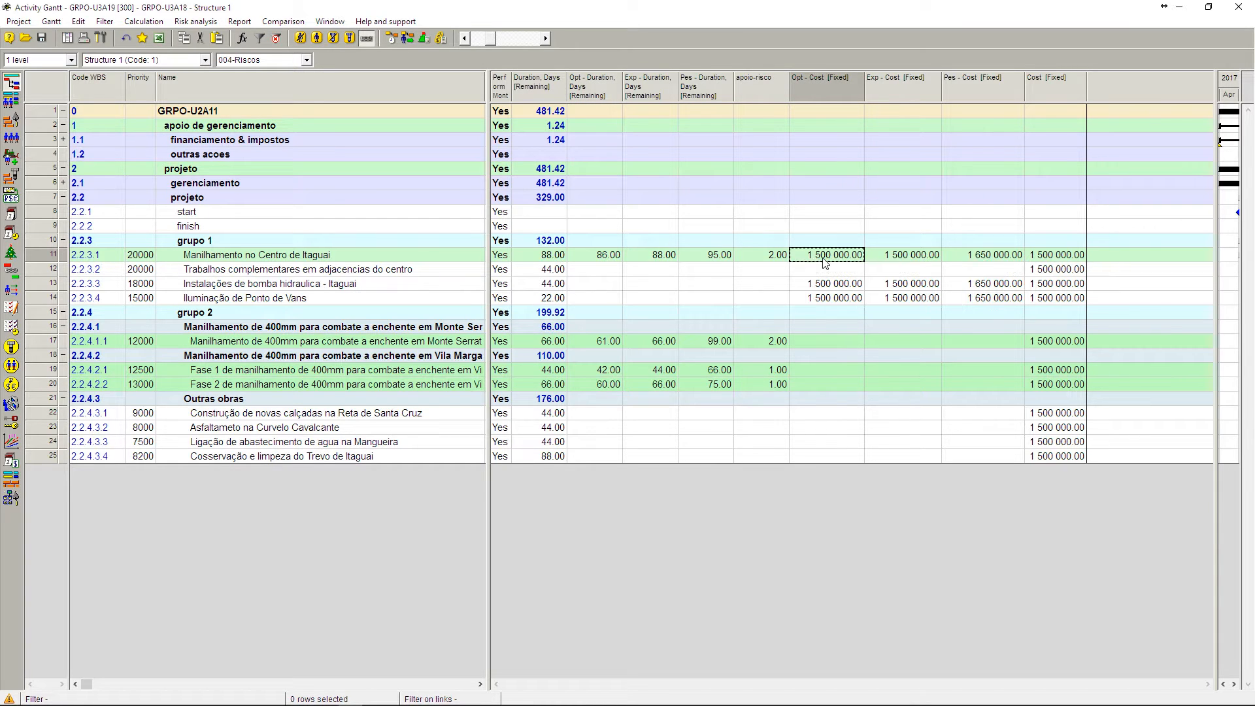
{"action": "key", "text": "ctrl+z"}
{"action": "left_click", "coordinate": [751, 438]}
- Move the Opt, Exp and Pes costs of Instalações de bomba hidraulica to the three manilhamento activities in grupo 2, and clear grupo 1's remaining estimates
{"action": "left_click", "coordinate": [842, 283]}
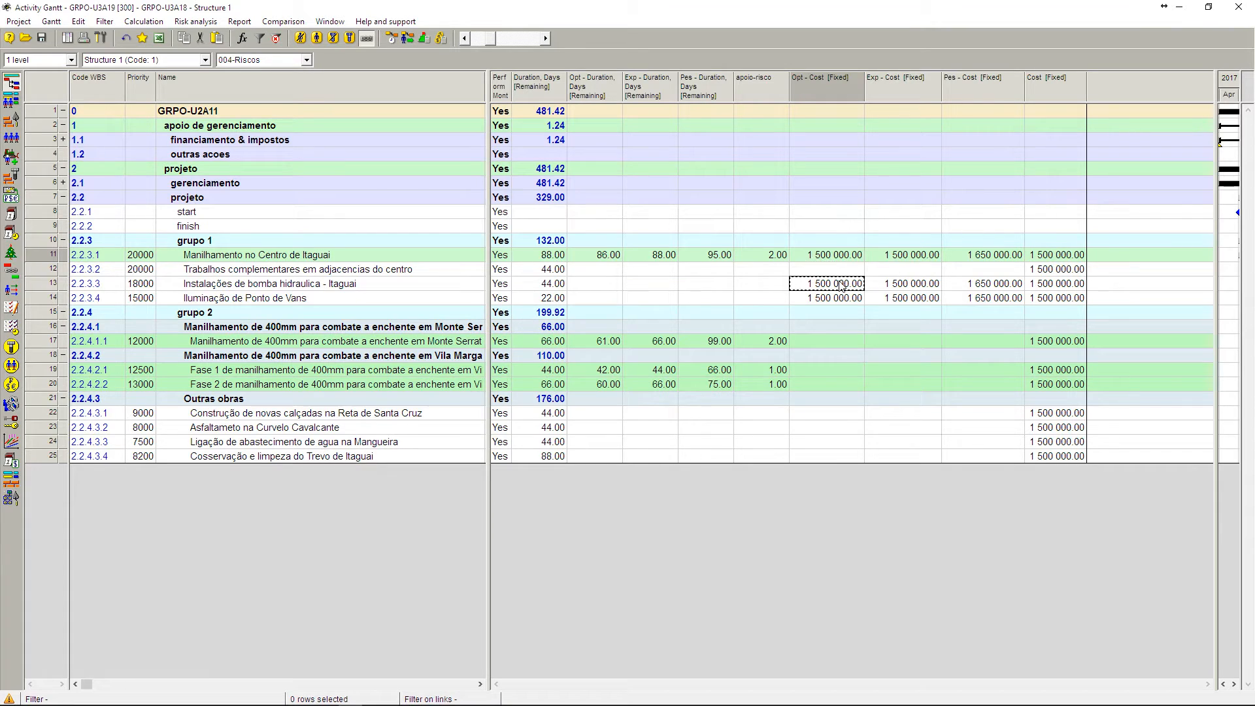
{"action": "left_click", "coordinate": [975, 288], "text": "shift"}
{"action": "key", "text": "ctrl+c"}
{"action": "key", "text": "Delete"}
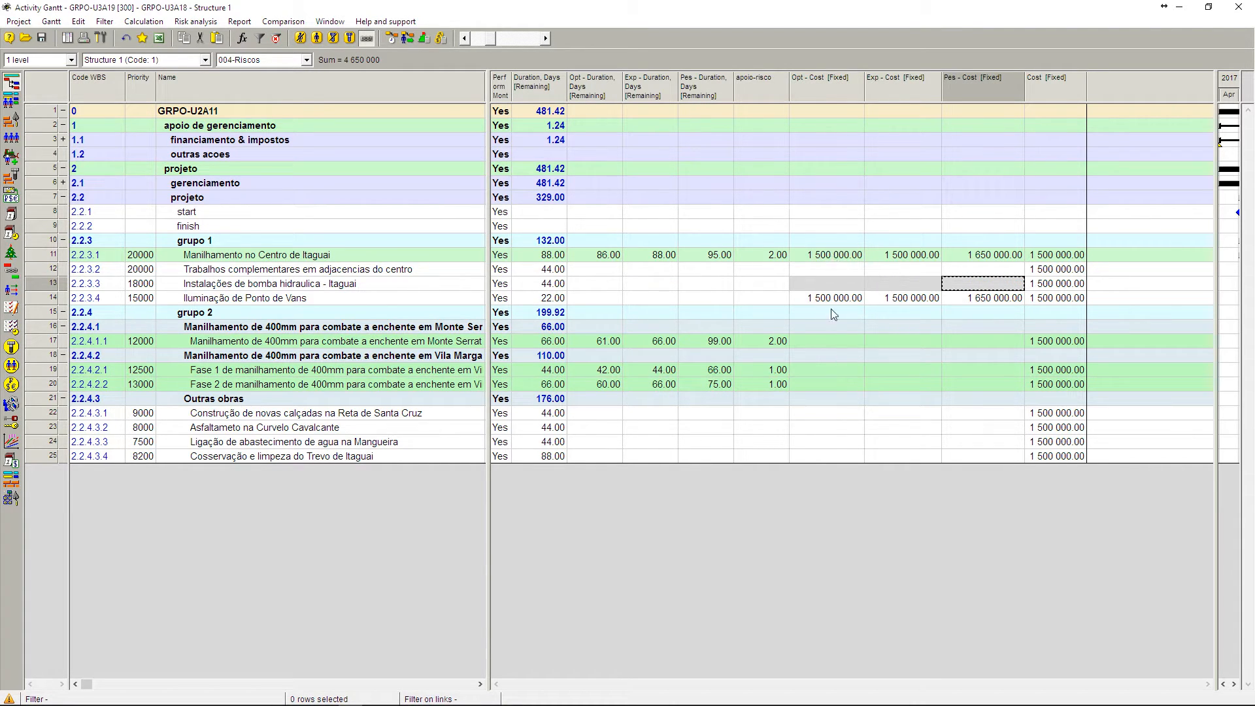
{"action": "left_click", "coordinate": [833, 340]}
{"action": "key", "text": "ctrl+v"}
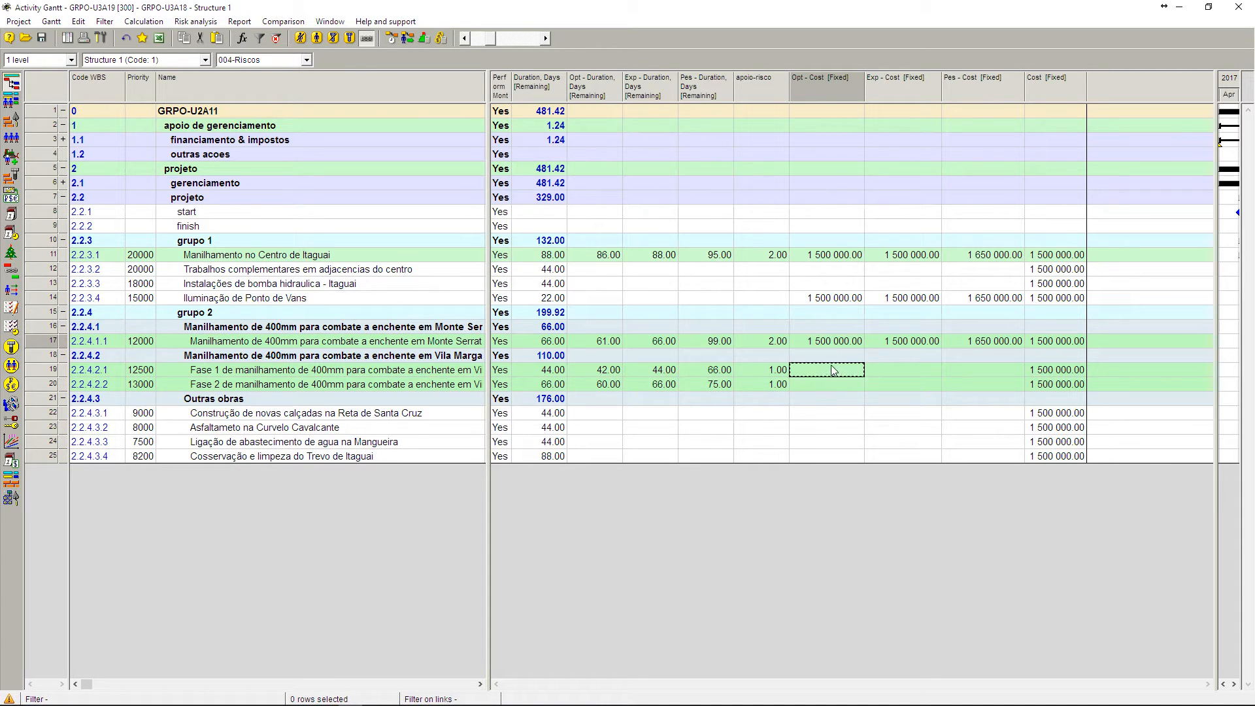
{"action": "key", "text": "ctrl+v"}
{"action": "left_click", "coordinate": [836, 385]}
{"action": "key", "text": "ctrl+v"}
{"action": "left_click_drag", "start_coordinate": [825, 254], "coordinate": [985, 304]}
{"action": "key", "text": "Delete"}
- Check the Opt cost of the Monte Serrat manilhamento and the Exp costs of the three manilhamento activities in grupo 2
{"action": "left_click", "coordinate": [844, 342]}
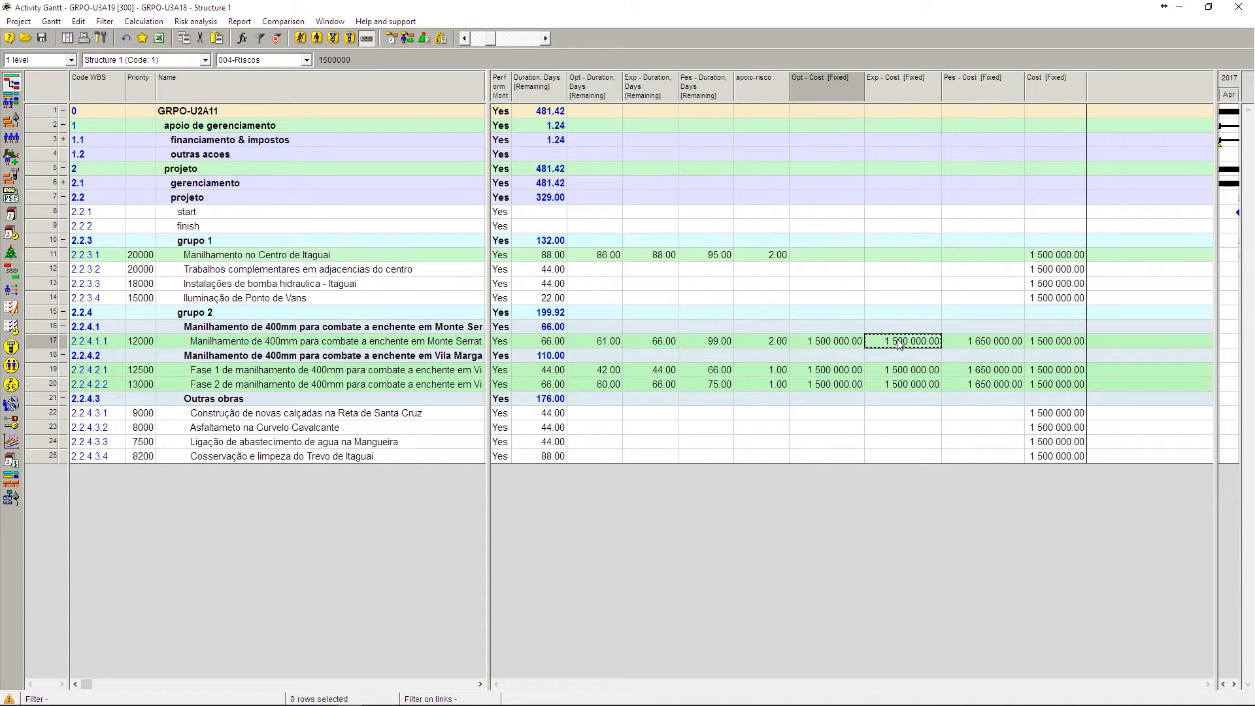
{"action": "left_click", "coordinate": [900, 343]}
{"action": "left_click", "coordinate": [899, 371]}
{"action": "left_click", "coordinate": [903, 385]}
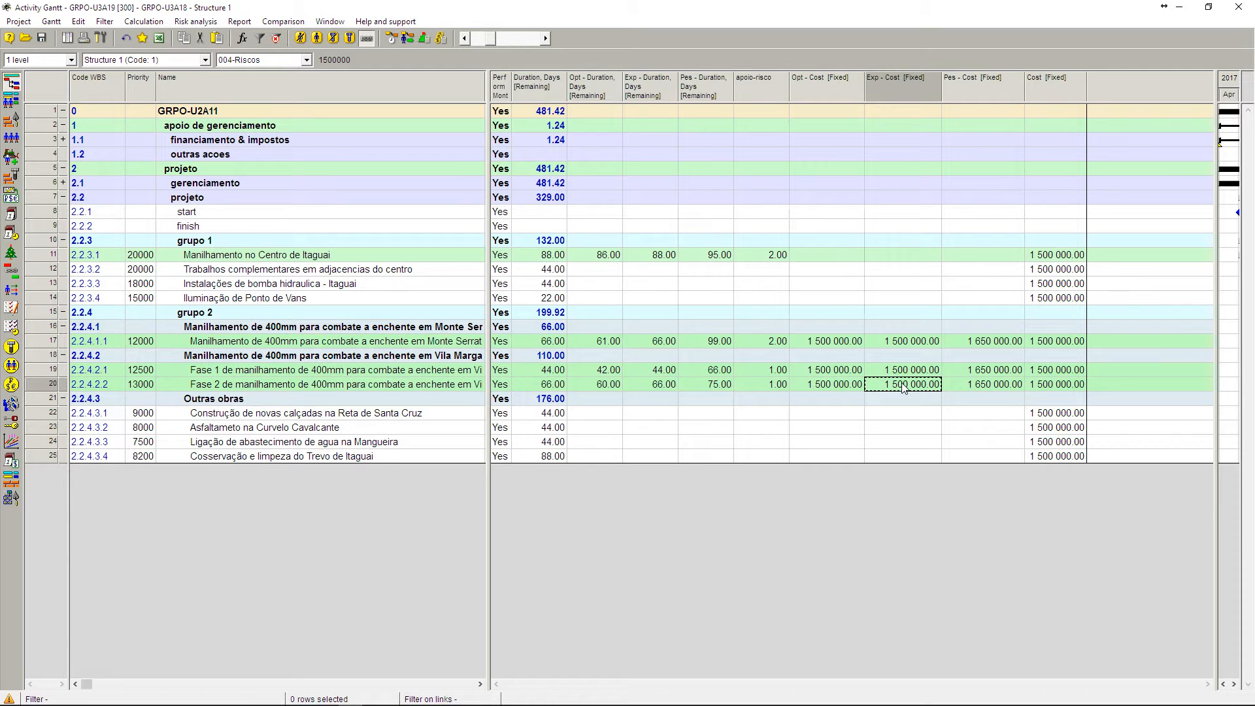
- Review the duration and cost estimates of the manilhamento activities and the Cost [Fixed] values from grupo 1 to Outras obras
{"action": "left_click", "coordinate": [599, 255]}
{"action": "left_click", "coordinate": [768, 385], "text": "shift"}
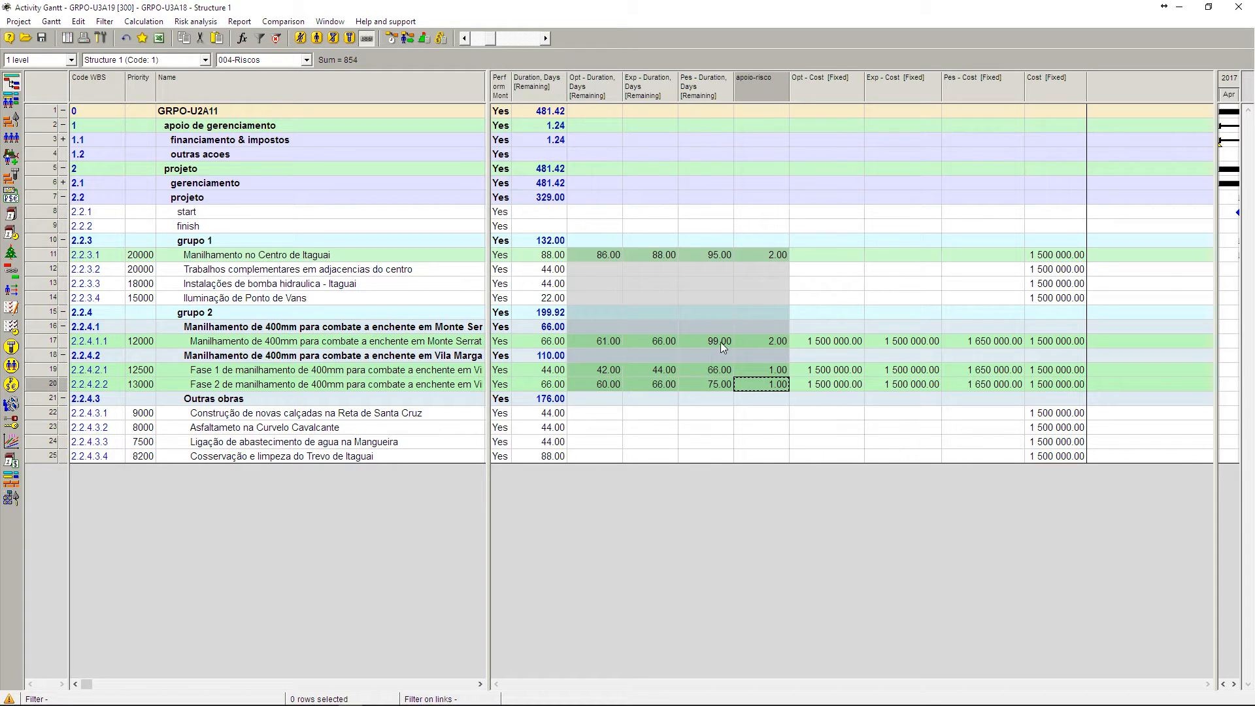
{"action": "left_click", "coordinate": [829, 341]}
{"action": "left_click", "coordinate": [1002, 387], "text": "shift"}
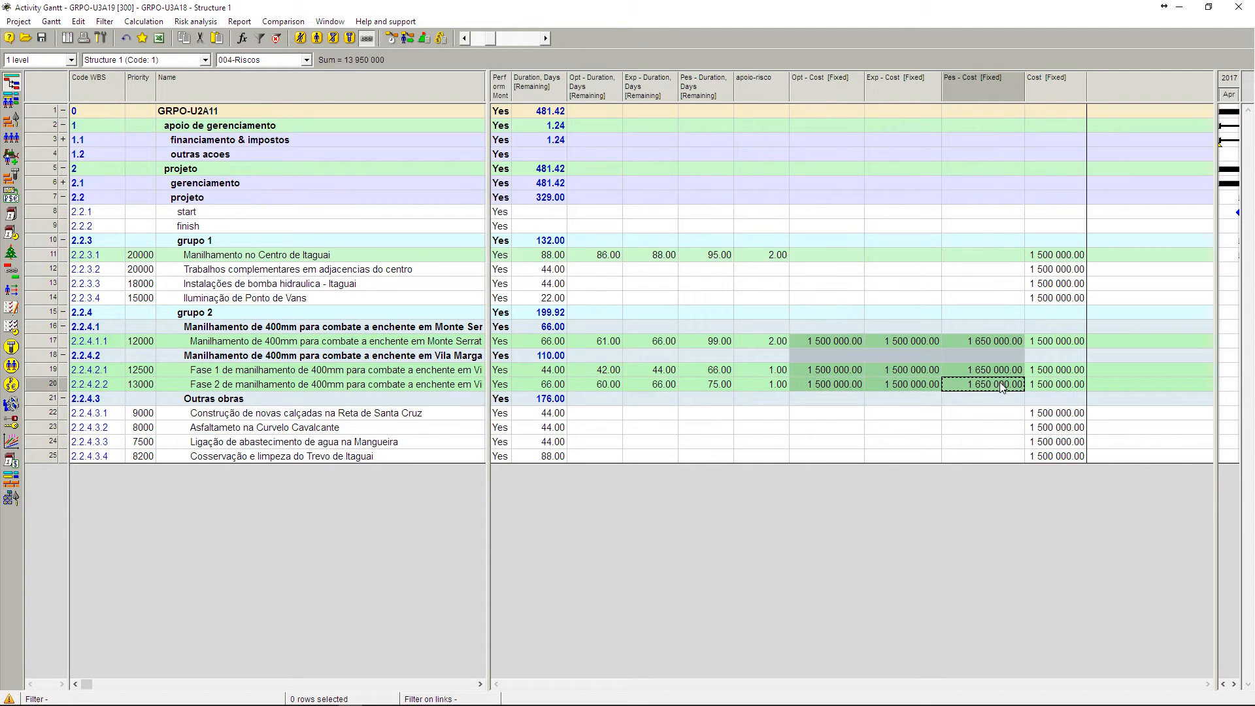
{"action": "left_click", "coordinate": [1058, 256]}
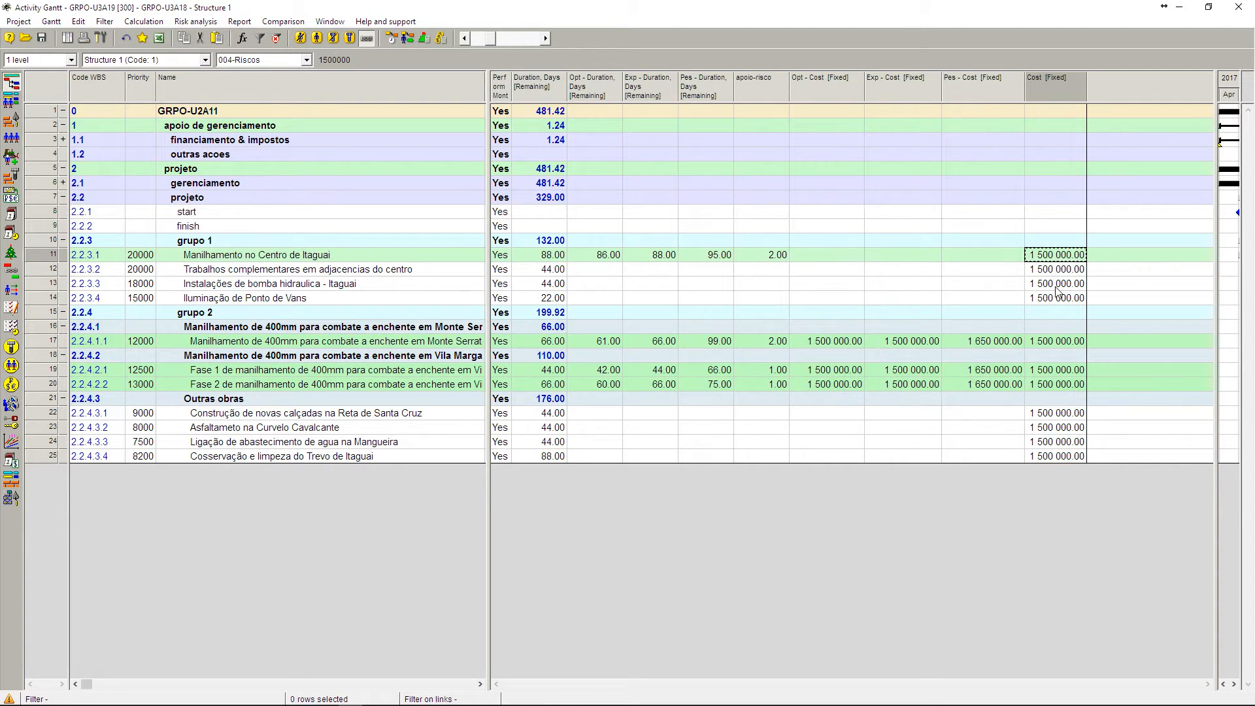
{"action": "left_click", "coordinate": [1059, 455], "text": "shift"}
- Cut the Opt, Exp and Pes fixed costs of the three manilhamento activities in grupo 2 and paste them back in place
{"action": "left_click", "coordinate": [817, 343]}
{"action": "left_click", "coordinate": [966, 386], "text": "shift"}
{"action": "key", "text": "ctrl+c"}
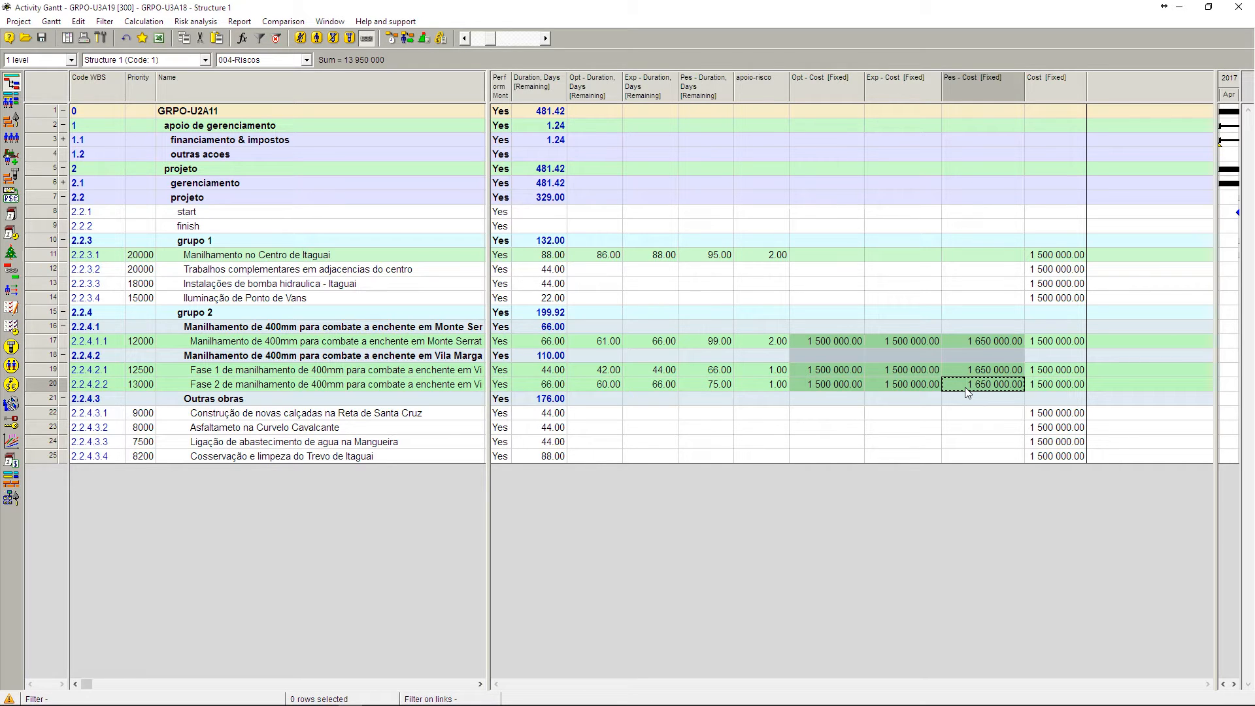
{"action": "key", "text": "Delete"}
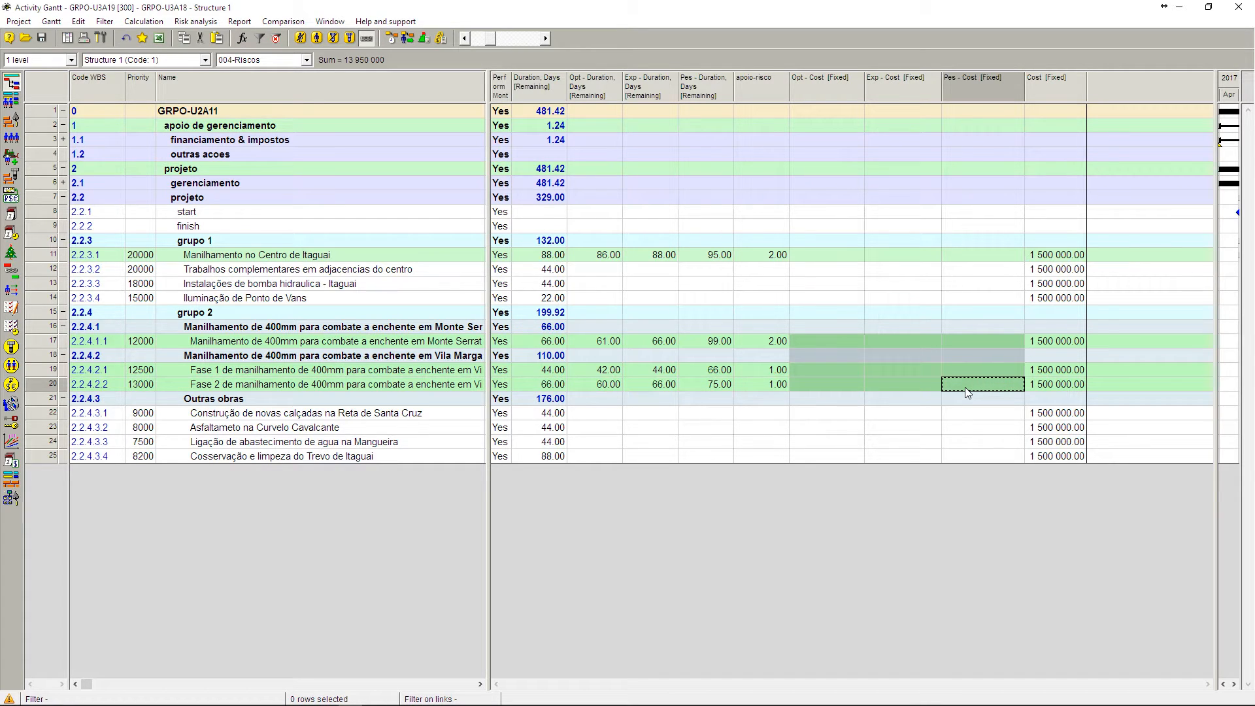
{"action": "left_click", "coordinate": [968, 429]}
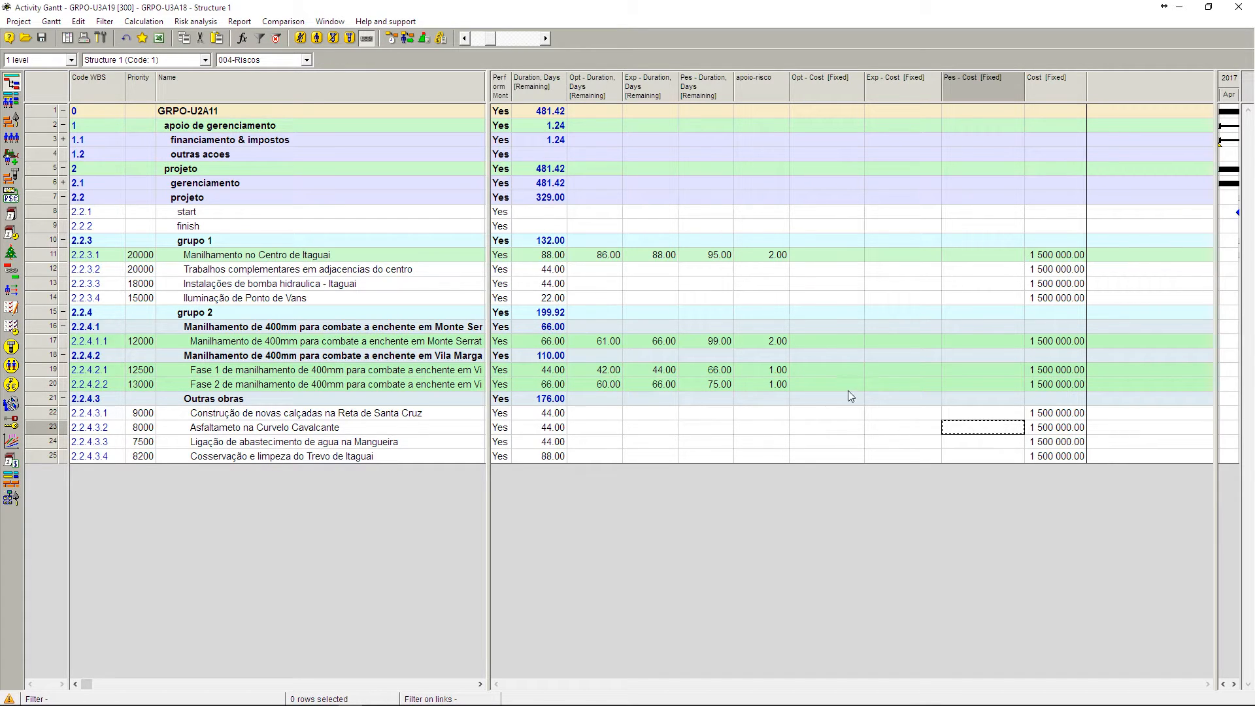
{"action": "left_click", "coordinate": [834, 340]}
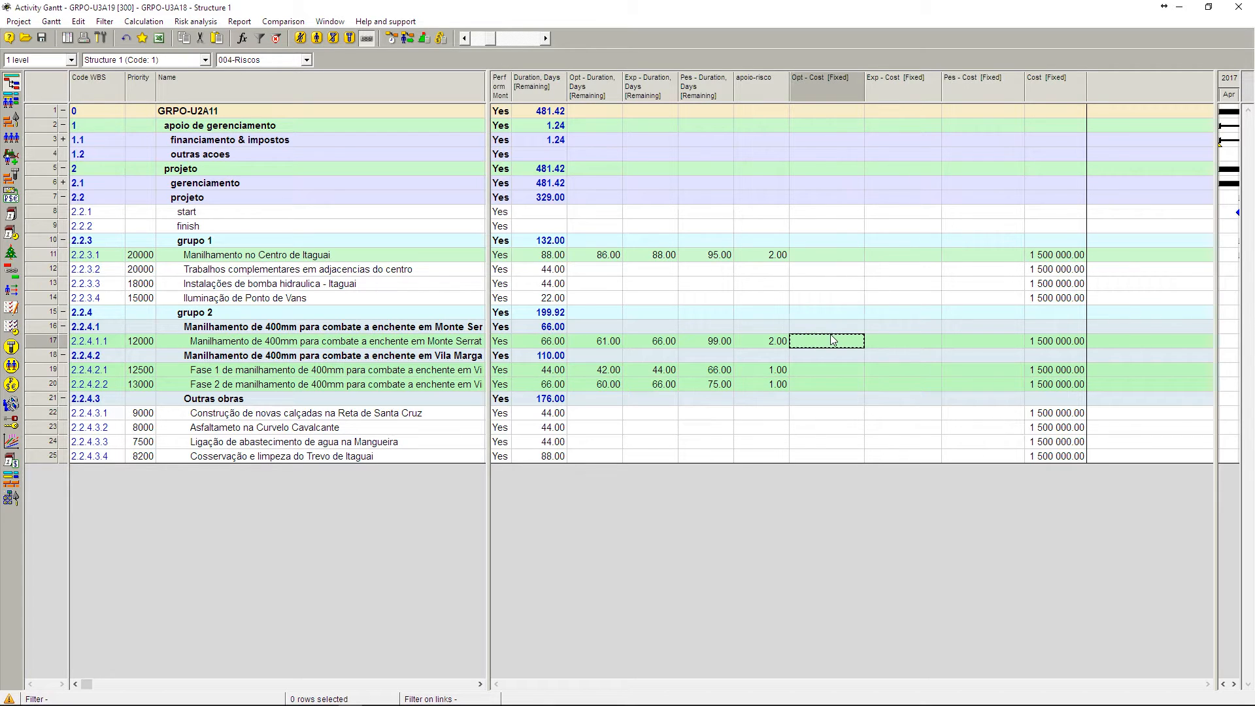
{"action": "key", "text": "ctrl+v"}
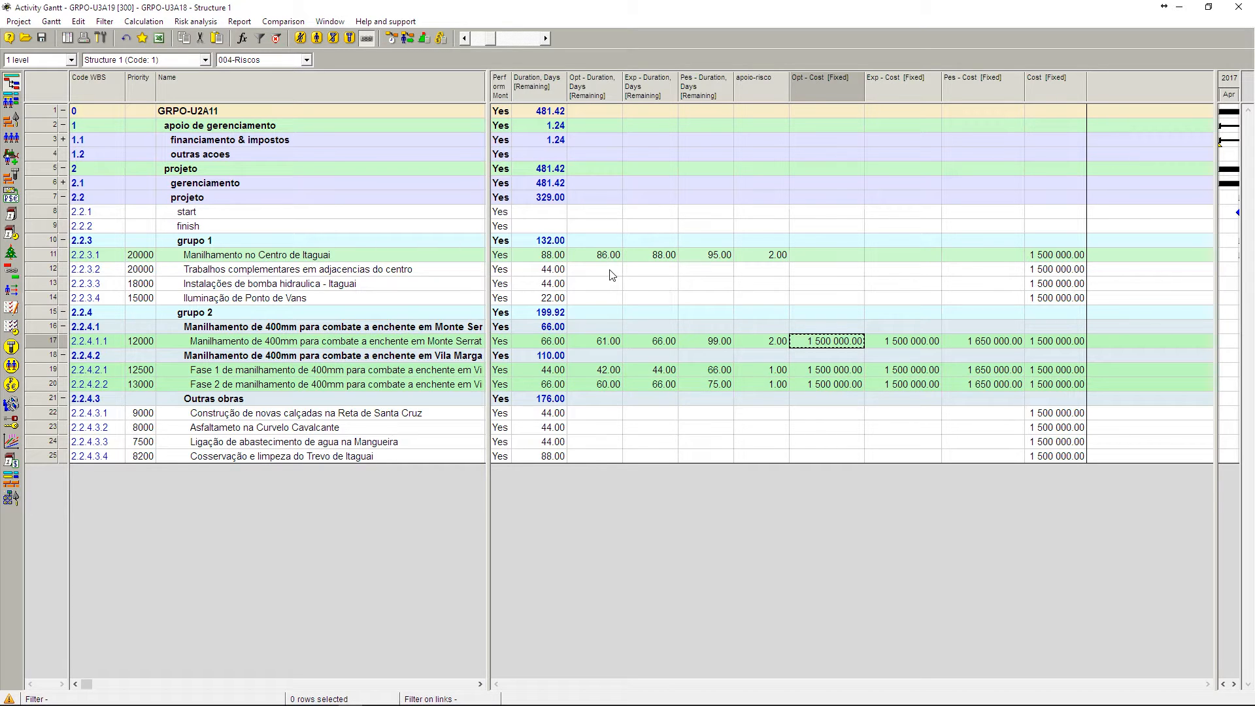
- Examine the duration estimates with apoio-risco beside the Opt, Exp and Pes fixed costs of the manilhamento activities
{"action": "left_click", "coordinate": [601, 255]}
{"action": "left_click", "coordinate": [758, 385]}
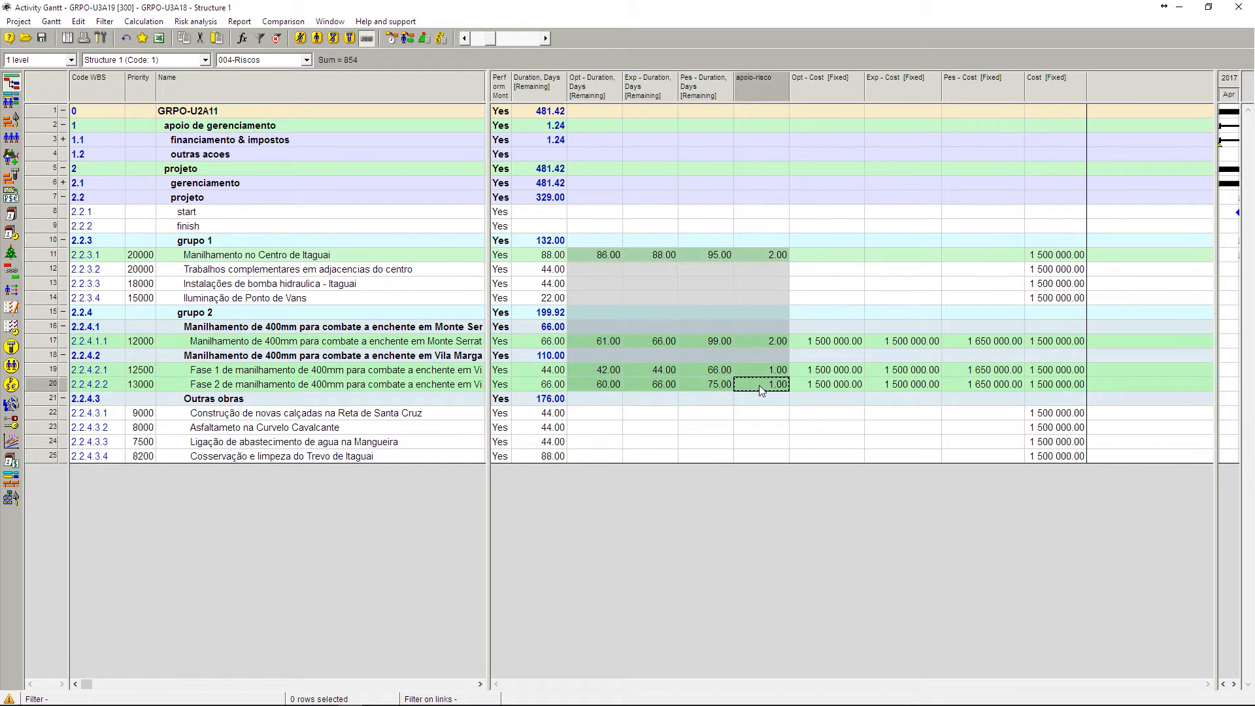
{"action": "left_click", "coordinate": [848, 341]}
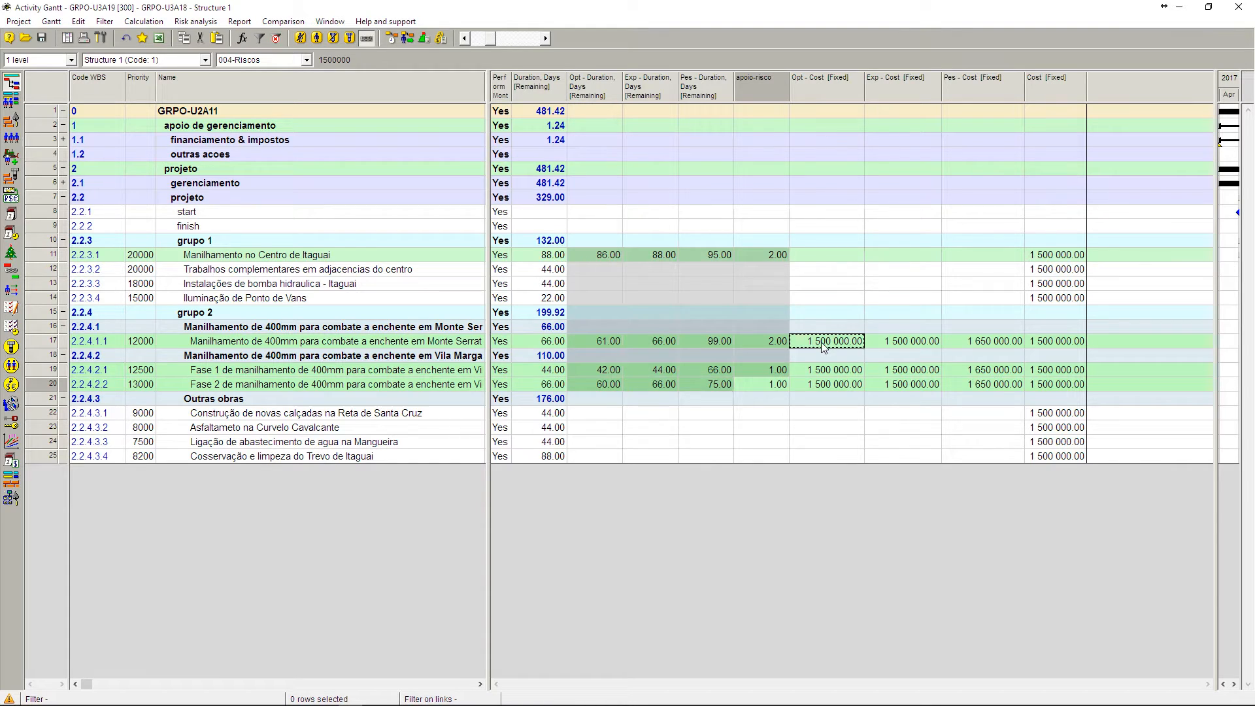
{"action": "left_click", "coordinate": [987, 386], "text": "shift"}
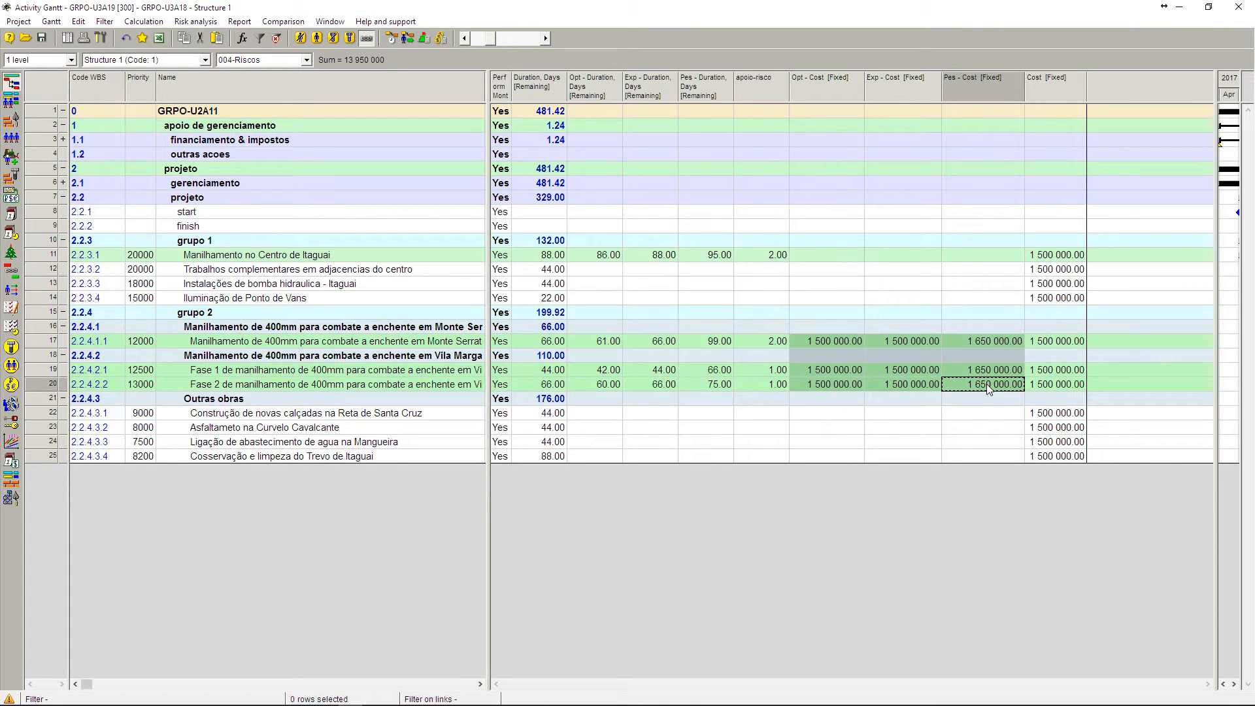
- Compare the Exp and Pes fixed costs with the Cost [Fixed] values for the three manilhamento activities in grupo 2
{"action": "left_click", "coordinate": [914, 343]}
{"action": "left_click", "coordinate": [921, 385], "text": "shift"}
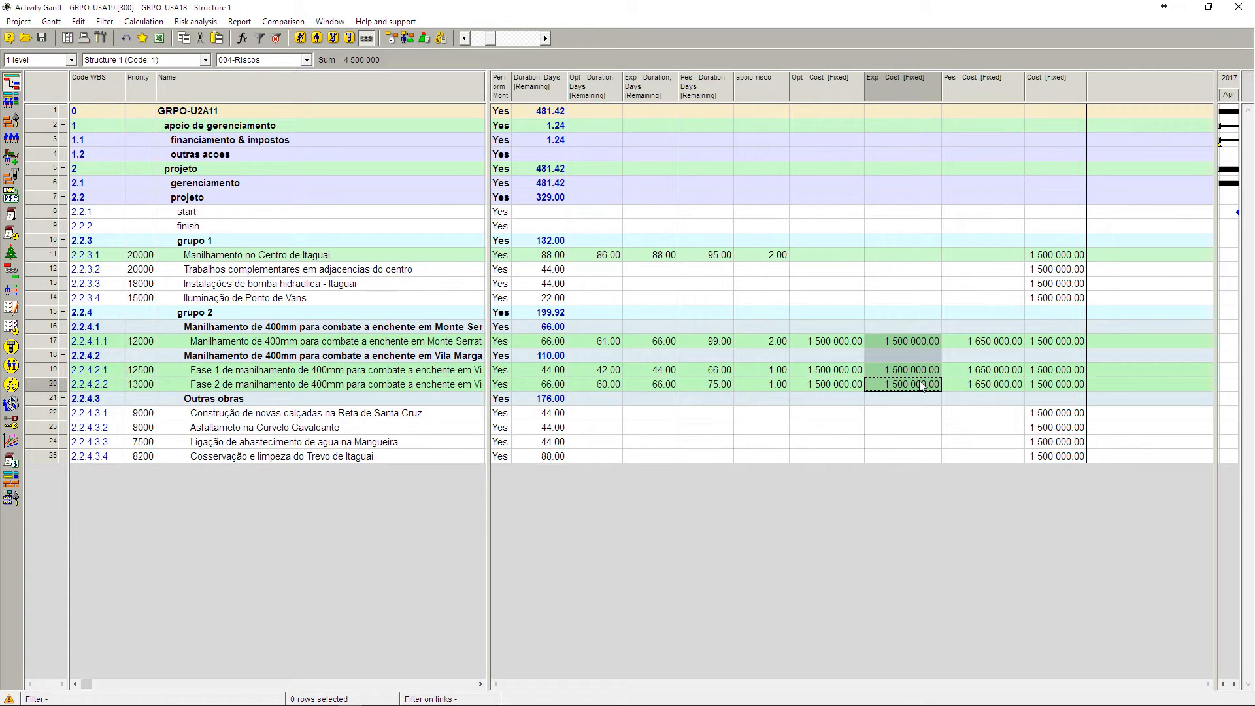
{"action": "left_click", "coordinate": [1041, 343]}
{"action": "left_click", "coordinate": [1056, 385], "text": "shift"}
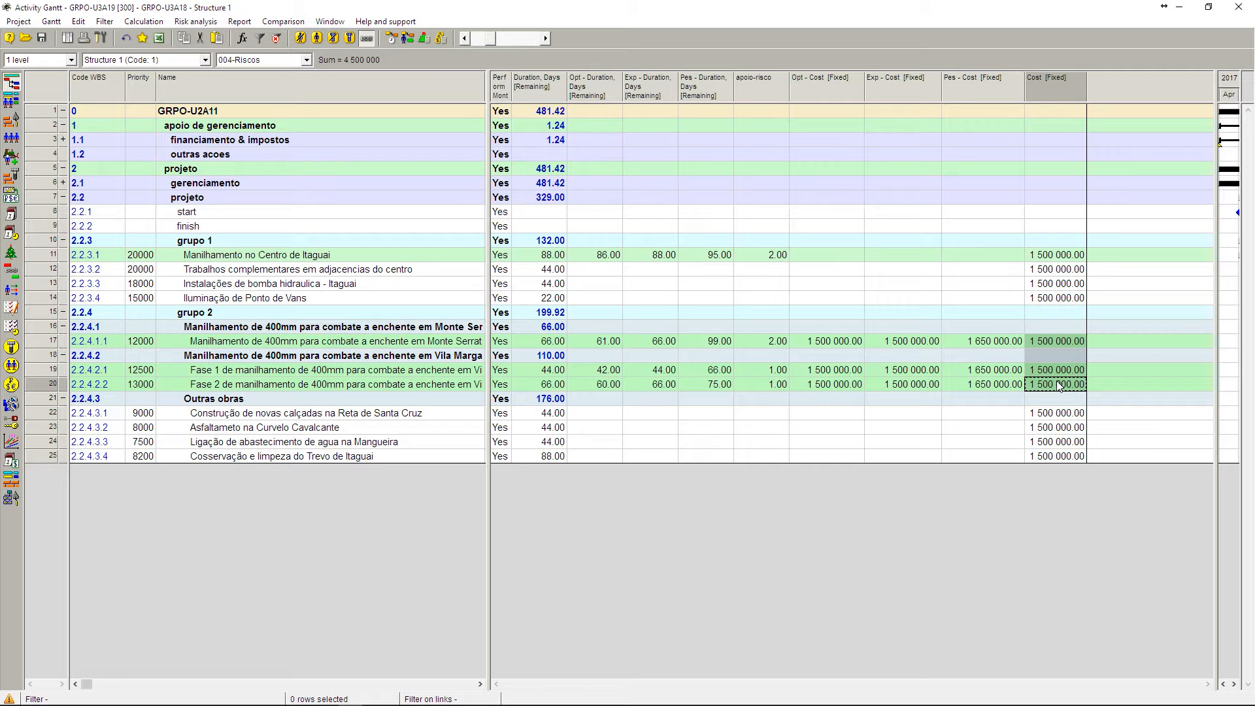
{"action": "left_click", "coordinate": [987, 343]}
{"action": "left_click", "coordinate": [983, 390], "text": "shift"}
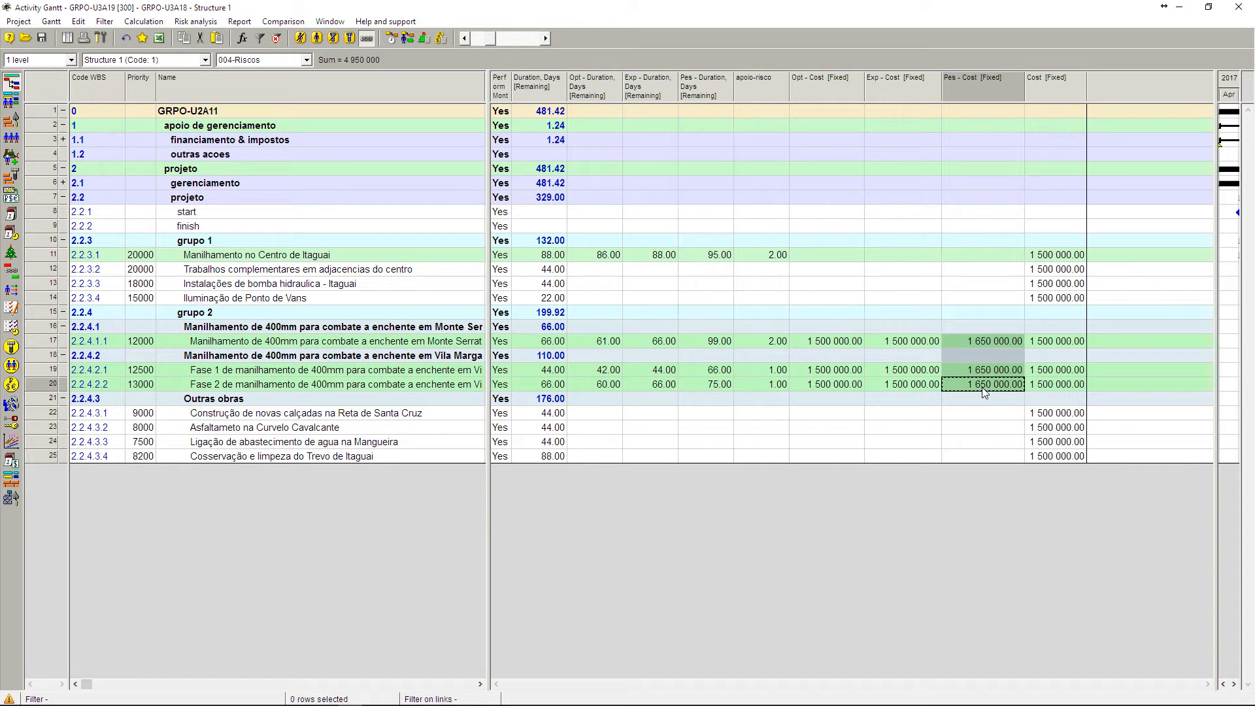
- Set the optimistic fixed cost of Manilhamento de 400mm para combate a enchente em Monte Serrat to 1 450 000
{"action": "left_click", "coordinate": [830, 341]}
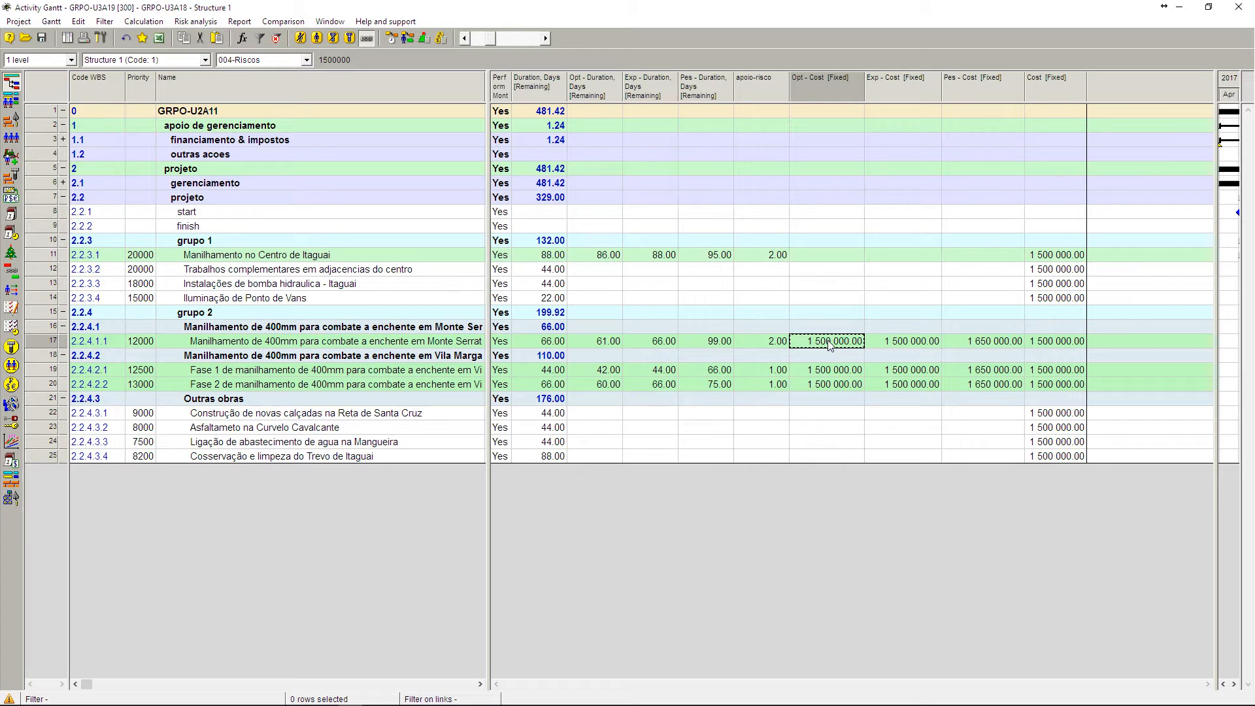
{"action": "type", "text": "1 450 000"}
{"action": "key", "text": "Return"}
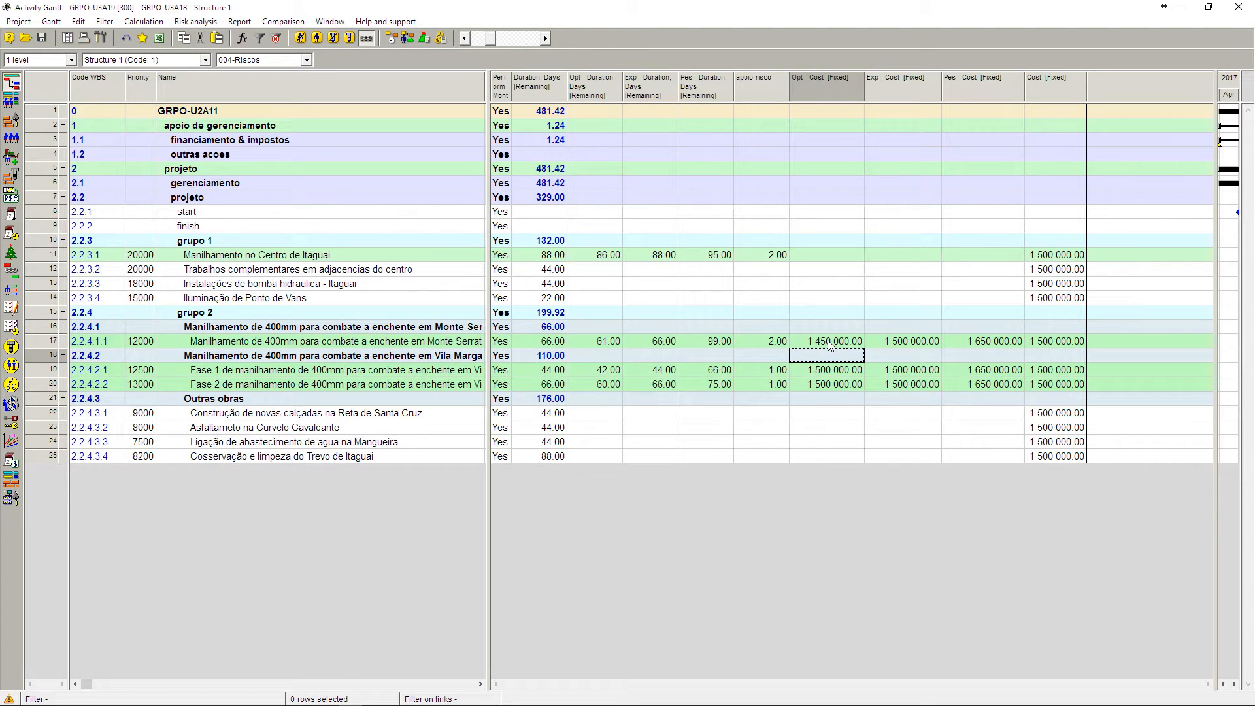
{"action": "left_click", "coordinate": [829, 343]}
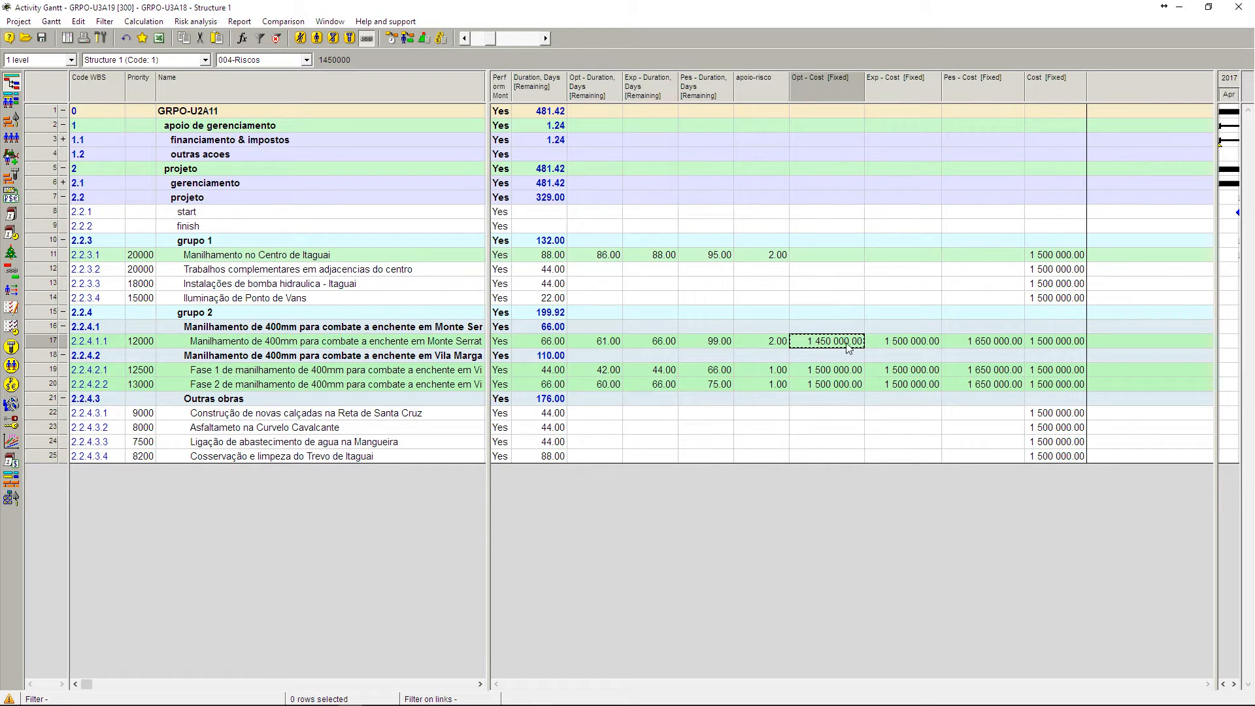
- Copy the Opt, Exp and Pes fixed costs of Fase 1 de manilhamento to Manilhamento no Centro de Itaguai
{"action": "left_click", "coordinate": [844, 370]}
{"action": "left_click", "coordinate": [1021, 370], "text": "shift"}
{"action": "key", "text": "ctrl+c"}
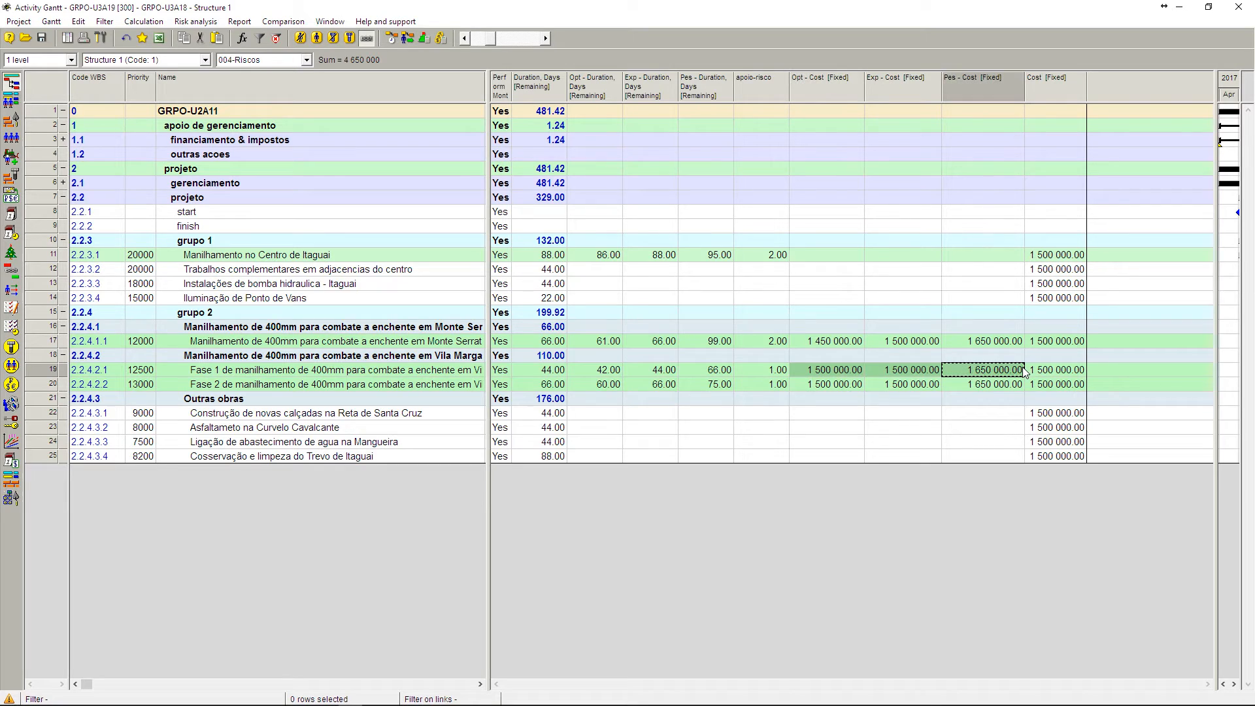
{"action": "left_click", "coordinate": [841, 260]}
{"action": "key", "text": "ctrl+v"}
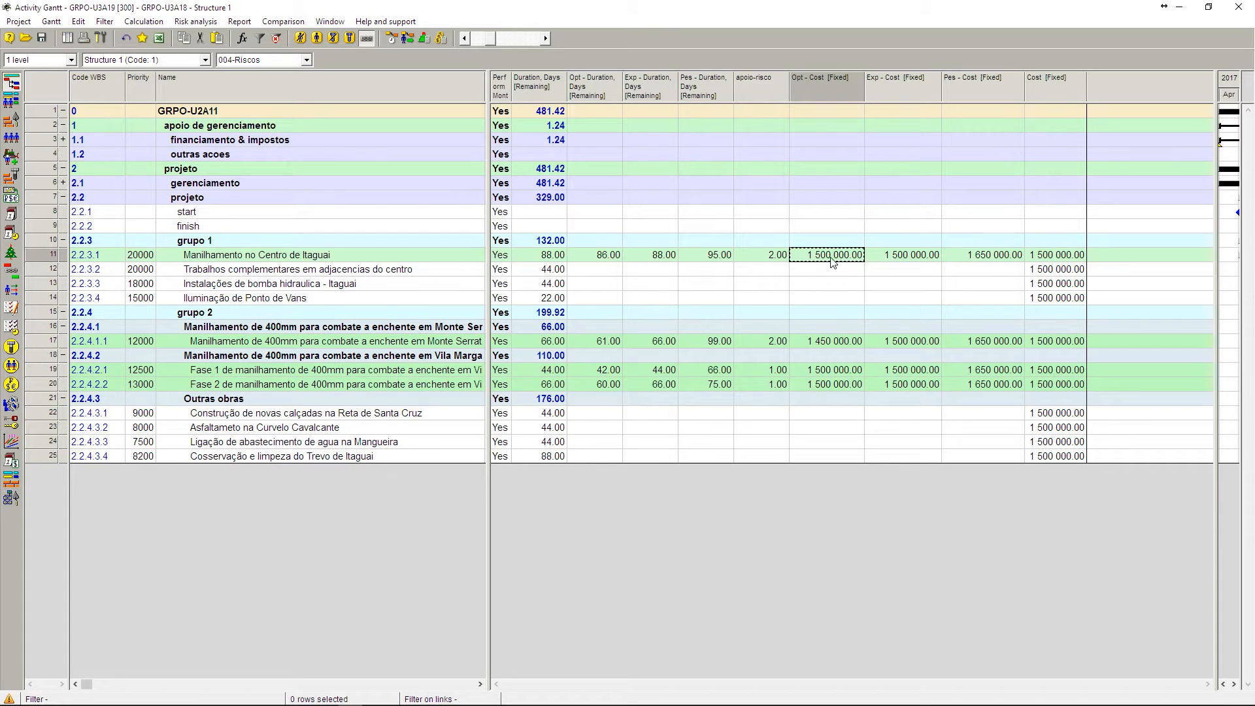
- Select the Opt and Exp - Duration columns in turn and slightly narrow the Exp - Duration column
{"action": "left_click", "coordinate": [592, 90]}
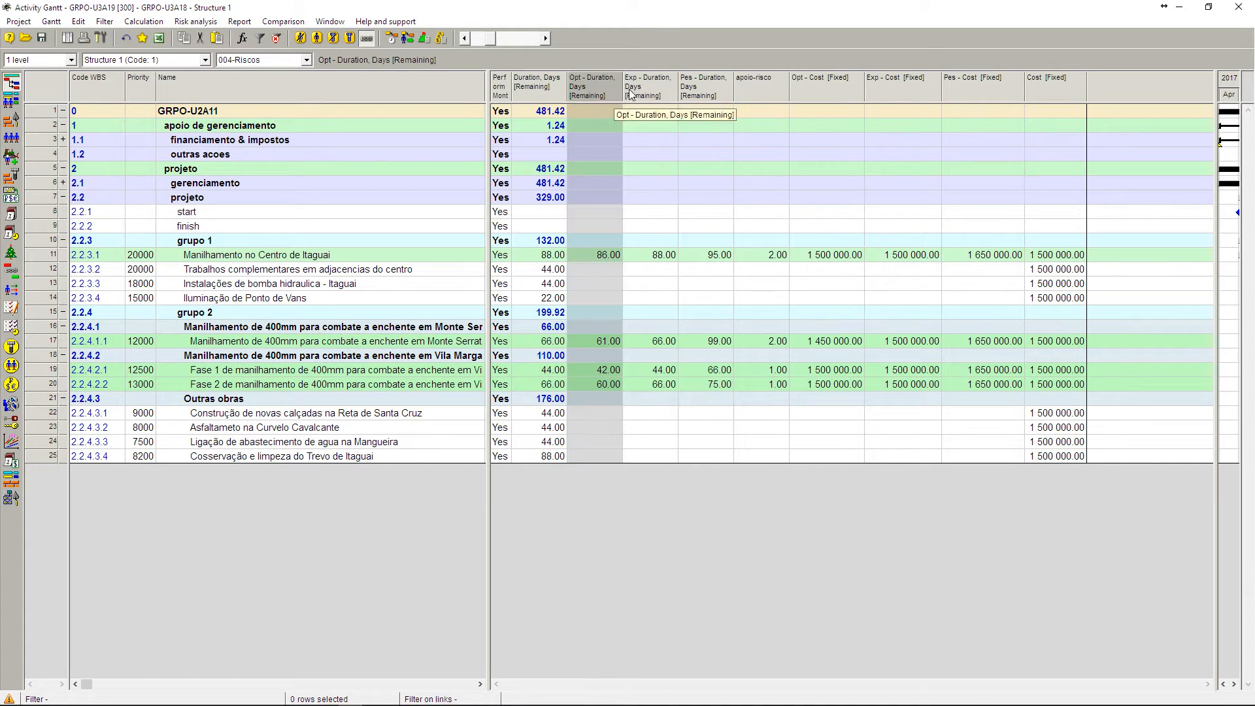
{"action": "left_click", "coordinate": [687, 87]}
{"action": "left_click", "coordinate": [620, 89]}
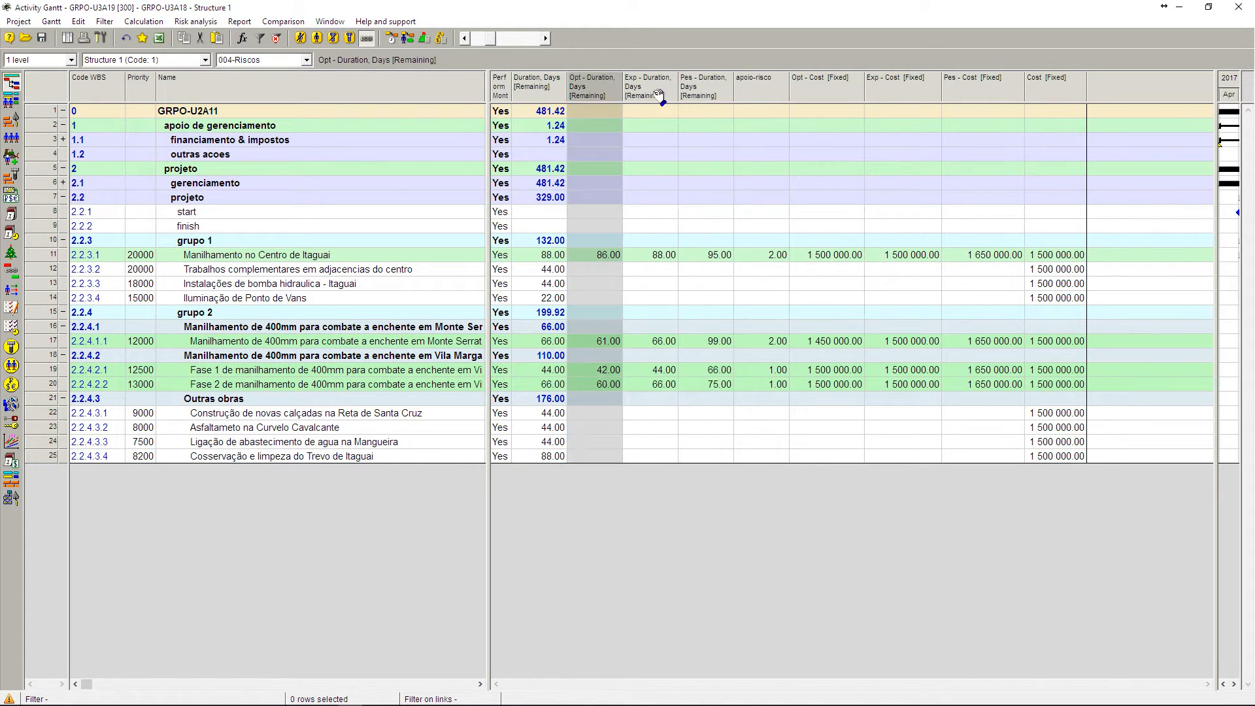
{"action": "left_click_drag", "start_coordinate": [681, 87], "coordinate": [678, 86]}
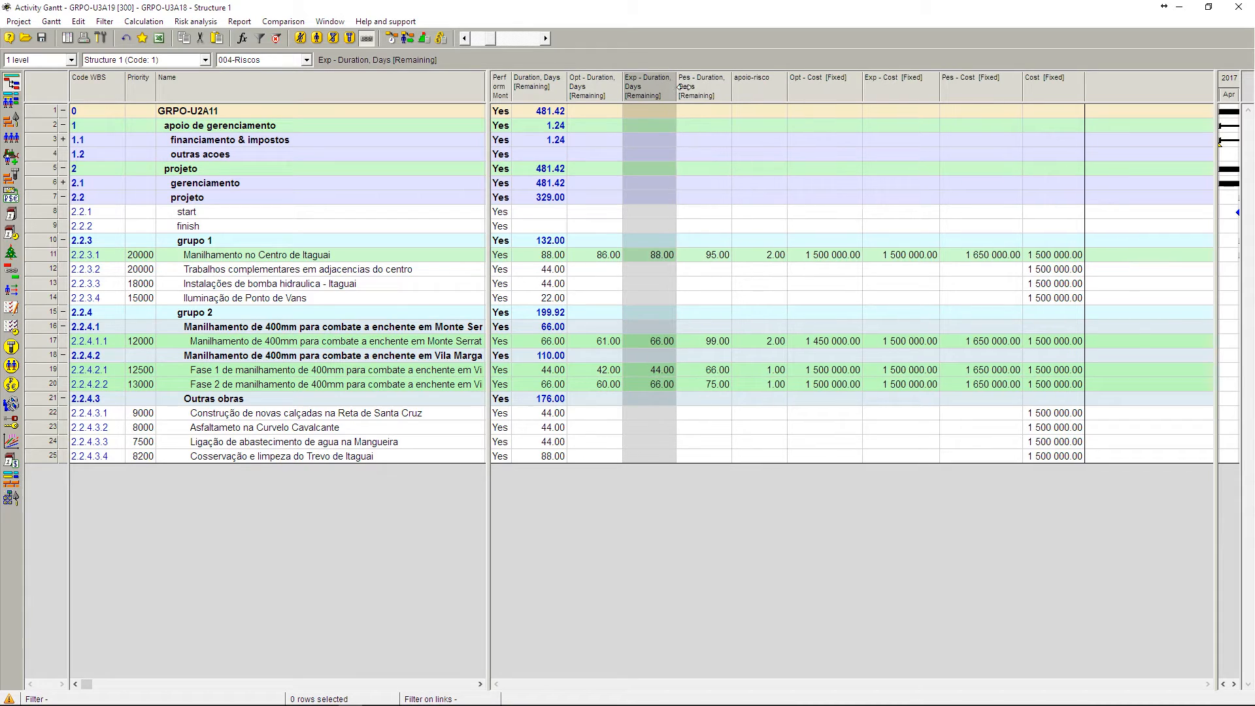
- Review the Opt, Exp and Pes - Cost [Fixed], Duration, Days [Remaining] and Cost [Fixed] columns in turn
{"action": "left_click", "coordinate": [817, 84]}
{"action": "left_click", "coordinate": [891, 84]}
{"action": "left_click", "coordinate": [970, 87]}
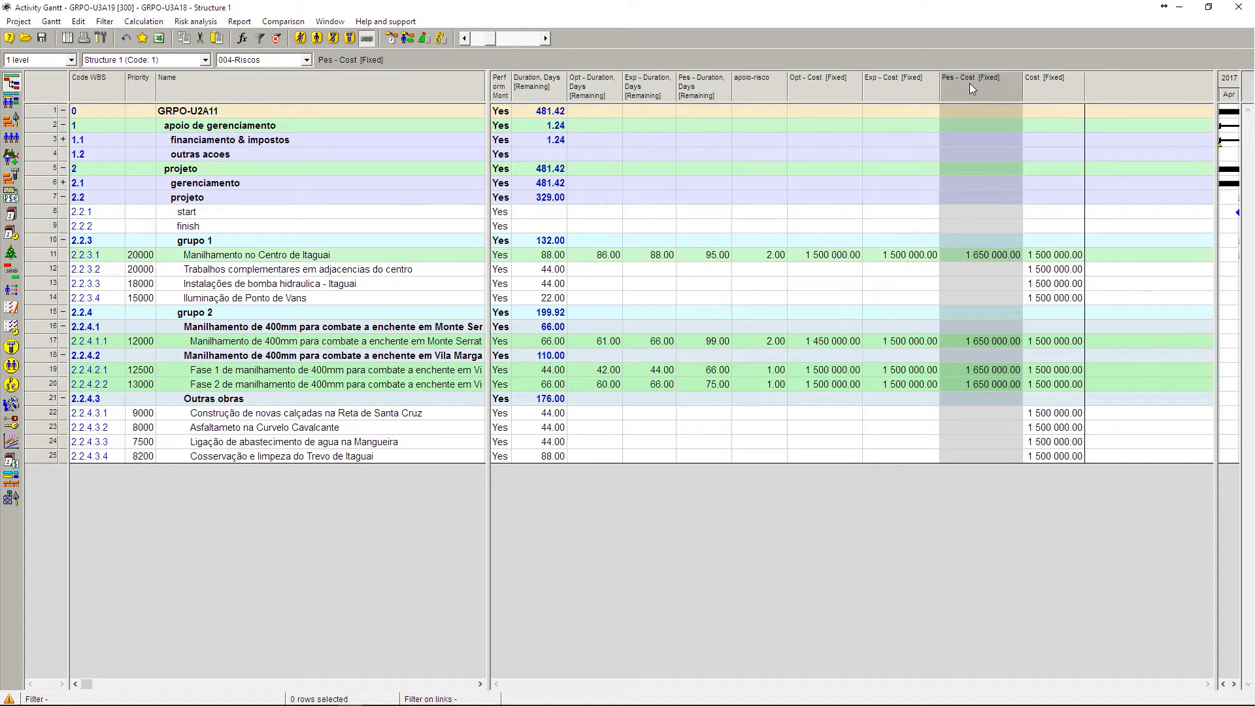
{"action": "left_click", "coordinate": [562, 90]}
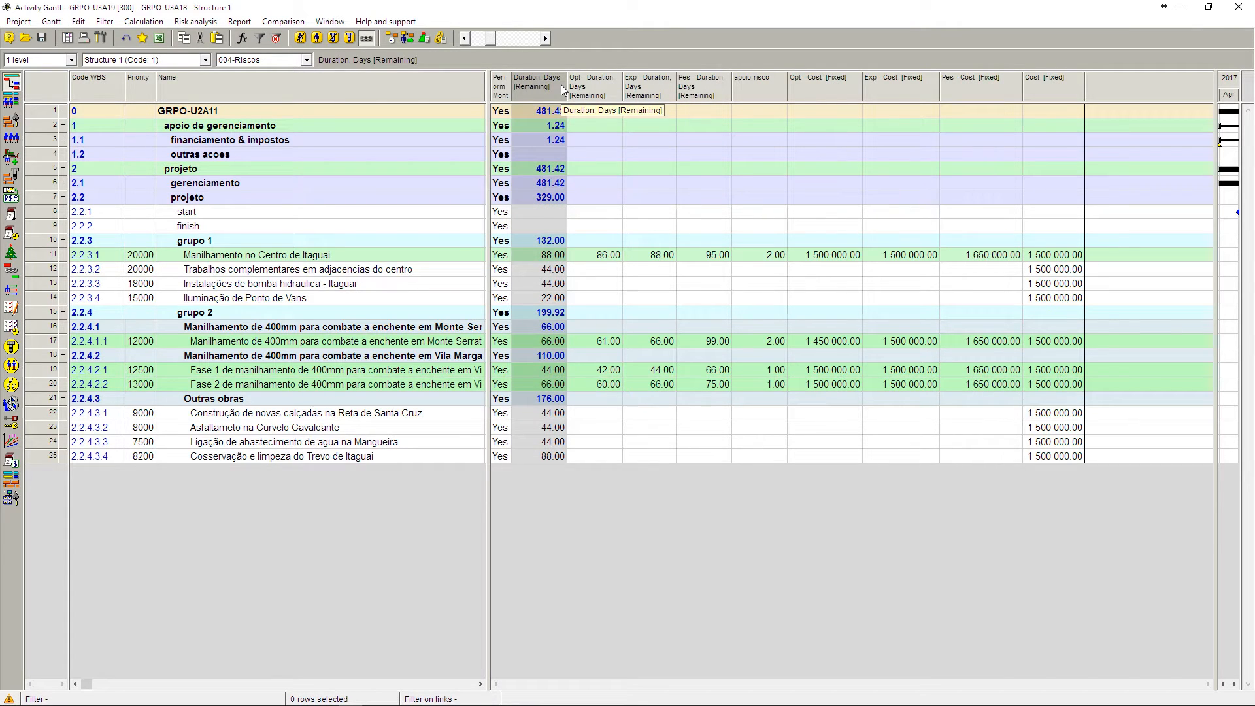
{"action": "left_click", "coordinate": [1077, 85]}
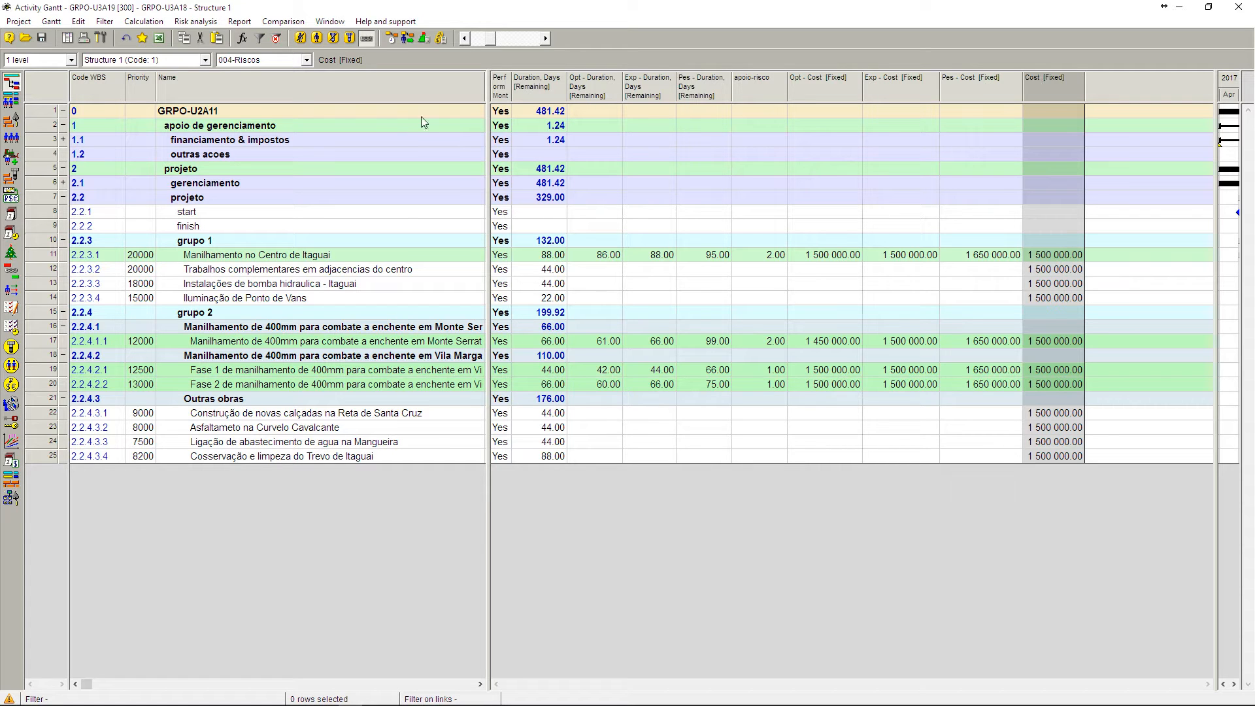
- Review the Monte Carlo analysis settings and the selected Cost field, leaving the settings without changes
{"action": "left_click", "coordinate": [196, 22]}
{"action": "mouse_move", "coordinate": [194, 50]}
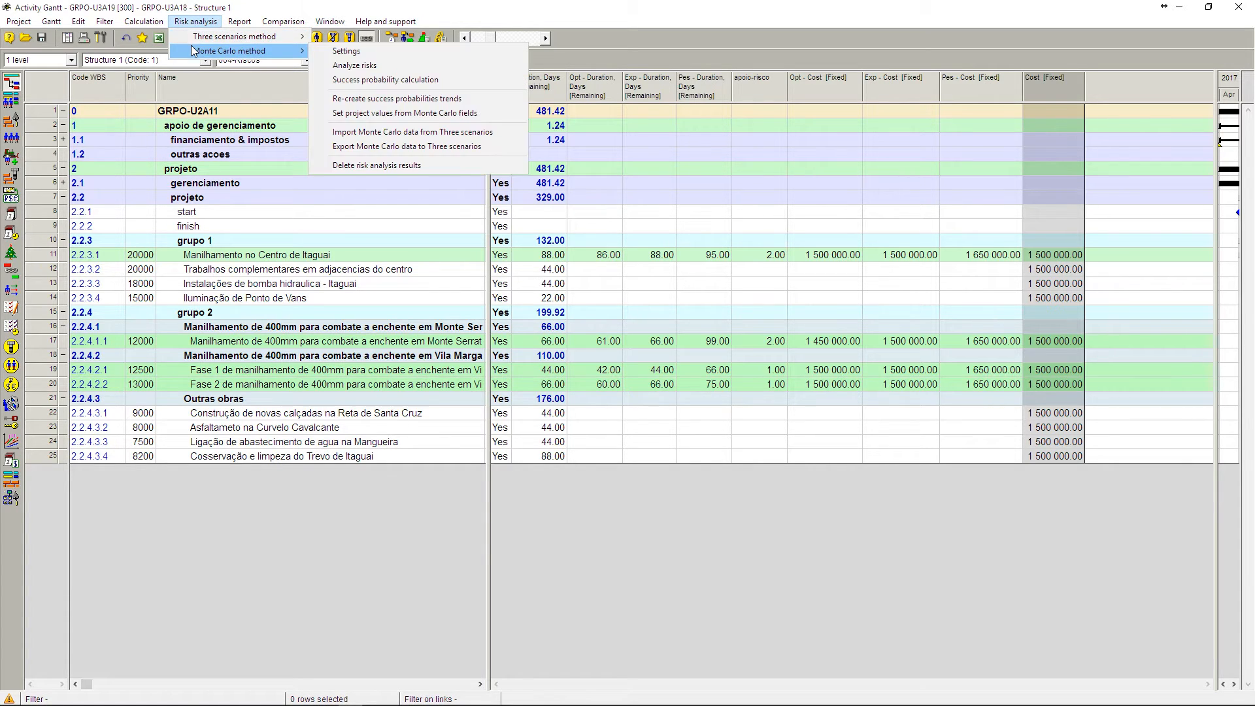
{"action": "left_click", "coordinate": [340, 51]}
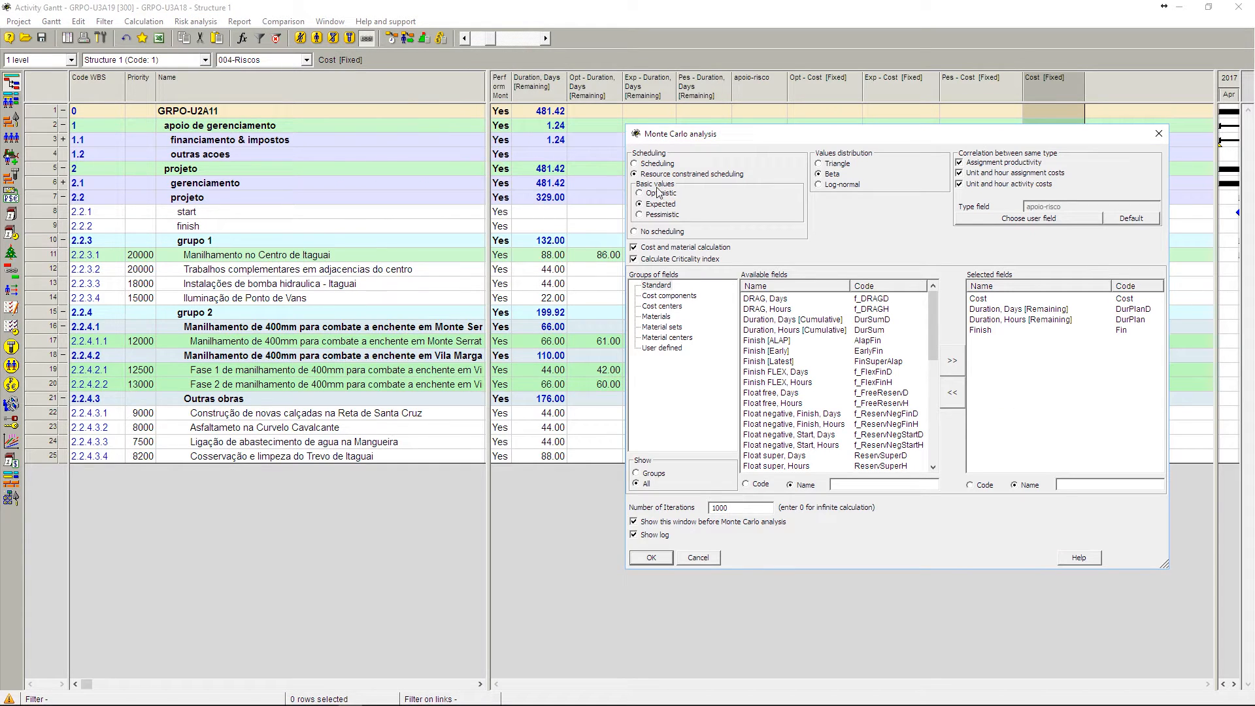
{"action": "left_click", "coordinate": [981, 299]}
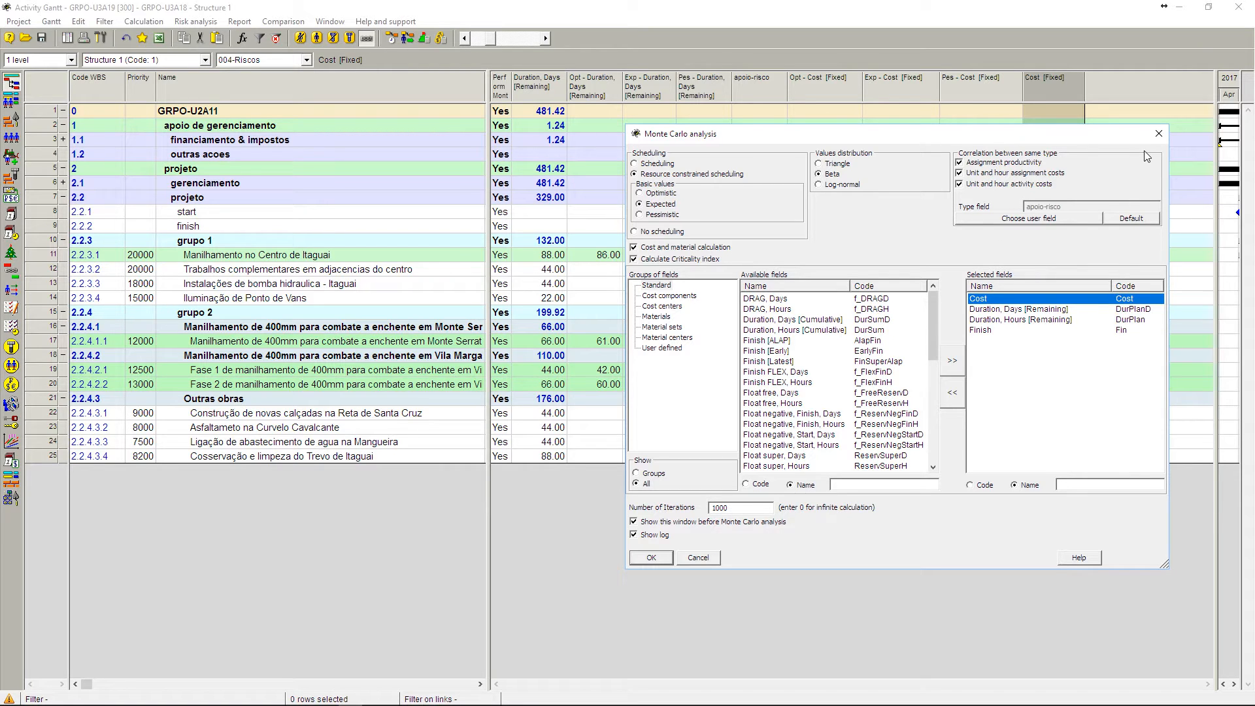
{"action": "left_click", "coordinate": [1159, 134]}
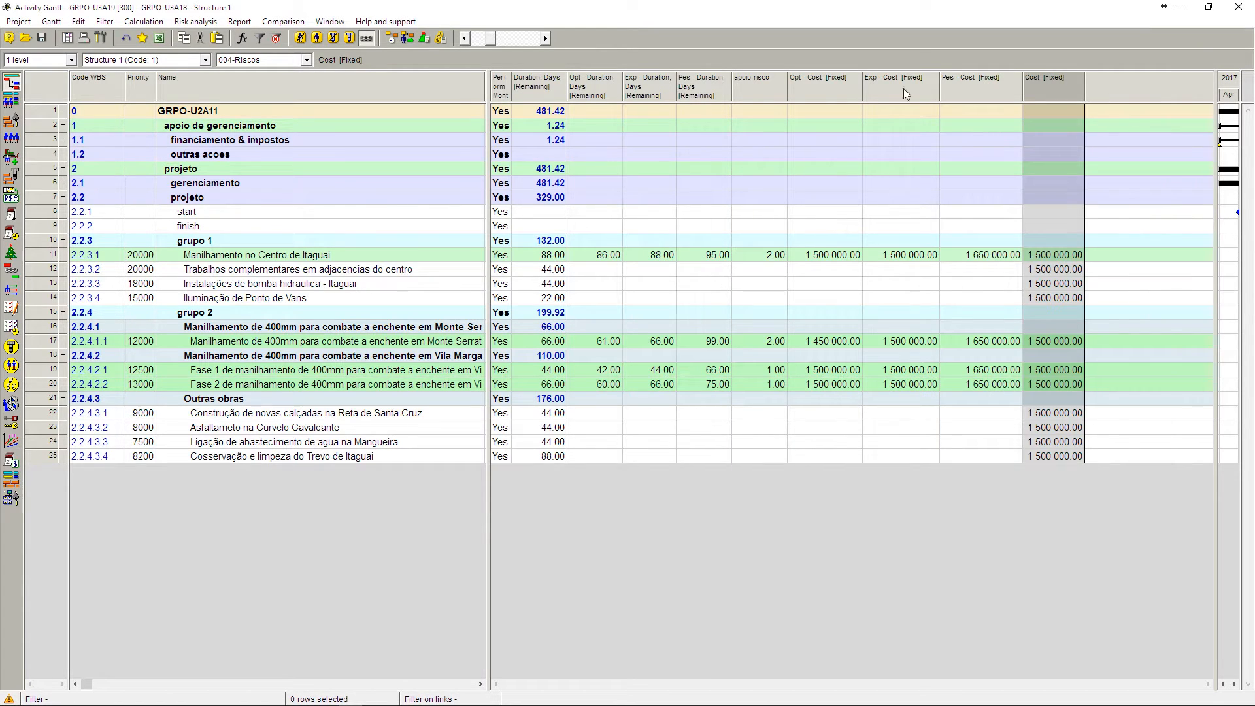
- Move the apoio-risco column after Cost [Fixed] and check its values for the manilhamento activities
{"action": "left_click_drag", "start_coordinate": [767, 88], "coordinate": [1167, 84]}
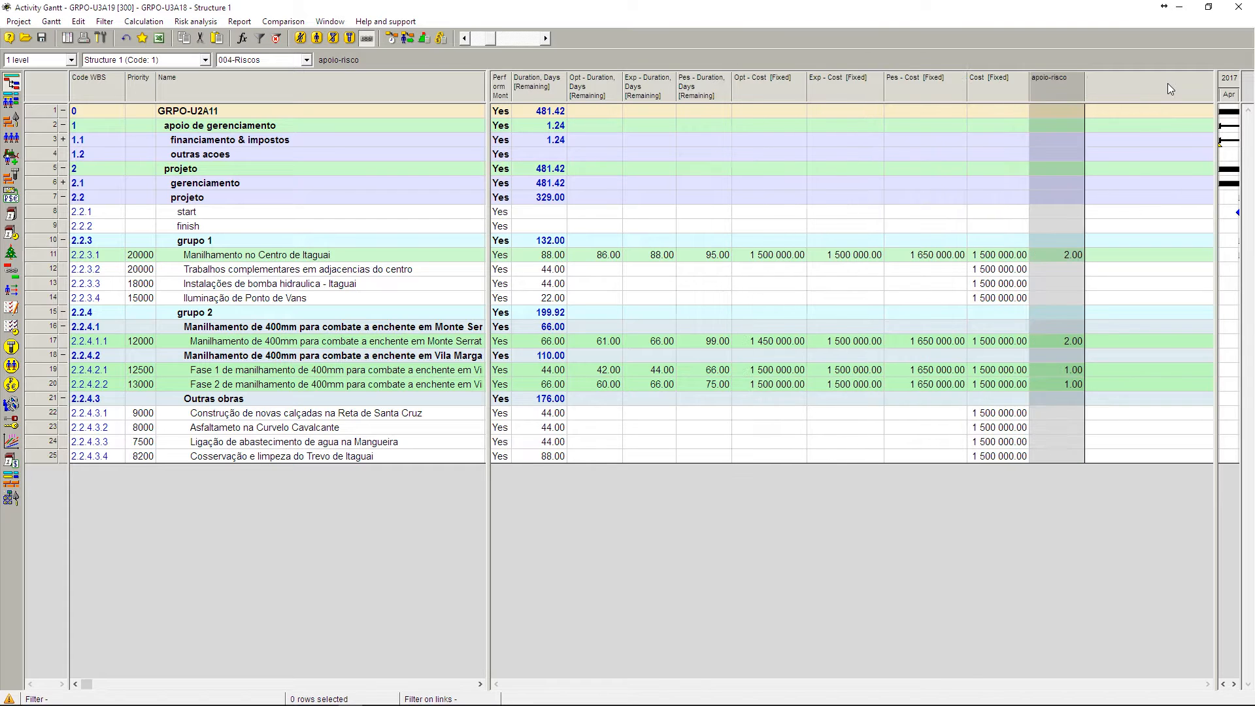
{"action": "left_click", "coordinate": [1057, 254]}
{"action": "left_click", "coordinate": [1056, 341]}
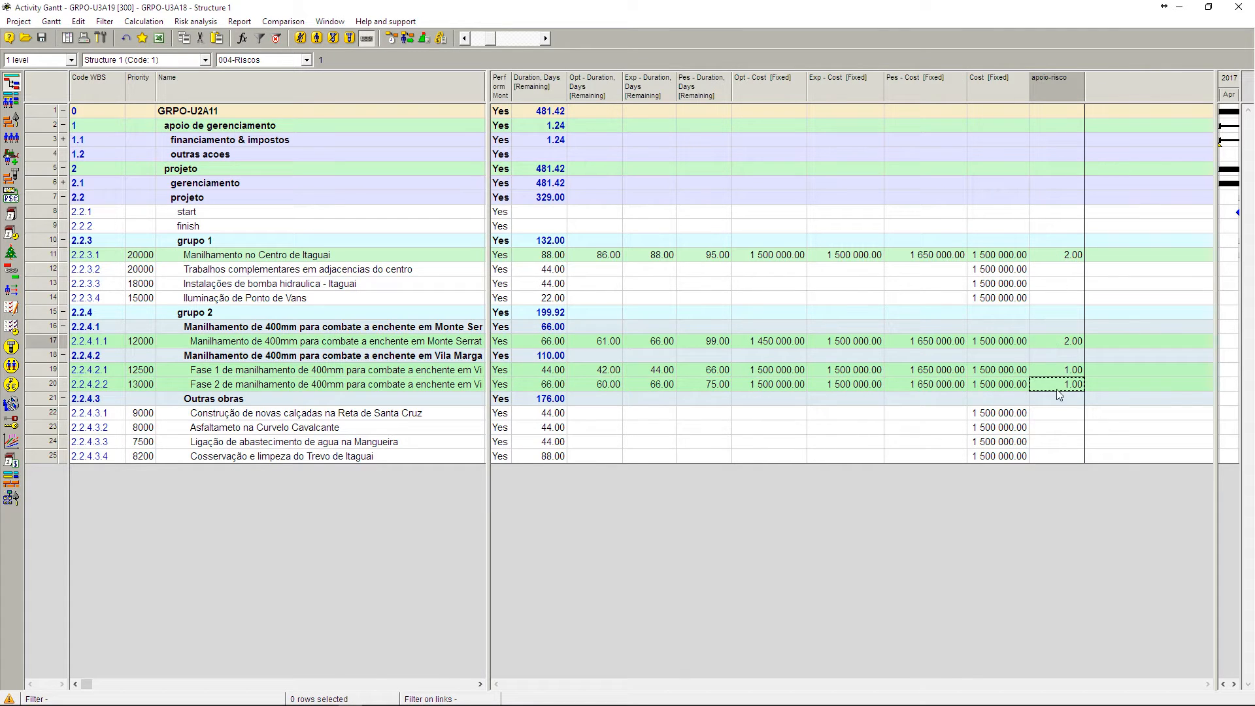
{"action": "left_click", "coordinate": [1056, 387]}
{"action": "left_click", "coordinate": [1057, 359]}
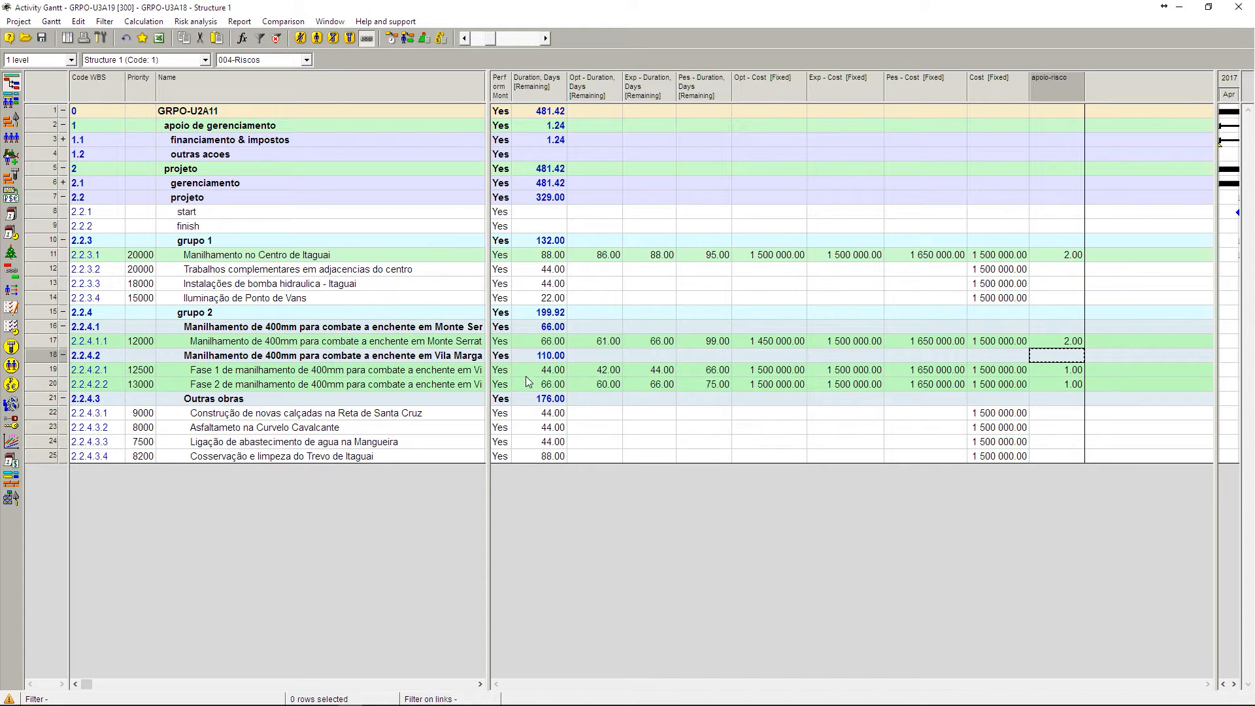
- Select the Fase 1 and Fase 2 manilhamento rows, and then the Centro de Itaguai and Monte Serrat rows, to compare their apoio-risco groups
{"action": "left_click", "coordinate": [47, 370]}
{"action": "left_click", "coordinate": [37, 383], "text": "shift"}
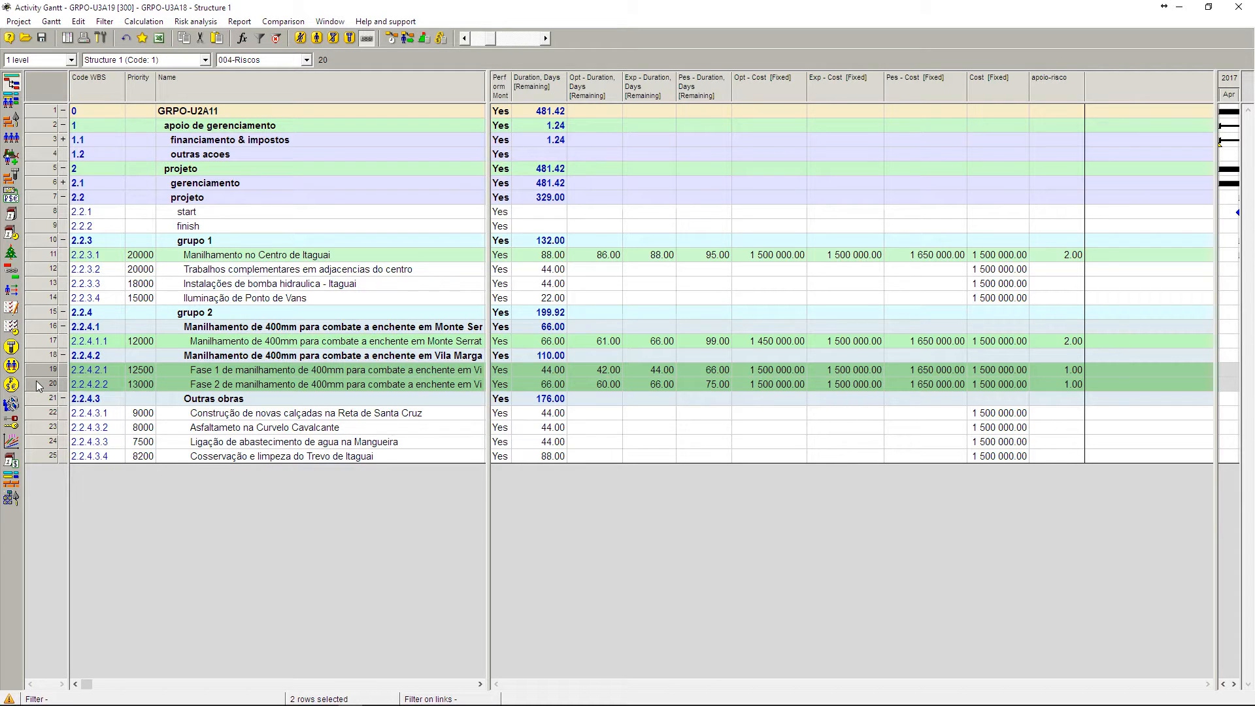
{"action": "left_click", "coordinate": [33, 341]}
{"action": "left_click_drag", "start_coordinate": [53, 297], "coordinate": [53, 256]}
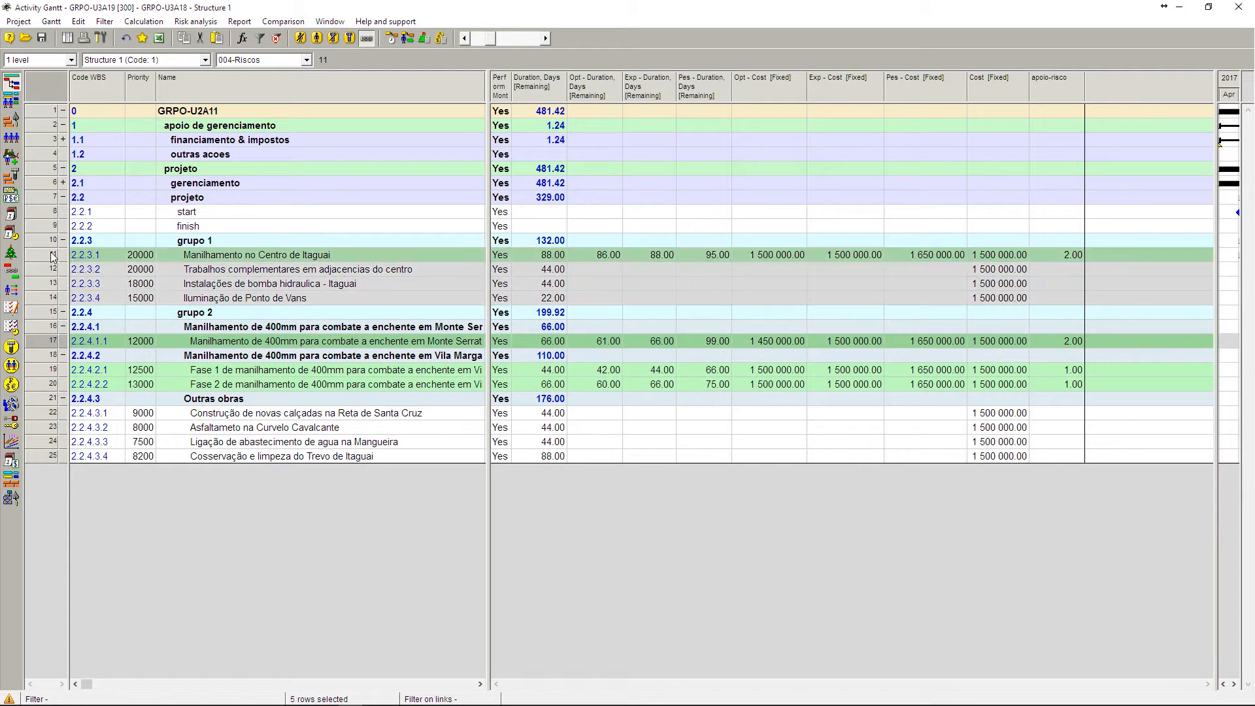
{"action": "left_click", "coordinate": [51, 253]}
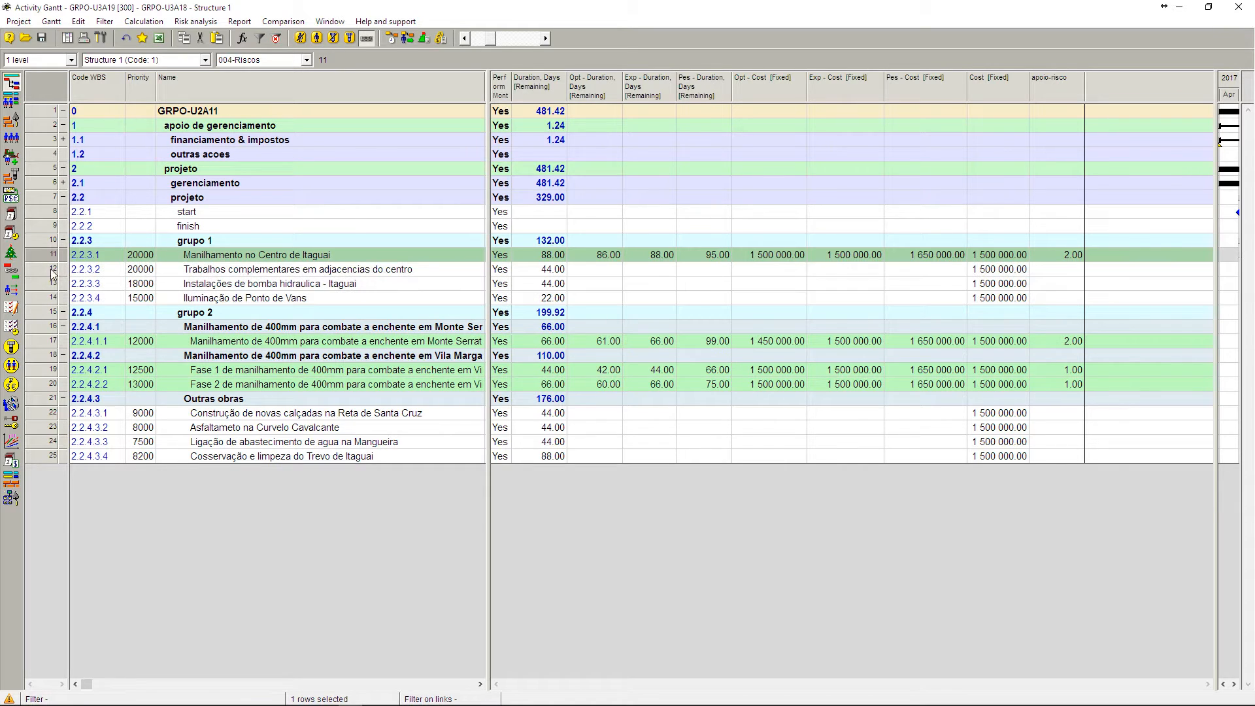
{"action": "left_click", "coordinate": [44, 343], "text": "ctrl"}
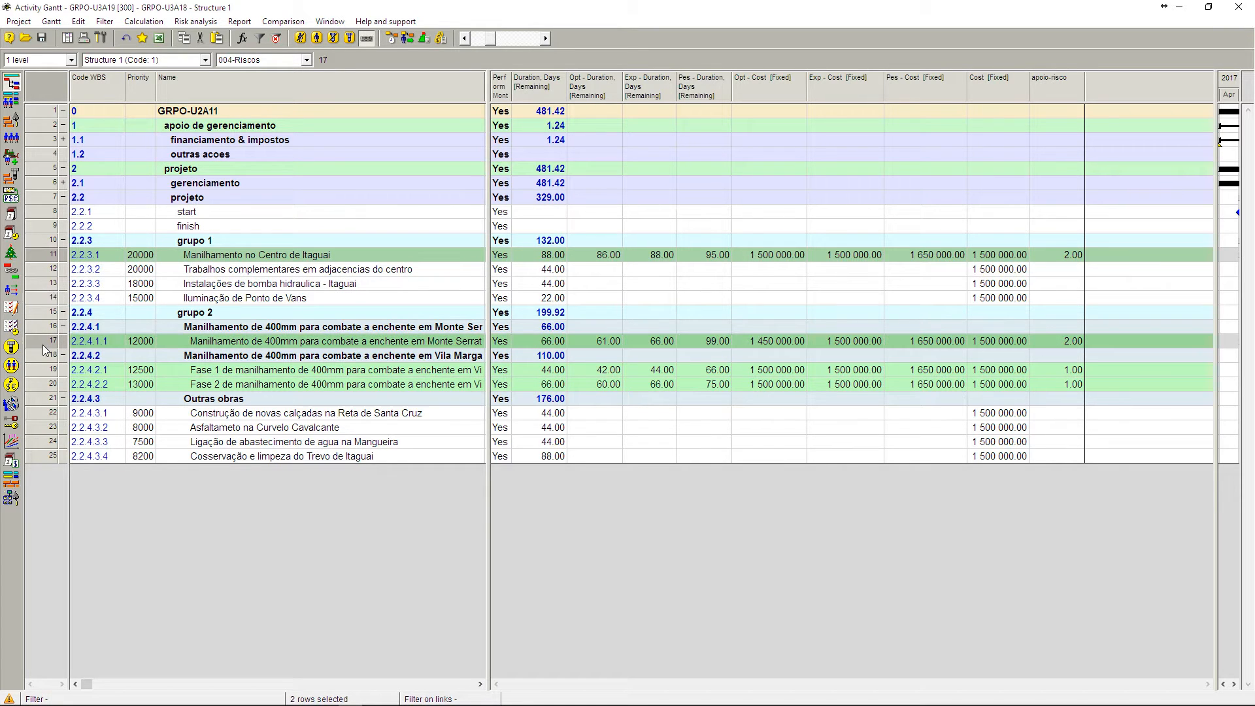
- Go through the three remaining grupo 1 activities, from Trabalhos complementares to Iluminação de Ponto de Vans
{"action": "left_click", "coordinate": [359, 269]}
{"action": "left_click", "coordinate": [356, 285]}
{"action": "left_click", "coordinate": [358, 302]}
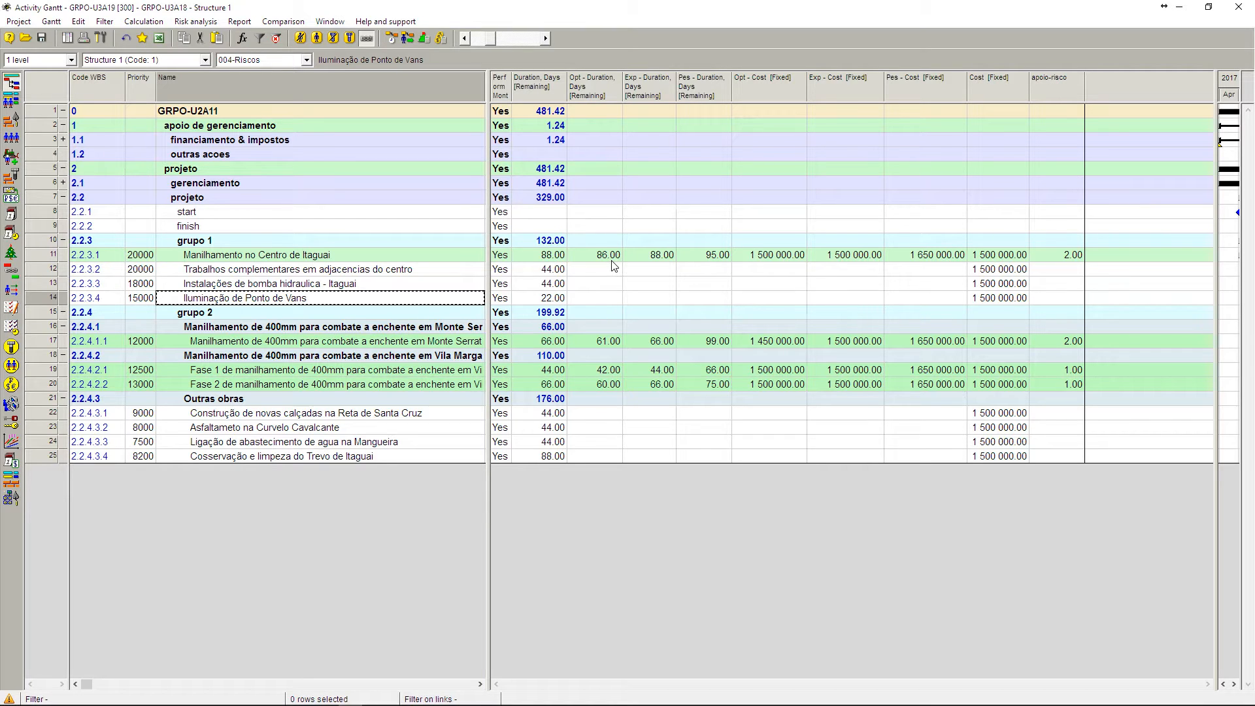
- Check the correlation options and the apoio-risco type field in the Monte Carlo analysis setup, and close it
{"action": "left_click", "coordinate": [198, 22]}
{"action": "mouse_move", "coordinate": [206, 50]}
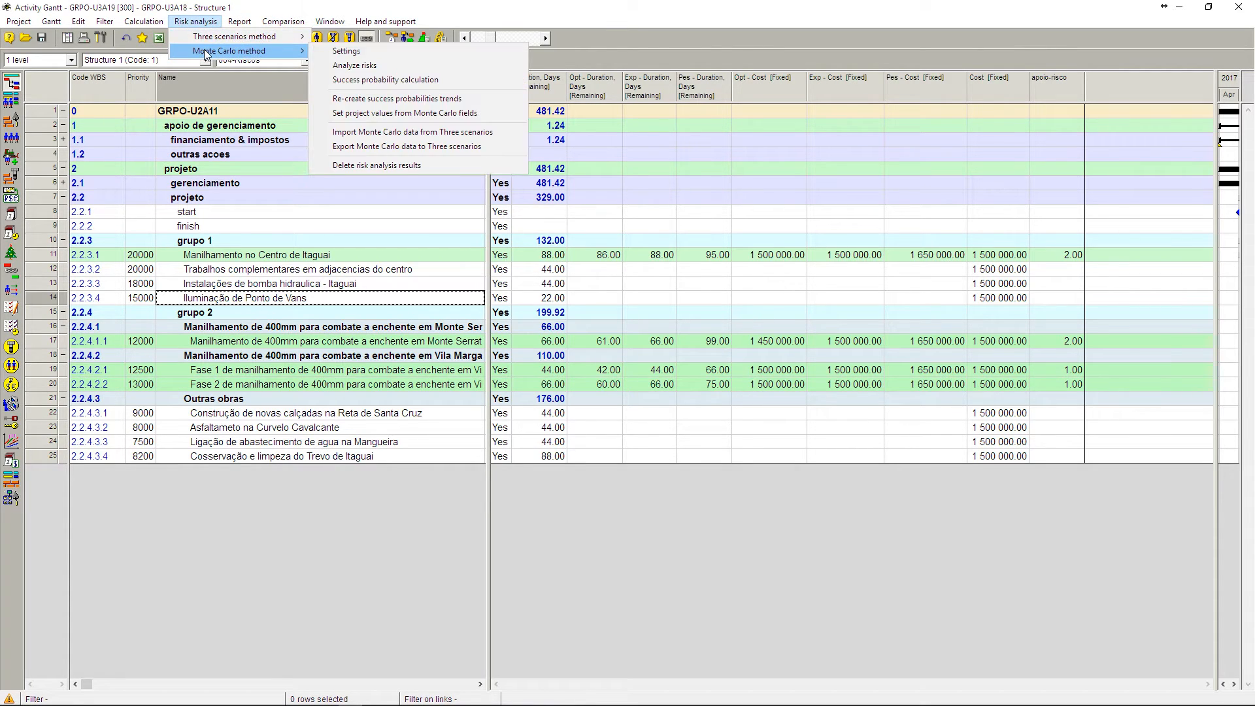
{"action": "left_click", "coordinate": [351, 50]}
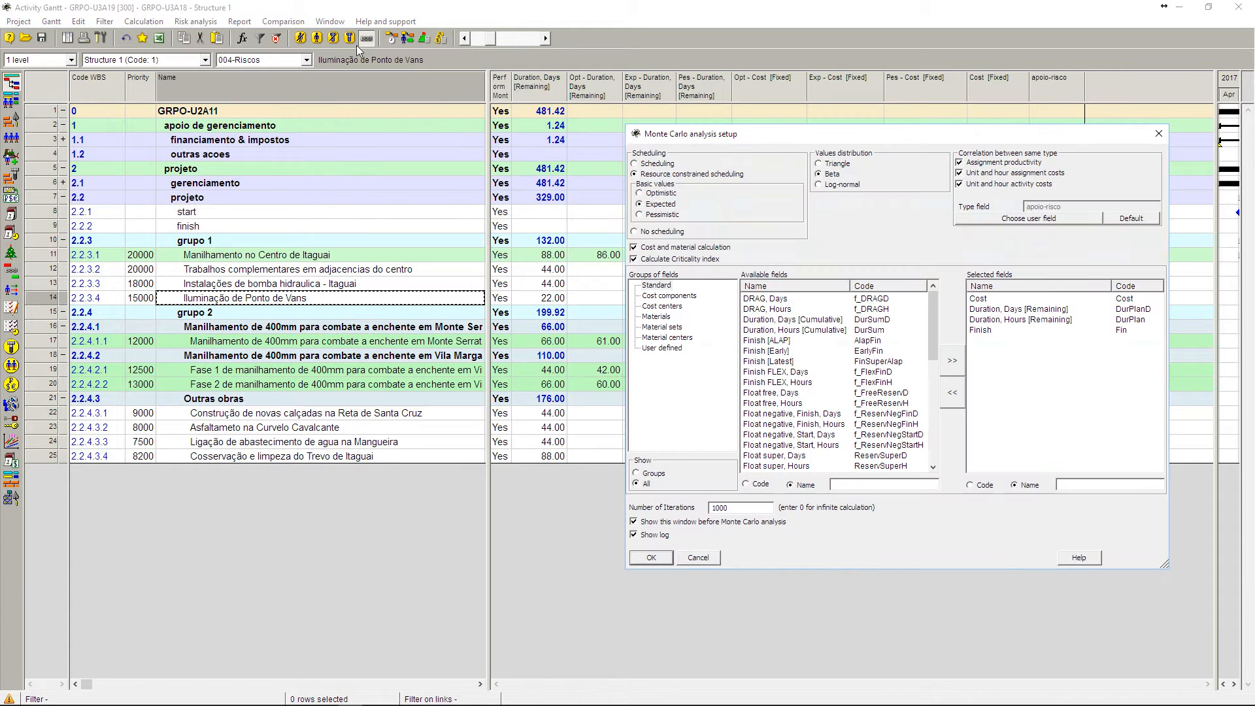
{"action": "left_click_drag", "start_coordinate": [810, 139], "coordinate": [789, 108]}
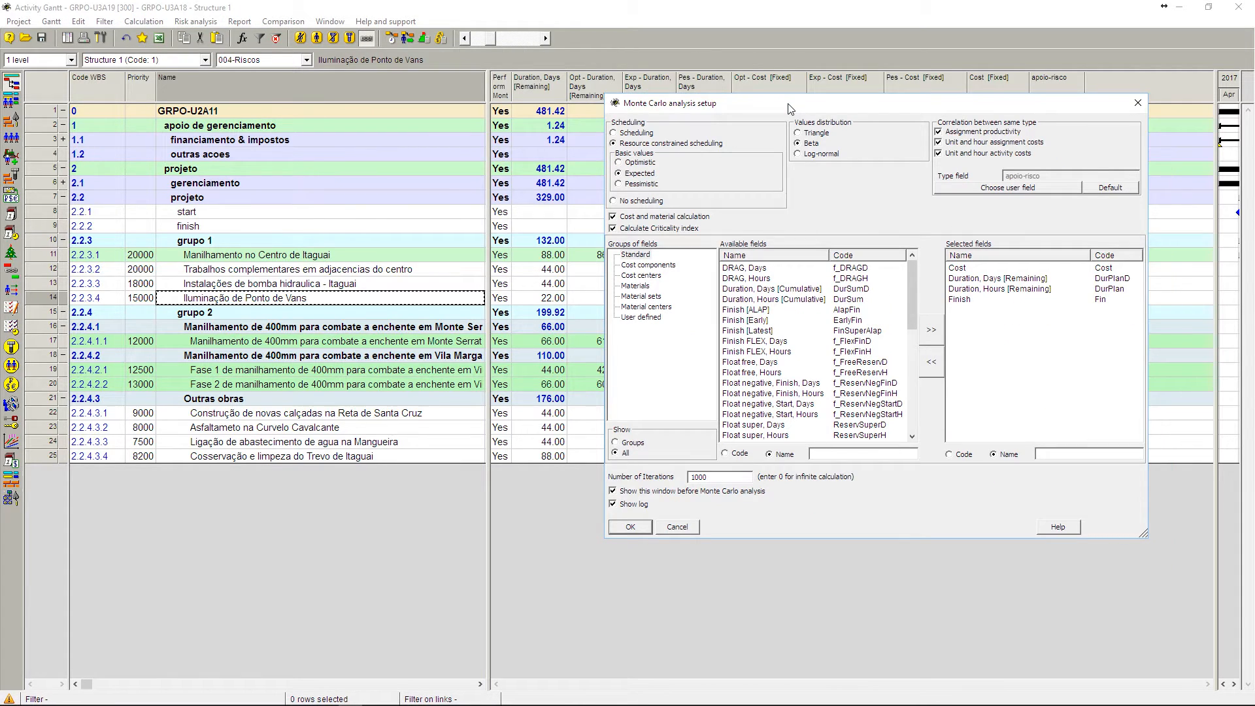
{"action": "left_click", "coordinate": [1139, 103]}
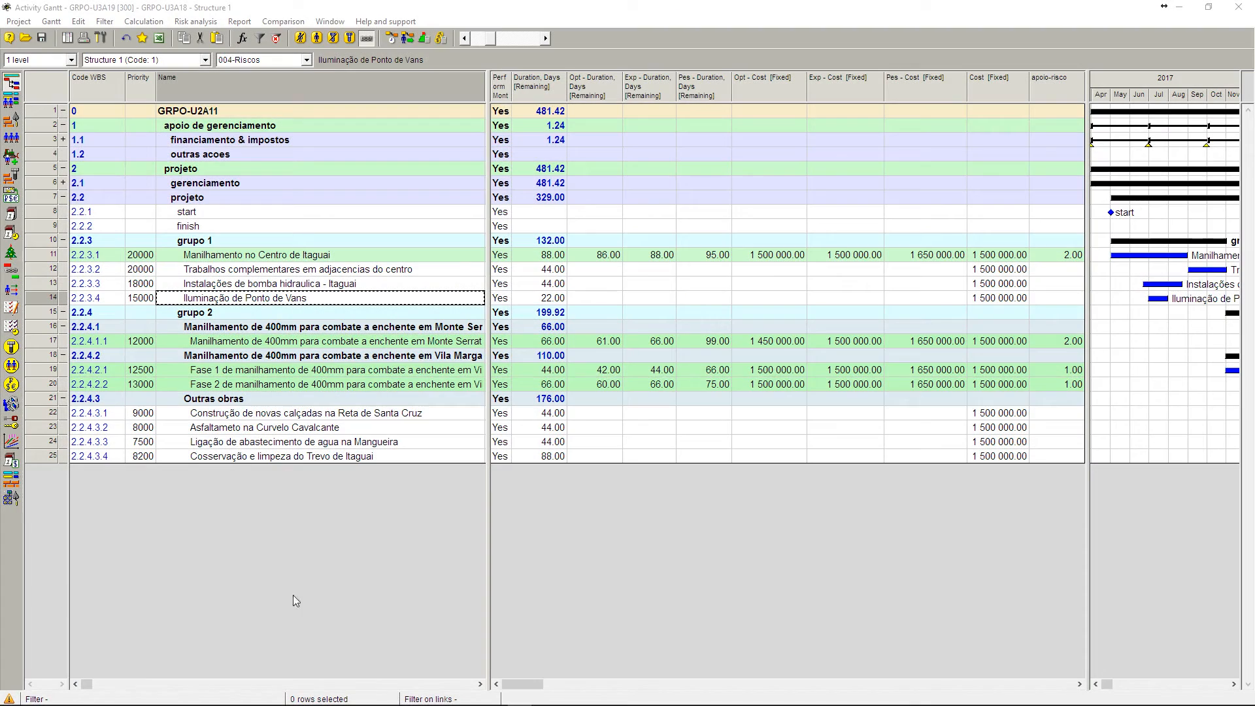
- Set Perform Monte Carlo analysis to No for GRPO-U2A11 and propagate the value downward to the whole structure
{"action": "left_click", "coordinate": [504, 96]}
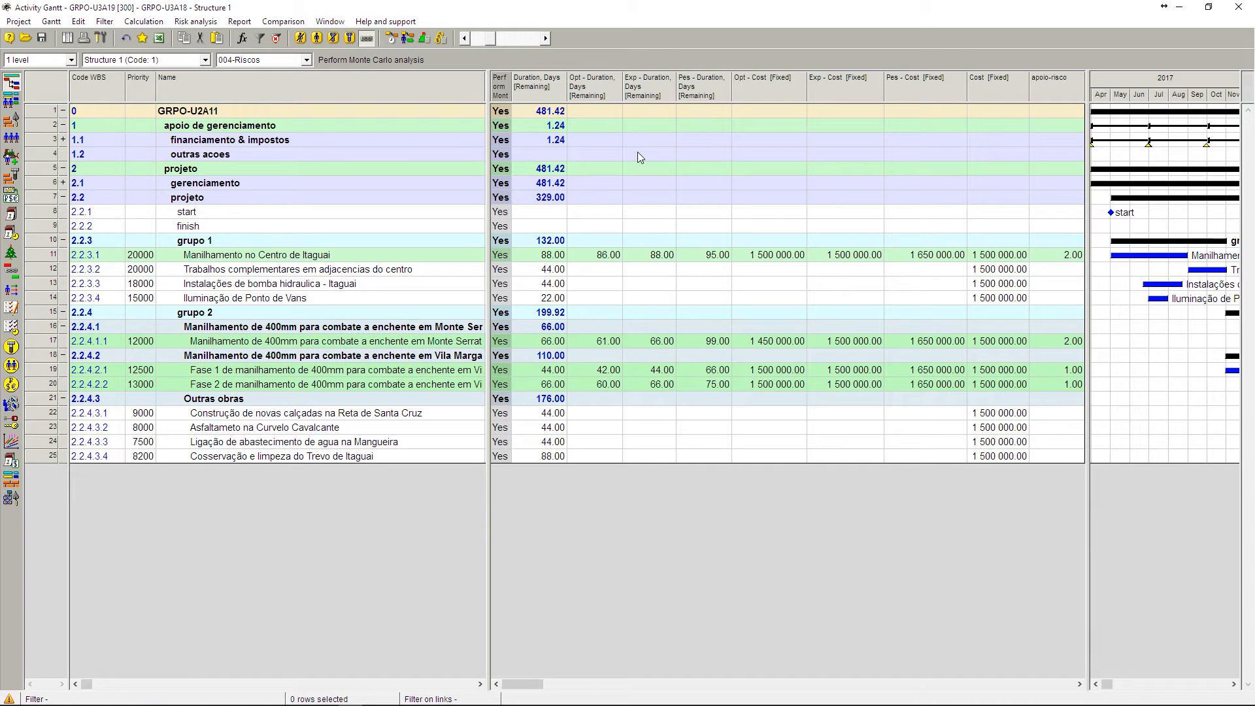
{"action": "left_click", "coordinate": [499, 112]}
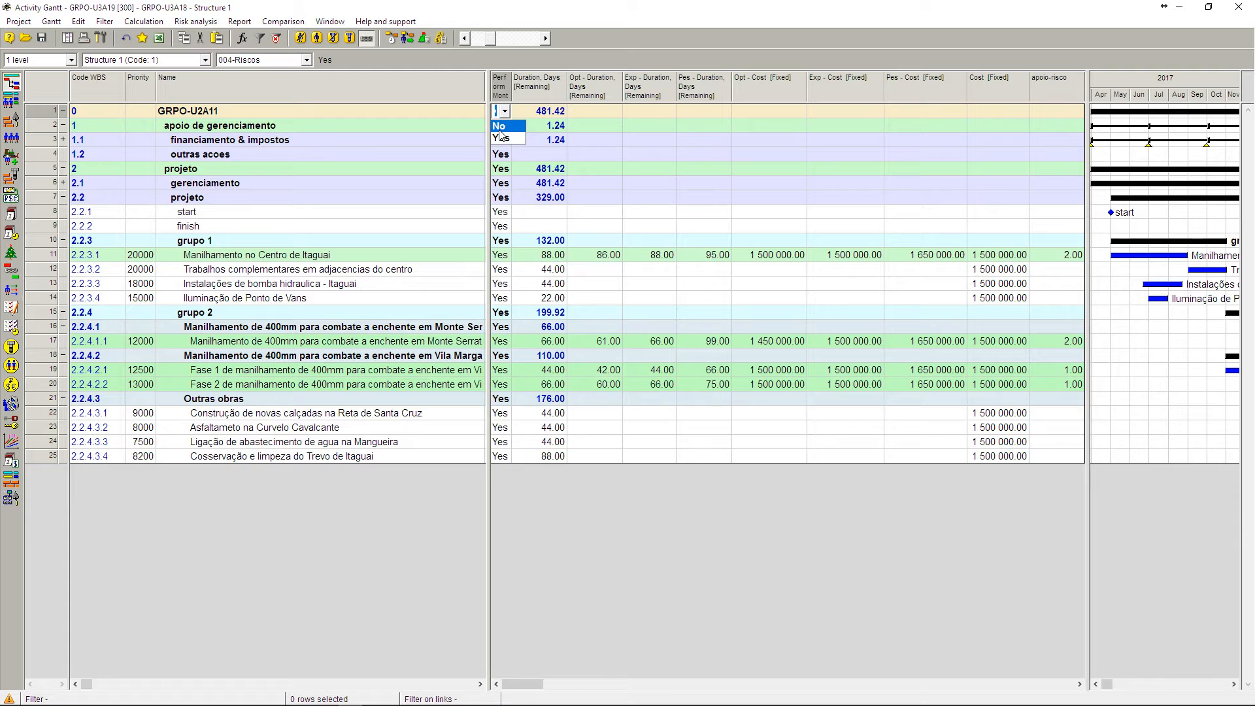
{"action": "left_click", "coordinate": [504, 125]}
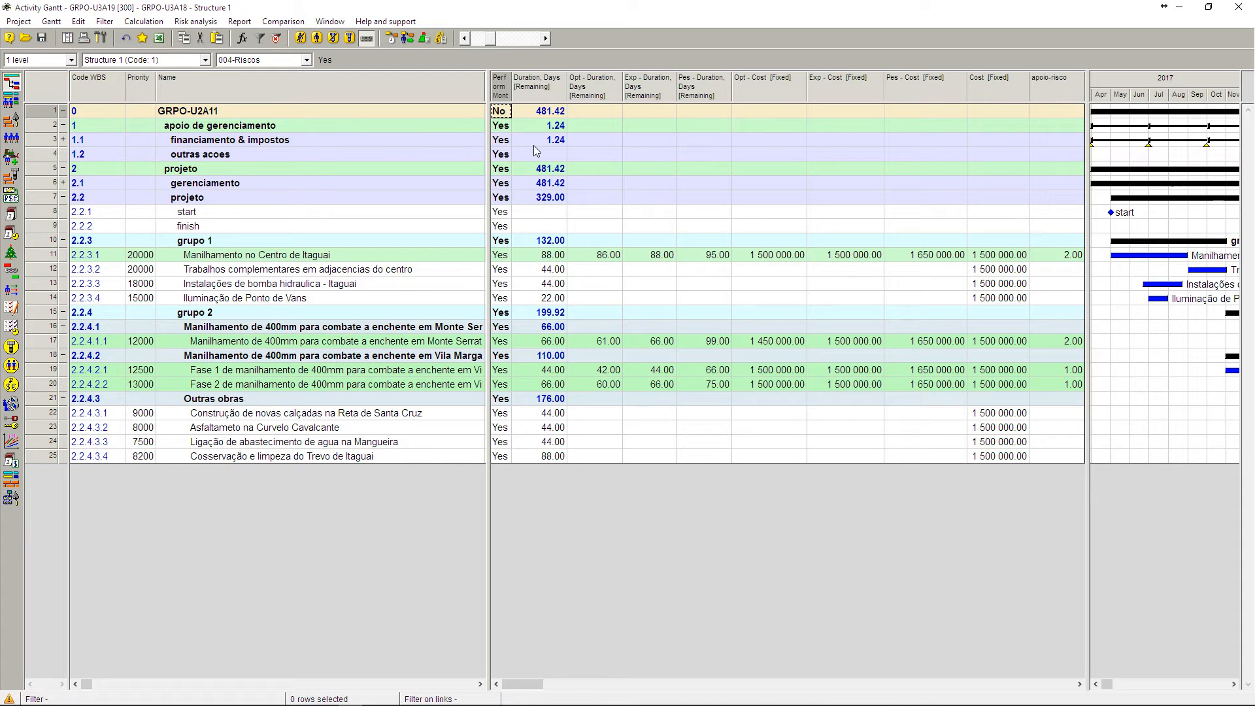
{"action": "right_click", "coordinate": [506, 116]}
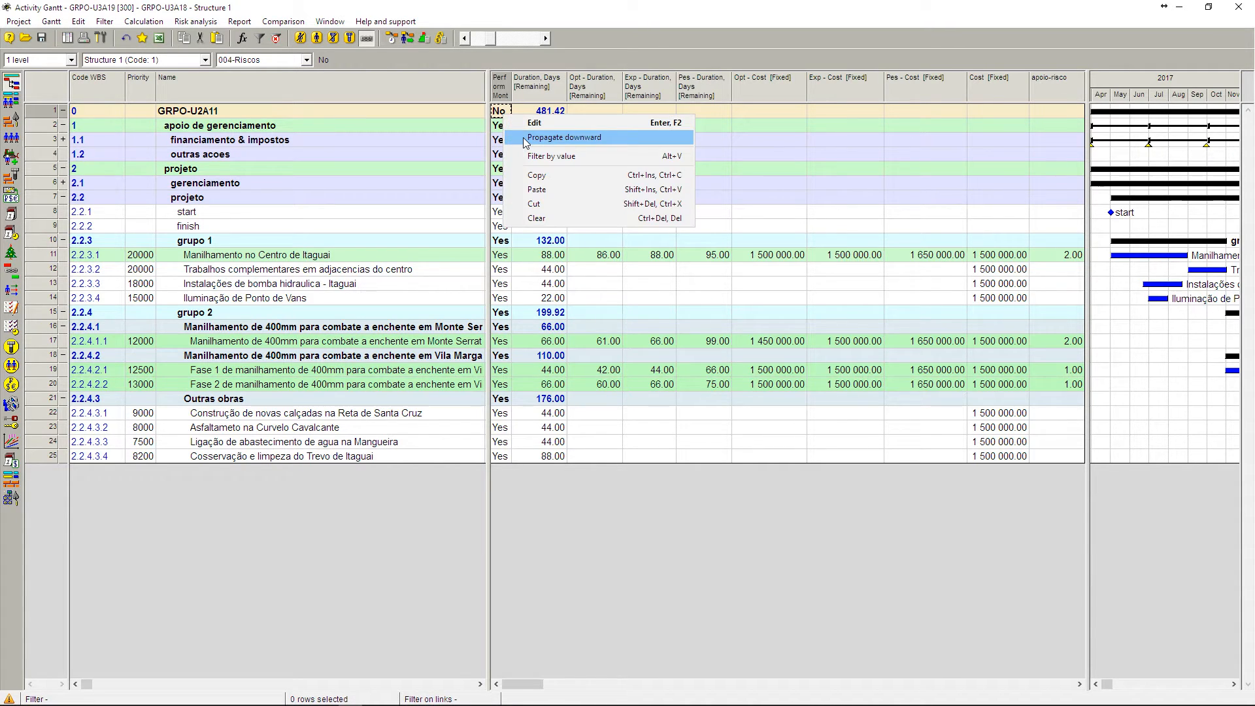
{"action": "left_click", "coordinate": [523, 137]}
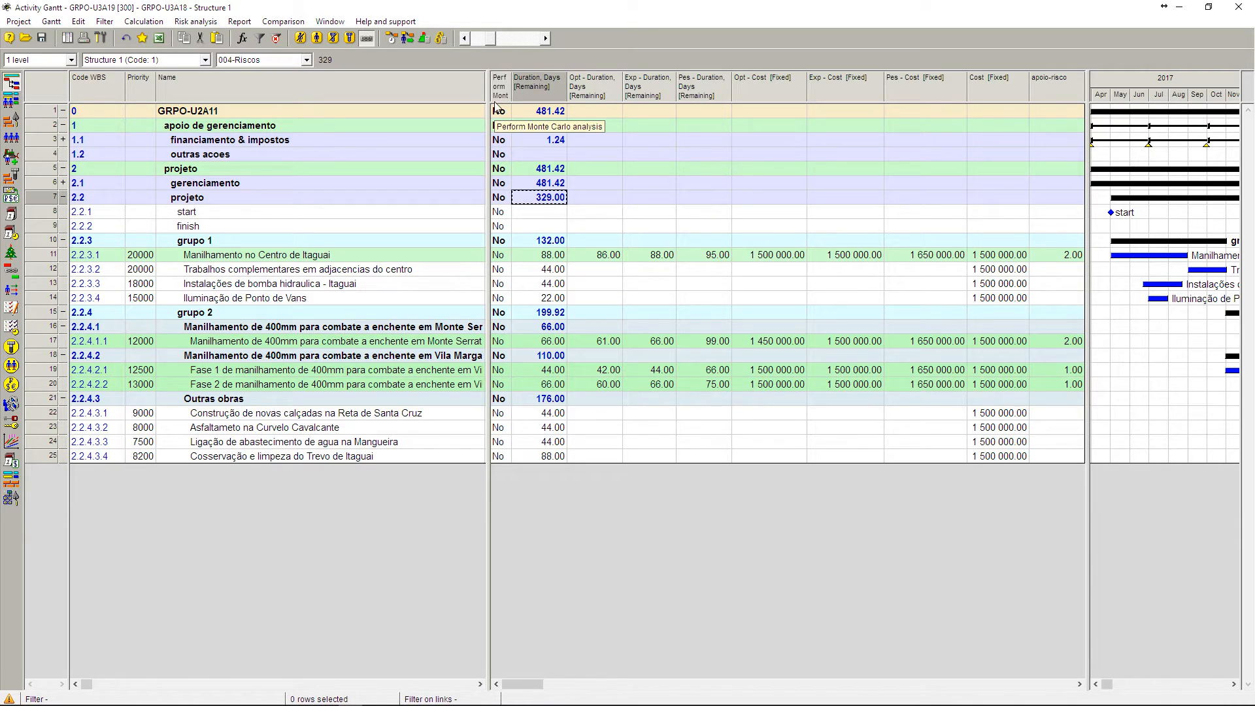
- Set Perform Monte Carlo analysis to Yes for the top-level GRPO-U2A11 row only
{"action": "left_click", "coordinate": [498, 111]}
{"action": "left_click", "coordinate": [501, 138]}
{"action": "left_click", "coordinate": [607, 160]}
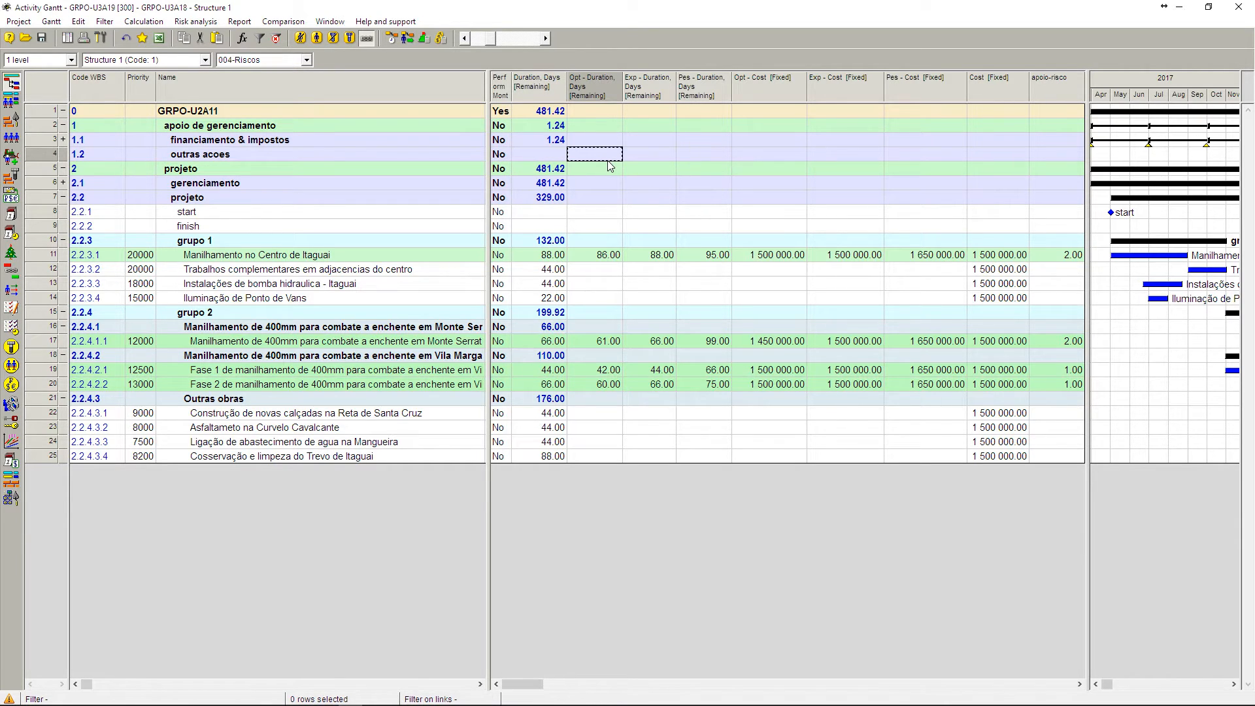
- Set Perform Monte Carlo analysis to Yes for Manilhamento no Centro de Itaguai, the Monte Serrat activity, and Fase 1 and Fase 2 of manilhamento
{"action": "left_click", "coordinate": [503, 255]}
{"action": "left_click", "coordinate": [502, 282]}
{"action": "left_click", "coordinate": [505, 342]}
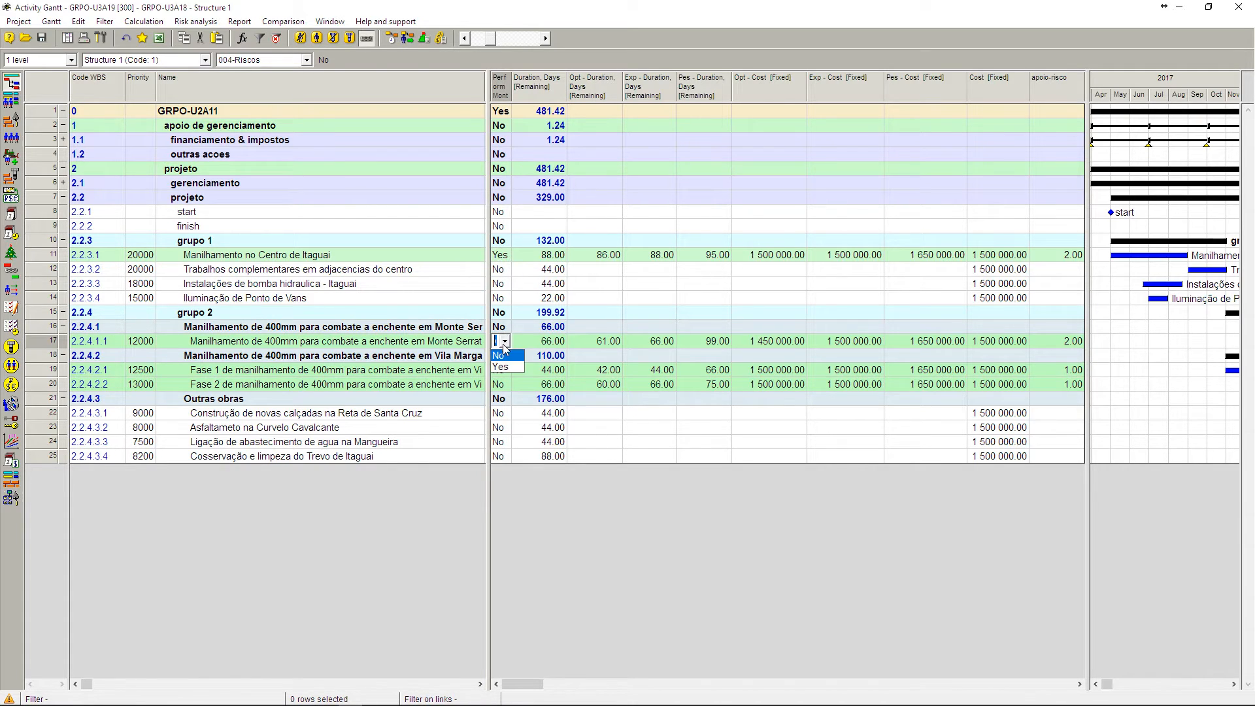
{"action": "left_click", "coordinate": [500, 367]}
{"action": "left_click", "coordinate": [505, 370]}
{"action": "left_click", "coordinate": [514, 397]}
{"action": "left_click", "coordinate": [506, 384]}
{"action": "left_click", "coordinate": [502, 410]}
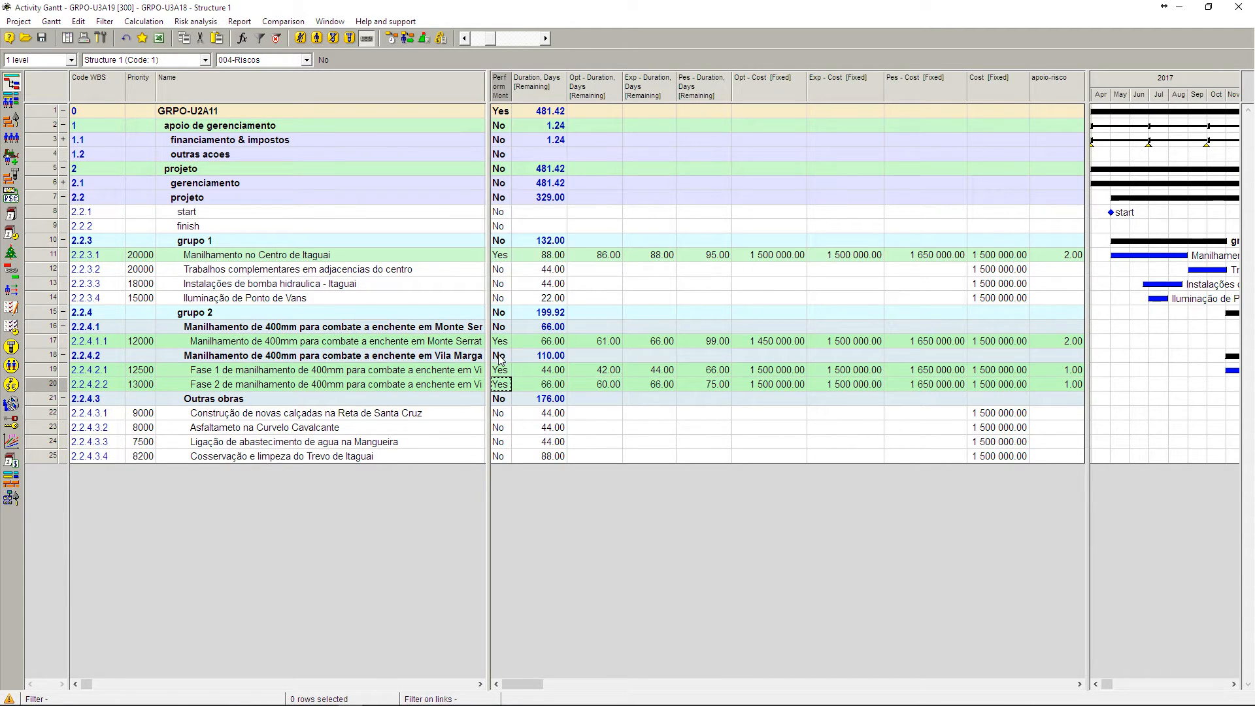
- Set Perform Monte Carlo analysis to Yes for summary phases 2.2.4.2 and 2.2.4.1 and for grupo 2
{"action": "left_click", "coordinate": [500, 358]}
{"action": "left_click", "coordinate": [503, 383]}
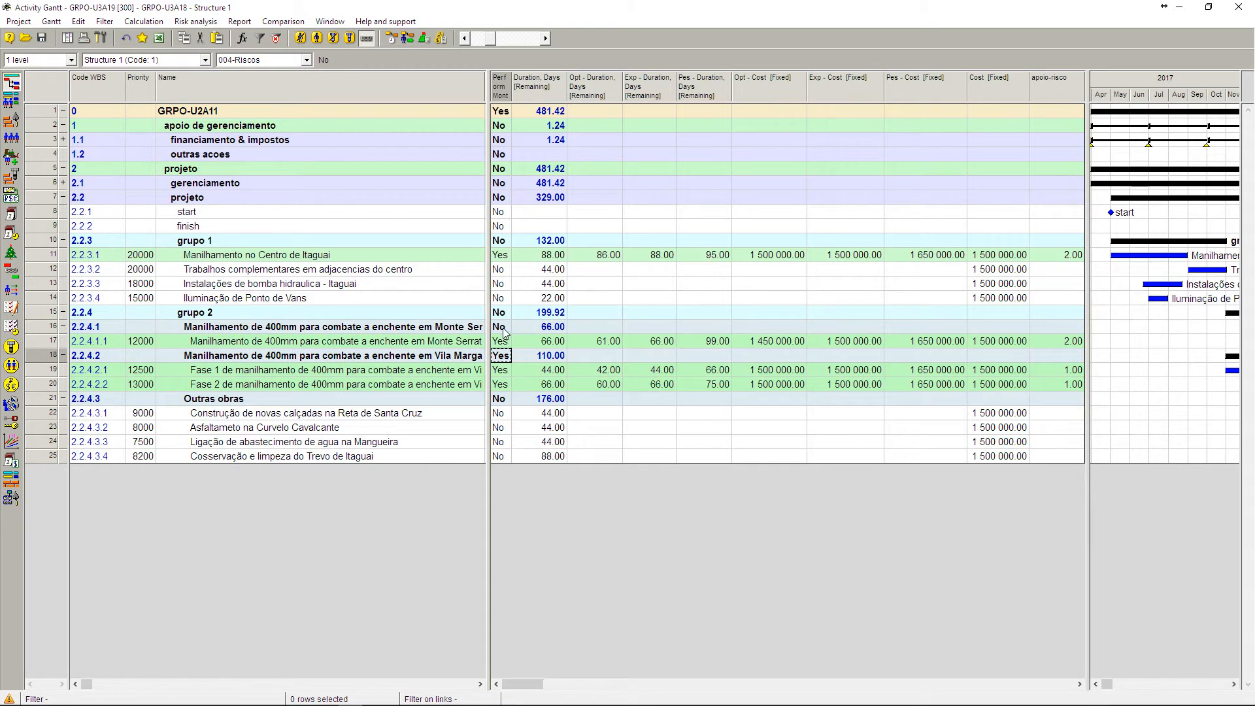
{"action": "left_click", "coordinate": [503, 328]}
{"action": "left_click", "coordinate": [510, 356]}
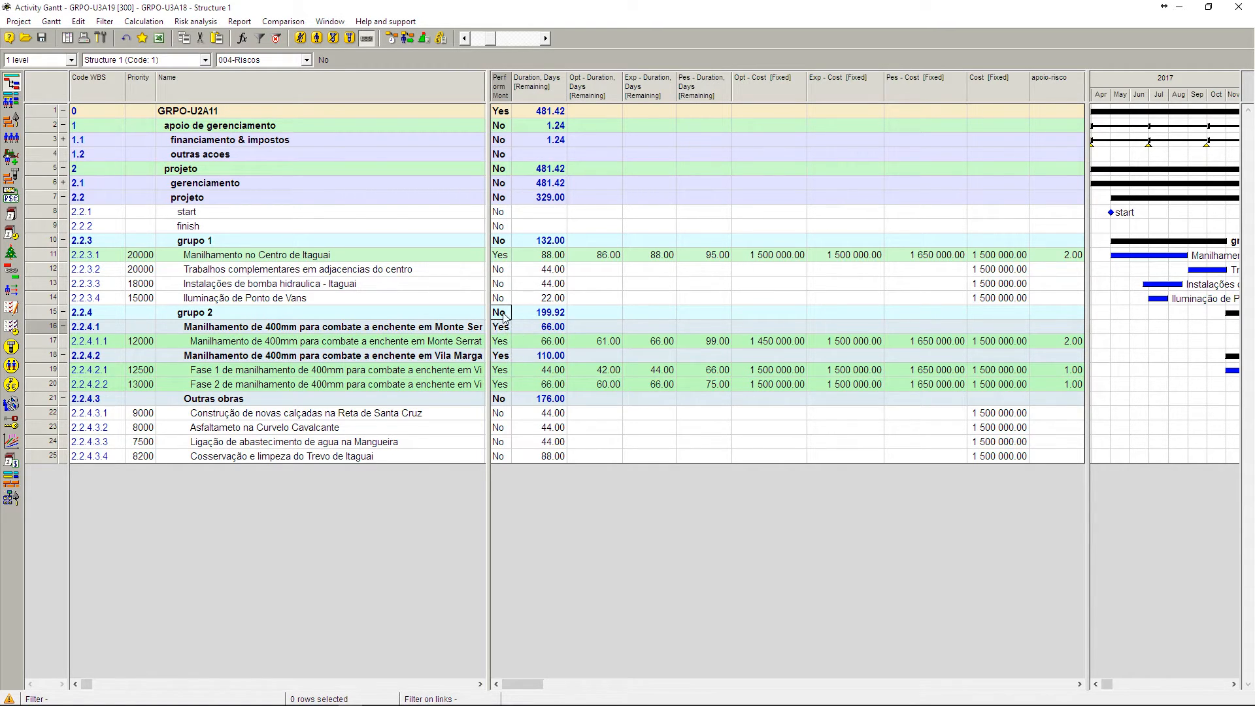
{"action": "left_click", "coordinate": [506, 313]}
{"action": "left_click", "coordinate": [509, 339]}
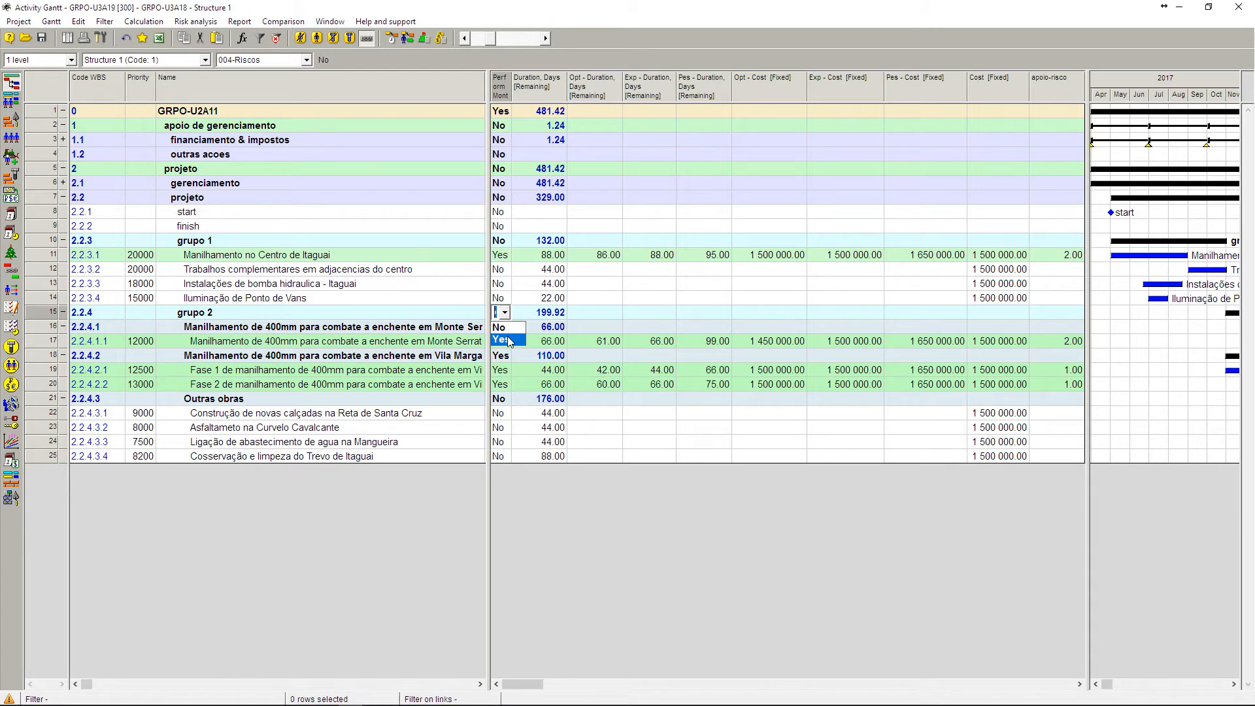
- Set Perform Monte Carlo analysis to Yes for the grupo 1 phase
{"action": "left_click", "coordinate": [504, 247]}
{"action": "left_click", "coordinate": [504, 255]}
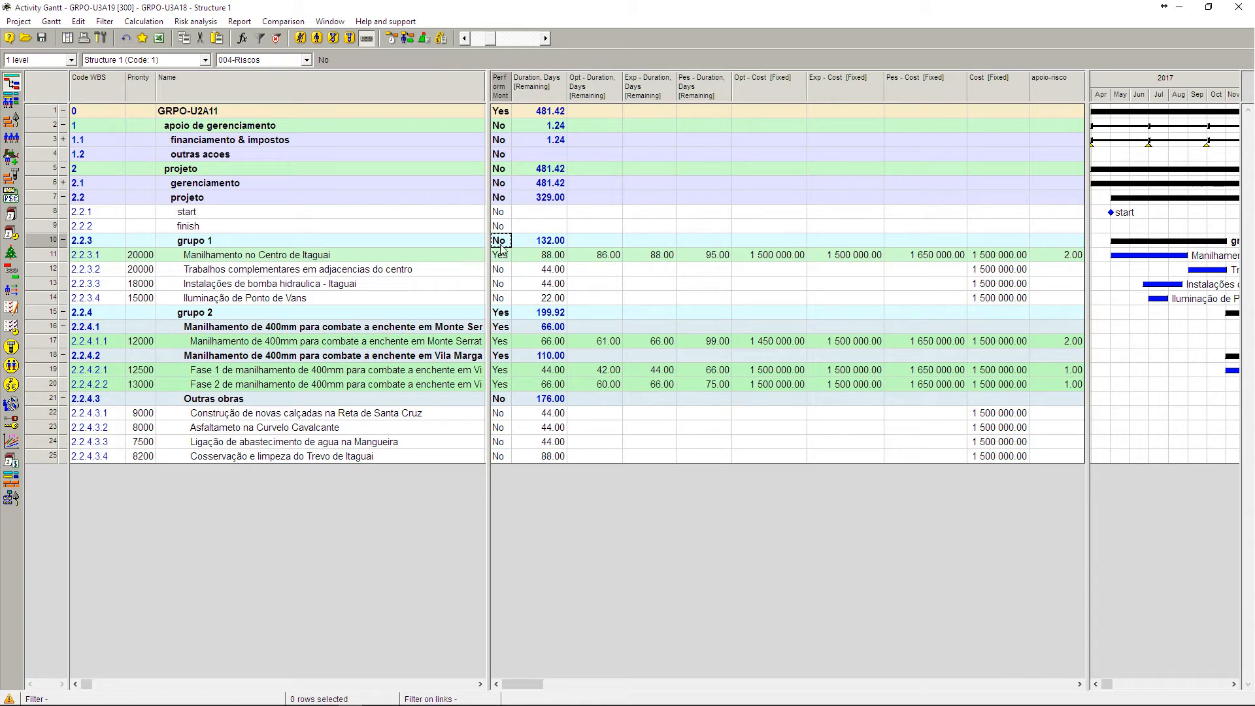
{"action": "left_click", "coordinate": [502, 249]}
{"action": "left_click", "coordinate": [513, 270]}
- Collapse phase 2.2 projeto, expand financiamento & impostos, and select the Exp fixed costs of imposto trimestre 01 through 08
{"action": "left_click", "coordinate": [64, 197]}
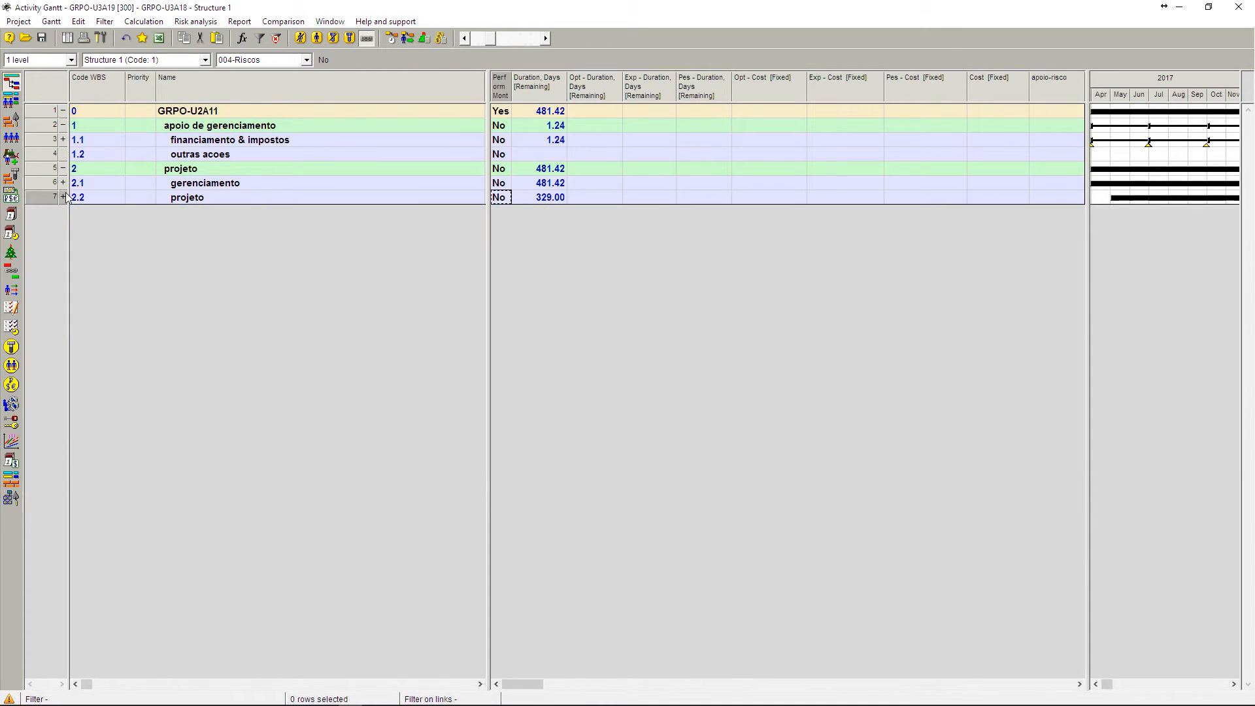
{"action": "left_click", "coordinate": [63, 140]}
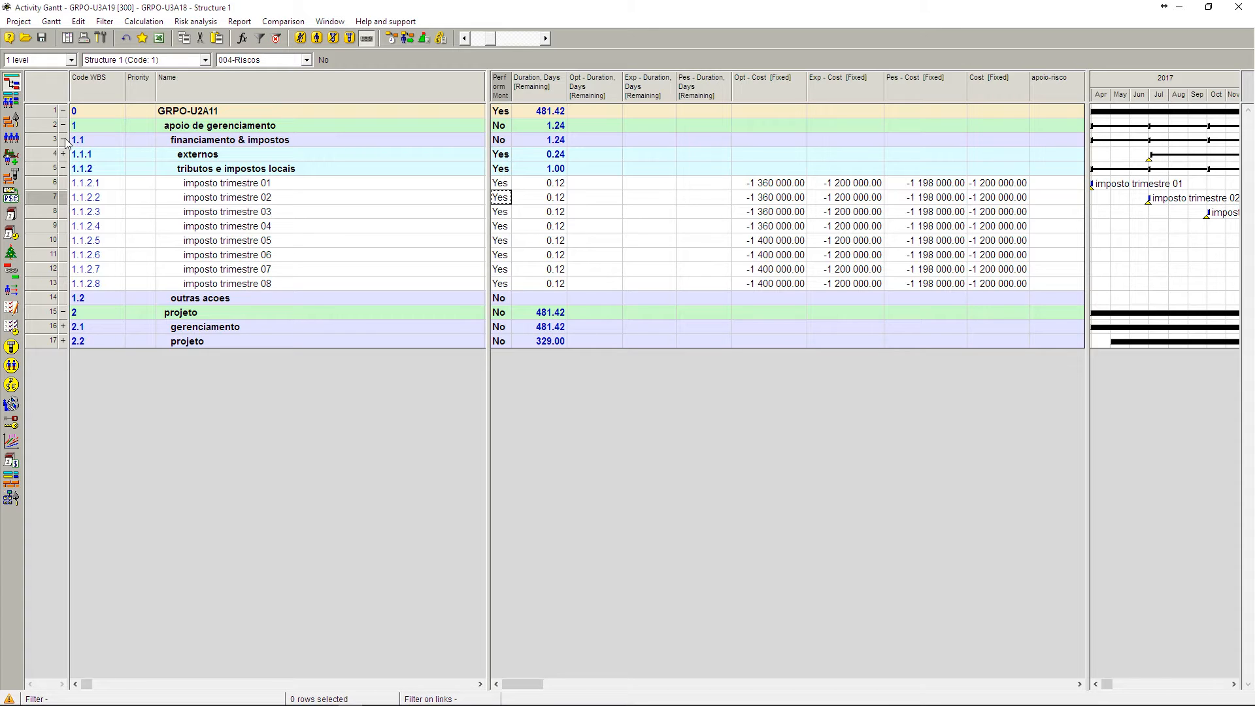
{"action": "left_click", "coordinate": [855, 187]}
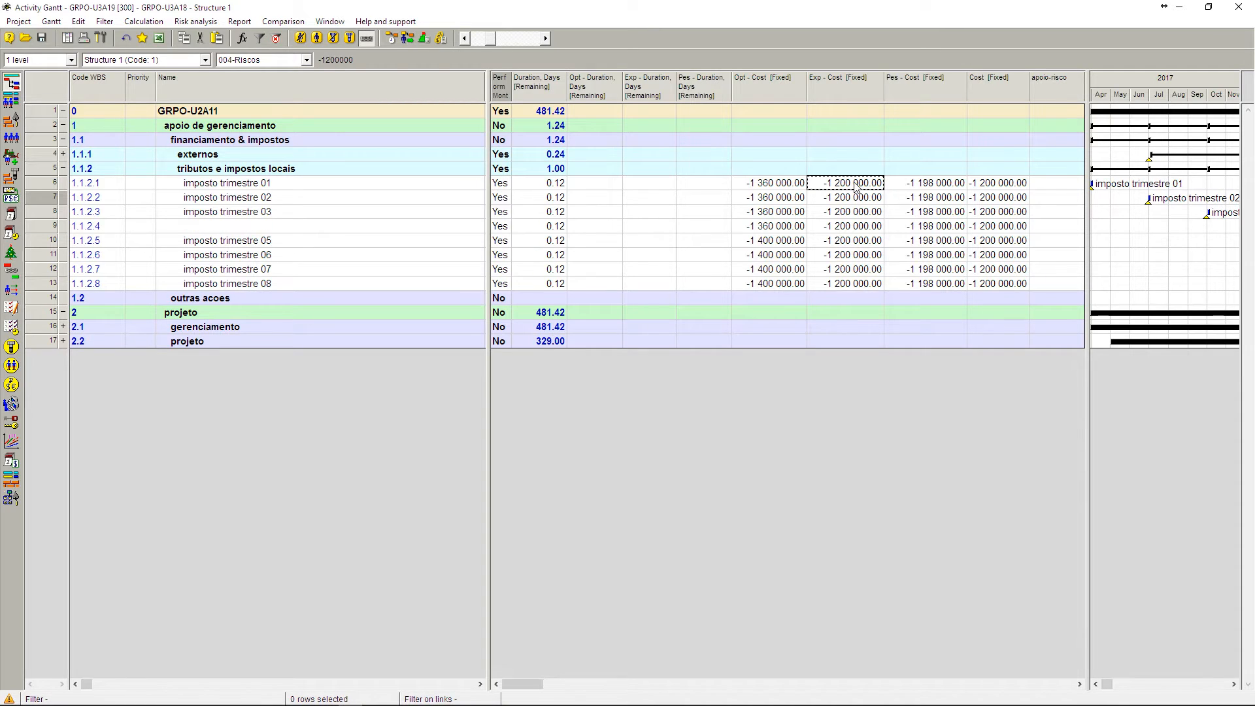
{"action": "left_click", "coordinate": [856, 287], "text": "shift"}
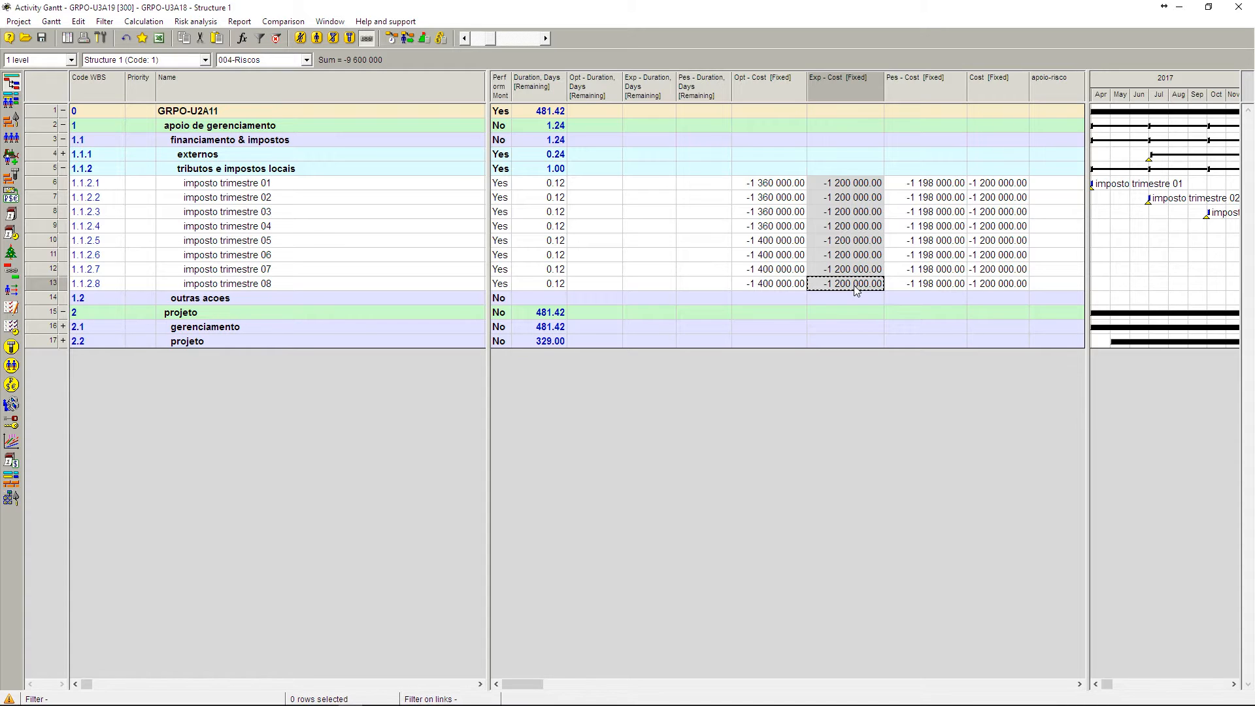
- Examine the optimistic, expected and pessimistic fixed costs of imposto trimestre 01 through 08, including the sum of each group
{"action": "left_click", "coordinate": [804, 185]}
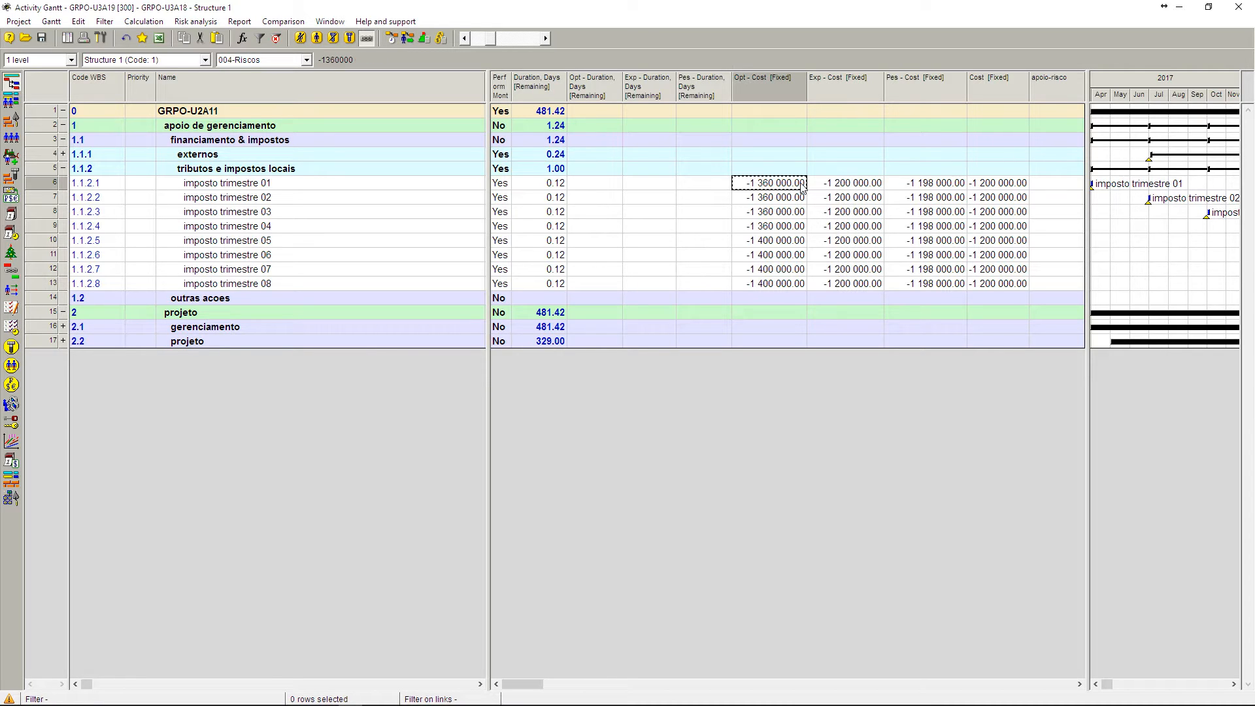
{"action": "left_click", "coordinate": [771, 229], "text": "shift"}
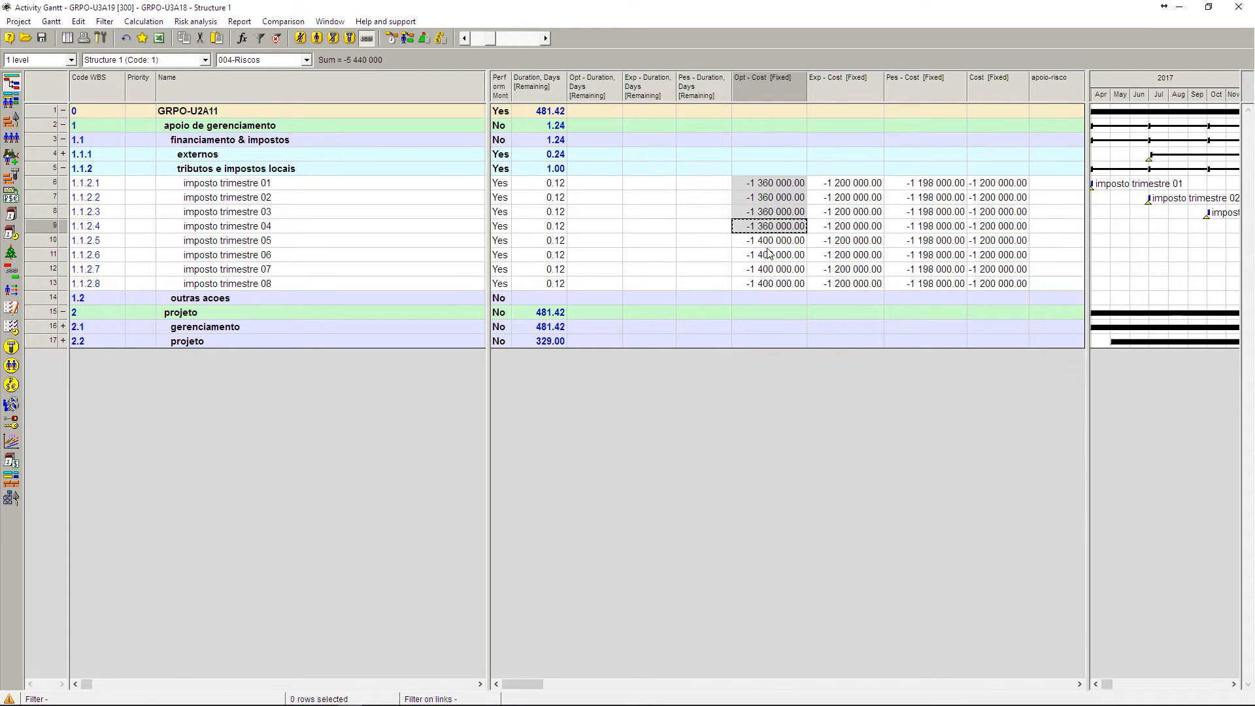
{"action": "left_click", "coordinate": [769, 243]}
{"action": "left_click", "coordinate": [769, 284], "text": "shift"}
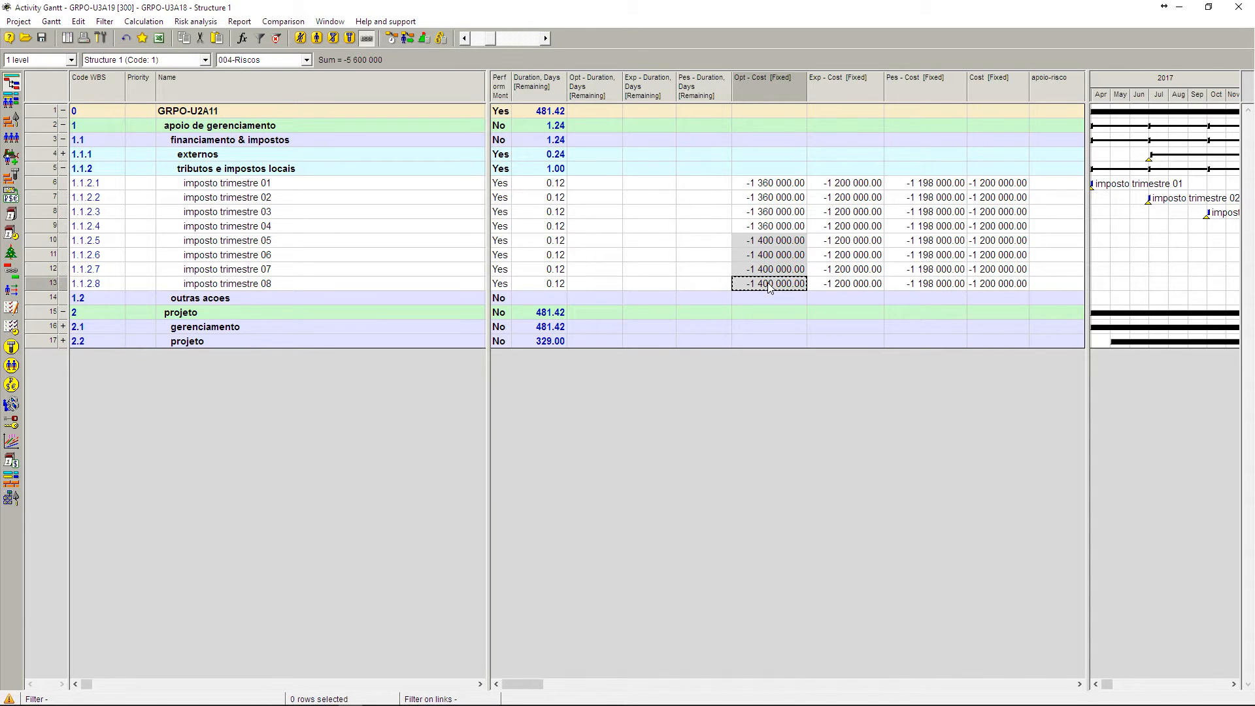
{"action": "left_click", "coordinate": [850, 185]}
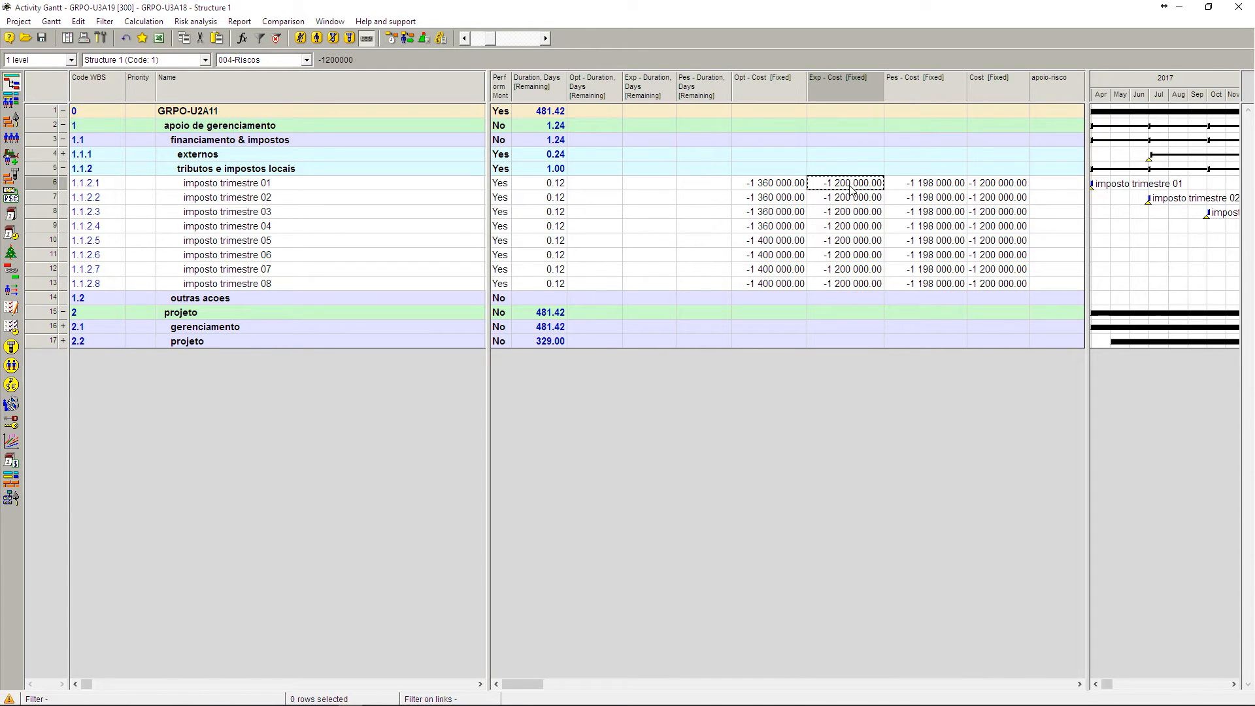
{"action": "left_click", "coordinate": [865, 284], "text": "shift"}
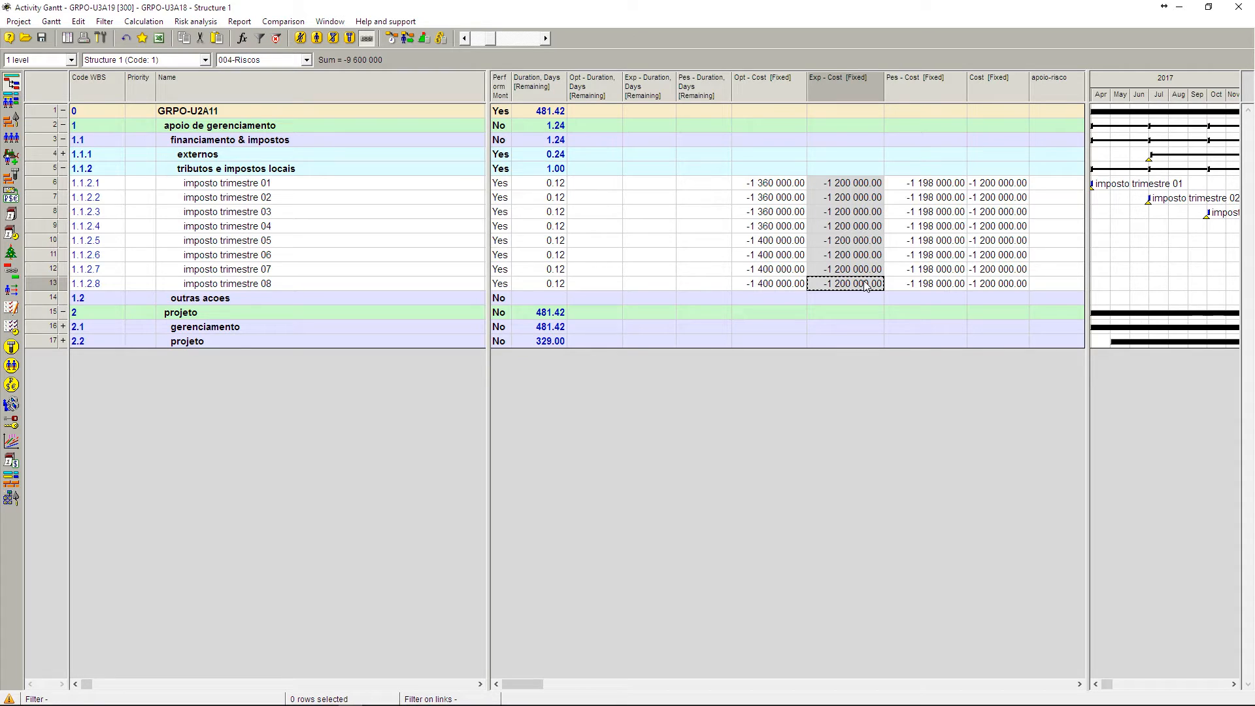
{"action": "left_click", "coordinate": [917, 186]}
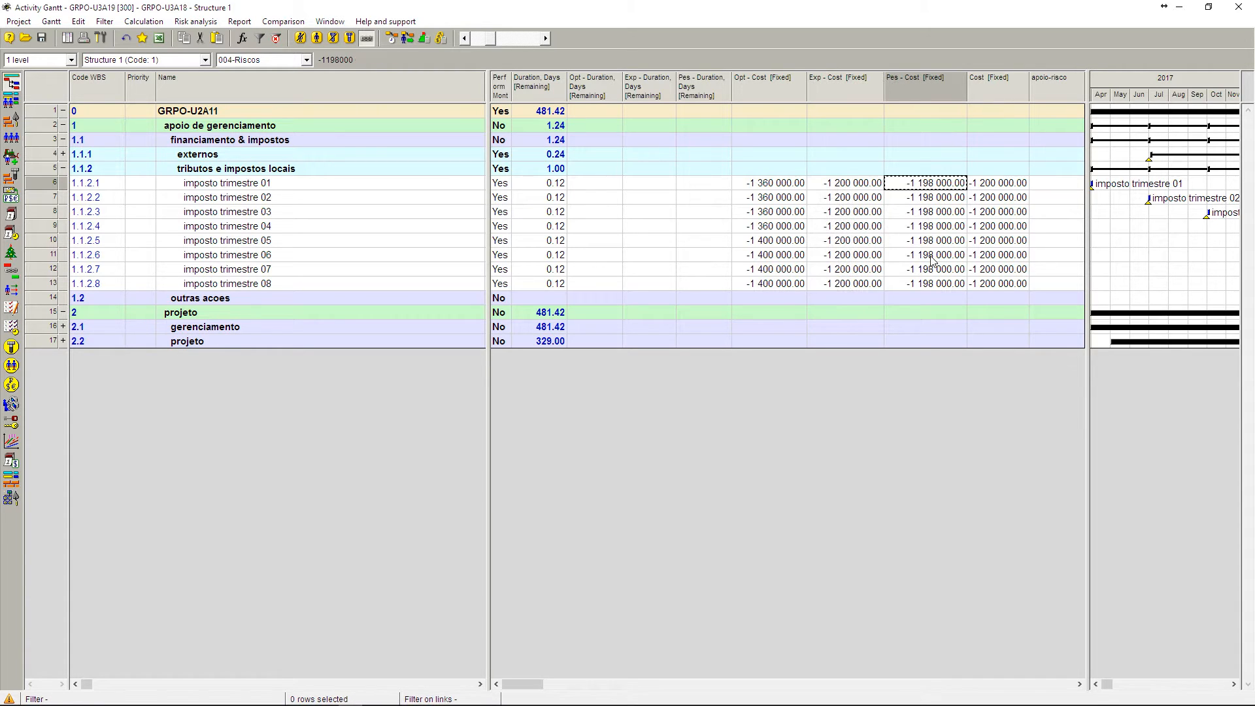
{"action": "left_click", "coordinate": [934, 284], "text": "shift"}
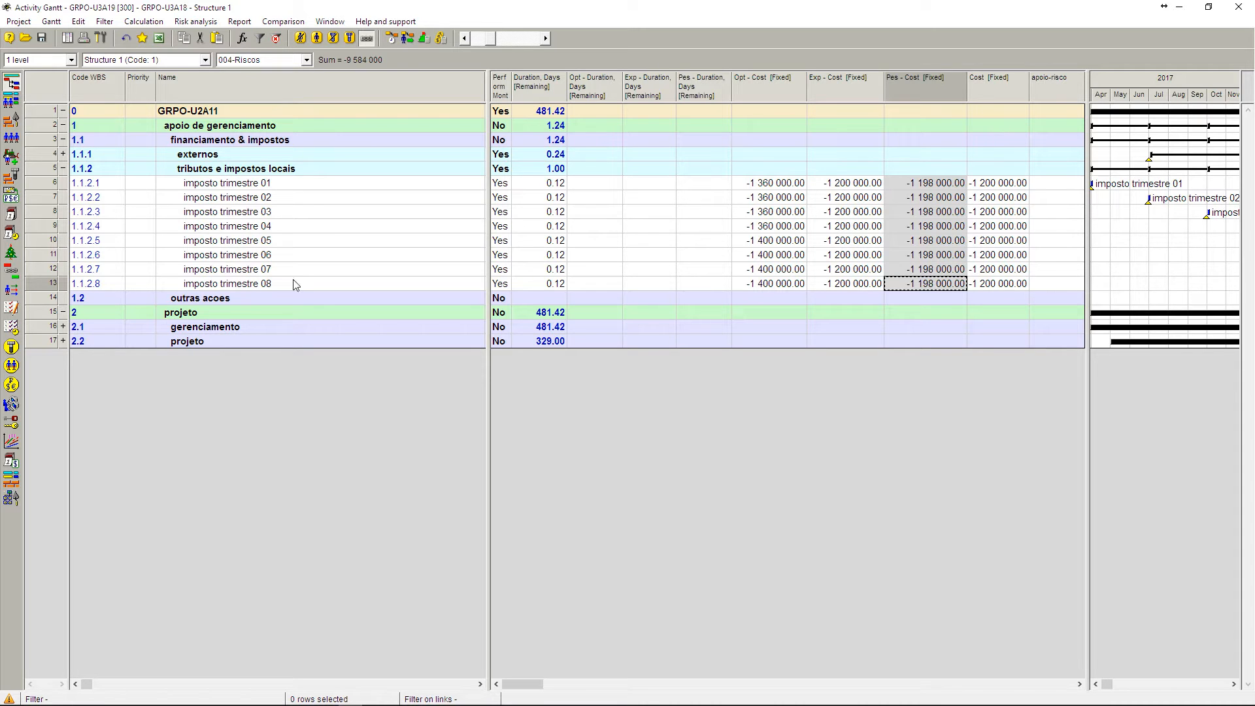
- Expand the externos phase and check the optimistic, expected and pessimistic fixed costs of verba estadual
{"action": "left_click", "coordinate": [63, 154]}
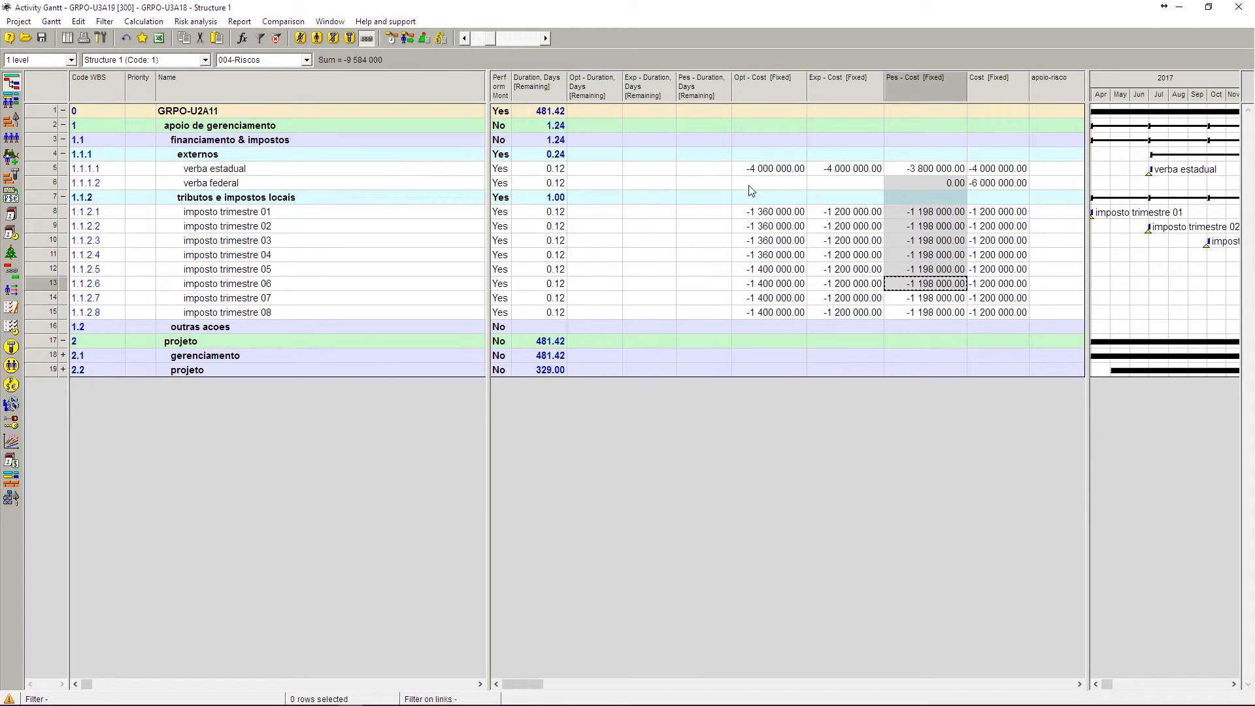
{"action": "left_click", "coordinate": [793, 170]}
{"action": "left_click", "coordinate": [847, 172]}
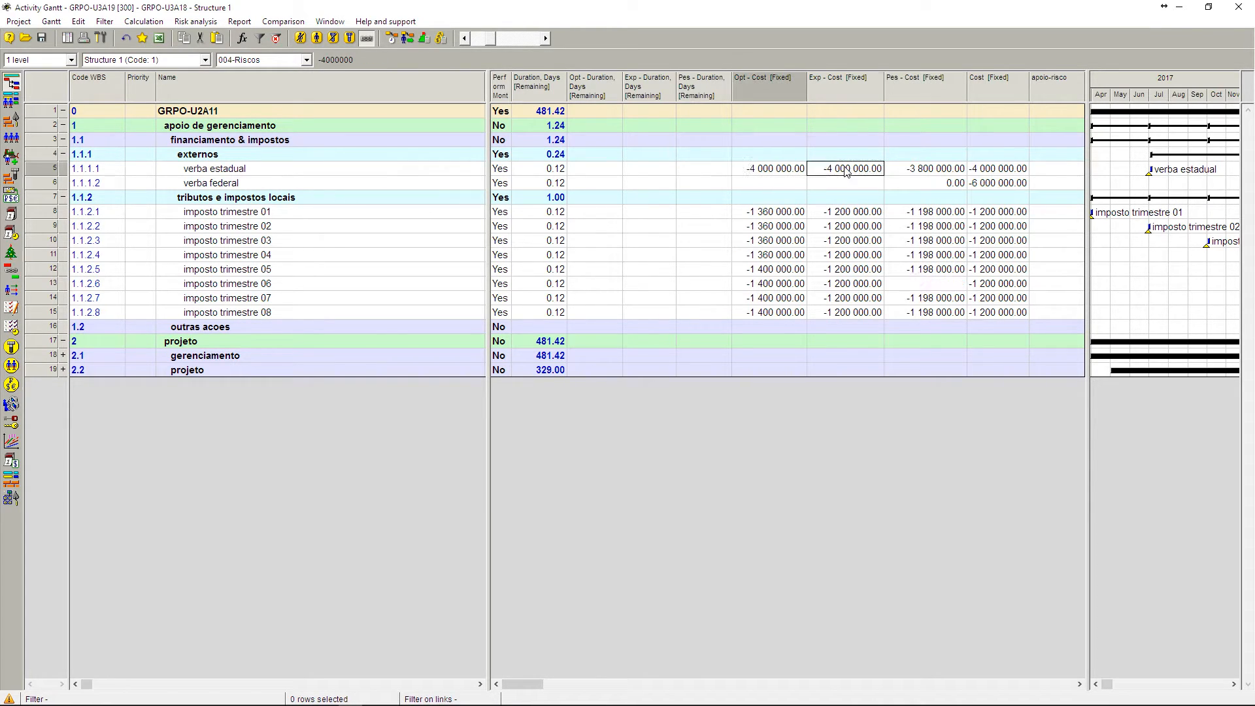
{"action": "left_click", "coordinate": [917, 171]}
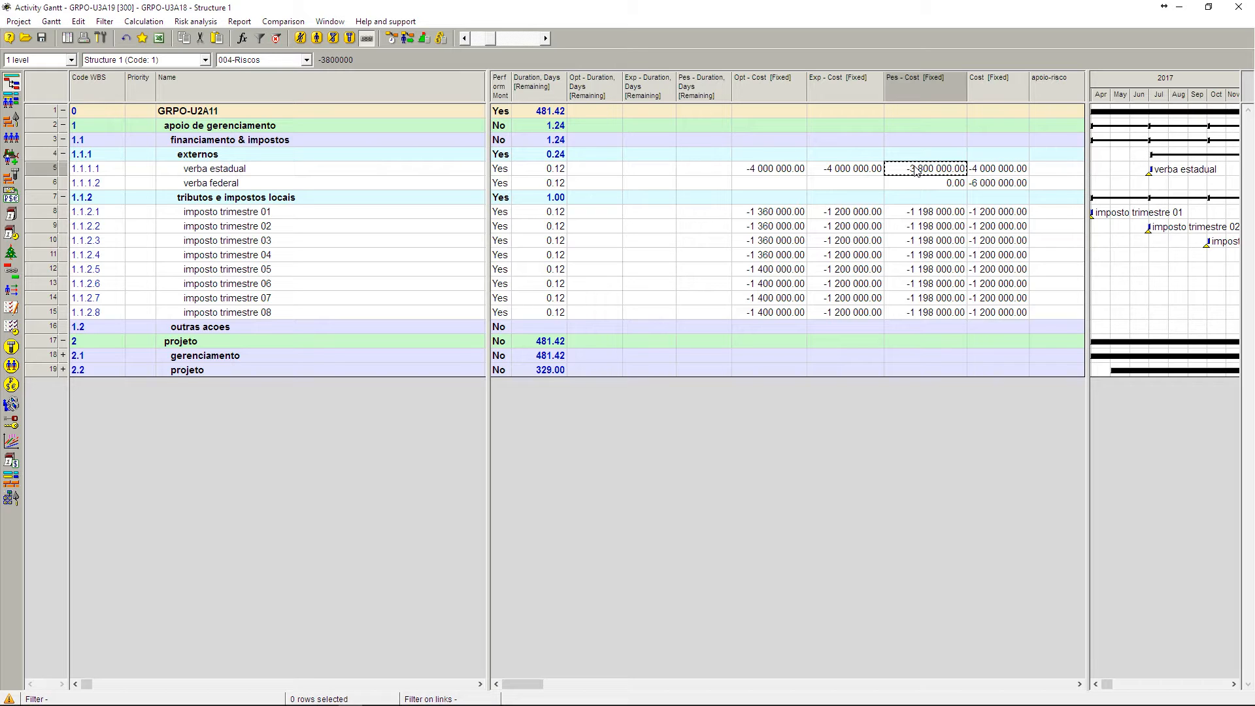
- Fill the apoio-risco values of imposto trimestre 01 through 08 with 3
{"action": "left_click", "coordinate": [1064, 210]}
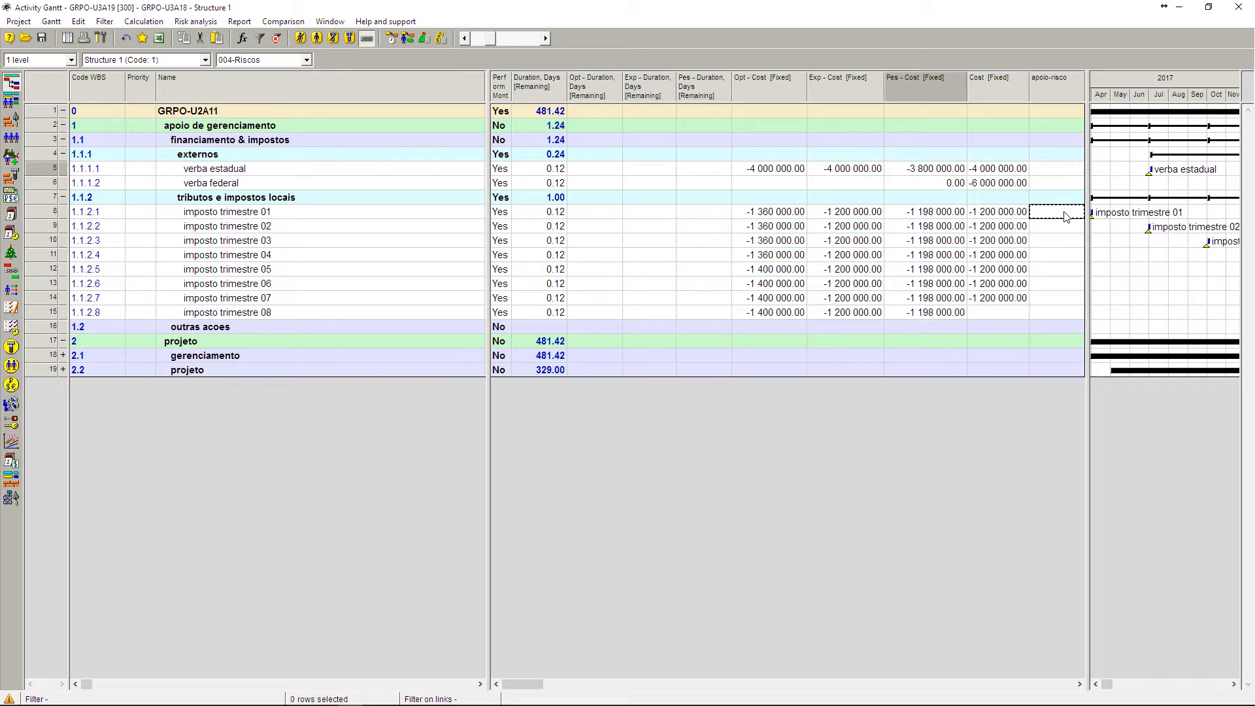
{"action": "left_click", "coordinate": [1072, 313], "text": "shift"}
{"action": "right_click", "coordinate": [1073, 317]}
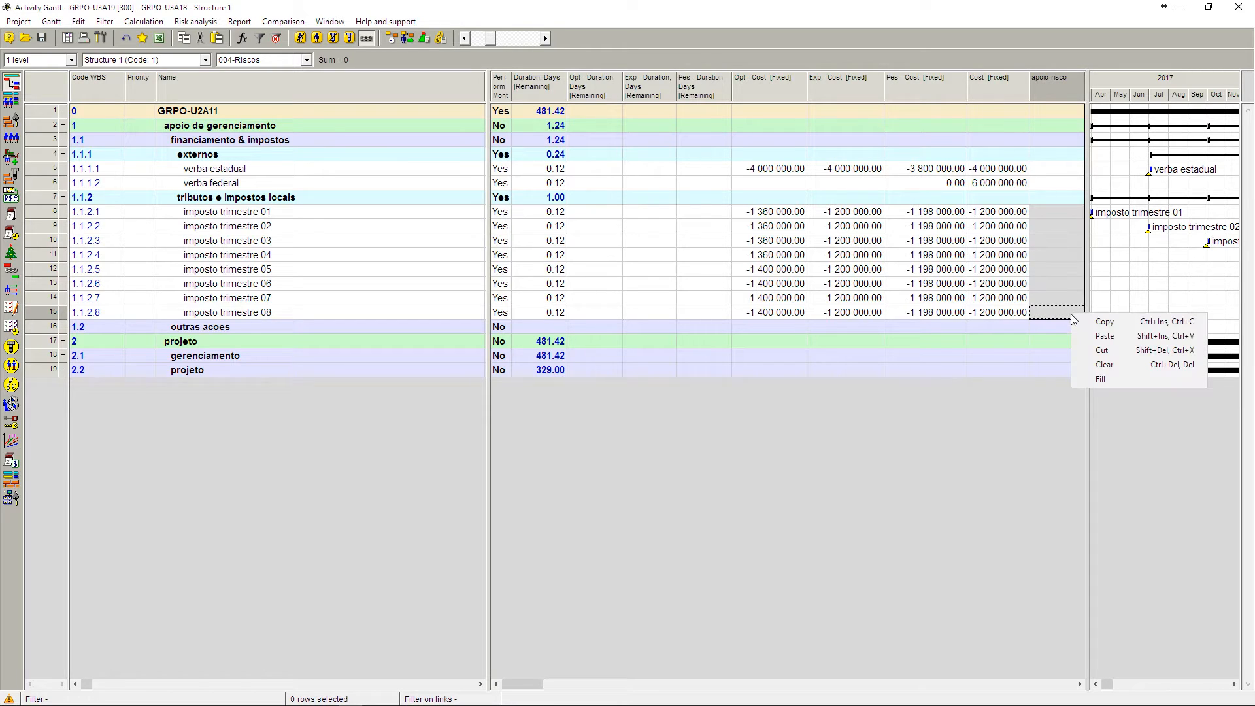
{"action": "left_click", "coordinate": [1096, 384]}
{"action": "type", "text": "1"}
{"action": "left_click", "coordinate": [752, 357]}
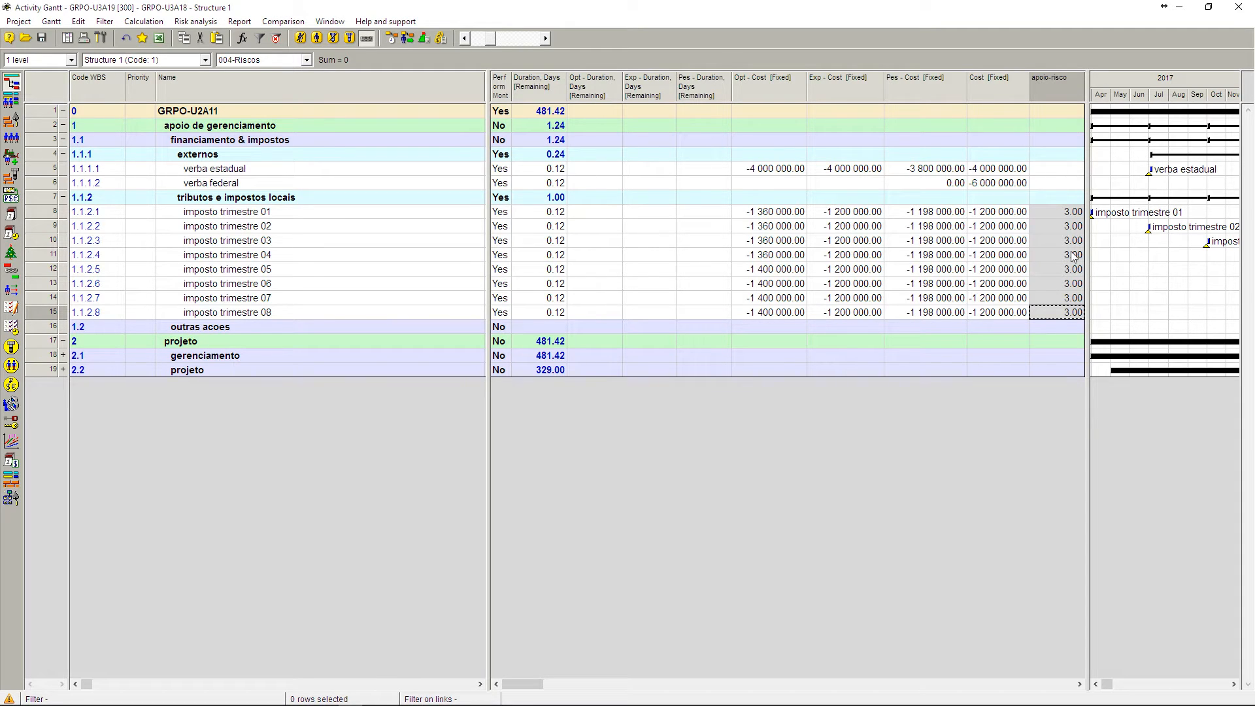
- Clear the apoio-risco values of imposto trimestre 01 through 08
{"action": "left_click", "coordinate": [1058, 214]}
{"action": "left_click", "coordinate": [1072, 311], "text": "shift"}
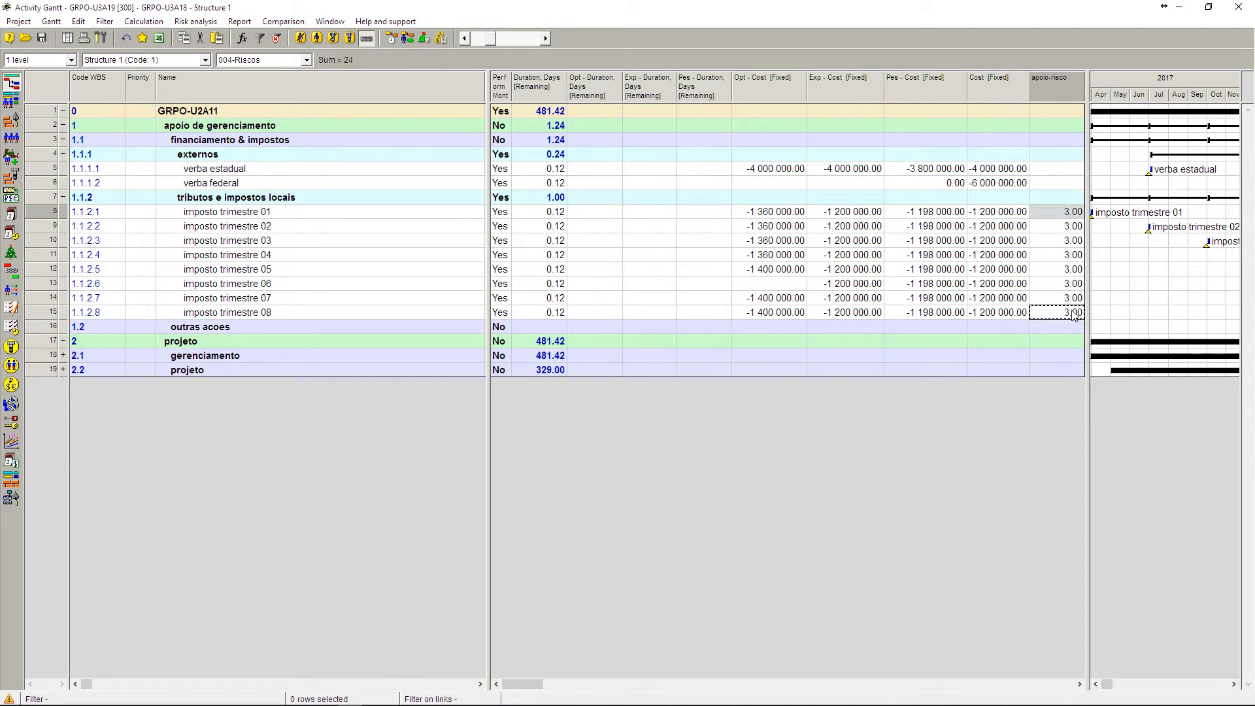
{"action": "right_click", "coordinate": [1074, 316]}
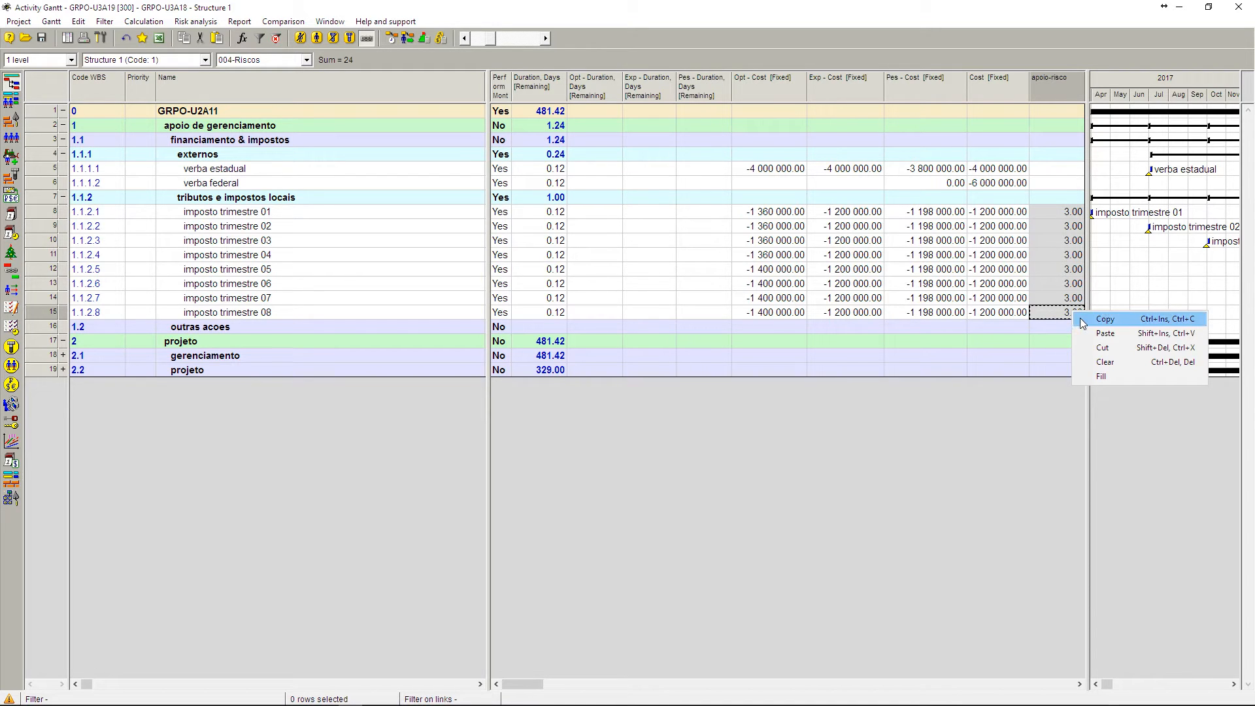
{"action": "left_click", "coordinate": [1096, 360]}
{"action": "left_click", "coordinate": [1052, 284]}
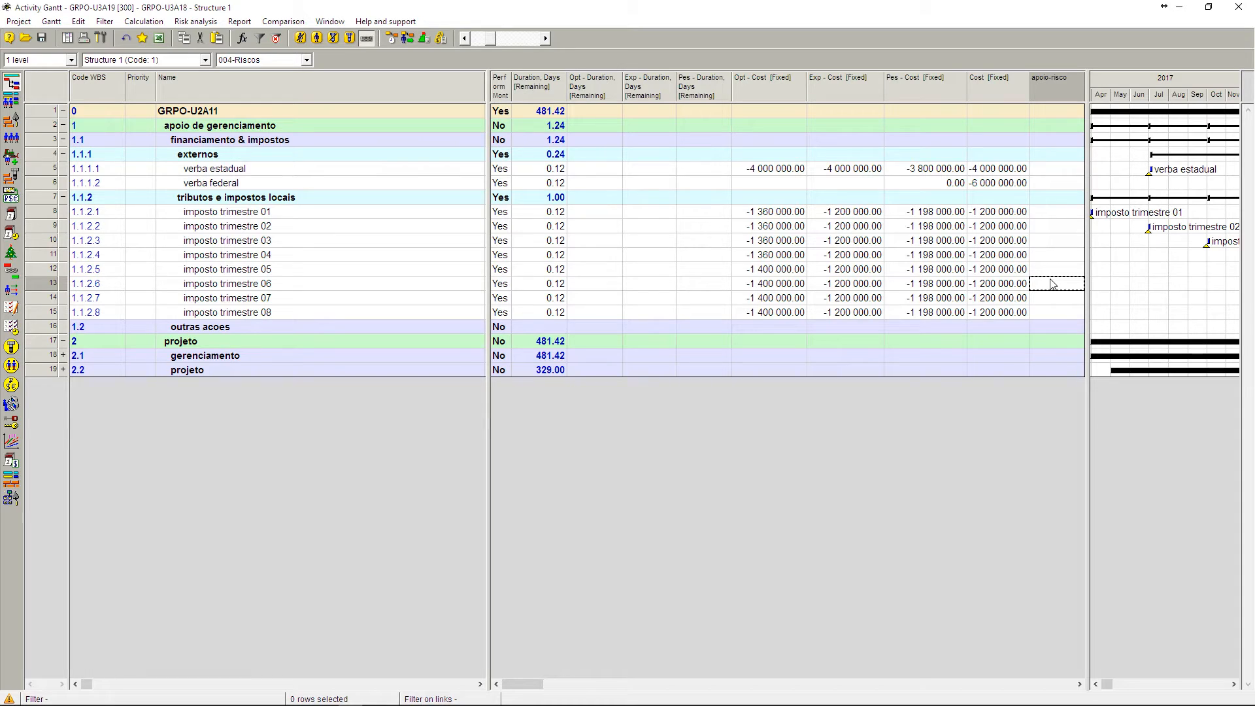
- Check the apoio-risco cells of imposto trimestre 01 to 04, imposto trimestre 05 to 08, and verba estadual
{"action": "left_click", "coordinate": [1055, 212]}
{"action": "left_click", "coordinate": [1059, 256], "text": "shift"}
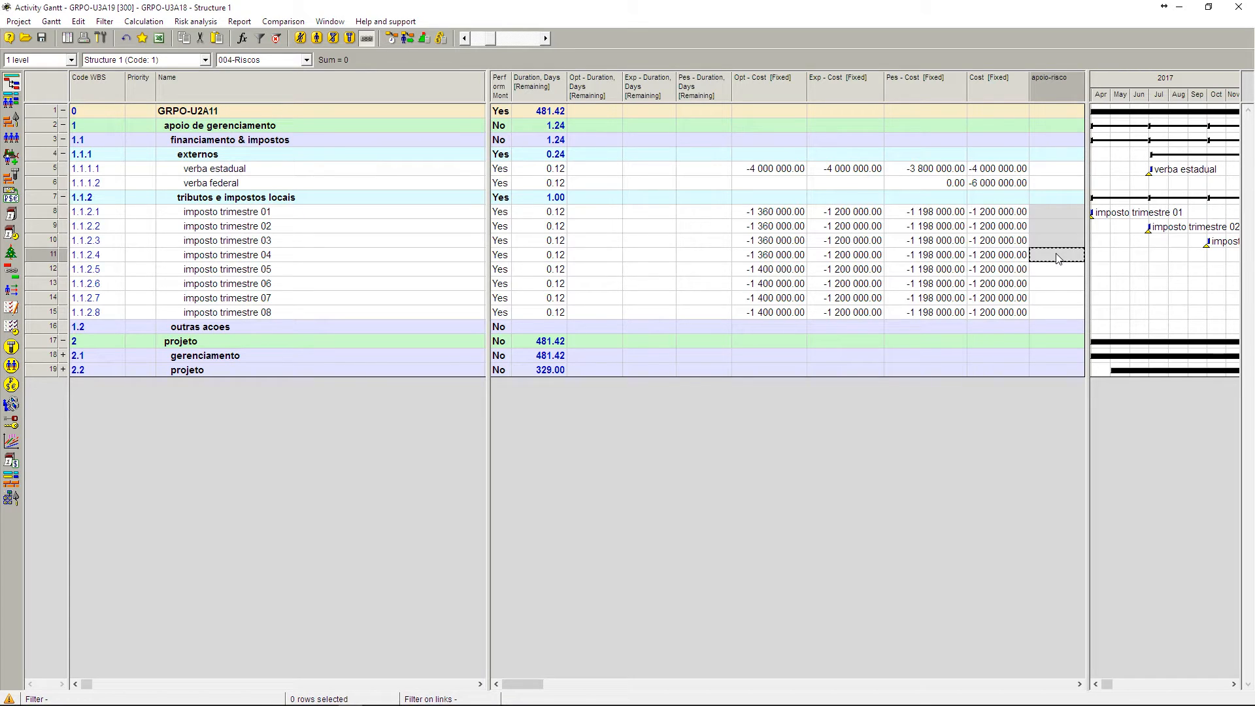
{"action": "left_click", "coordinate": [1060, 270]}
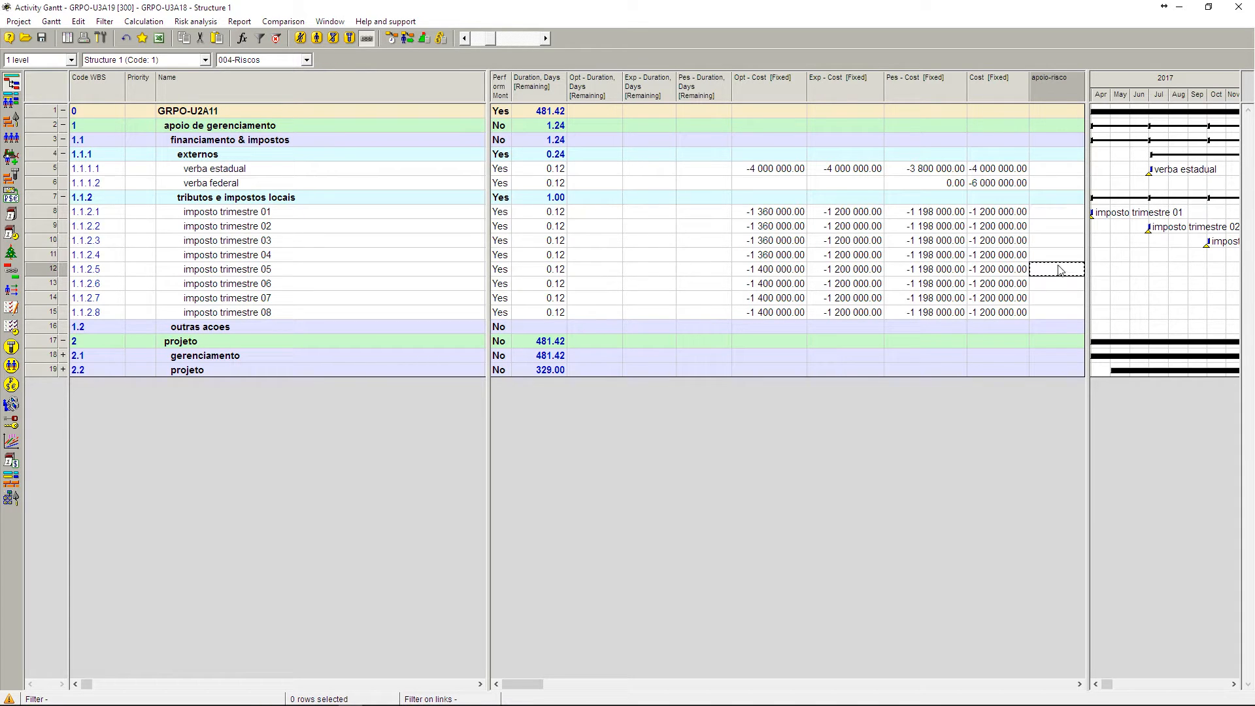
{"action": "left_click", "coordinate": [1060, 312], "text": "shift"}
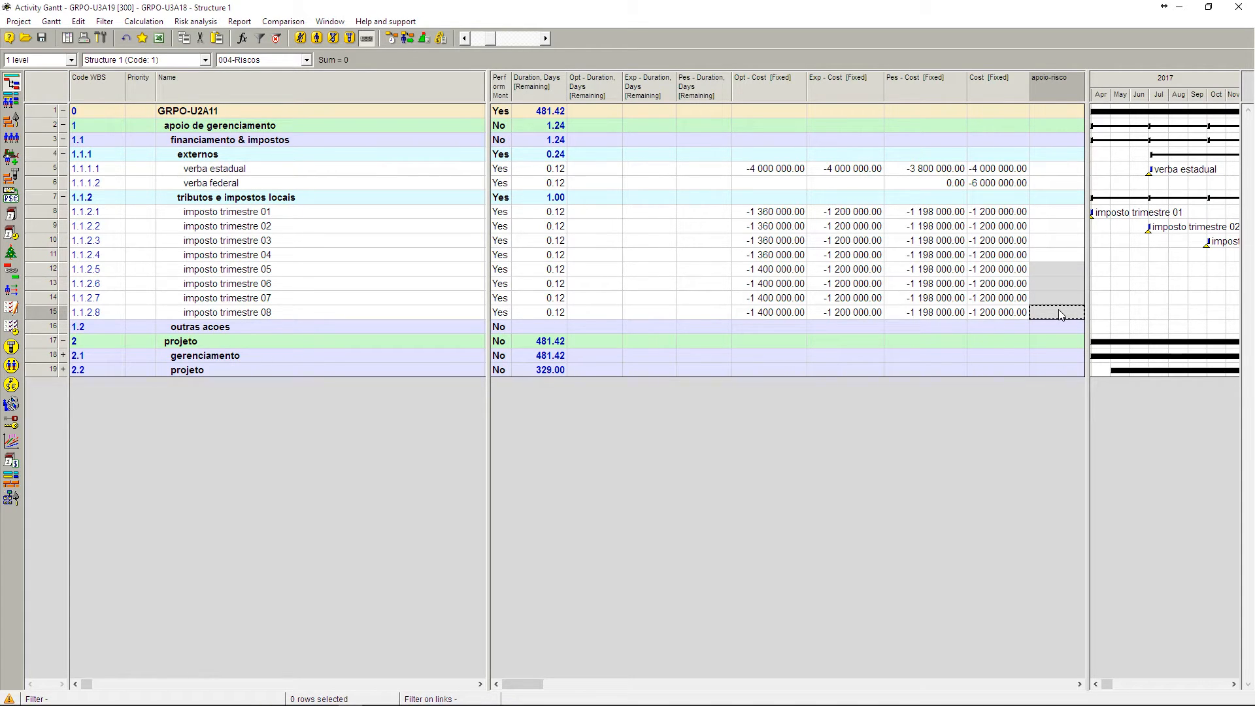
{"action": "left_click", "coordinate": [1049, 170]}
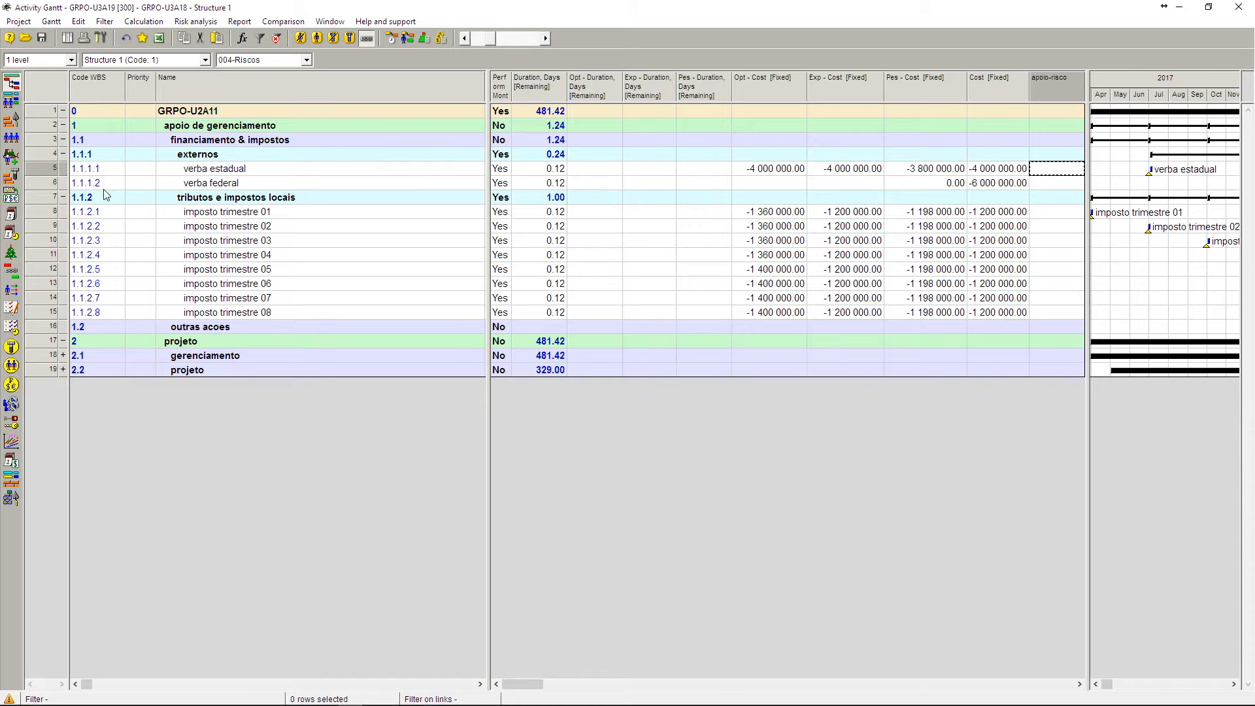
- Expand phase 2.2 projeto while keeping financiamento & impostos and its tributos e impostos locais phase expanded
{"action": "left_click", "coordinate": [63, 197]}
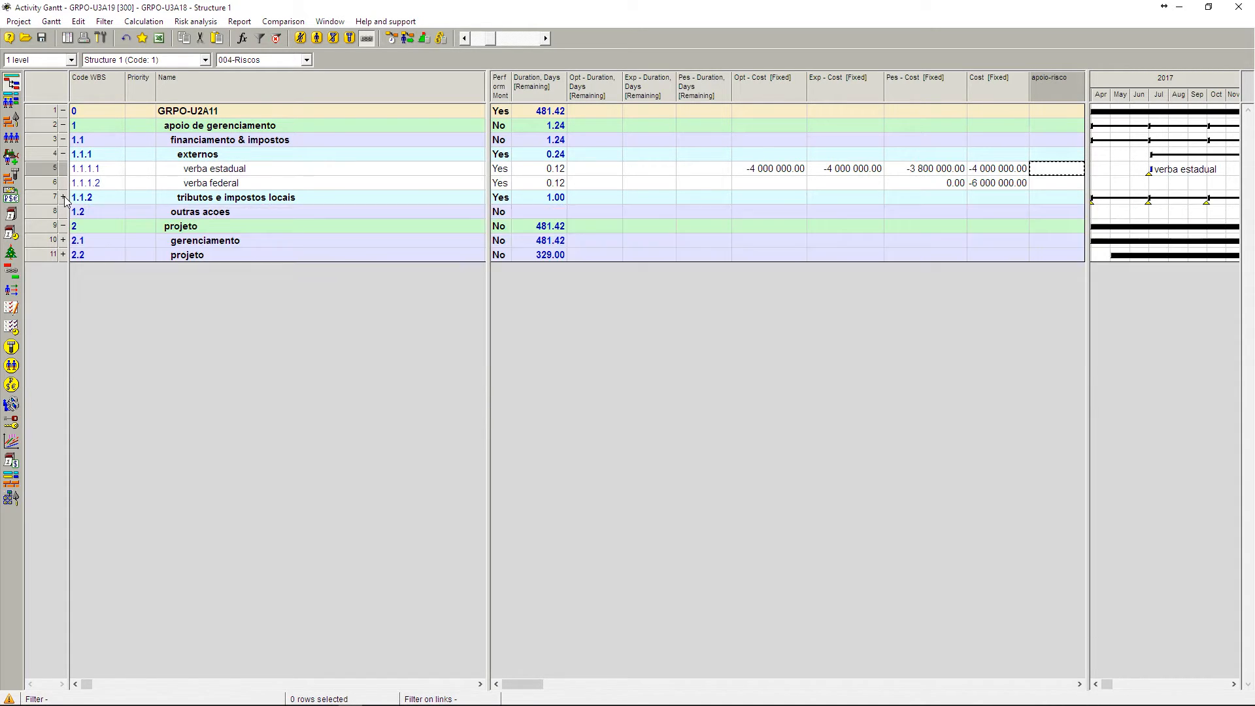
{"action": "left_click", "coordinate": [64, 140]}
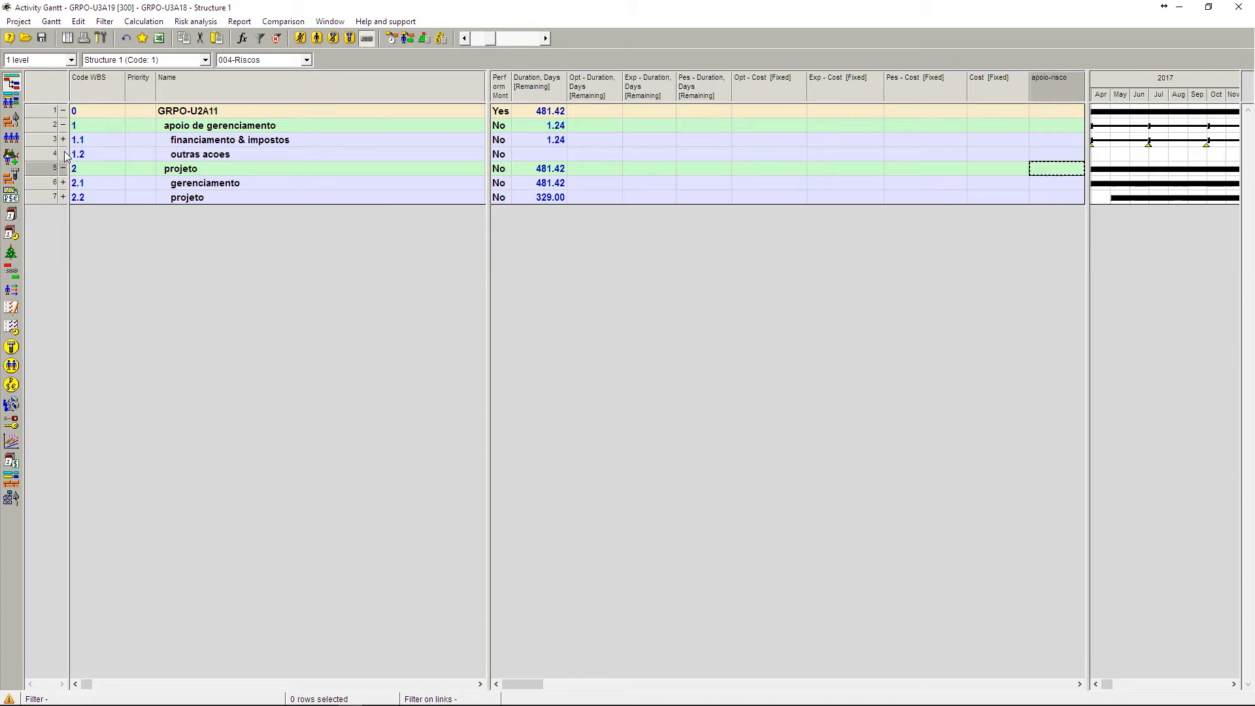
{"action": "left_click", "coordinate": [63, 197]}
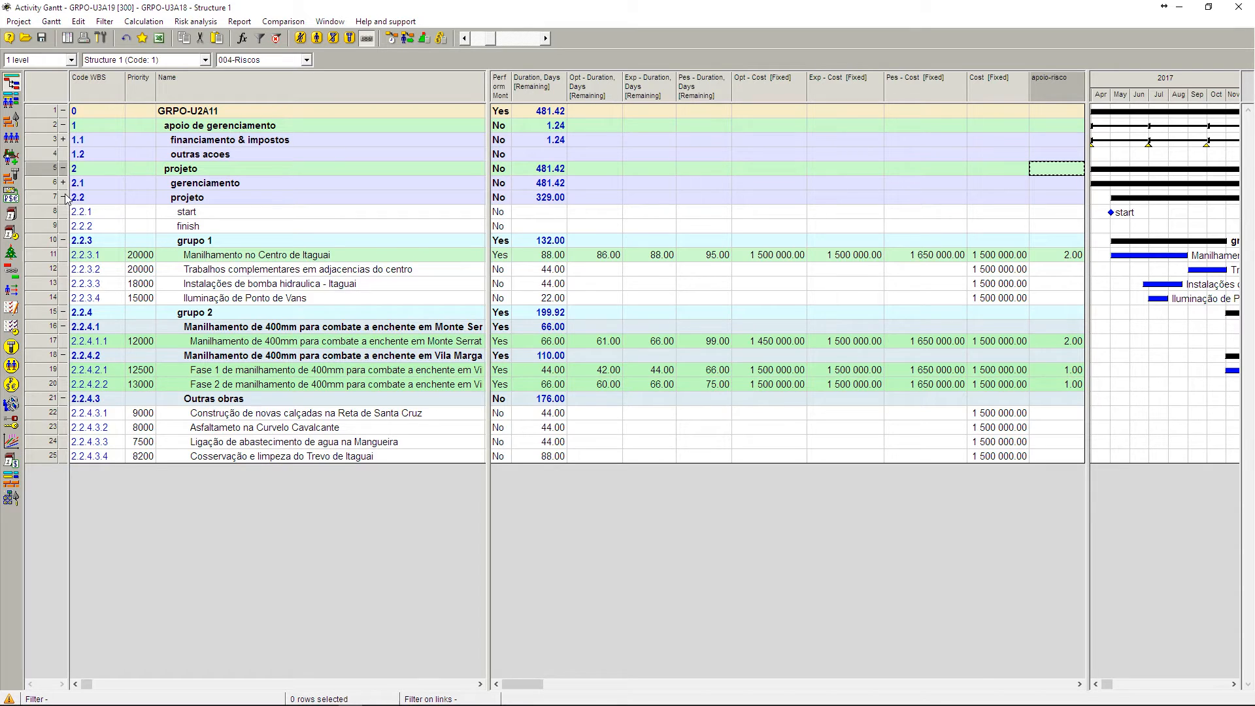
{"action": "left_click", "coordinate": [64, 140]}
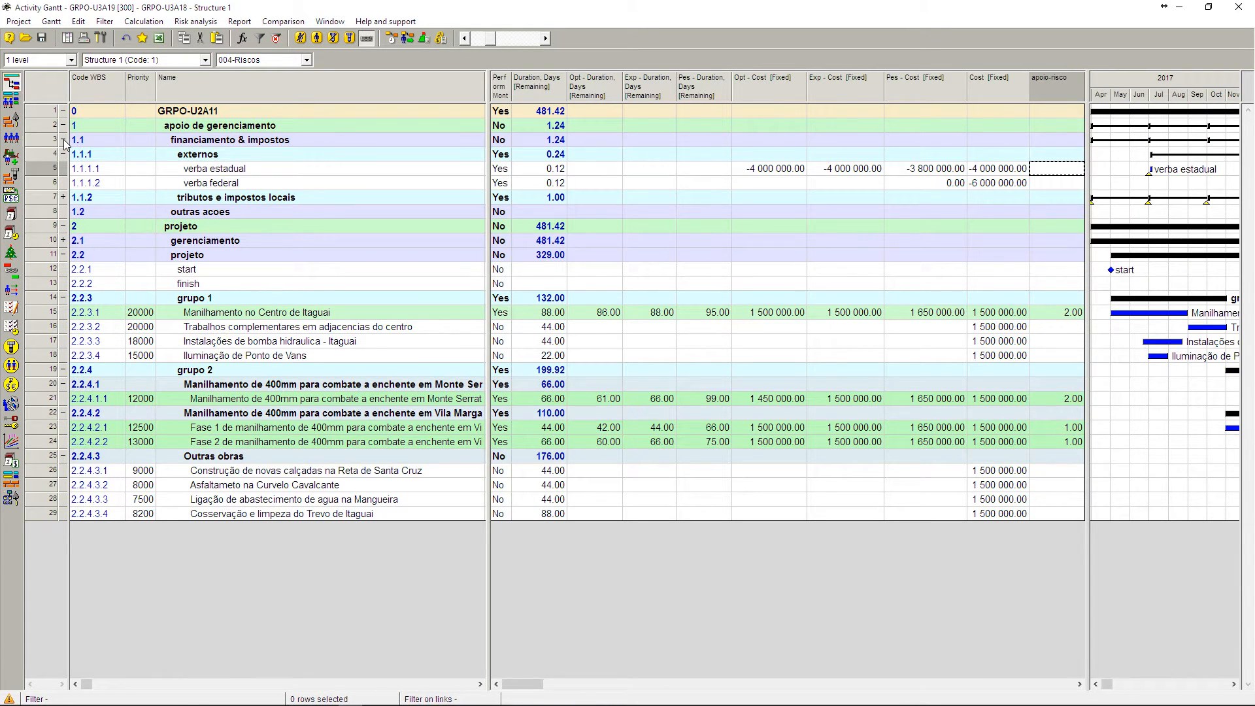
{"action": "left_click", "coordinate": [63, 197]}
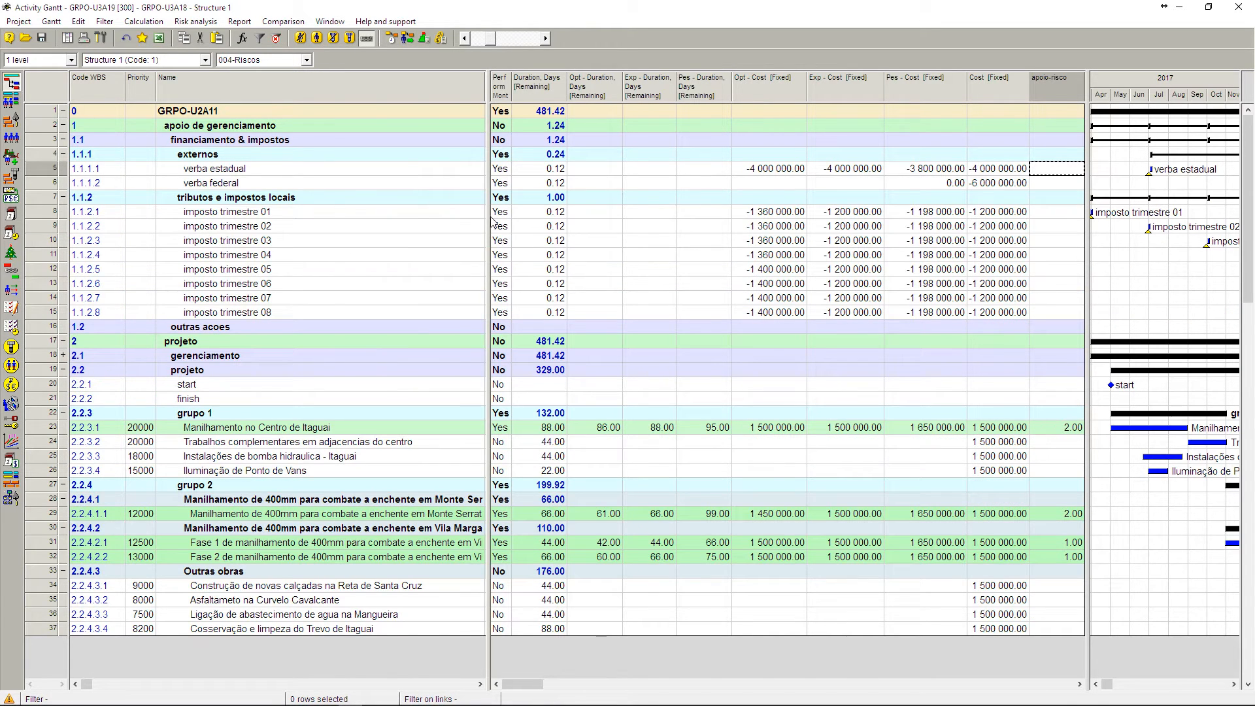
- Set Perform Monte Carlo analysis to No for the verba federal activity
{"action": "left_click", "coordinate": [504, 185]}
{"action": "left_click", "coordinate": [504, 185]}
{"action": "left_click", "coordinate": [505, 211]}
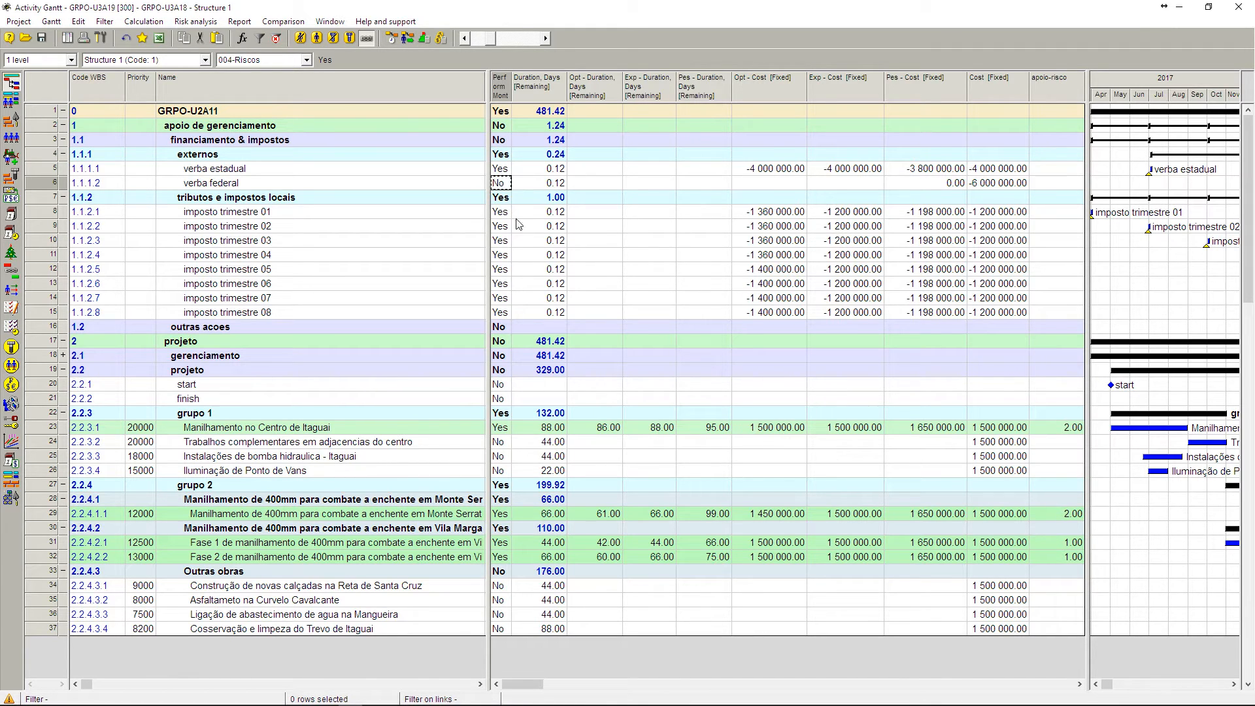
{"action": "left_click", "coordinate": [521, 227]}
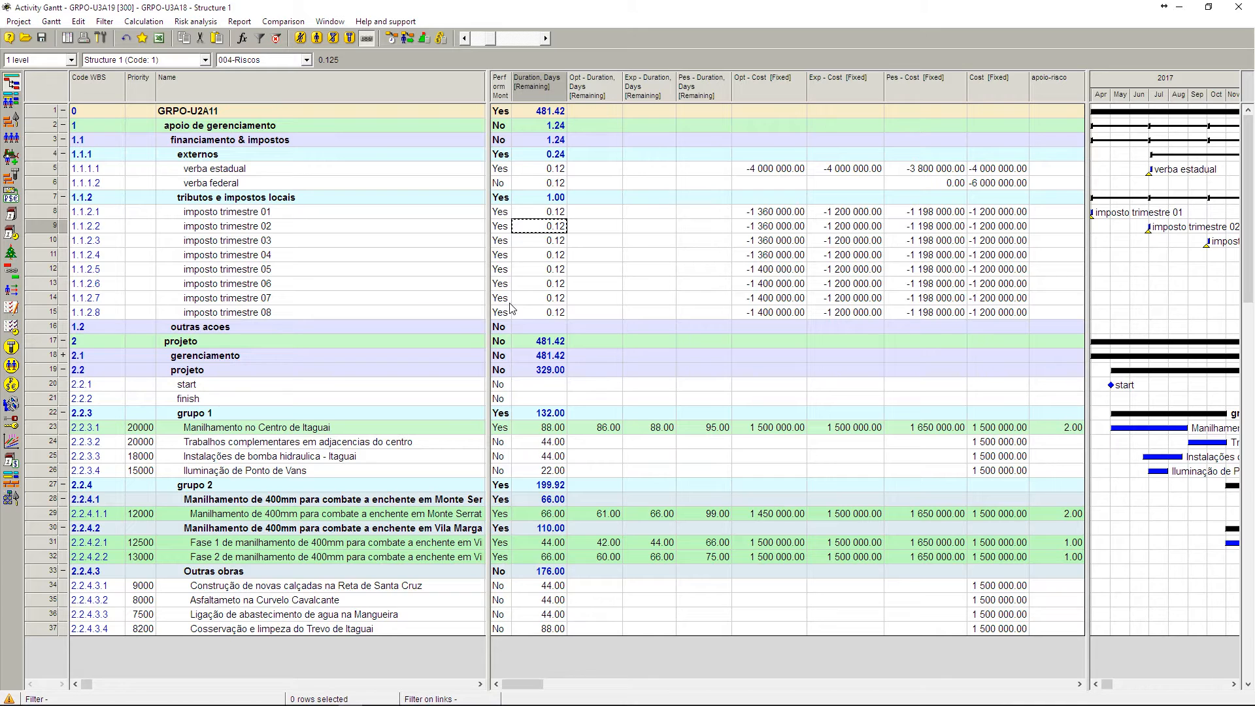
- Collapse tributos e impostos locais, financiamento & impostos, and their parent phase apoio de gerenciamento
{"action": "left_click", "coordinate": [62, 198]}
{"action": "left_click", "coordinate": [64, 140]}
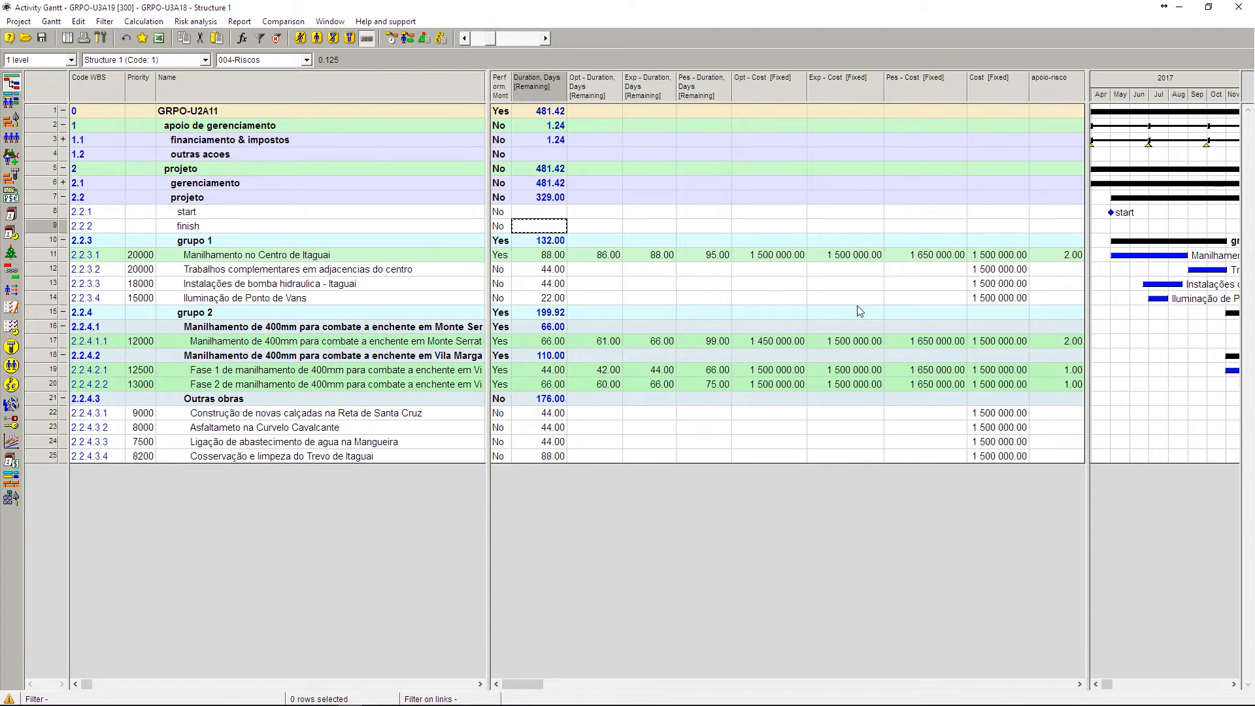
{"action": "left_click", "coordinate": [63, 125]}
- Run the Monte Carlo risk analysis using resource constrained scheduling, expected basic values, Beta distribution and 1000 iterations
{"action": "left_click", "coordinate": [186, 21]}
{"action": "mouse_move", "coordinate": [193, 51]}
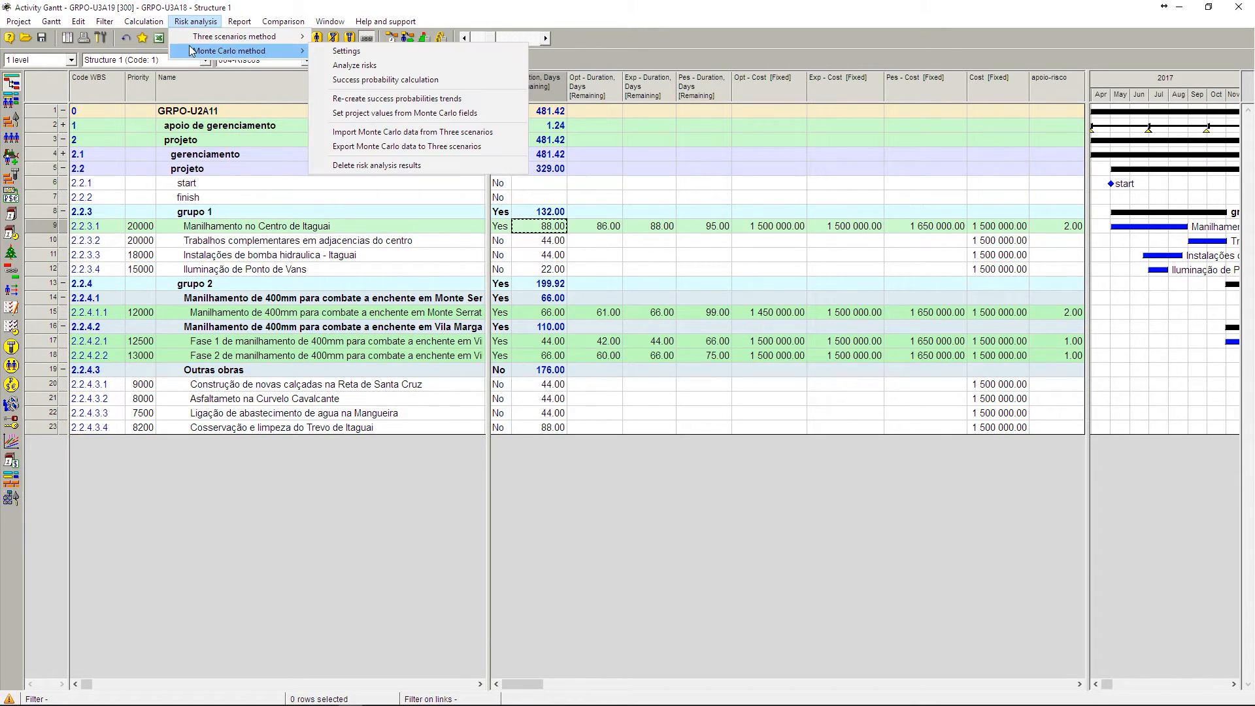
{"action": "left_click", "coordinate": [379, 65]}
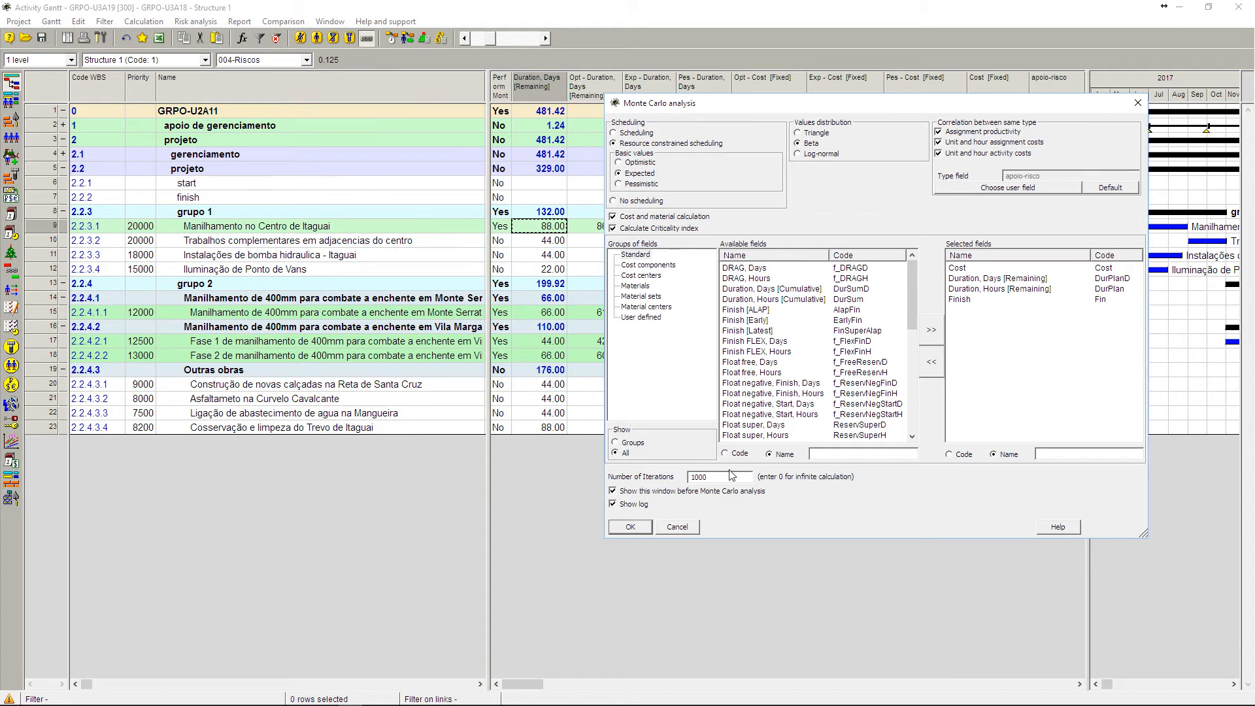
{"action": "left_click", "coordinate": [630, 527]}
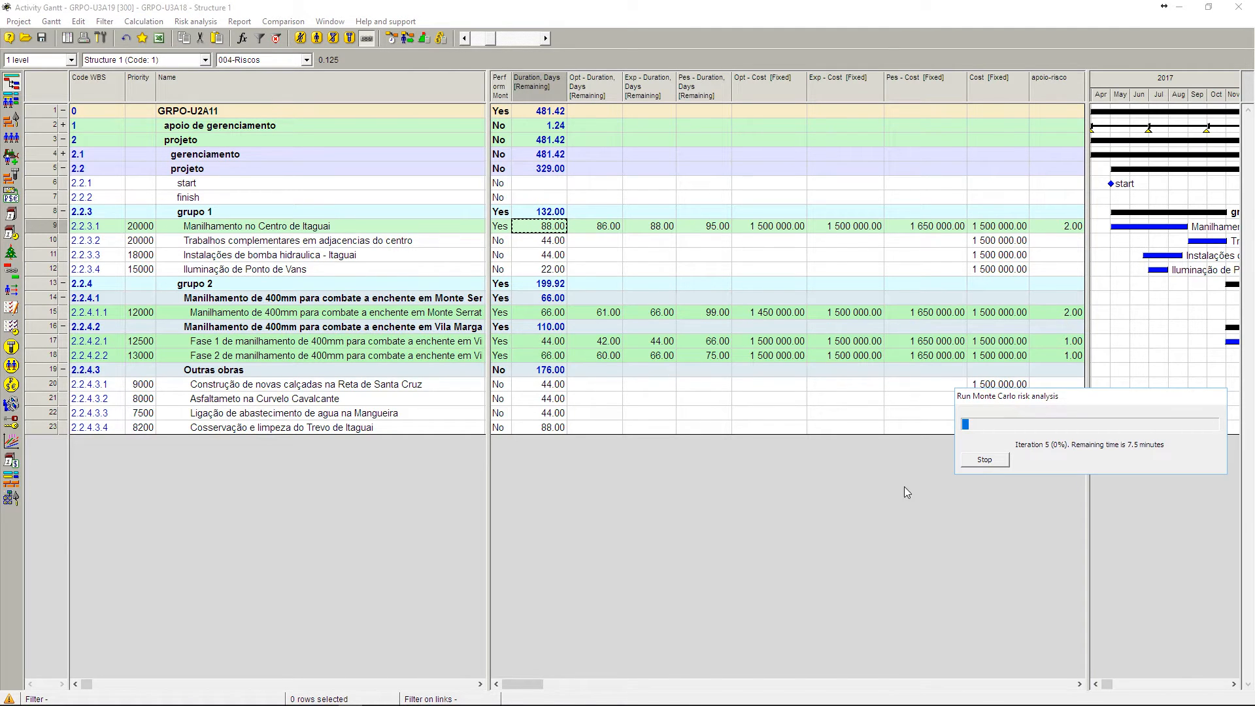
{"action": "left_click_drag", "start_coordinate": [1057, 403], "coordinate": [806, 493]}
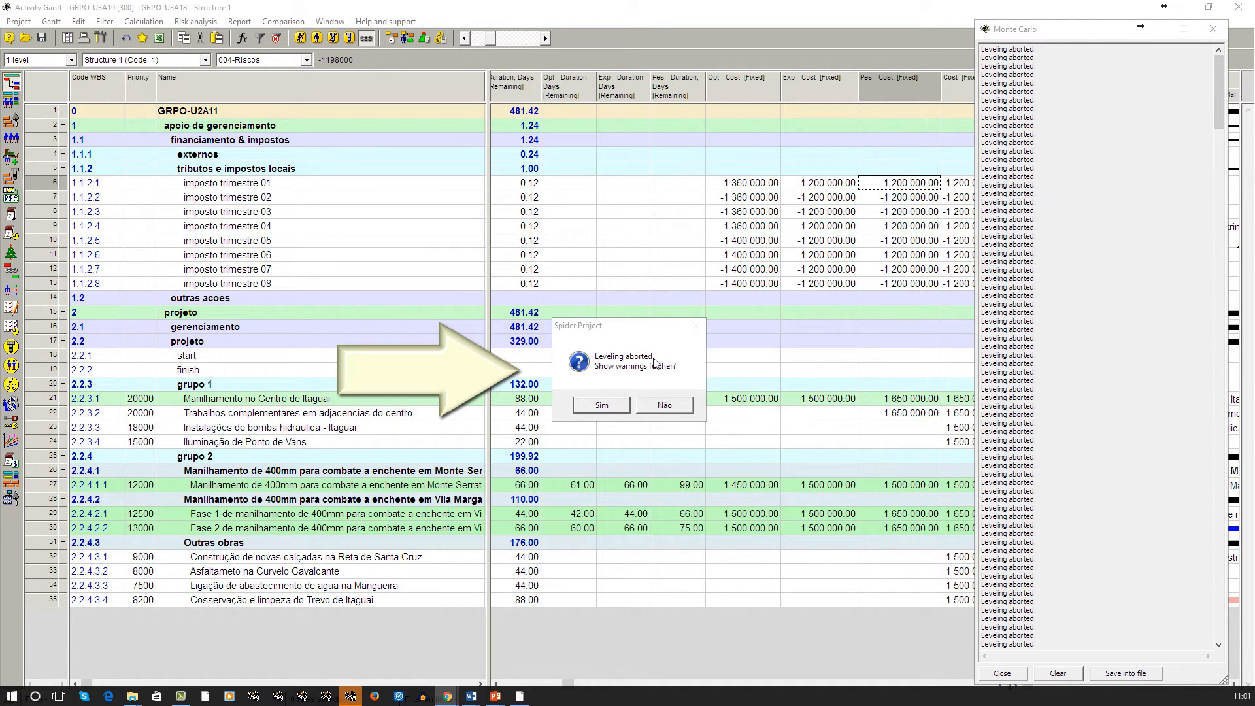
- Decline further leveling warnings and enlarge the Monte Carlo log window to examine its entries
{"action": "left_click", "coordinate": [657, 404]}
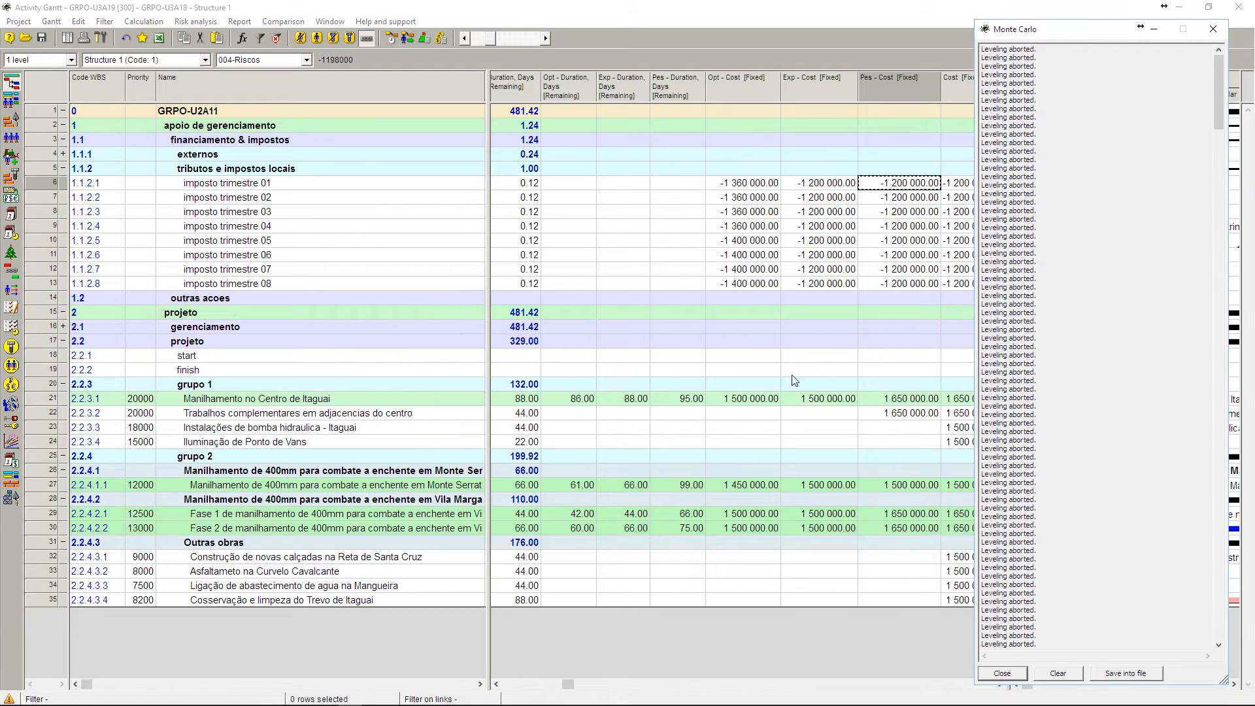
{"action": "left_click_drag", "start_coordinate": [975, 25], "coordinate": [368, 152]}
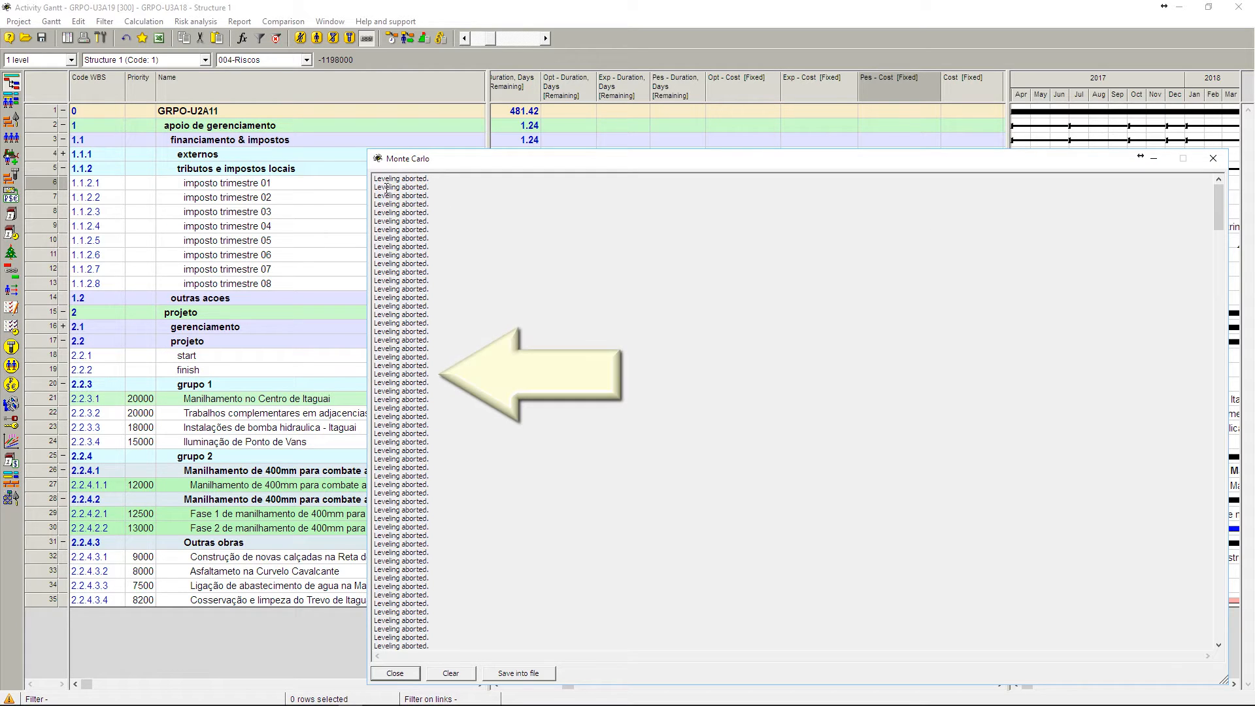
{"action": "left_click_drag", "start_coordinate": [375, 177], "coordinate": [458, 595]}
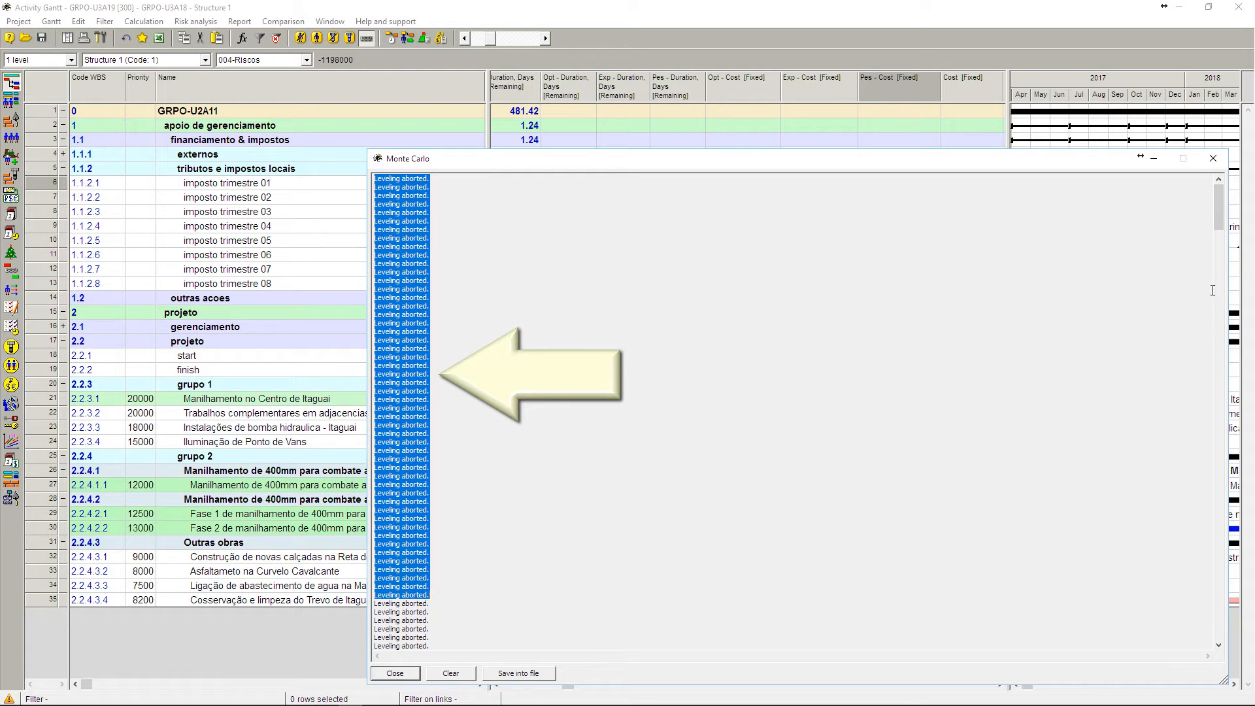
- Review the Monte Carlo log from the run settings to the leveling entries, then close the log
{"action": "left_click_drag", "start_coordinate": [1215, 204], "coordinate": [1216, 271]}
{"action": "left_click_drag", "start_coordinate": [1214, 390], "coordinate": [1252, 695]}
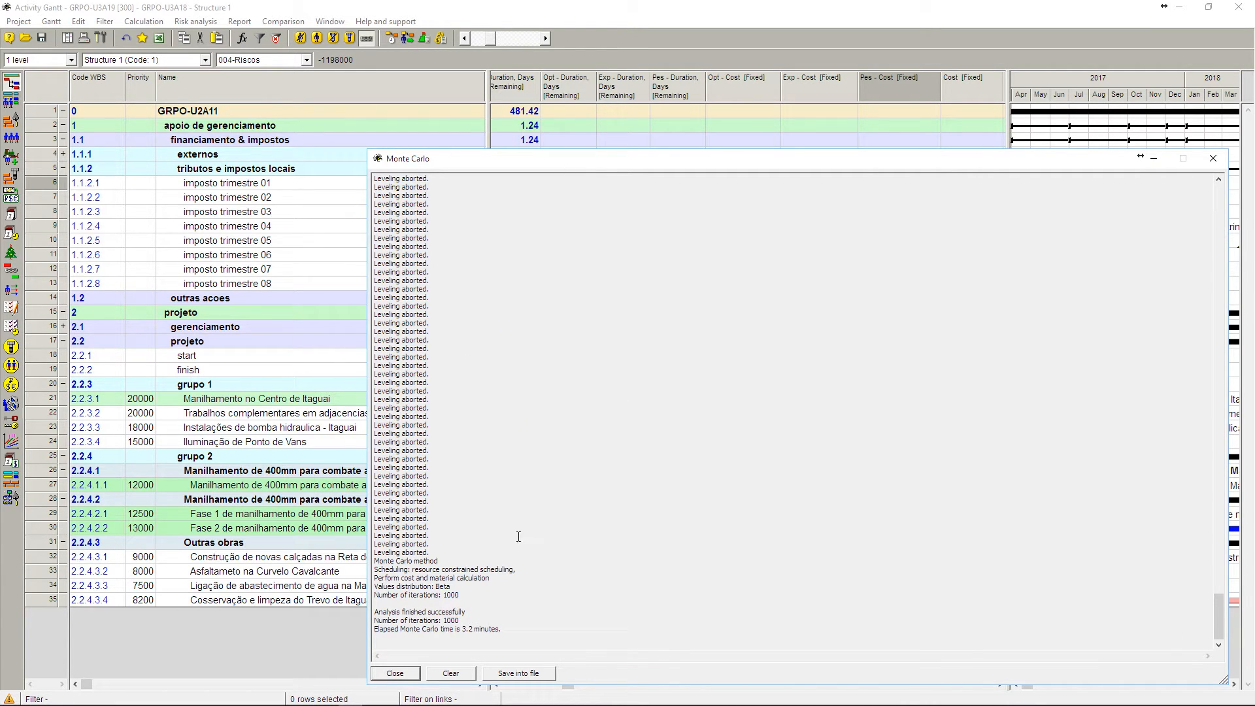
{"action": "double_click", "coordinate": [454, 598]}
{"action": "left_click_drag", "start_coordinate": [435, 560], "coordinate": [376, 15]}
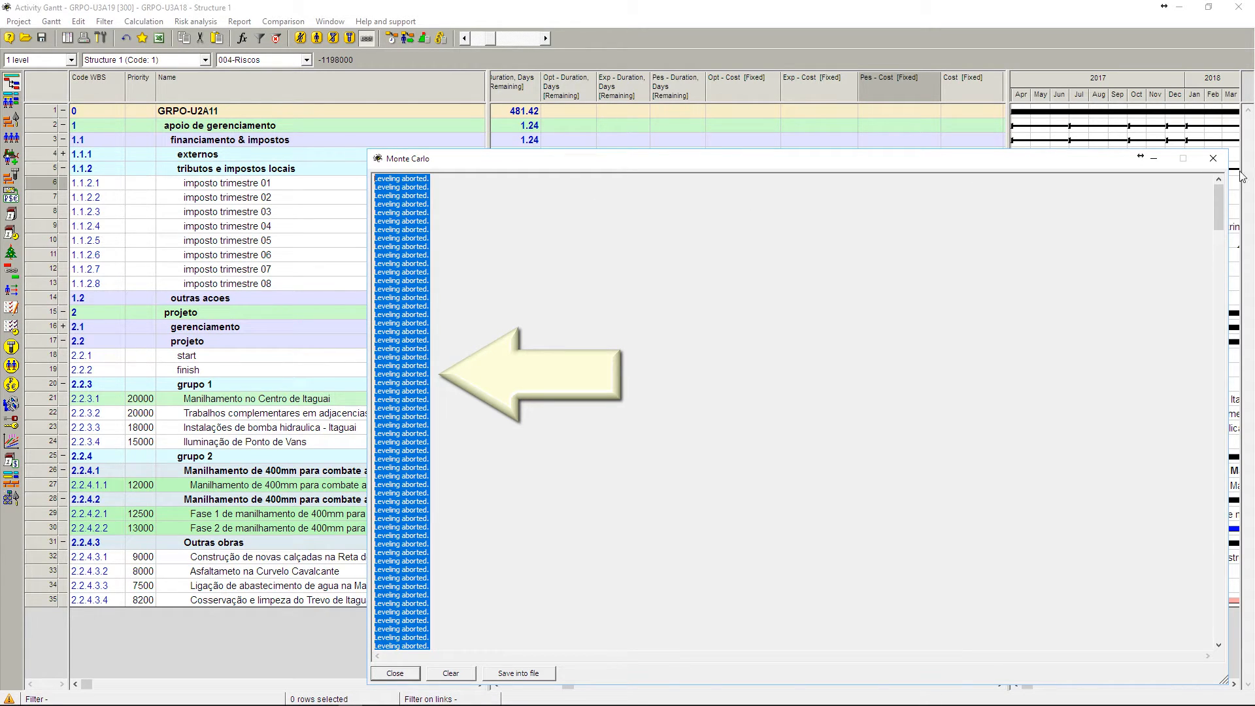
{"action": "left_click", "coordinate": [1213, 158]}
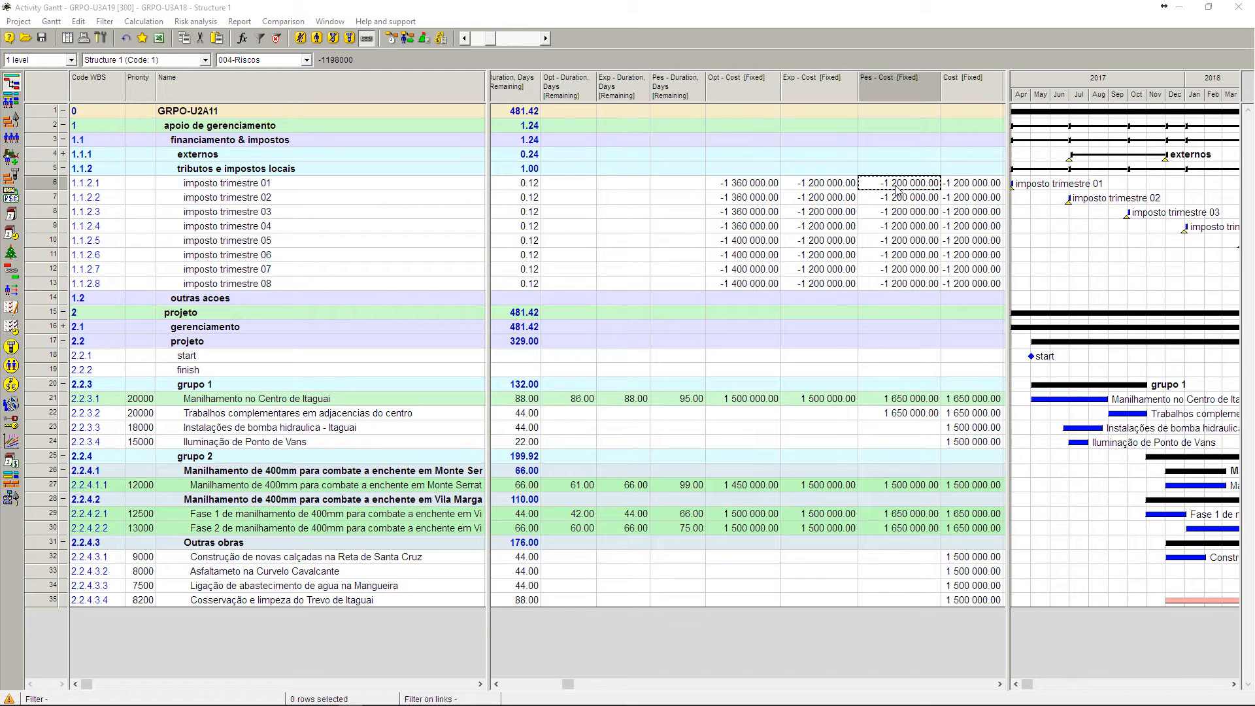
- Set the pessimistic fixed cost of imposto trimestre 01 through 08 to -1 198 000
{"action": "key", "text": "Return"}
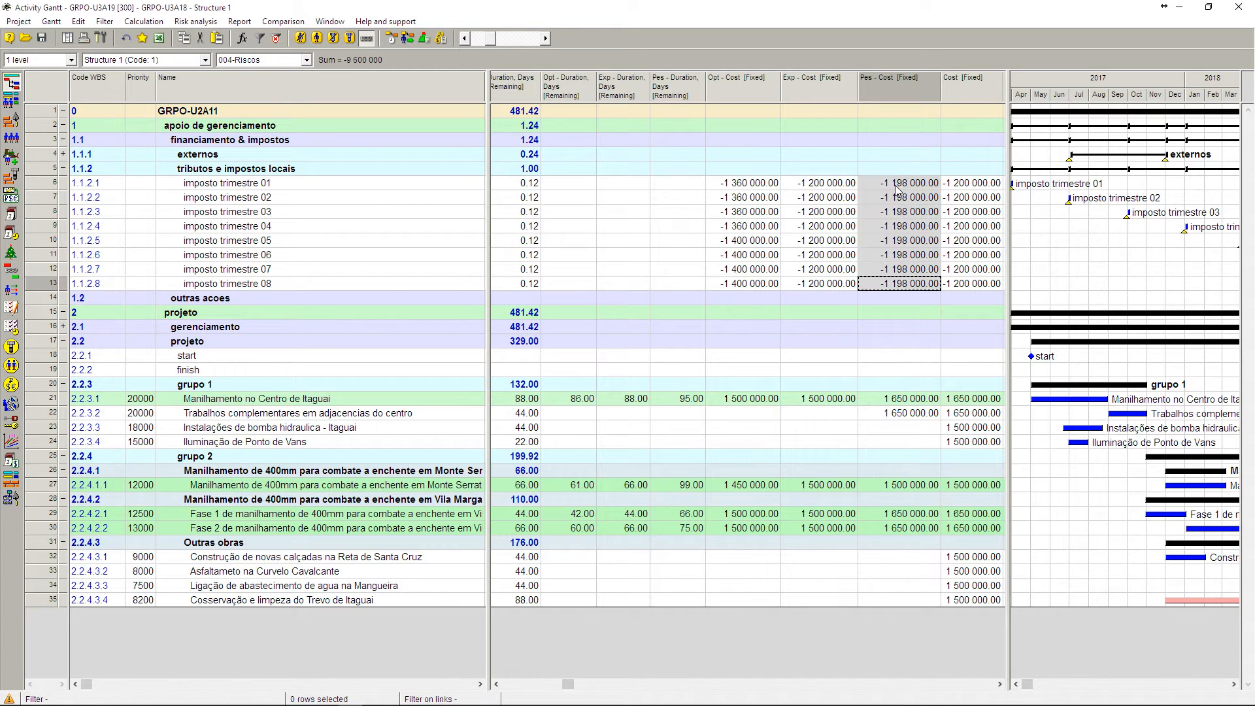
{"action": "left_click", "coordinate": [763, 203]}
{"action": "left_click", "coordinate": [888, 202]}
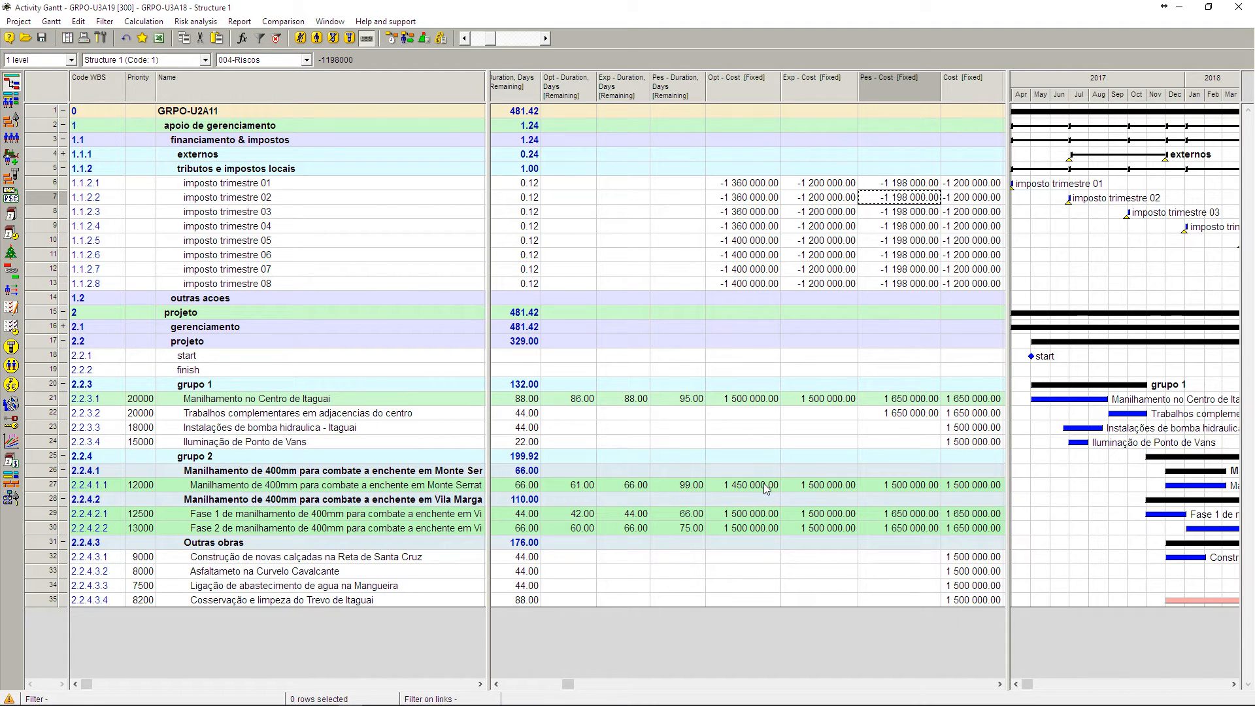
{"action": "left_click", "coordinate": [881, 494]}
{"action": "left_click", "coordinate": [760, 492]}
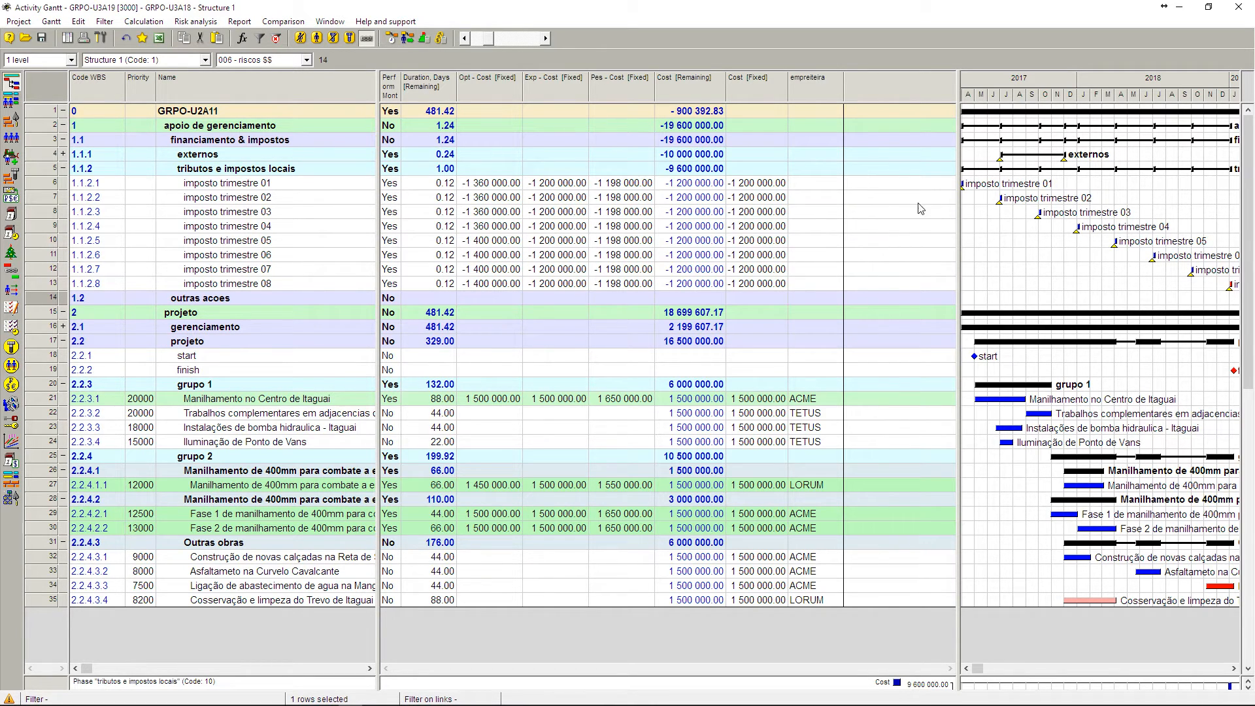
- Copy the pessimistic fixed costs of -1 198 000 into Cost [Fixed] for imposto trimestre 01 through 08
{"action": "left_click", "coordinate": [631, 186]}
{"action": "left_click", "coordinate": [633, 286], "text": "shift"}
{"action": "key", "text": "ctrl+c"}
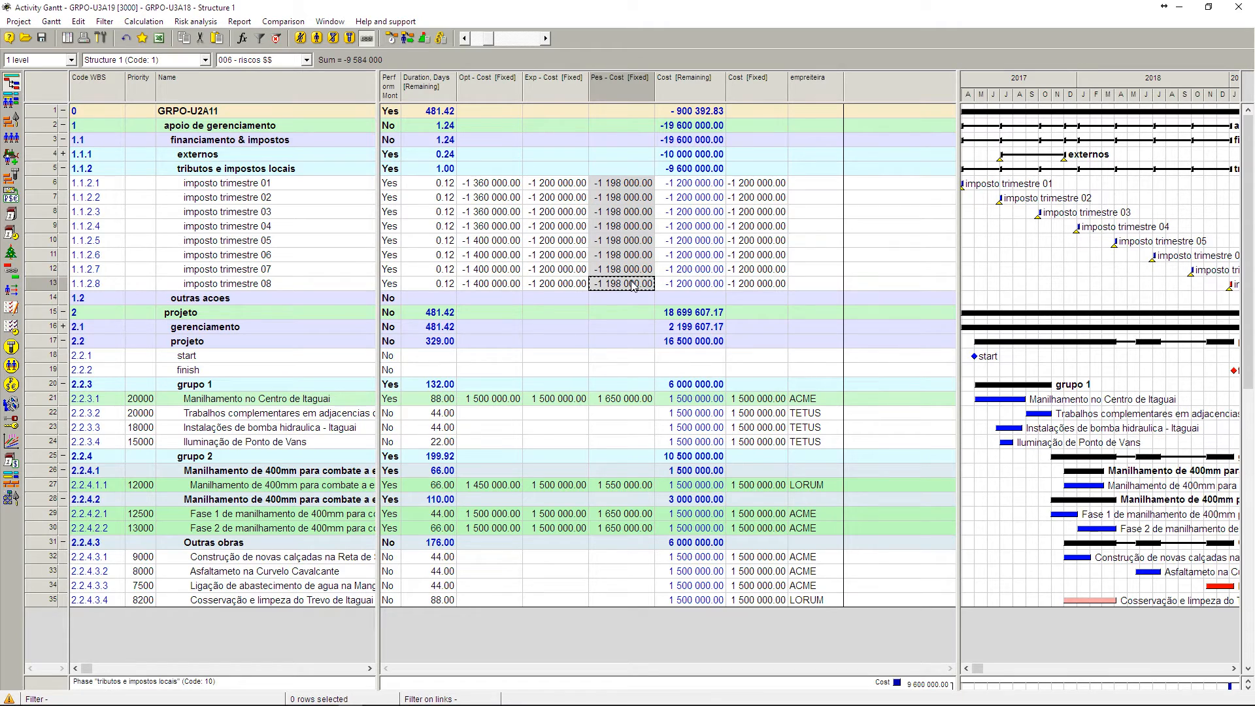
{"action": "right_click", "coordinate": [616, 186]}
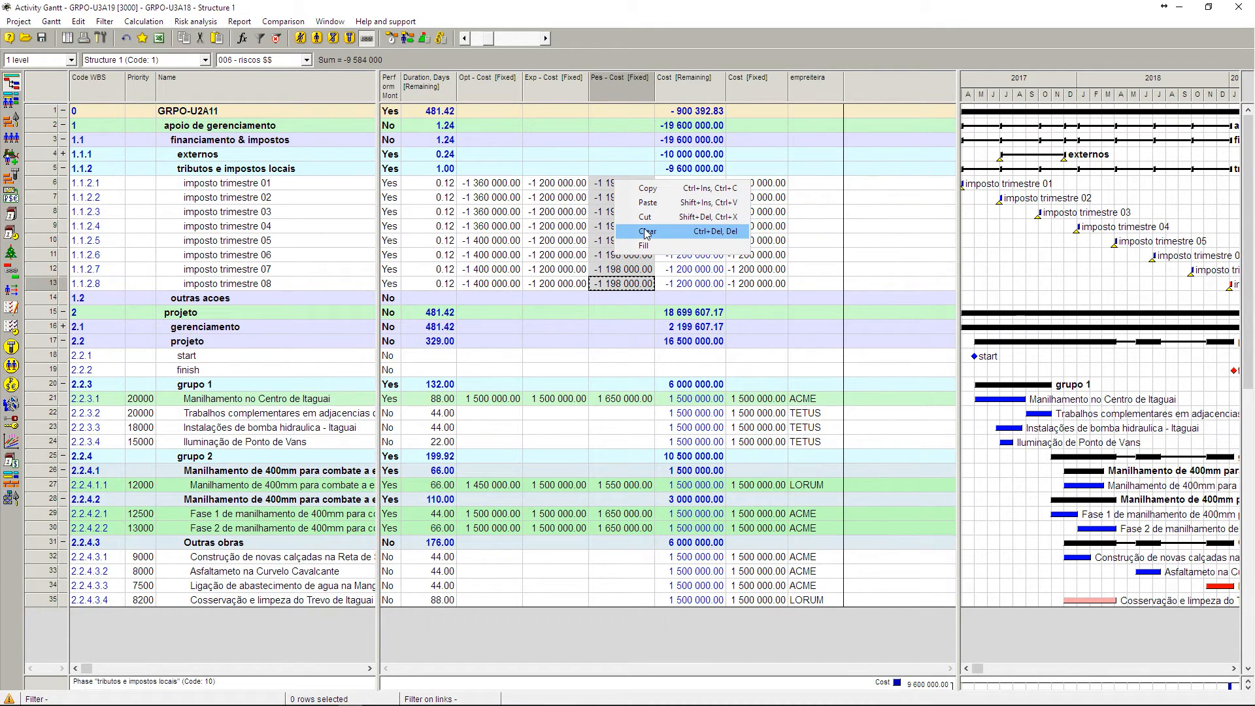
{"action": "left_click", "coordinate": [647, 188]}
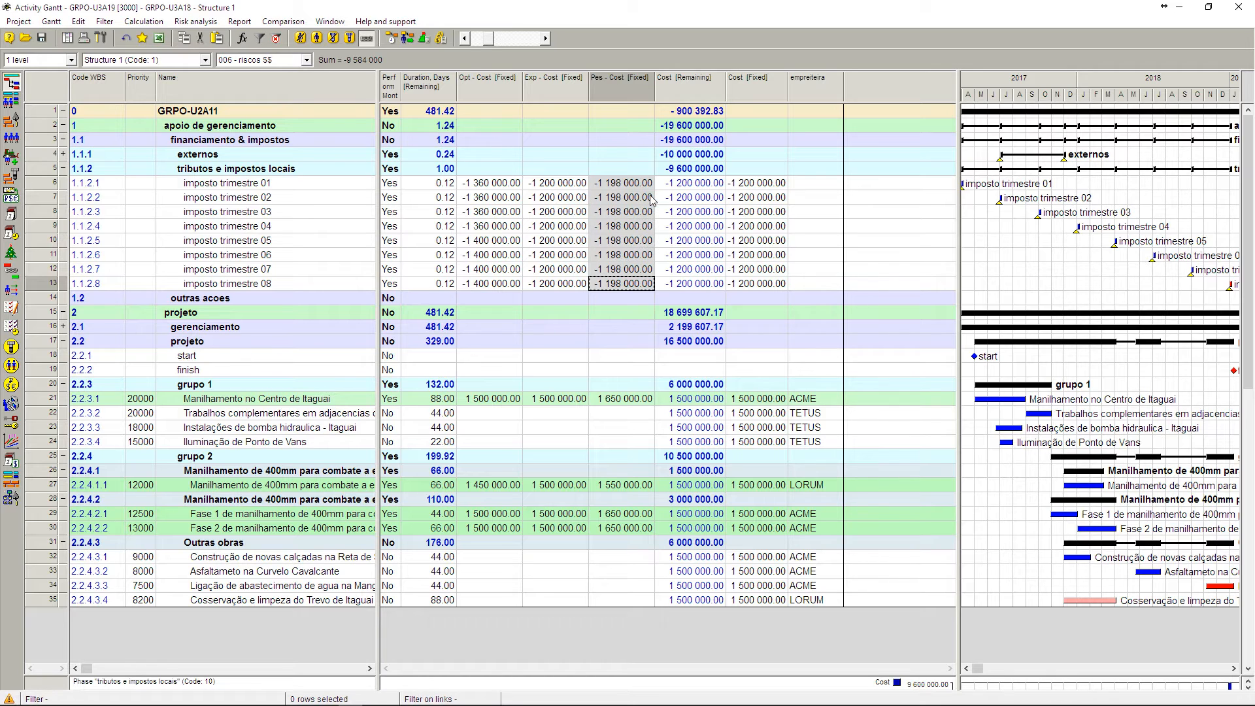
{"action": "left_click", "coordinate": [750, 185]}
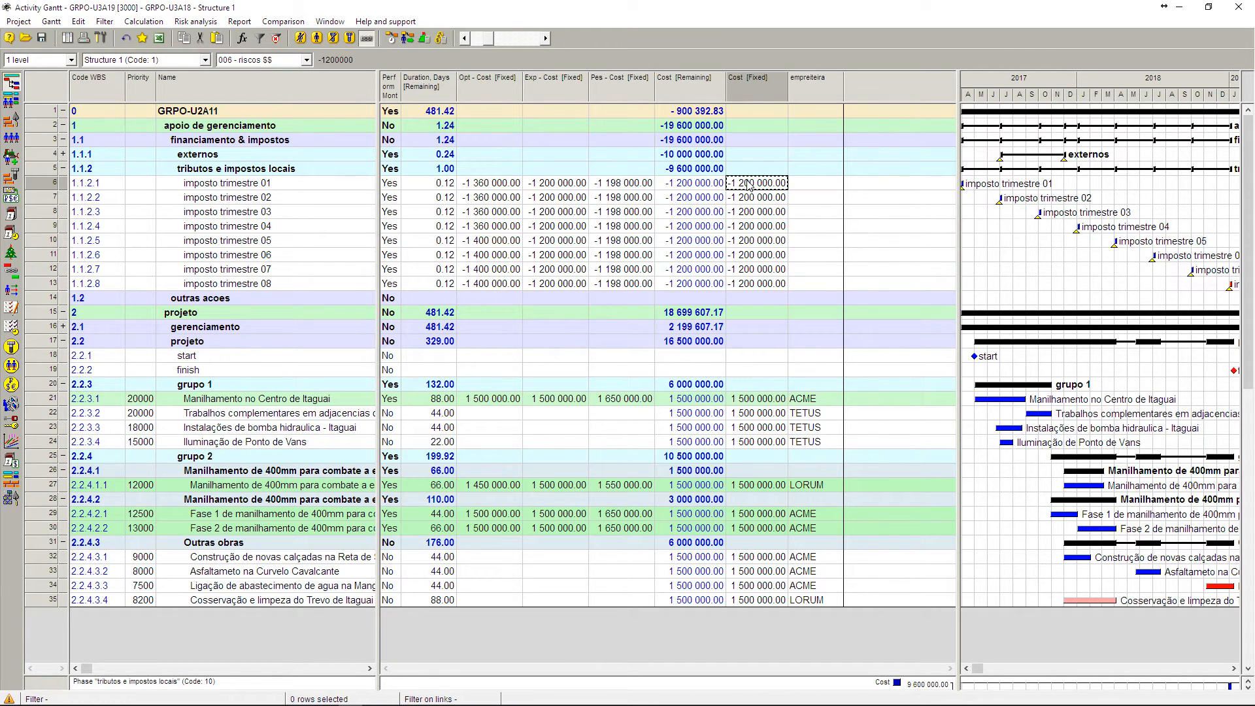
{"action": "right_click", "coordinate": [749, 185]}
{"action": "left_click", "coordinate": [787, 243]}
- Copy the pessimistic 1 650 000 into Cost [Fixed] for Manilhamento no Centro de Itaguai and manilhamento Fase 1 and 2, and recalculate the schedule
{"action": "left_click", "coordinate": [625, 401]}
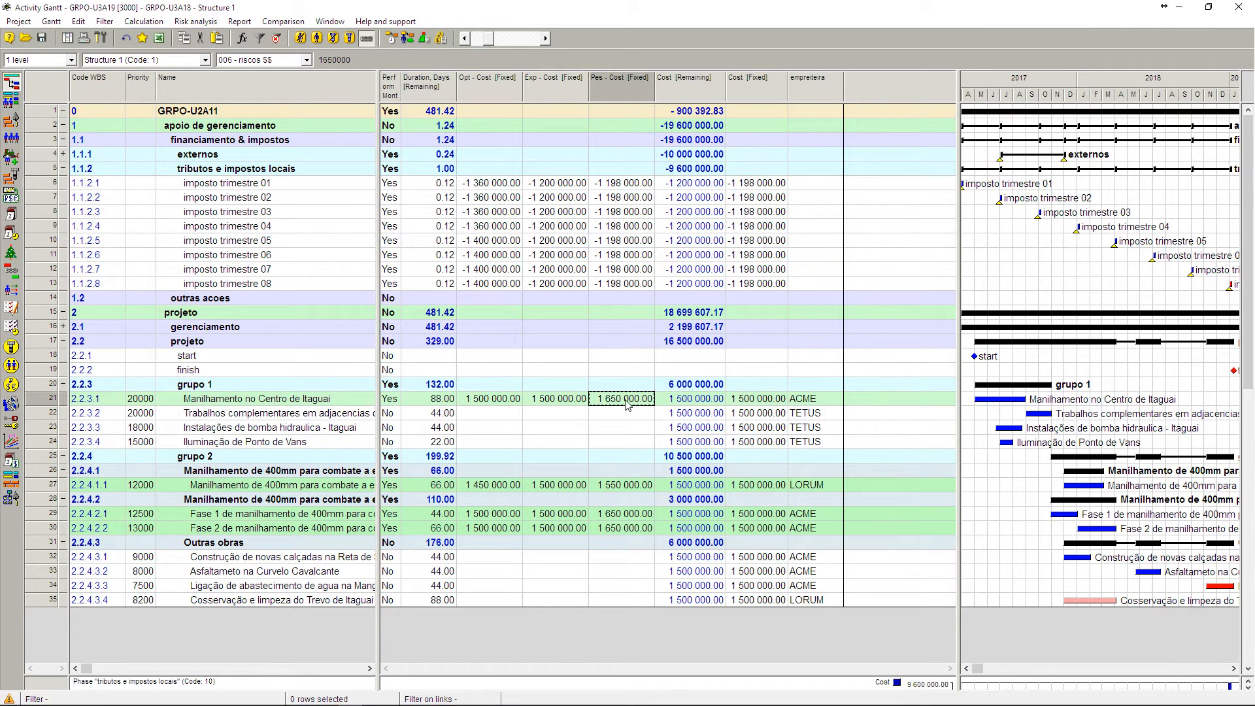
{"action": "left_click", "coordinate": [749, 402]}
{"action": "type", "text": "1650000"}
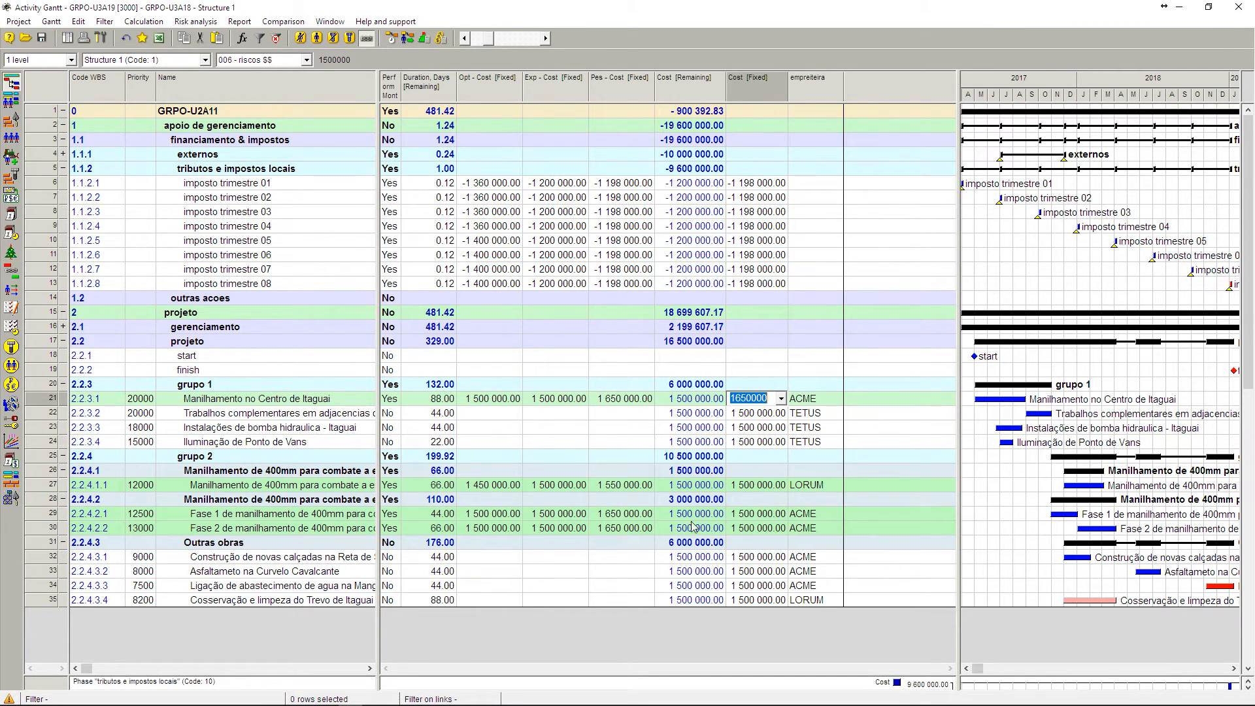
{"action": "left_click", "coordinate": [613, 520]}
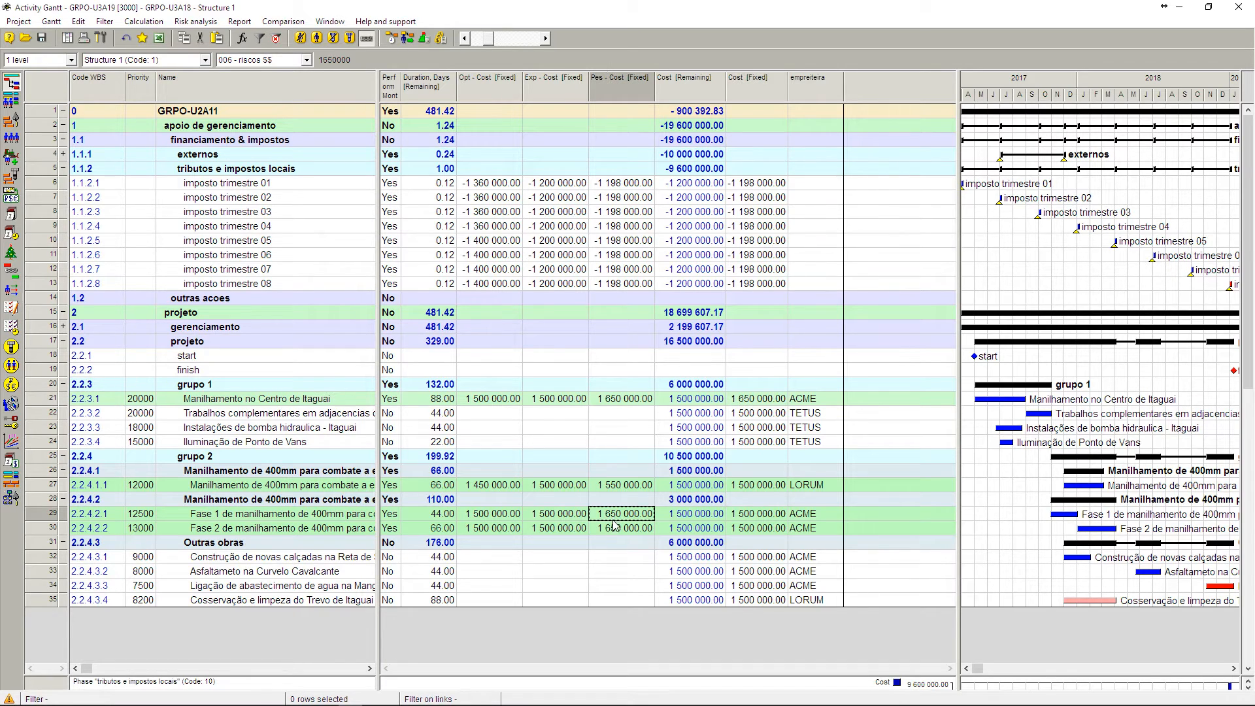
{"action": "left_click_drag", "start_coordinate": [613, 520], "coordinate": [614, 525]}
{"action": "left_click", "coordinate": [752, 519]}
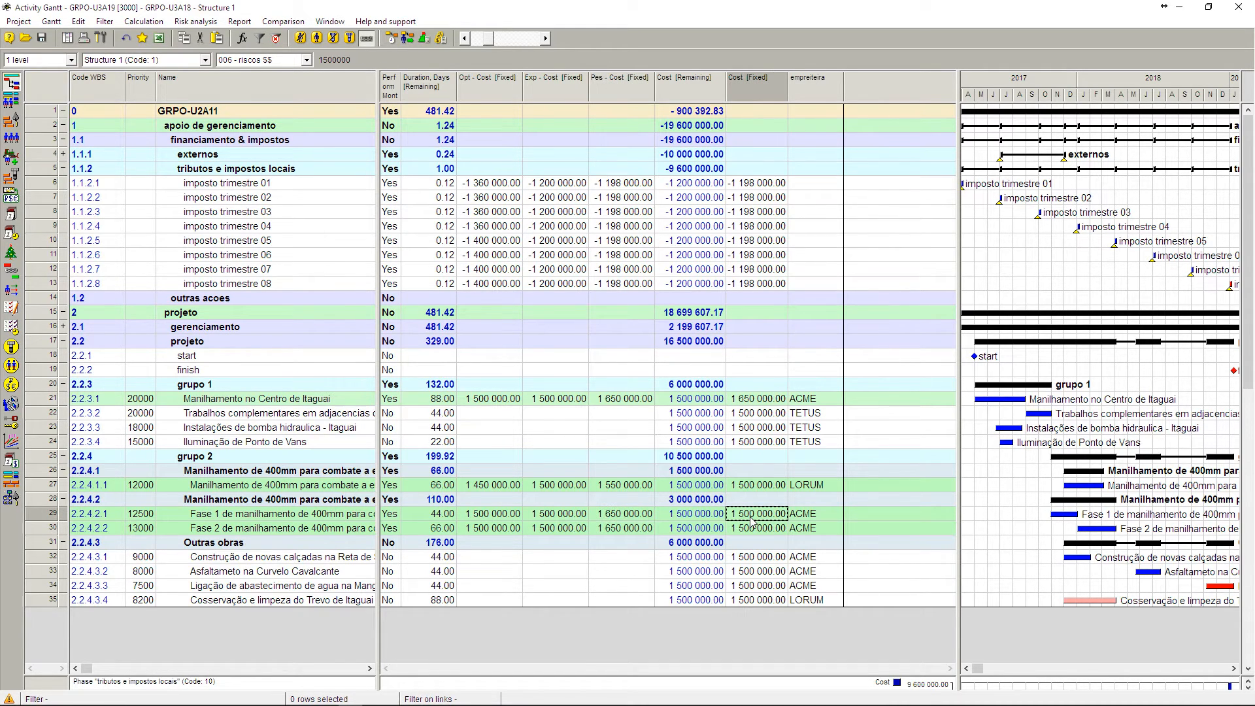
{"action": "type", "text": "1 650 000.00 1 650 000.00"}
{"action": "left_click", "coordinate": [407, 40]}
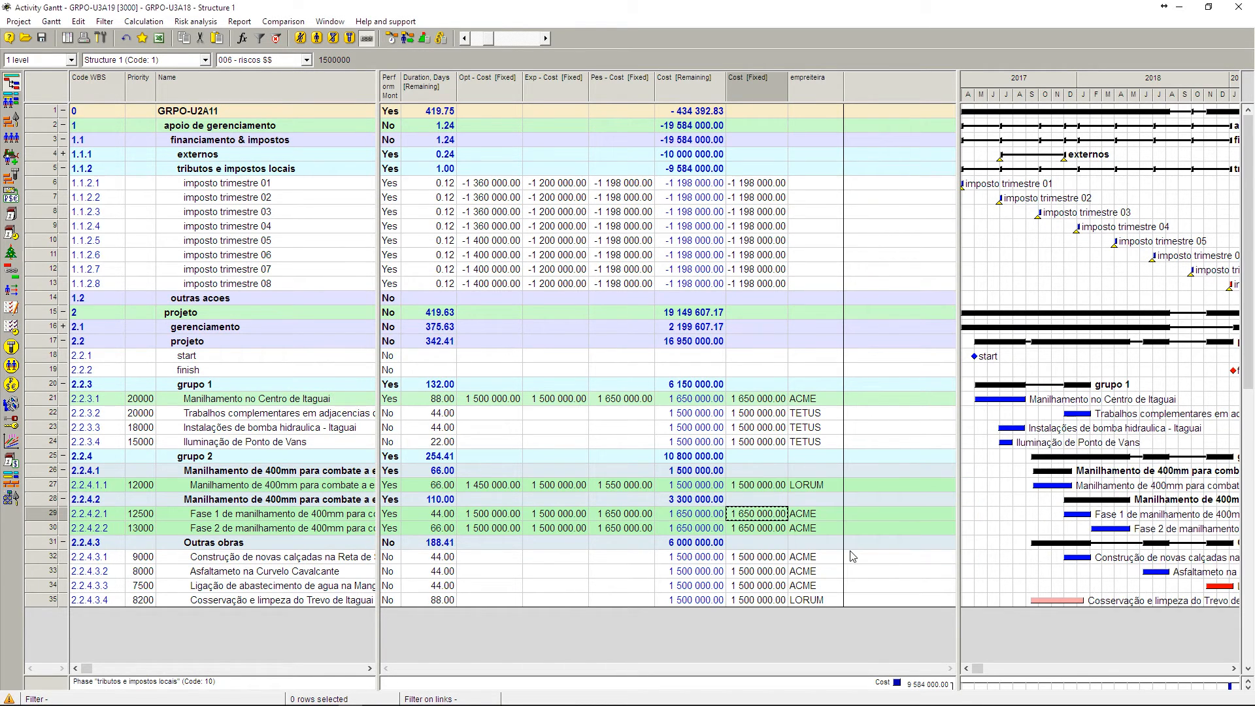
{"action": "right_click", "coordinate": [1083, 90]}
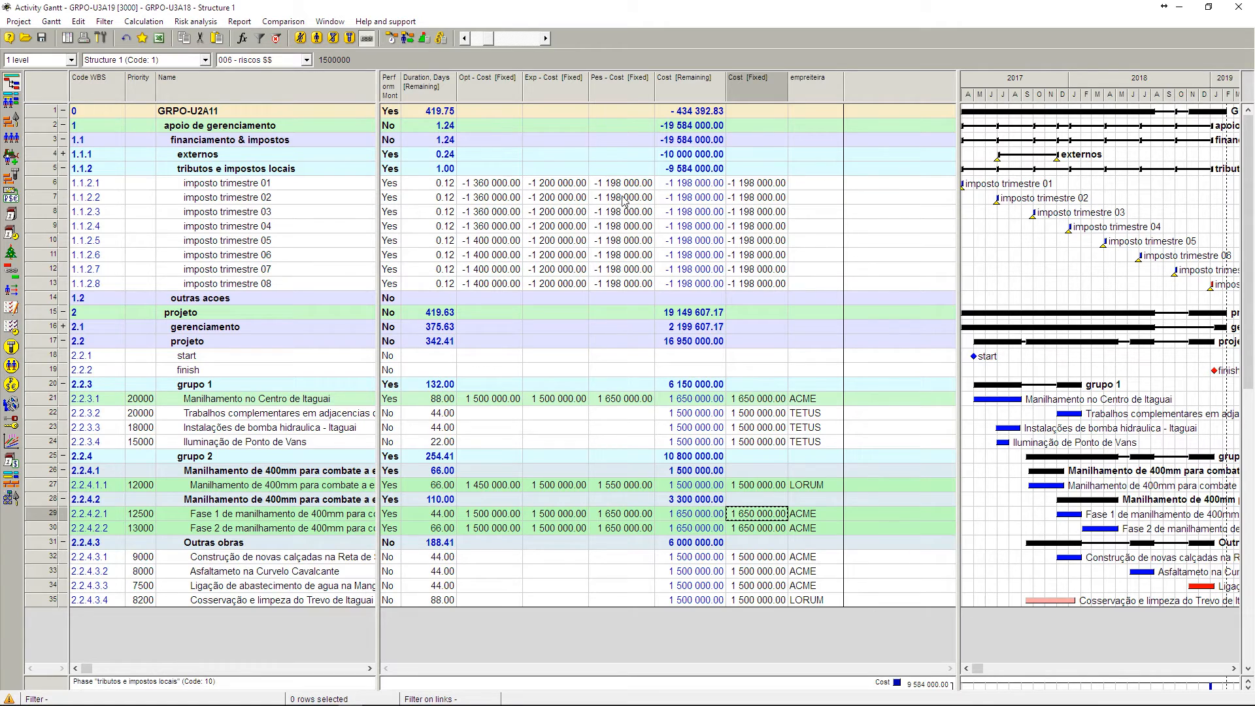
- Copy the expected fixed costs of -1 200 000 into Cost [Fixed] for imposto trimestre 01 through 08
{"action": "left_click", "coordinate": [563, 183]}
{"action": "left_click", "coordinate": [562, 285], "text": "shift"}
{"action": "key", "text": "ctrl+c"}
{"action": "left_click", "coordinate": [742, 188]}
{"action": "key", "text": "ctrl+v"}
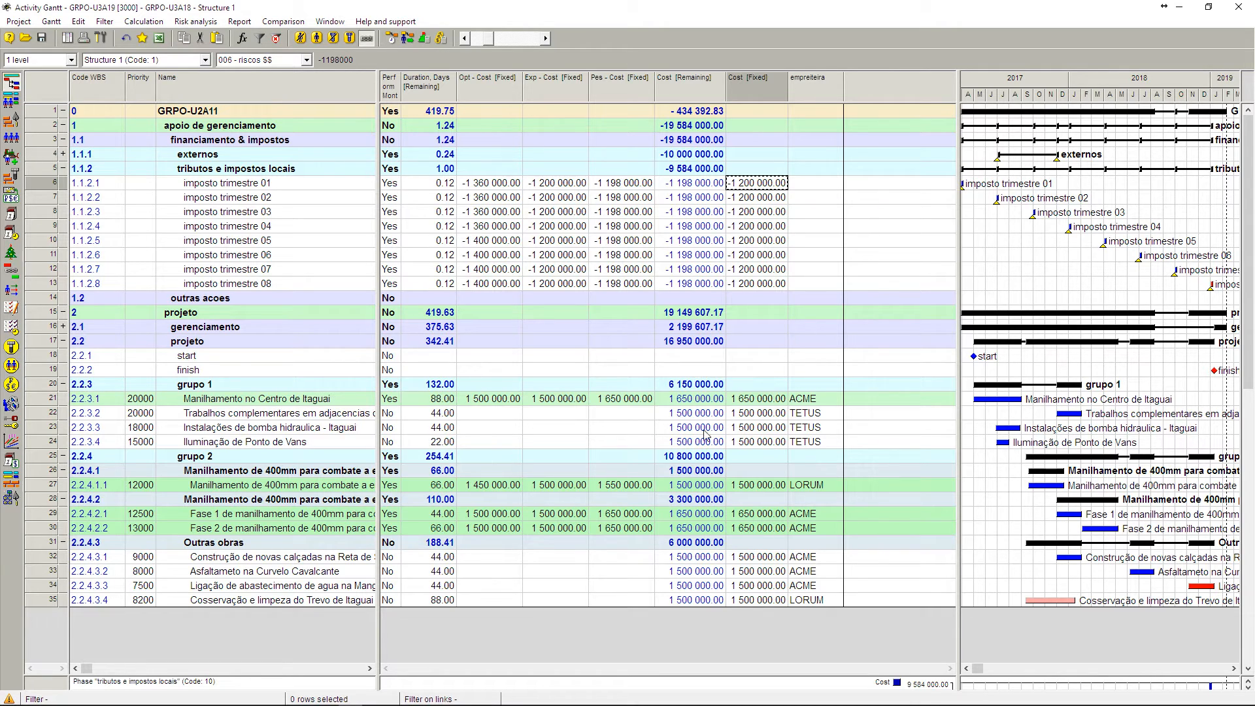
- Copy the expected fixed cost of 1 500 000 into Cost [Fixed] for Manilhamento no Centro de Itaguai
{"action": "left_click", "coordinate": [569, 401]}
{"action": "key", "text": "ctrl+c"}
{"action": "left_click", "coordinate": [752, 402]}
{"action": "key", "text": "ctrl+v"}
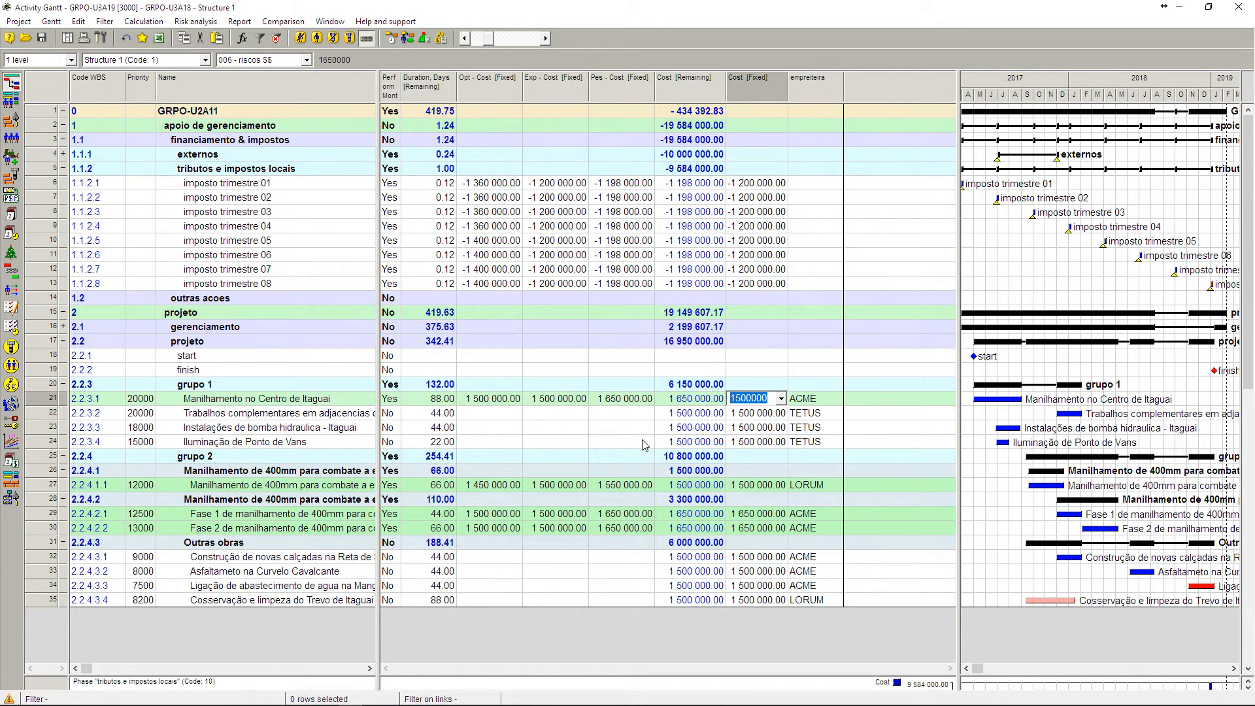
- Set Cost [Fixed] of manilhamento Fase 1 and Fase 2 to the expected 1 500 000 and recalculate the schedule
{"action": "left_click", "coordinate": [570, 514]}
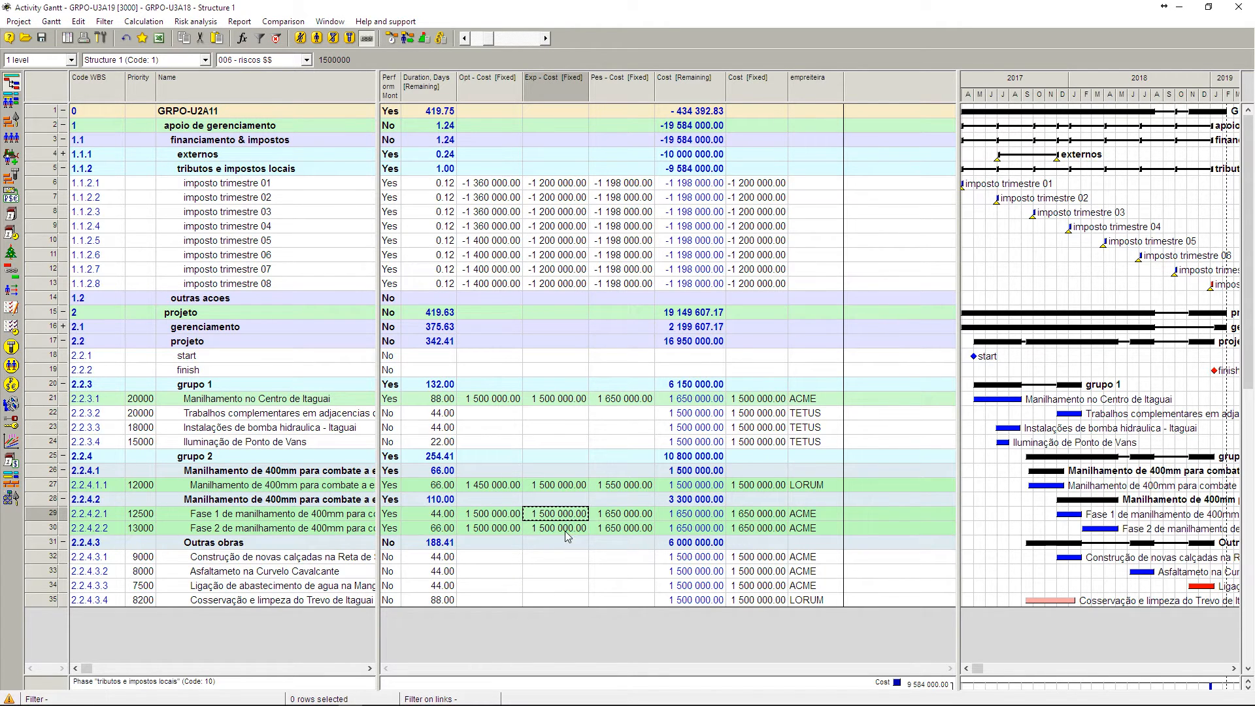
{"action": "left_click", "coordinate": [770, 513]}
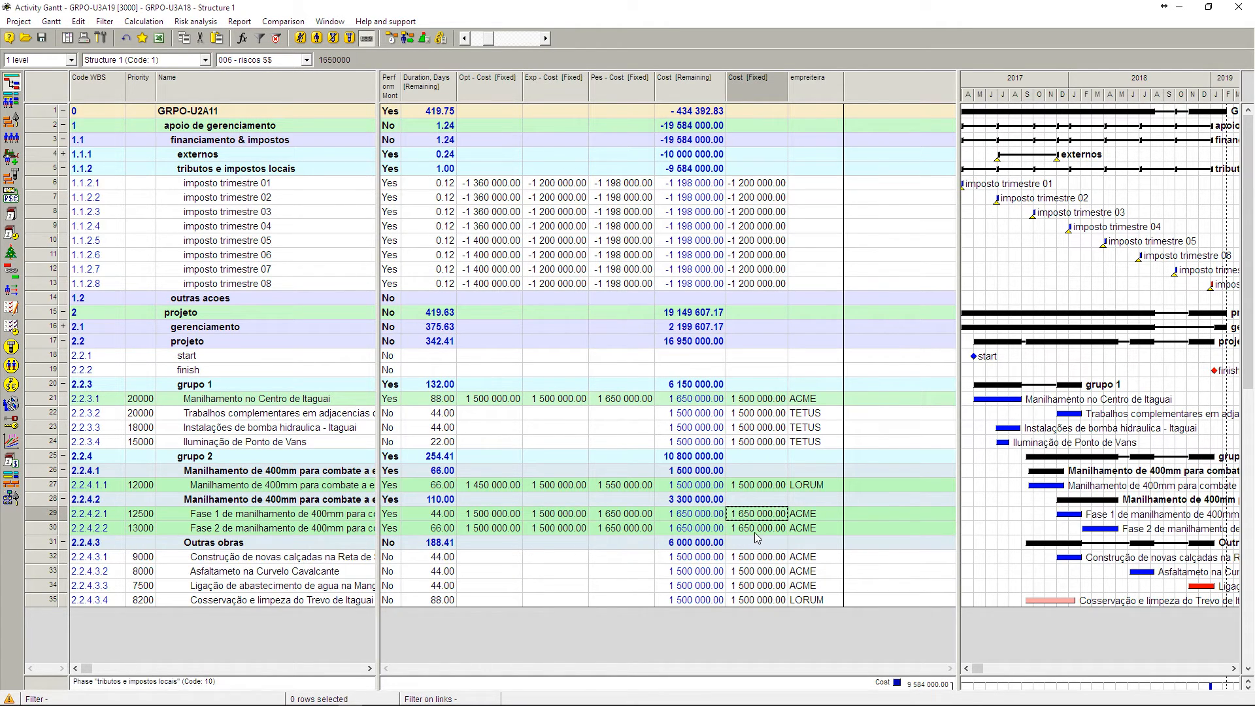
{"action": "left_click_drag", "start_coordinate": [755, 533], "coordinate": [754, 530]}
{"action": "key", "text": "ctrl+v"}
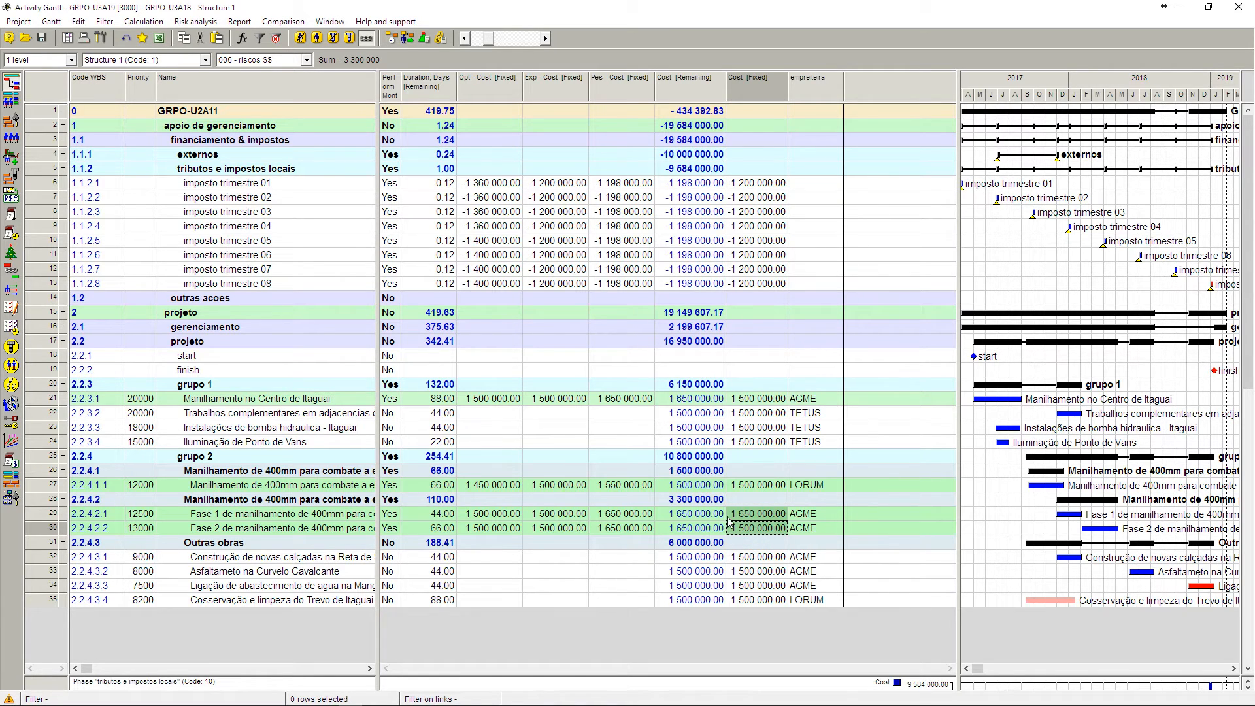
{"action": "left_click", "coordinate": [744, 527]}
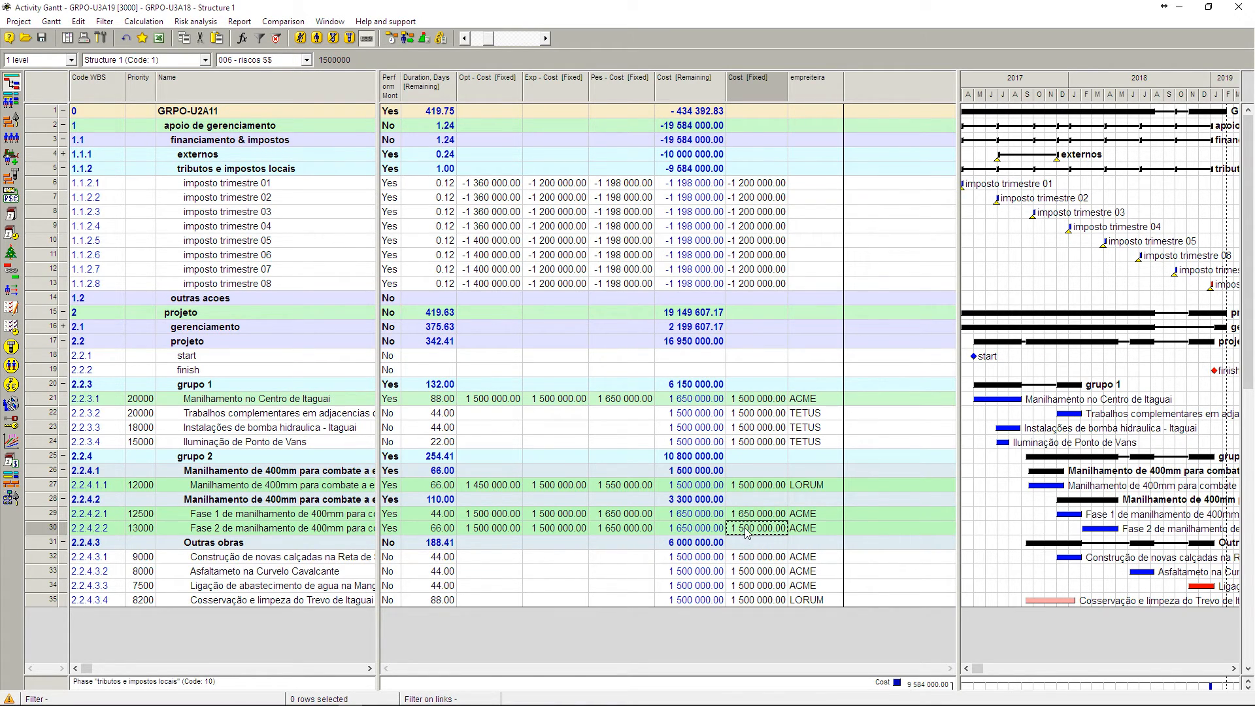
{"action": "double_click", "coordinate": [763, 514]}
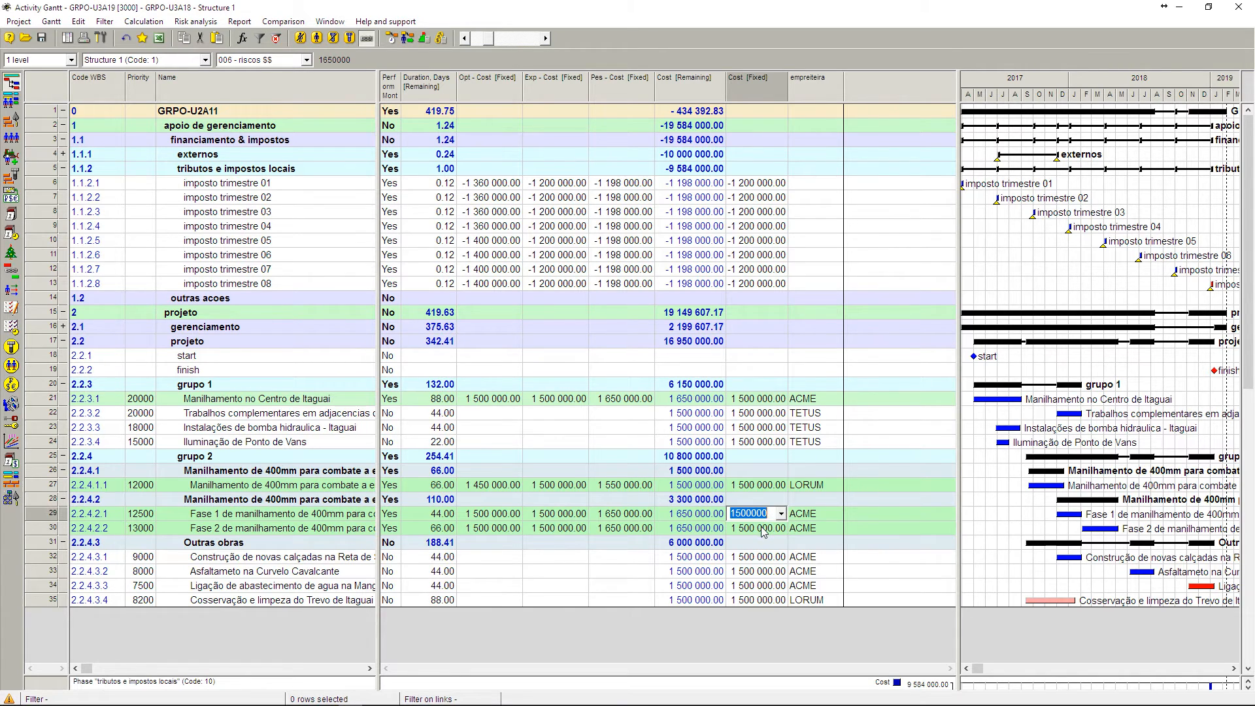
{"action": "left_click", "coordinate": [764, 531]}
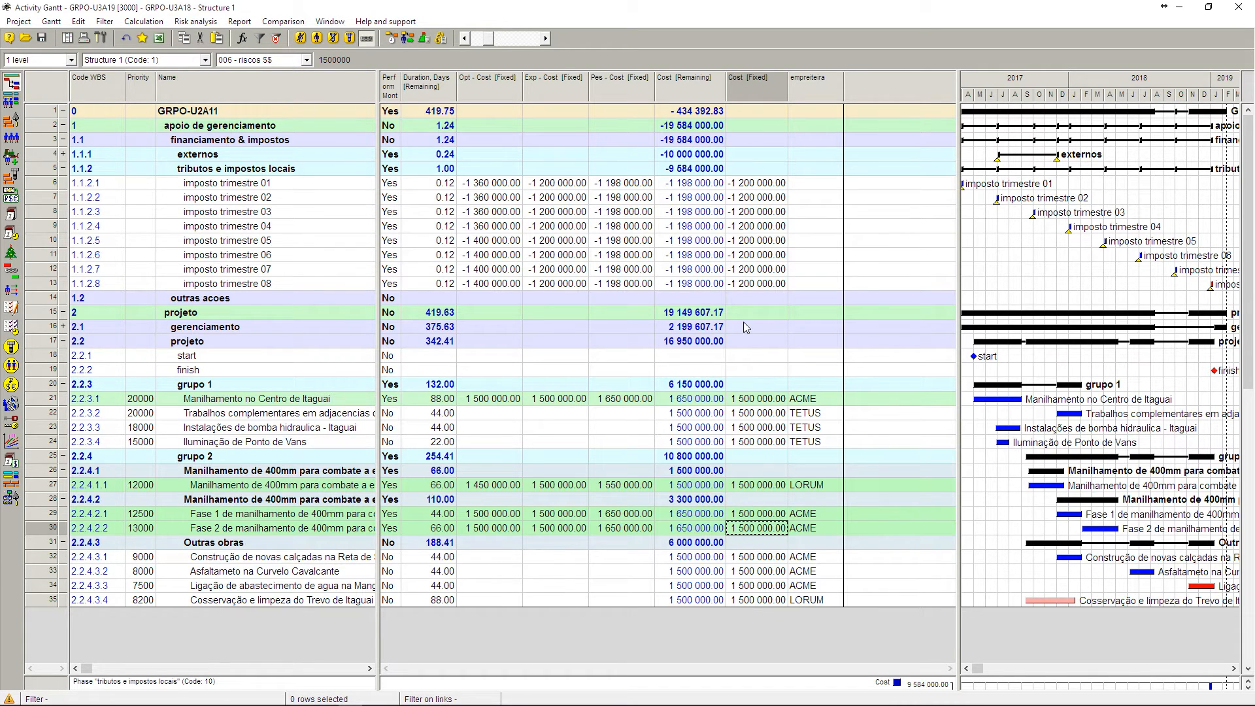
{"action": "left_click", "coordinate": [408, 38]}
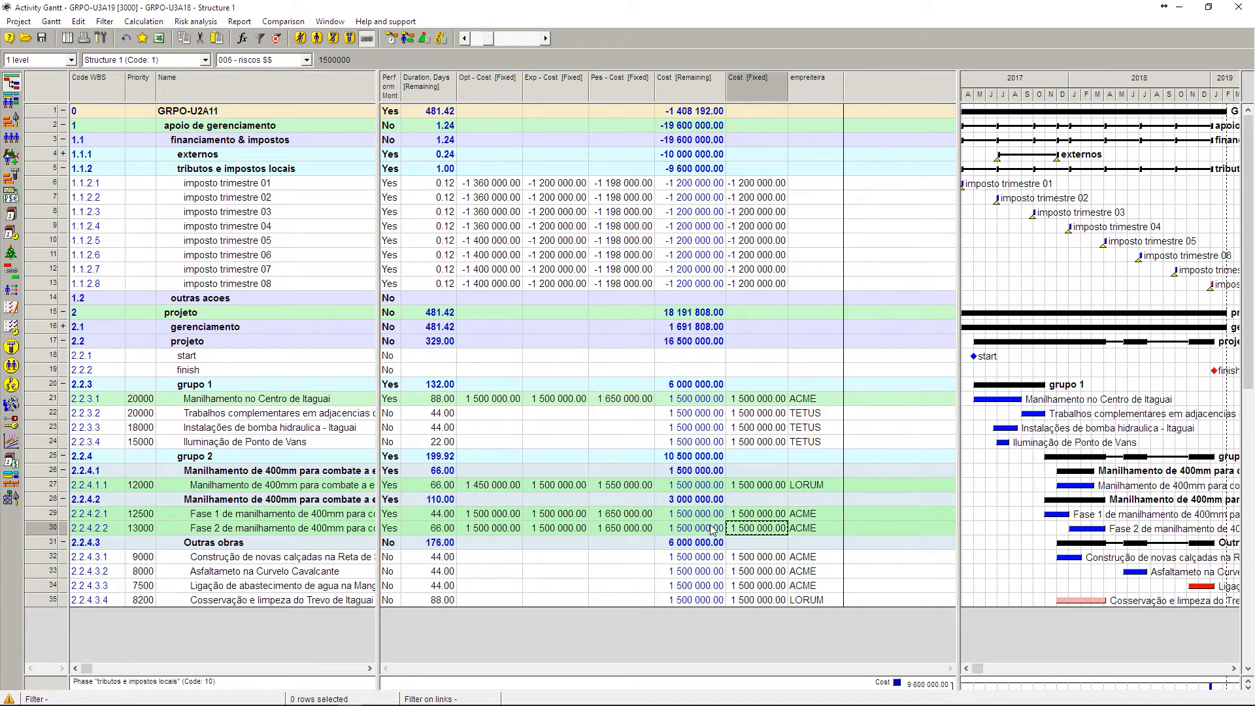
- Open the Monte Carlo analysis settings for the project
{"action": "left_click", "coordinate": [203, 23]}
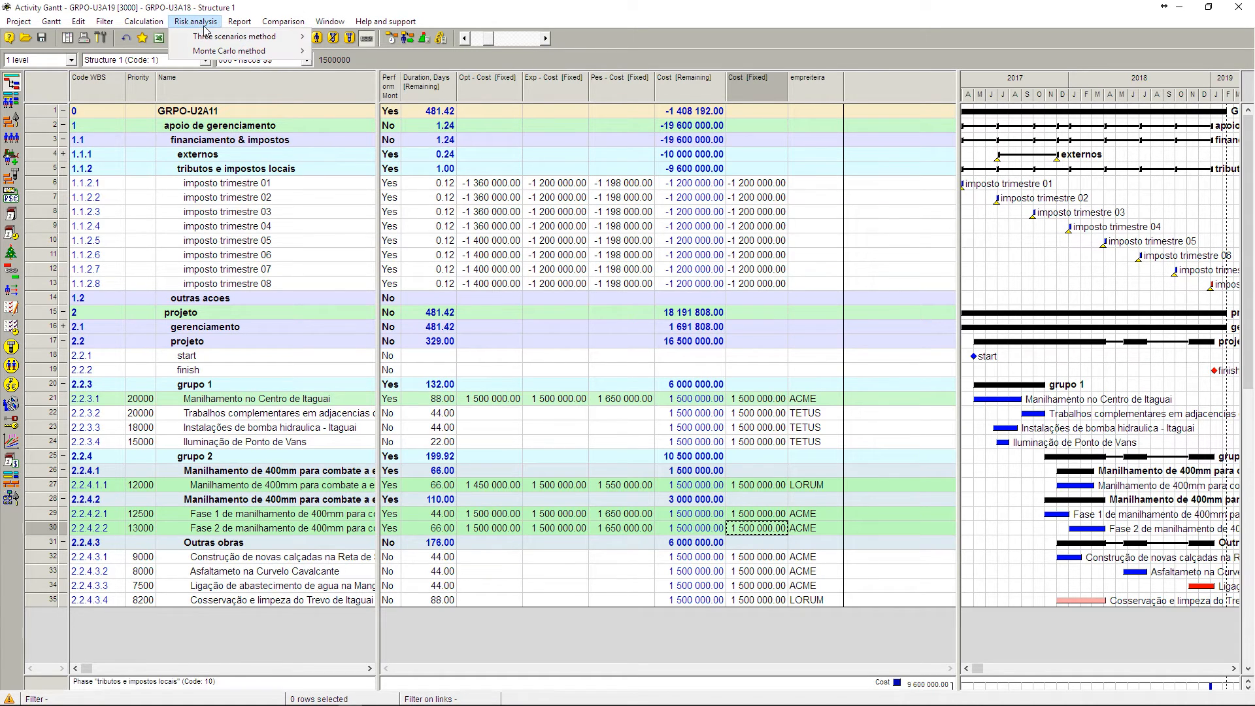
{"action": "mouse_move", "coordinate": [213, 51]}
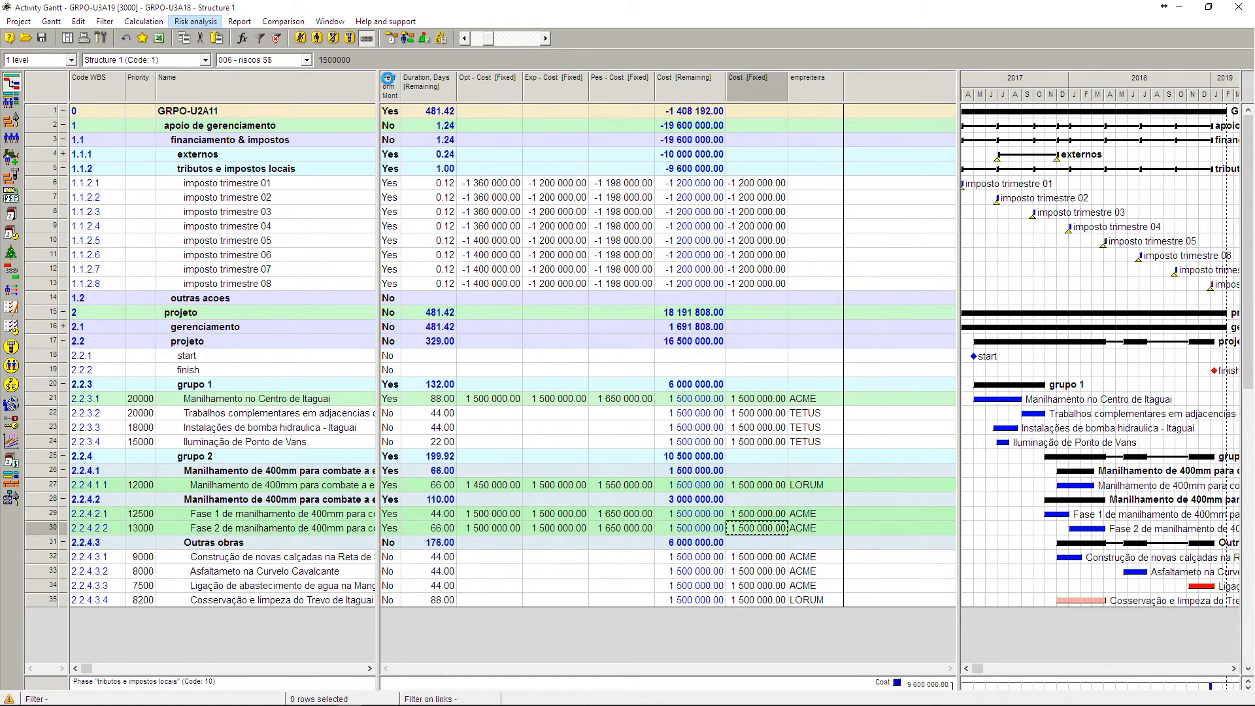
{"action": "left_click", "coordinate": [387, 68]}
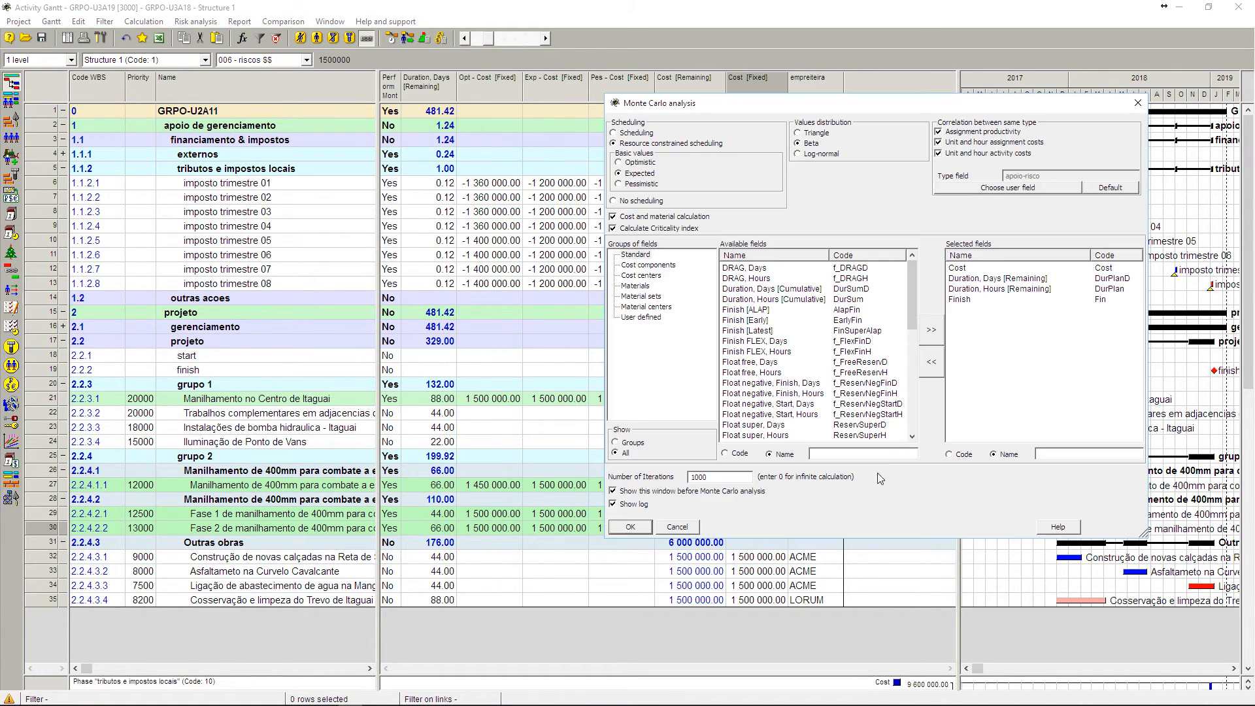
- Run the Monte Carlo analysis with 1000 iterations, shrink and review its log window, and close it
{"action": "left_click", "coordinate": [630, 527]}
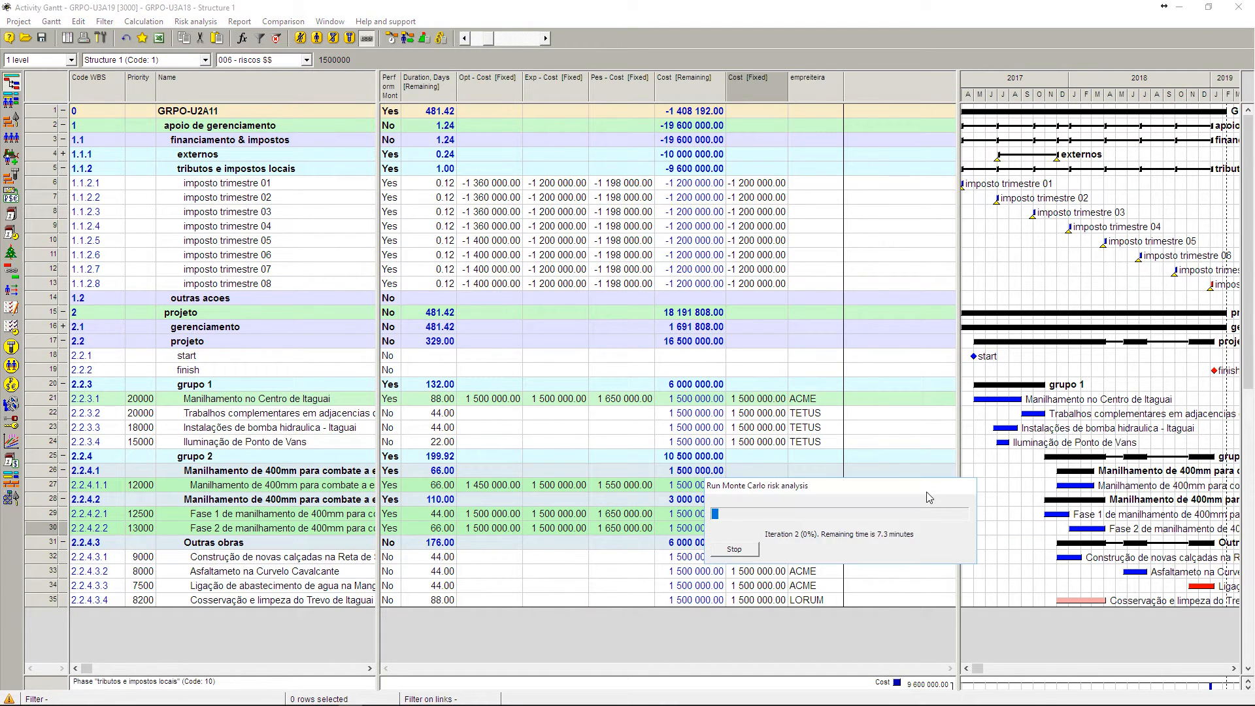
{"action": "left_click_drag", "start_coordinate": [928, 497], "coordinate": [797, 355]}
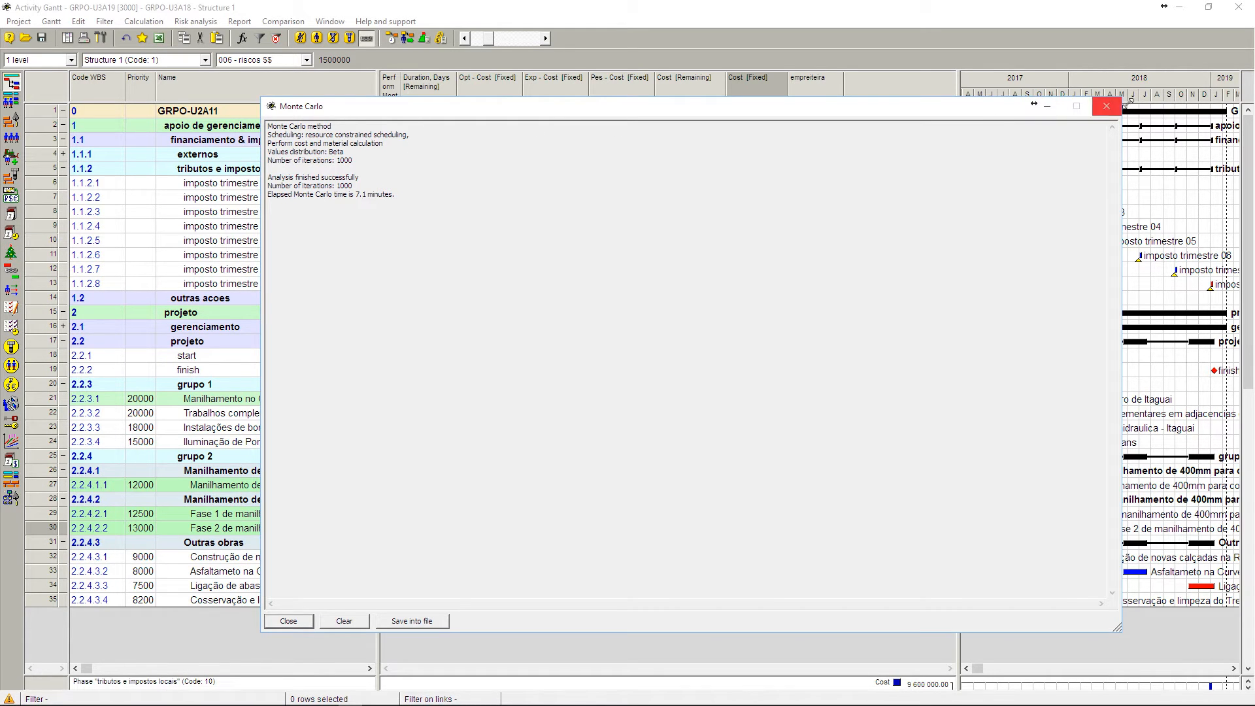
{"action": "left_click_drag", "start_coordinate": [1121, 99], "coordinate": [621, 265]}
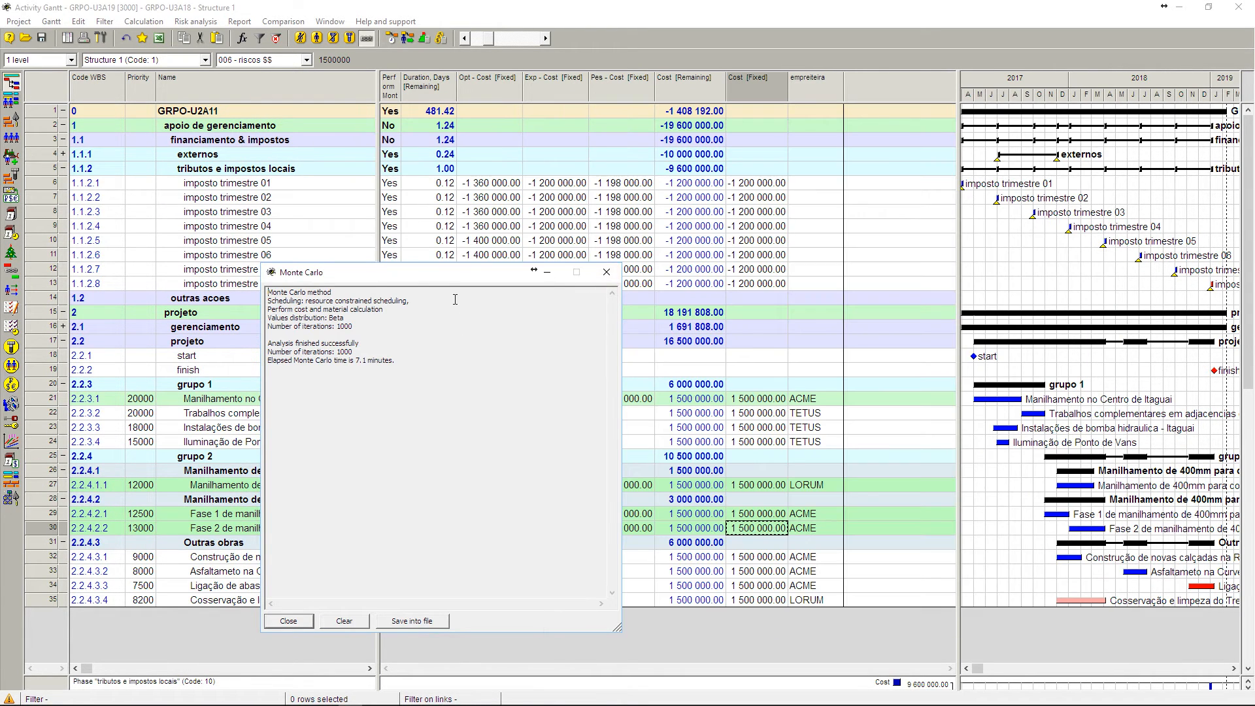
{"action": "left_click_drag", "start_coordinate": [408, 367], "coordinate": [251, 292]}
{"action": "left_click", "coordinate": [370, 328]}
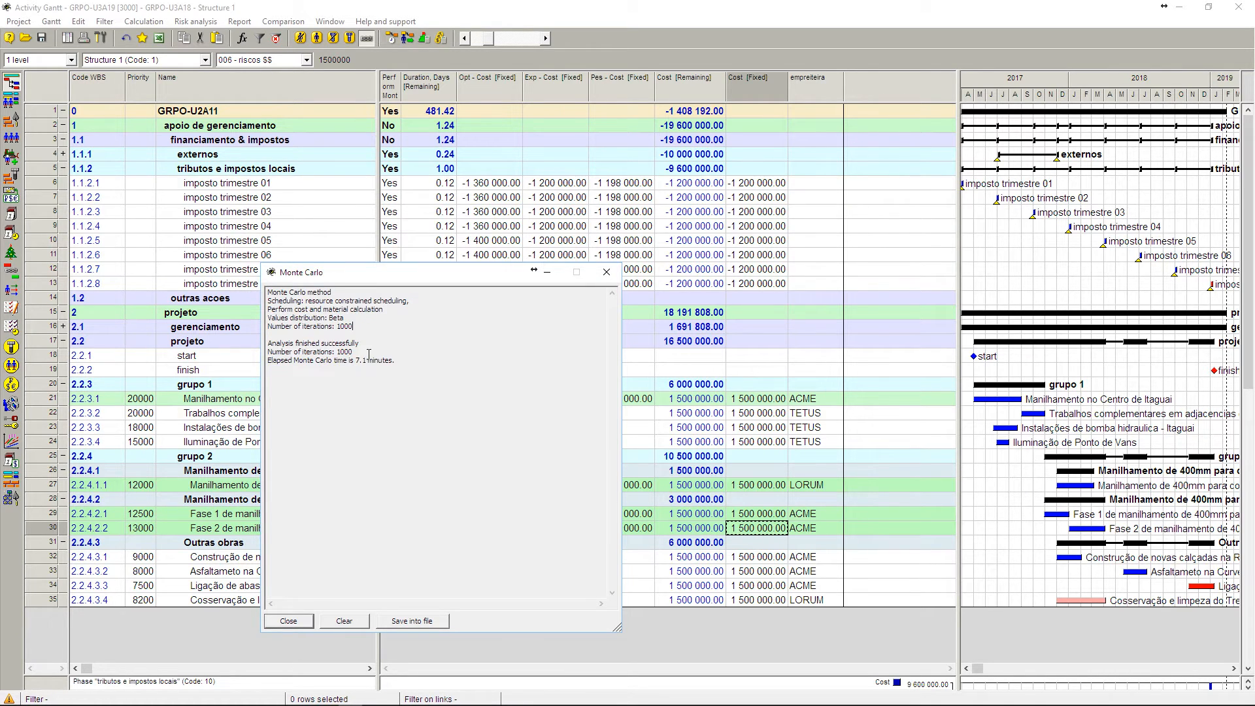
{"action": "left_click", "coordinate": [607, 272]}
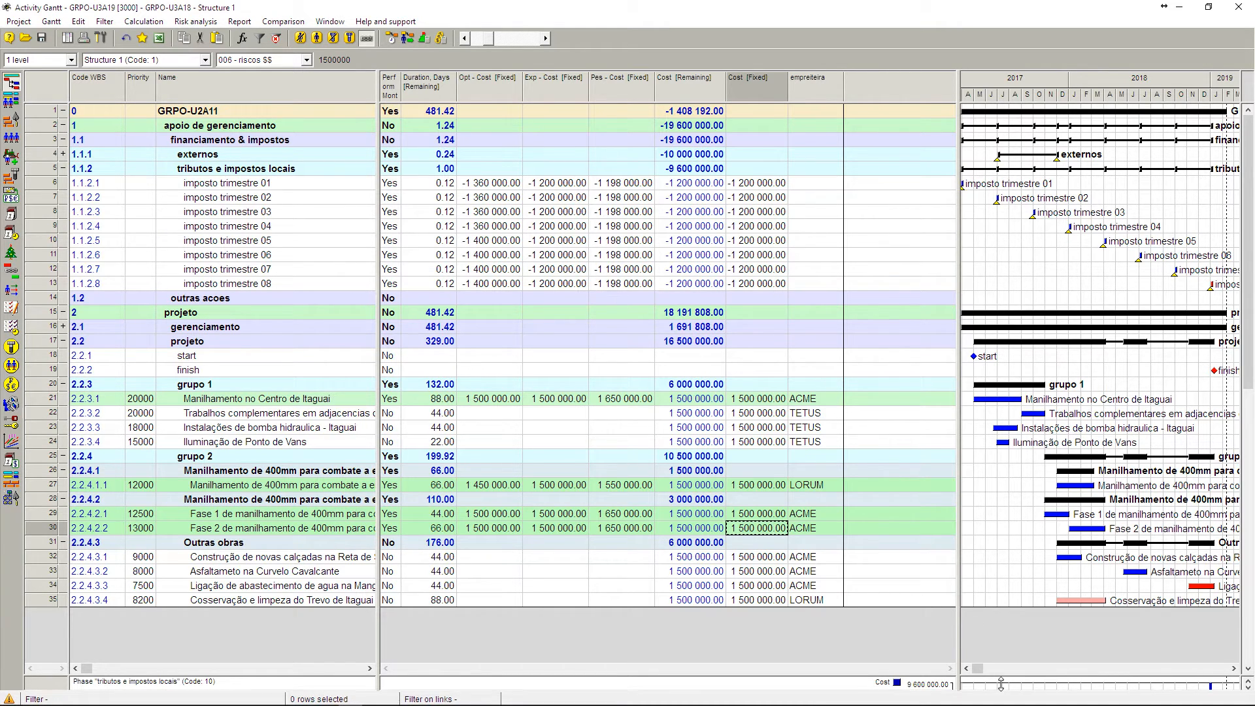
- Check the summed fixed costs of the eight quarterly tax activities and of all project works from Manilhamento no Centro de Itaguai down
{"action": "left_click_drag", "start_coordinate": [1001, 684], "coordinate": [1005, 675]}
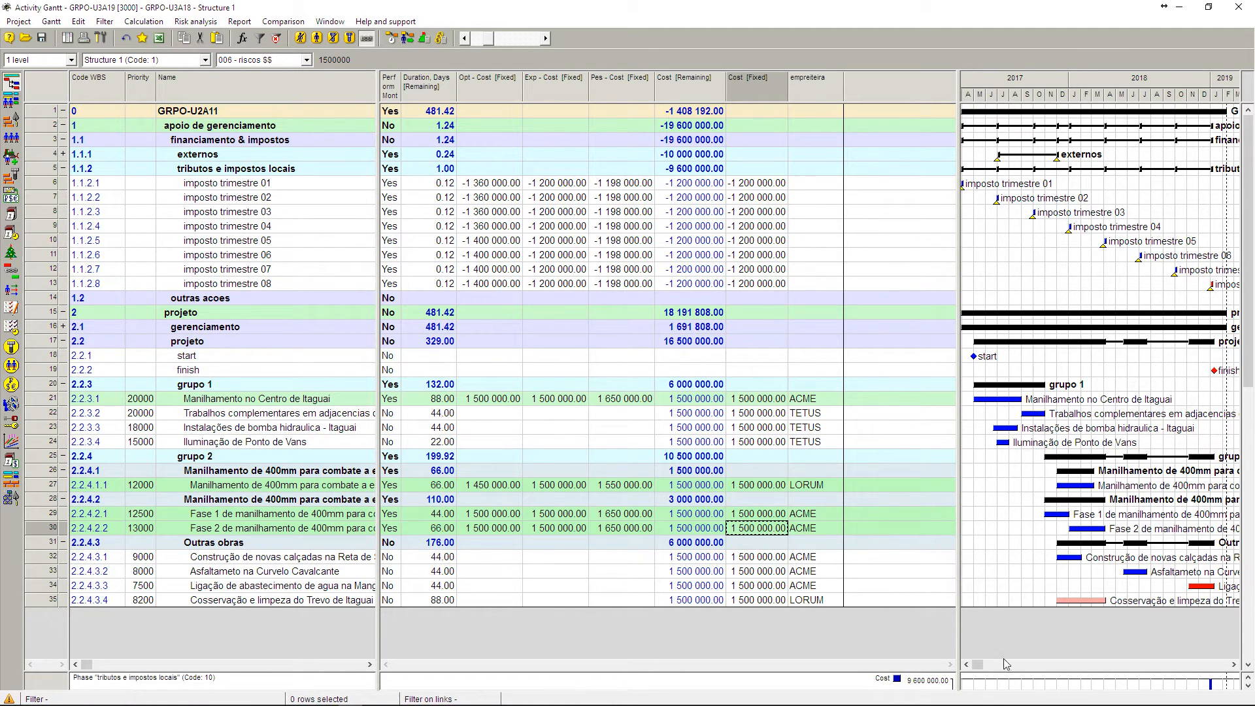
{"action": "left_click", "coordinate": [750, 186]}
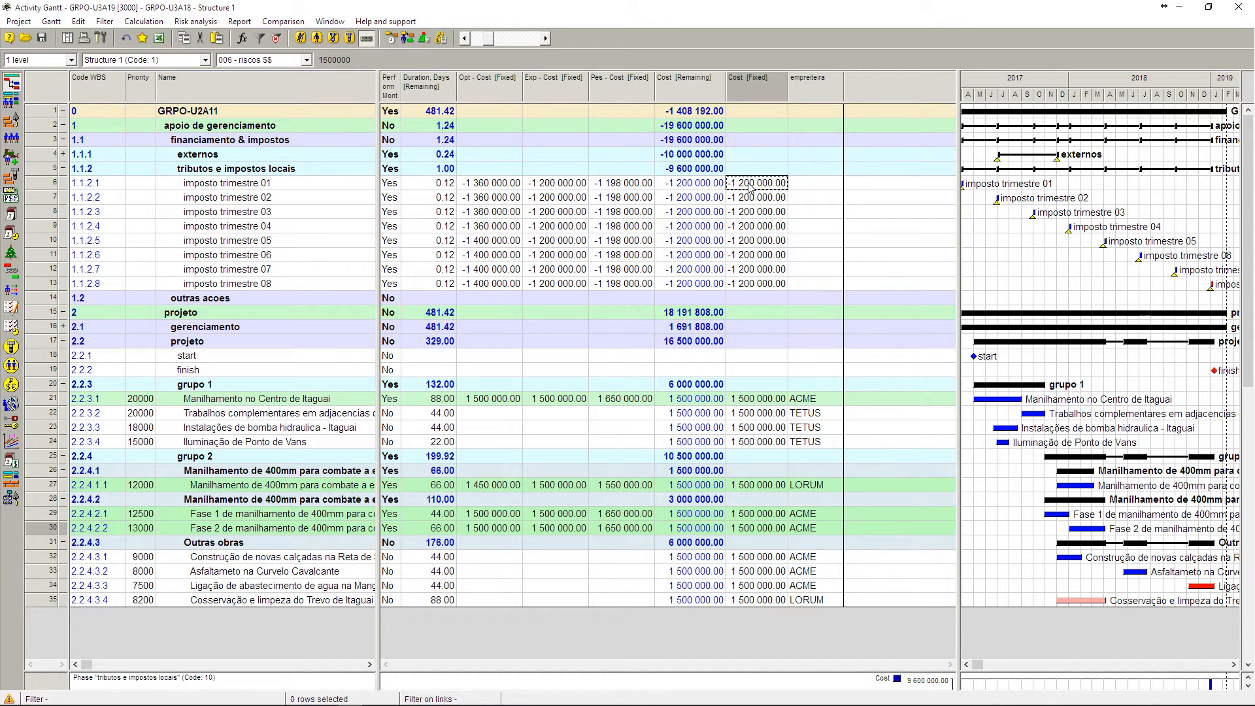
{"action": "left_click", "coordinate": [763, 289], "text": "shift"}
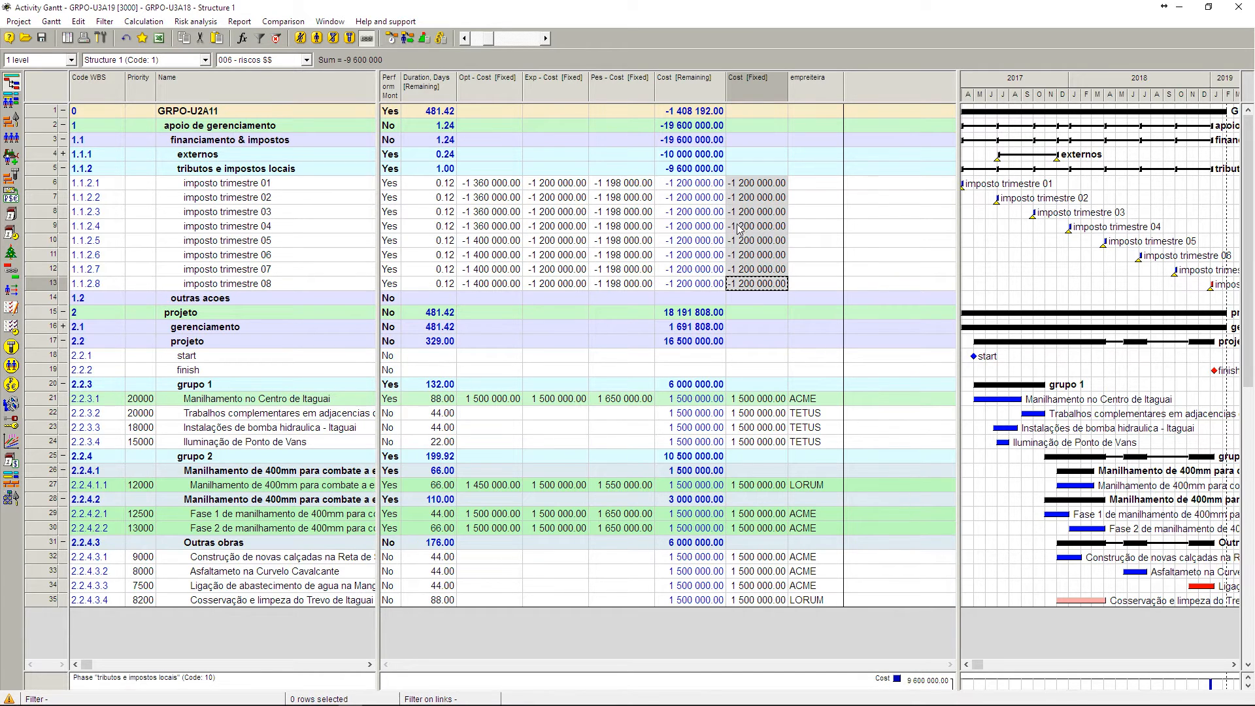
{"action": "left_click", "coordinate": [745, 400]}
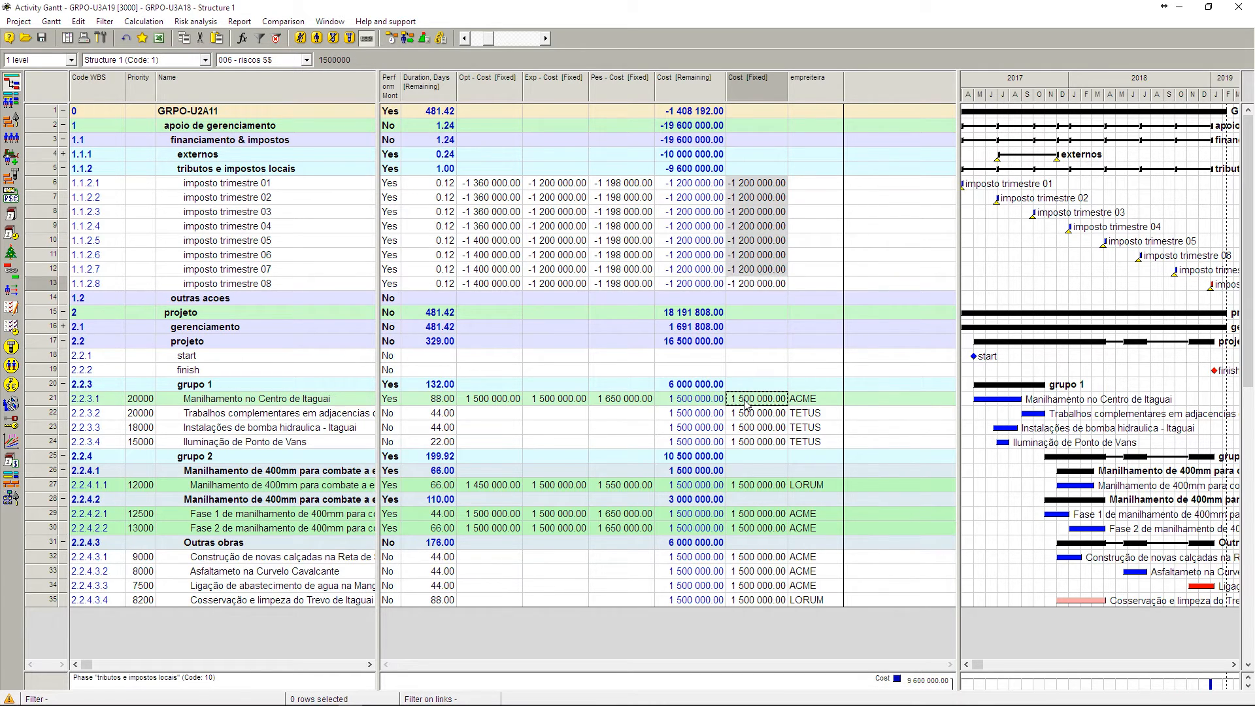
{"action": "left_click", "coordinate": [751, 600], "text": "shift"}
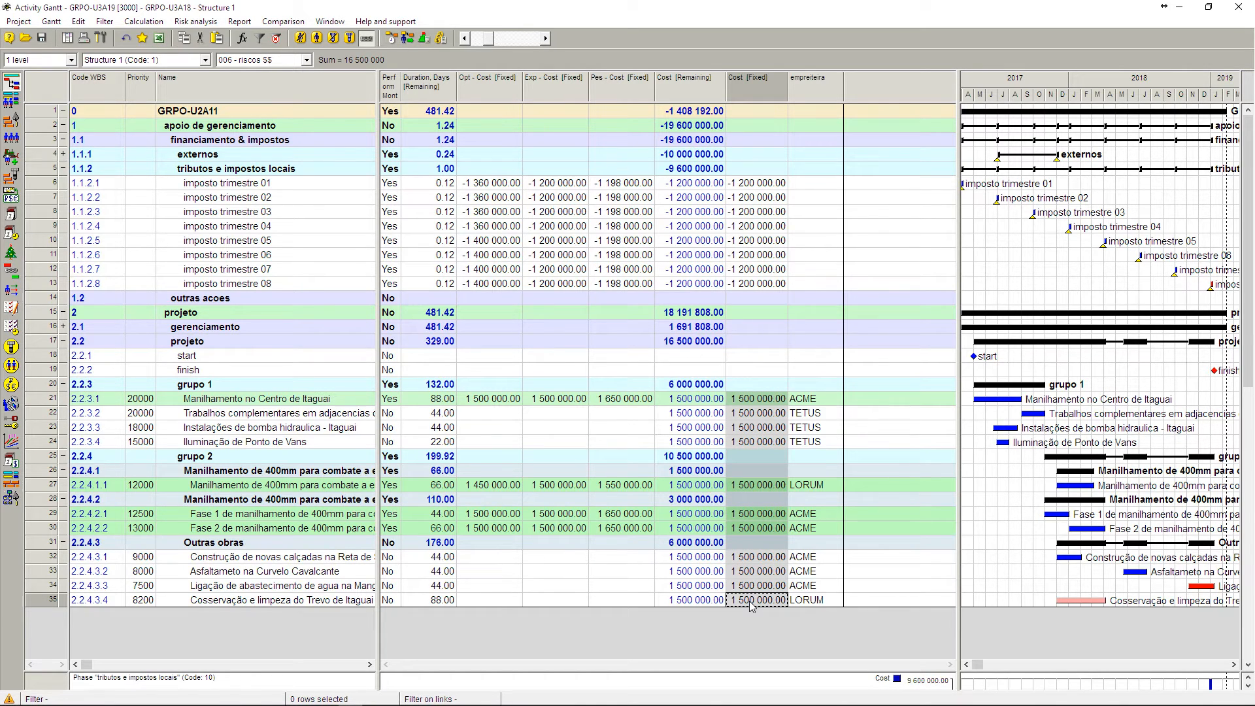
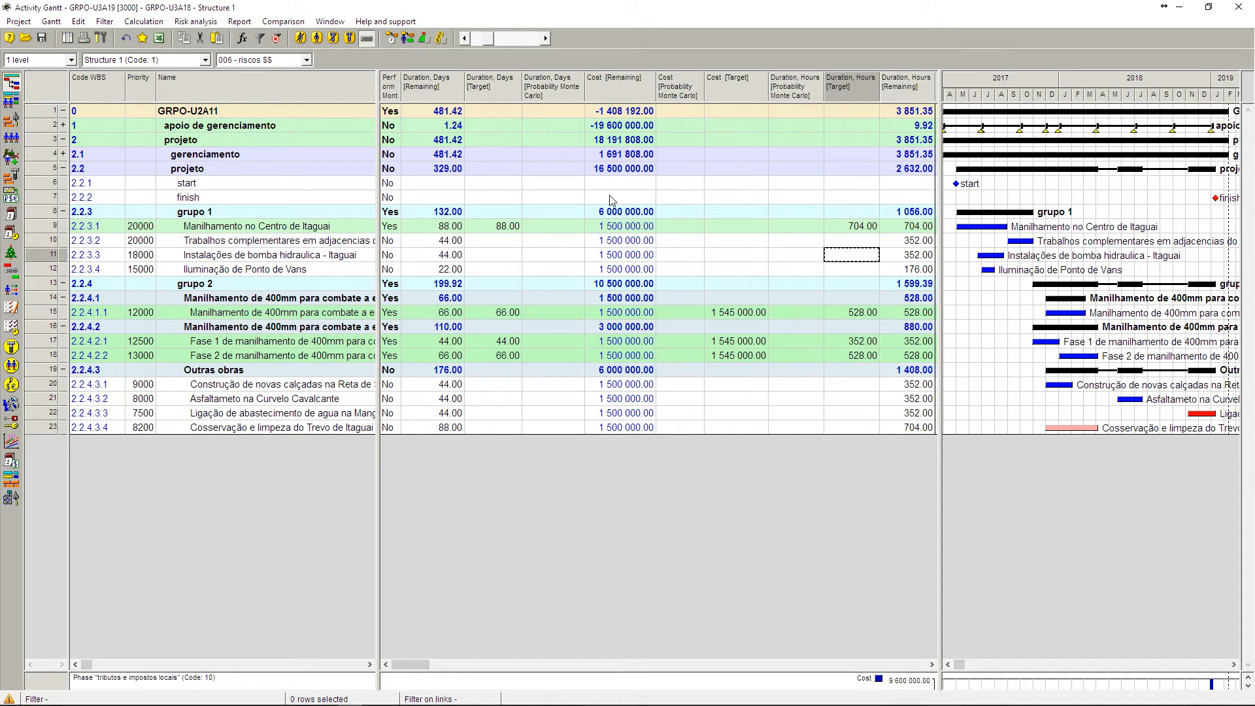
- Remove the three Duration, Hours columns (Probability Monte Carlo, Target and Remaining) from the activity table
{"action": "left_click", "coordinate": [439, 91]}
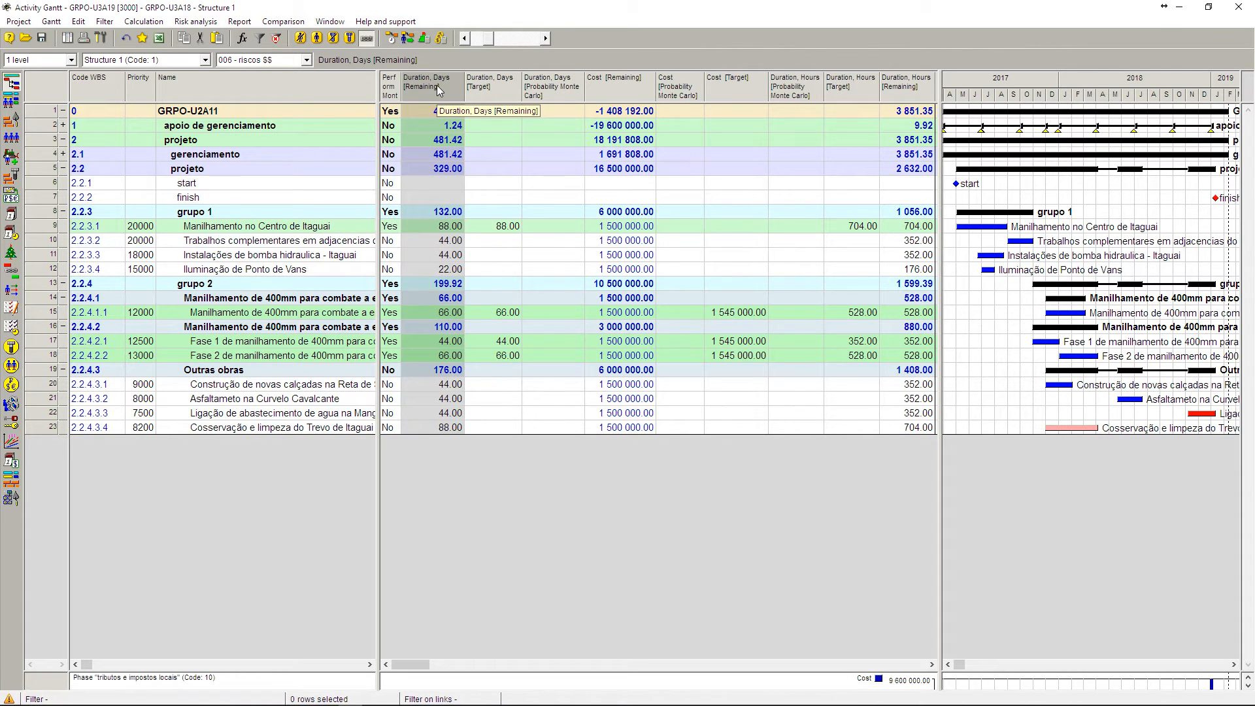
{"action": "left_click", "coordinate": [616, 90]}
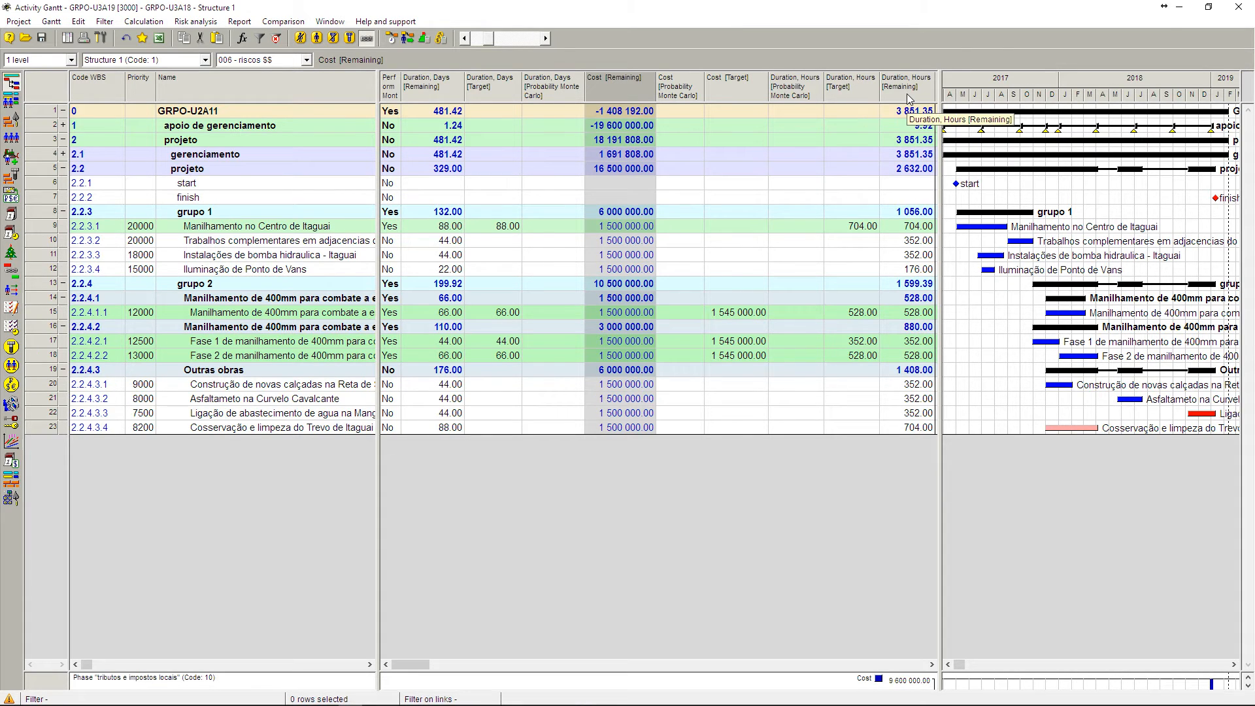
{"action": "left_click", "coordinate": [806, 98]}
{"action": "key", "text": "Delete"}
{"action": "key", "text": "Delete"}
{"action": "key", "text": "Delete"}
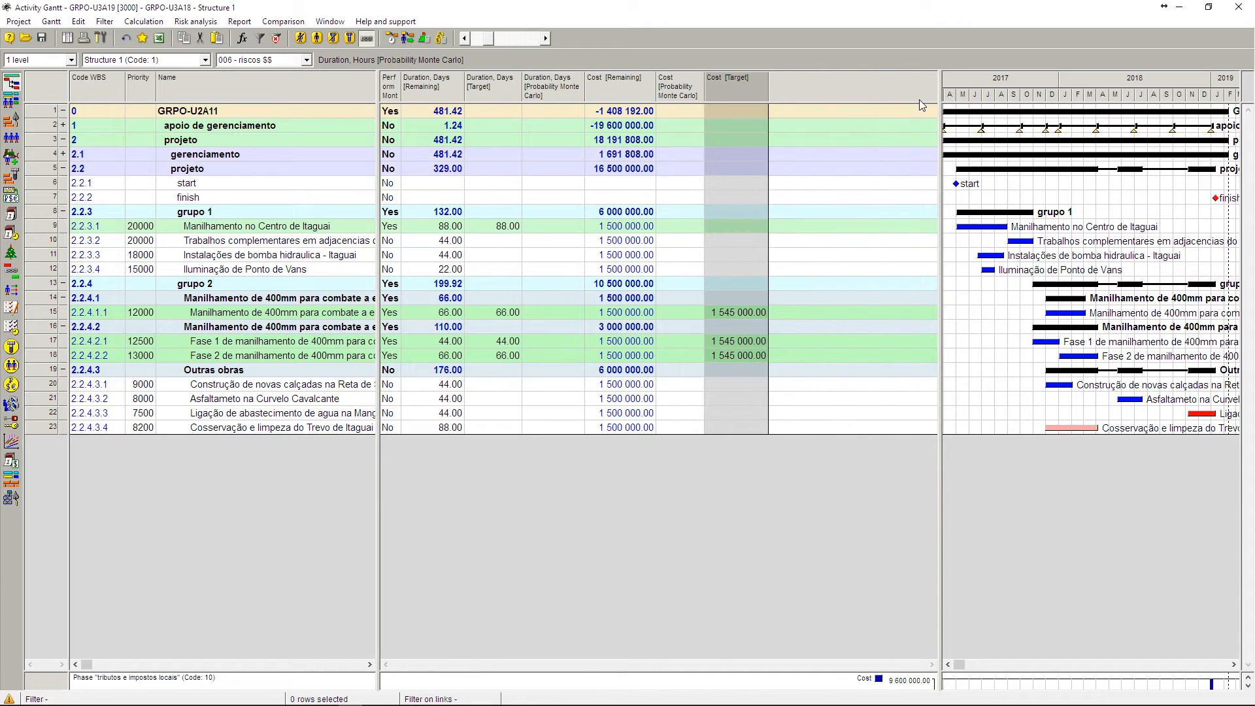
- Widen the Gantt chart area up to the Cost [Target] column and rescale its timeline to fill the new width
{"action": "left_click_drag", "start_coordinate": [939, 98], "coordinate": [771, 98]}
{"action": "right_click", "coordinate": [854, 85]}
{"action": "left_click", "coordinate": [873, 106]}
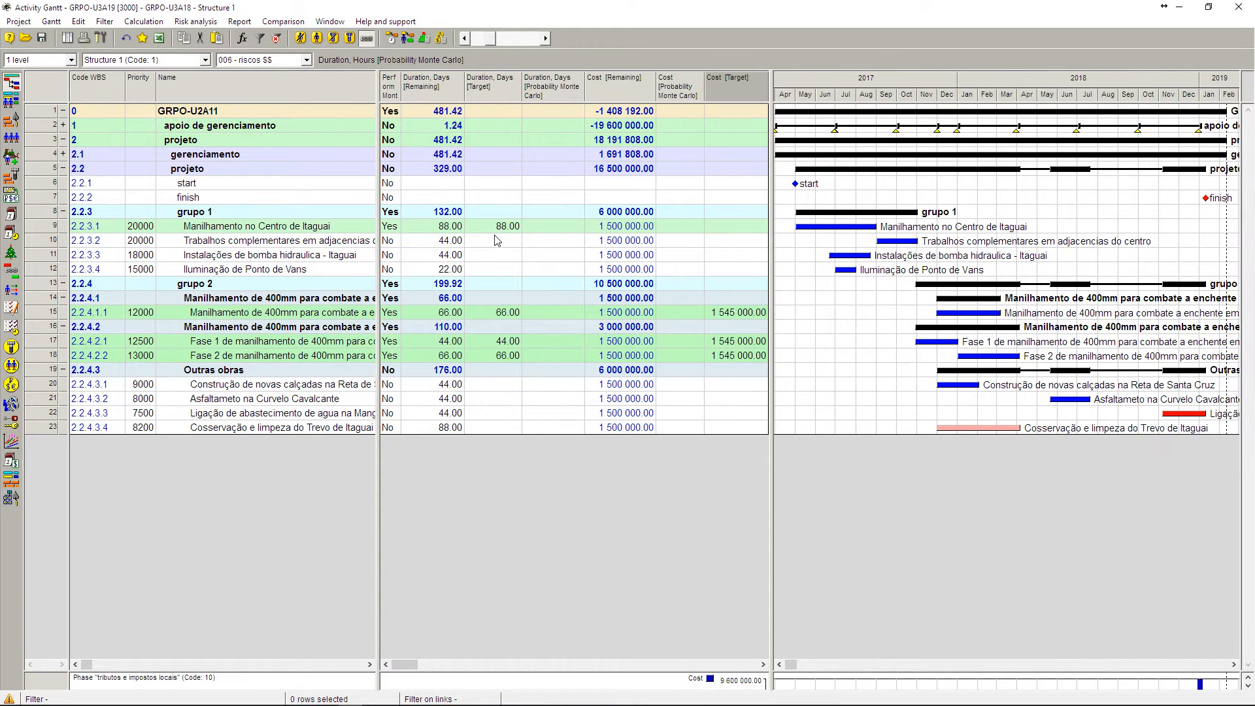
- Compare the remaining and target durations in days of the four green-highlighted Manilhamento activities
{"action": "left_click", "coordinate": [443, 230]}
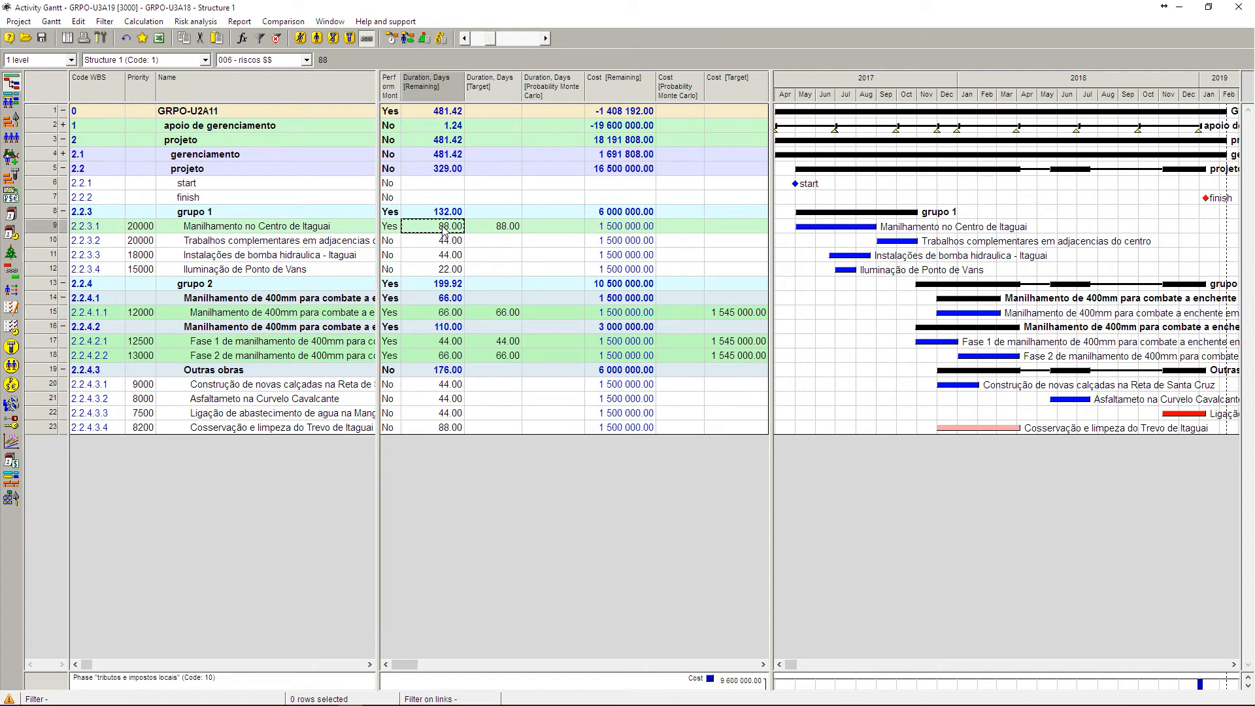
{"action": "left_click", "coordinate": [447, 314]}
{"action": "left_click", "coordinate": [448, 341]}
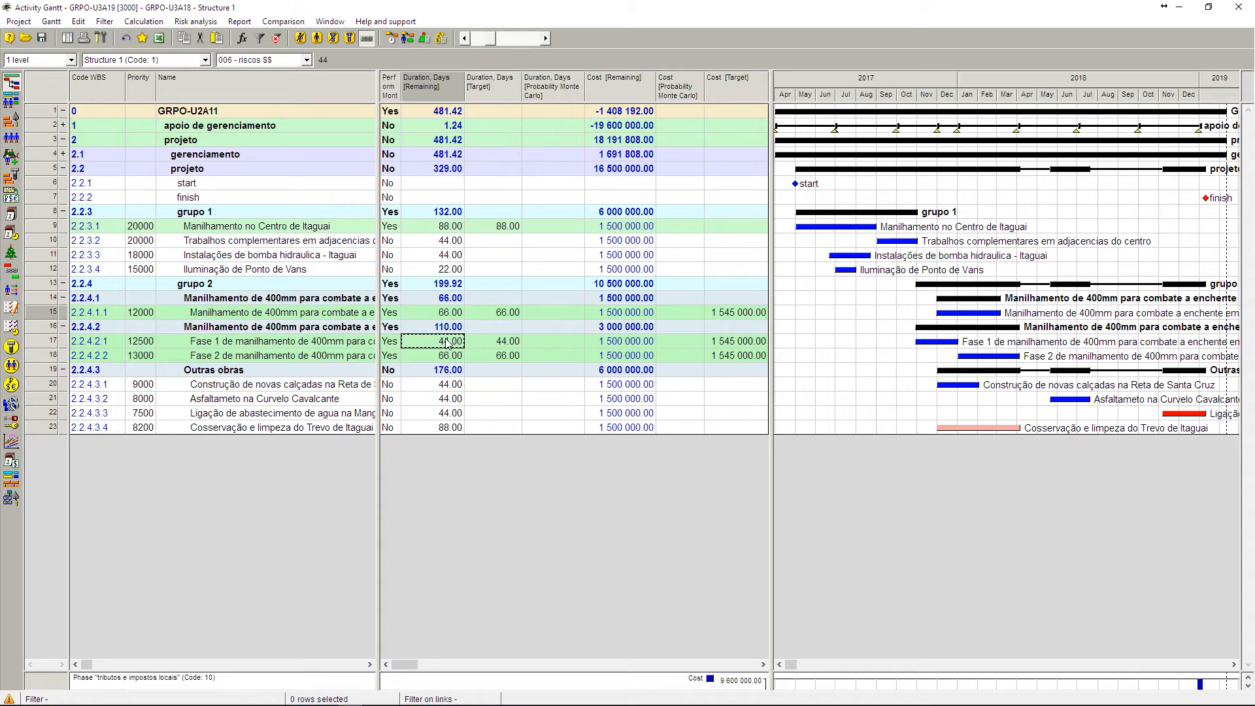
{"action": "left_click", "coordinate": [451, 355]}
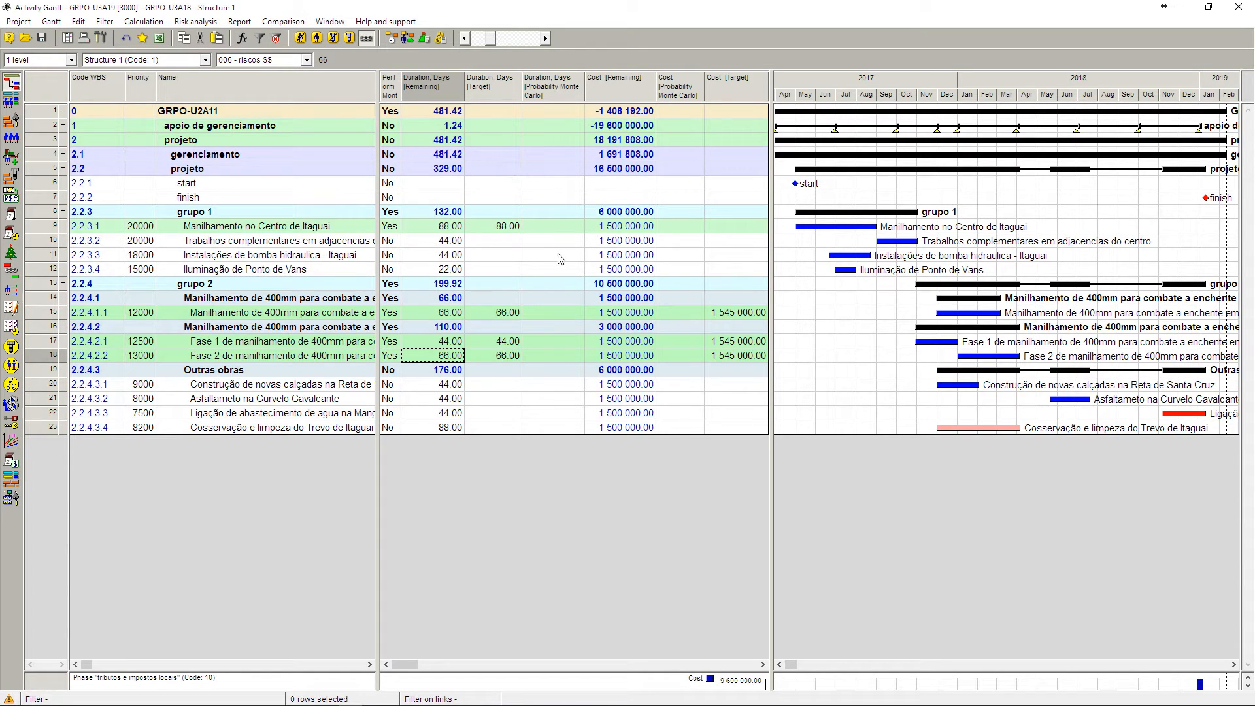
{"action": "left_click", "coordinate": [502, 228]}
{"action": "left_click", "coordinate": [498, 313]}
{"action": "left_click", "coordinate": [496, 341]}
{"action": "left_click", "coordinate": [498, 355]}
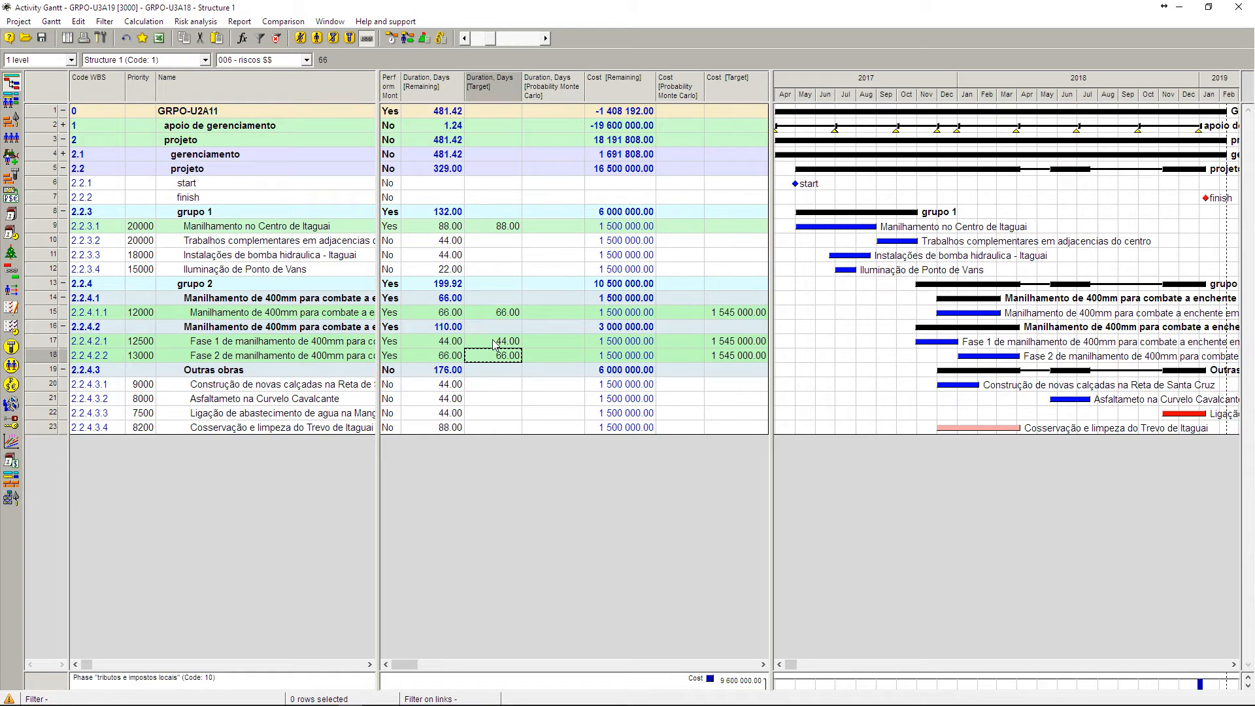
{"action": "left_click", "coordinate": [446, 229]}
{"action": "left_click", "coordinate": [494, 229]}
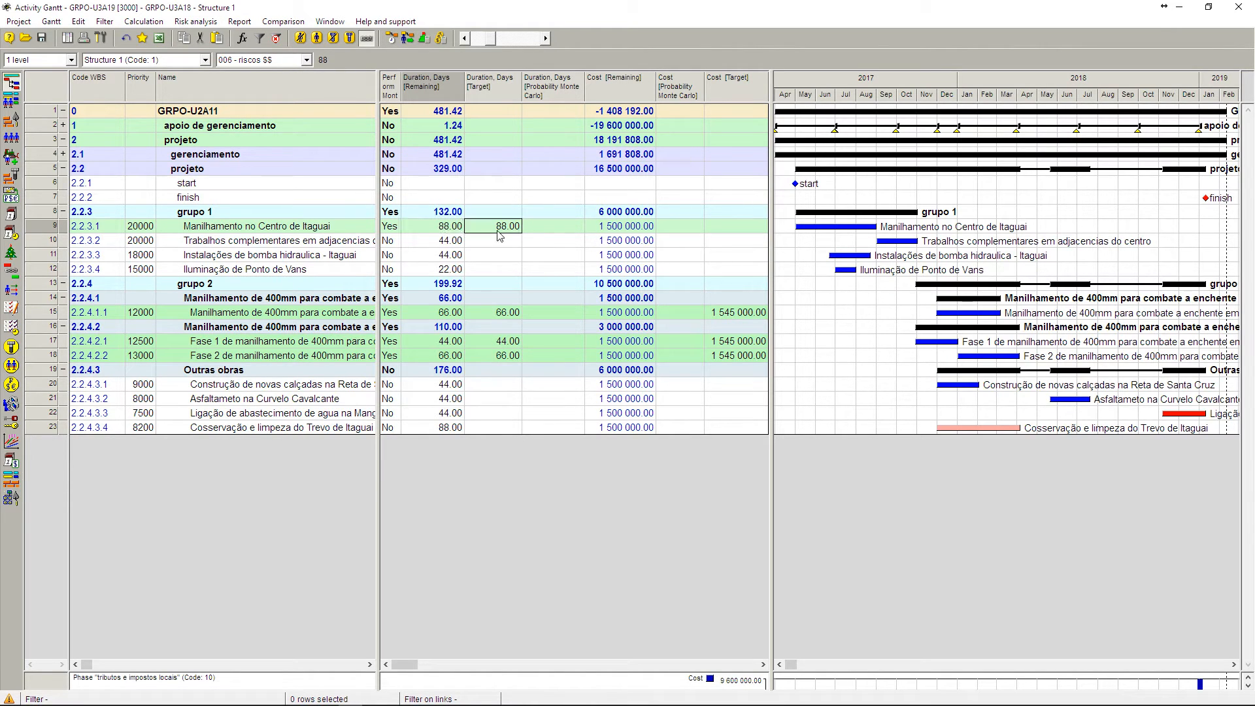
{"action": "left_click", "coordinate": [446, 229]}
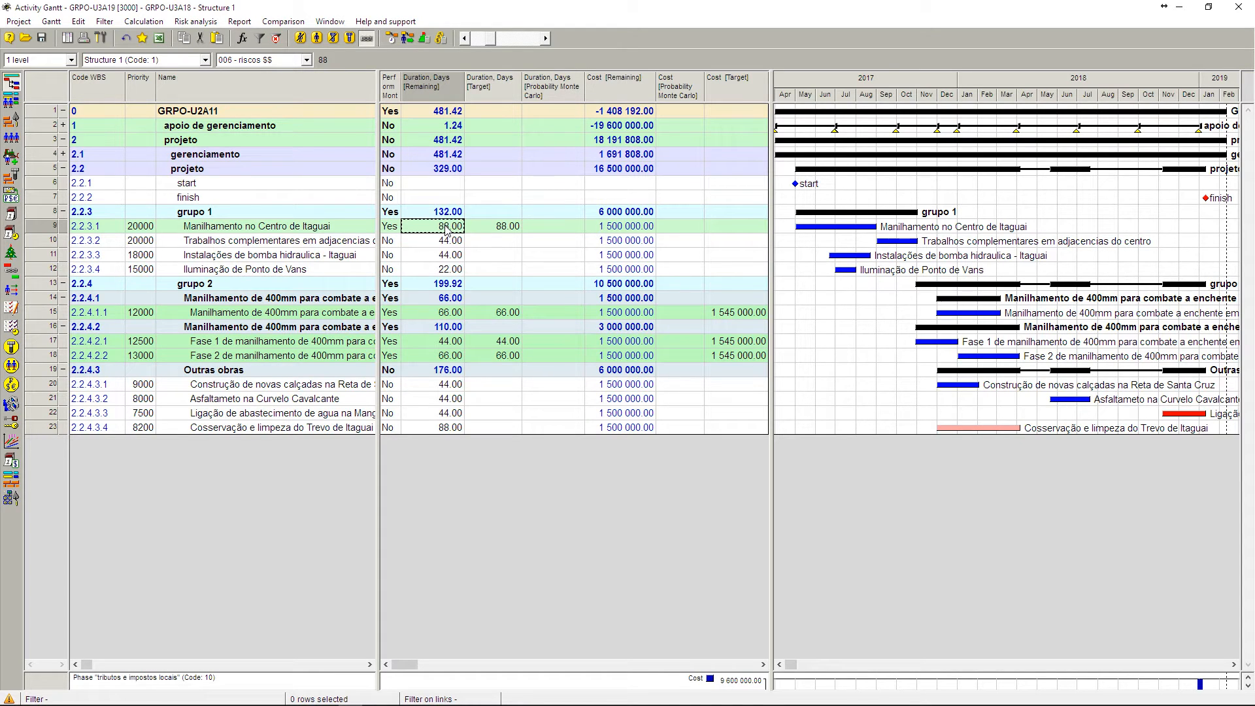
- Set the target cost of activity 2.2.4.1.1 to 1500000, matching its remaining cost
{"action": "left_click", "coordinate": [632, 229]}
{"action": "left_click", "coordinate": [634, 314]}
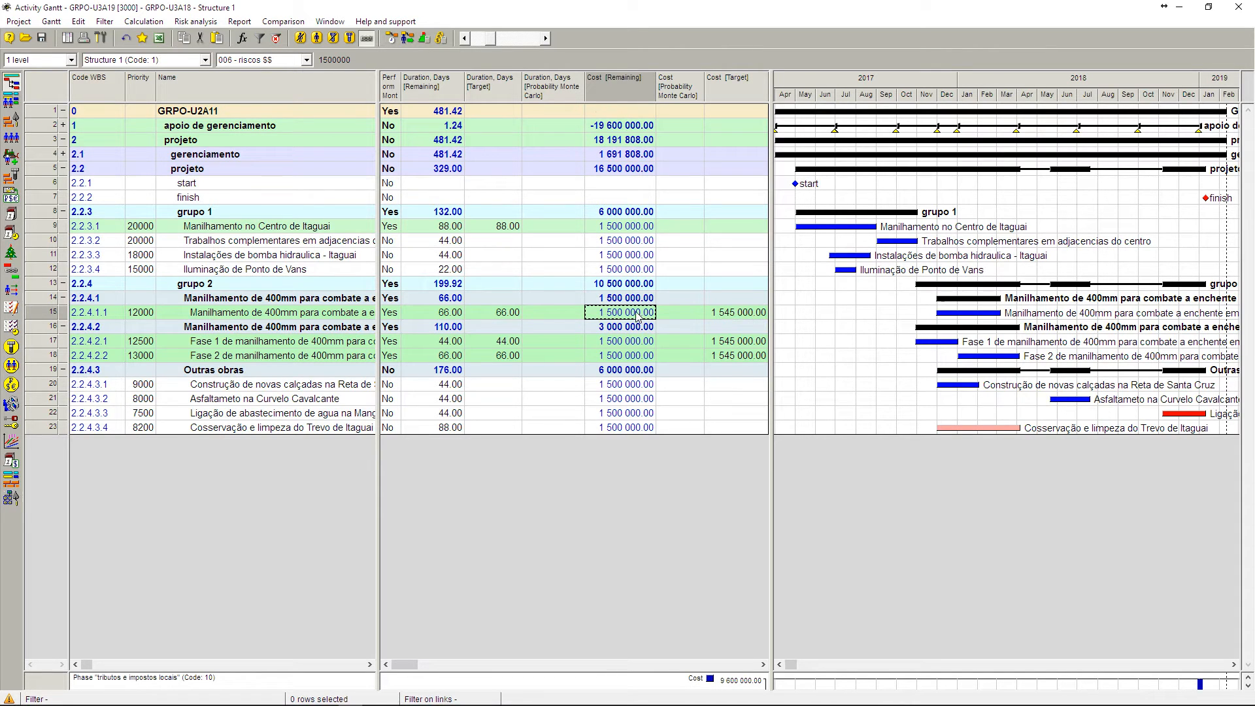
{"action": "double_click", "coordinate": [763, 315]}
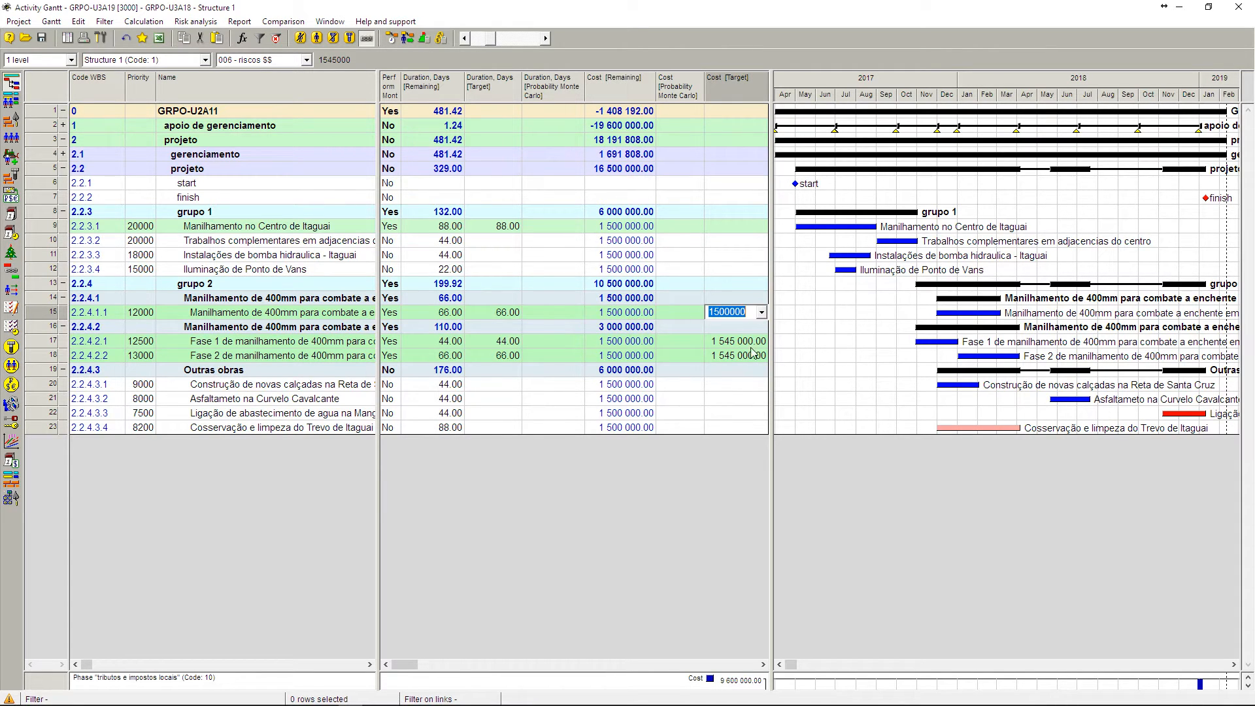
{"action": "left_click", "coordinate": [740, 340]}
{"action": "left_click", "coordinate": [739, 318]}
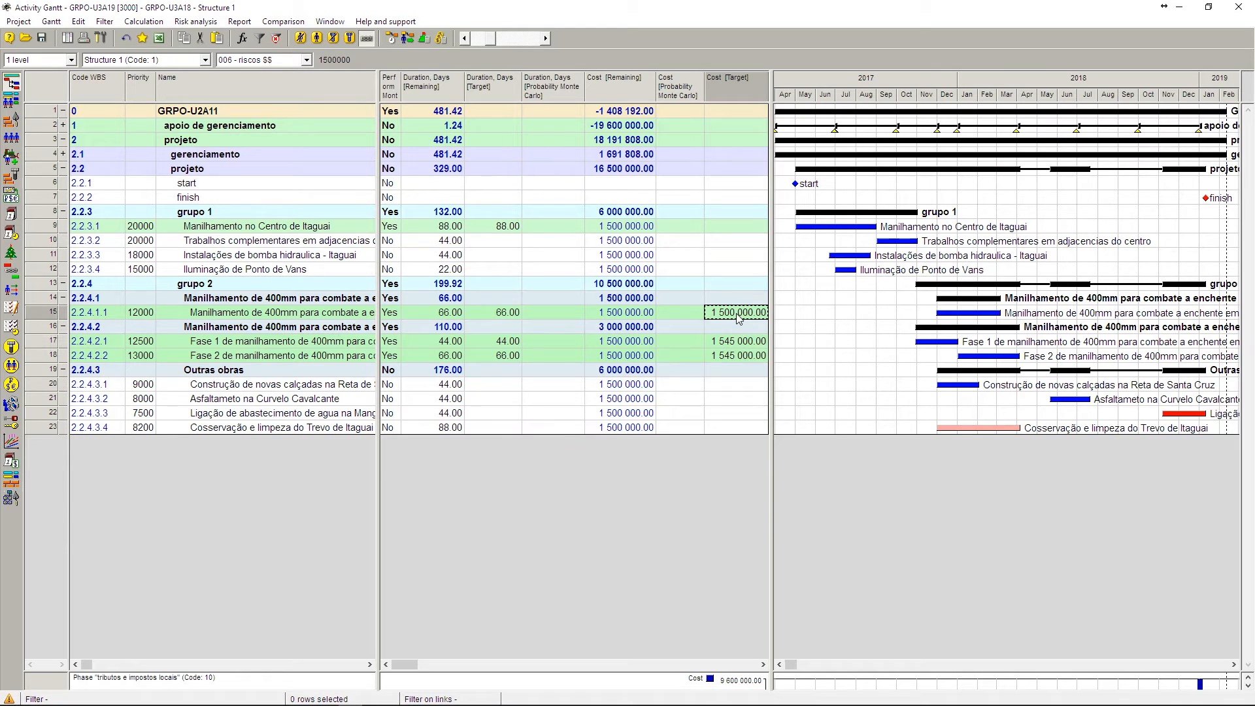
- Set the target cost of the Fase 1 and Fase 2 Manilhamento activities to 1500000 each
{"action": "left_click", "coordinate": [737, 339]}
{"action": "type", "text": "1 500 000.00"}
{"action": "left_click", "coordinate": [739, 356]}
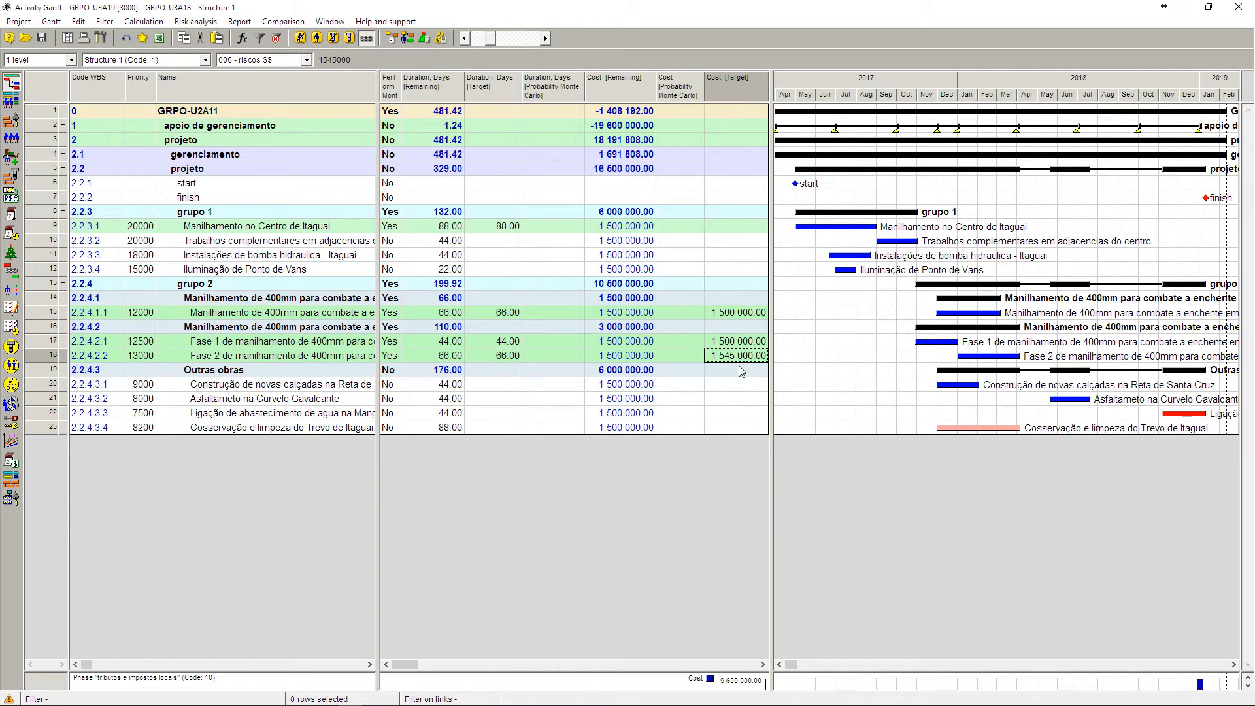
{"action": "type", "text": "1 500 000.00"}
{"action": "left_click", "coordinate": [739, 380]}
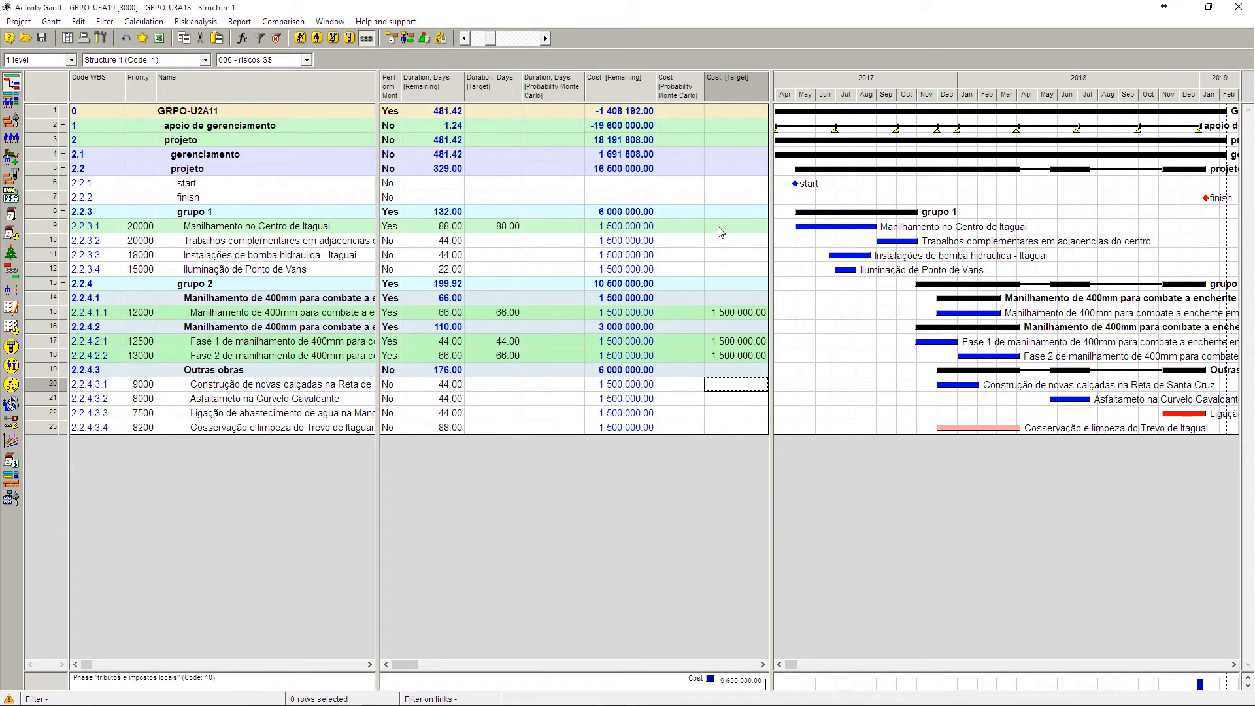
- Enter a target cost of 1500000 for Manilhamento no Centro de Itaguai
{"action": "left_click", "coordinate": [720, 229]}
{"action": "type", "text": "1 500 000.00"}
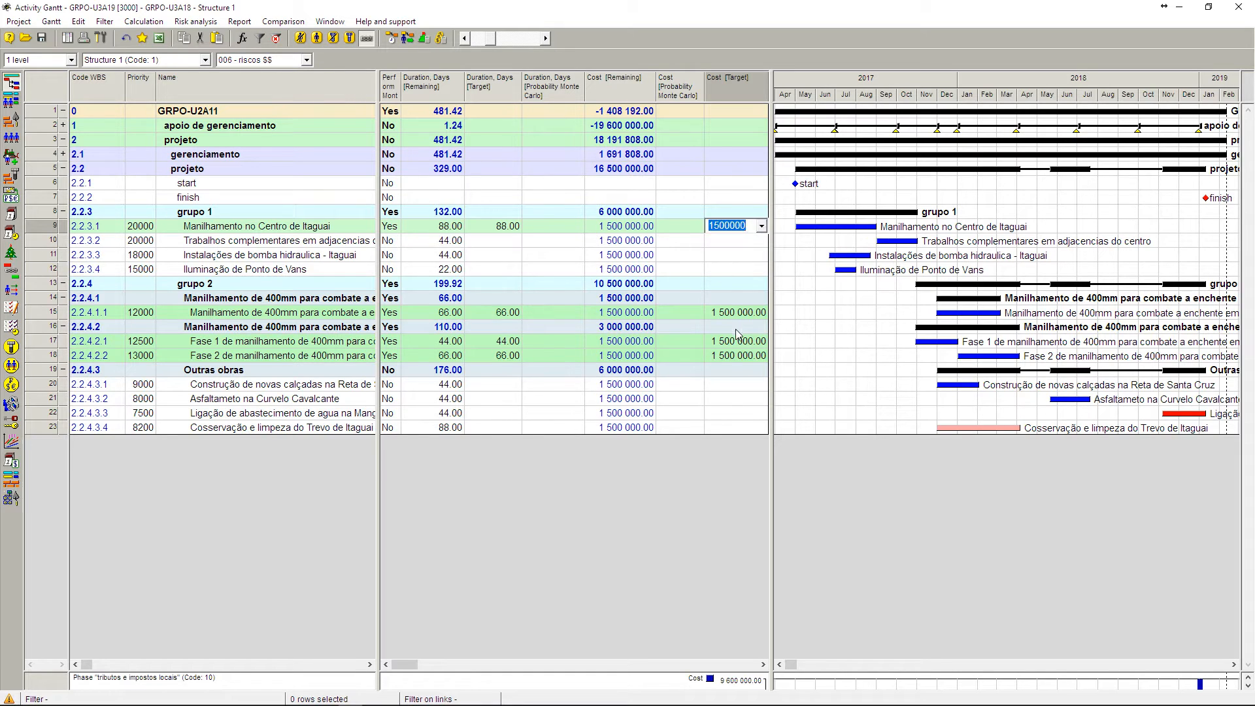
{"action": "left_click", "coordinate": [738, 329]}
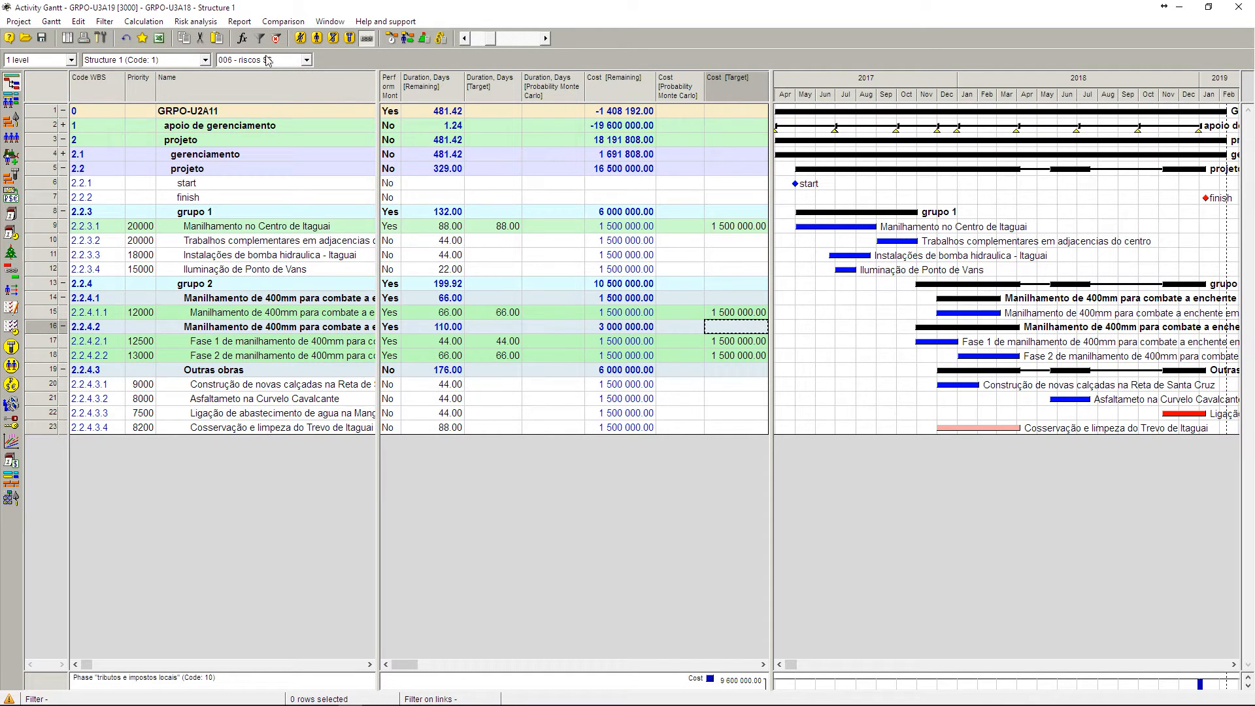
- Run the Monte Carlo risk analysis with resource constrained scheduling, Beta distribution and 100 iterations, after reviewing the cost component and cost center fields
{"action": "left_click", "coordinate": [197, 22]}
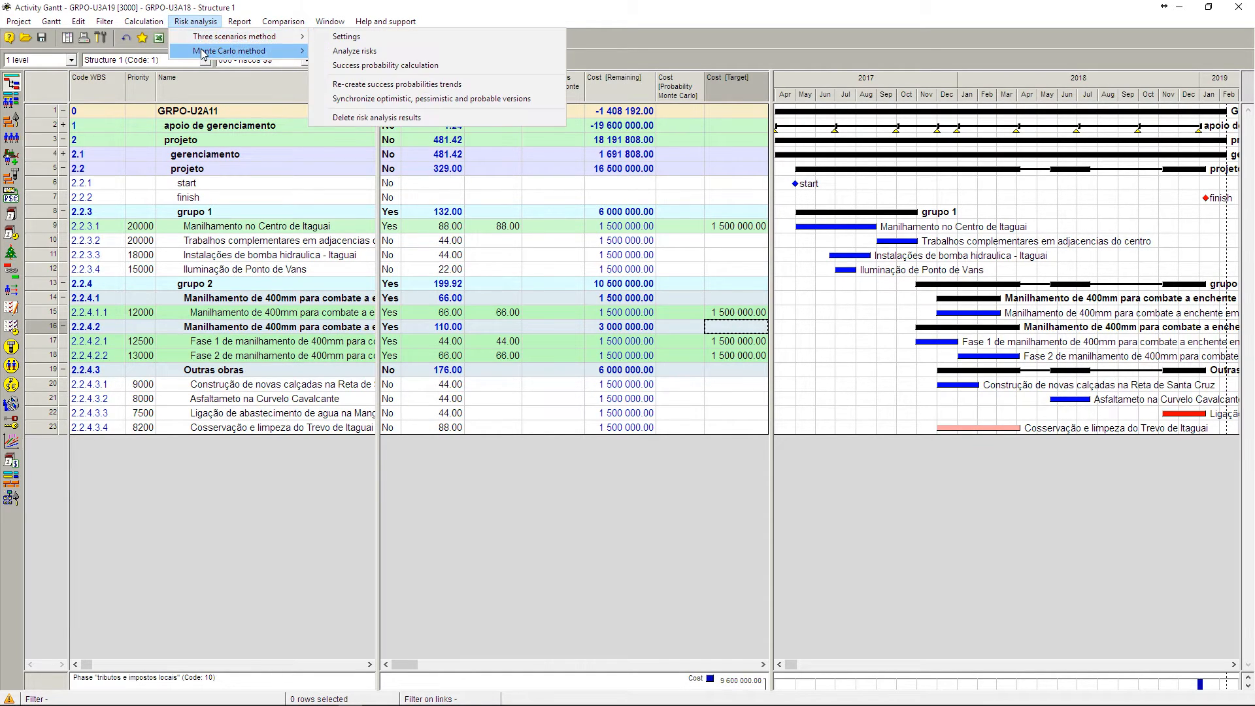
{"action": "mouse_move", "coordinate": [261, 51]}
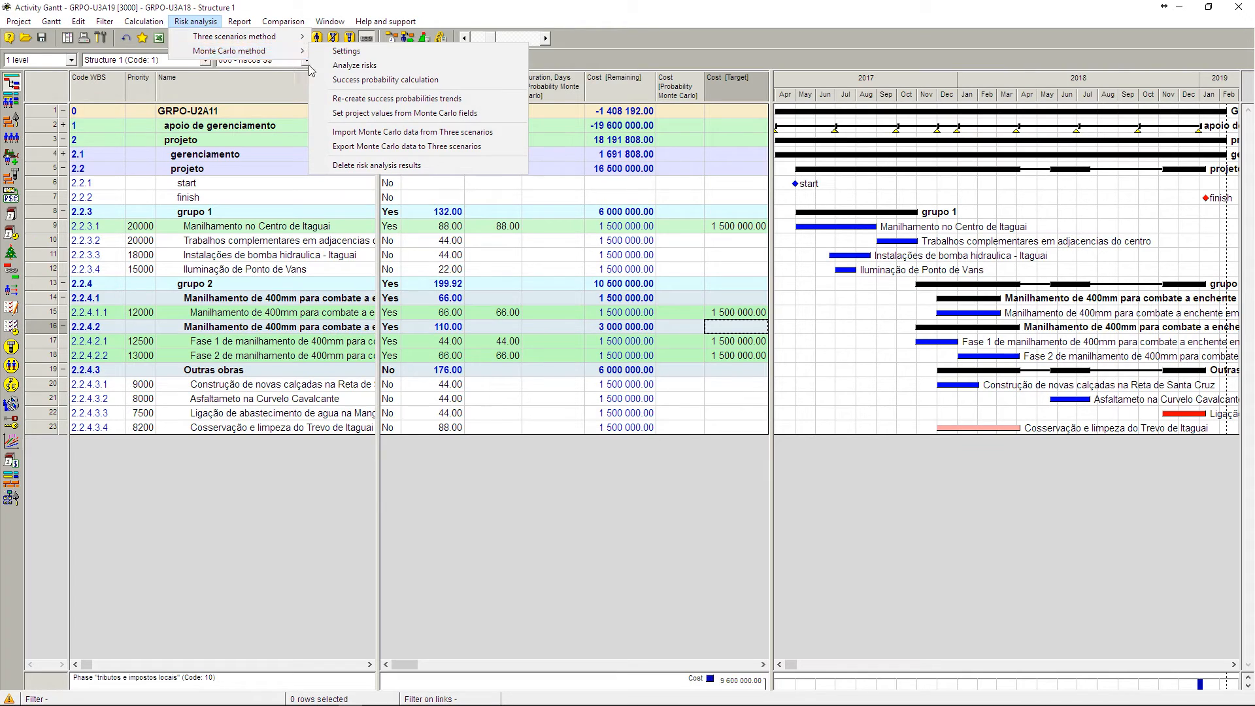
{"action": "left_click", "coordinate": [354, 64]}
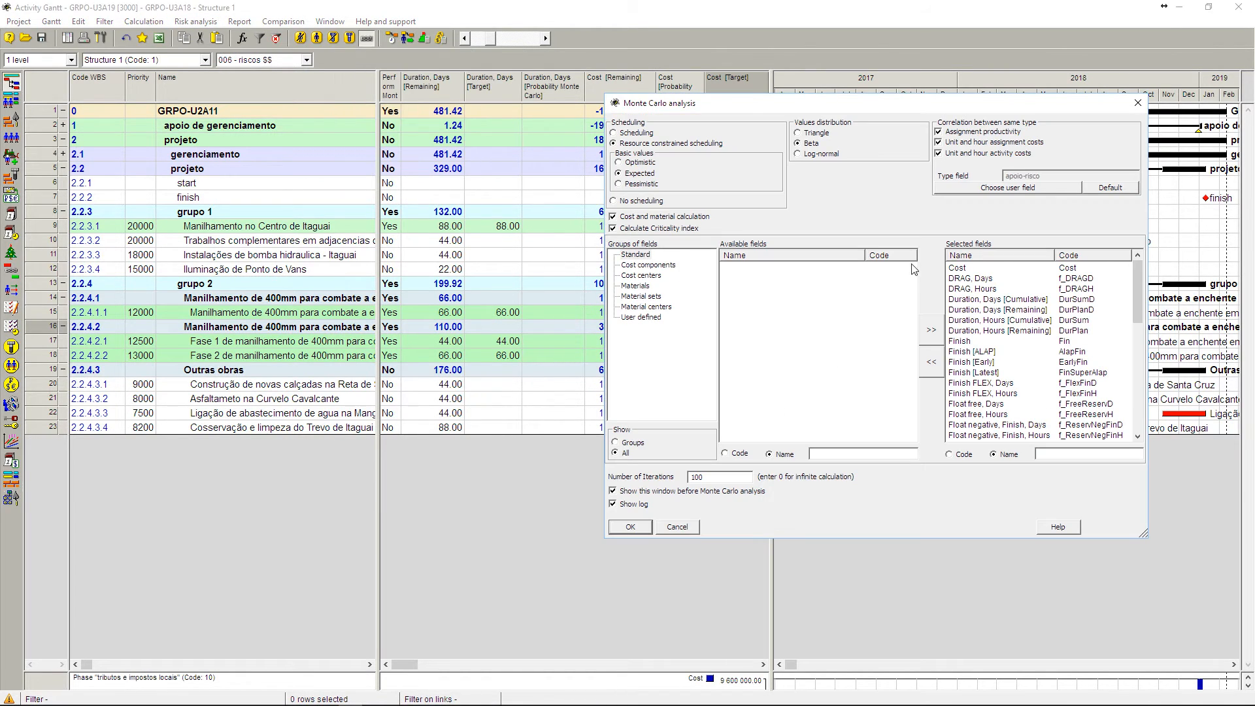
{"action": "left_click", "coordinate": [658, 266]}
{"action": "left_click", "coordinate": [642, 276]}
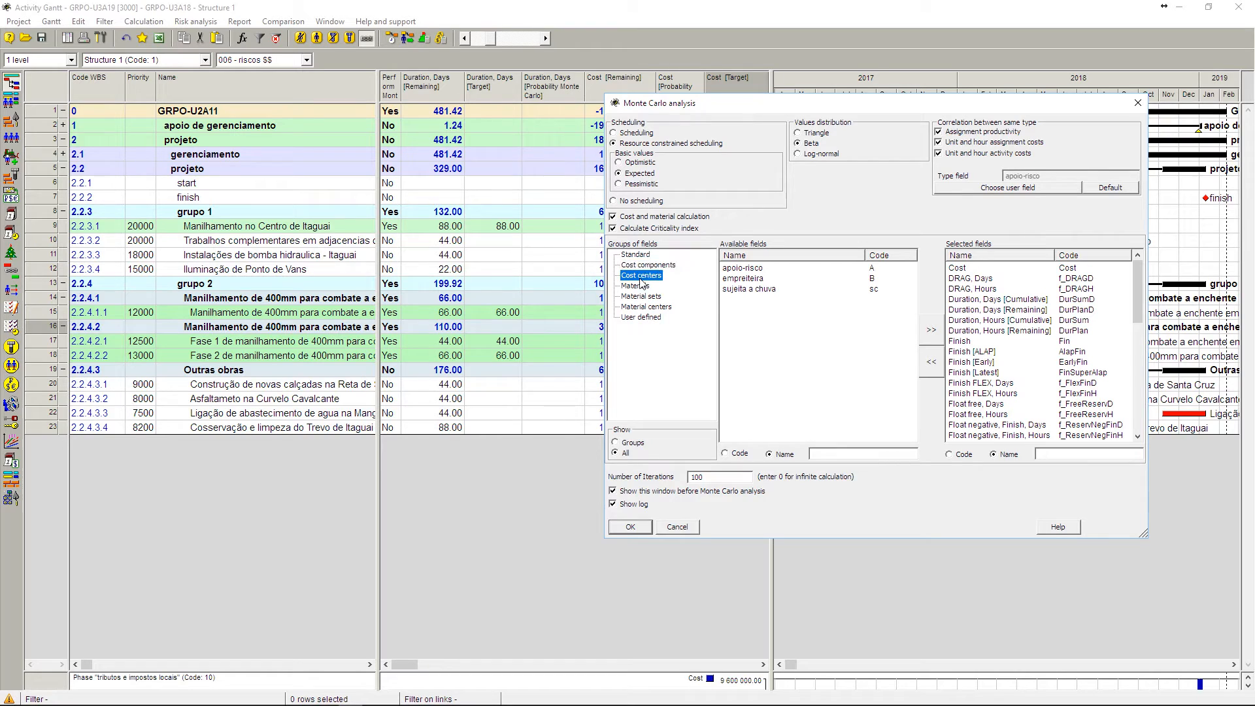
{"action": "left_click", "coordinate": [723, 479]}
{"action": "left_click", "coordinate": [631, 527]}
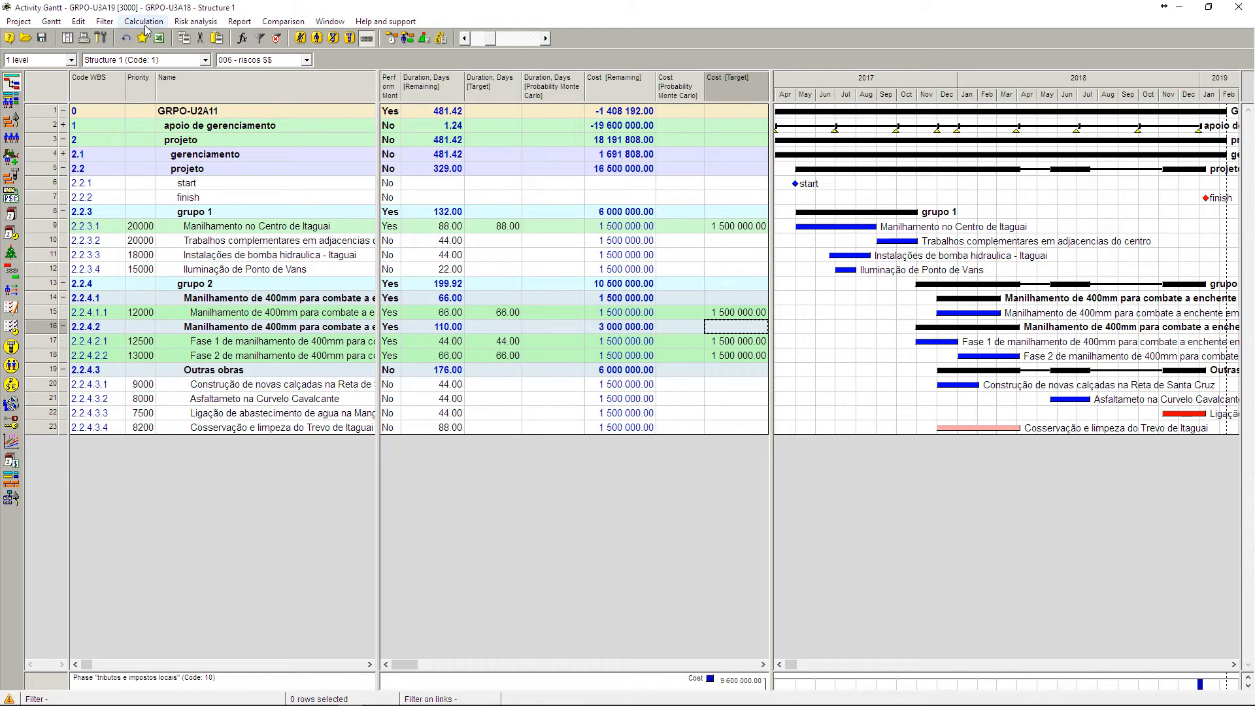
- Calculate the Monte Carlo success probabilities for the target durations and costs
{"action": "left_click", "coordinate": [189, 25]}
{"action": "mouse_move", "coordinate": [209, 53]}
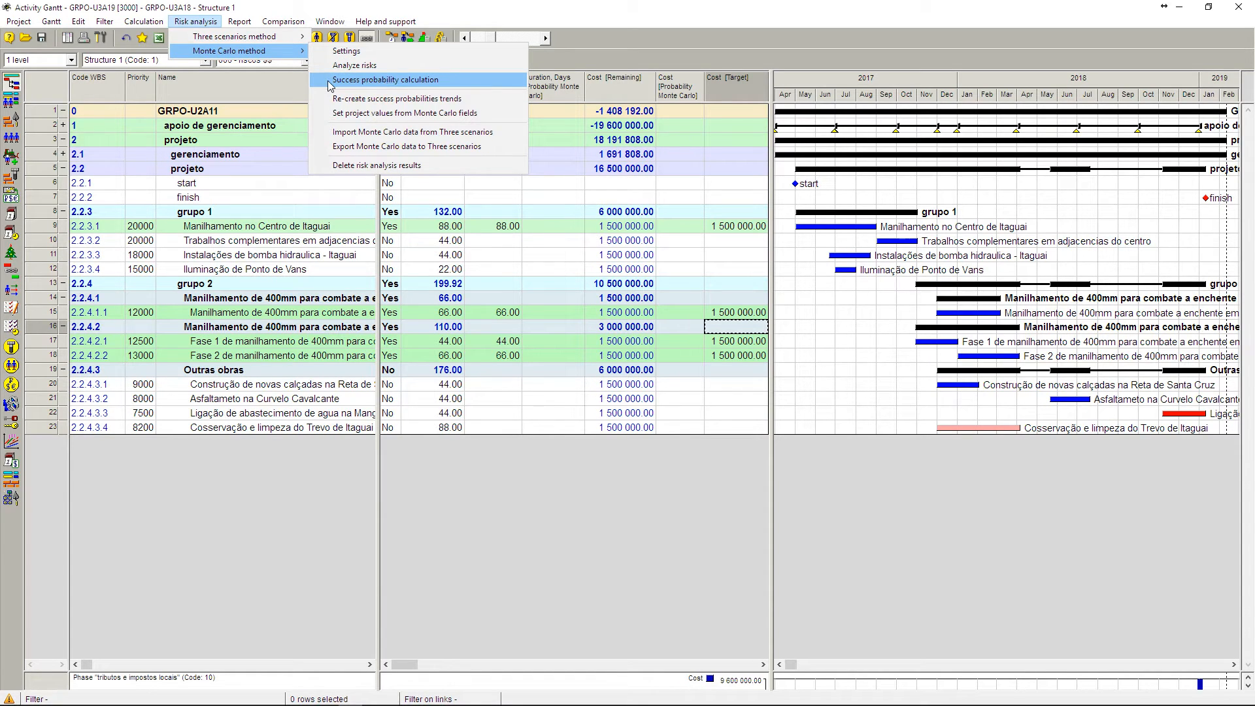
{"action": "left_click", "coordinate": [431, 81]}
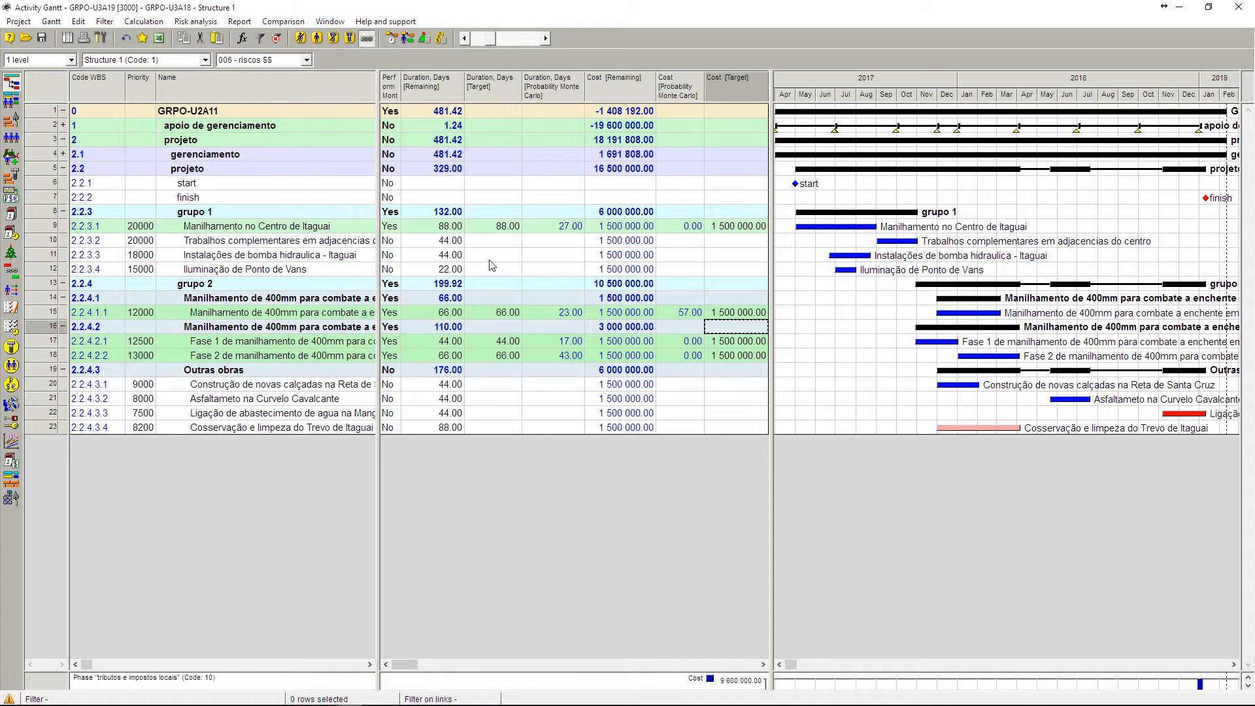
- Review the duration and cost figures of Manilhamento no Centro de Itaguai and set its target duration to 92 days
{"action": "left_click", "coordinate": [450, 229]}
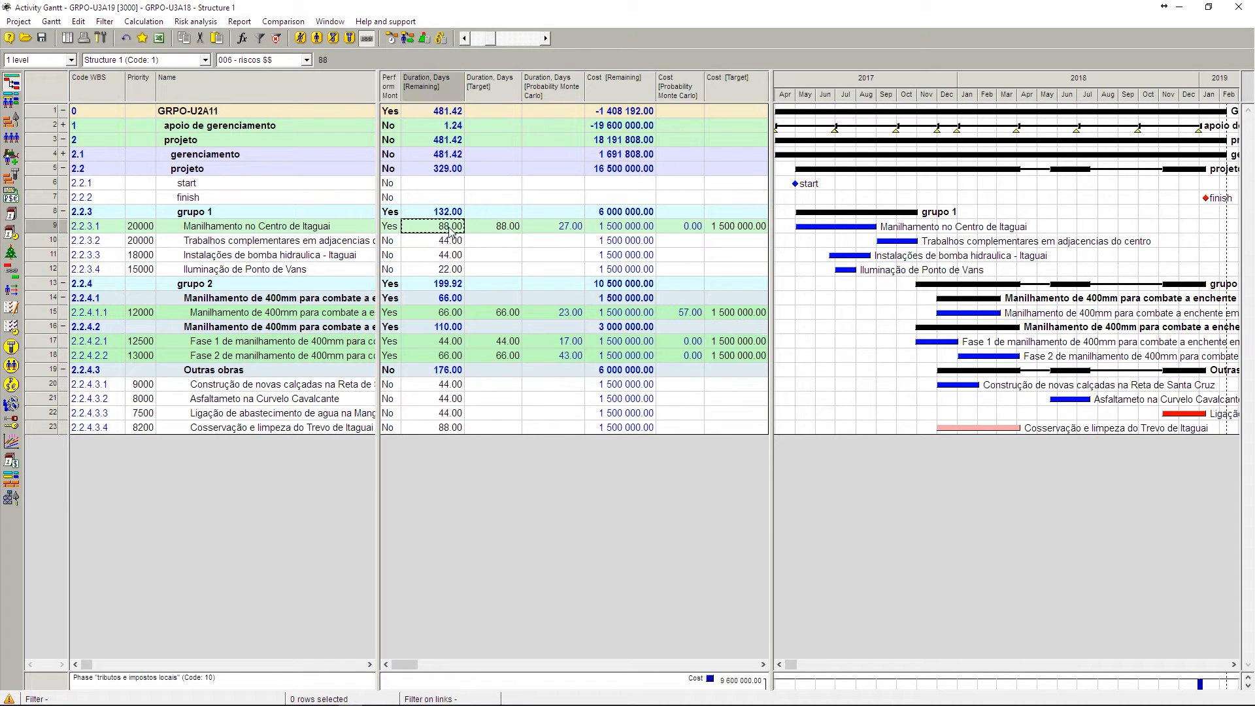
{"action": "left_click", "coordinate": [482, 229]}
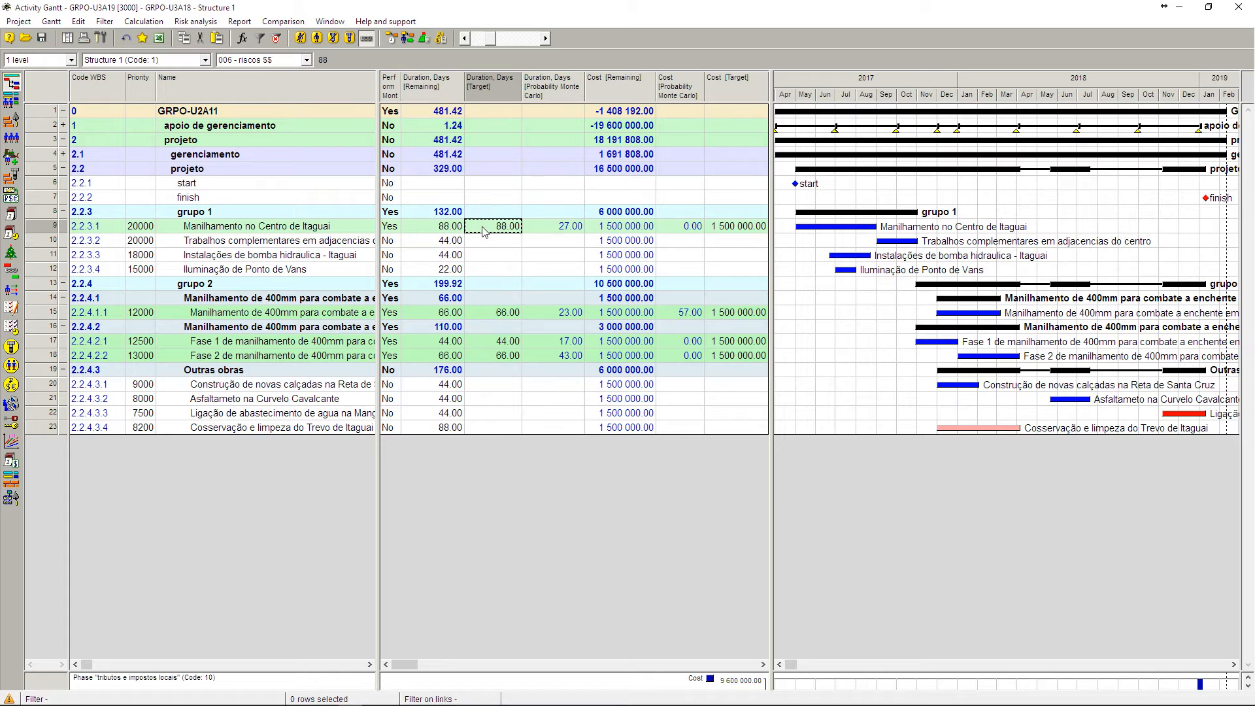
{"action": "left_click", "coordinate": [578, 228]}
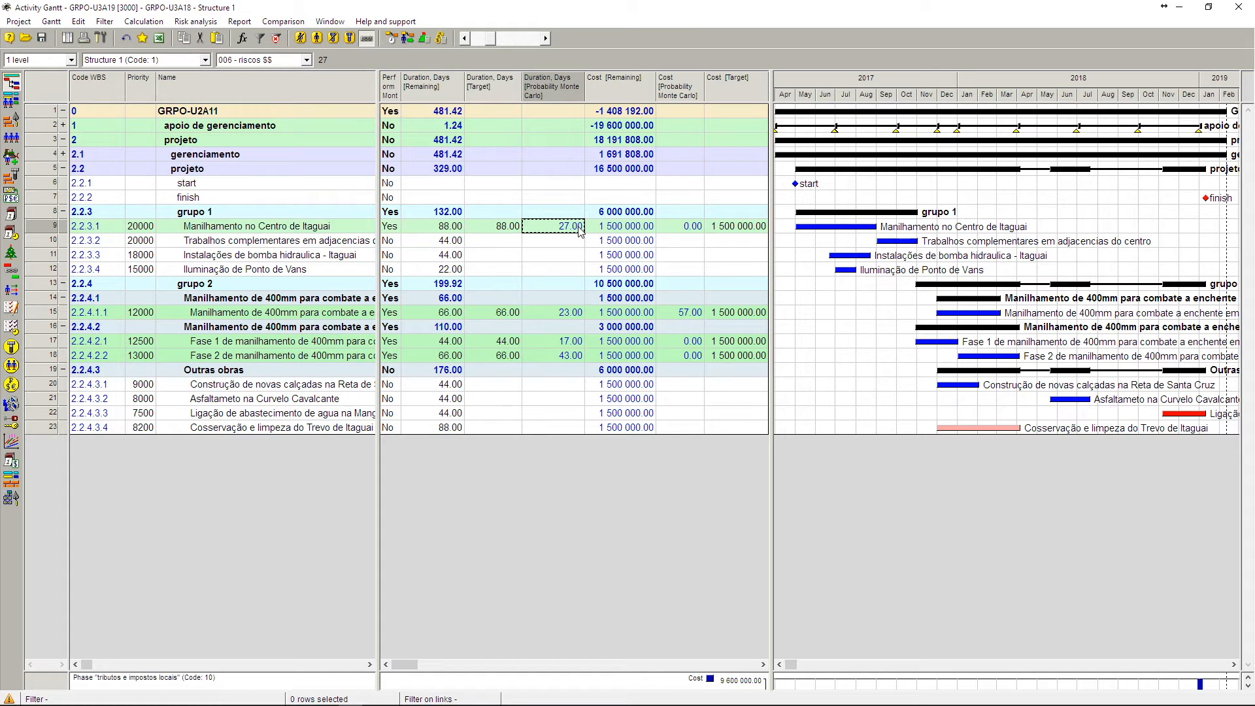
{"action": "left_click", "coordinate": [683, 228]}
{"action": "left_click", "coordinate": [751, 229]}
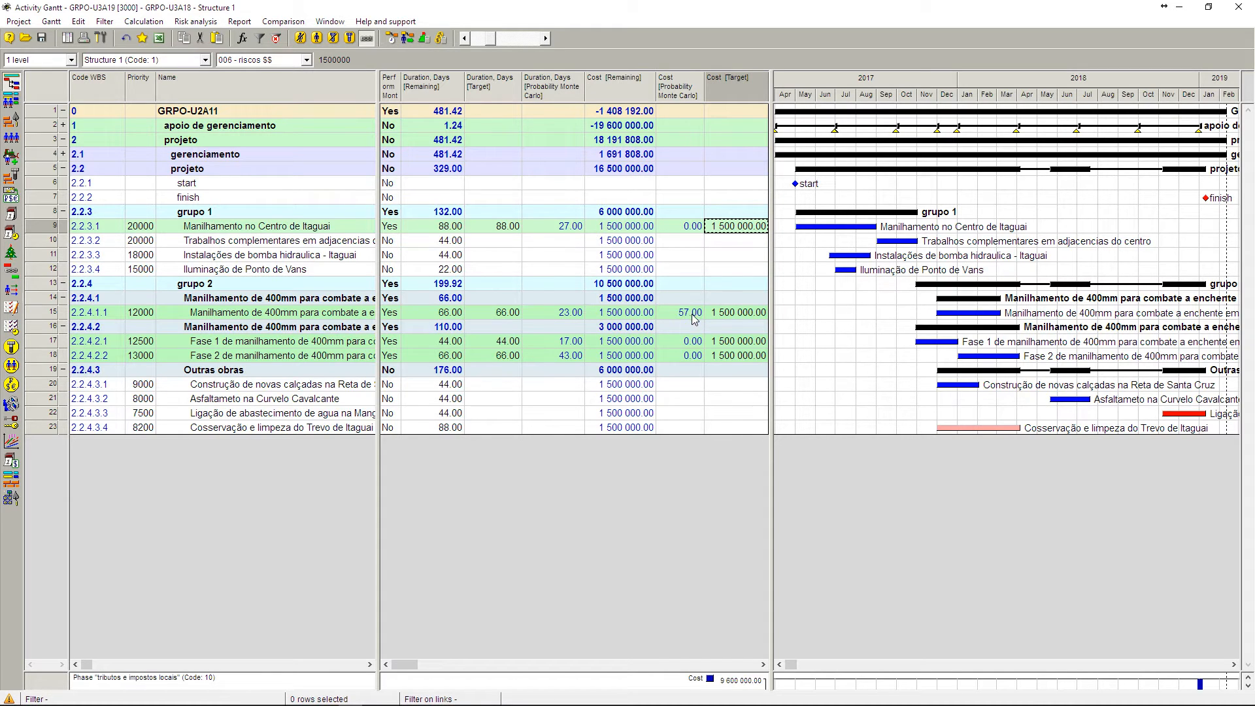
{"action": "left_click", "coordinate": [495, 230]}
{"action": "type", "text": "92"}
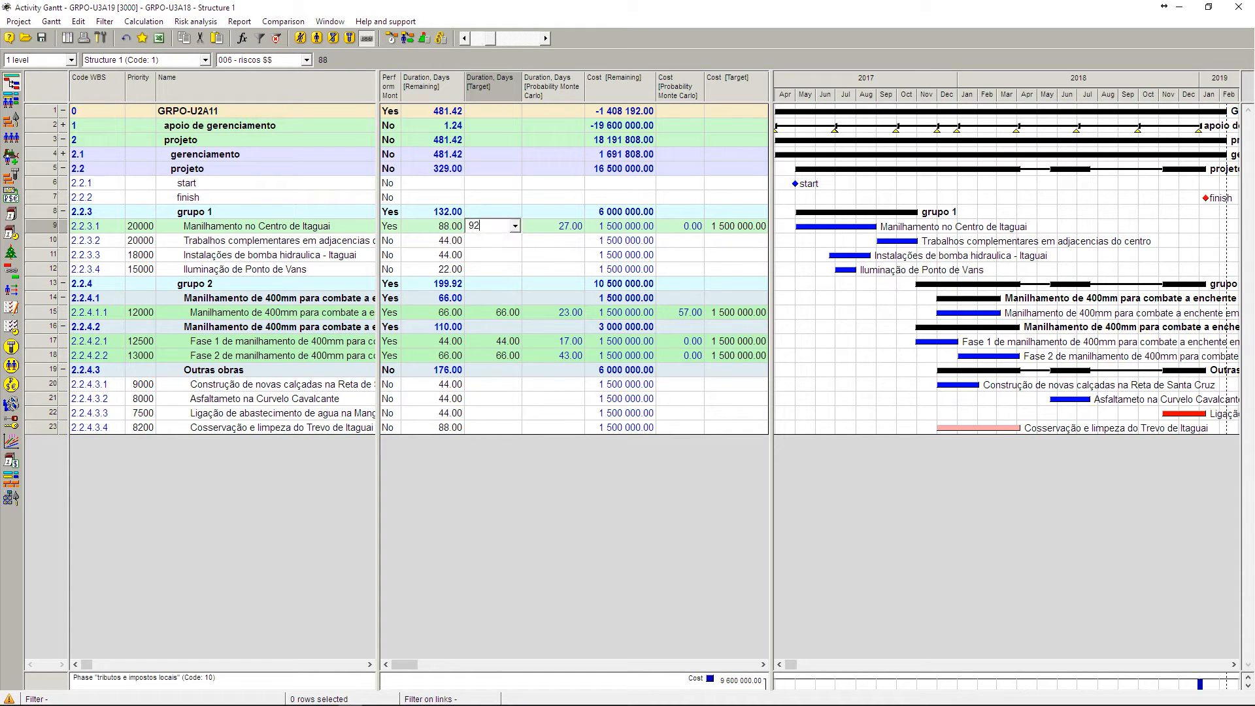
- Set target durations of 70 days for Manilhamento activity 2.2.4.1.1, 47 days for Fase 1 and 70 days for Fase 2
{"action": "left_click", "coordinate": [502, 317]}
{"action": "type", "text": "70"}
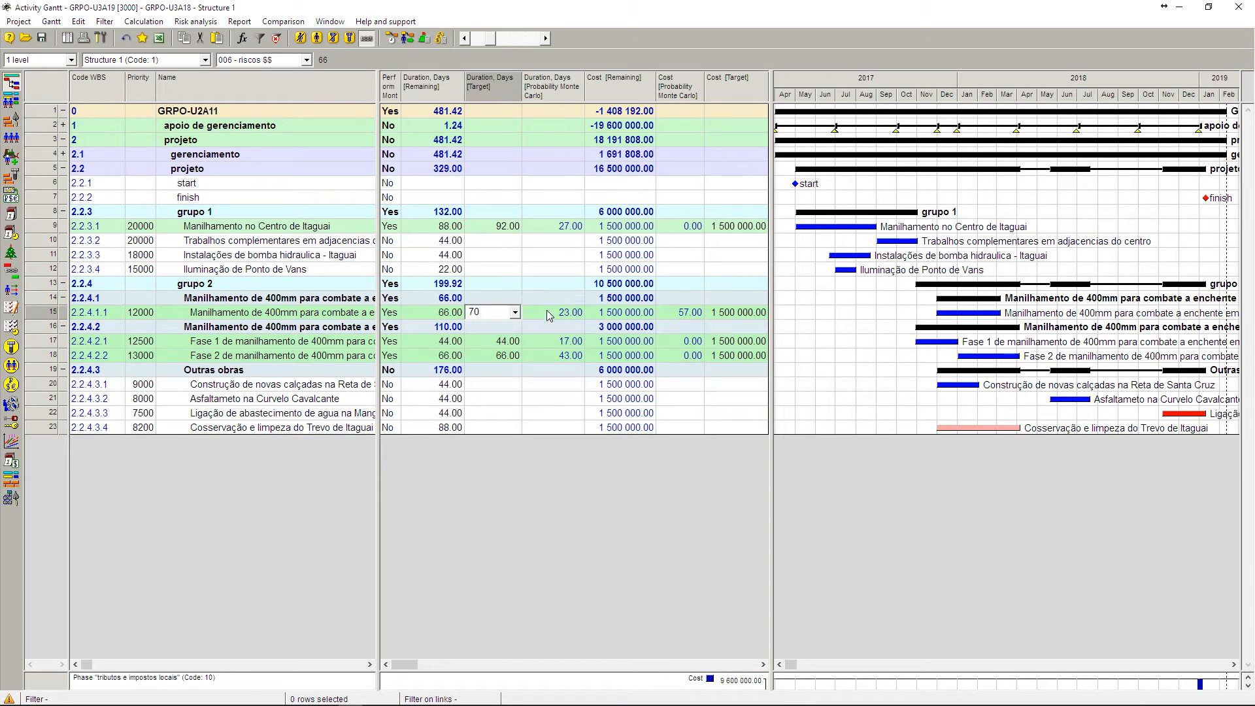
{"action": "left_click", "coordinate": [520, 345]}
{"action": "type", "text": "47"}
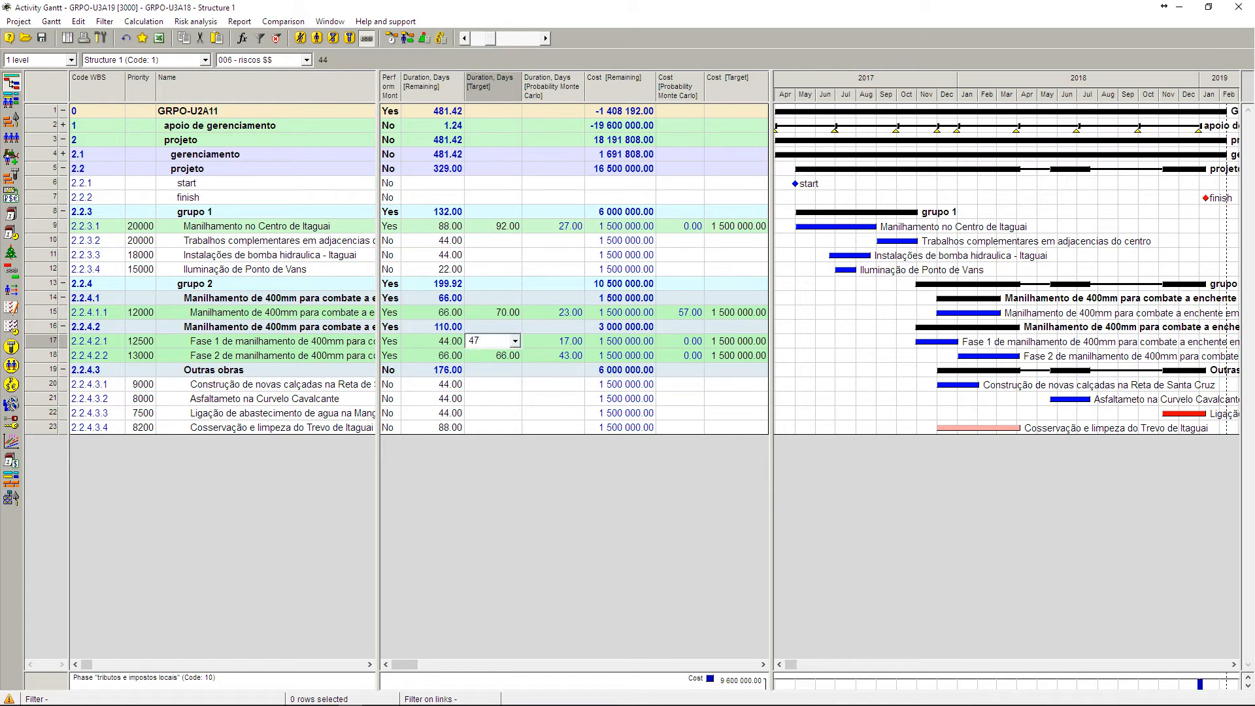
{"action": "left_click", "coordinate": [511, 357]}
{"action": "type", "text": "70"}
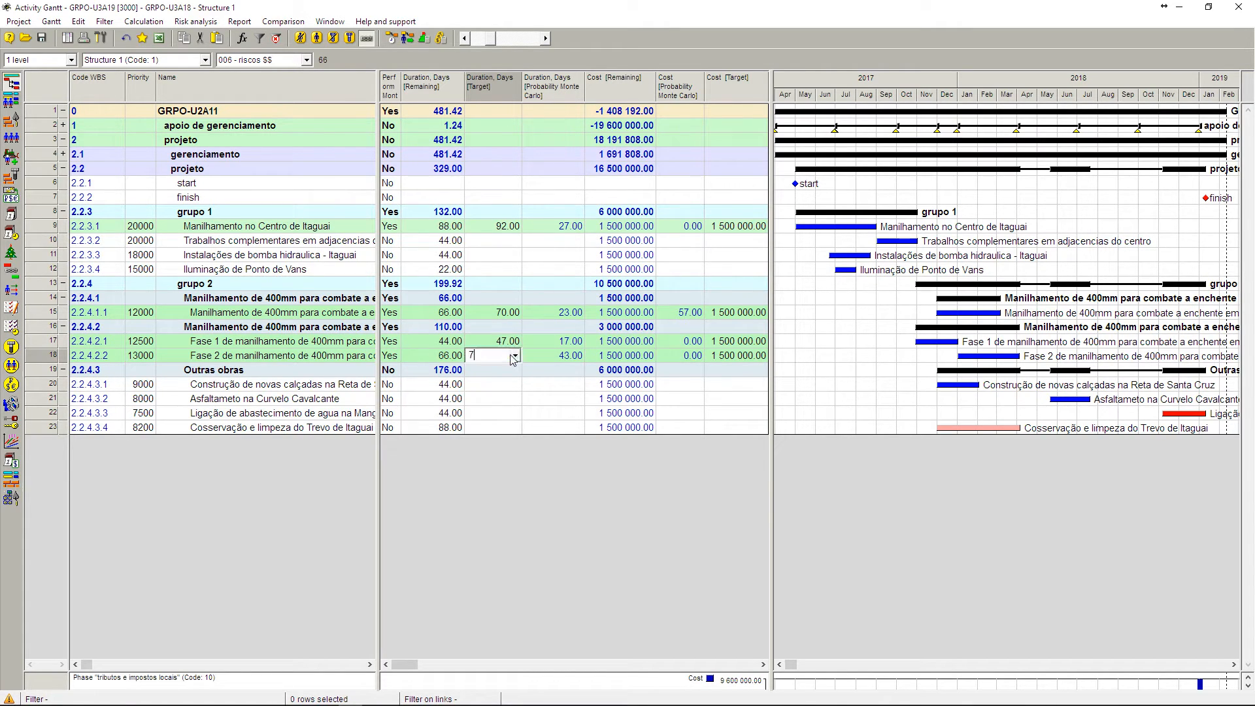
- Set the target cost of the Fase 1 Manilhamento activity to 1550000
{"action": "left_click", "coordinate": [756, 342]}
{"action": "type", "text": "1550000"}
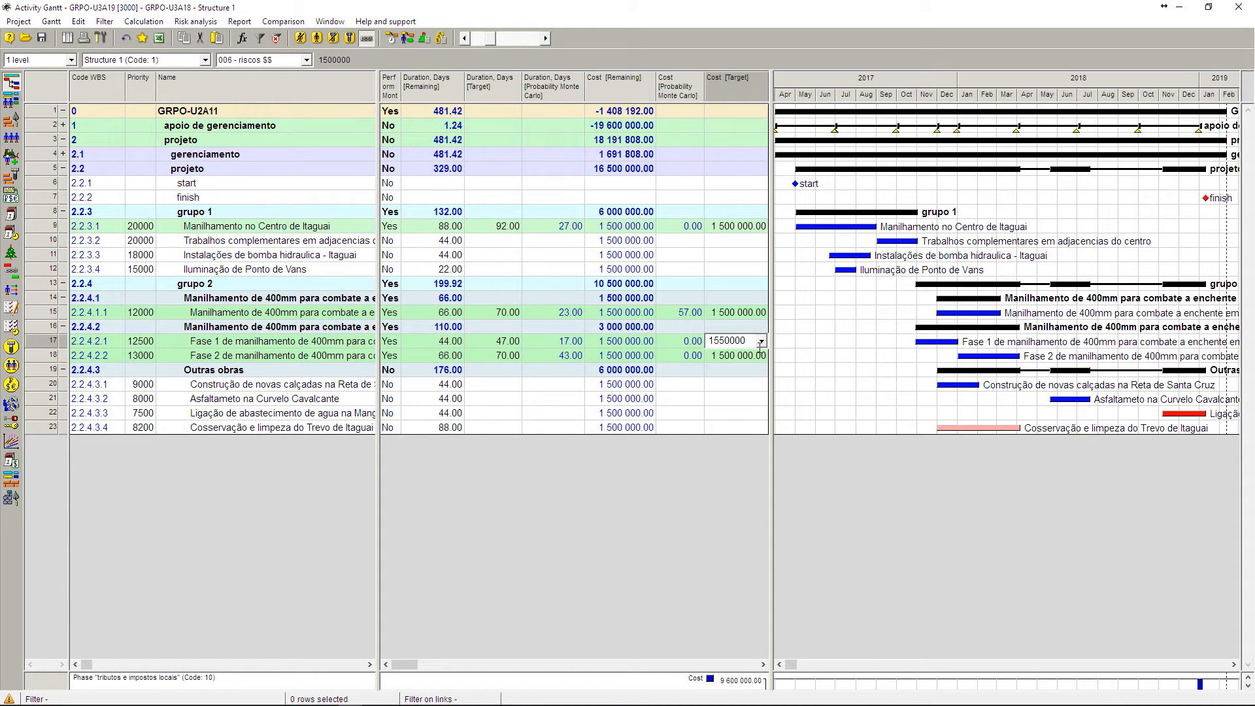
{"action": "left_click", "coordinate": [748, 370]}
- Copy the Fase 1 target cost to Fase 2, Manilhamento activity 2.2.4.1.1 and Manilhamento no Centro de Itaguai
{"action": "left_click", "coordinate": [742, 343]}
{"action": "key", "text": "ctrl+c"}
{"action": "left_click", "coordinate": [740, 355]}
{"action": "key", "text": "ctrl+v"}
{"action": "left_click", "coordinate": [734, 313]}
{"action": "key", "text": "ctrl+v"}
{"action": "left_click", "coordinate": [739, 226]}
{"action": "key", "text": "ctrl+v"}
{"action": "left_click", "coordinate": [741, 254]}
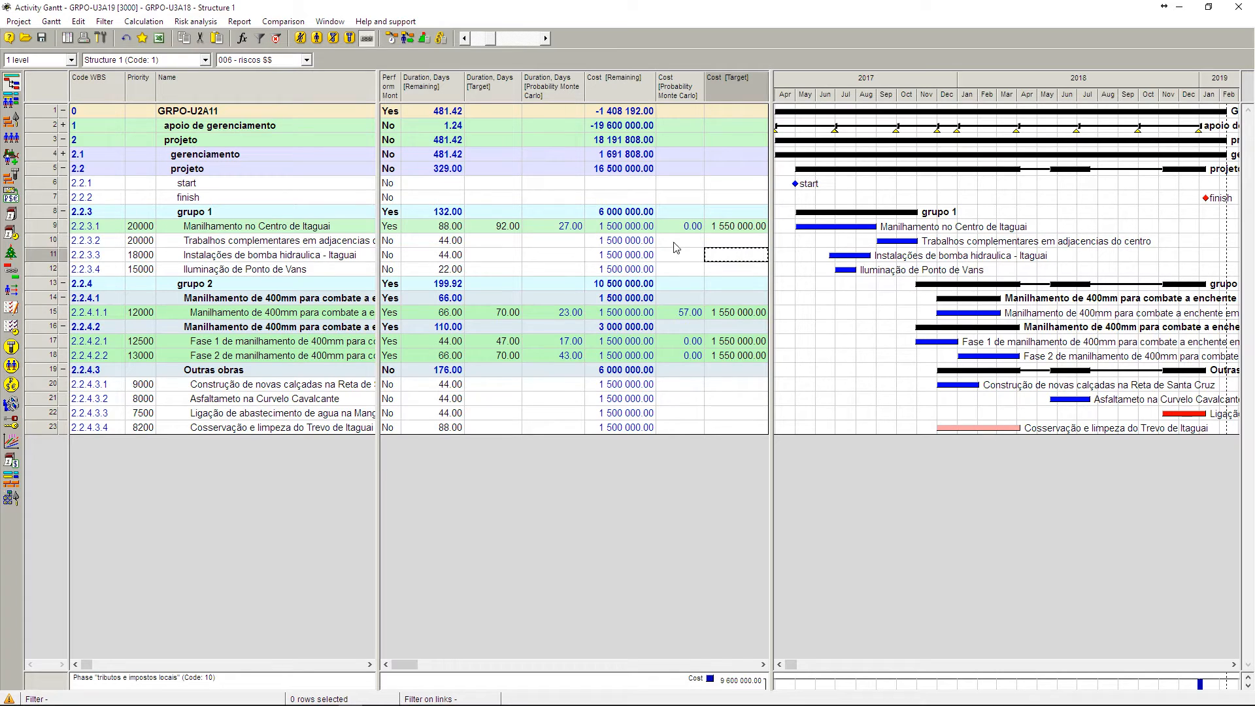
- Recalculate the Monte Carlo success probabilities for the updated target durations and costs
{"action": "left_click", "coordinate": [196, 21]}
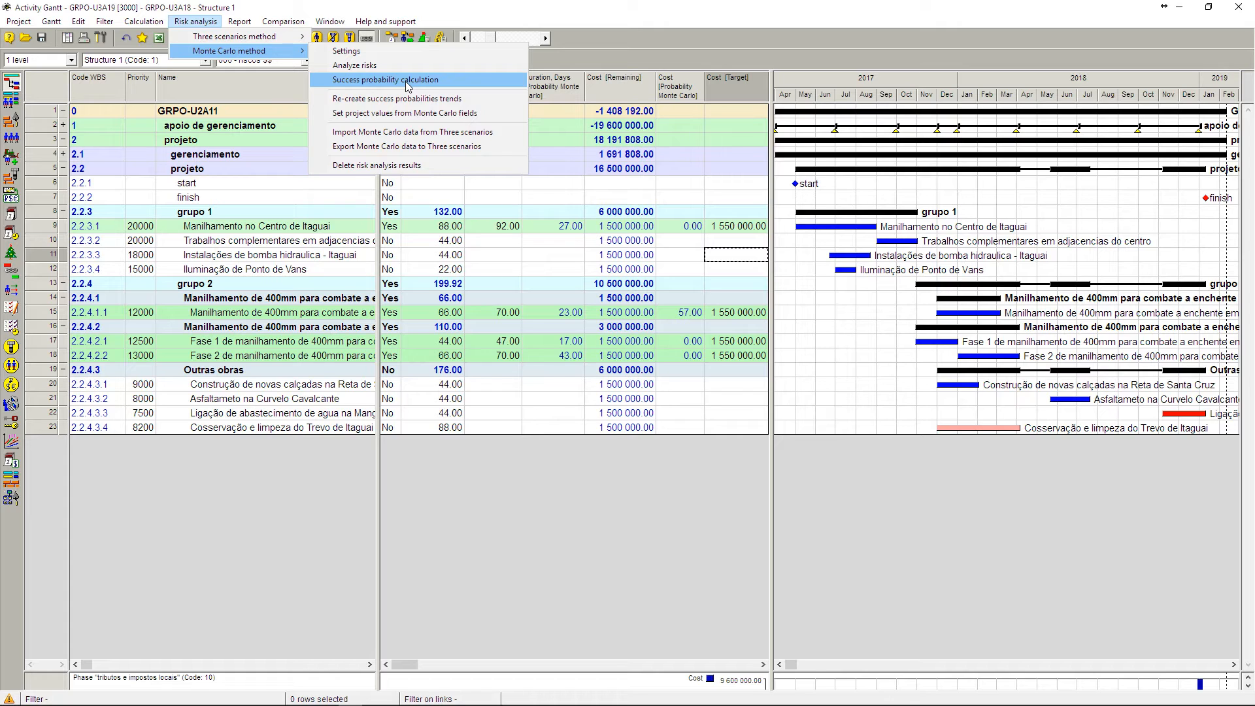
{"action": "left_click", "coordinate": [406, 81]}
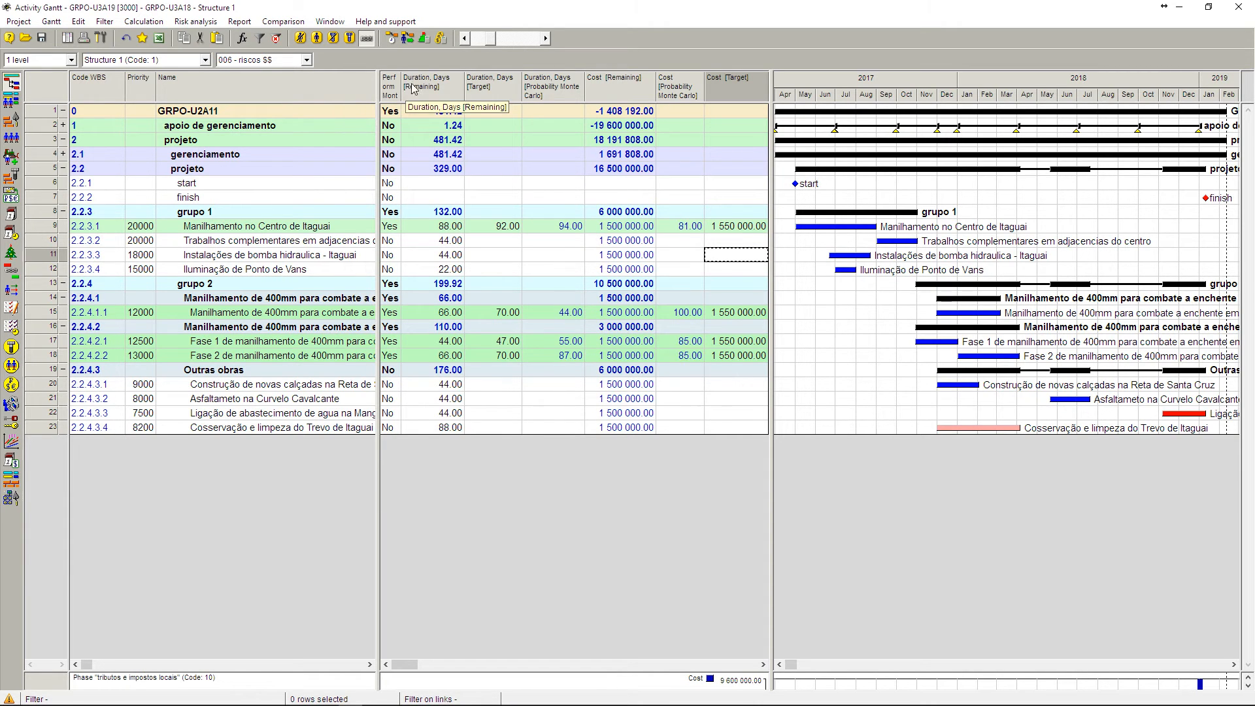
- Compare the Monte Carlo duration probabilities of the four Manilhamento activities with their target durations
{"action": "left_click", "coordinate": [558, 227]}
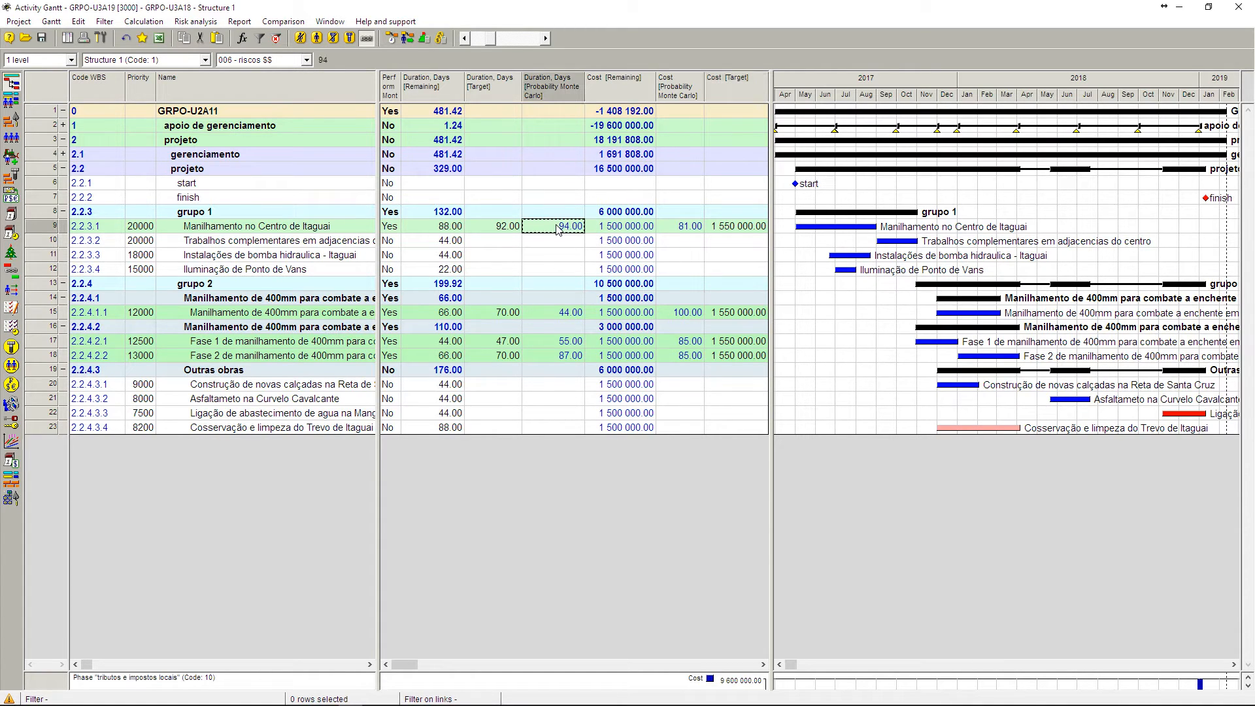
{"action": "left_click", "coordinate": [569, 344]}
{"action": "left_click", "coordinate": [569, 359]}
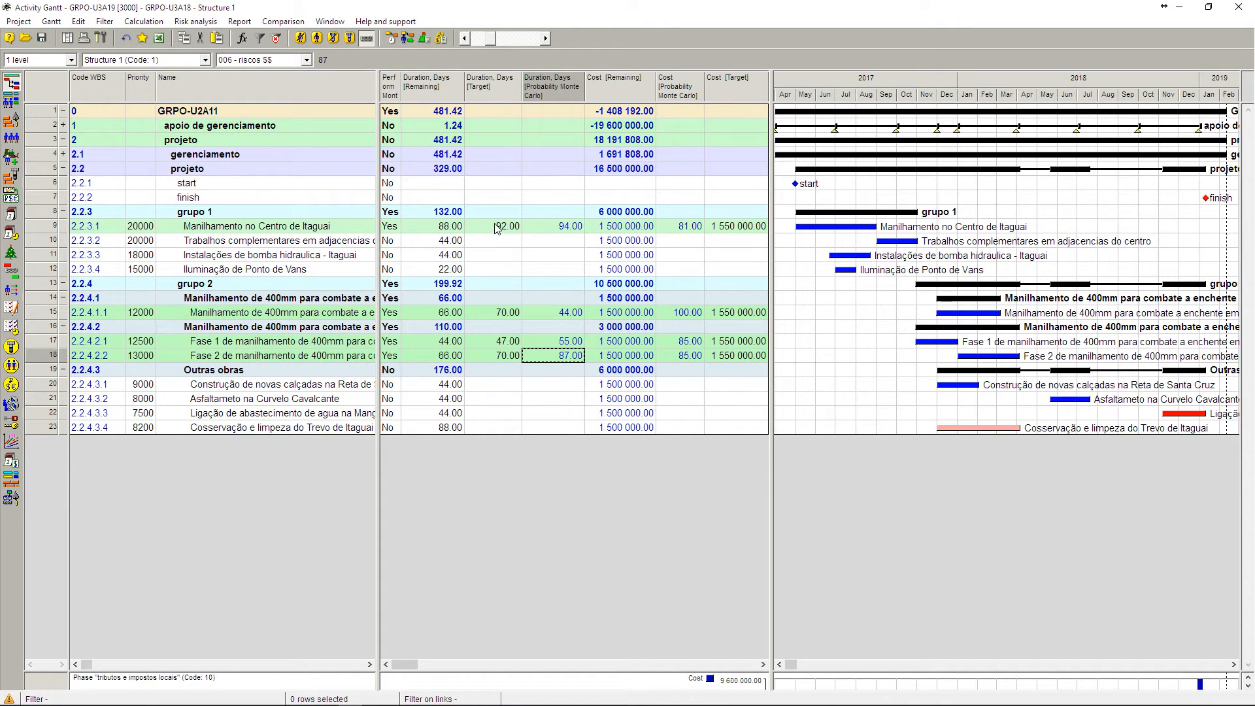
{"action": "left_click", "coordinate": [570, 227]}
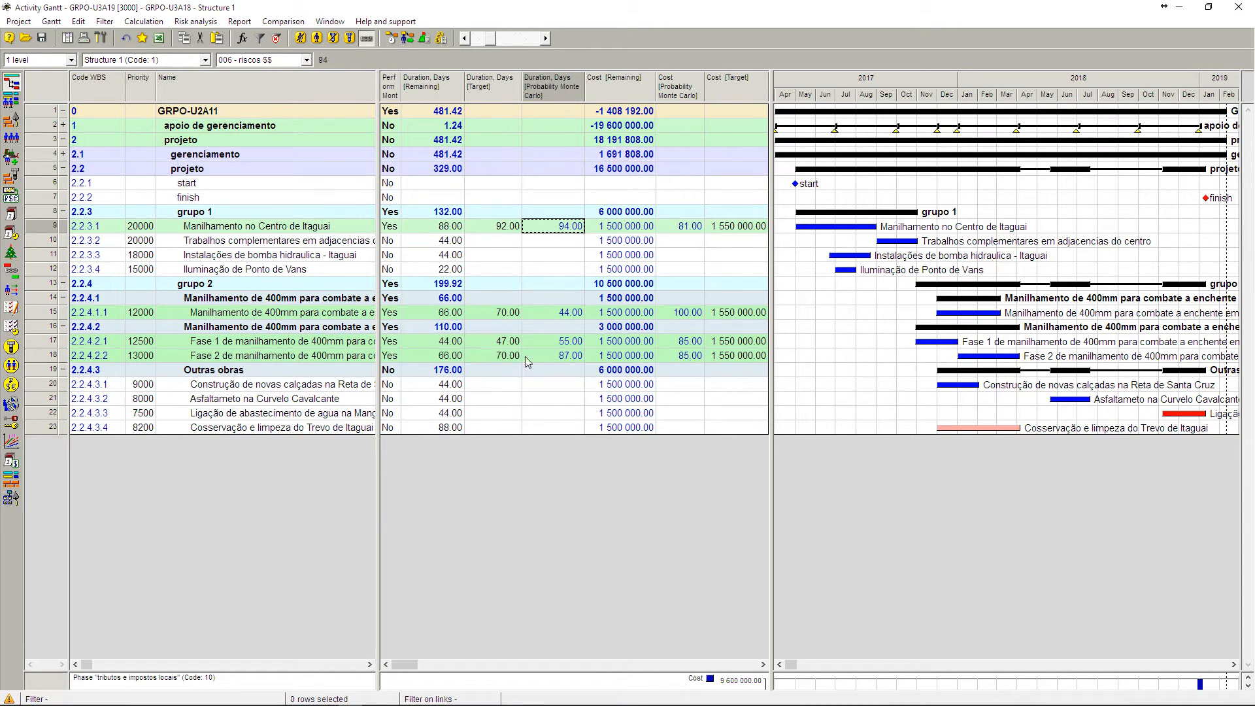
{"action": "left_click", "coordinate": [565, 342]}
{"action": "left_click", "coordinate": [570, 314]}
{"action": "left_click", "coordinate": [566, 342]}
{"action": "left_click", "coordinate": [572, 314]}
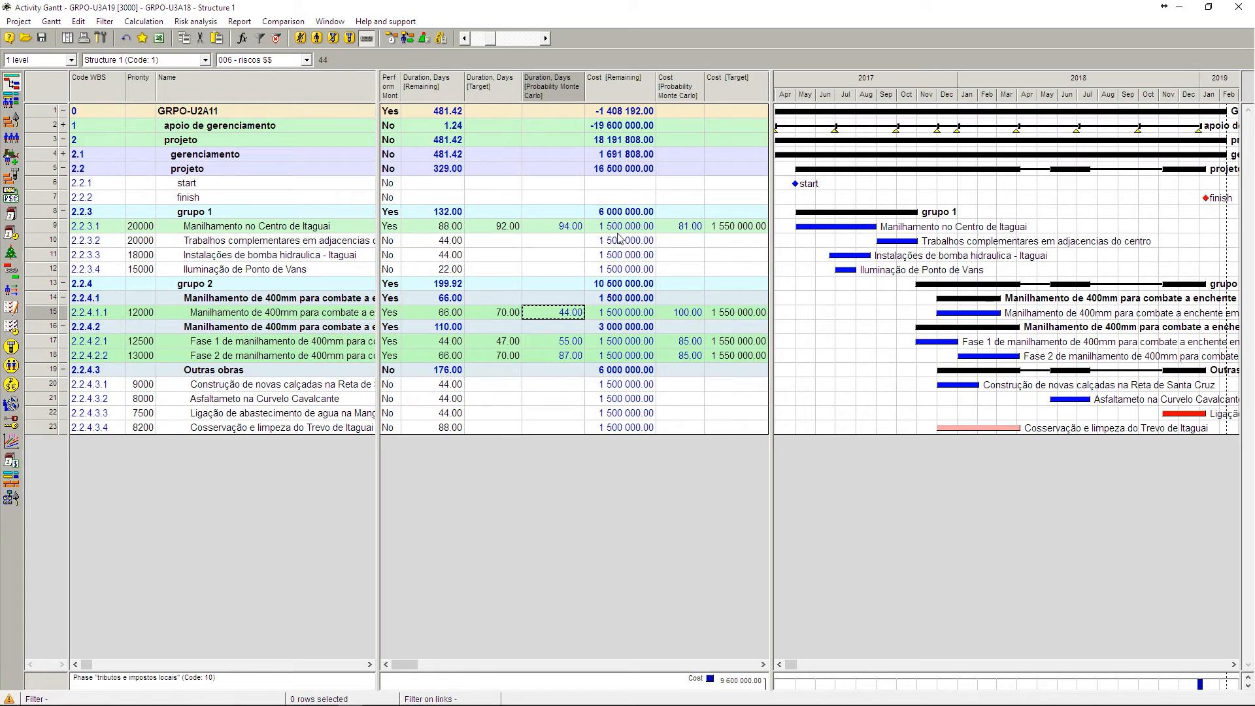
- Examine the Monte Carlo cost probabilities against the target costs, as well as the duration target and probability columns
{"action": "left_click", "coordinate": [737, 229]}
{"action": "left_click", "coordinate": [693, 229]}
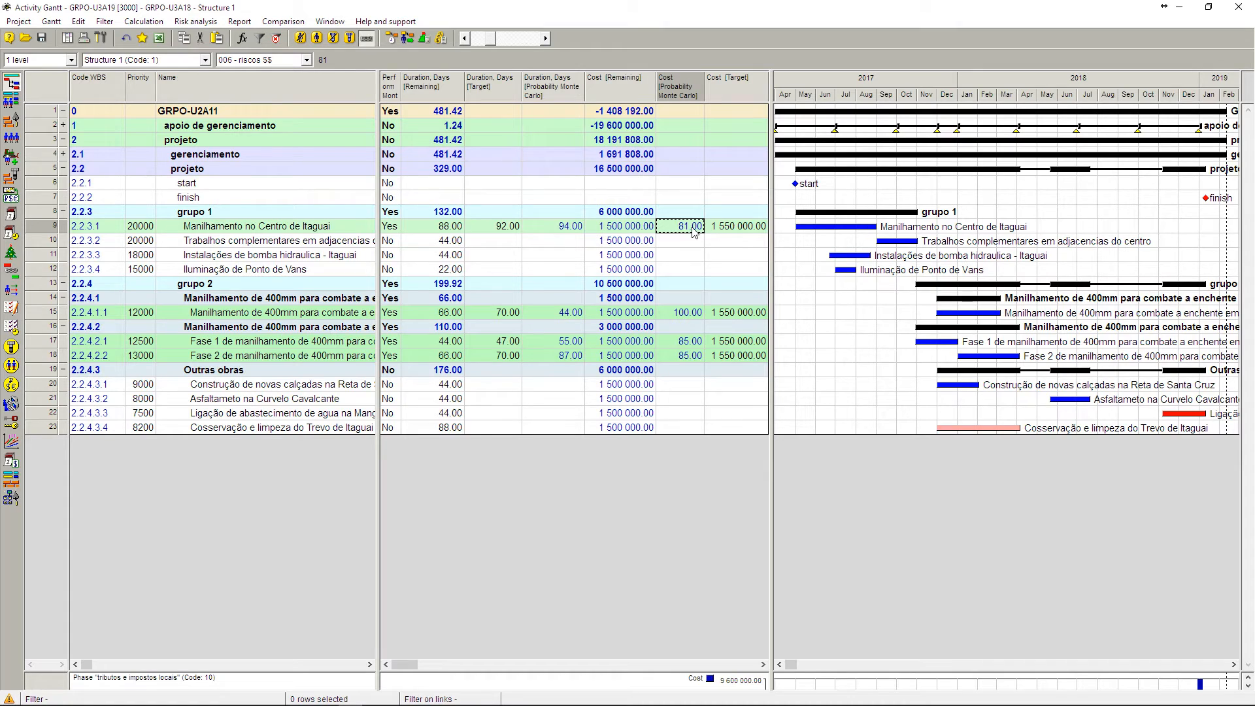
{"action": "left_click", "coordinate": [741, 317]}
{"action": "left_click", "coordinate": [721, 343]}
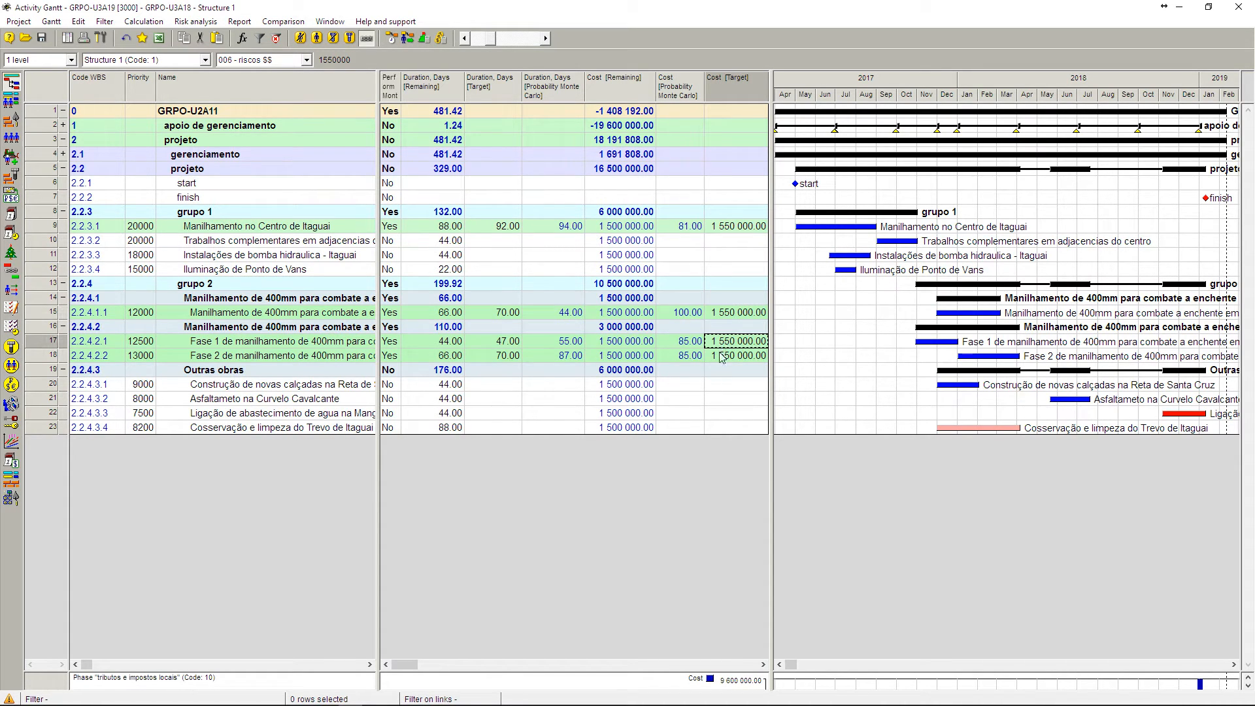
{"action": "left_click", "coordinate": [691, 342]}
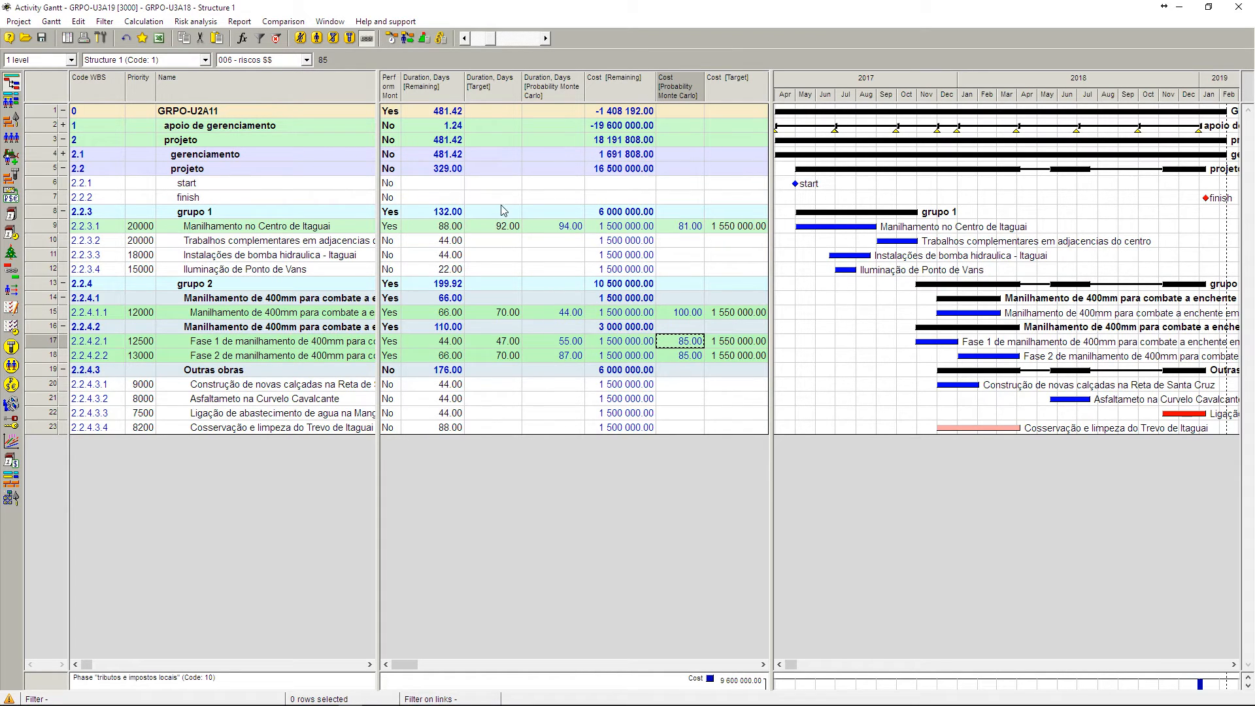
{"action": "left_click", "coordinate": [495, 87]}
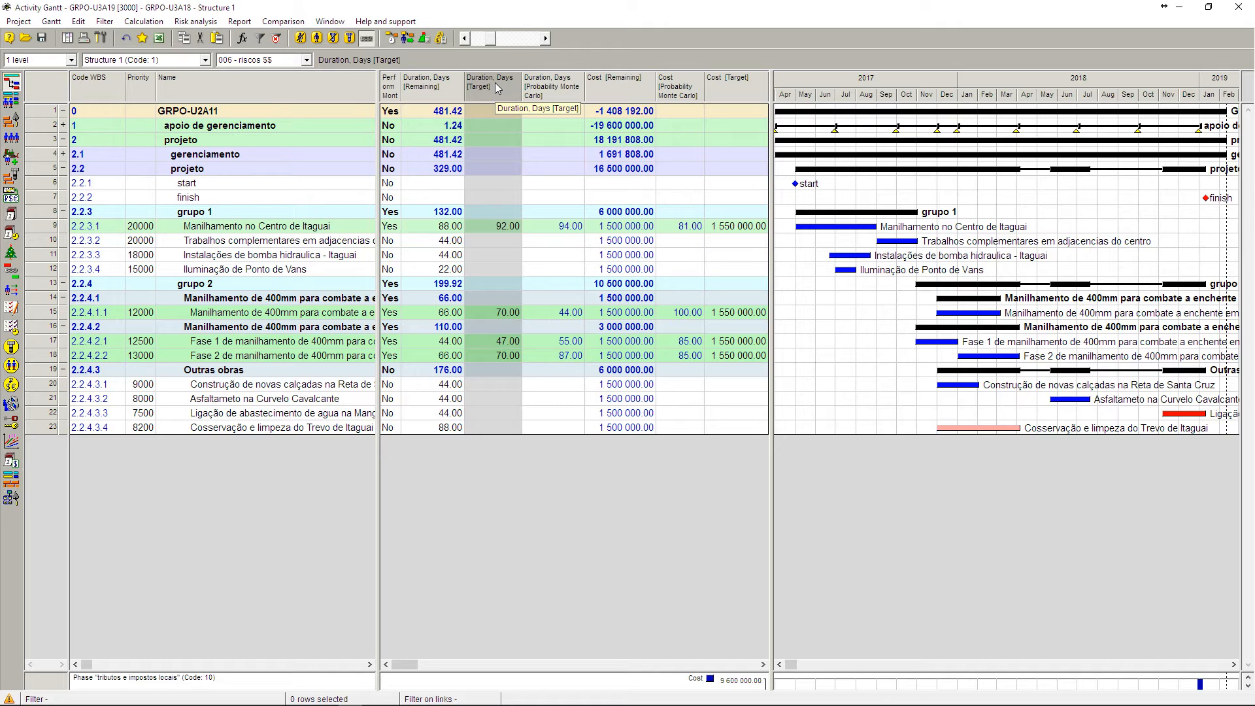
{"action": "left_click", "coordinate": [537, 86]}
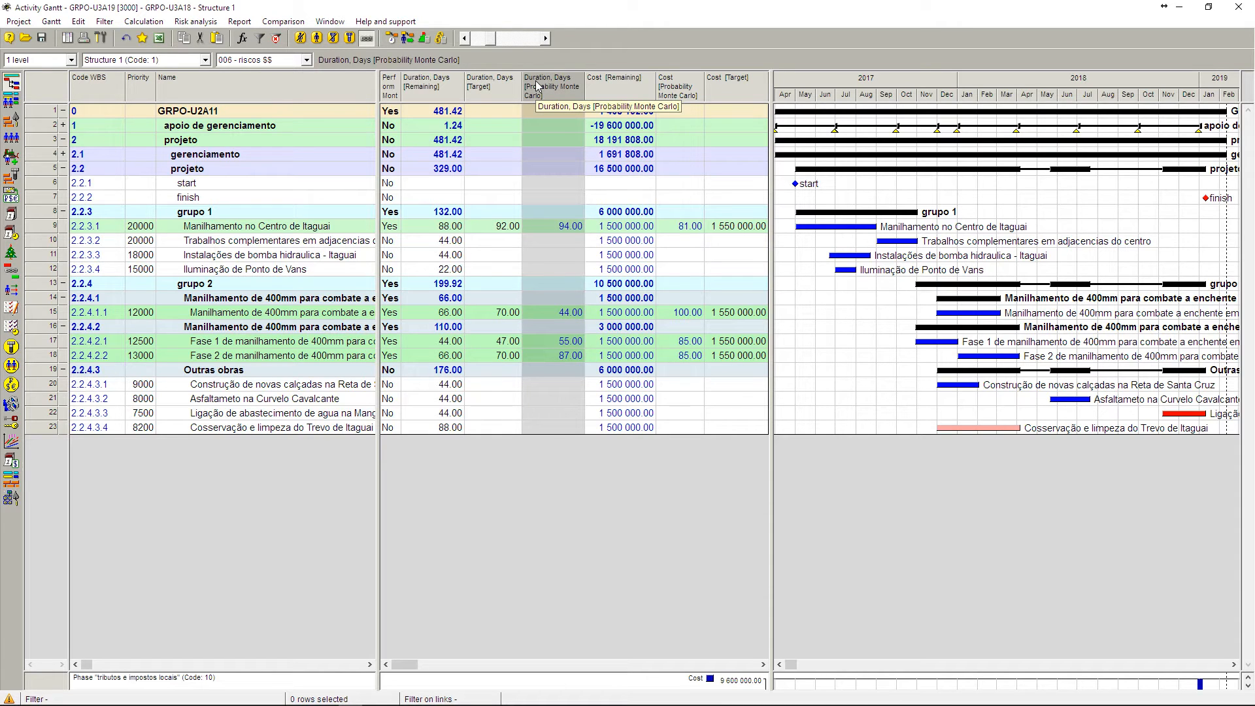
- Run the Monte Carlo success probability calculation once more
{"action": "left_click", "coordinate": [195, 22]}
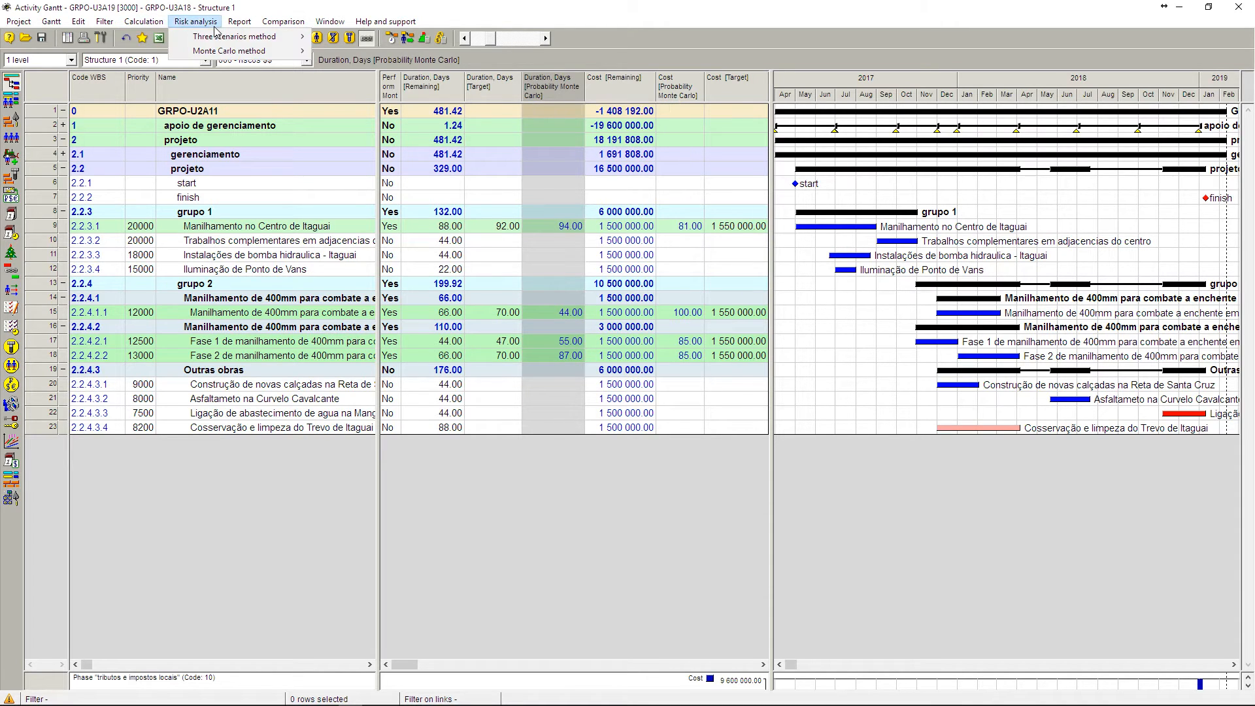
{"action": "mouse_move", "coordinate": [225, 52]}
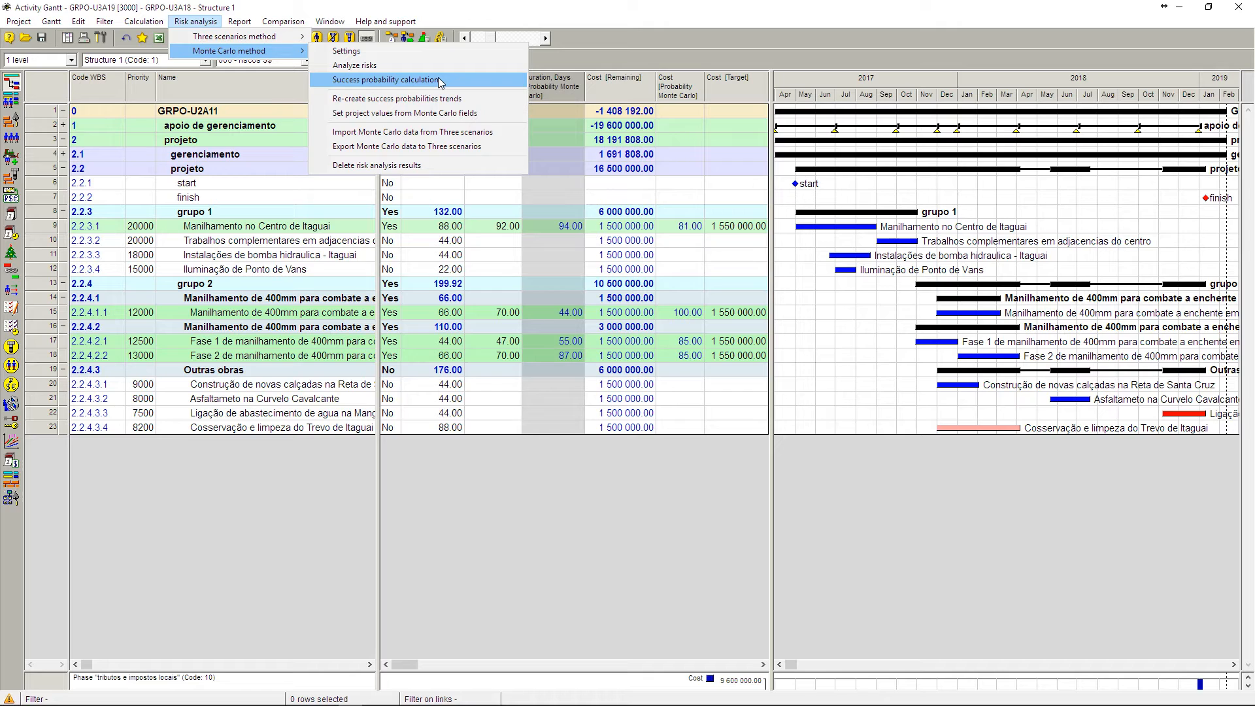
{"action": "left_click", "coordinate": [386, 80]}
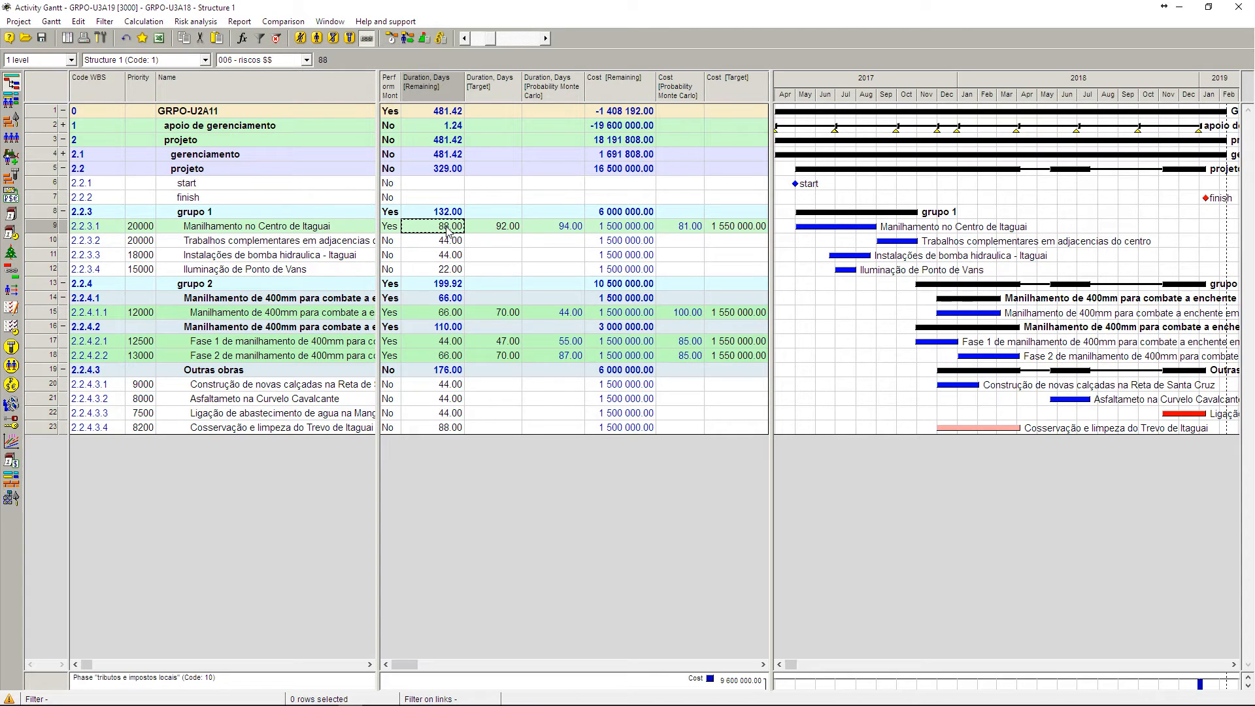
- Open the Monte Carlo probability distribution of Duration, Days [Remaining] for Manilhamento no Centro de Itaguai
{"action": "left_click", "coordinate": [485, 228]}
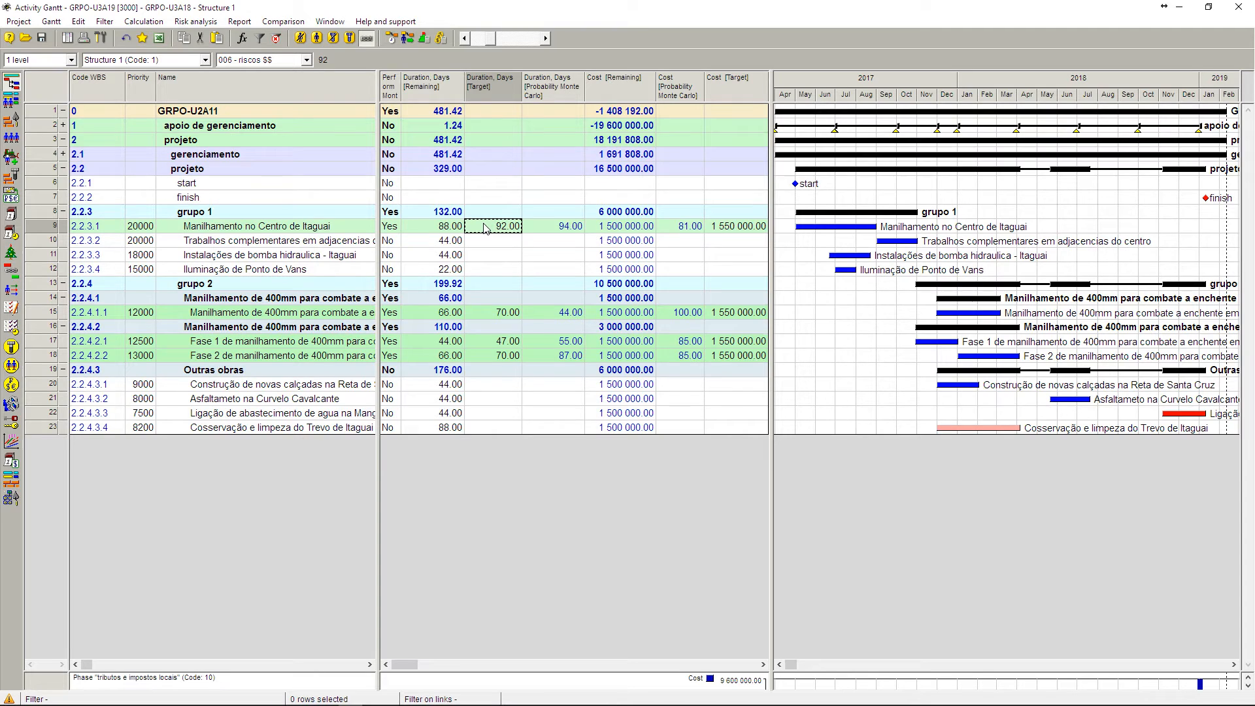
{"action": "right_click", "coordinate": [45, 229]}
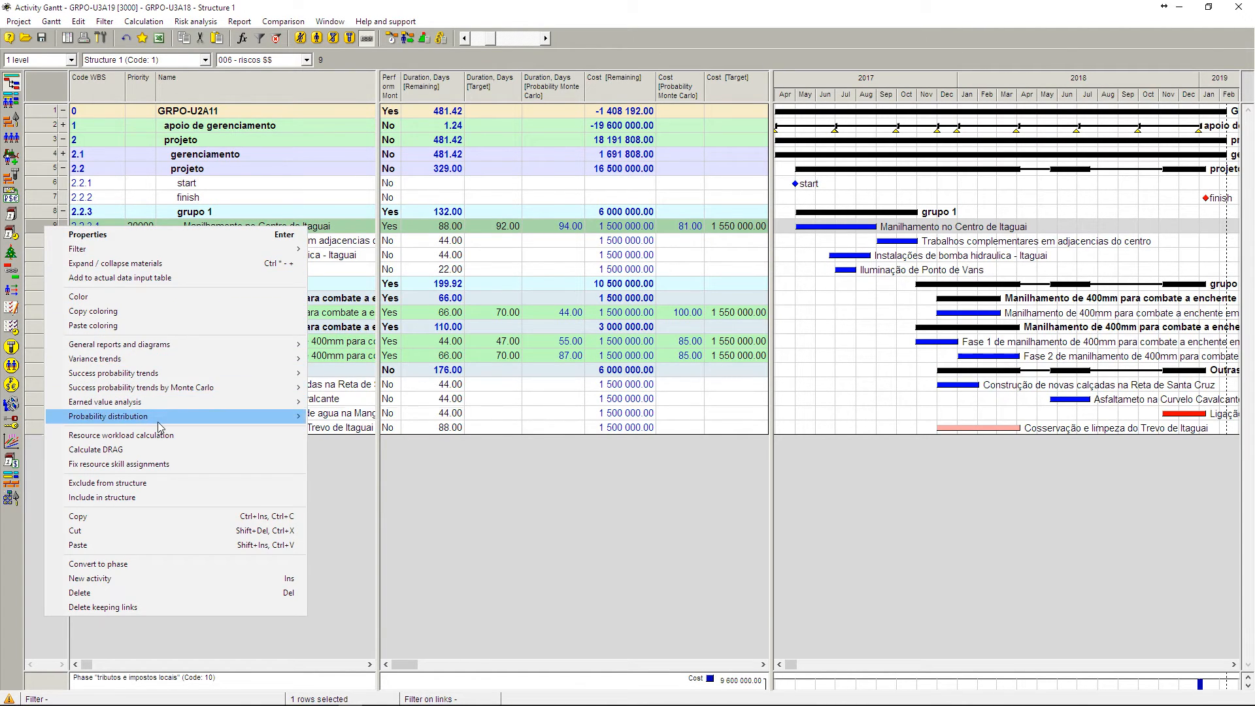
{"action": "mouse_move", "coordinate": [157, 421]}
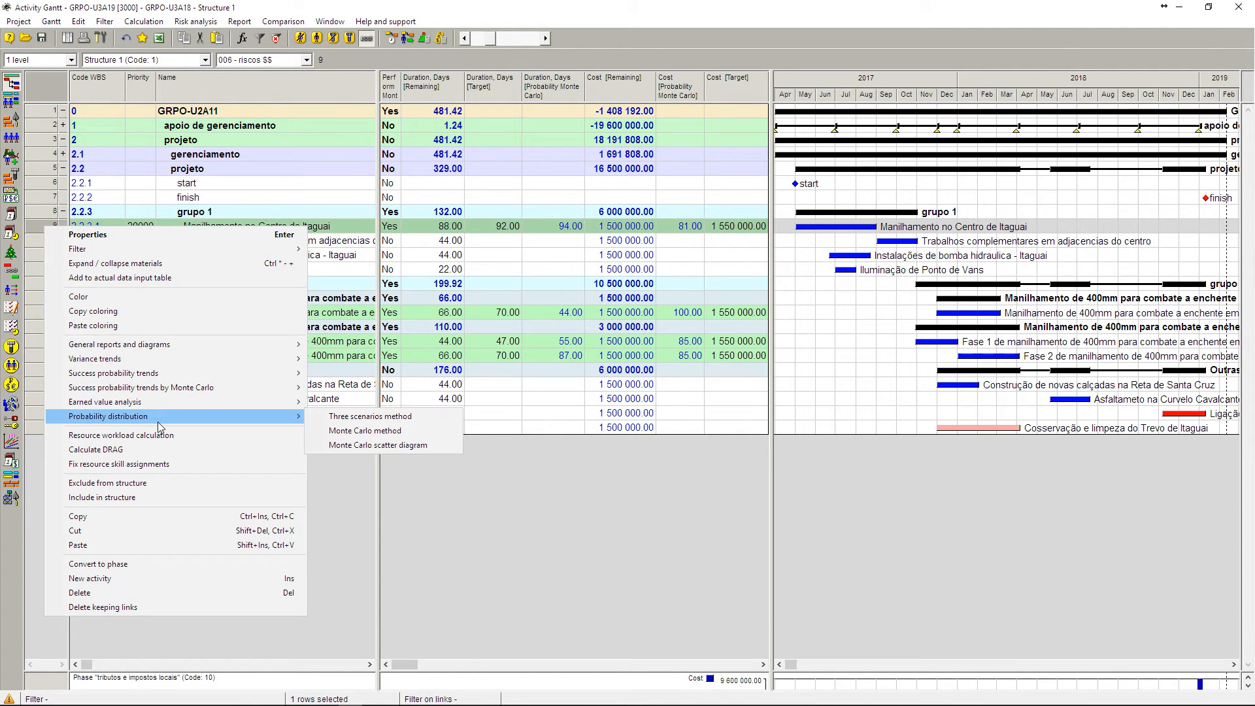
{"action": "left_click", "coordinate": [356, 433]}
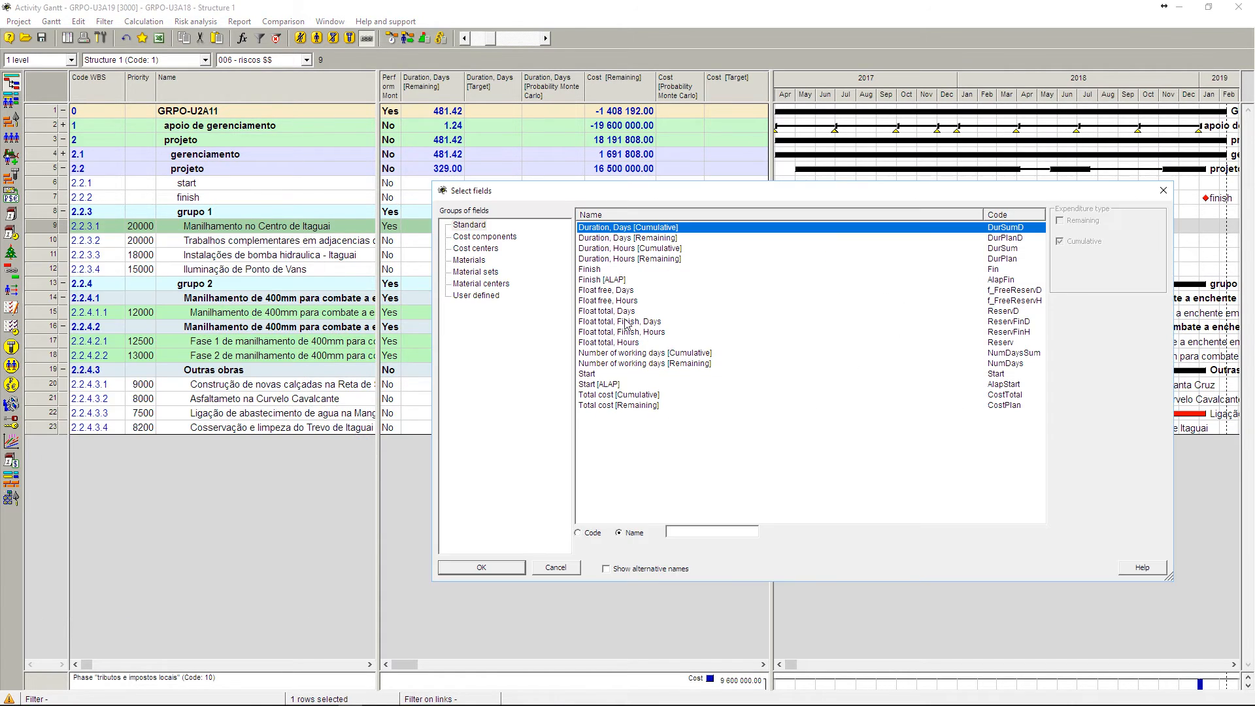
{"action": "left_click_drag", "start_coordinate": [806, 197], "coordinate": [833, 154]}
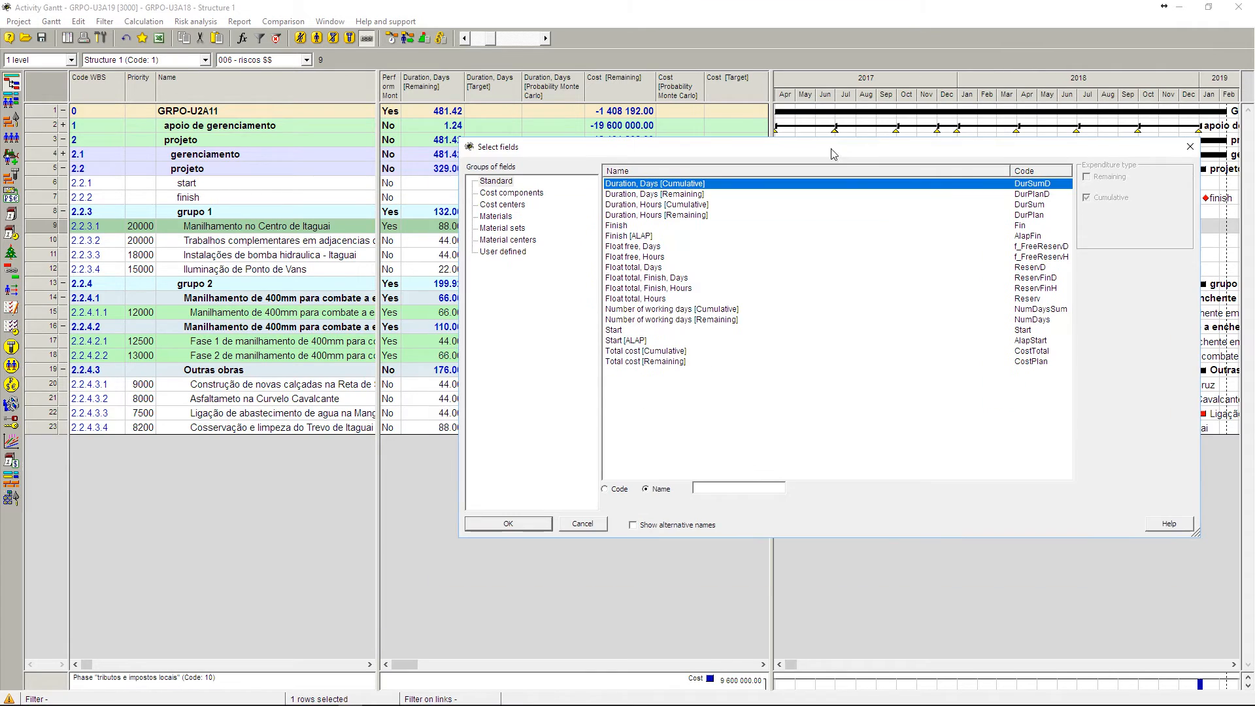
{"action": "left_click", "coordinate": [651, 195]}
{"action": "left_click", "coordinate": [536, 524]}
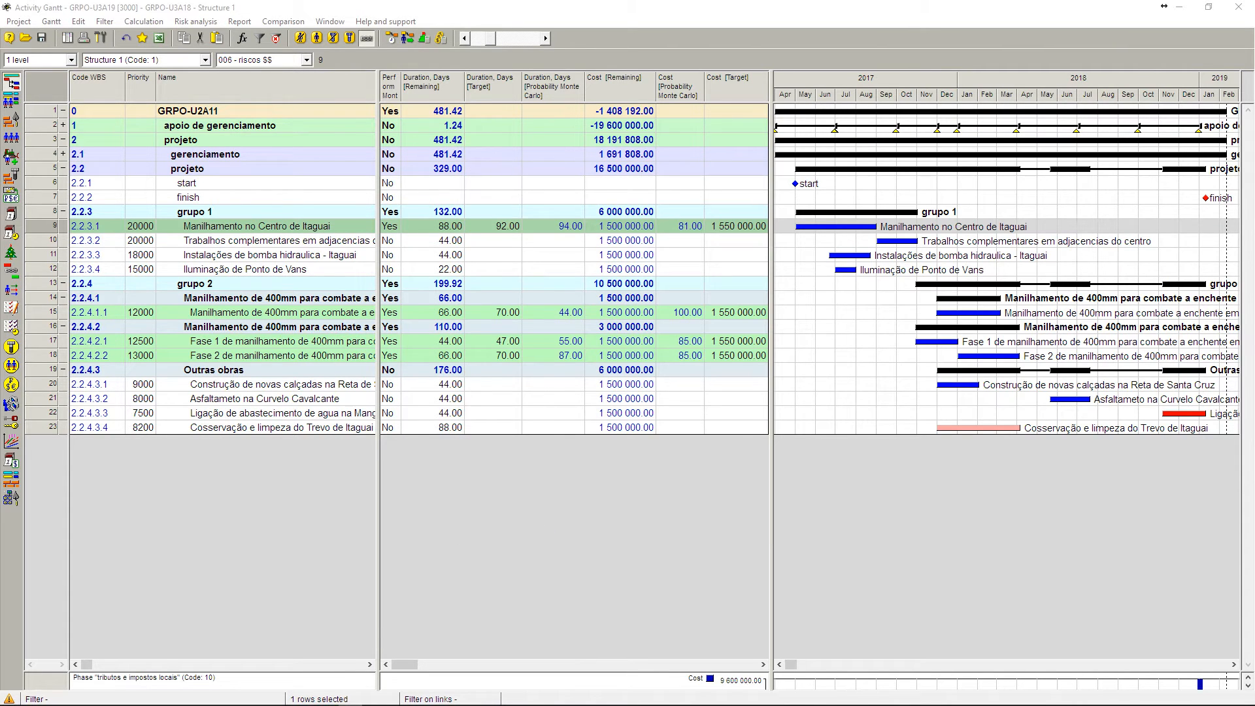
{"action": "left_click", "coordinate": [250, 305]}
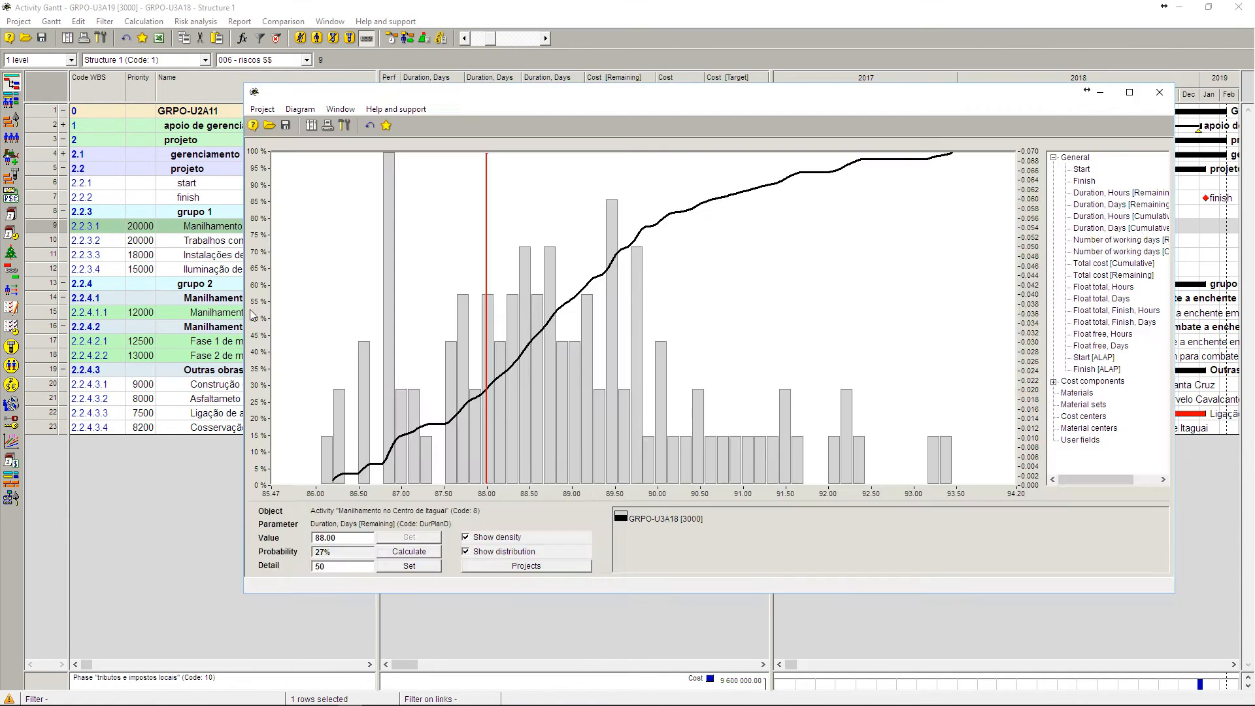
- Set the distribution diagram's detail to 100 and hide the density bars, keeping the distribution curve shown
{"action": "double_click", "coordinate": [347, 571]}
{"action": "type", "text": "100"}
{"action": "left_click", "coordinate": [387, 566]}
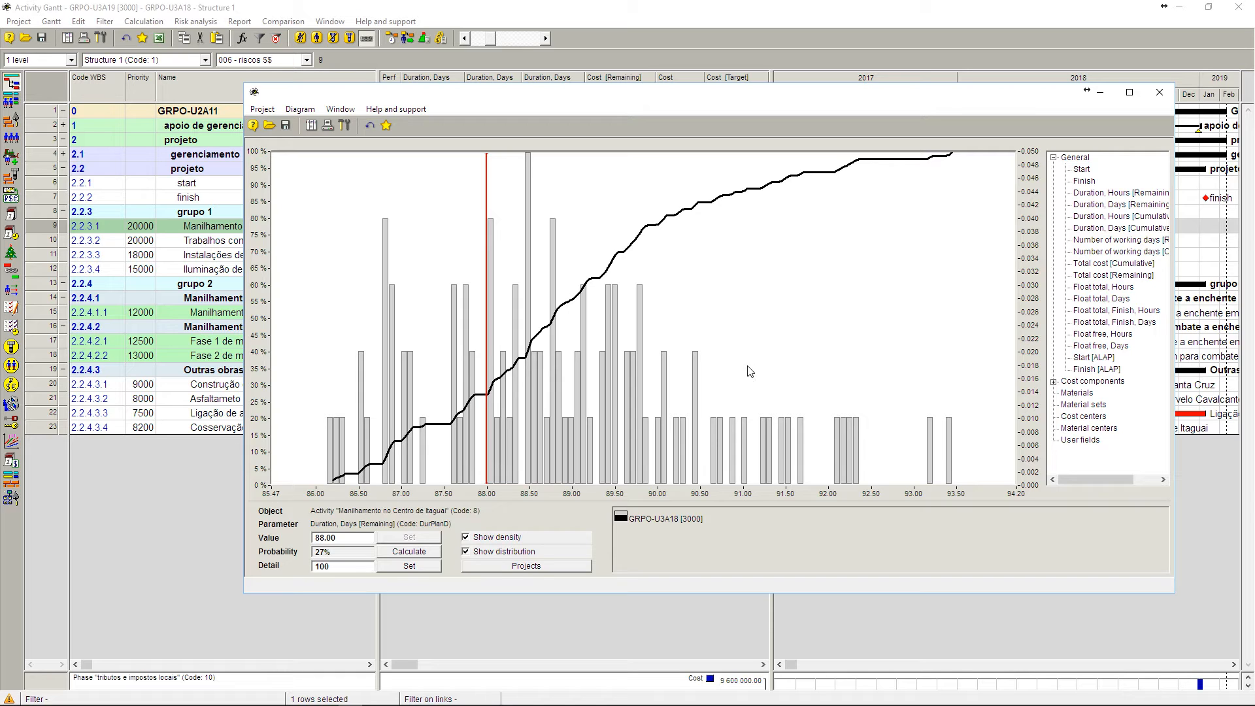
{"action": "left_click", "coordinate": [504, 553]}
{"action": "left_click", "coordinate": [503, 552]}
{"action": "left_click", "coordinate": [502, 538]}
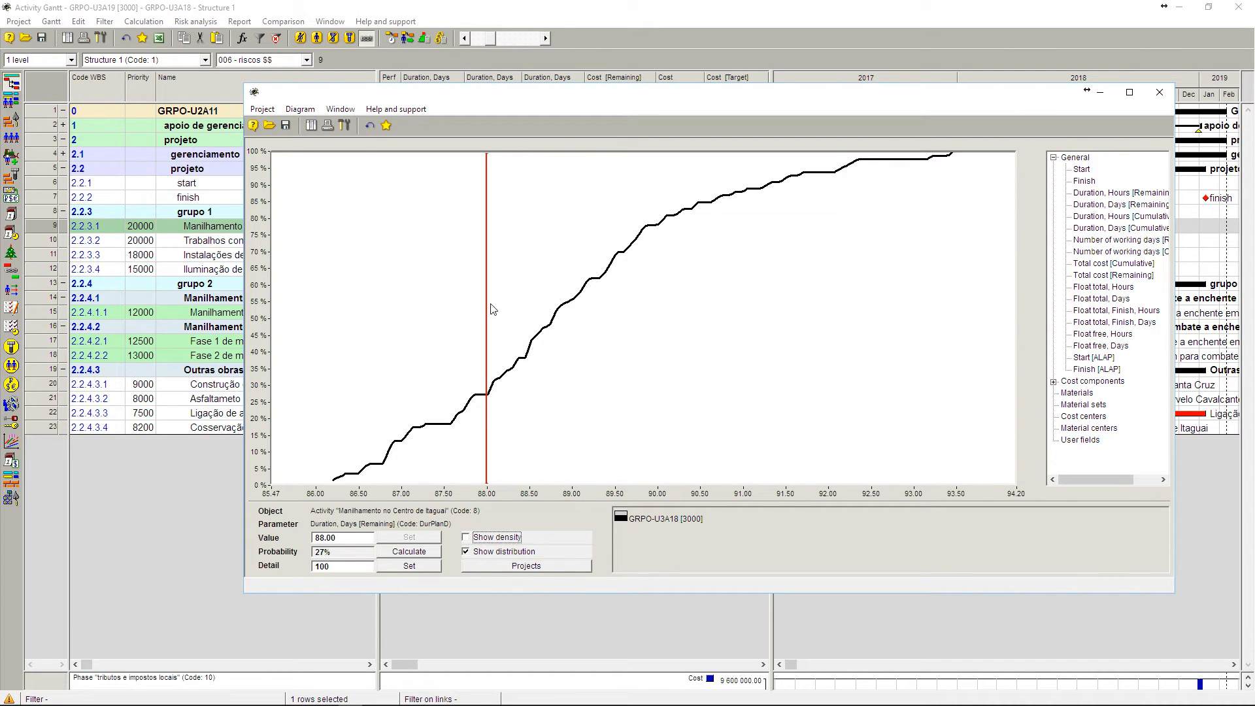
- Move the diagram's value line to about 90.16 days to check its probability, and close the diagram
{"action": "mouse_move", "coordinate": [495, 307]}
{"action": "left_mouse_down"}
{"action": "mouse_move", "coordinate": [575, 309]}
{"action": "mouse_move", "coordinate": [638, 331]}
{"action": "mouse_move", "coordinate": [632, 353]}
{"action": "mouse_move", "coordinate": [655, 426]}
{"action": "mouse_move", "coordinate": [716, 503]}
{"action": "mouse_move", "coordinate": [679, 516]}
{"action": "left_mouse_up"}
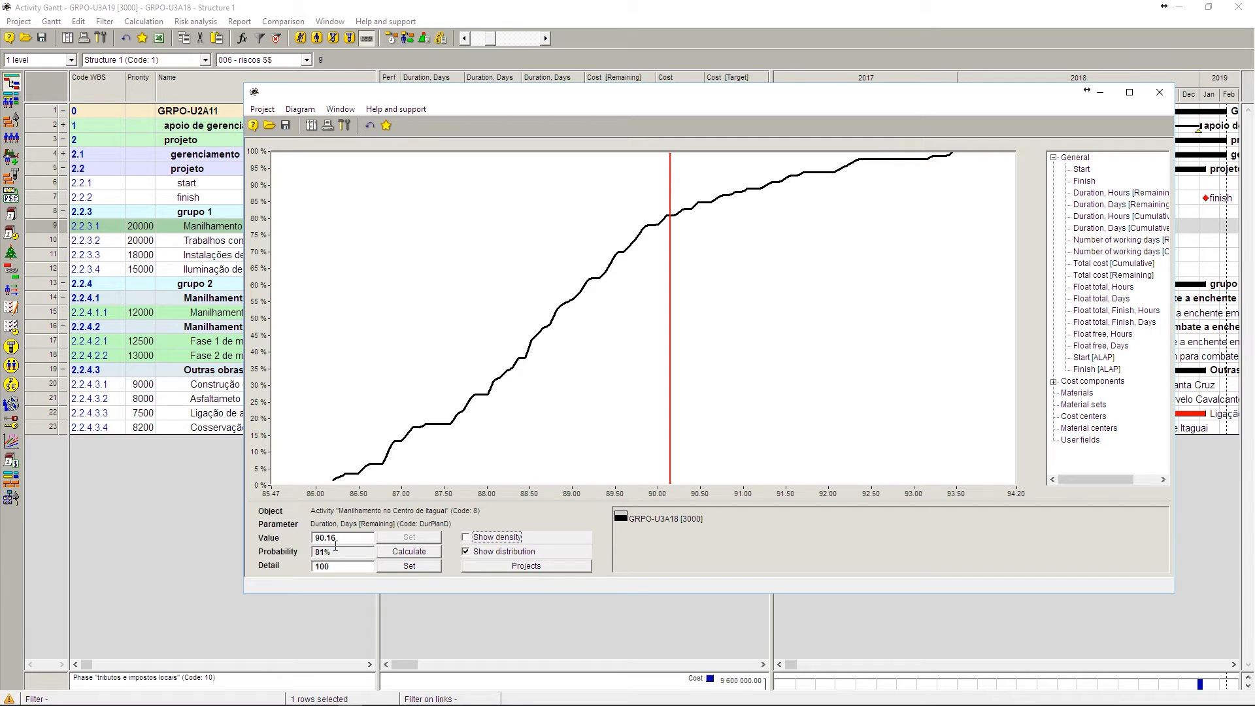
{"action": "left_click", "coordinate": [1160, 93]}
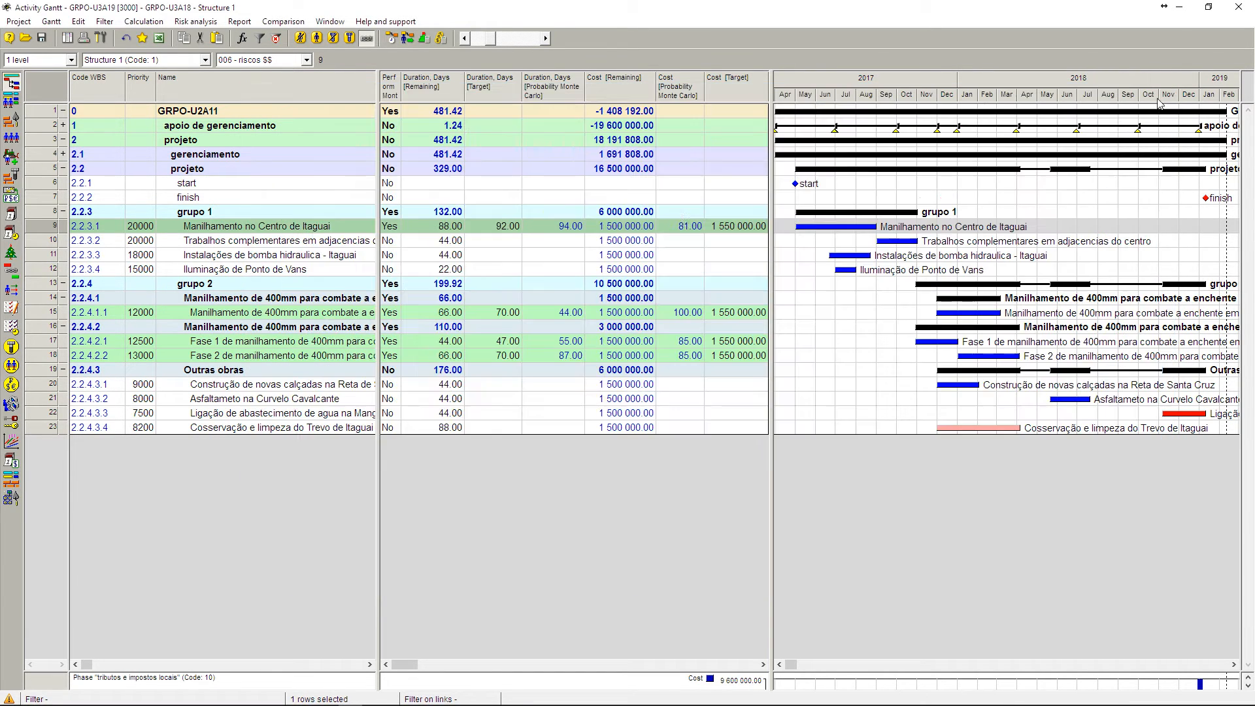
- Set the target duration of Manilhamento no Centro de Itaguai to 90 days and recalculate the Monte Carlo success probabilities
{"action": "left_click", "coordinate": [480, 228]}
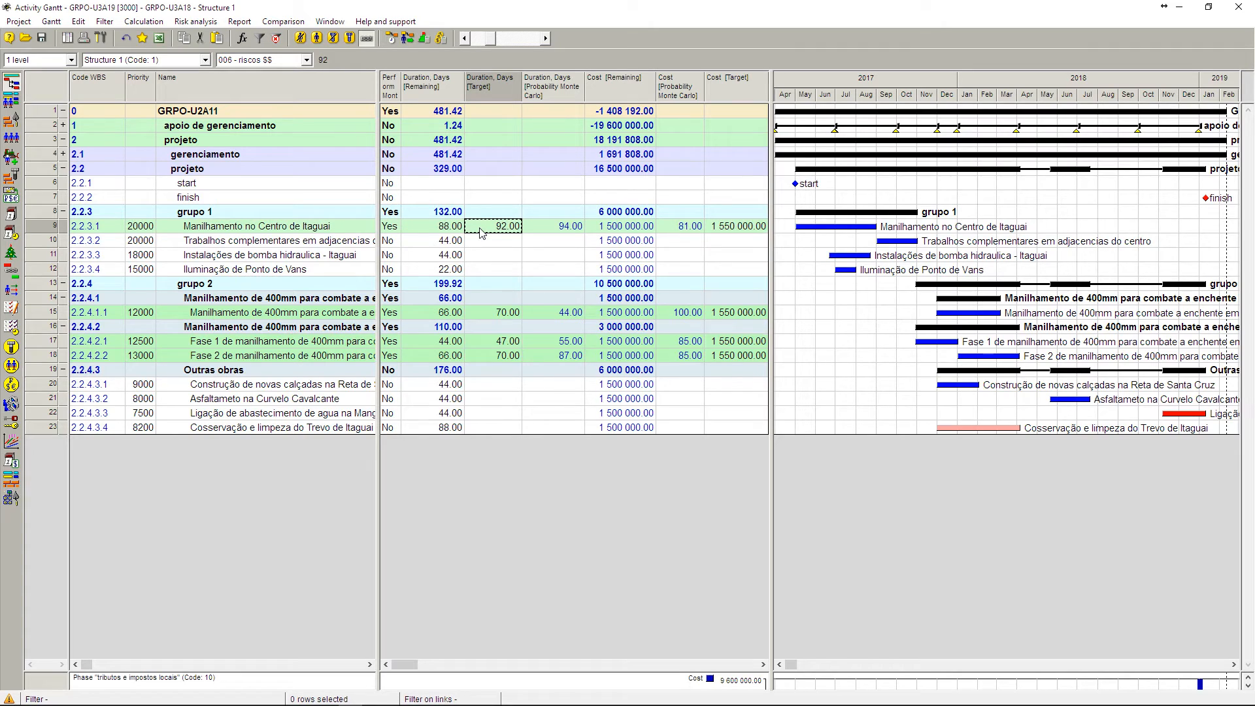
{"action": "type", "text": "90"}
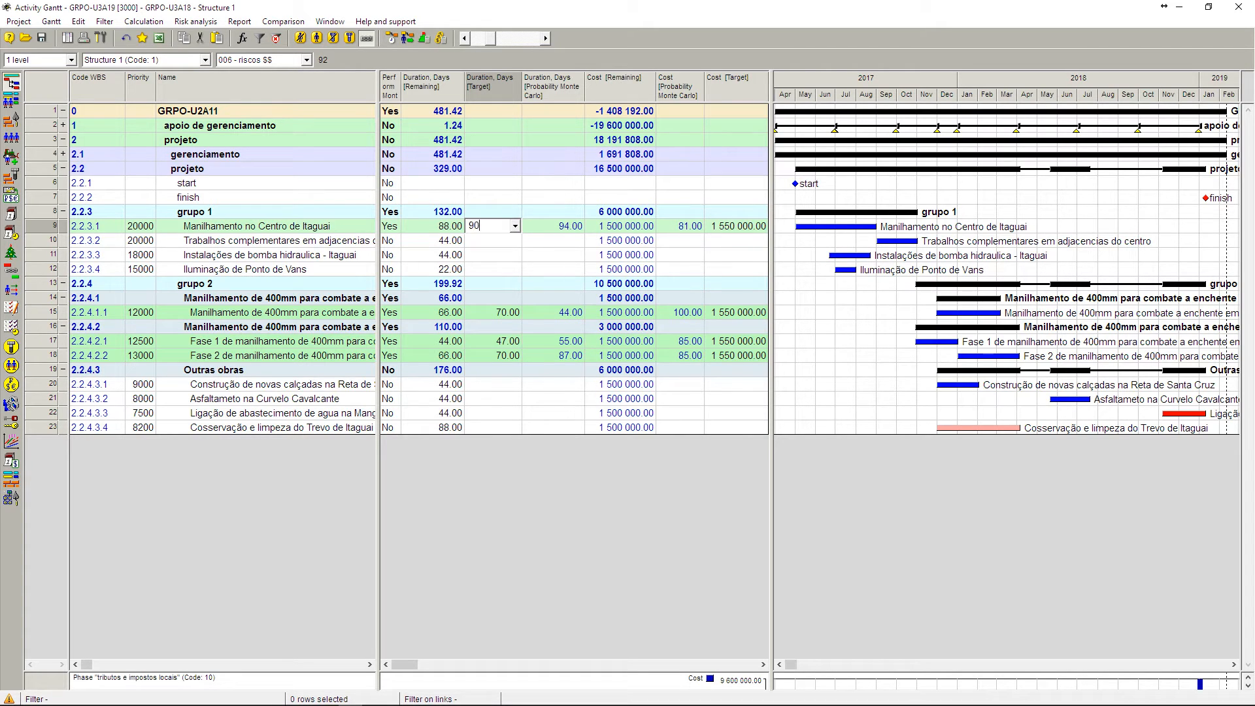
{"action": "left_click", "coordinate": [561, 229]}
{"action": "left_click", "coordinate": [143, 22]}
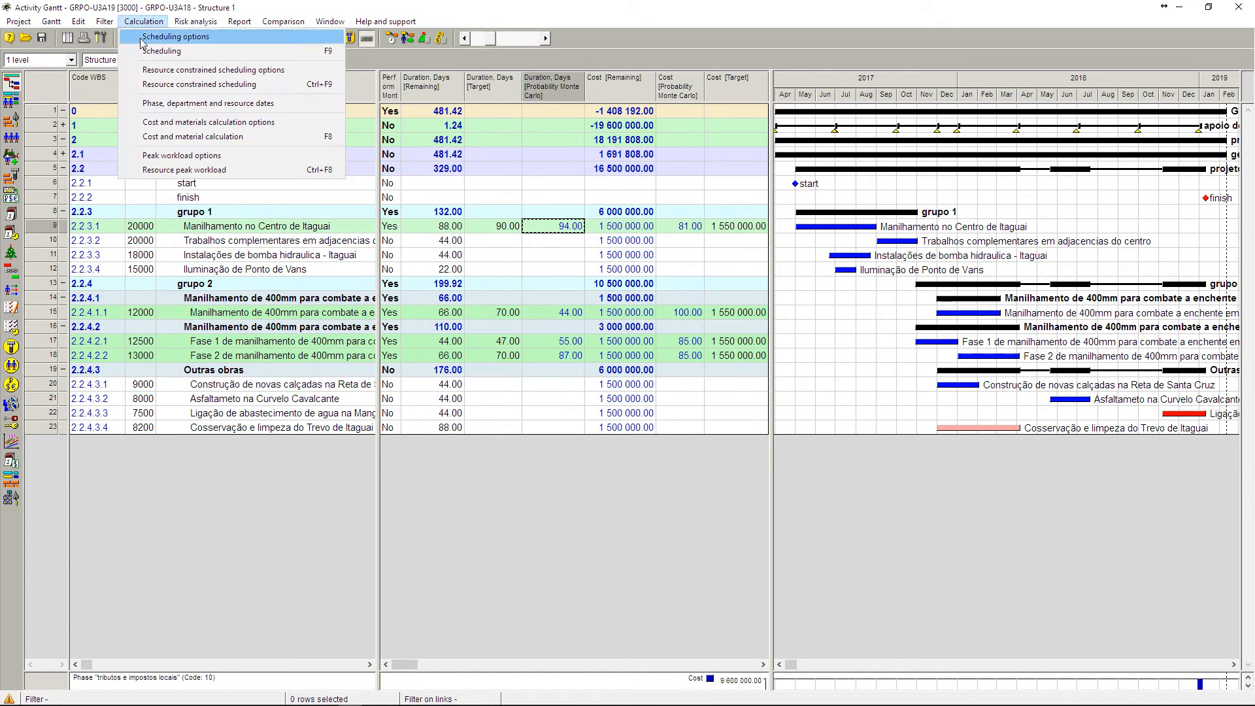
{"action": "mouse_move", "coordinate": [200, 23]}
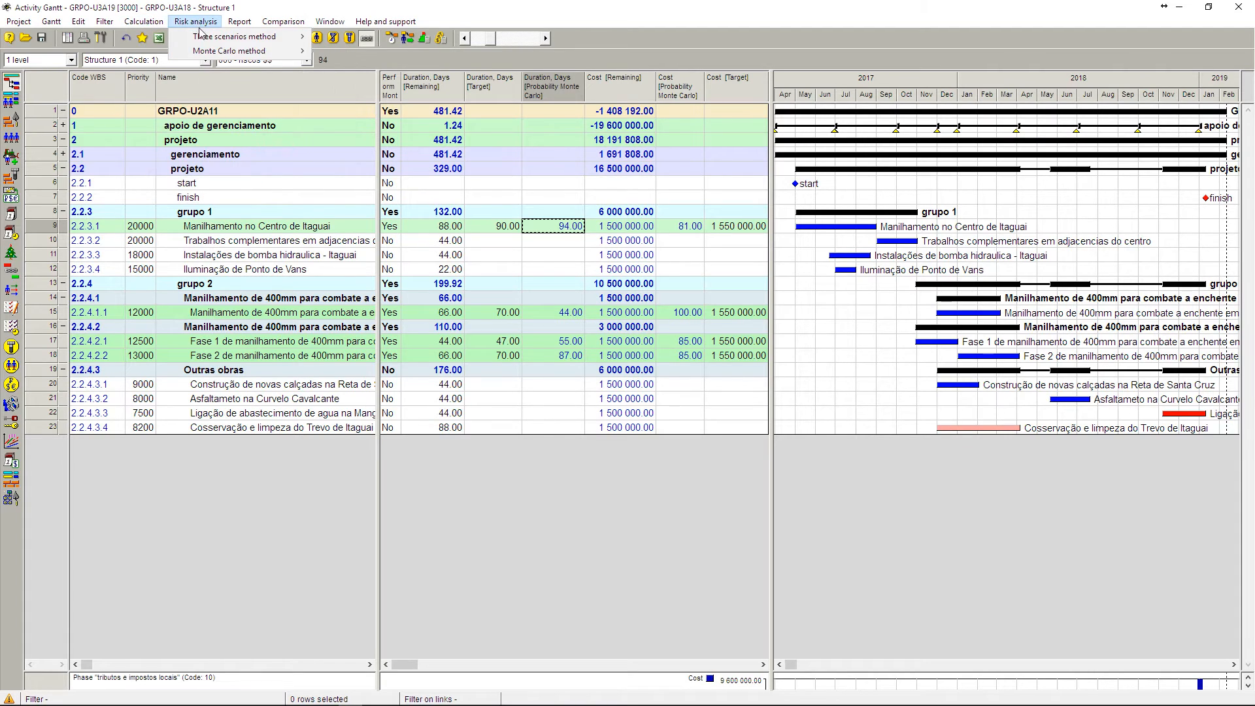
{"action": "mouse_move", "coordinate": [207, 52]}
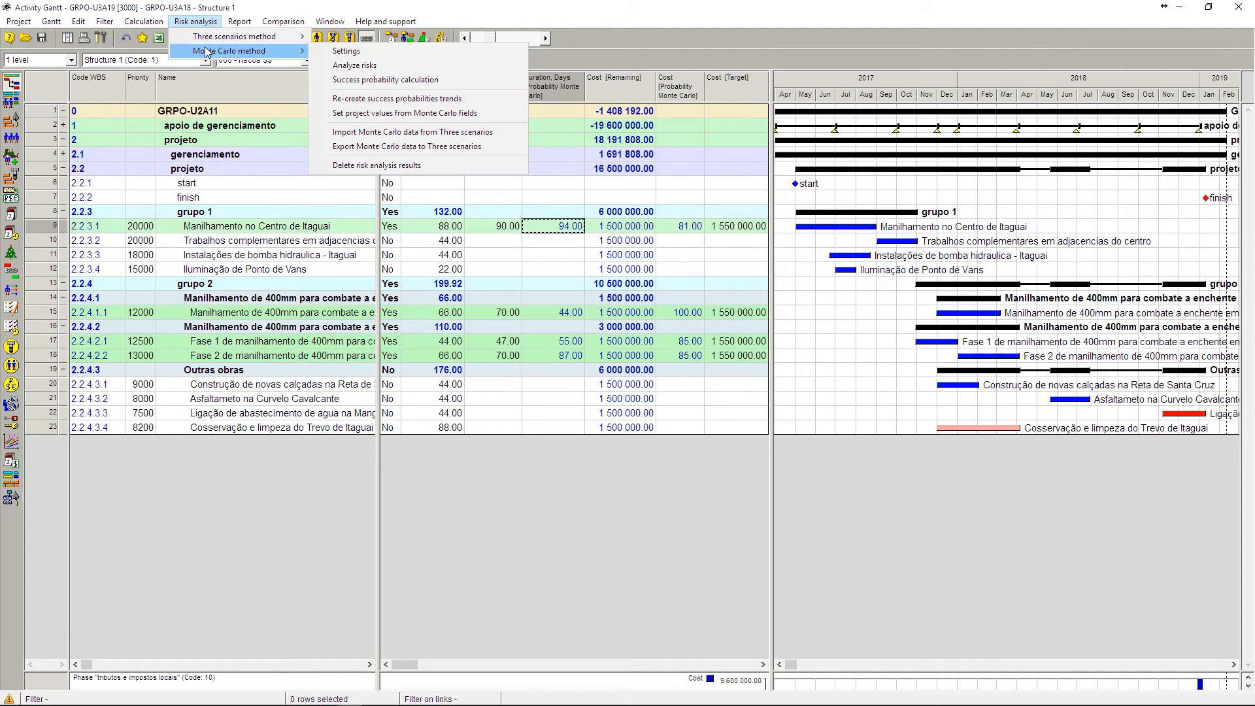
{"action": "left_click", "coordinate": [386, 79]}
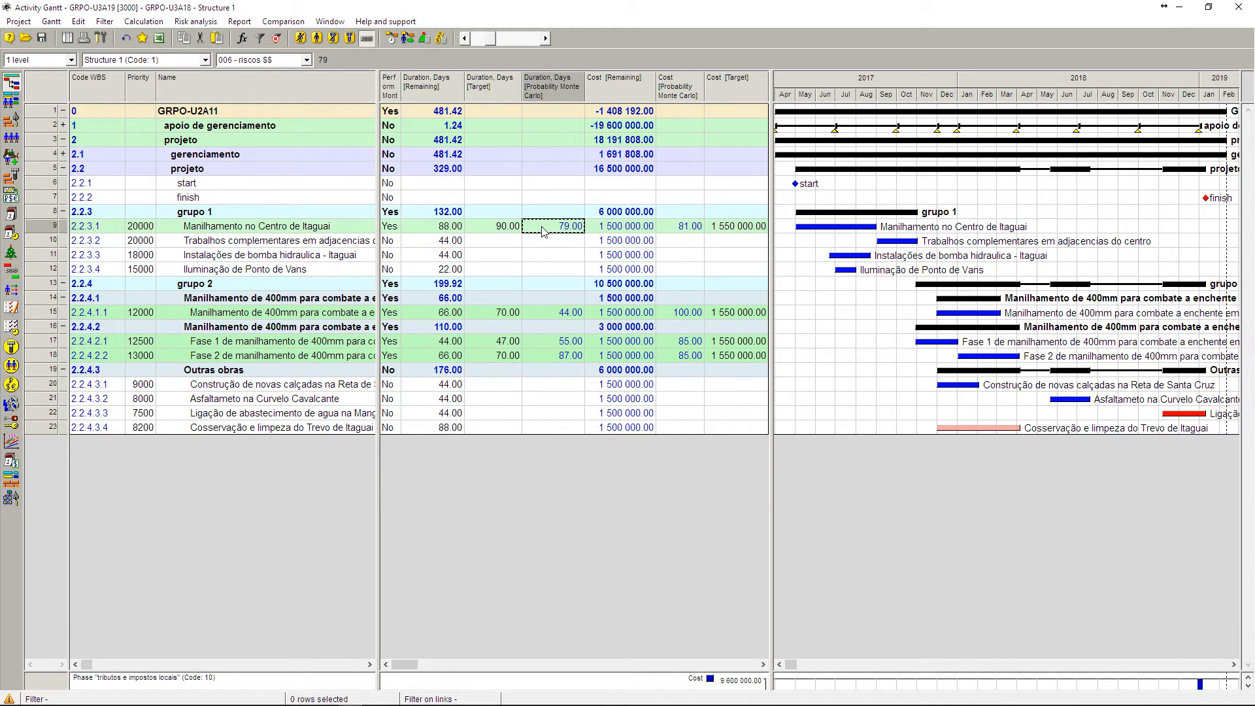
- Review the Monte Carlo duration and cost probabilities of Manilhamento no Centro de Itaguai against its remaining and target costs
{"action": "left_click", "coordinate": [681, 232]}
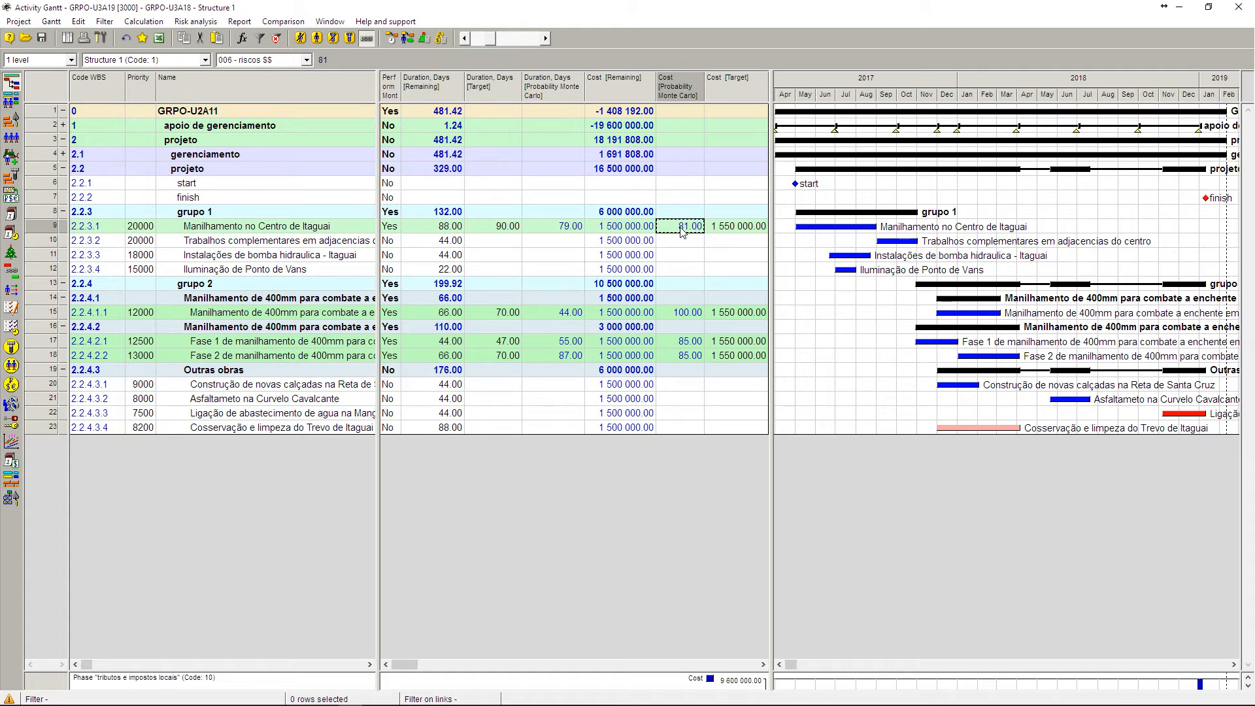
{"action": "left_click", "coordinate": [562, 229]}
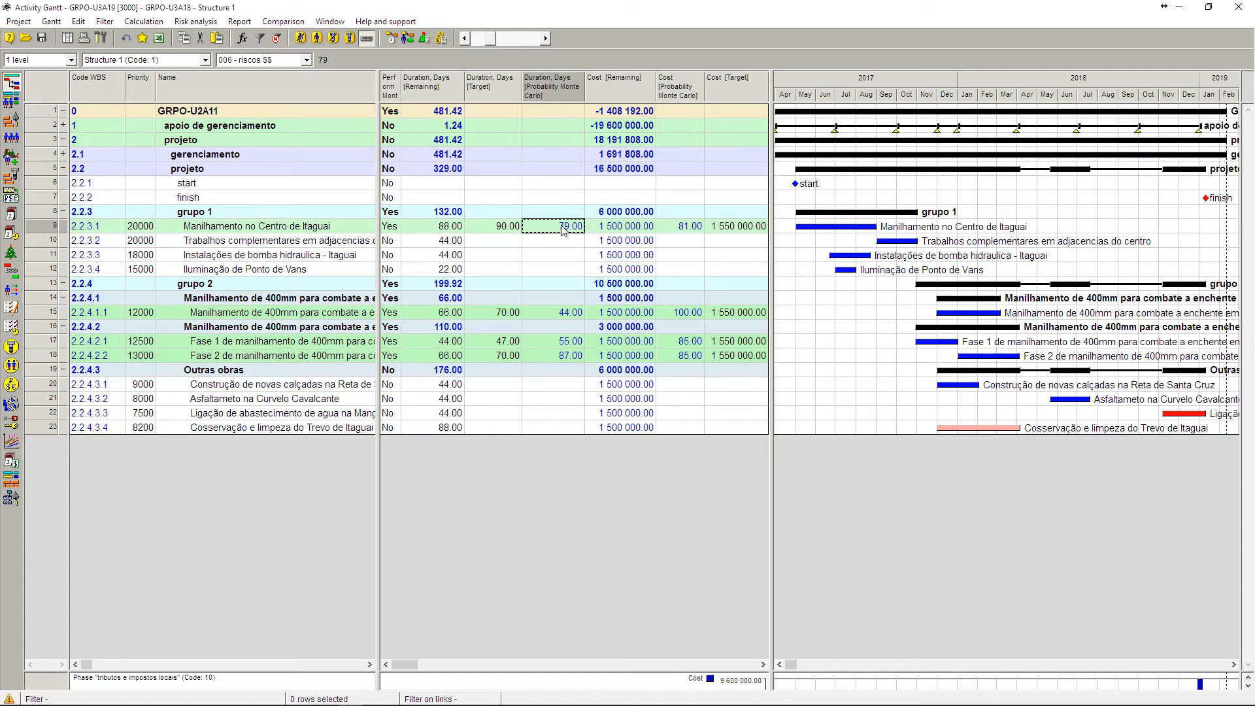
{"action": "left_click", "coordinate": [612, 231]}
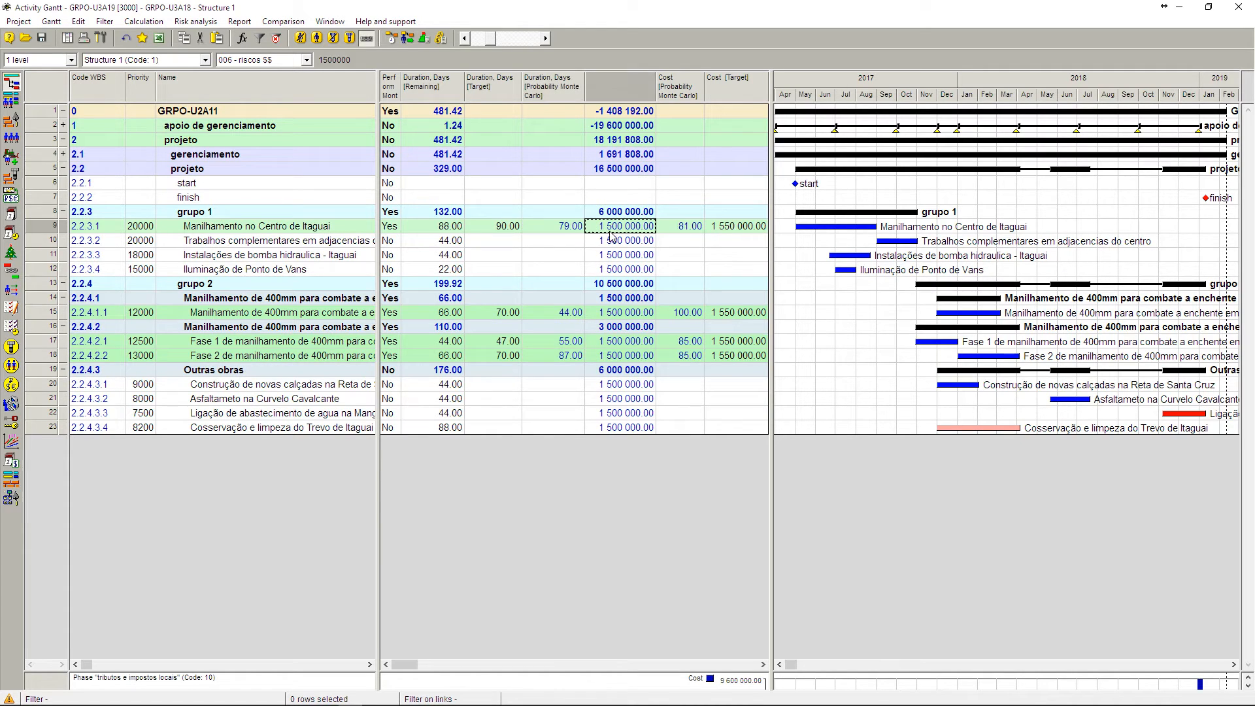
{"action": "left_click", "coordinate": [722, 230]}
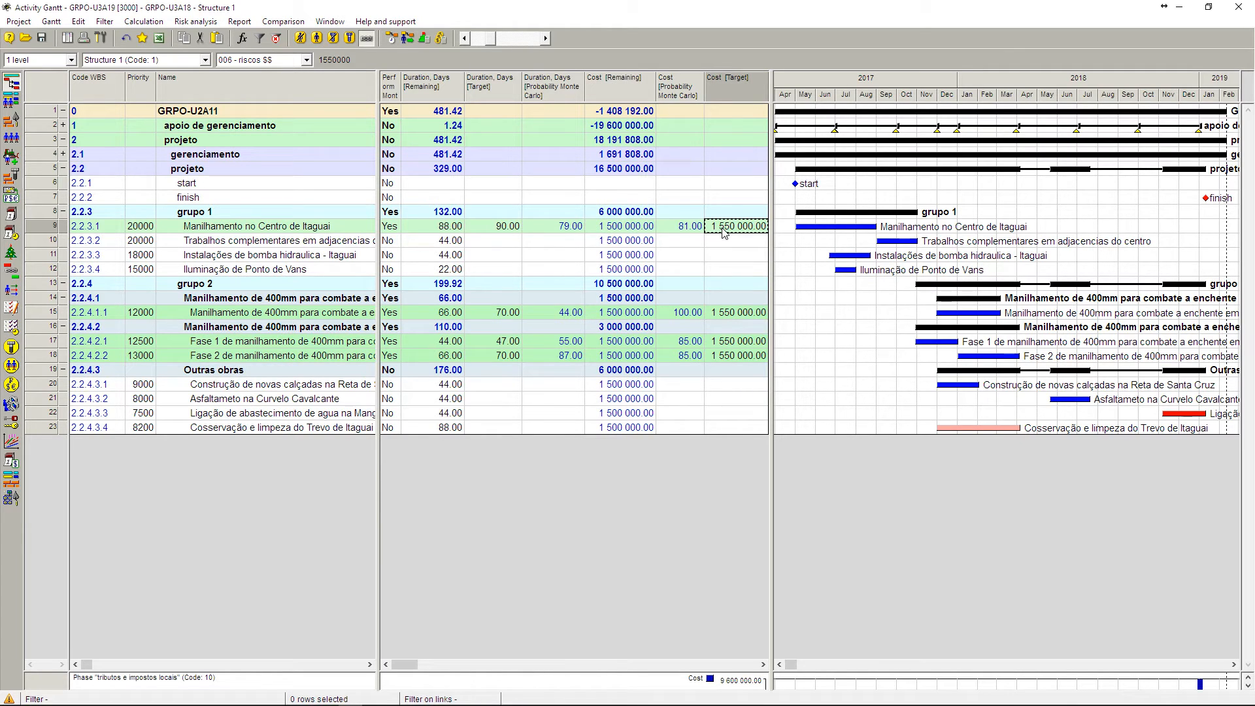
{"action": "left_click", "coordinate": [700, 230]}
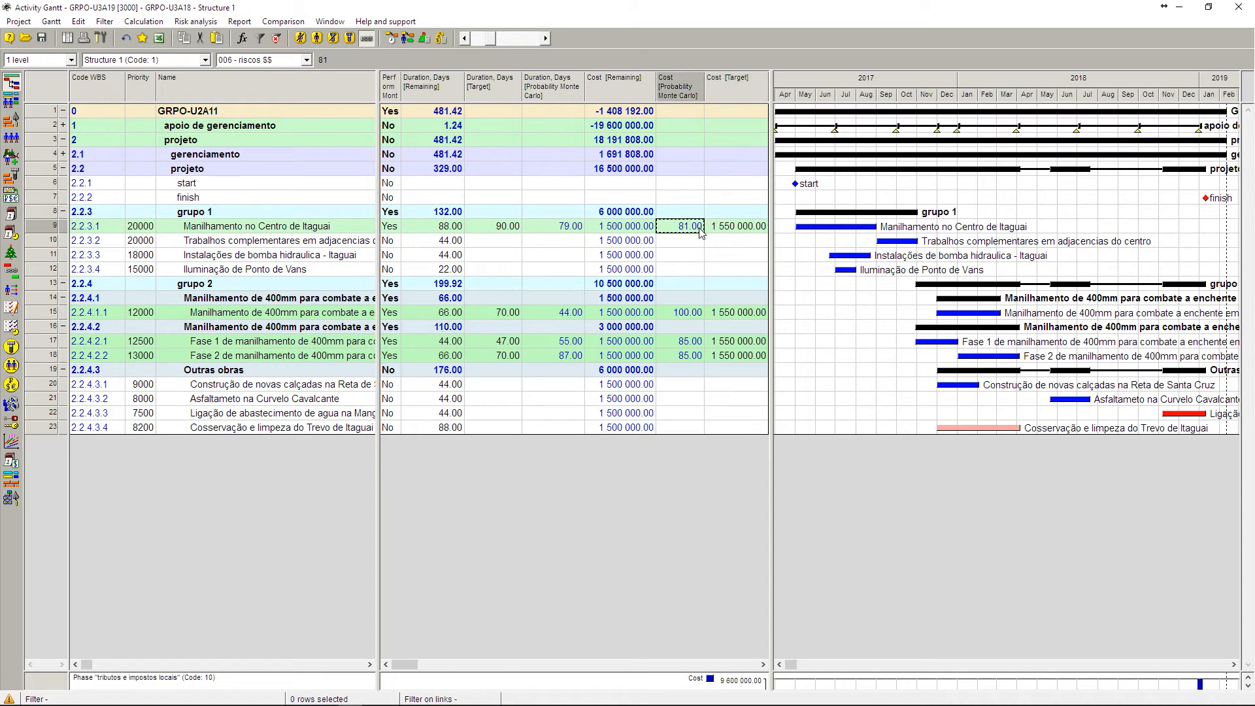
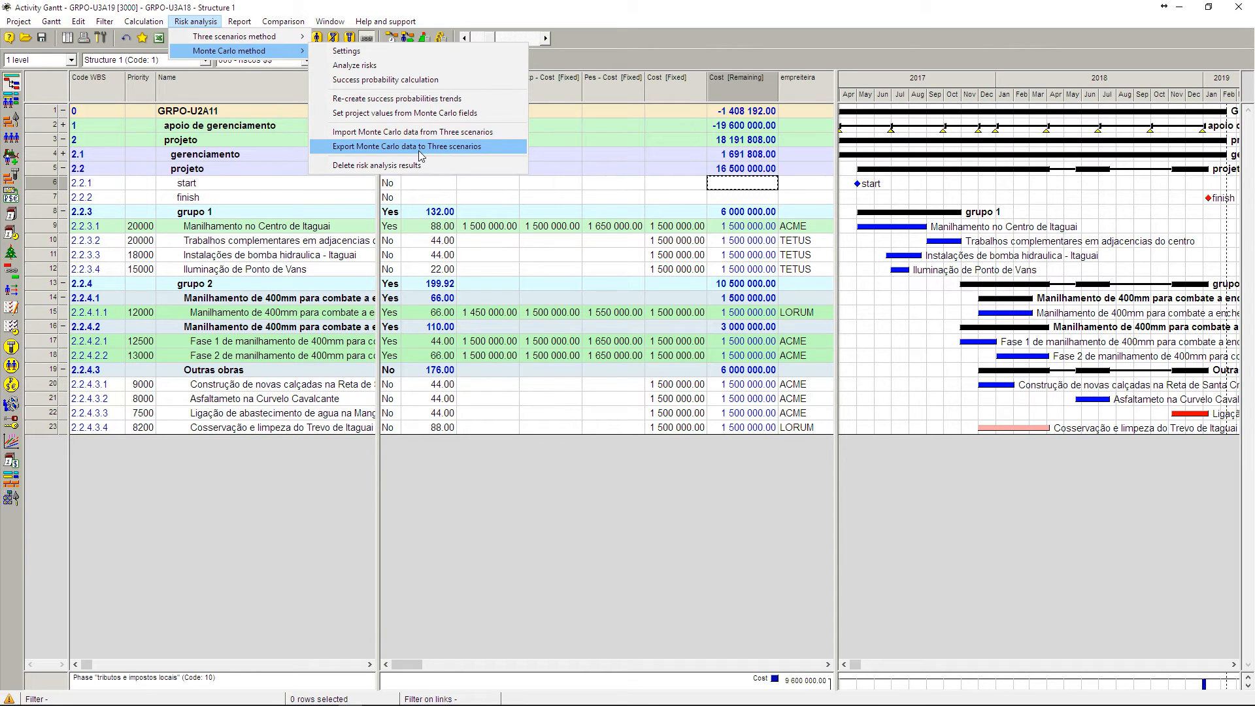
- Export the Monte Carlo data to three scenarios, creating new ones with the specified version number 999
{"action": "left_click", "coordinate": [418, 150]}
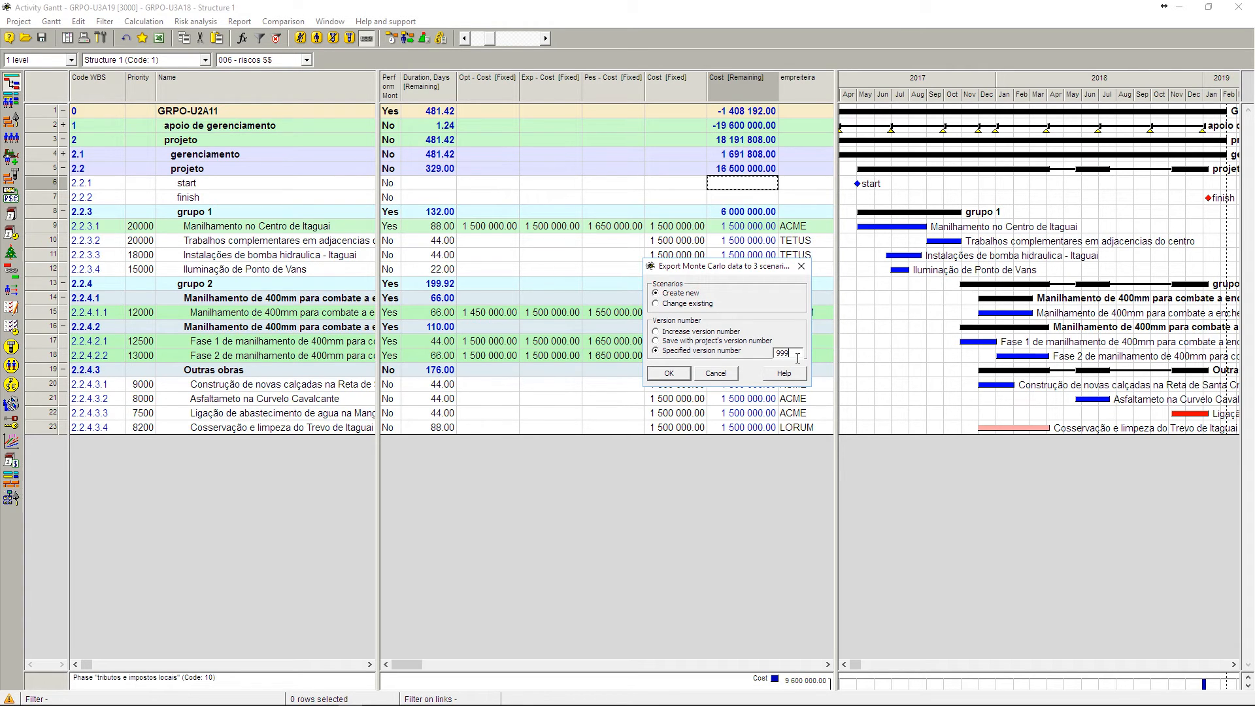
{"action": "left_click_drag", "start_coordinate": [796, 356], "coordinate": [767, 355]}
{"action": "left_click", "coordinate": [677, 377]}
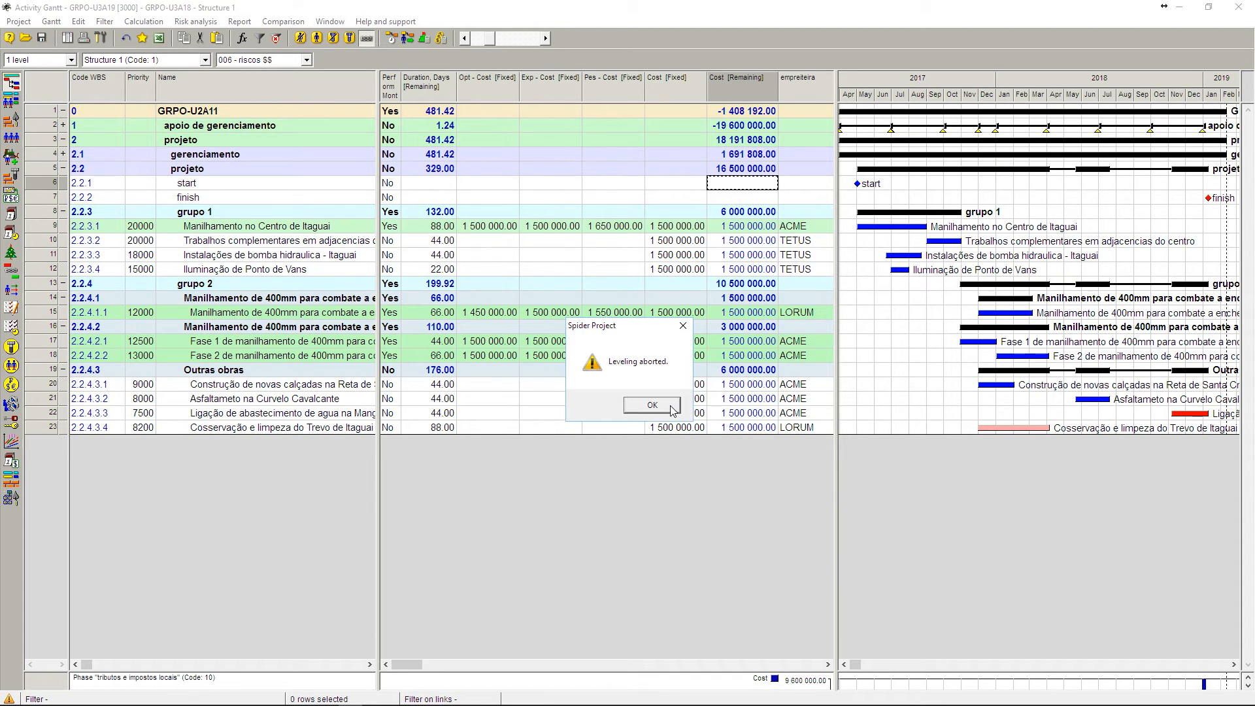
{"action": "left_click", "coordinate": [672, 409]}
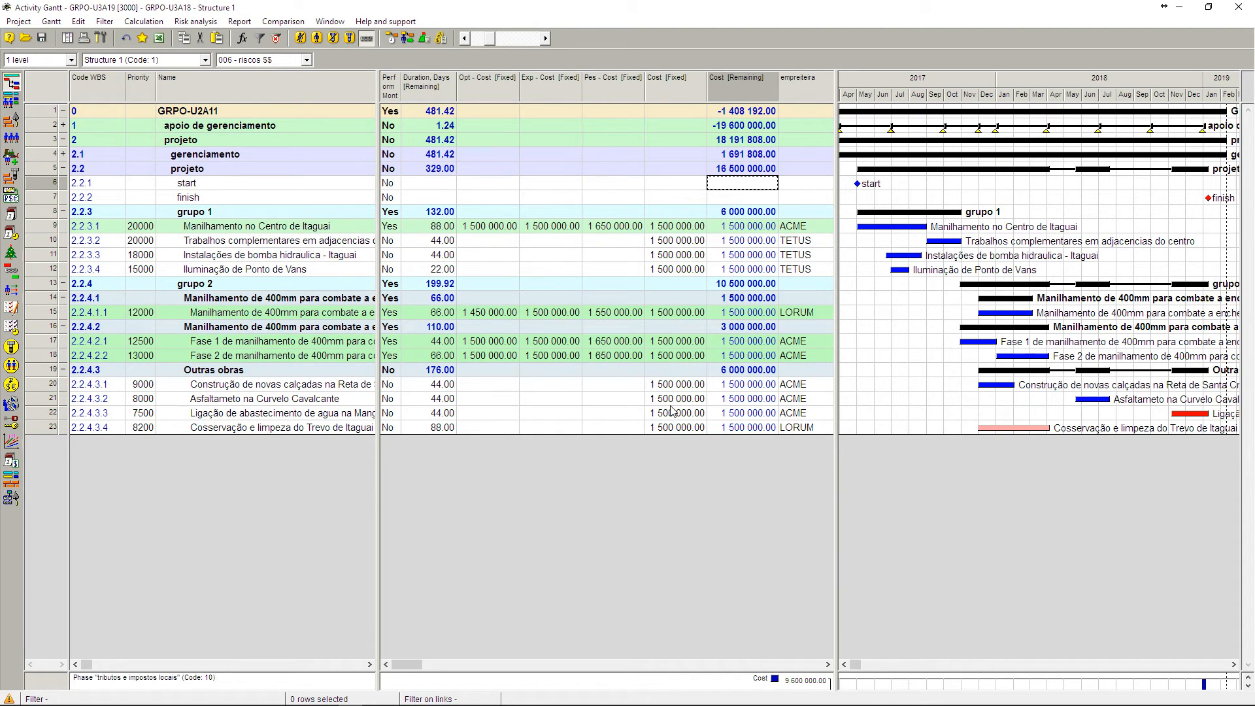
- Examine the saved versions of project GRPO-U3A19 and its exp, opt and pes scenarios in the project storage
{"action": "left_click", "coordinate": [25, 38]}
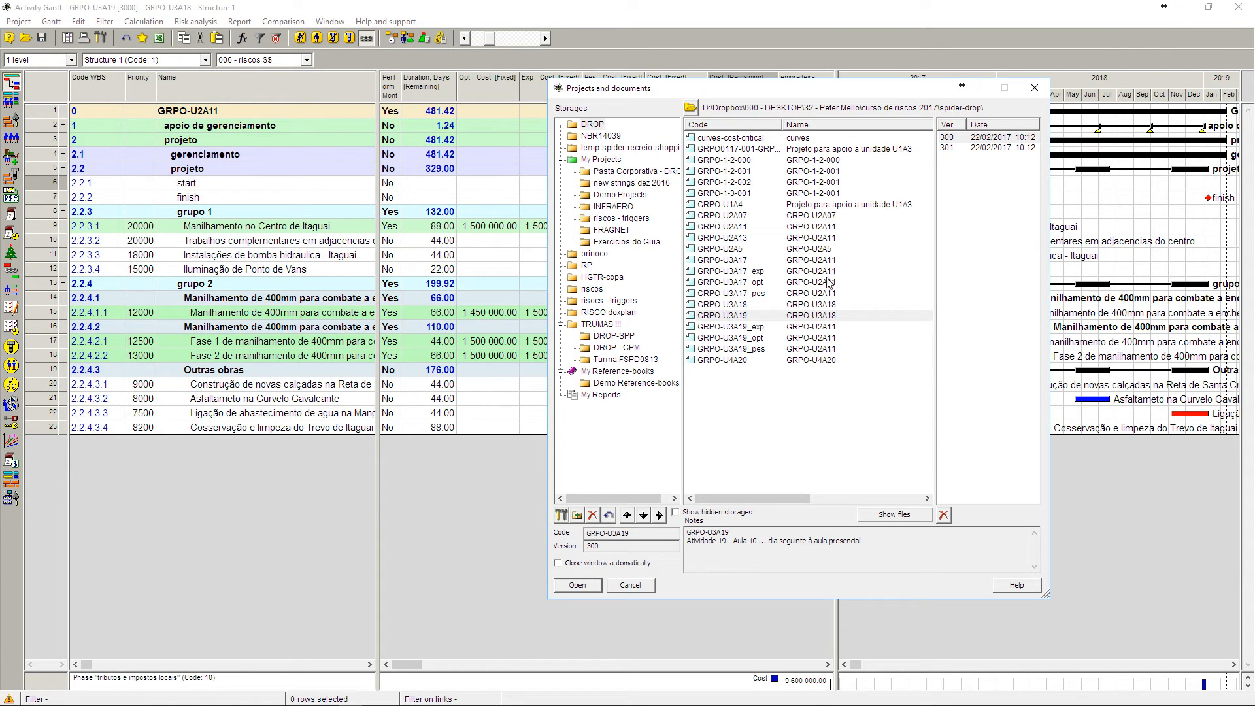
{"action": "left_click", "coordinate": [738, 316]}
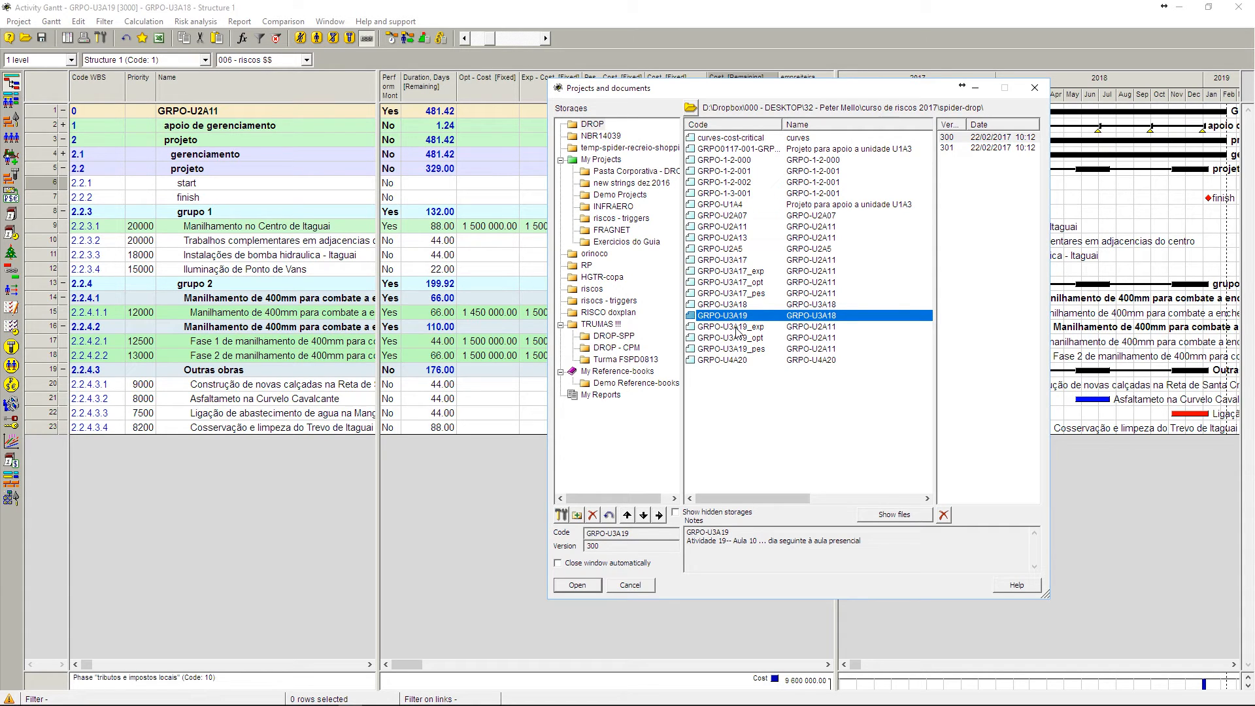
{"action": "left_click", "coordinate": [737, 327]}
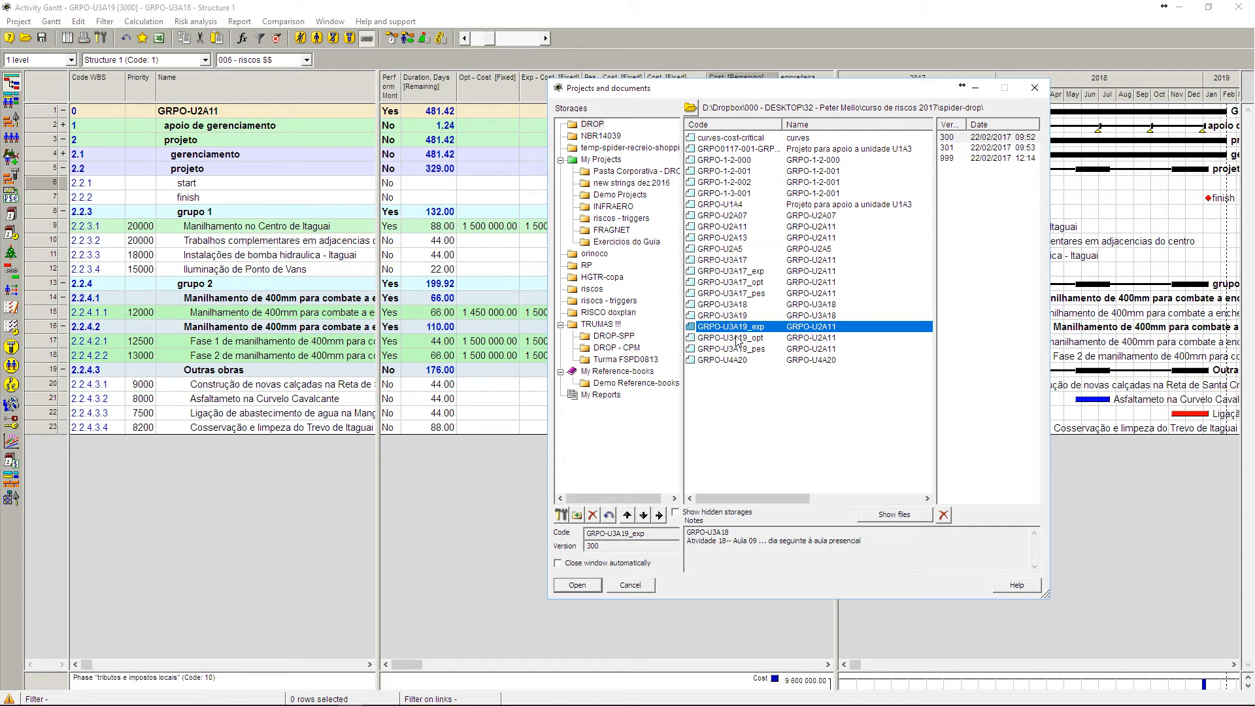
{"action": "left_click", "coordinate": [738, 338]}
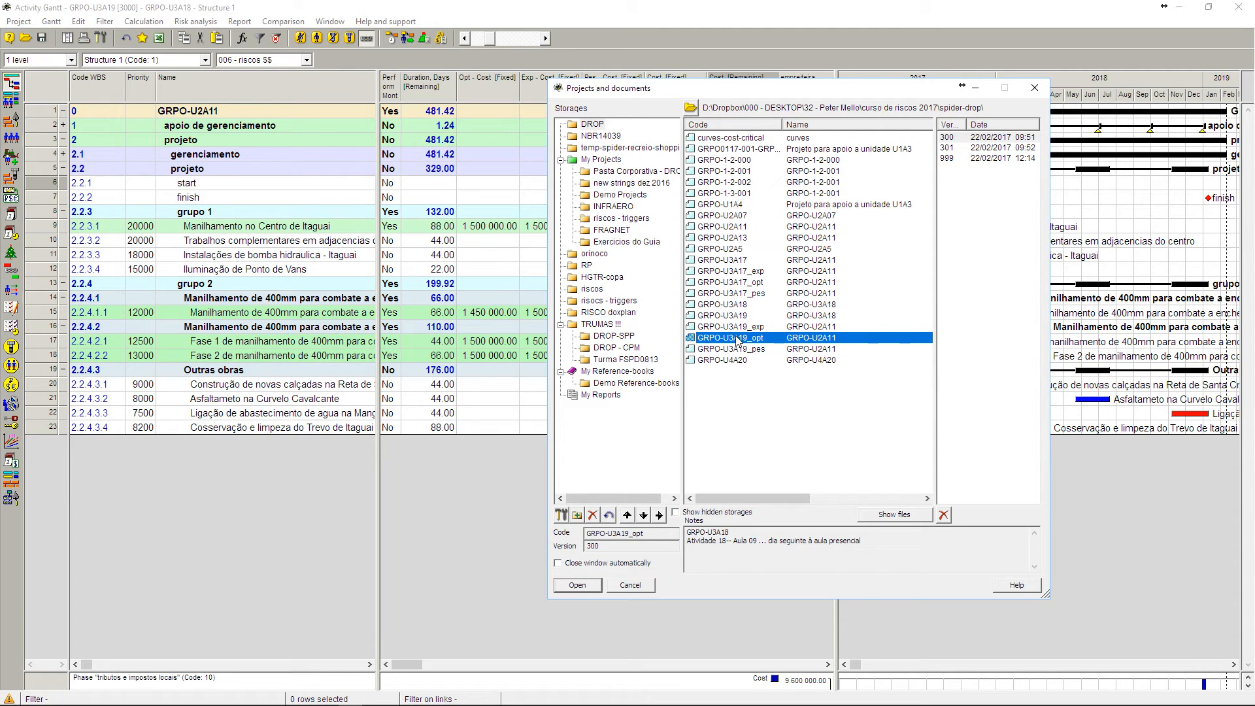
{"action": "left_click", "coordinate": [741, 350]}
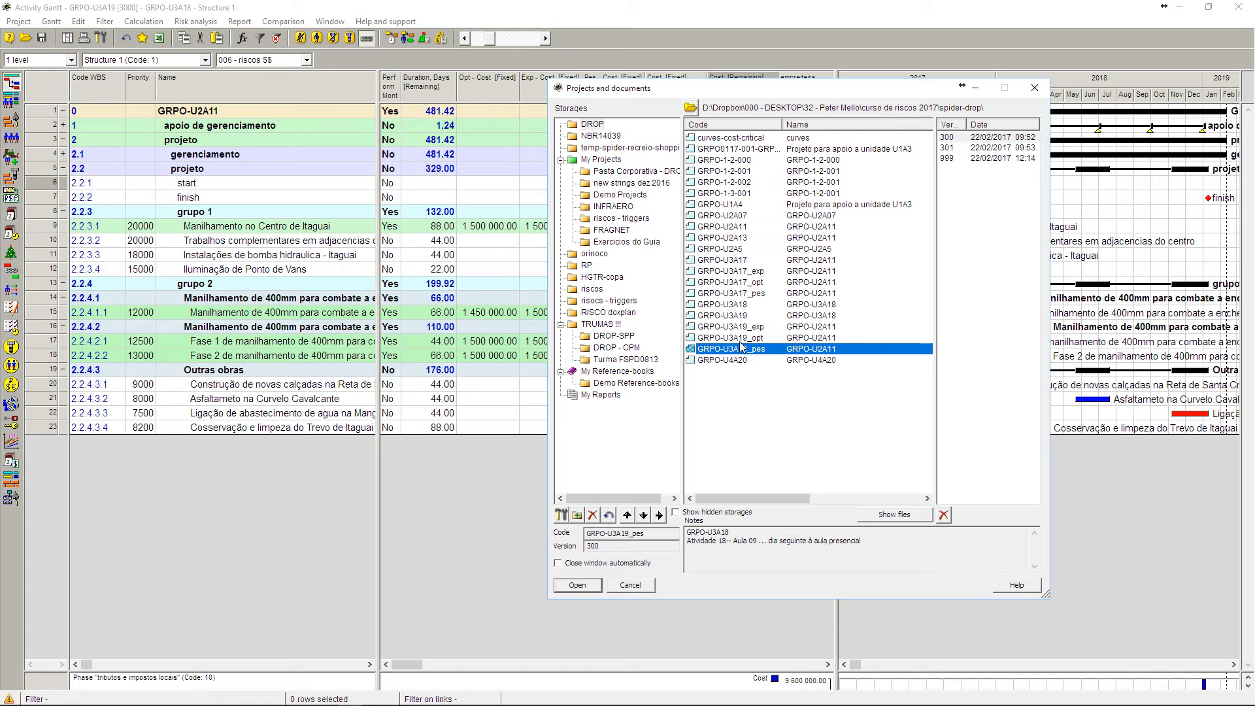
{"action": "left_click", "coordinate": [749, 362]}
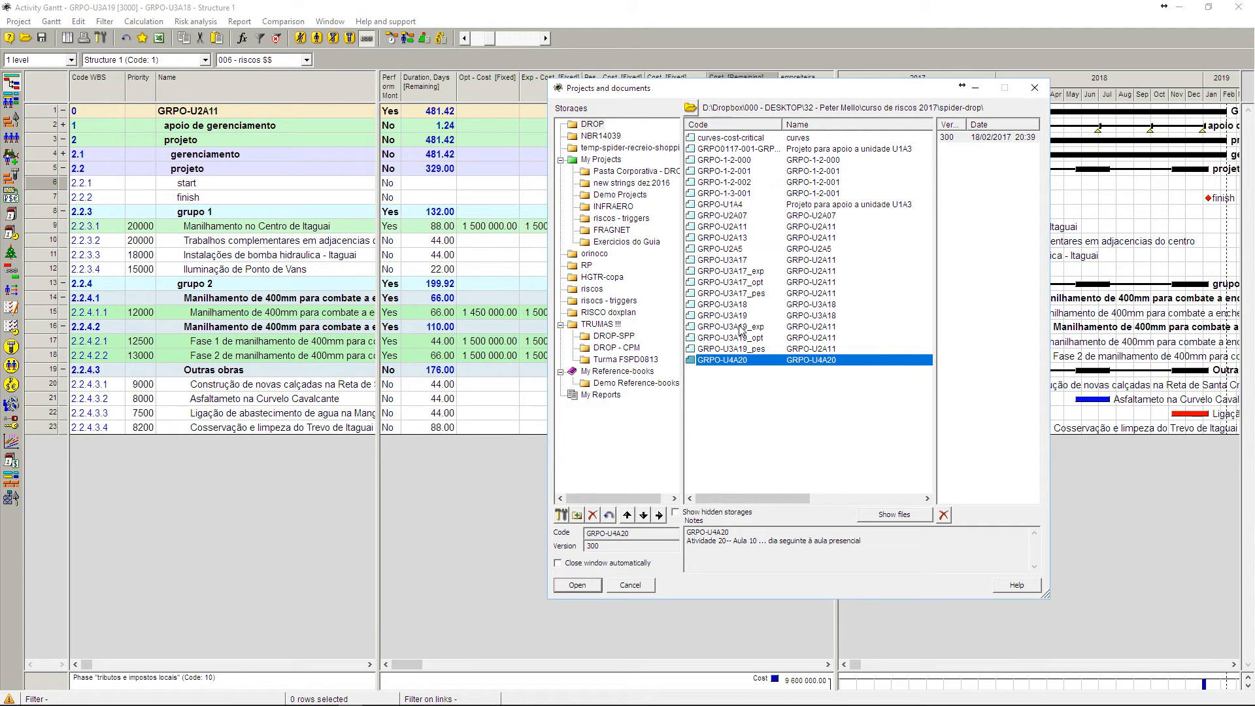
{"action": "left_click", "coordinate": [740, 330]}
{"action": "left_click", "coordinate": [743, 339]}
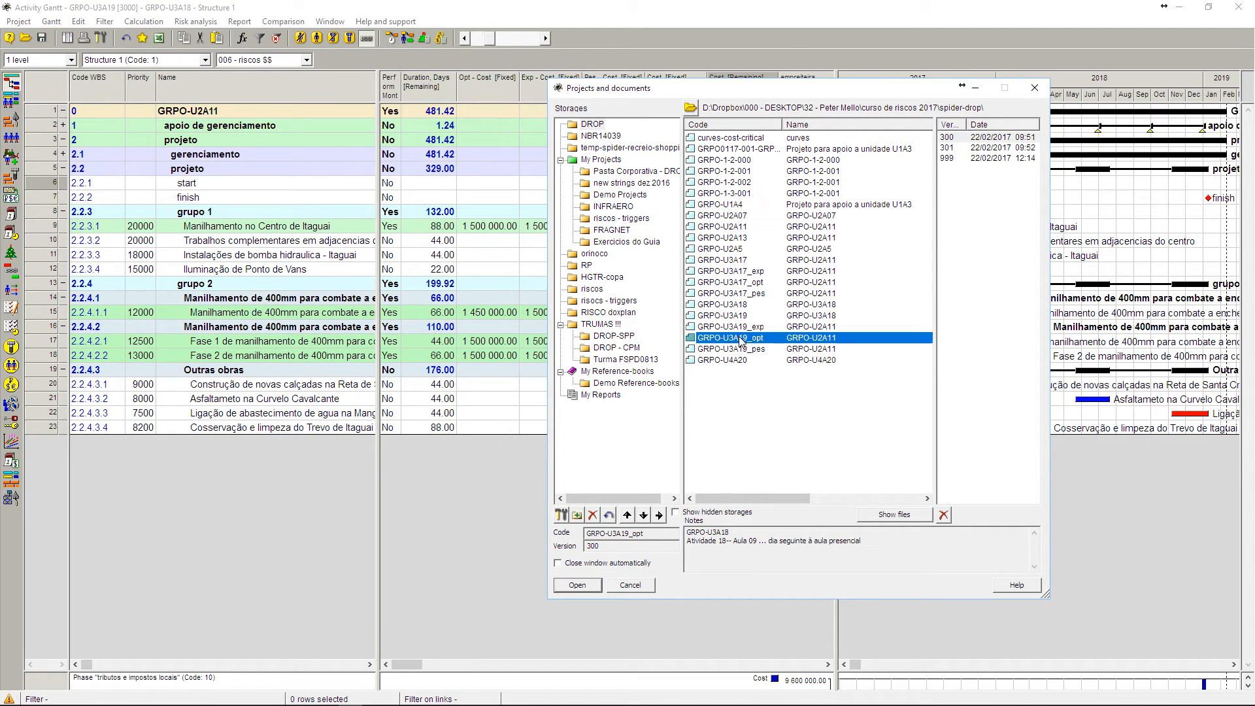
{"action": "left_click", "coordinate": [743, 349]}
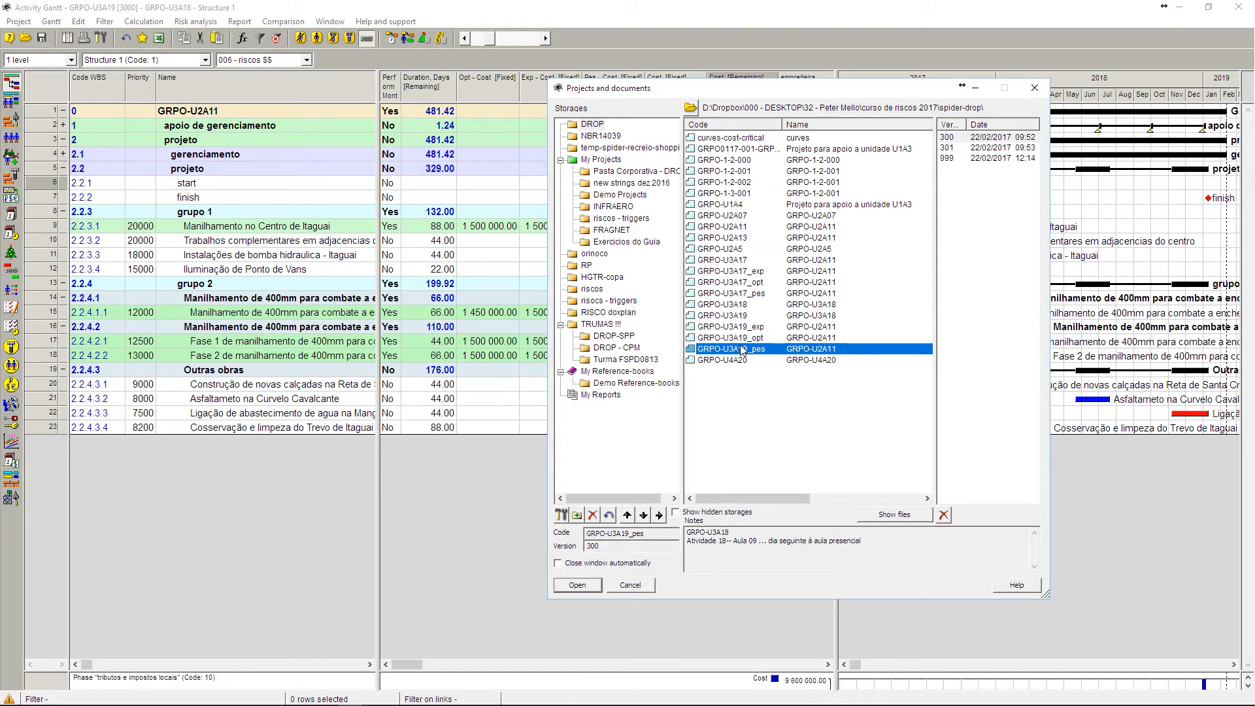
{"action": "left_click", "coordinate": [749, 318]}
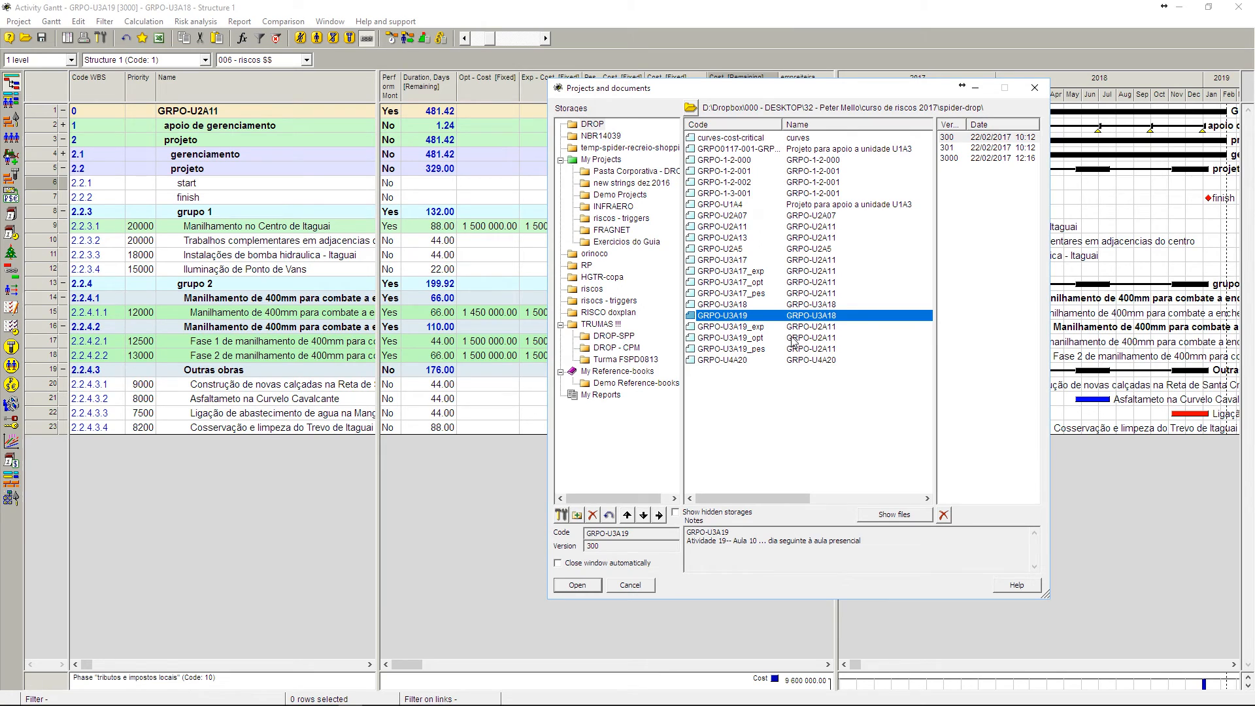
{"action": "left_click", "coordinate": [761, 328]}
{"action": "left_click", "coordinate": [763, 338]}
{"action": "left_click", "coordinate": [765, 349]}
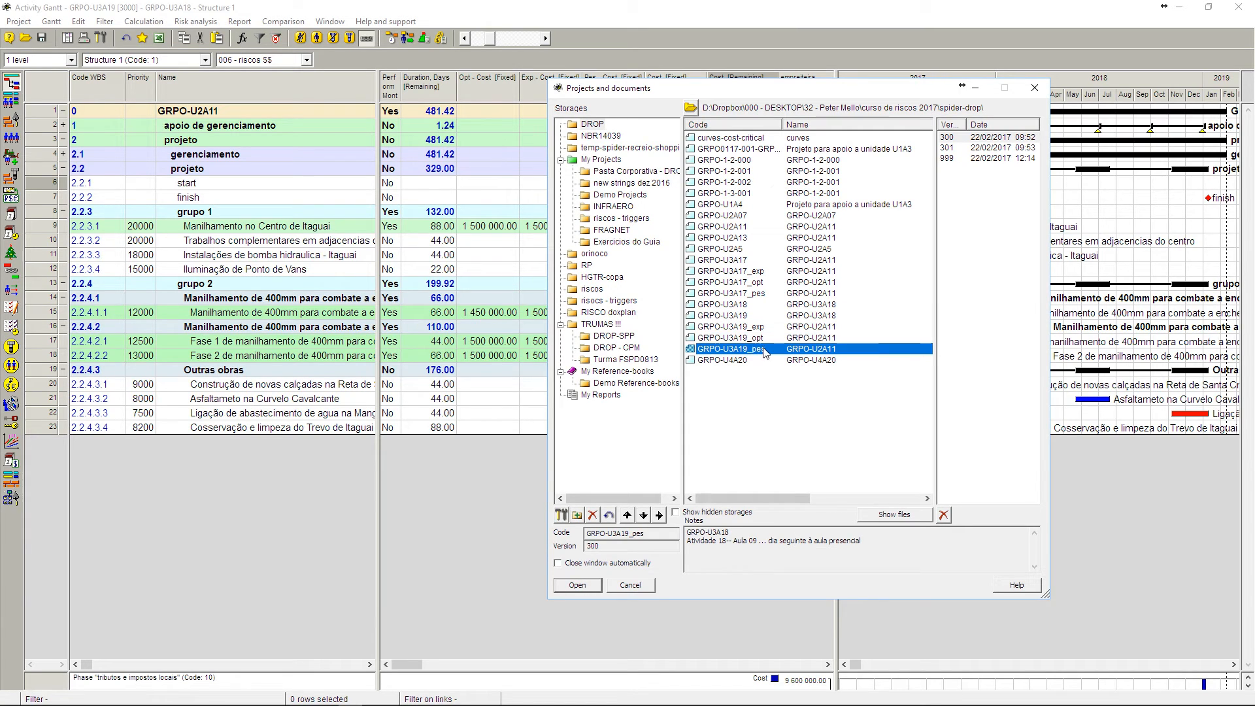
- Open version 300 of the optimistic scenario GRPO-U3A19_opt and enlarge its window, activity table and Gantt chart area
{"action": "left_click", "coordinate": [763, 338]}
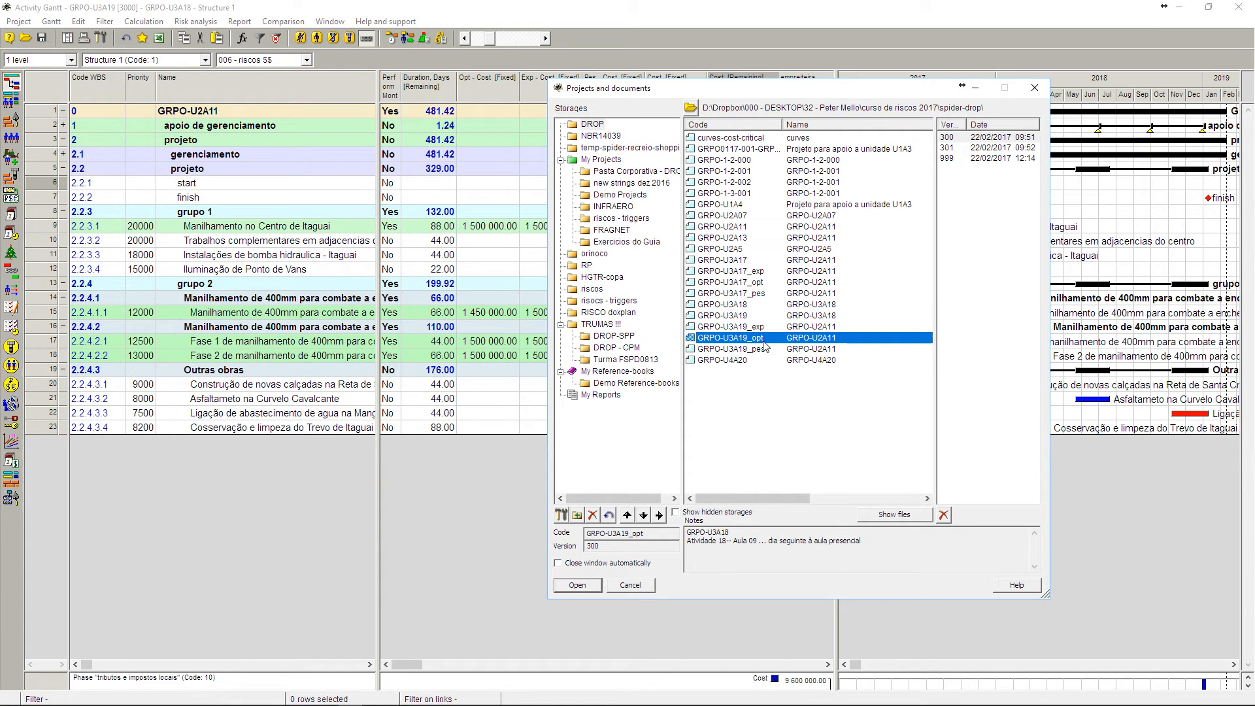
{"action": "left_click", "coordinate": [577, 585]}
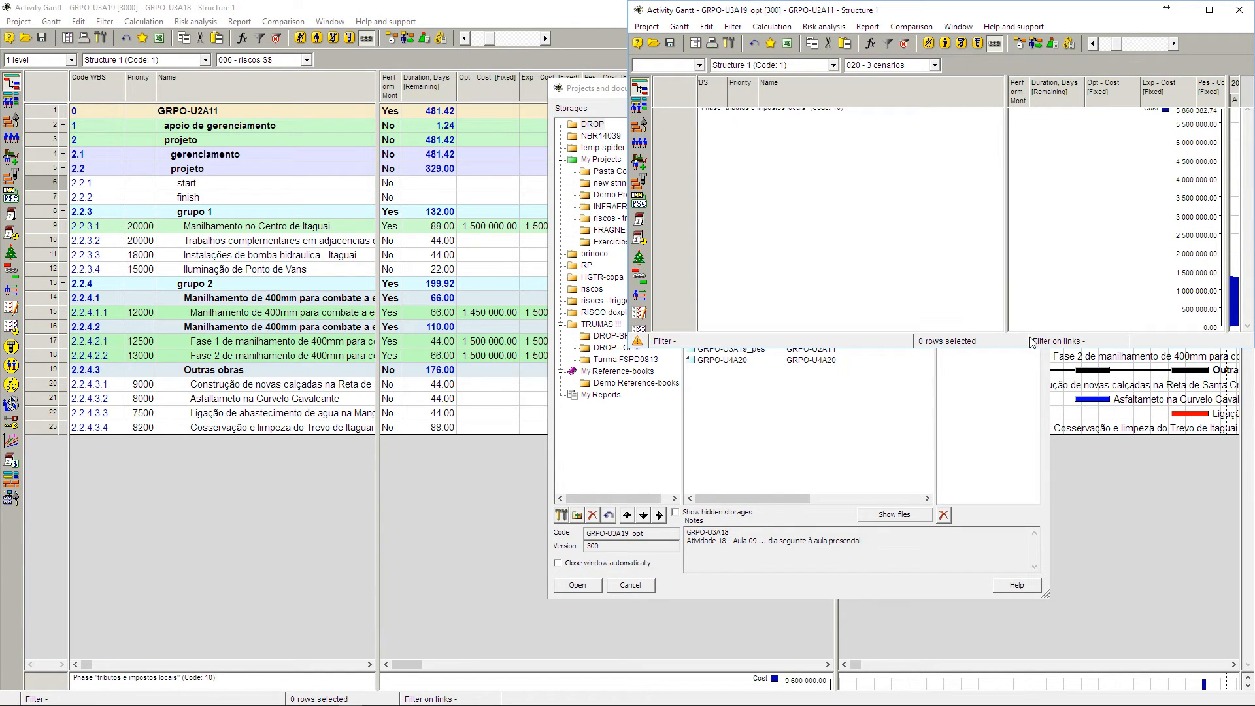
{"action": "left_click_drag", "start_coordinate": [1030, 350], "coordinate": [1035, 584]}
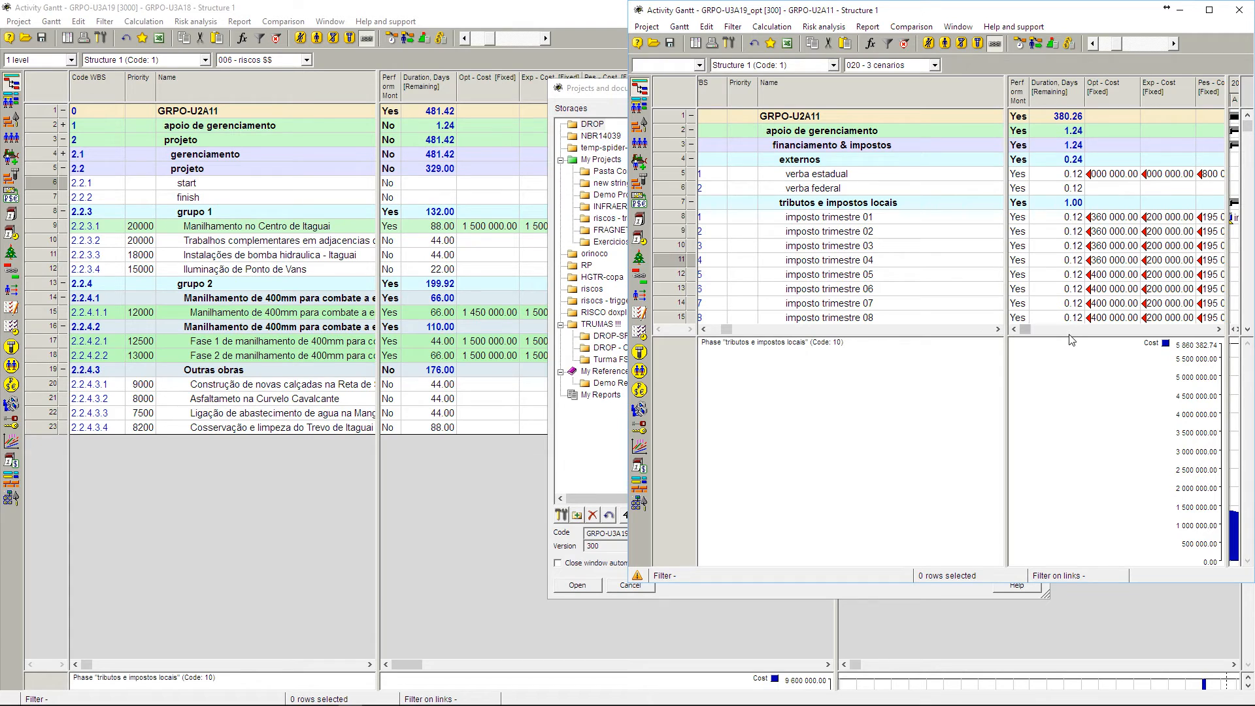
{"action": "left_click_drag", "start_coordinate": [1228, 507], "coordinate": [1133, 500]}
{"action": "left_click_drag", "start_coordinate": [1191, 347], "coordinate": [1192, 523]}
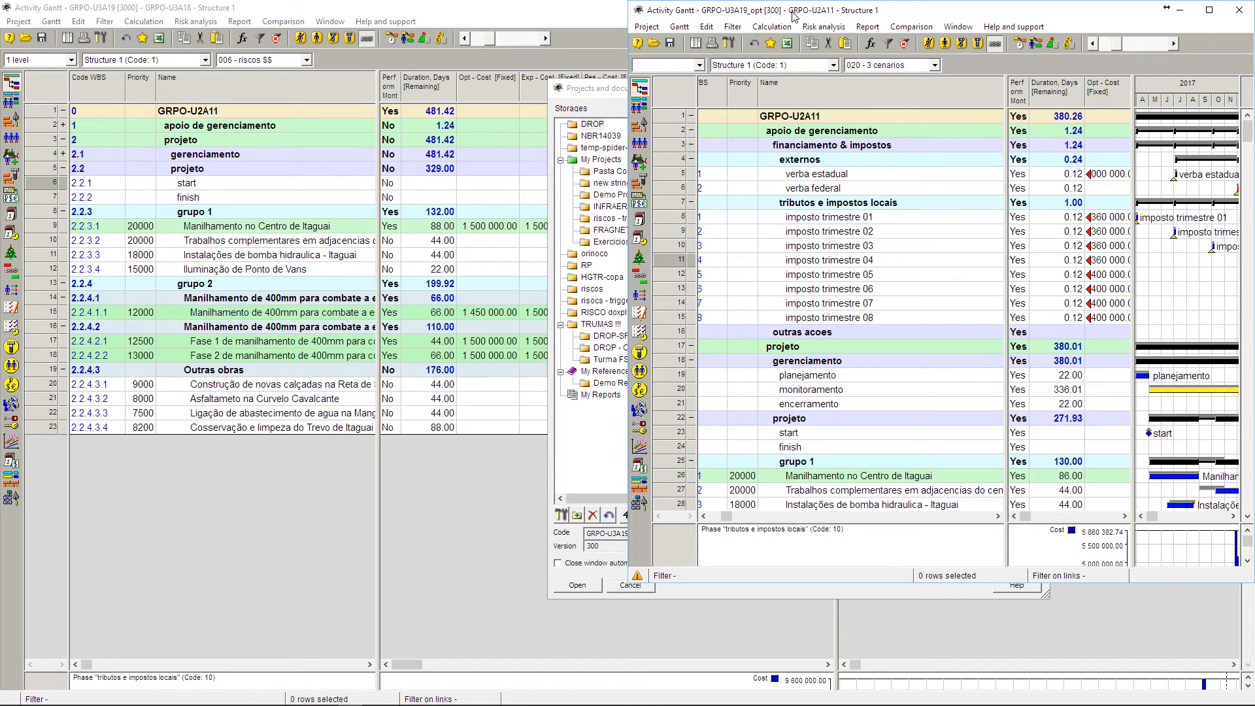
- Open version 300 of the pessimistic scenario GRPO-U3A19_pes, place it beside the optimistic one, and close the project storage window
{"action": "left_click", "coordinate": [617, 90]}
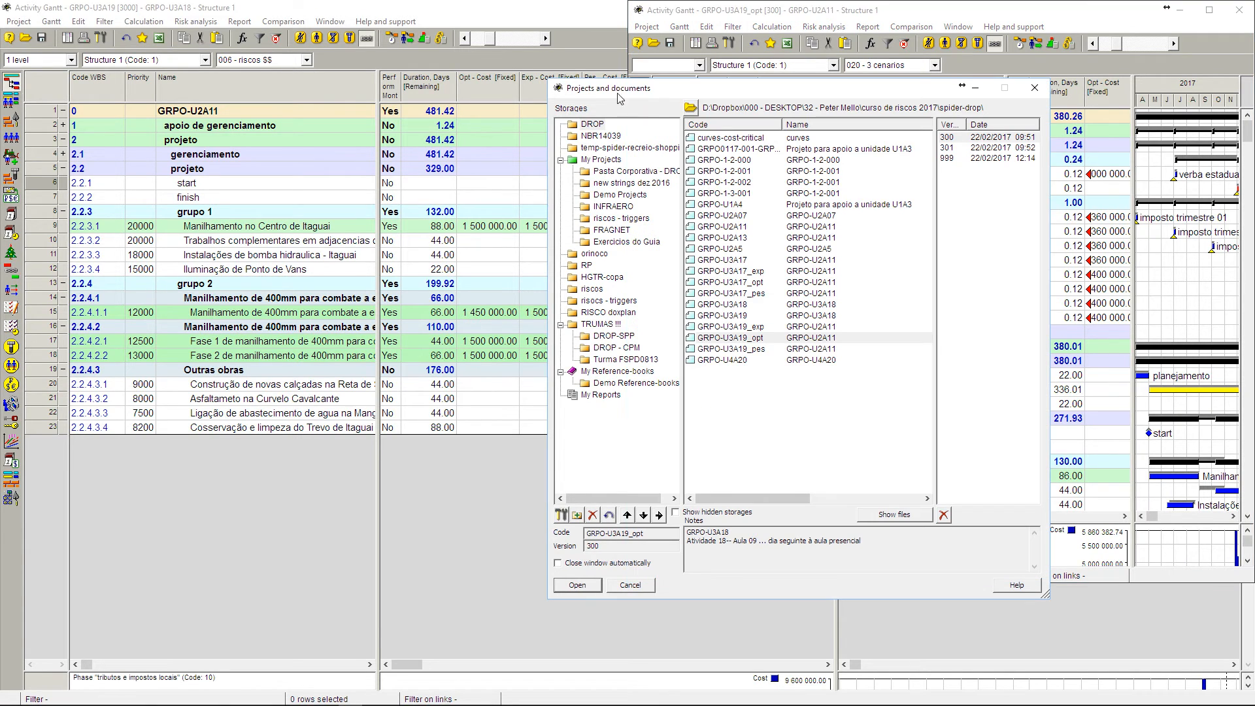
{"action": "left_click", "coordinate": [729, 349]}
{"action": "left_click", "coordinate": [582, 587]}
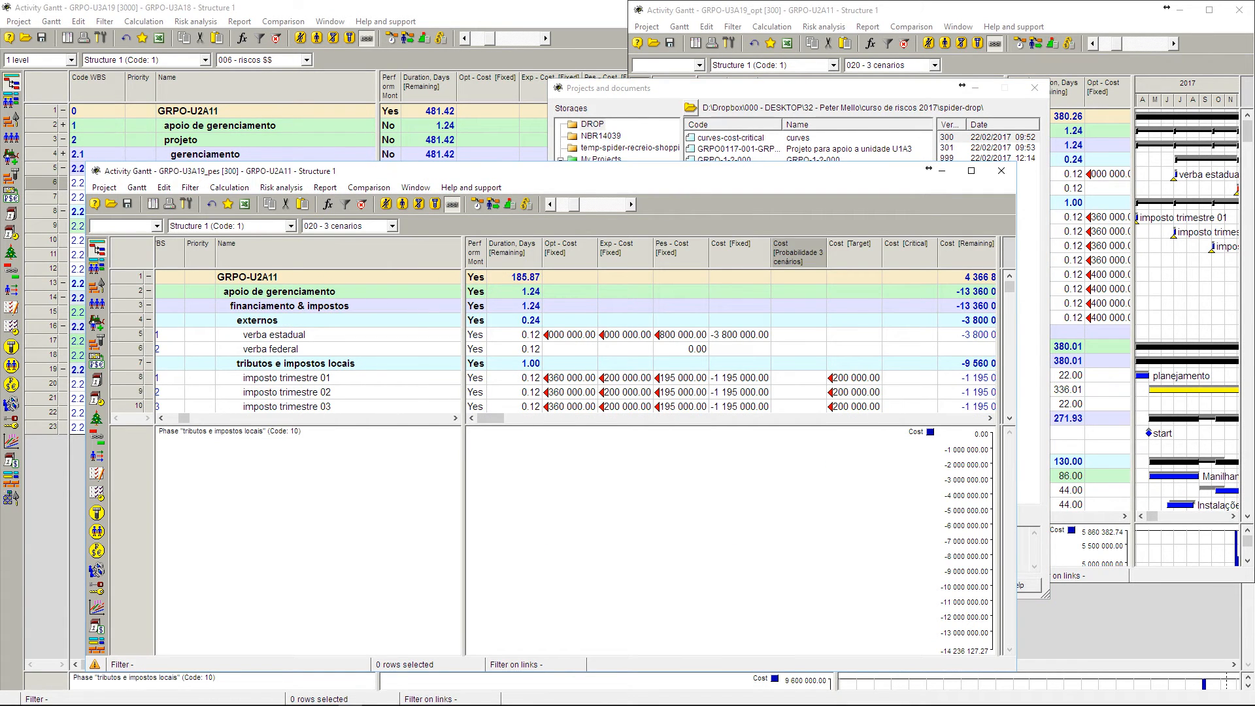
{"action": "left_click_drag", "start_coordinate": [431, 168], "coordinate": [0, 205]}
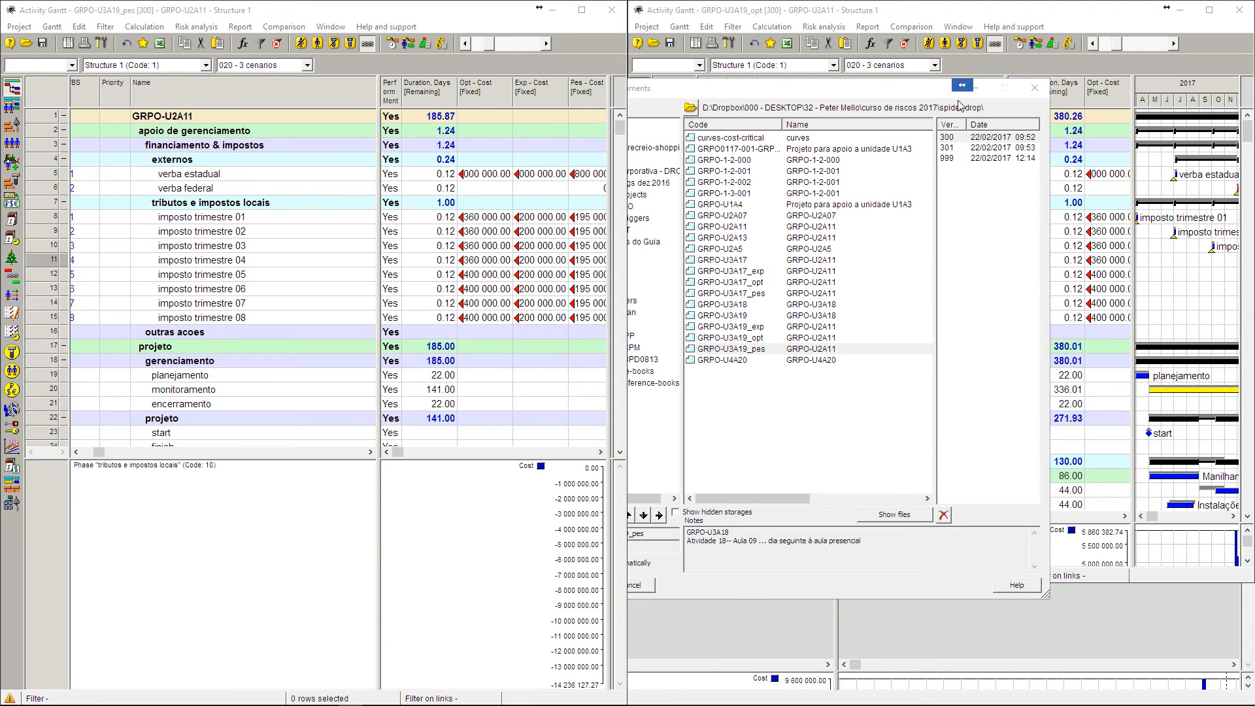
{"action": "left_click", "coordinate": [1034, 87]}
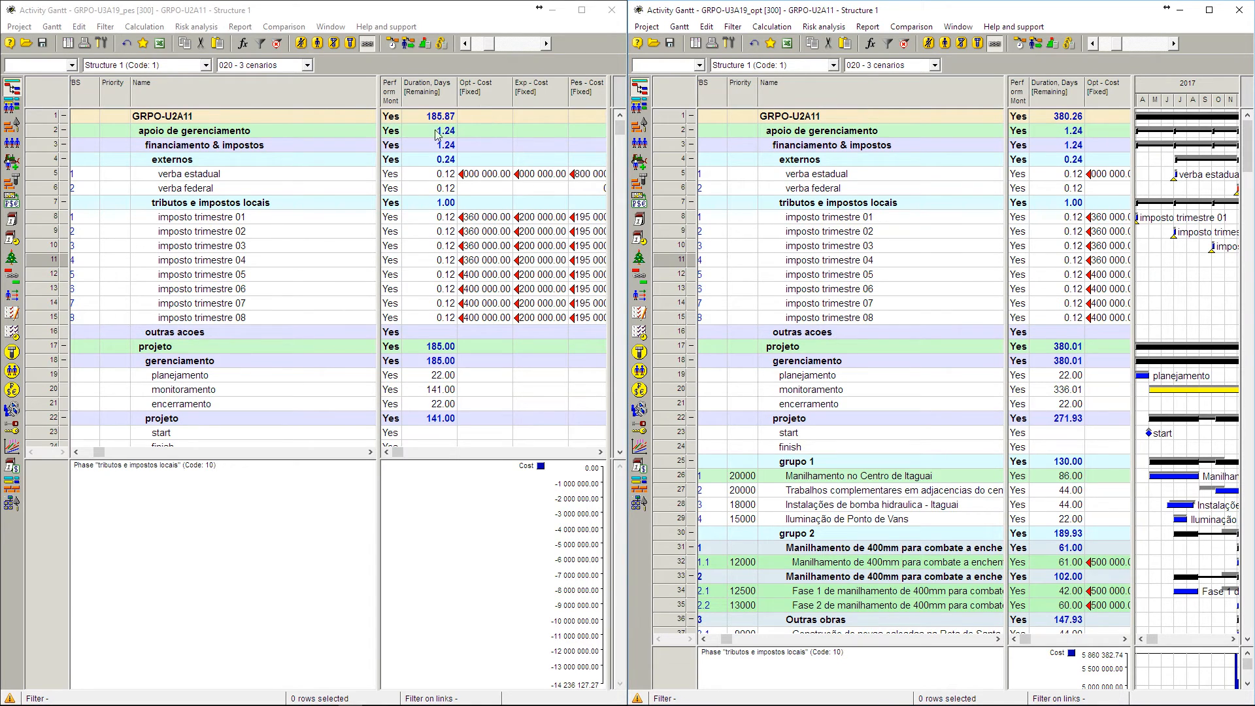
- Widen the Gantt chart areas of the pessimistic and optimistic scenario windows for a side-by-side schedule comparison
{"action": "left_click", "coordinate": [616, 224]}
{"action": "left_click_drag", "start_coordinate": [616, 224], "coordinate": [406, 224]}
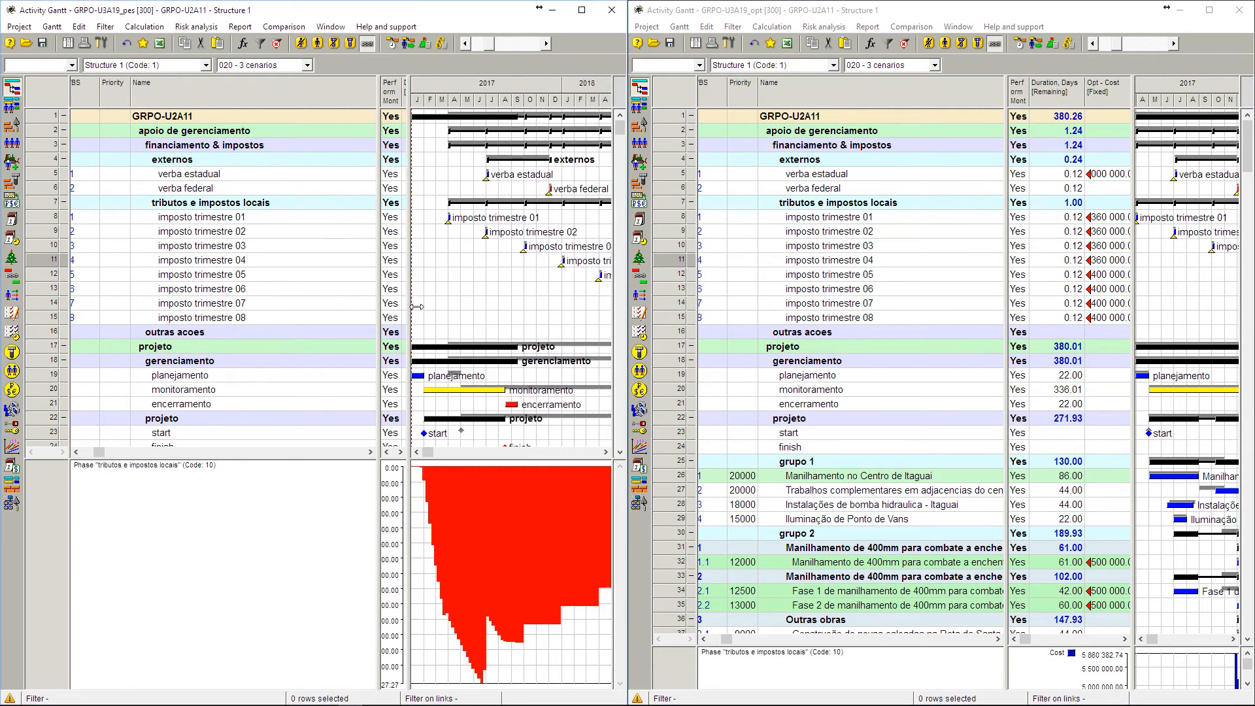
{"action": "left_click_drag", "start_coordinate": [1132, 154], "coordinate": [1036, 236]}
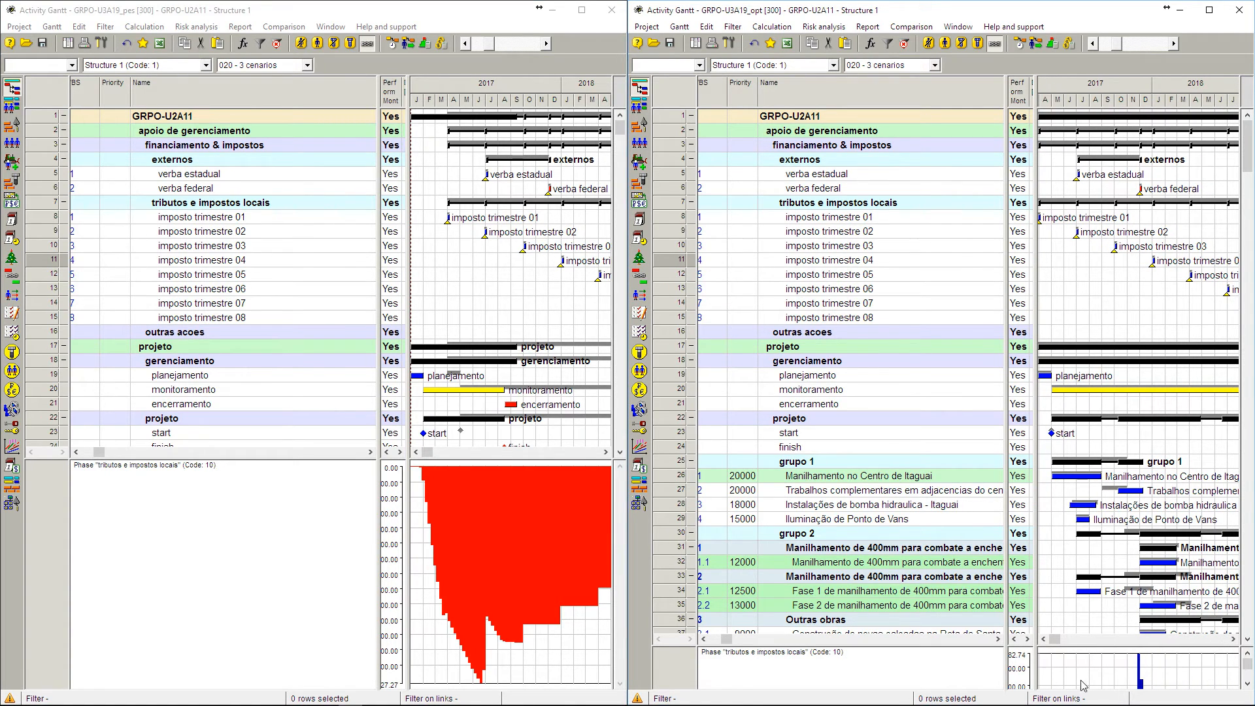
- Enlarge the optimistic scenario's cost diagram area, maximize the pessimistic scenario window and widen its cost columns
{"action": "left_click_drag", "start_coordinate": [1114, 652], "coordinate": [1115, 353]}
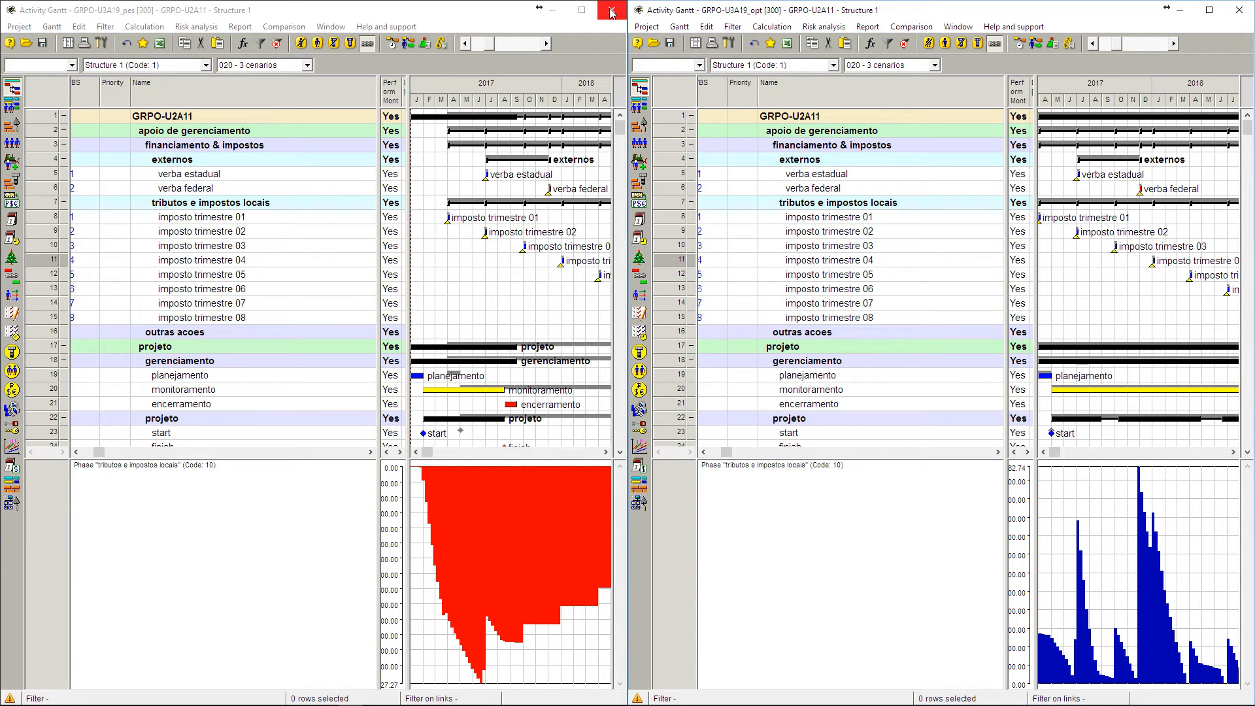
{"action": "left_click", "coordinate": [582, 10]}
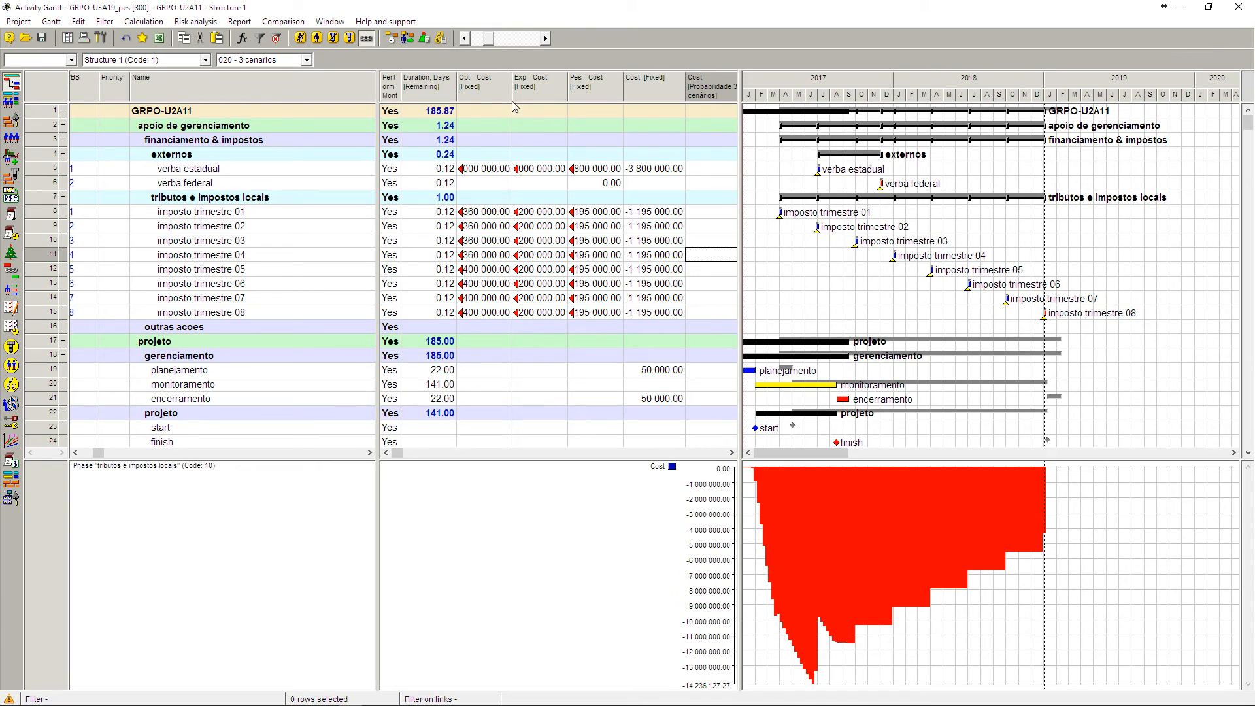
{"action": "left_click_drag", "start_coordinate": [513, 96], "coordinate": [663, 92]}
- Apply the layout 001 - preparação to the pessimistic scenario and close both the pessimistic and optimistic scenario windows
{"action": "left_click", "coordinate": [271, 60]}
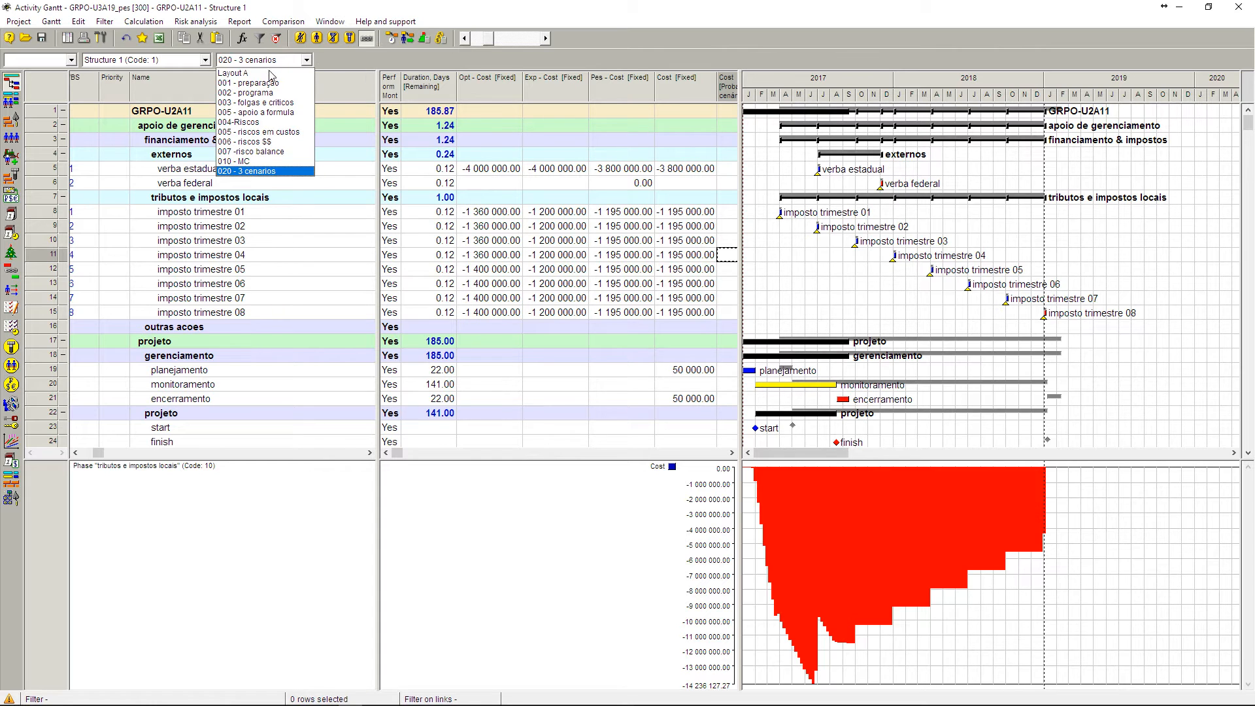
{"action": "left_click", "coordinate": [268, 82]}
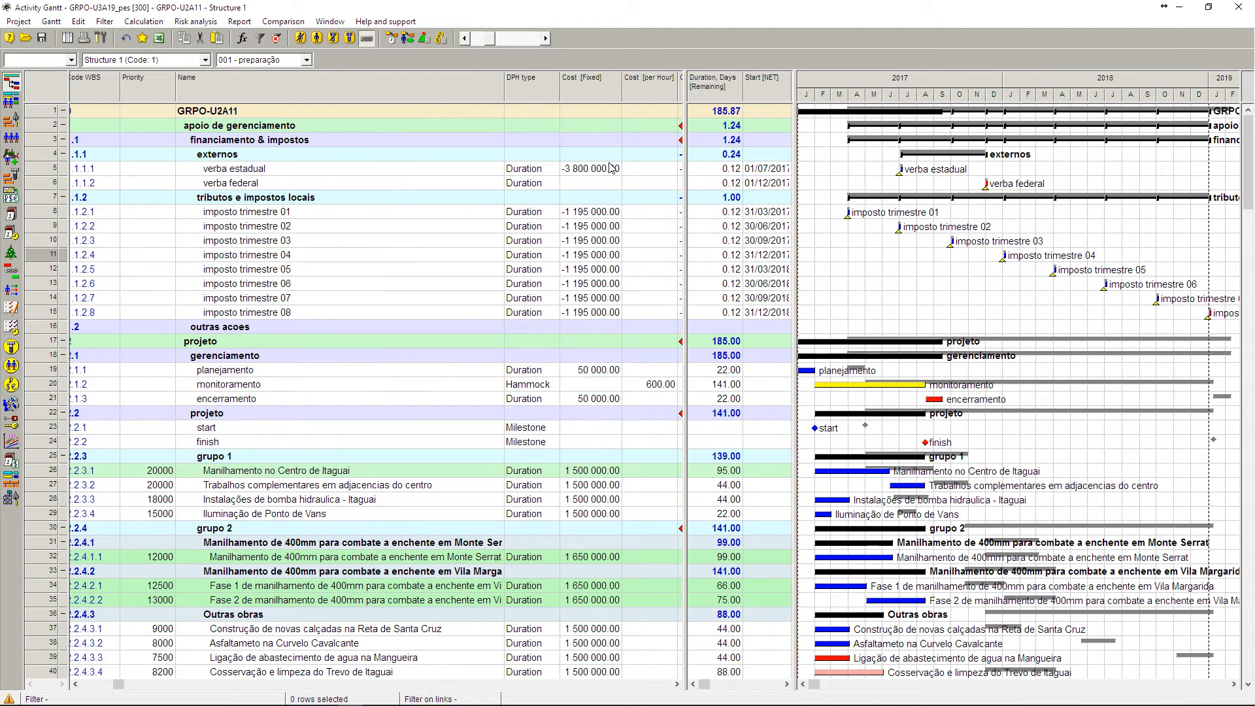
{"action": "left_click", "coordinate": [1239, 6]}
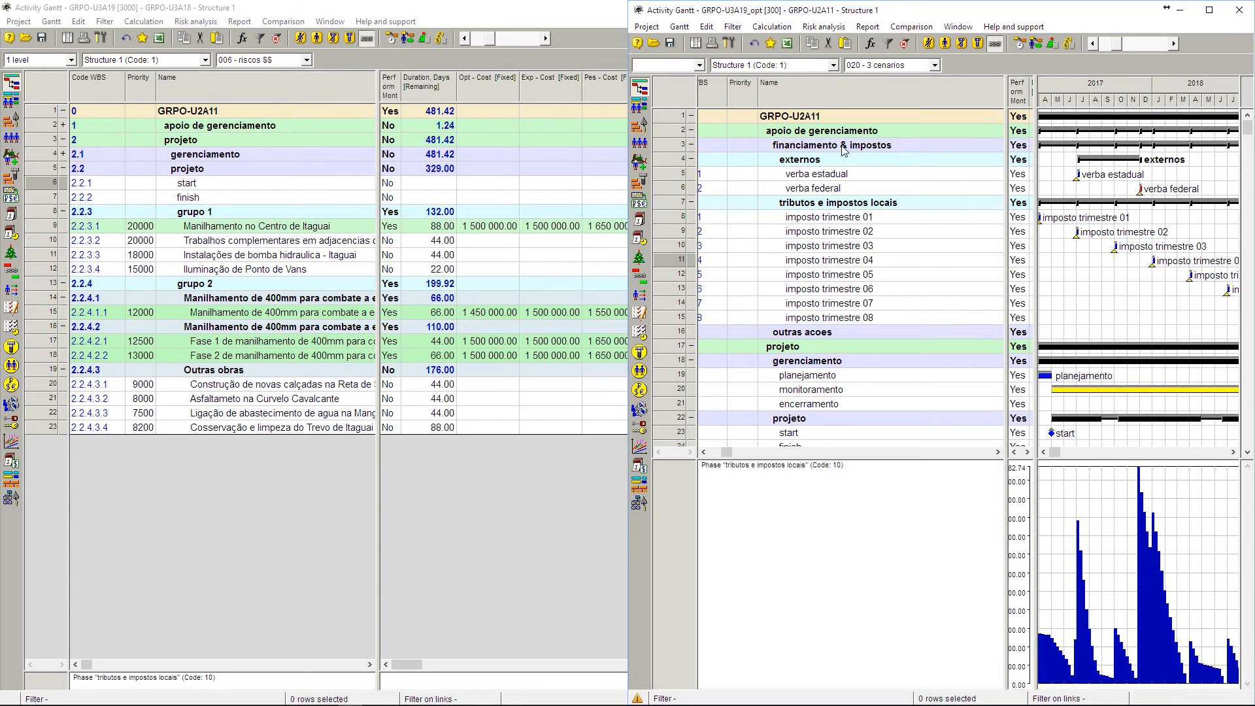
{"action": "left_click", "coordinate": [1239, 9]}
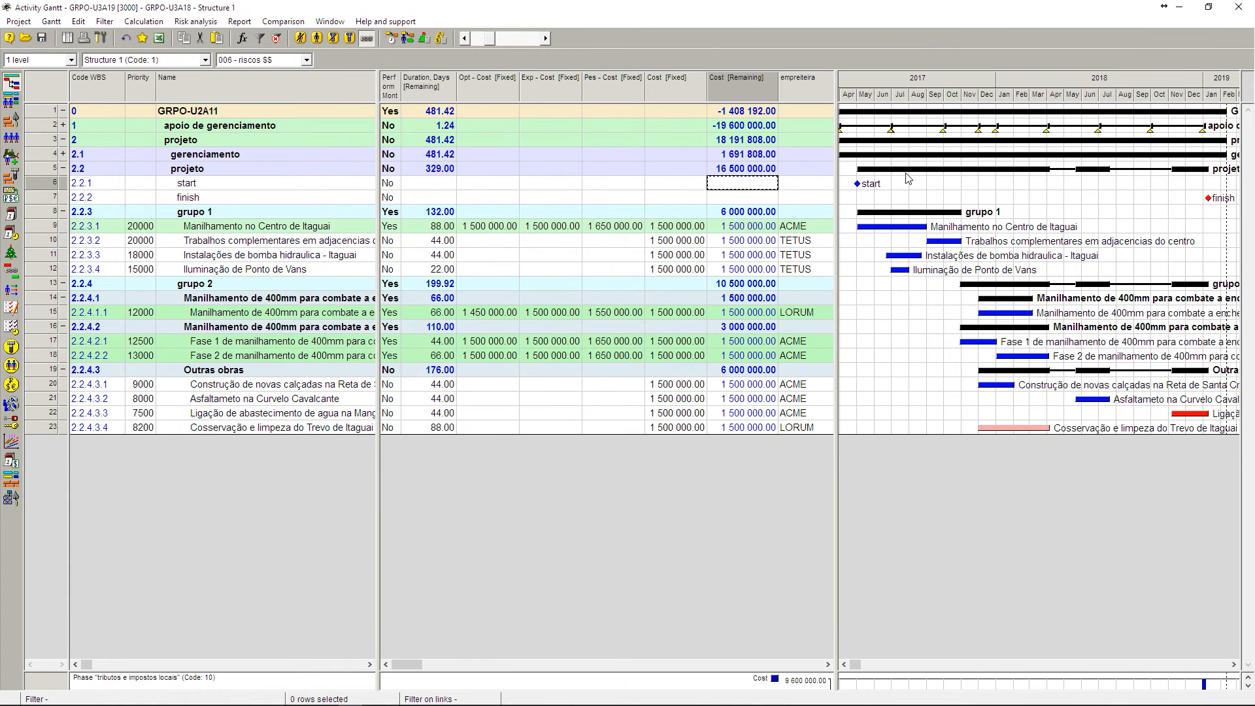
- Open the settings of the three scenarios risk analysis method and select the optimistic version's code
{"action": "left_click", "coordinate": [196, 22]}
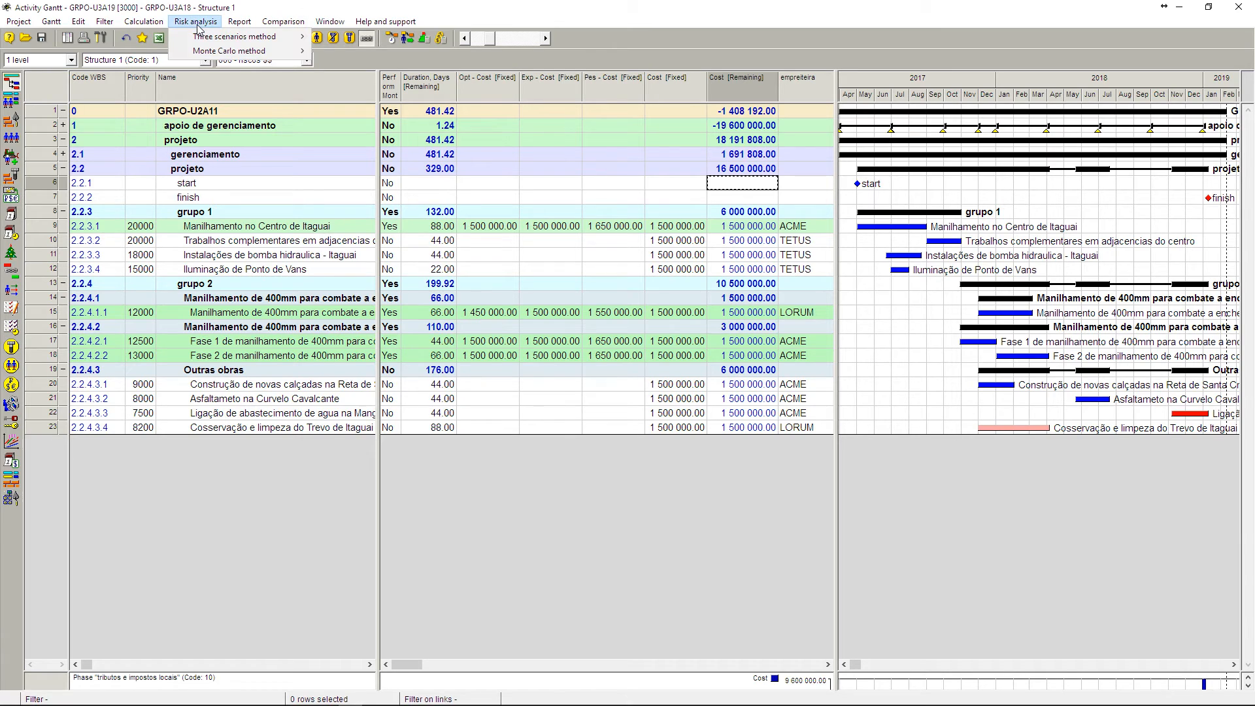
{"action": "mouse_move", "coordinate": [199, 38]}
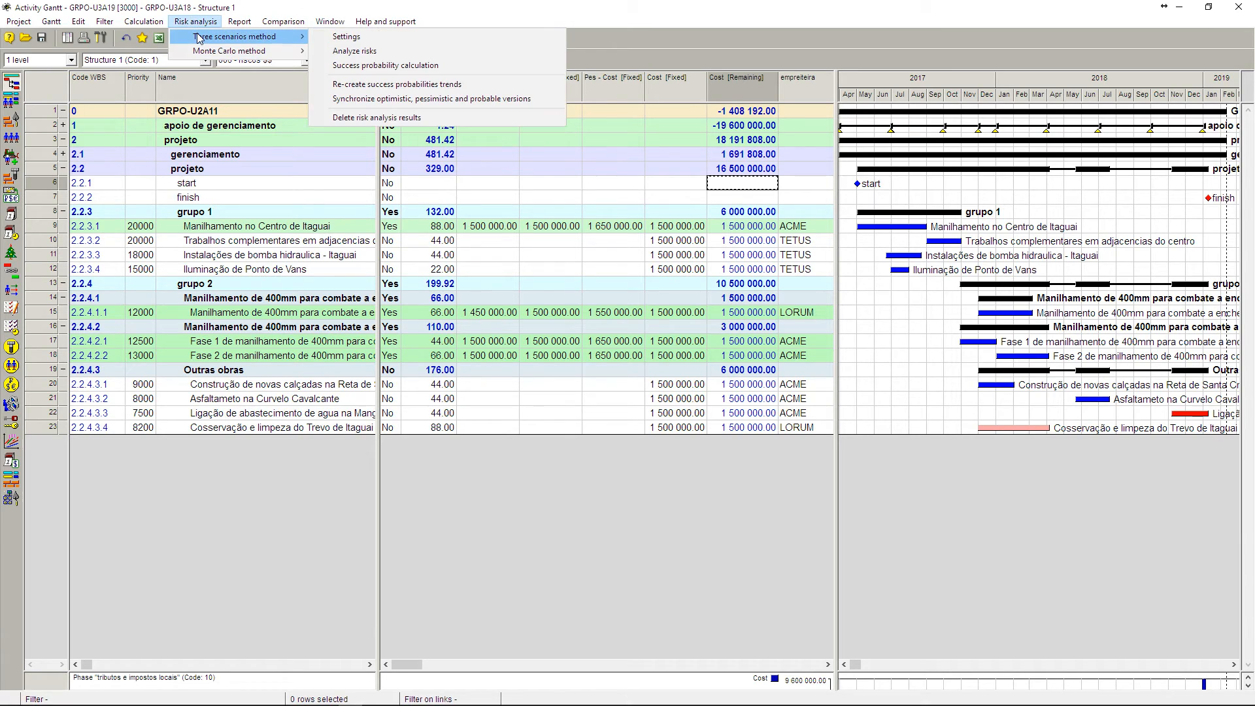
{"action": "left_click", "coordinate": [346, 37]}
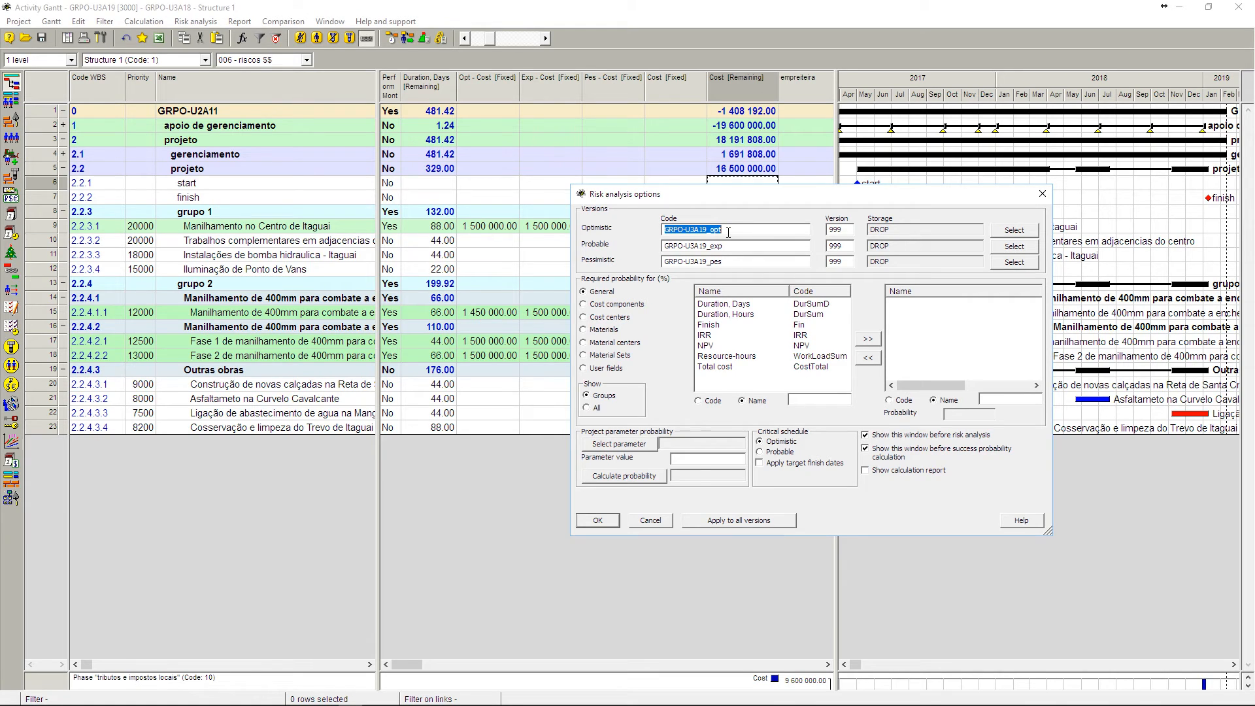
{"action": "left_click", "coordinate": [744, 236]}
{"action": "left_click_drag", "start_coordinate": [745, 238], "coordinate": [636, 236]}
- Examine the stored projects available for the optimistic and pessimistic versions, leaving each selection window without choosing one
{"action": "left_click", "coordinate": [1016, 233]}
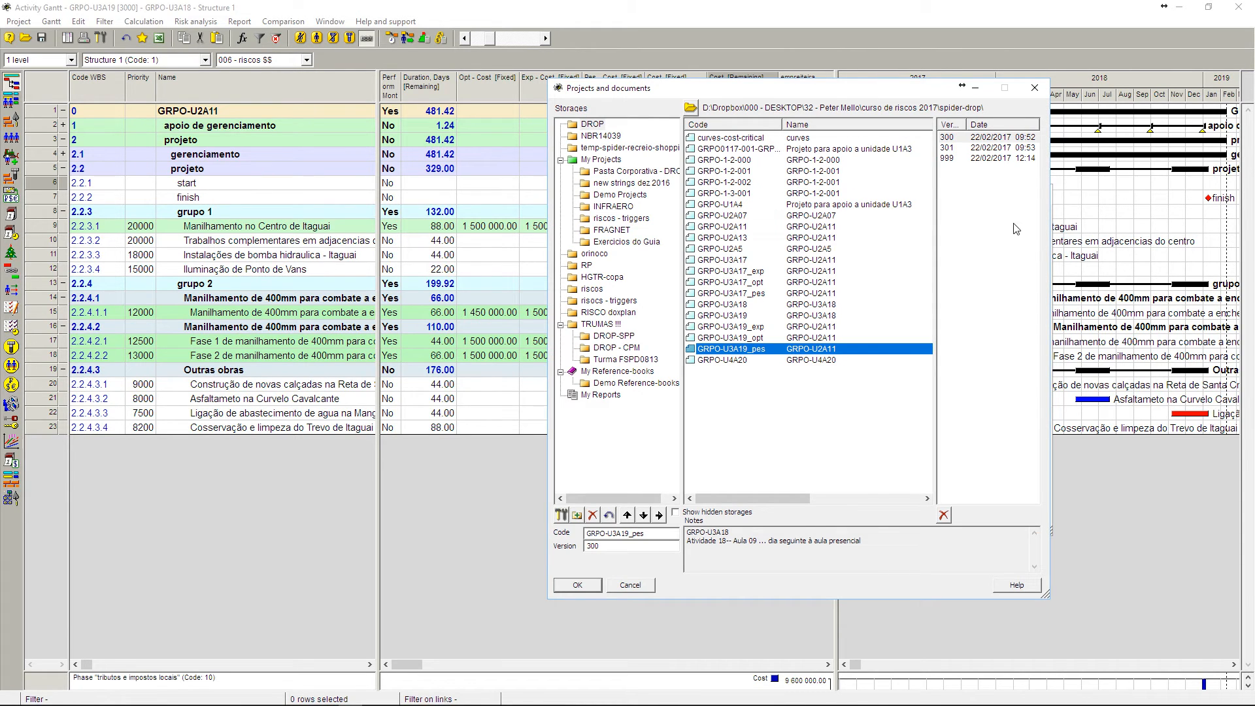
{"action": "left_click", "coordinate": [1034, 87]}
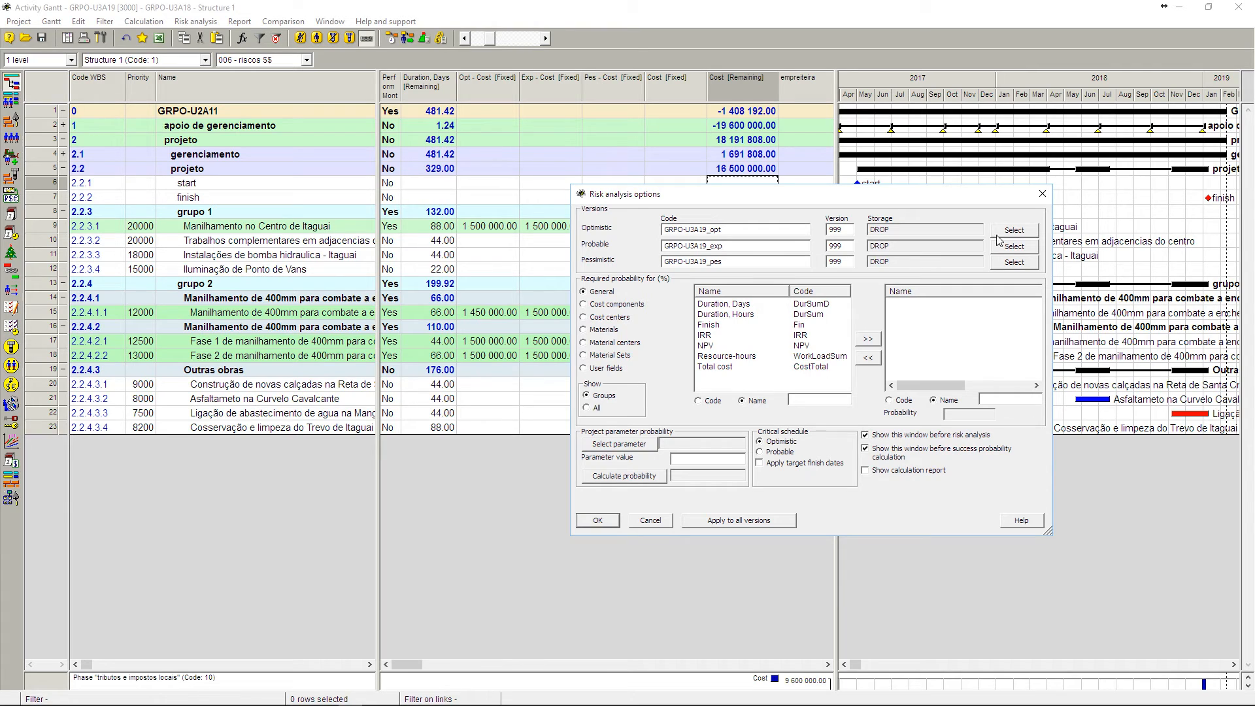
{"action": "left_click", "coordinate": [1014, 261]}
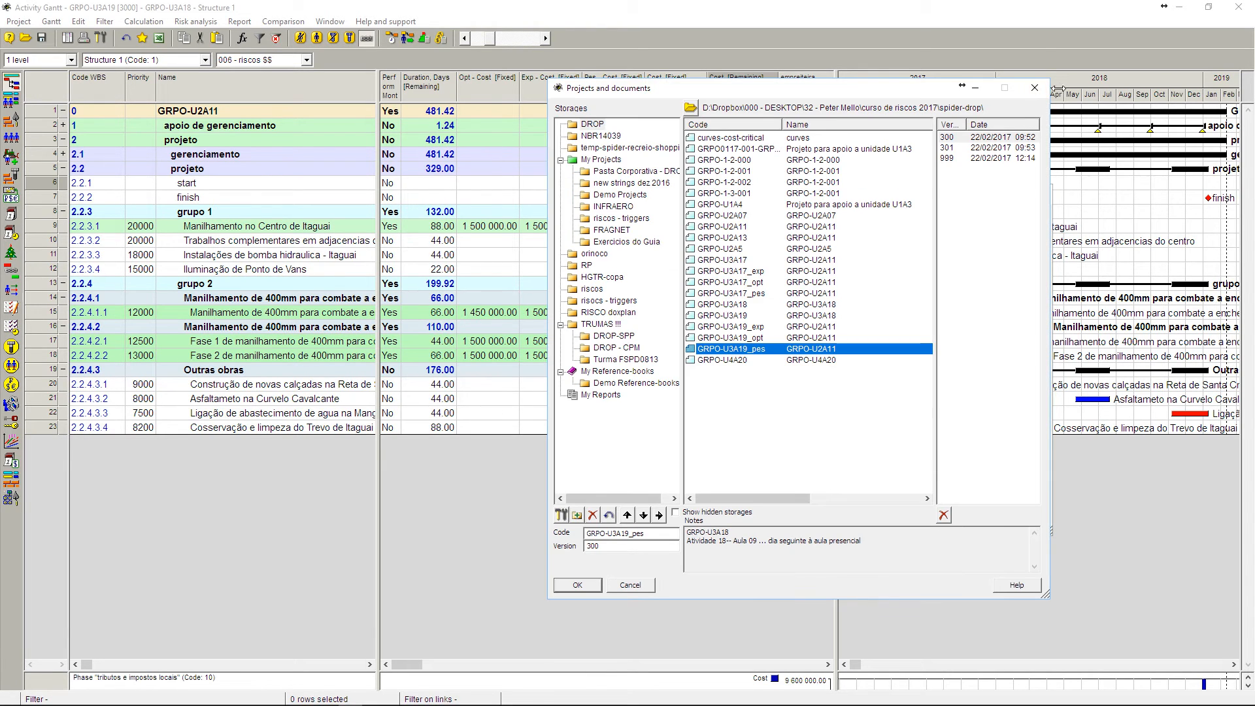
{"action": "left_click", "coordinate": [1034, 87]}
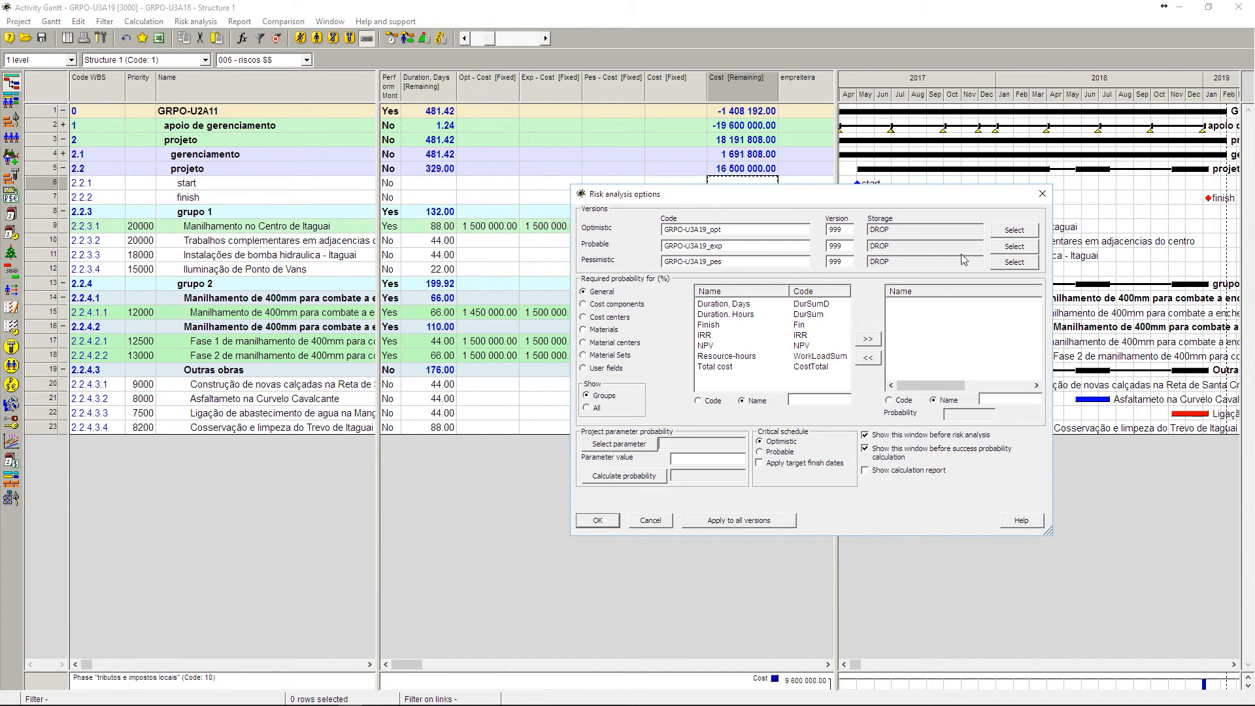
- Check the project codes and version numbers assigned to the optimistic, probable and pessimistic scenarios in the risk analysis options
{"action": "left_click_drag", "start_coordinate": [893, 193], "coordinate": [948, 153]}
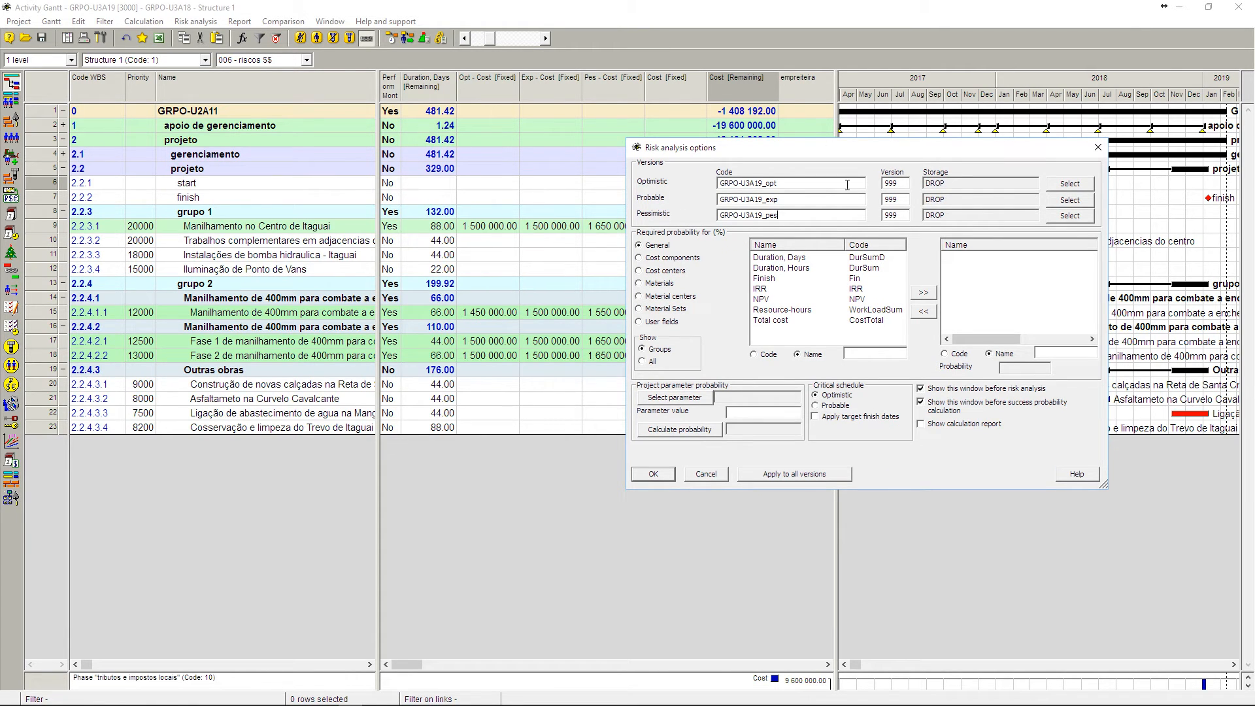
{"action": "left_click", "coordinate": [824, 200]}
{"action": "double_click", "coordinate": [893, 185]}
{"action": "double_click", "coordinate": [893, 200]}
{"action": "double_click", "coordinate": [894, 215]}
{"action": "left_click_drag", "start_coordinate": [788, 188], "coordinate": [695, 190]}
{"action": "left_click_drag", "start_coordinate": [794, 201], "coordinate": [719, 213]}
{"action": "left_click_drag", "start_coordinate": [794, 216], "coordinate": [707, 221]}
- Add all general parameters, from Duration, Days to Total cost, to the required probability list
{"action": "left_click", "coordinate": [777, 260]}
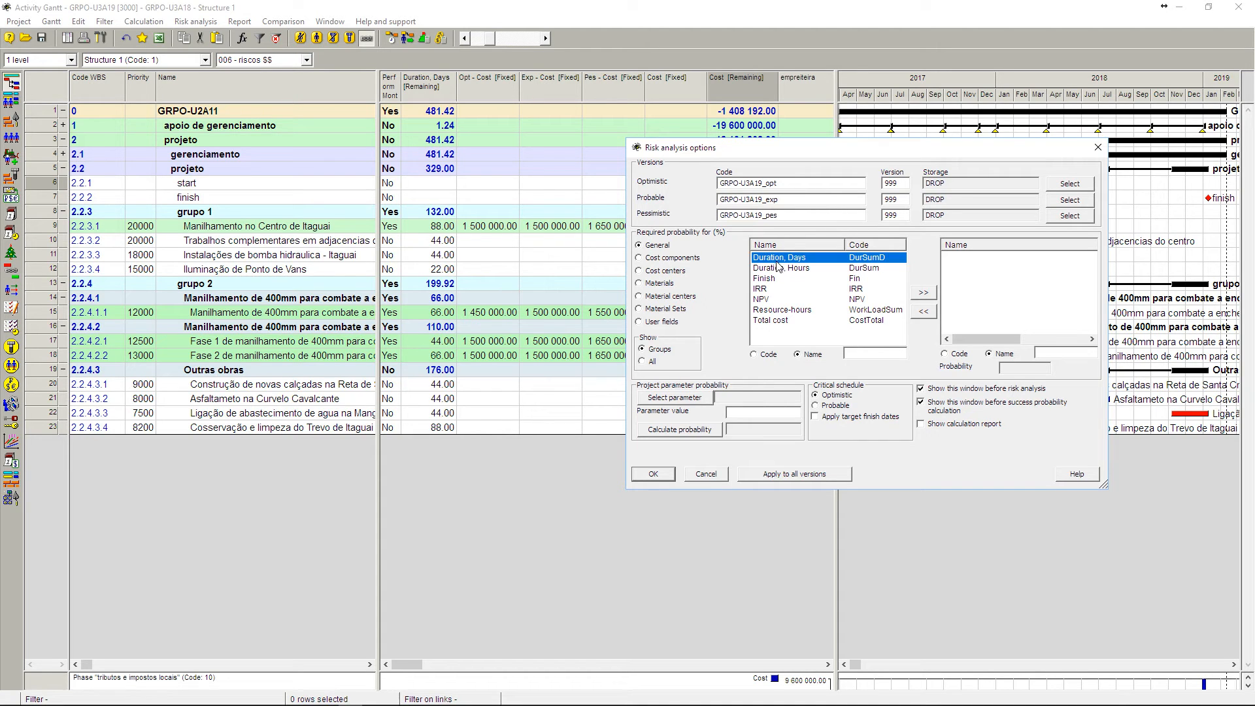
{"action": "left_click", "coordinate": [787, 321], "text": "shift"}
{"action": "left_click", "coordinate": [923, 292]}
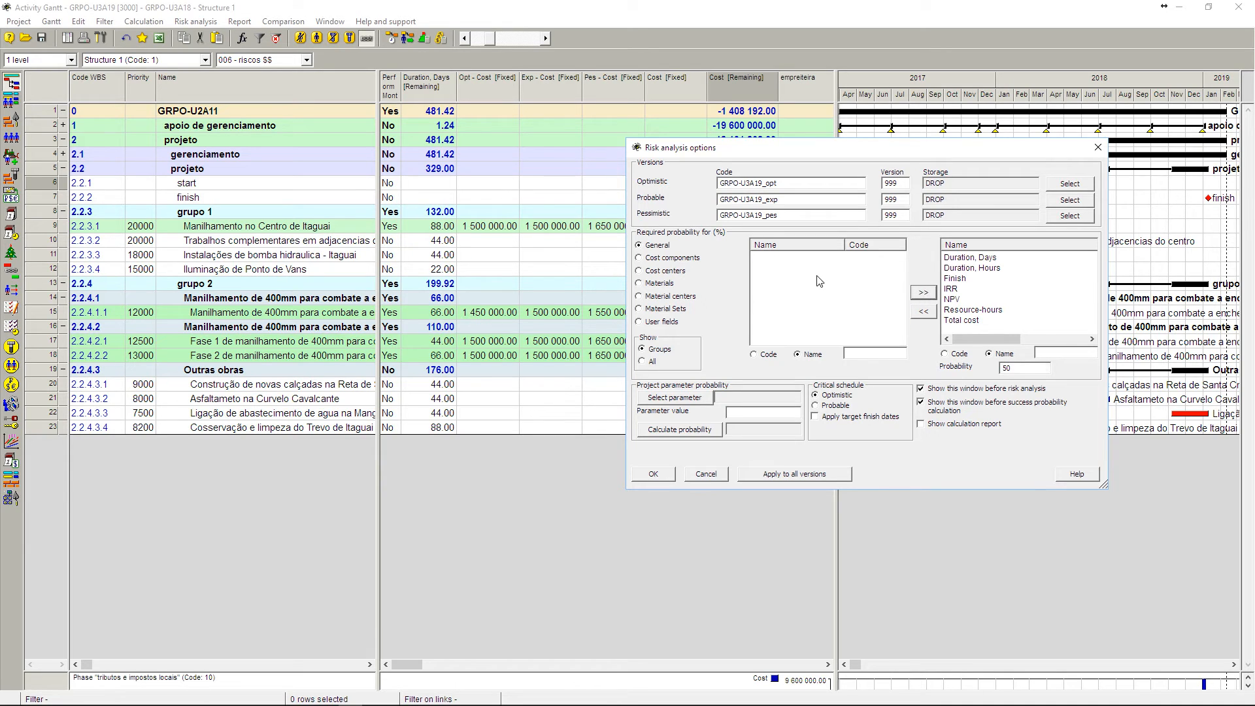
- Add the Cost component to the required probability list and check the cost centers and materials categories
{"action": "left_click", "coordinate": [672, 258]}
{"action": "left_click", "coordinate": [759, 258]}
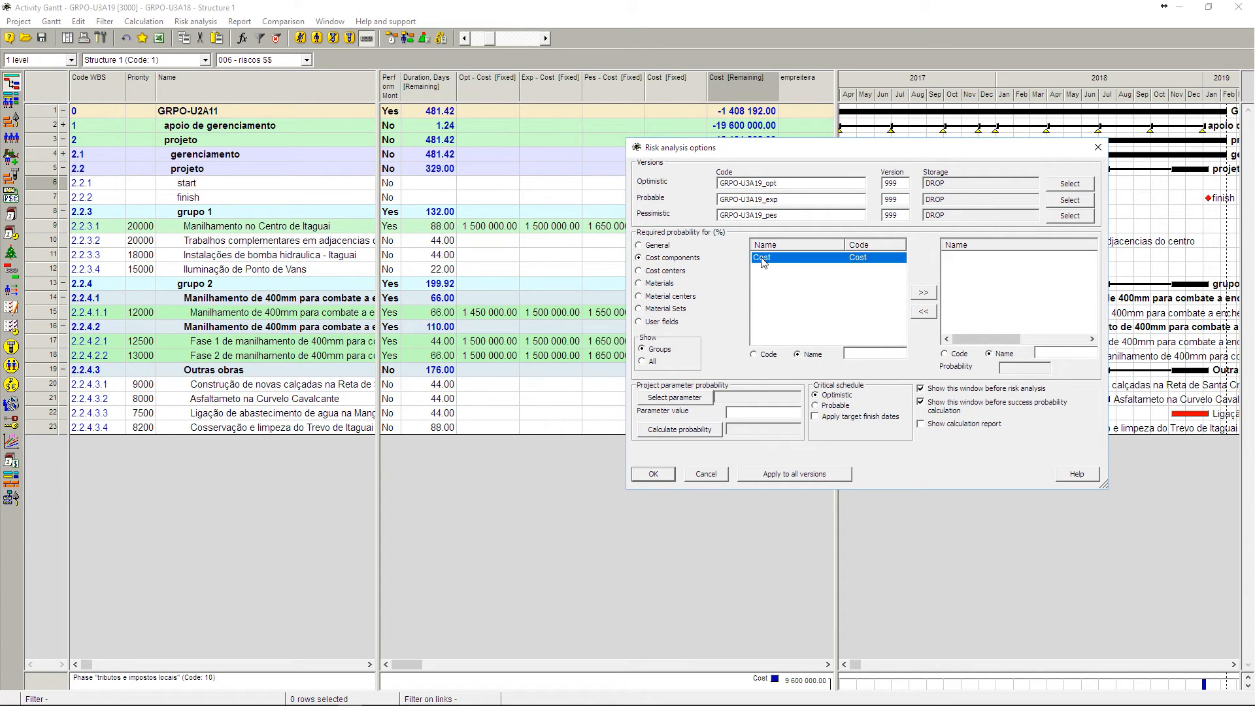
{"action": "left_click", "coordinate": [924, 293]}
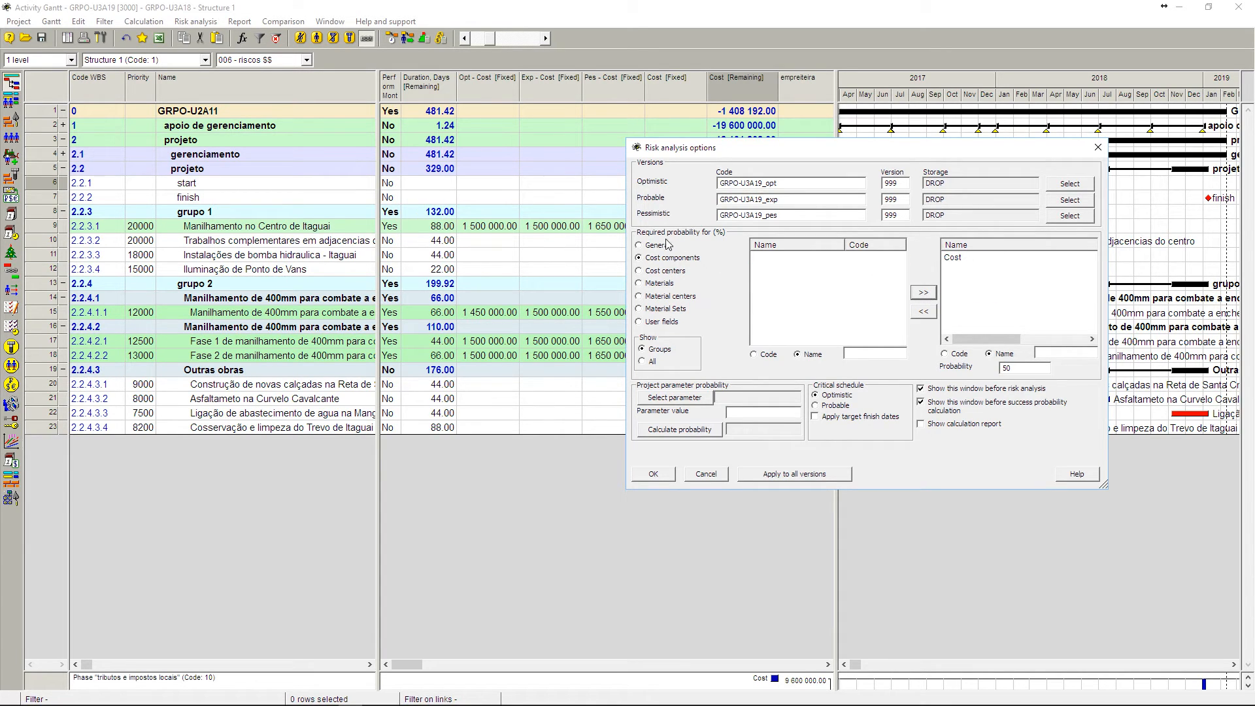
{"action": "left_click", "coordinate": [665, 271]}
{"action": "left_click", "coordinate": [680, 286]}
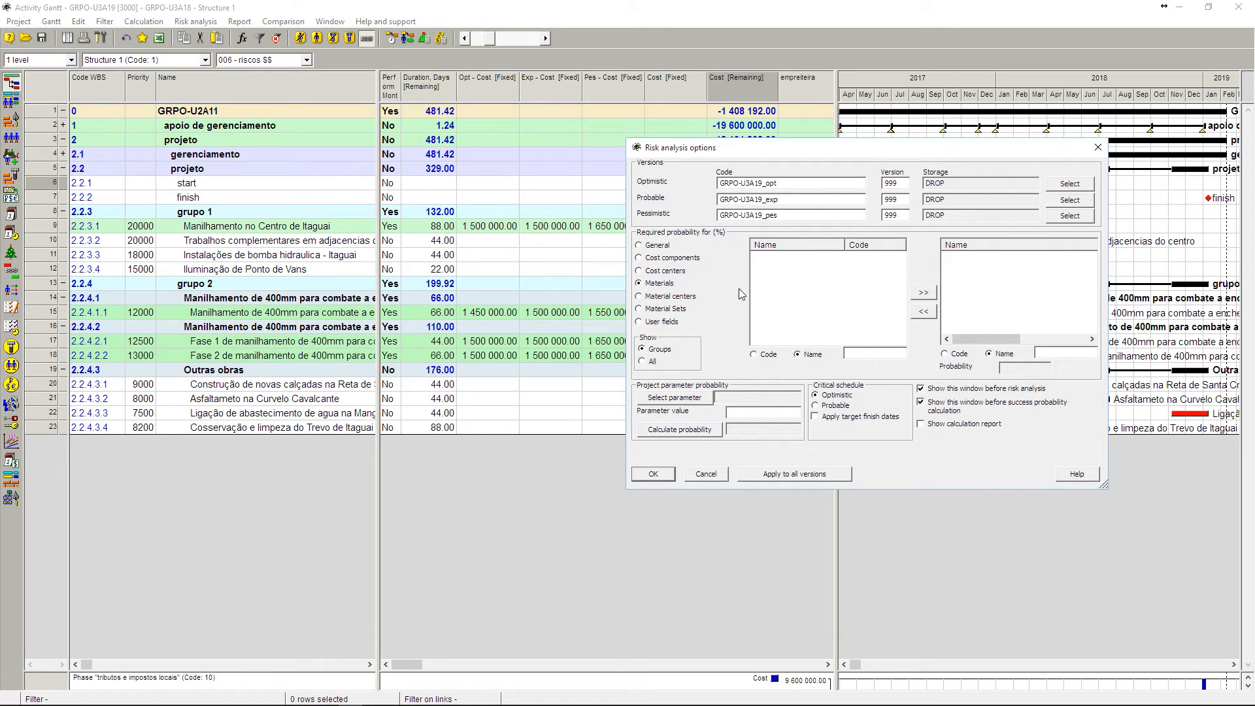
- Set the required probability to 70% for the general parameters Duration, Days; Duration, Hours; and Finish
{"action": "left_click", "coordinate": [657, 245]}
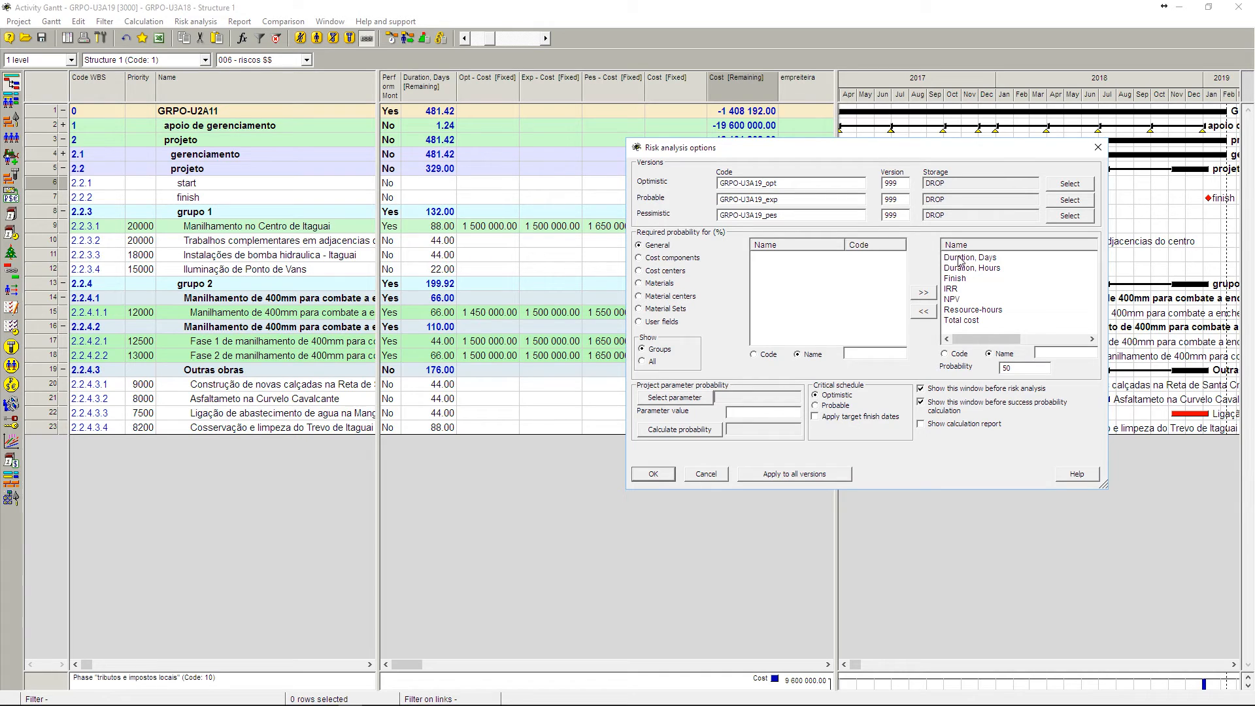
{"action": "left_click_drag", "start_coordinate": [916, 152], "coordinate": [708, 179]}
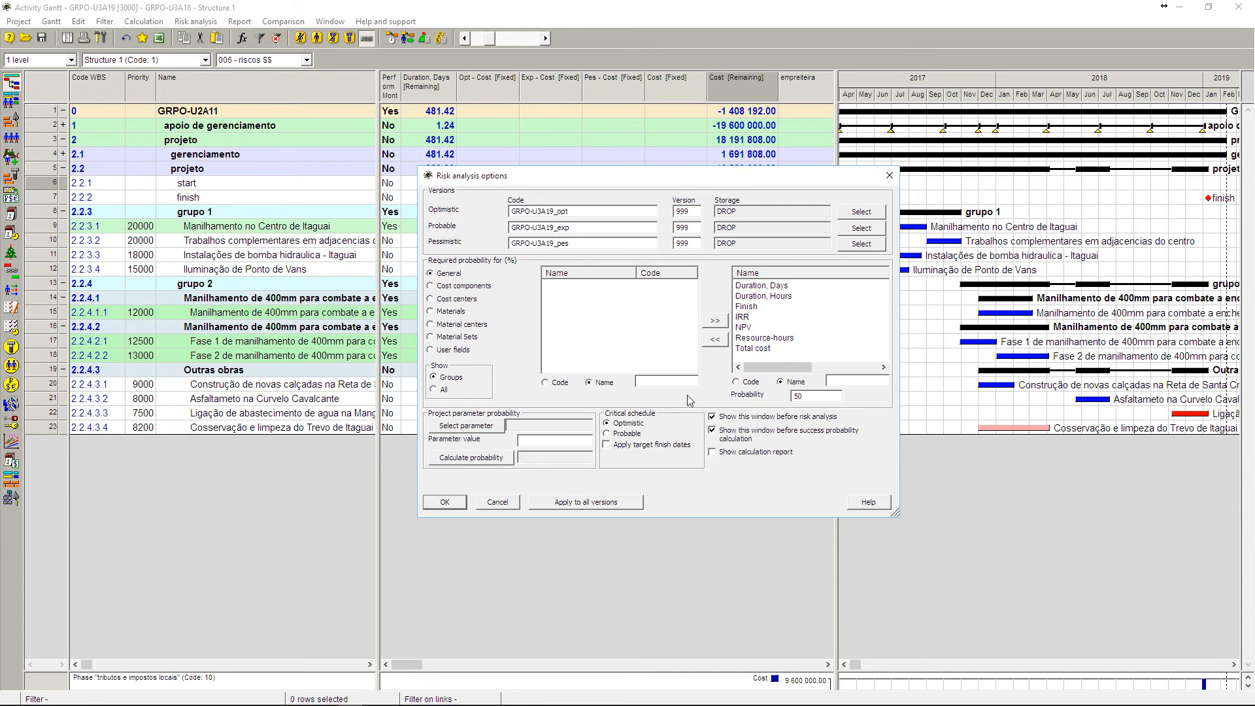
{"action": "left_click", "coordinate": [744, 288]}
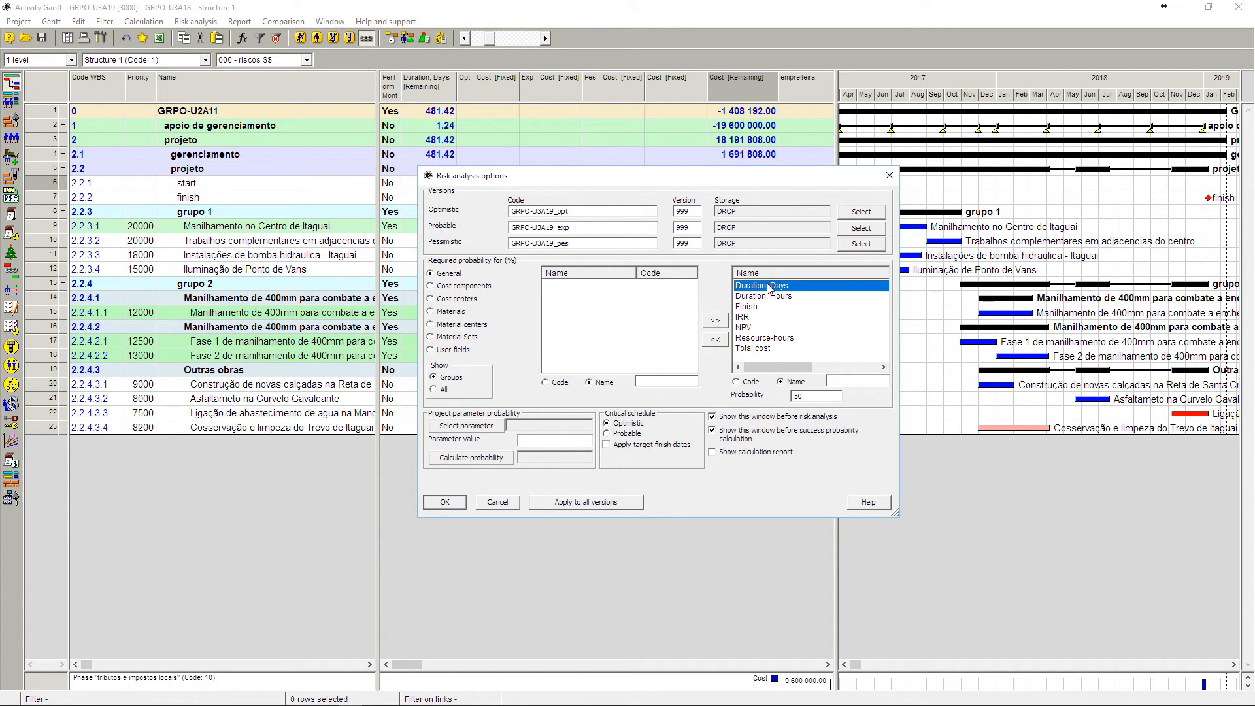
{"action": "left_click_drag", "start_coordinate": [827, 398], "coordinate": [745, 406]}
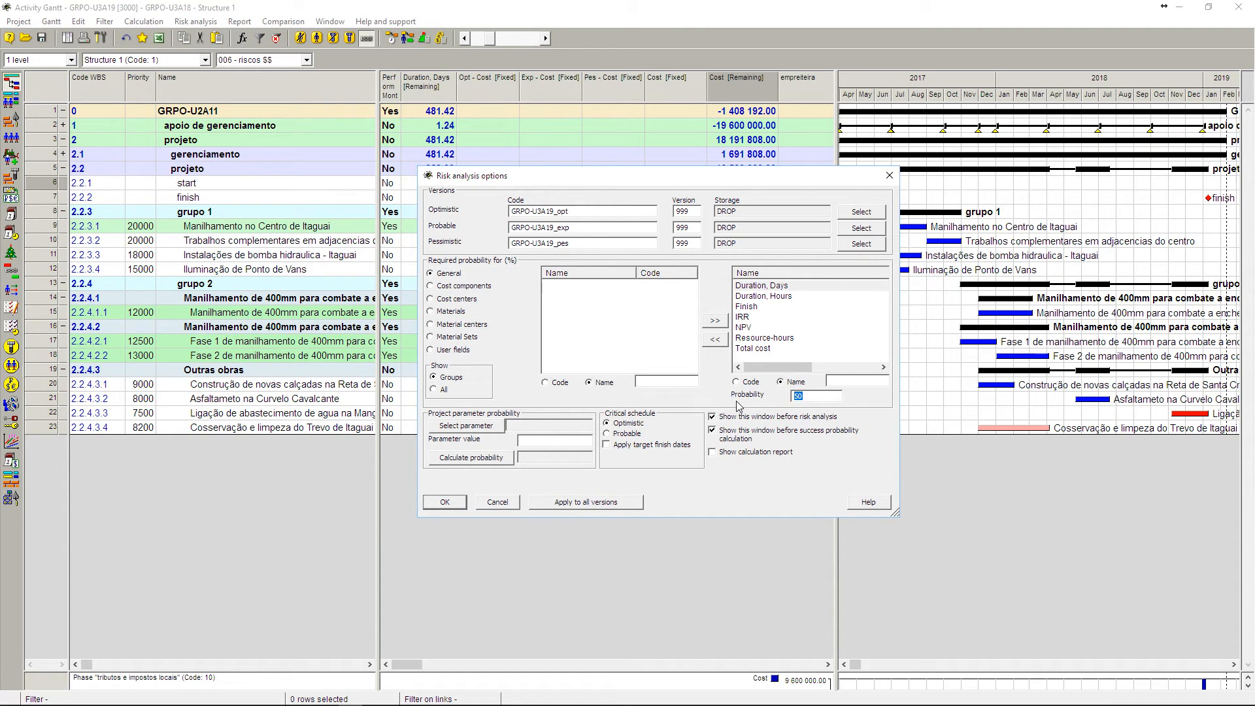
{"action": "type", "text": "70"}
{"action": "left_click", "coordinate": [771, 296]}
{"action": "left_click_drag", "start_coordinate": [817, 397], "coordinate": [722, 407]}
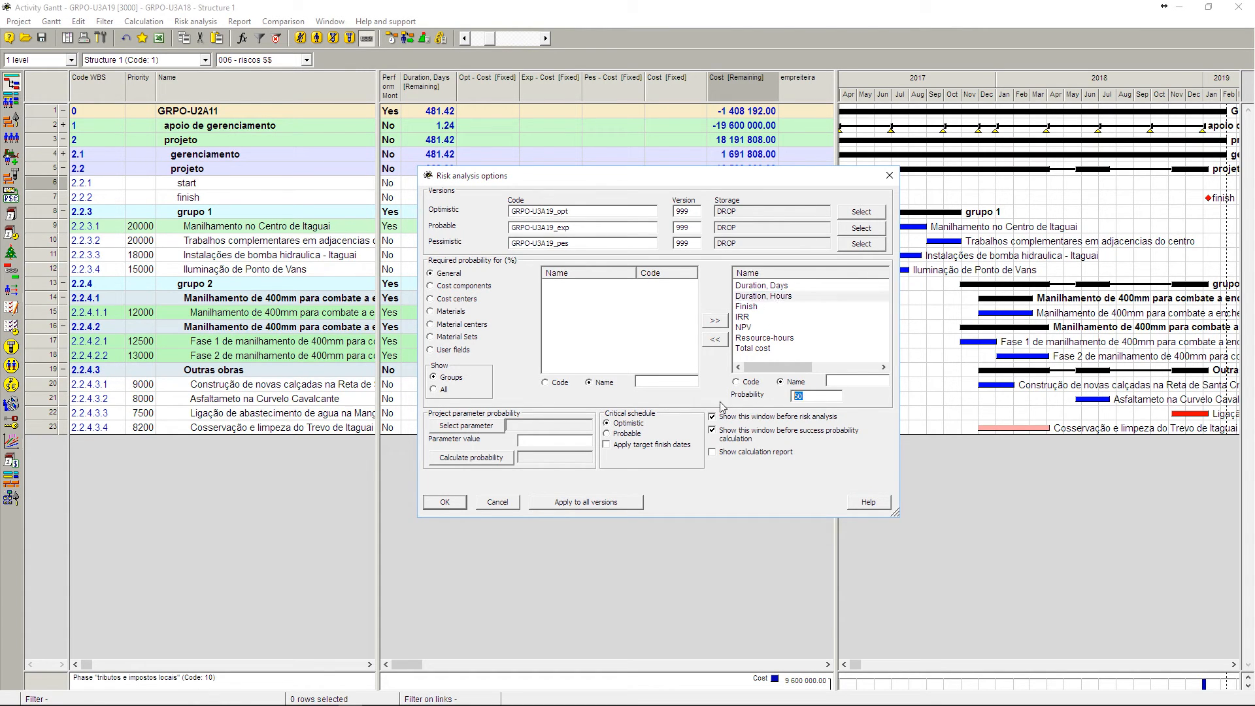
{"action": "type", "text": "70"}
{"action": "left_click", "coordinate": [751, 306]}
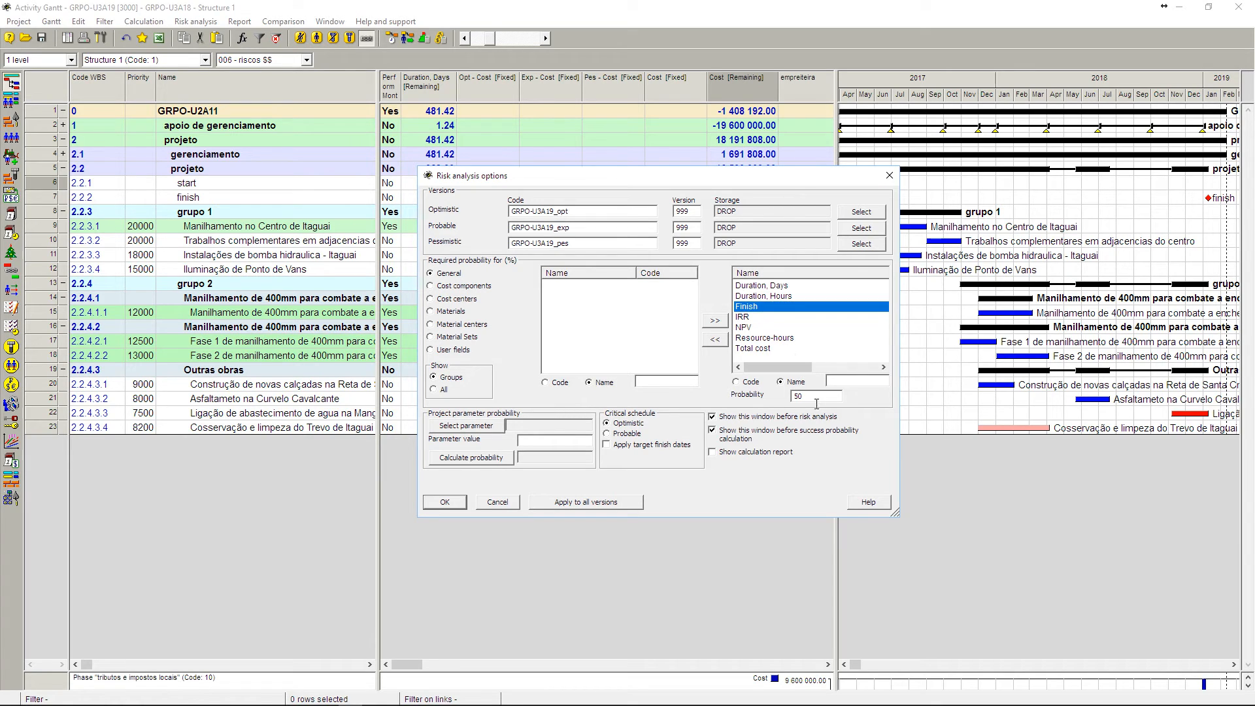
{"action": "left_click_drag", "start_coordinate": [817, 403], "coordinate": [803, 409]}
{"action": "type", "text": "70"}
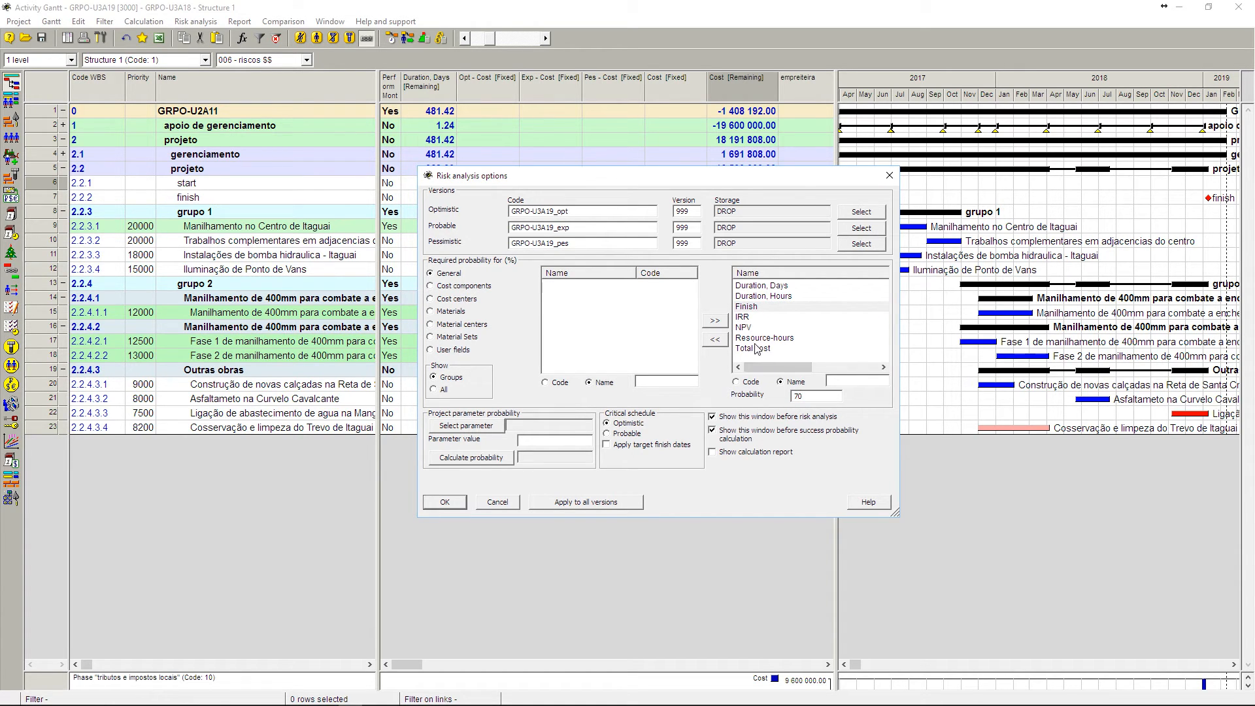
- Set the required probability of the Cost component to 78%
{"action": "left_click", "coordinate": [461, 286]}
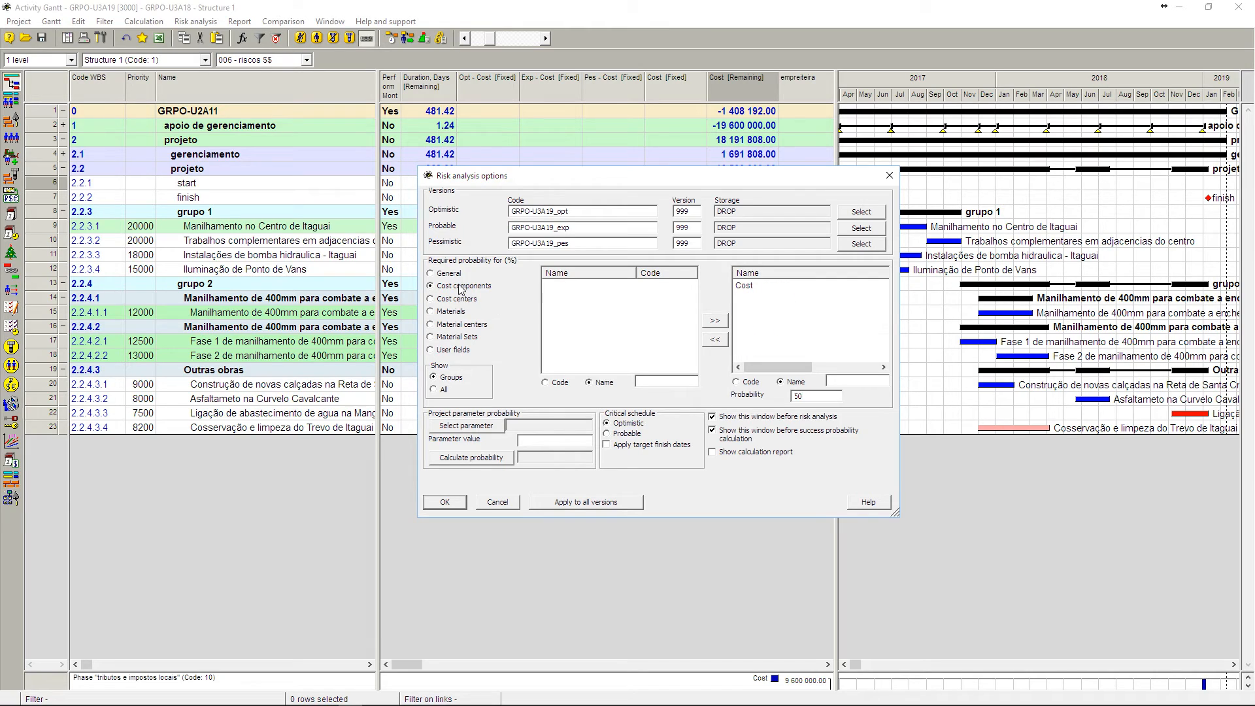
{"action": "left_click", "coordinate": [747, 287]}
{"action": "left_click_drag", "start_coordinate": [822, 395], "coordinate": [794, 397]}
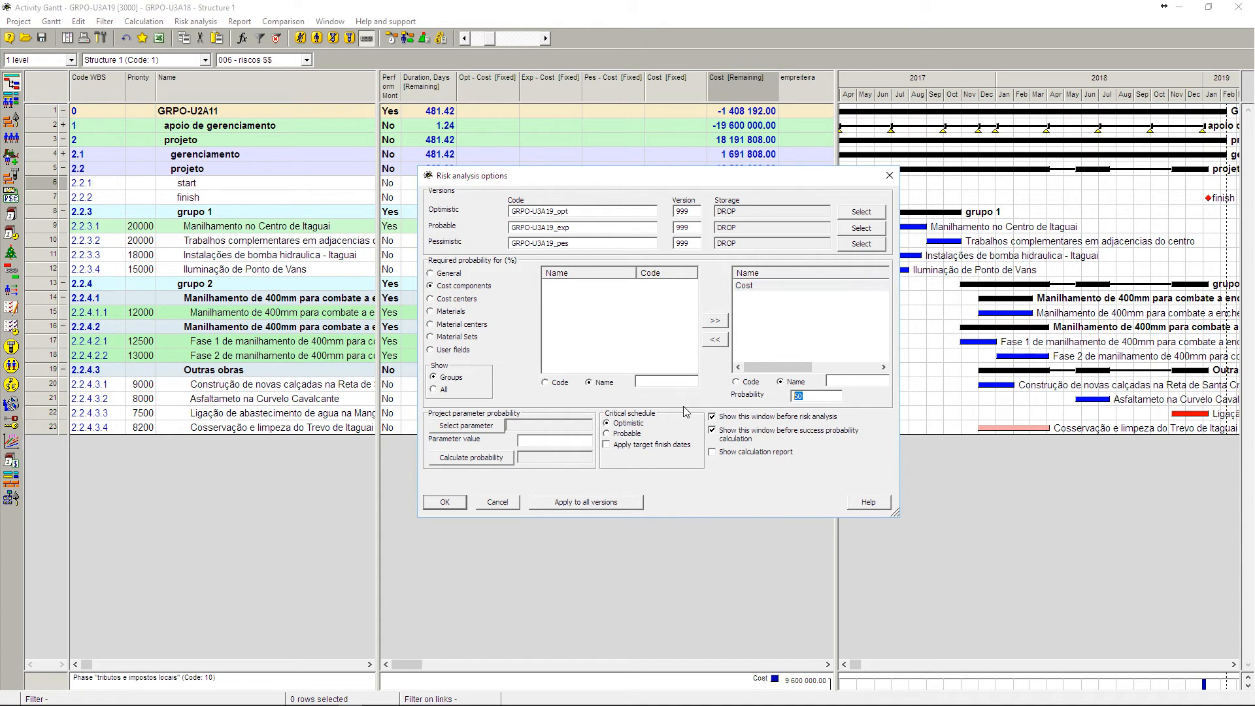
{"action": "type", "text": "78"}
- Review the required probabilities of the Cost component and of the general parameters Duration, Hours, Finish and Resource-hours
{"action": "left_click", "coordinate": [450, 274]}
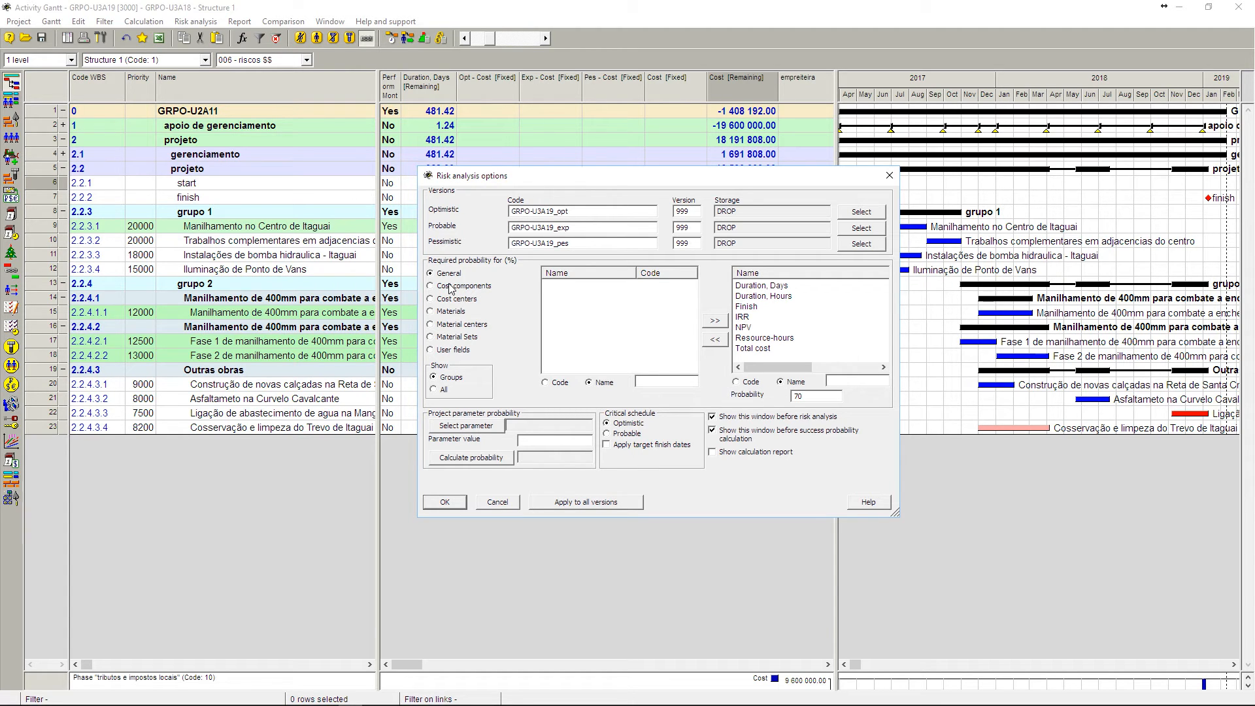
{"action": "left_click", "coordinate": [451, 288]}
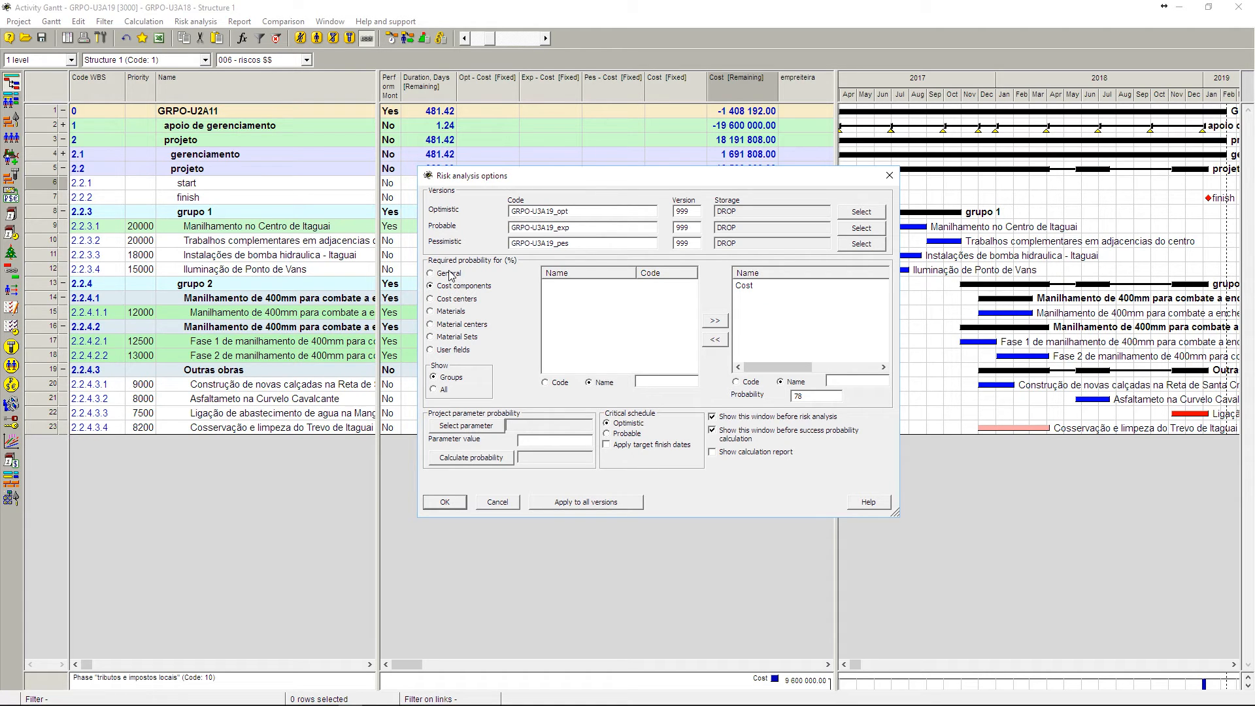
{"action": "left_click", "coordinate": [741, 291]}
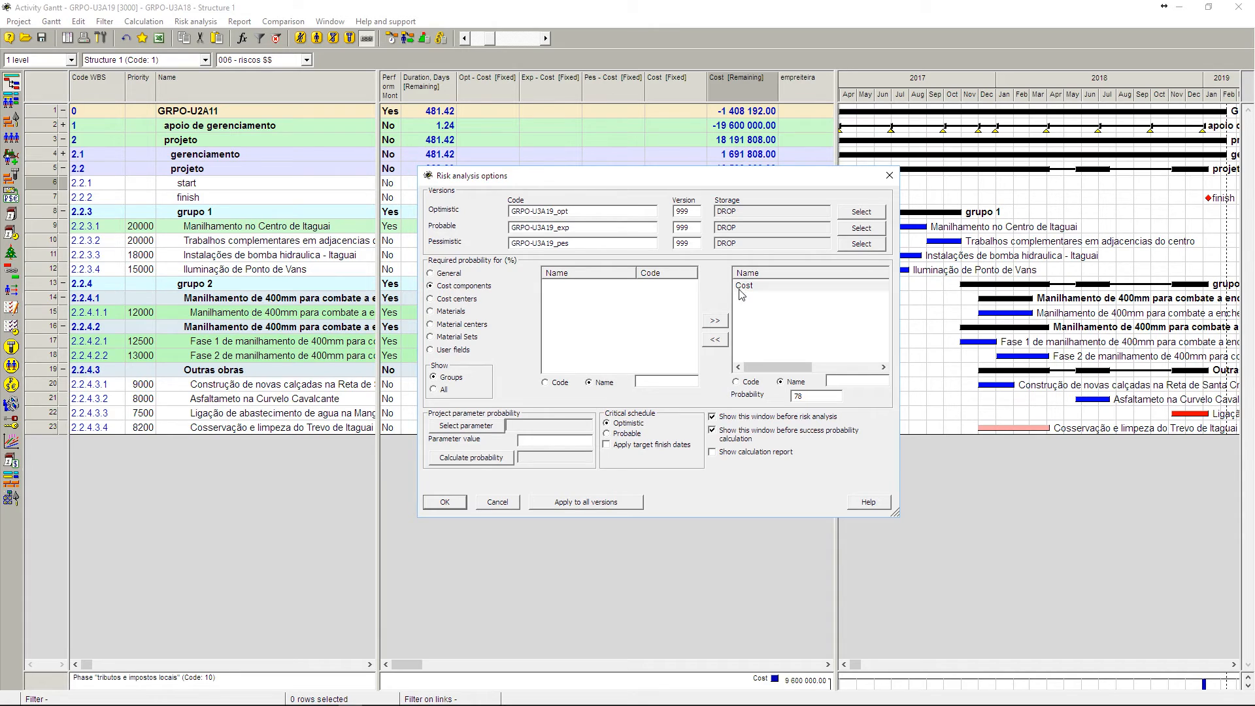
{"action": "left_click_drag", "start_coordinate": [814, 396], "coordinate": [771, 399]}
{"action": "left_click", "coordinate": [449, 279]}
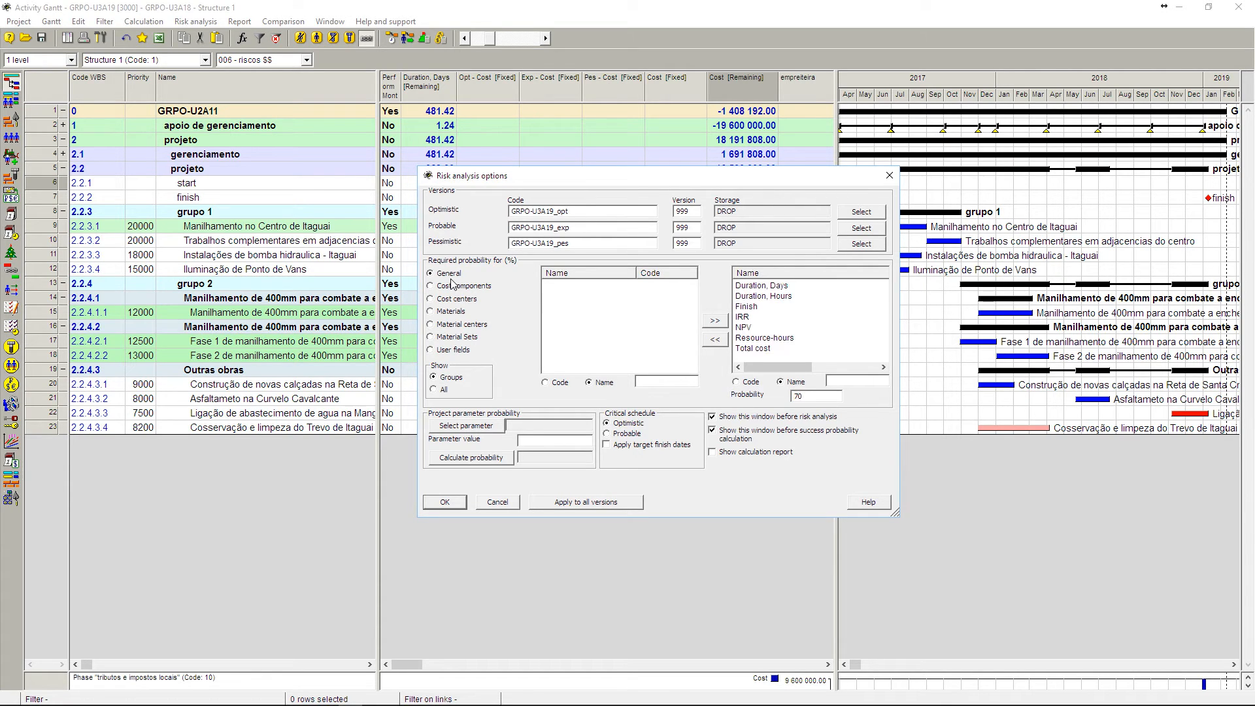
{"action": "left_click", "coordinate": [748, 307]}
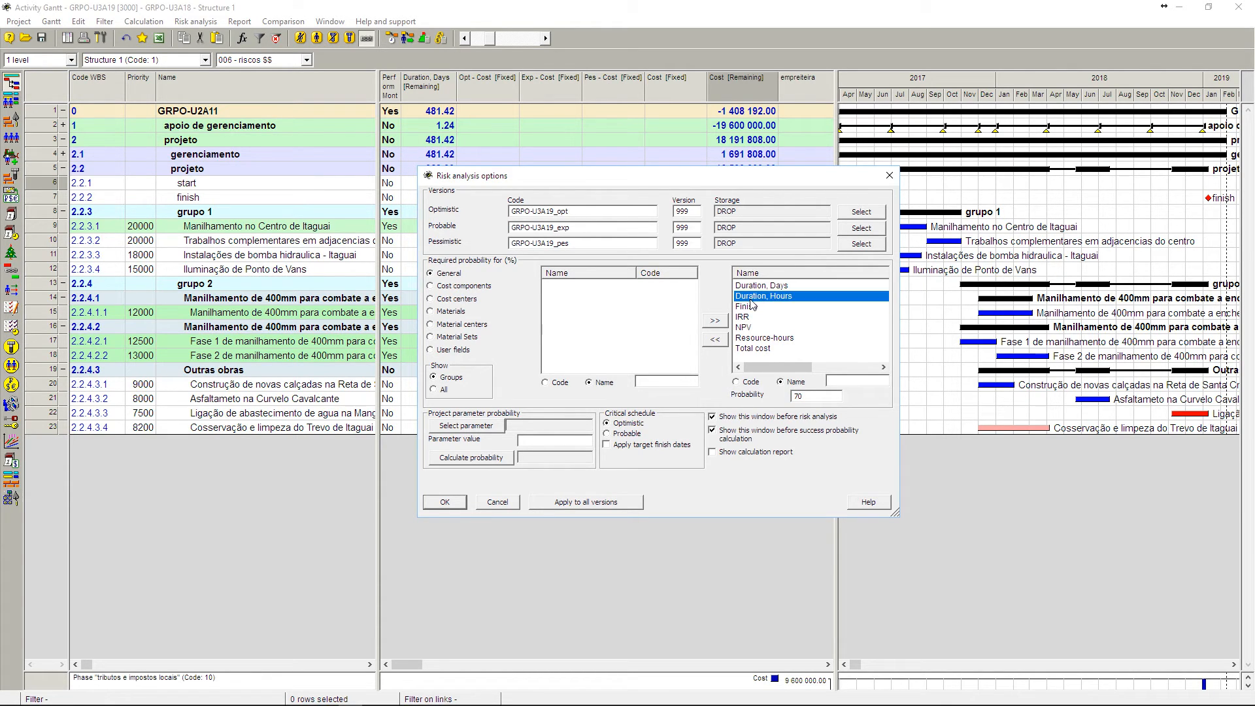
{"action": "double_click", "coordinate": [797, 397]}
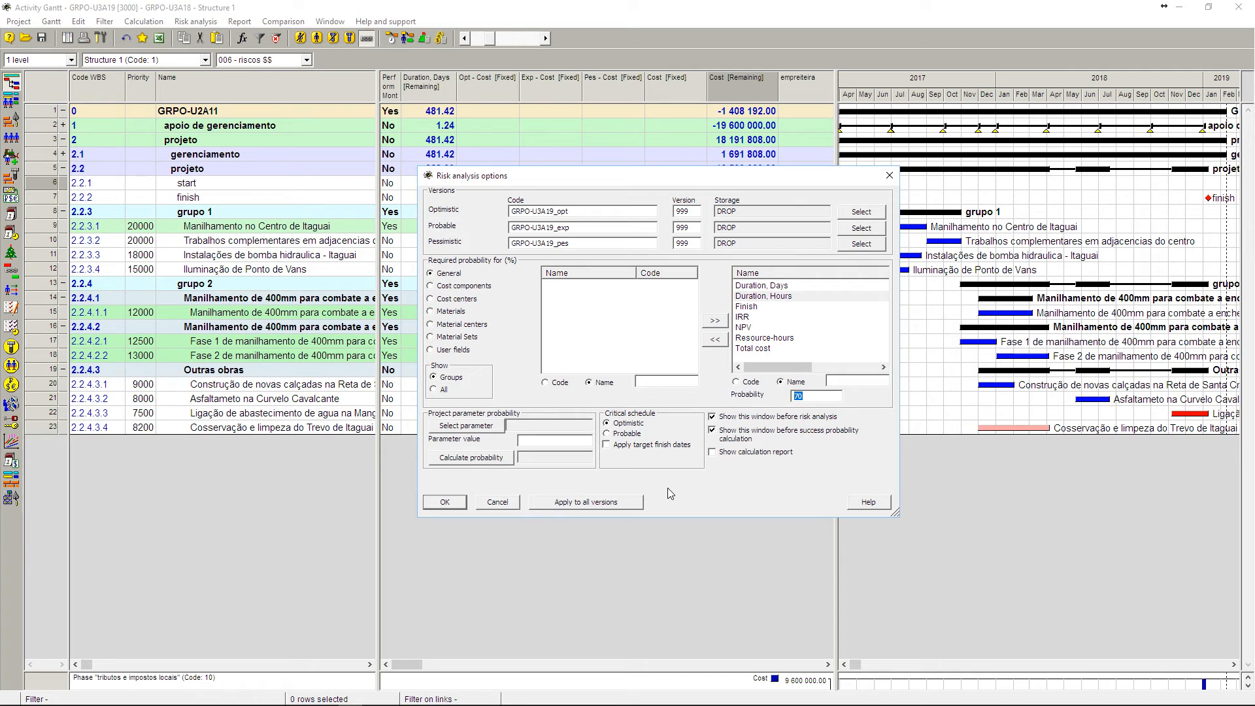
{"action": "left_click", "coordinate": [617, 432]}
{"action": "left_click", "coordinate": [755, 306]}
{"action": "left_click", "coordinate": [752, 337]}
{"action": "left_click", "coordinate": [482, 288]}
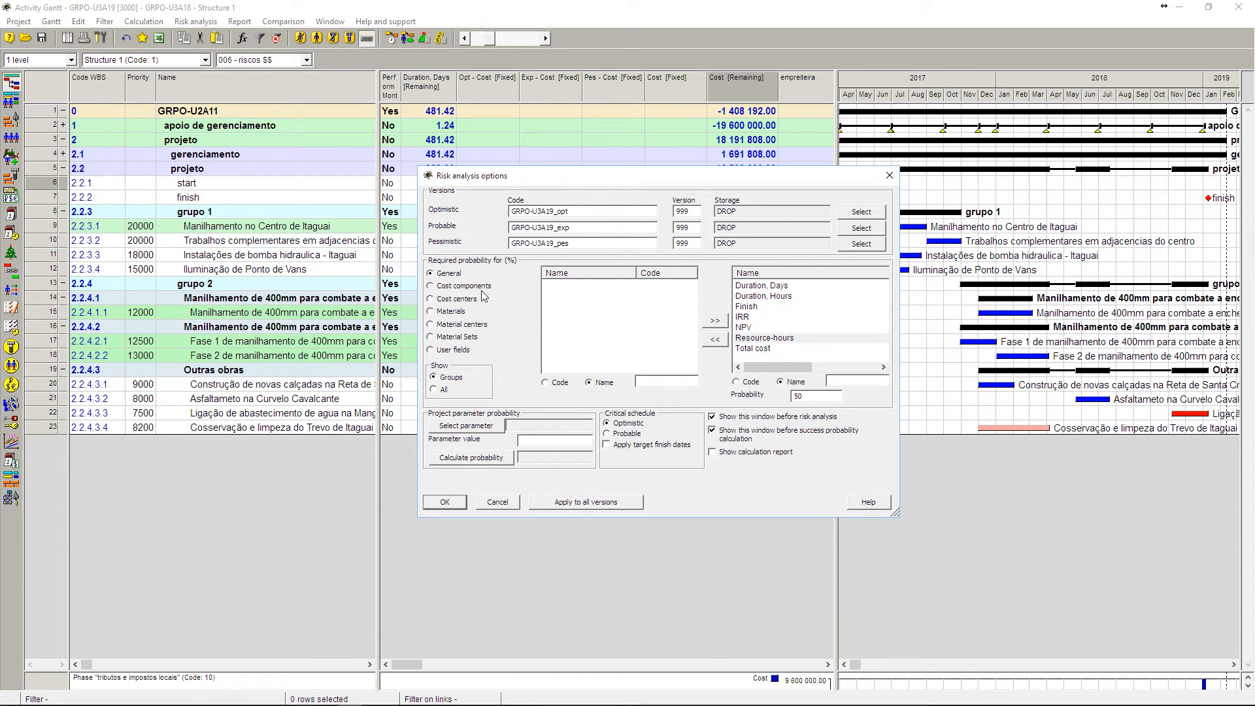
- Check the Cost component's required probability, enable the calculation report, and accept the risk analysis options
{"action": "left_click", "coordinate": [747, 286]}
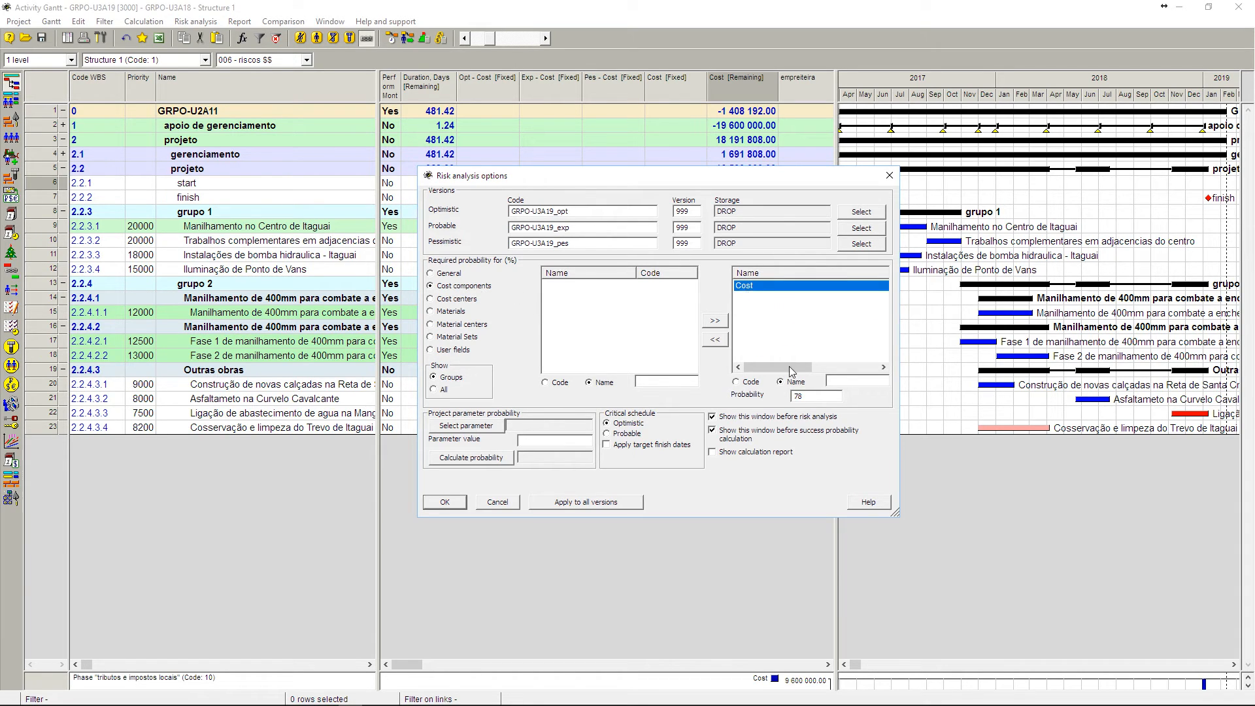
{"action": "left_click", "coordinate": [815, 398]}
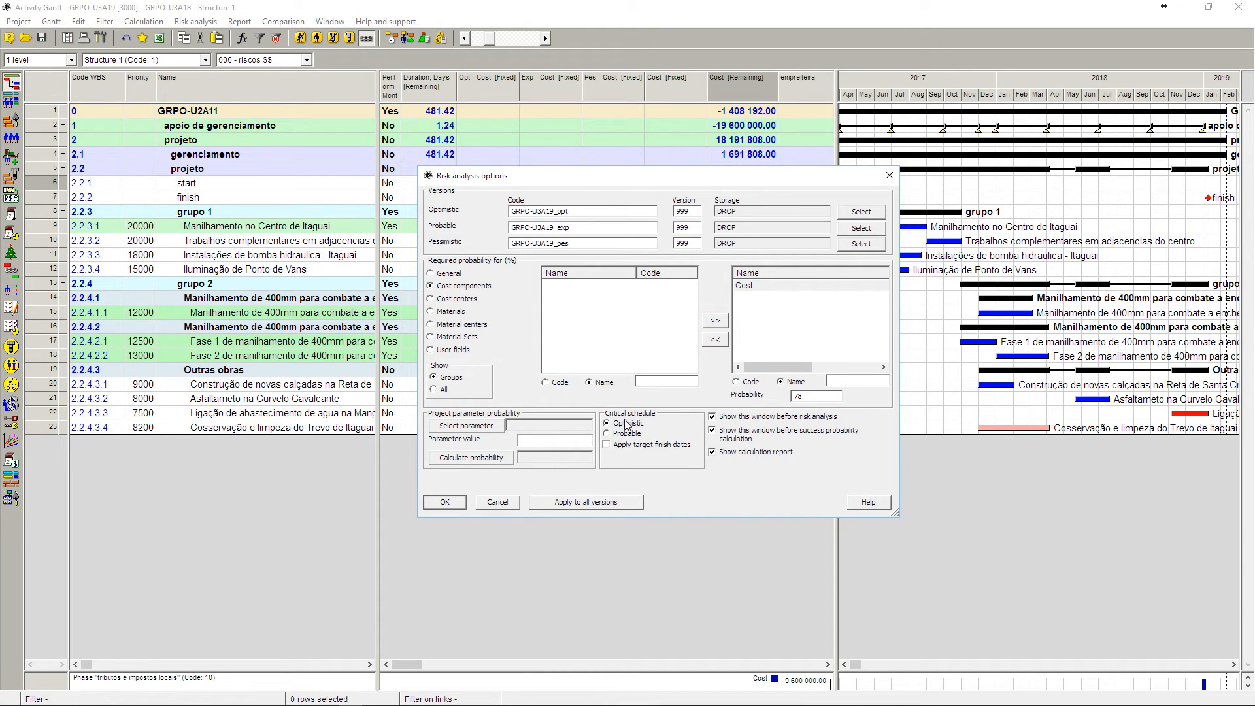
{"action": "left_click", "coordinate": [459, 501]}
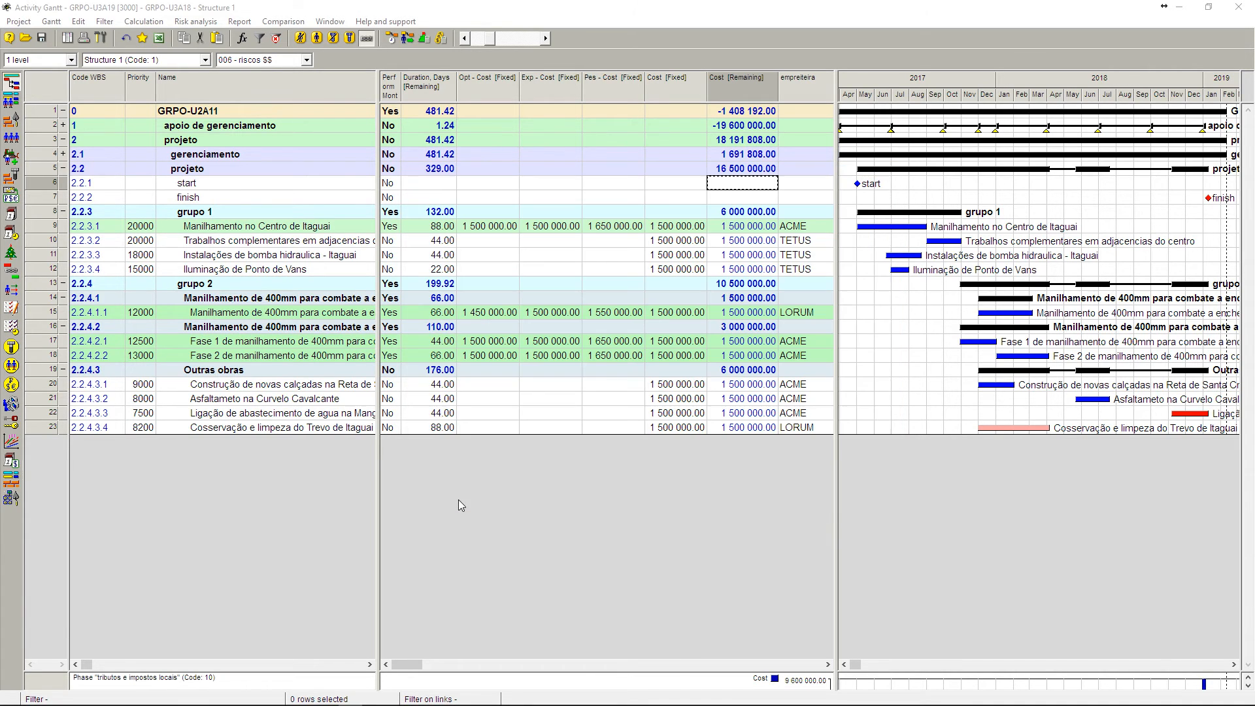
- Run the three scenarios risk analysis, applying its options to all versions
{"action": "left_click", "coordinate": [195, 21]}
{"action": "mouse_move", "coordinate": [196, 38]}
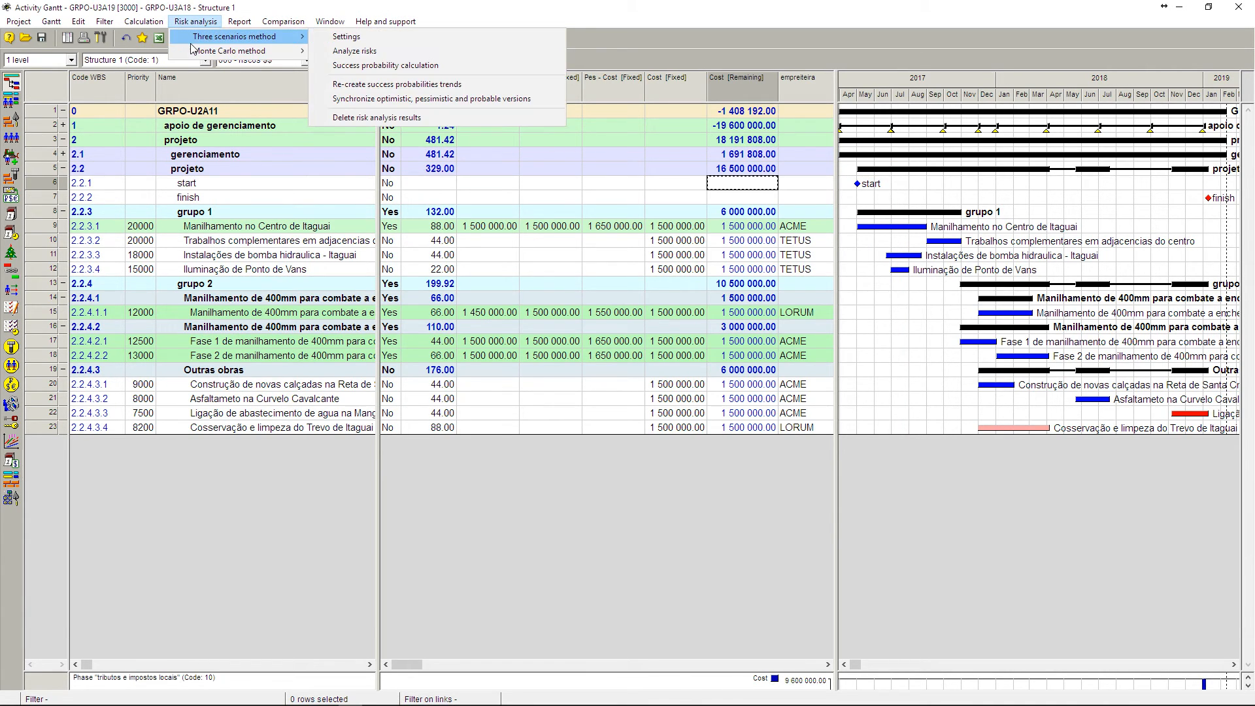
{"action": "left_click", "coordinate": [344, 52]}
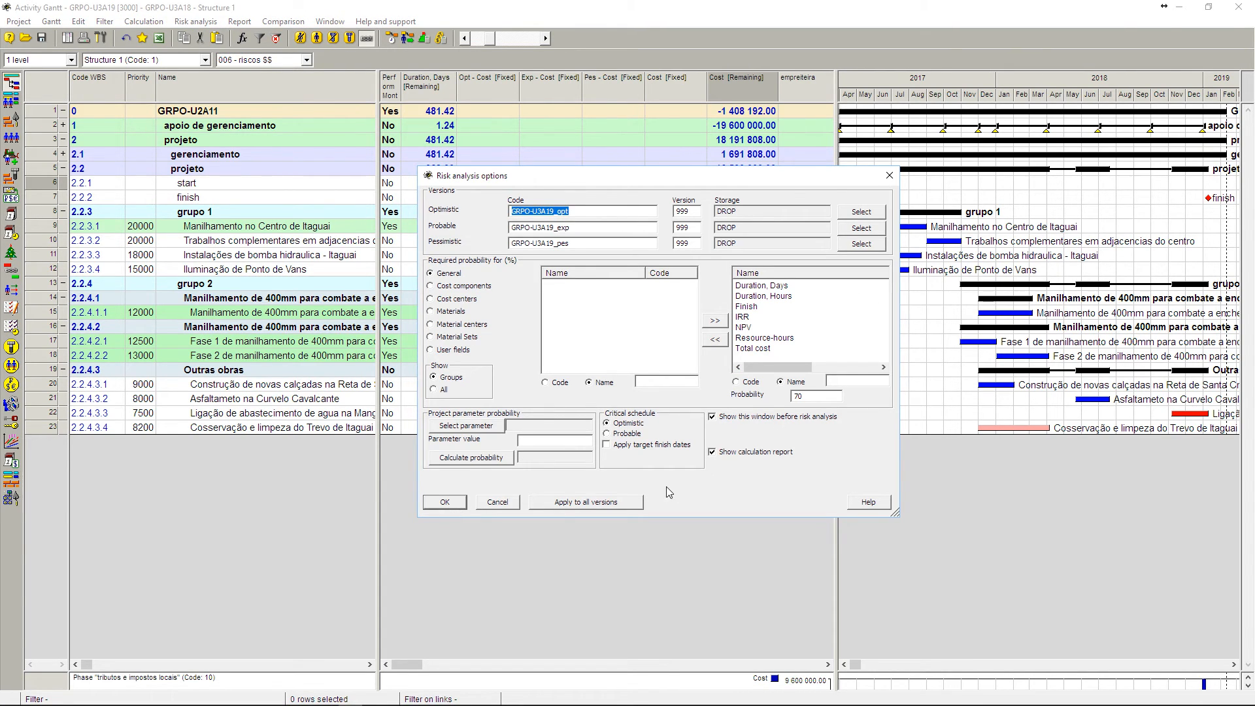
{"action": "left_click", "coordinate": [622, 504]}
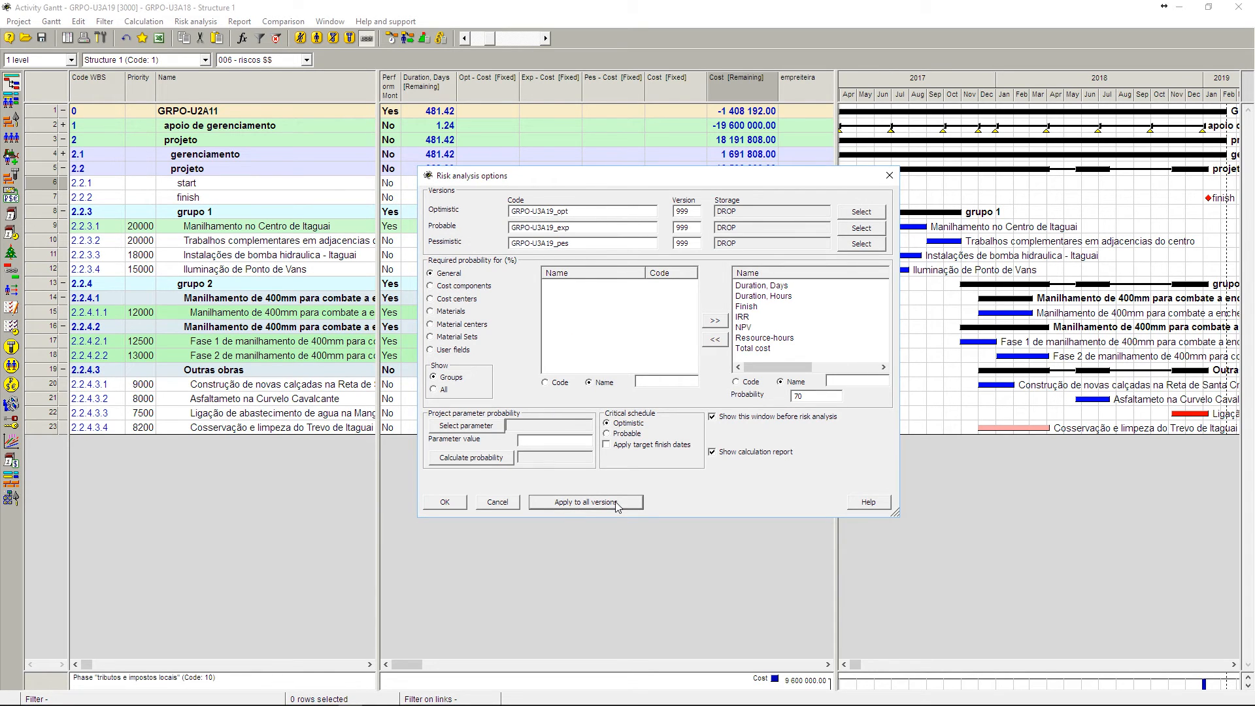
{"action": "left_click", "coordinate": [437, 502]}
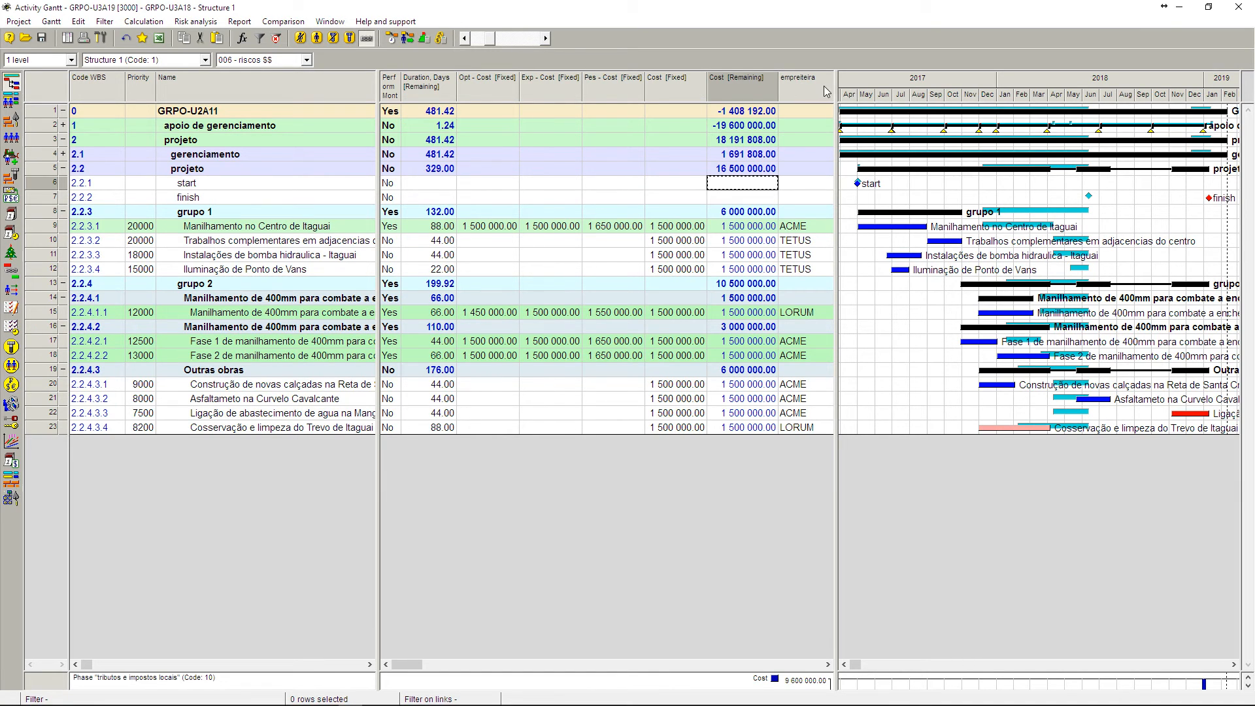
- Remove the optimistic, expected and pessimistic Cost [Fixed] columns from the activity table
{"action": "left_click", "coordinate": [496, 82]}
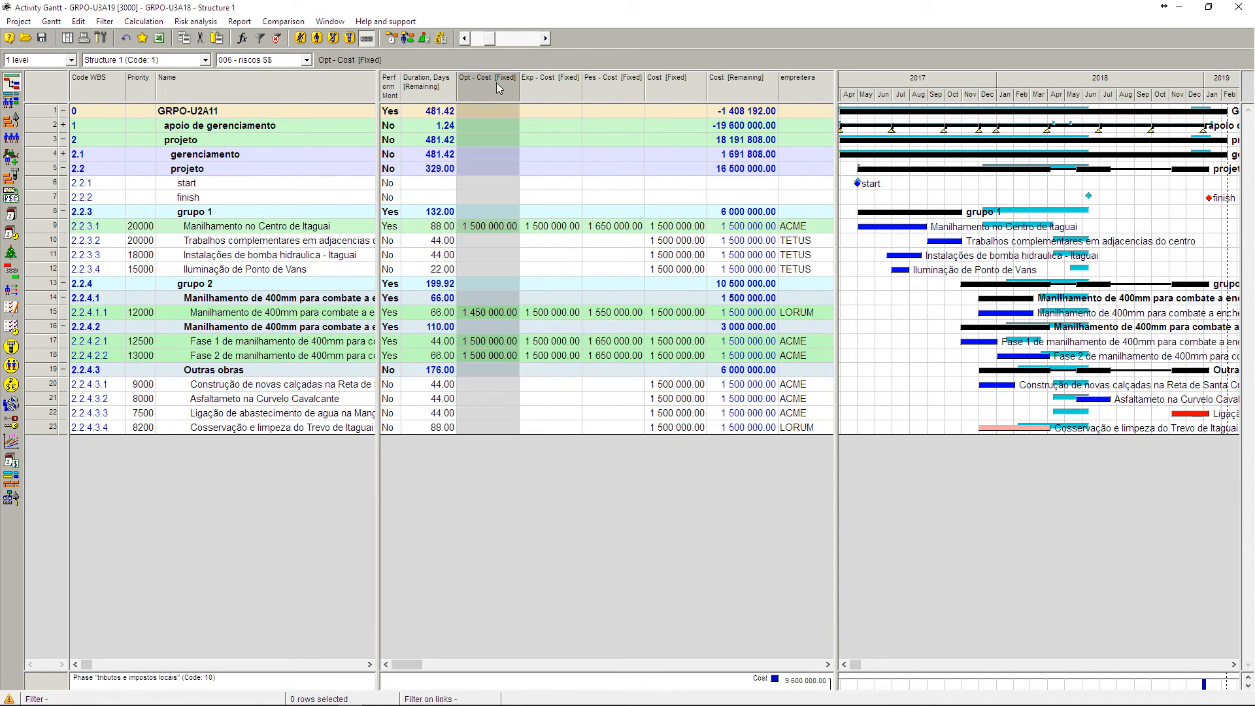
{"action": "key", "text": "Delete"}
{"action": "key", "text": "Delete"}
{"action": "key", "text": "Delete"}
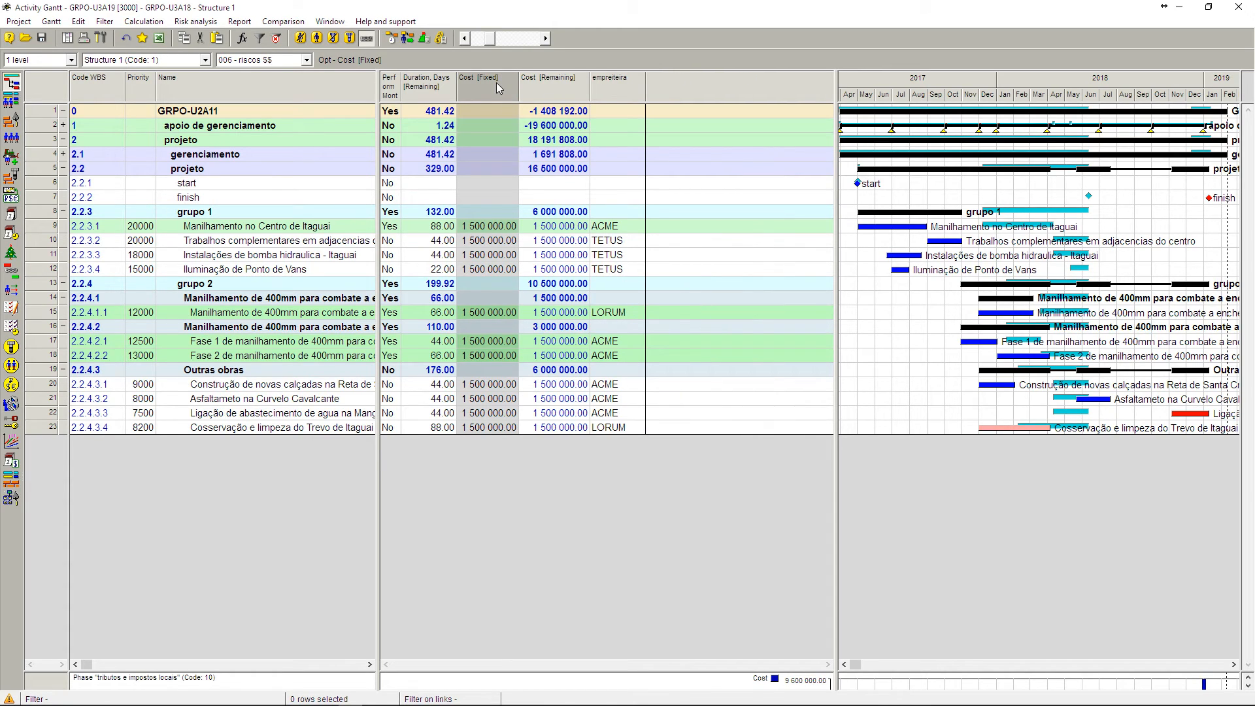
- Add the Duration, Days columns for Critical, Probability 3 Scenarios and Target before Duration, Days [Remaining]
{"action": "right_click", "coordinate": [434, 88]}
{"action": "left_click", "coordinate": [451, 93]}
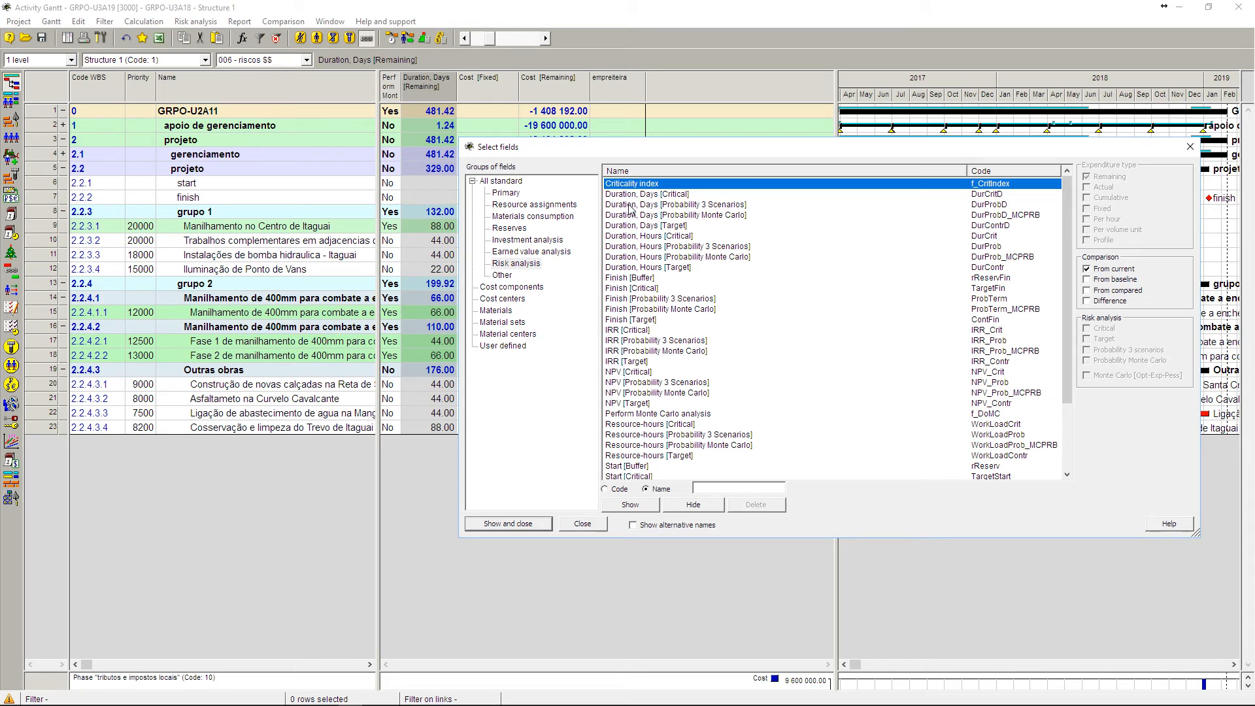
{"action": "left_click", "coordinate": [684, 206]}
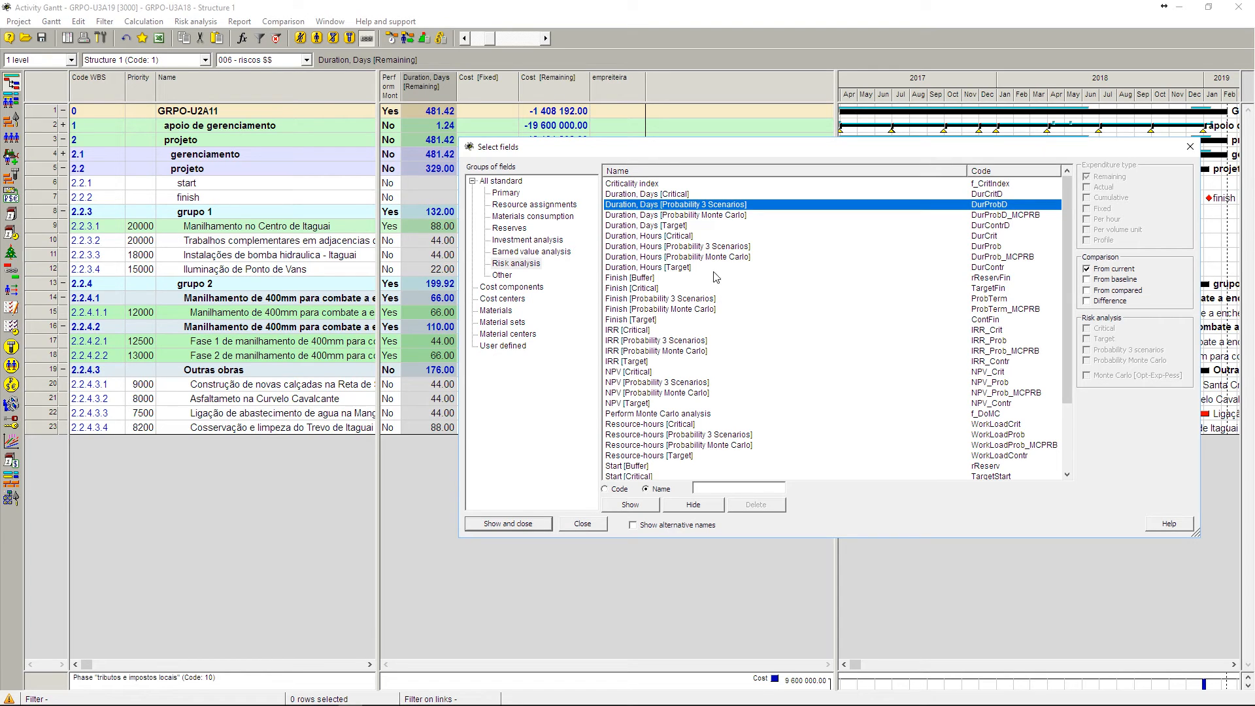
{"action": "left_click", "coordinate": [686, 195], "text": "ctrl"}
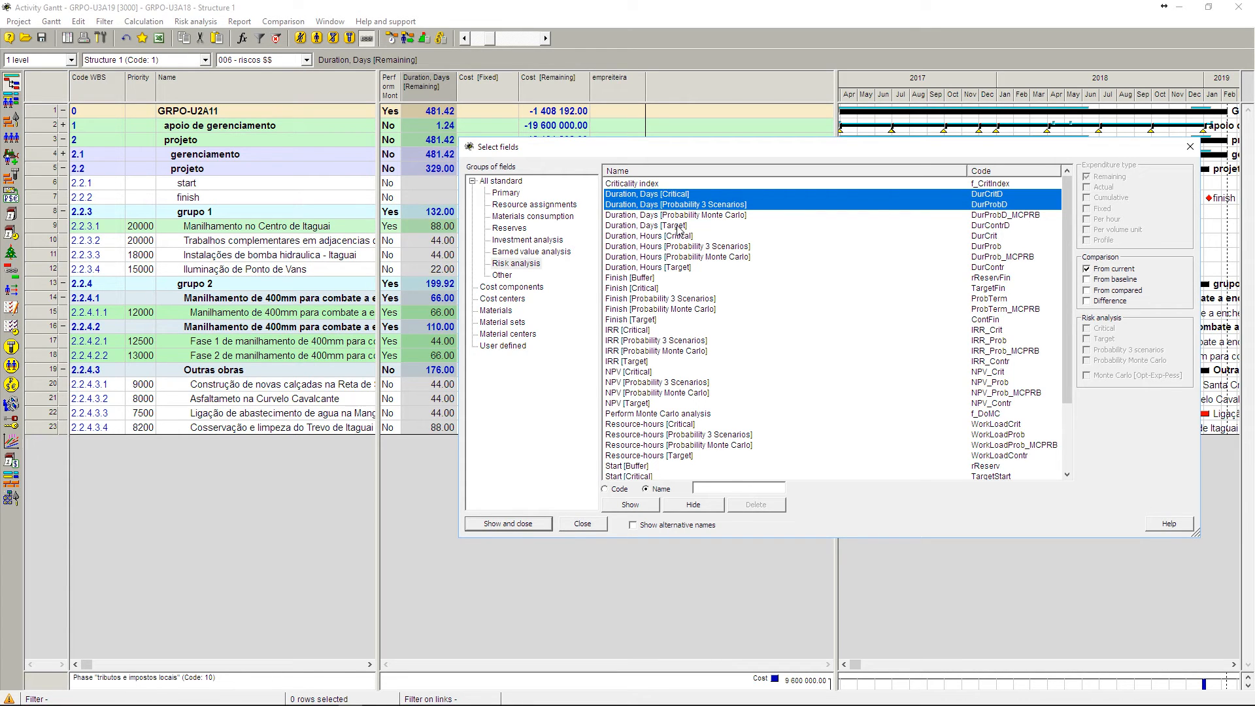
{"action": "left_click", "coordinate": [678, 226], "text": "ctrl"}
{"action": "left_click", "coordinate": [522, 524]}
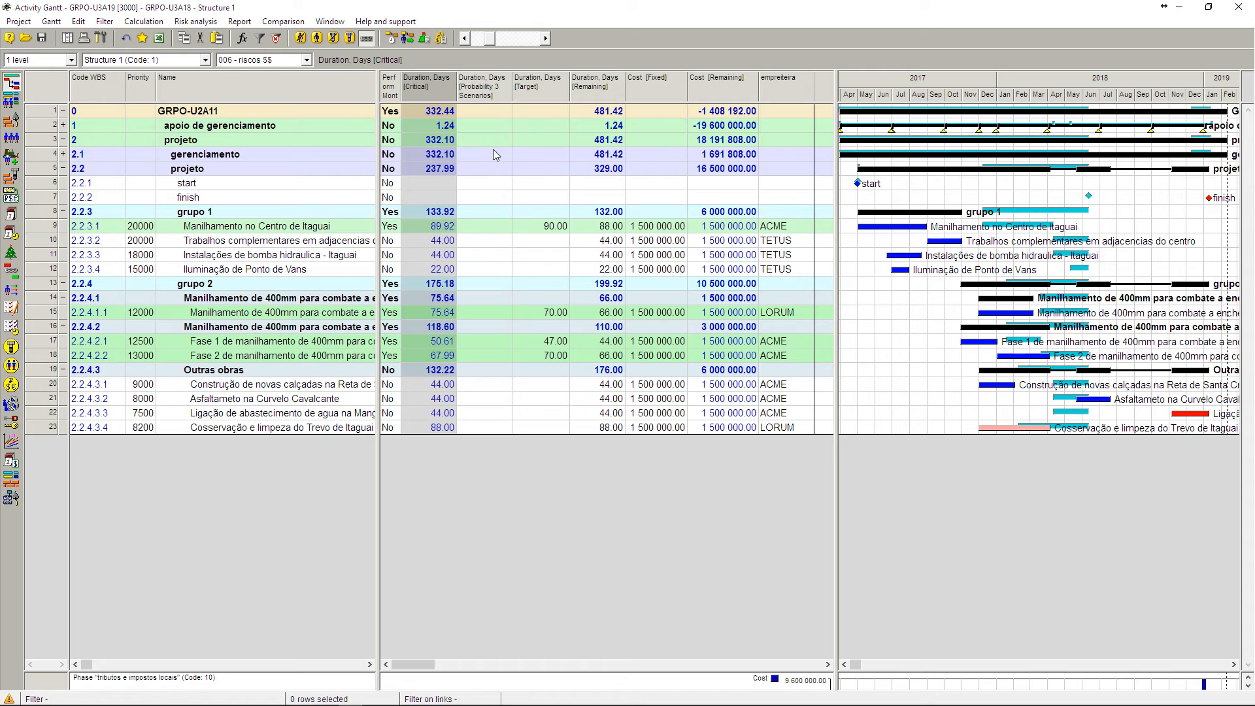
- Review the Duration, Days [Target] values of activities 2.2.3.1, 2.2.4.1.1, 2.2.4.2.1 and 2.2.4.2.2
{"action": "left_click", "coordinate": [549, 226]}
{"action": "left_click", "coordinate": [541, 313]}
{"action": "left_click", "coordinate": [542, 341]}
{"action": "left_click", "coordinate": [542, 357]}
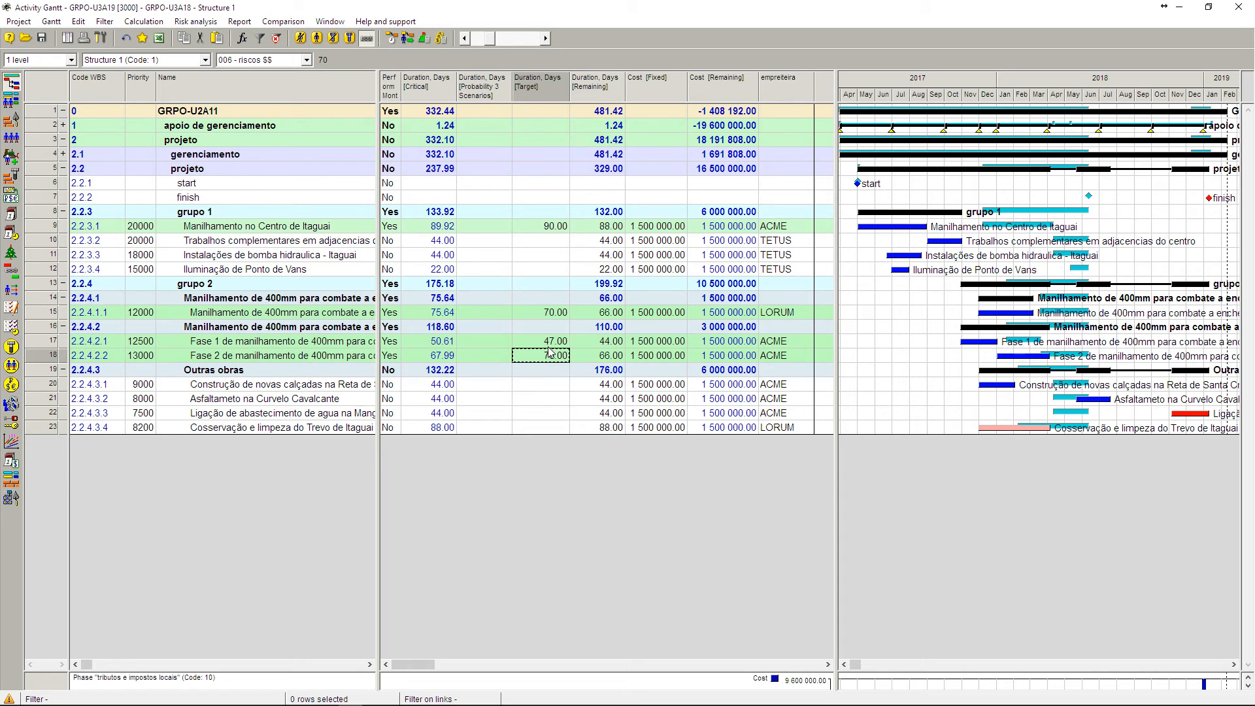
- Swap the Remaining and Critical duration columns, and check the critical durations of activities 2.2.3.1 and 2.2.4.1.1
{"action": "left_click", "coordinate": [612, 91]}
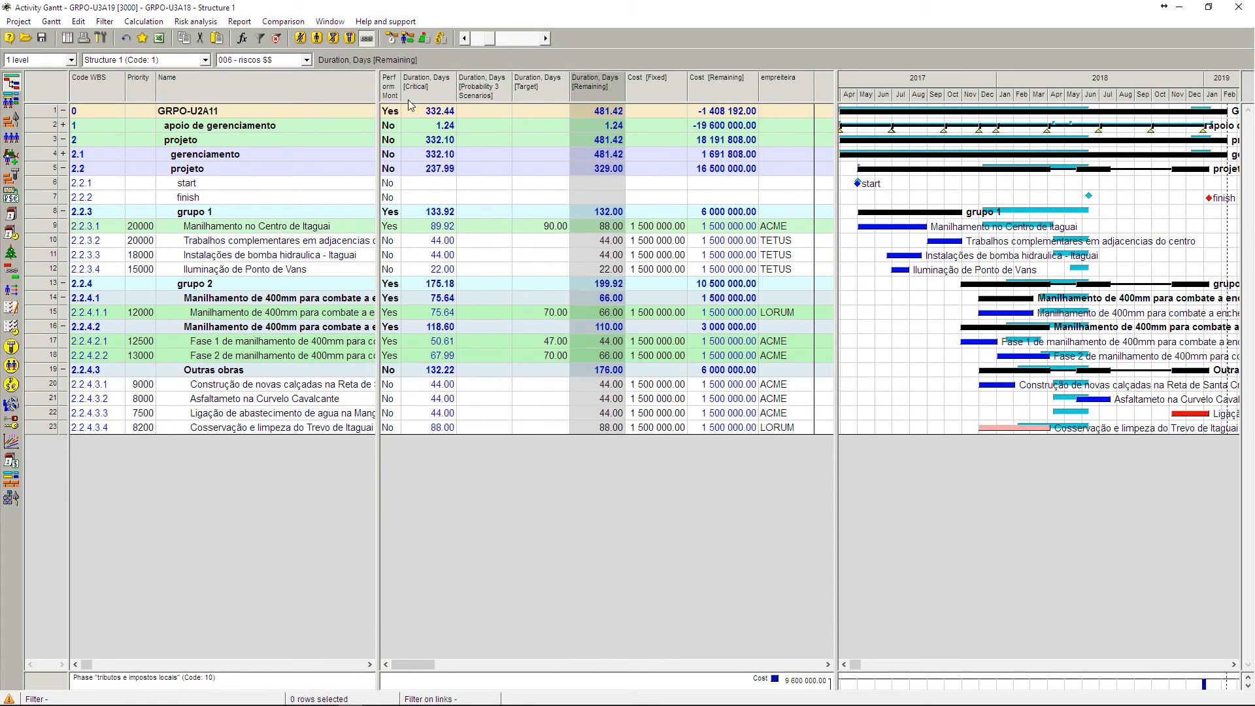
{"action": "left_click_drag", "start_coordinate": [597, 91], "coordinate": [637, 107]}
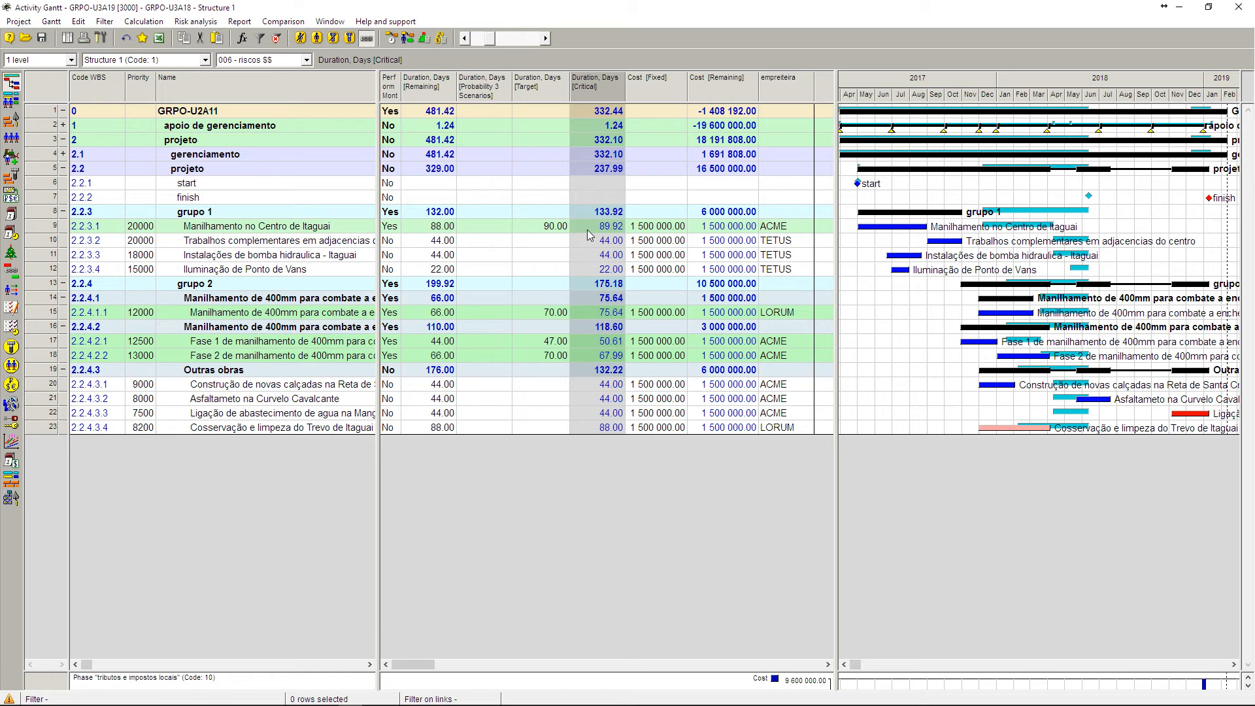
{"action": "left_click", "coordinate": [592, 228]}
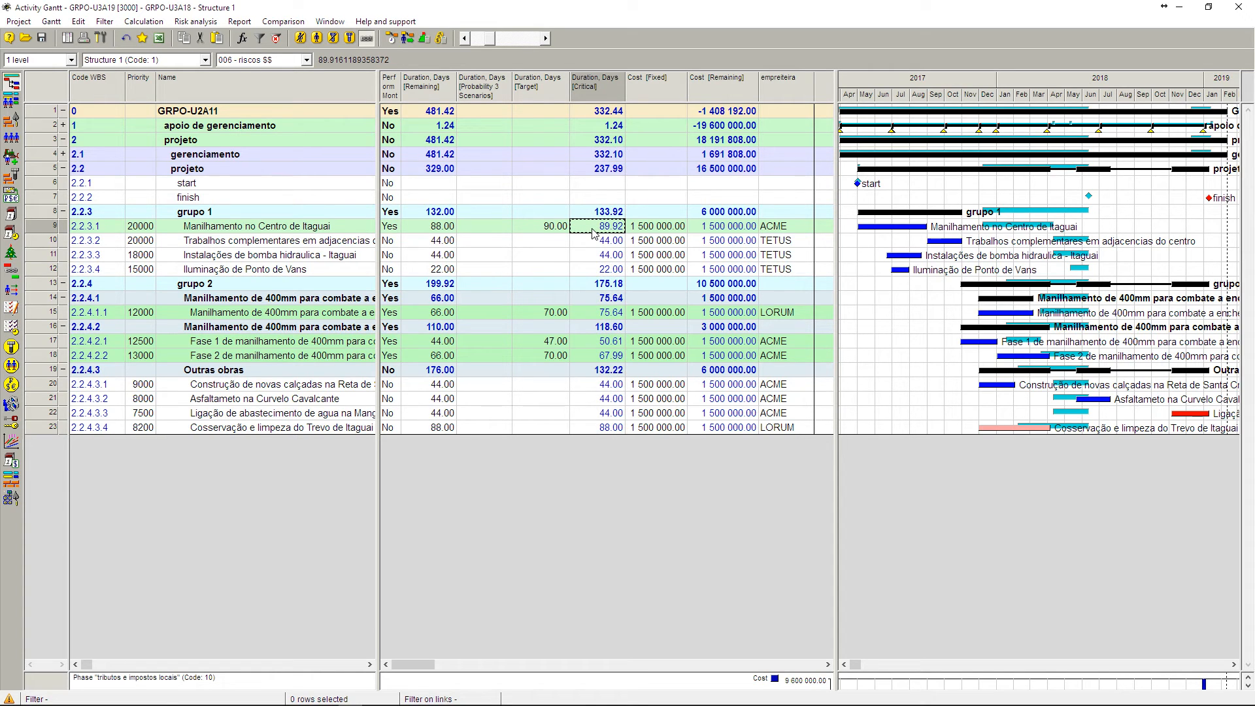
{"action": "left_click", "coordinate": [611, 316]}
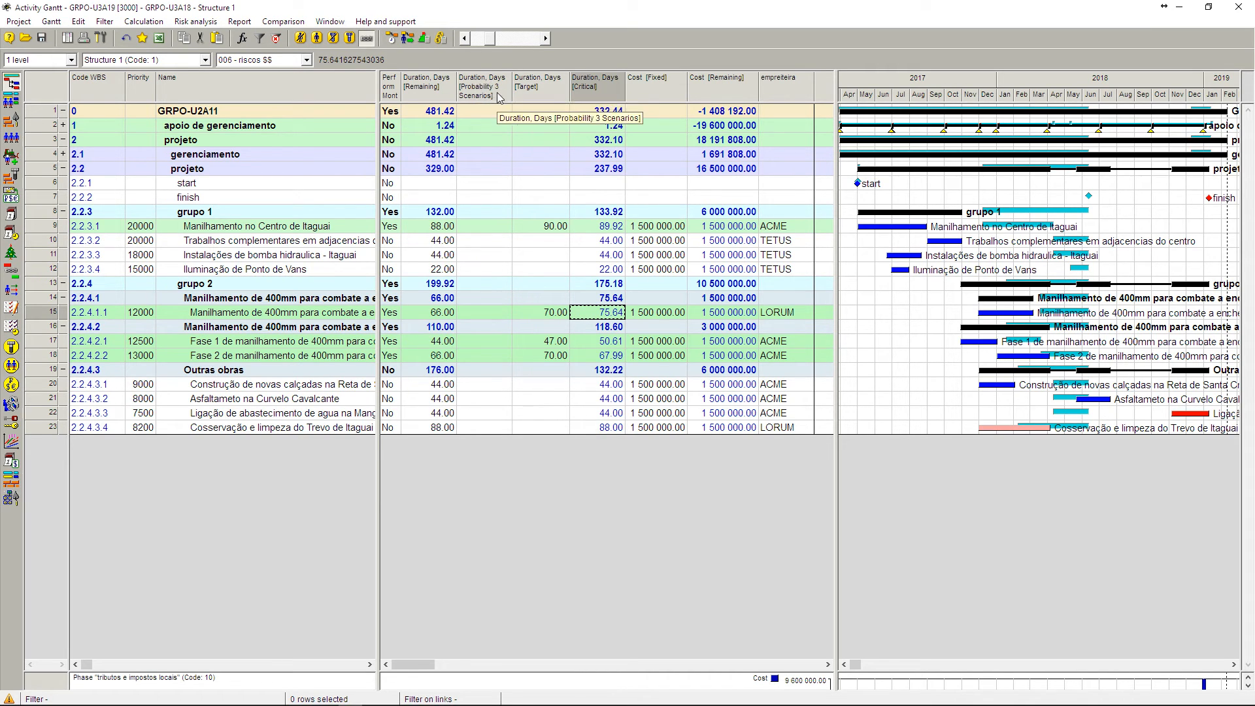
- Run the three scenarios success probability calculation for versions GRPO-U3A19_opt, GRPO-U3A19_exp and GRPO-U3A19_pes
{"action": "left_click", "coordinate": [196, 22]}
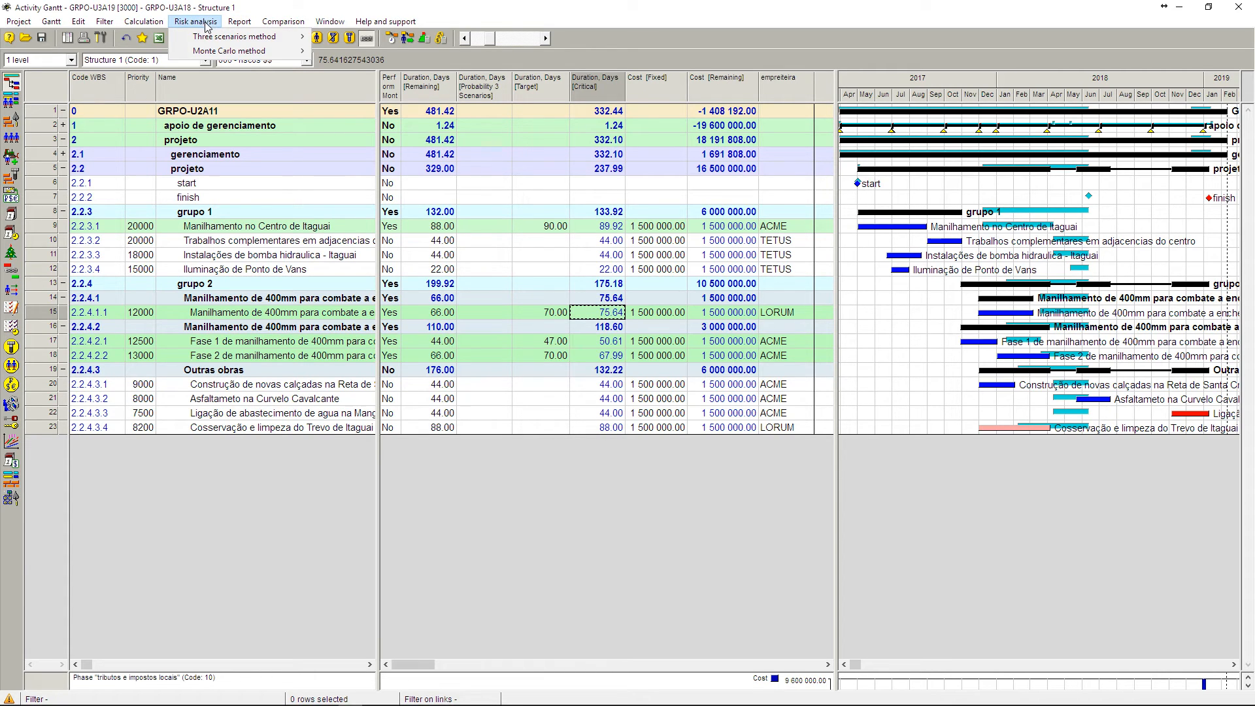
{"action": "mouse_move", "coordinate": [222, 41]}
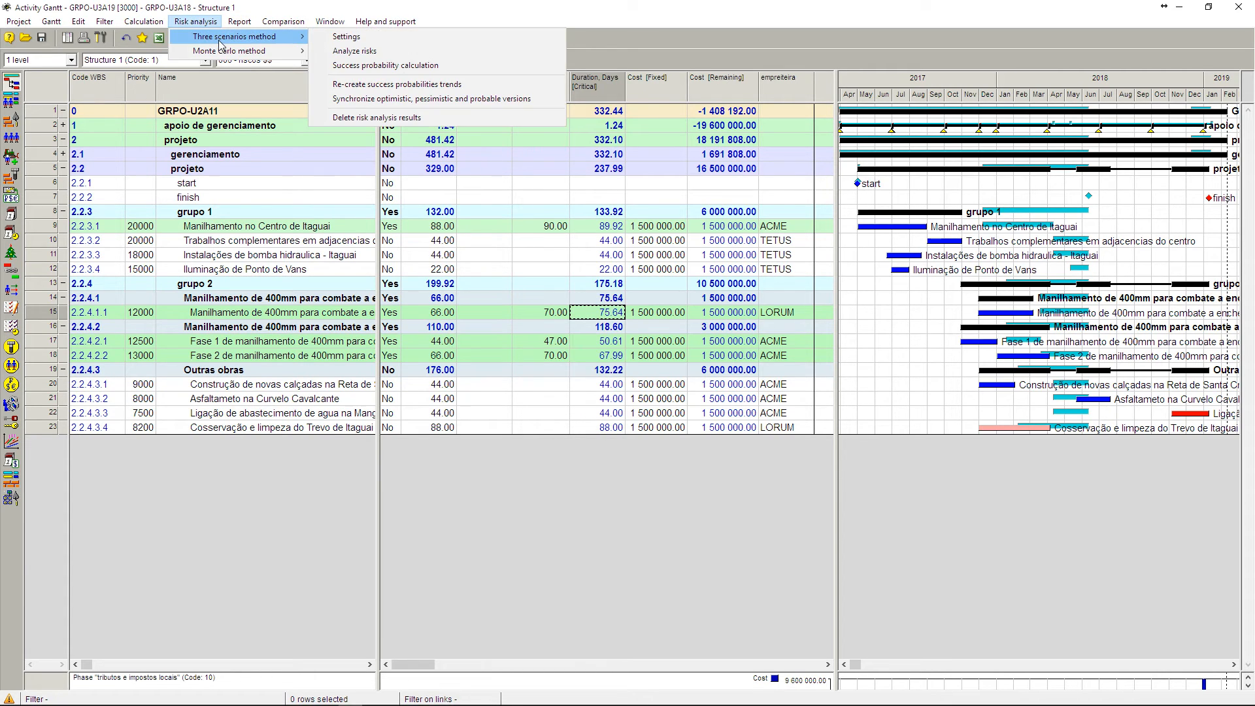
{"action": "left_click", "coordinate": [370, 66]}
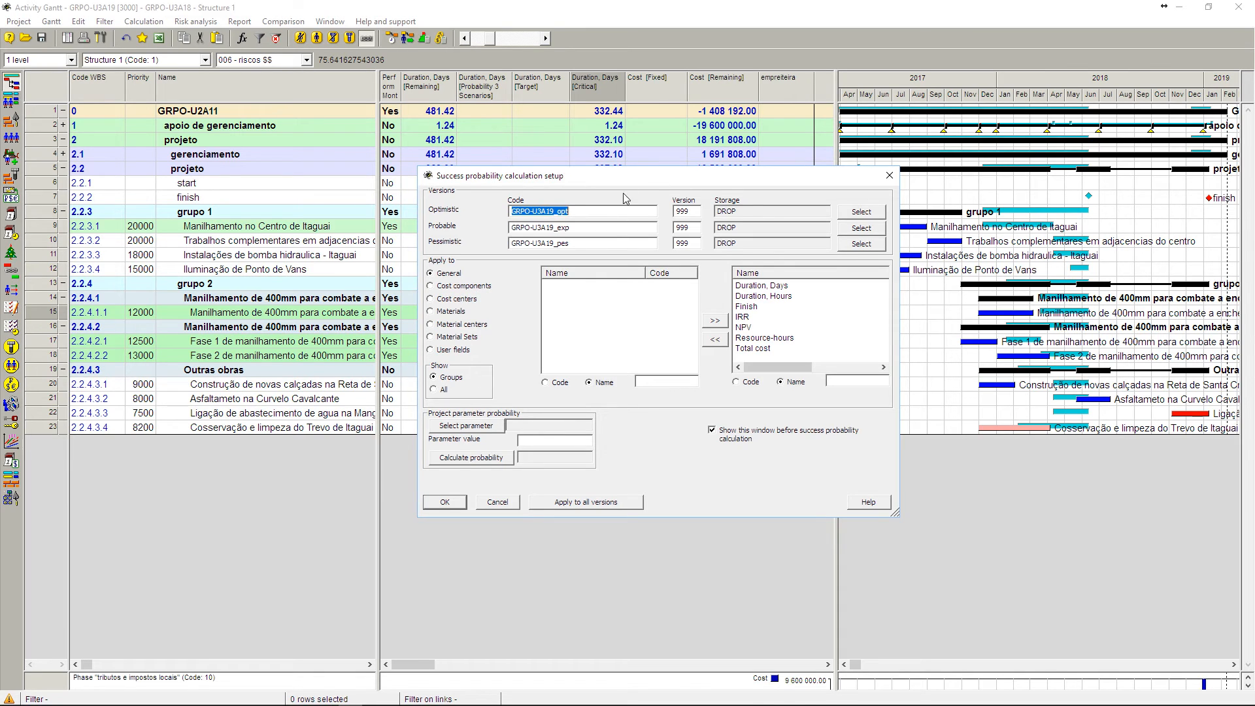
{"action": "left_click_drag", "start_coordinate": [626, 175], "coordinate": [786, 142]}
{"action": "left_click", "coordinate": [621, 469]}
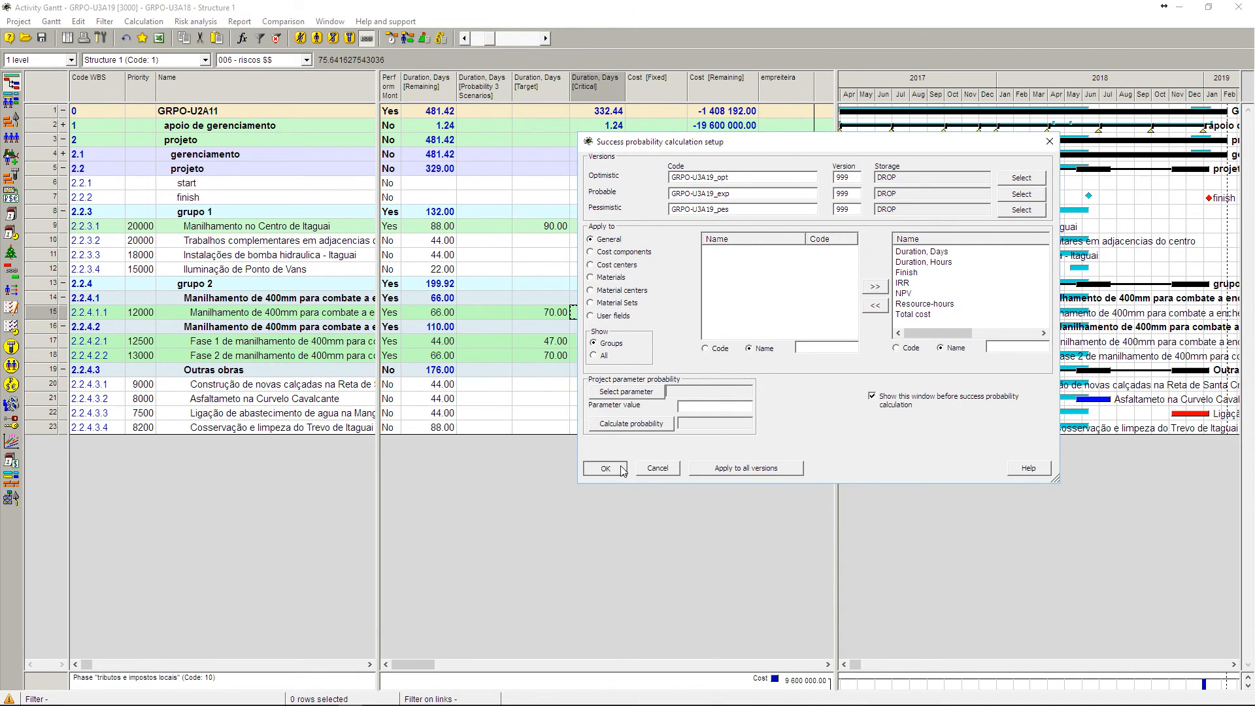
- Compare the three-scenario duration probabilities with the target durations of the four highlighted activities
{"action": "left_click", "coordinate": [499, 227]}
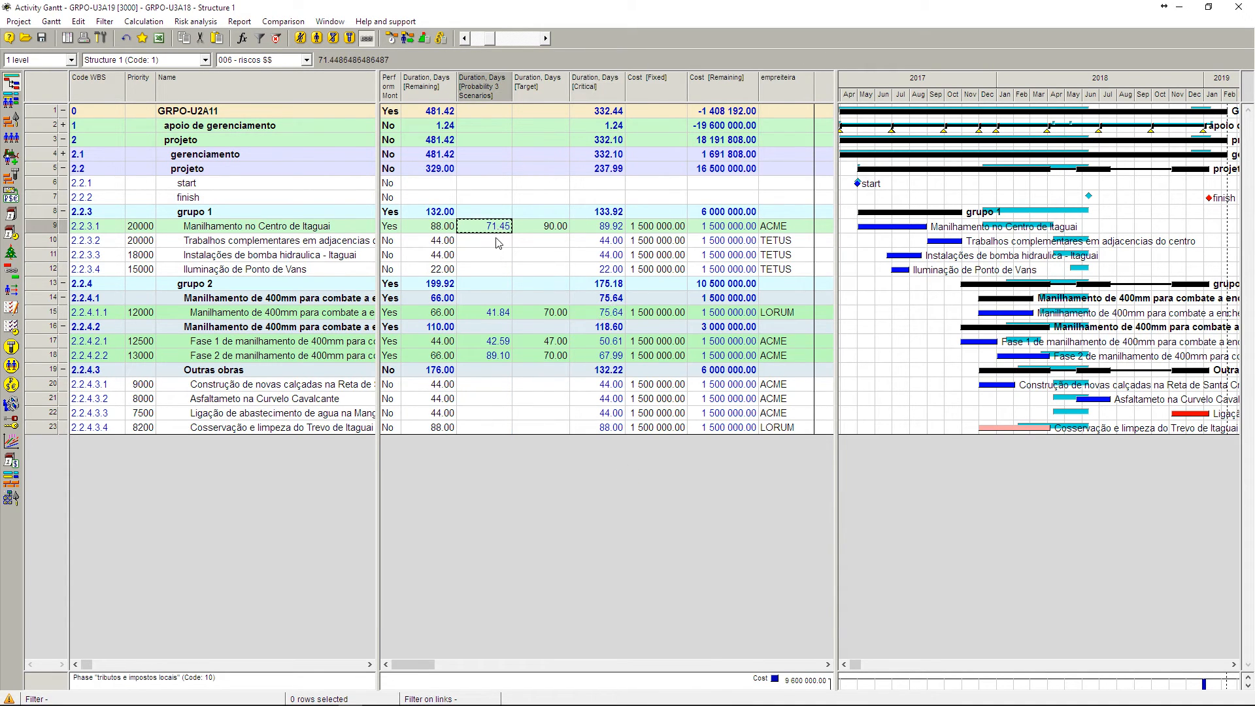
{"action": "left_click", "coordinate": [499, 312]}
{"action": "left_click", "coordinate": [498, 341]}
{"action": "left_click", "coordinate": [495, 356]}
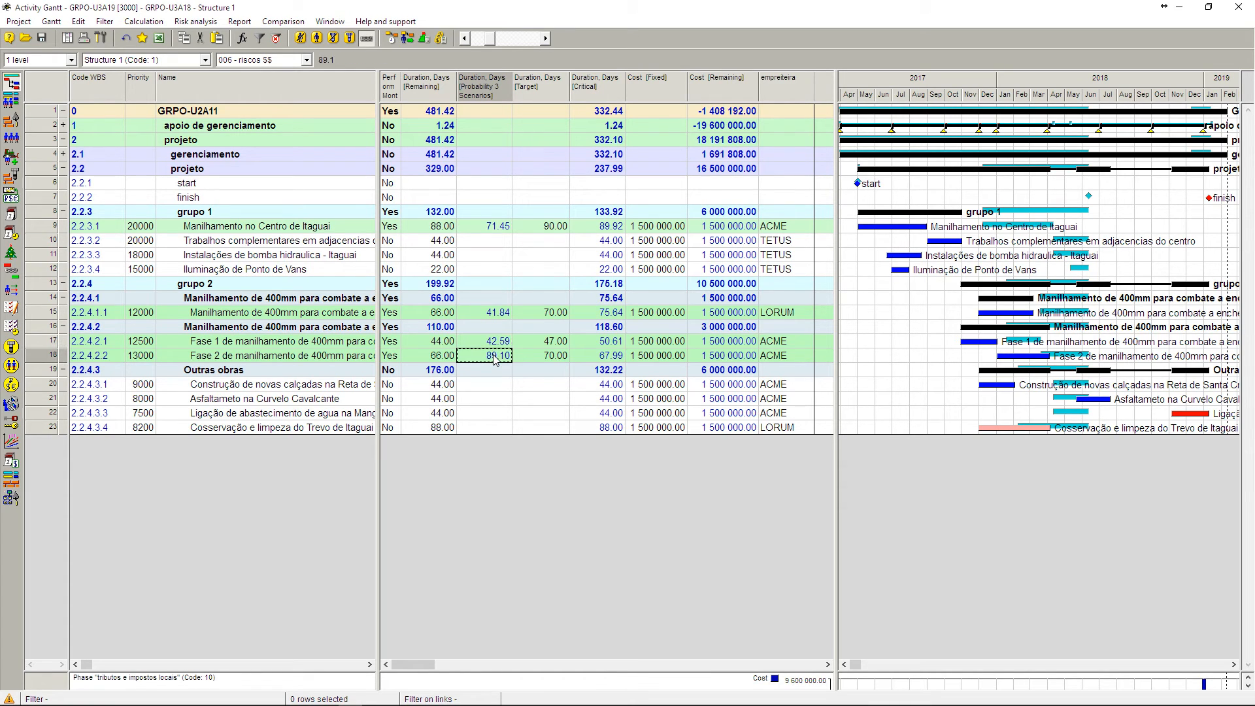
{"action": "left_click", "coordinate": [556, 232]}
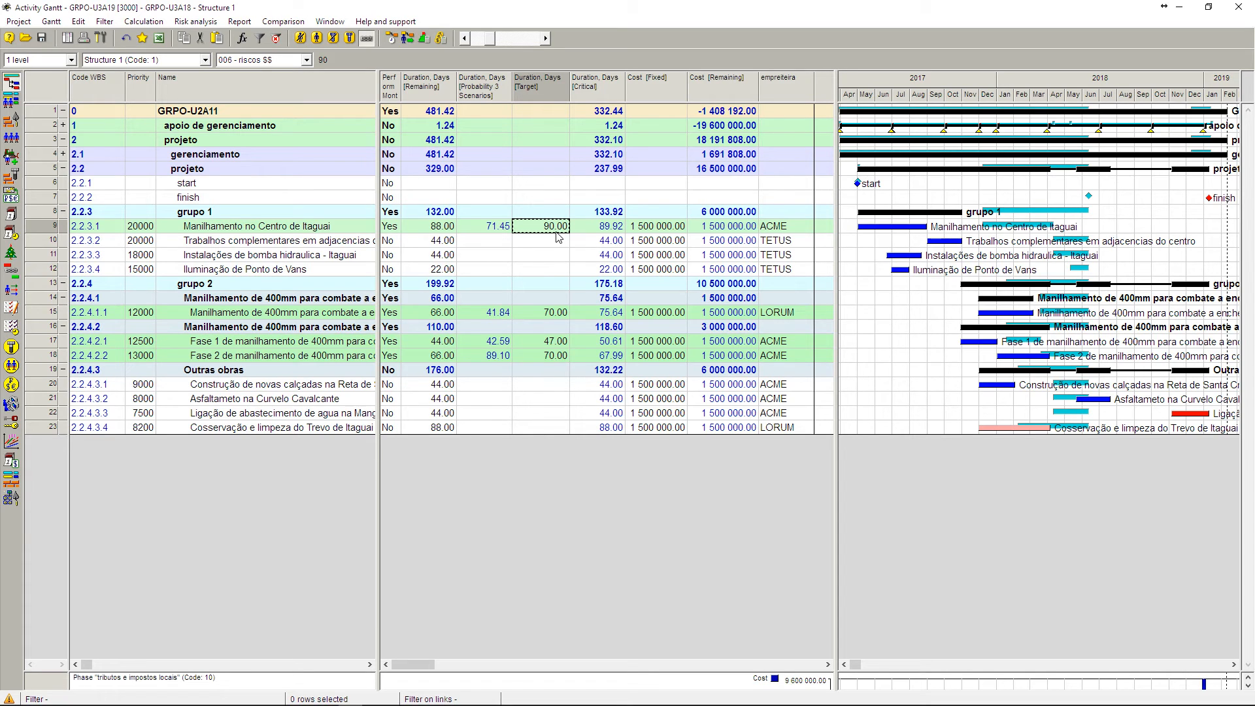
{"action": "left_click", "coordinate": [556, 312]}
{"action": "left_click", "coordinate": [556, 341]}
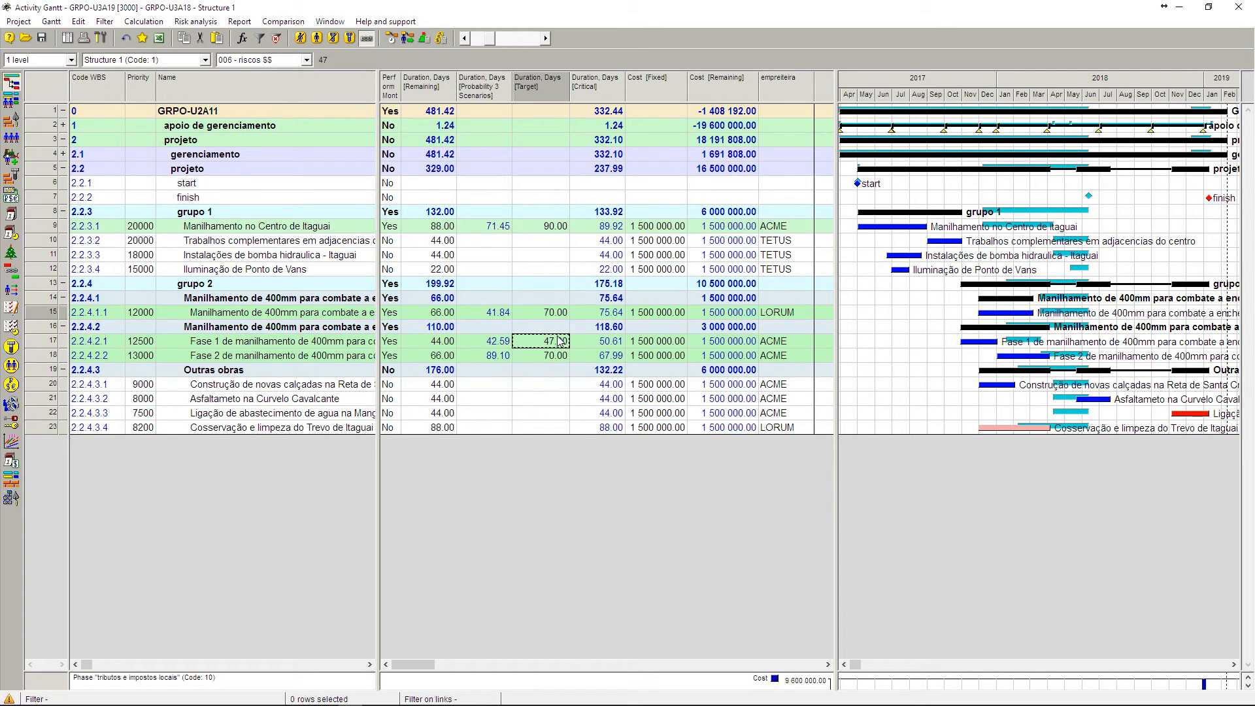
{"action": "left_click", "coordinate": [558, 355]}
- Recheck the four duration probabilities and compare the critical, remaining and target durations of Manilhamento no Centro de Itaguai
{"action": "left_click", "coordinate": [500, 226]}
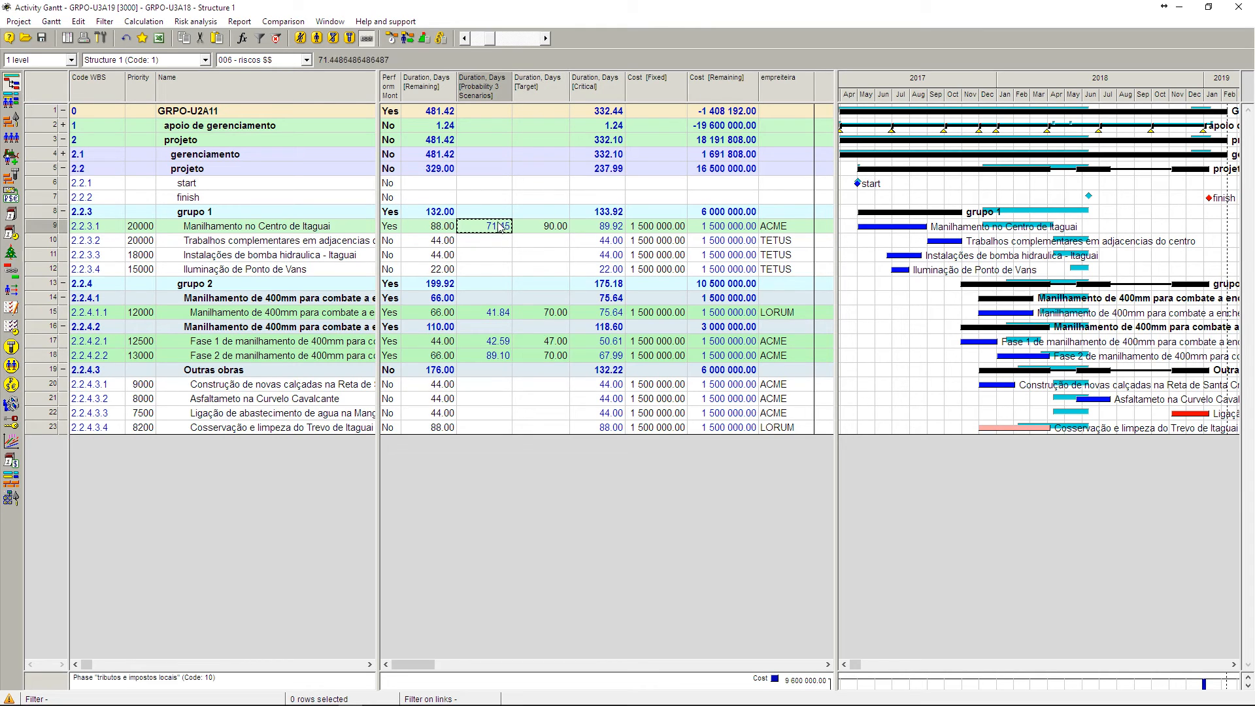
{"action": "left_click", "coordinate": [501, 312]}
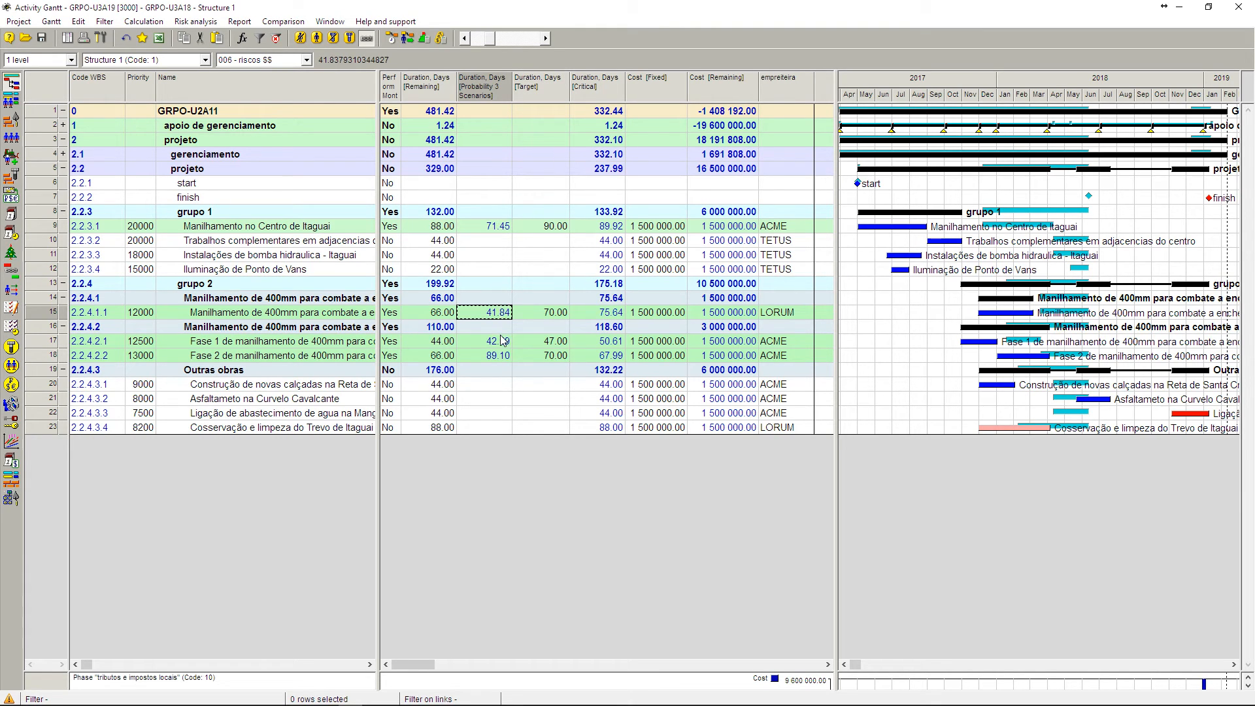
{"action": "left_click", "coordinate": [502, 341]}
{"action": "left_click", "coordinate": [504, 358]}
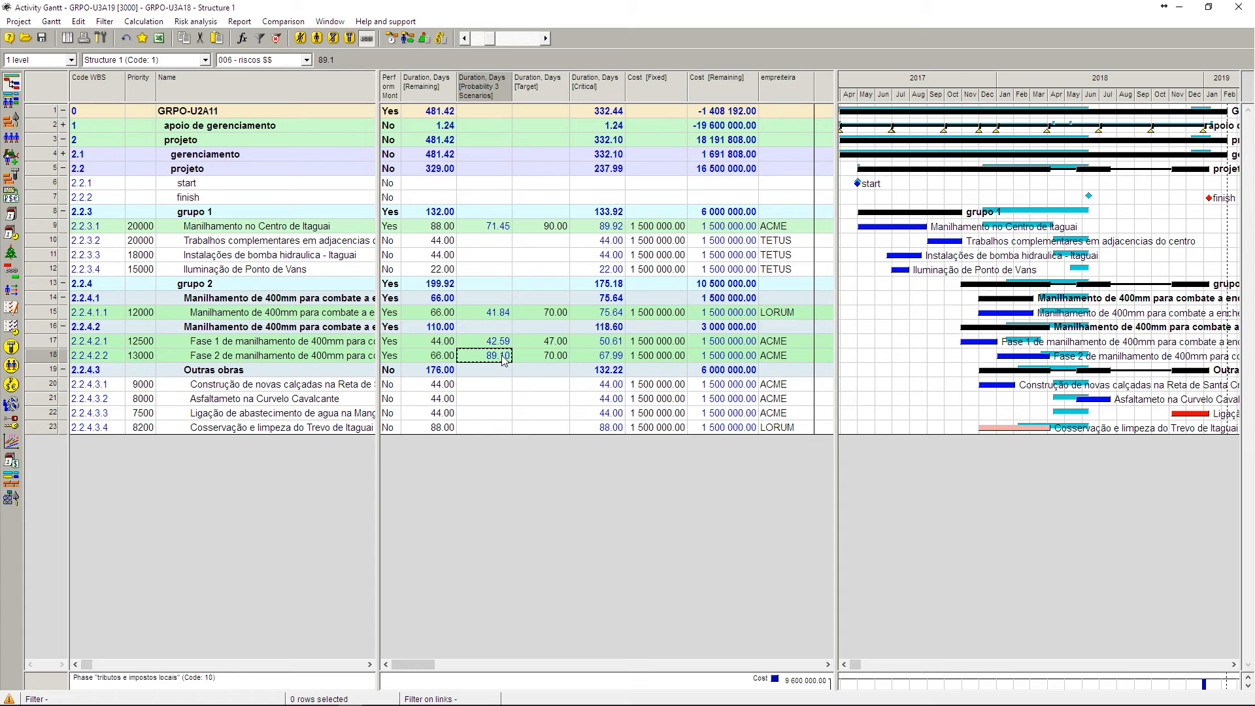
{"action": "left_click", "coordinate": [606, 229]}
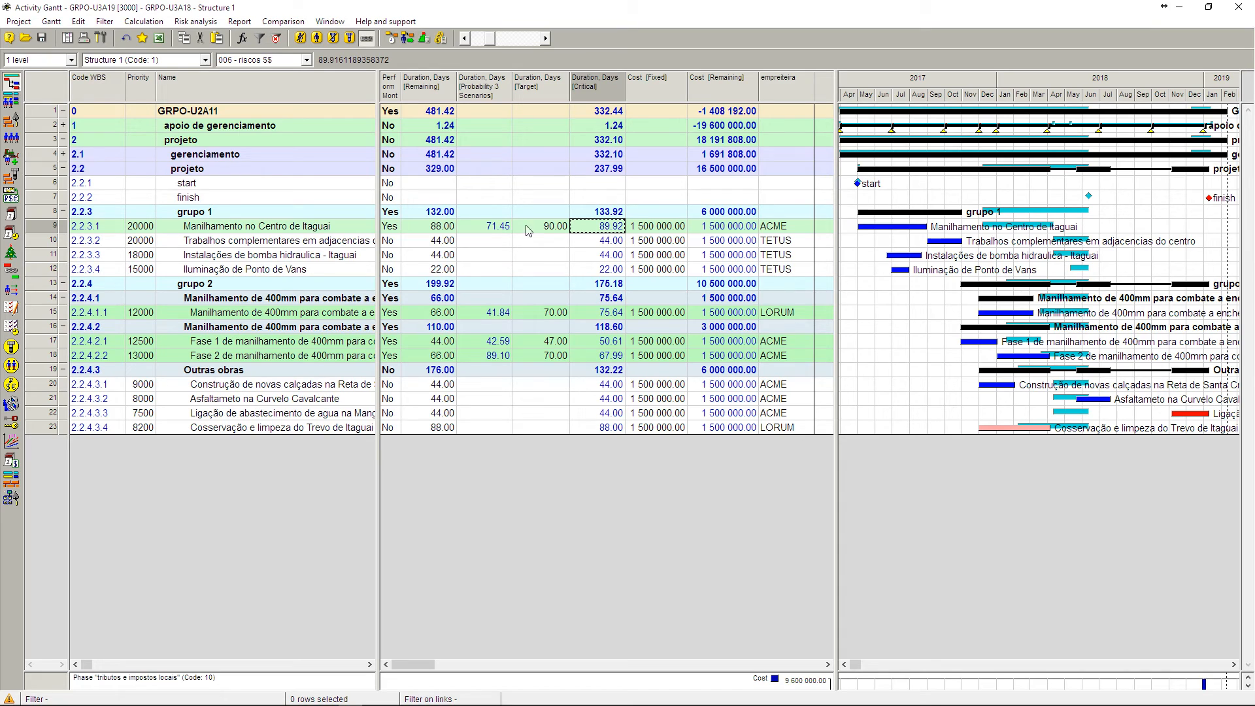
{"action": "left_click", "coordinate": [441, 229]}
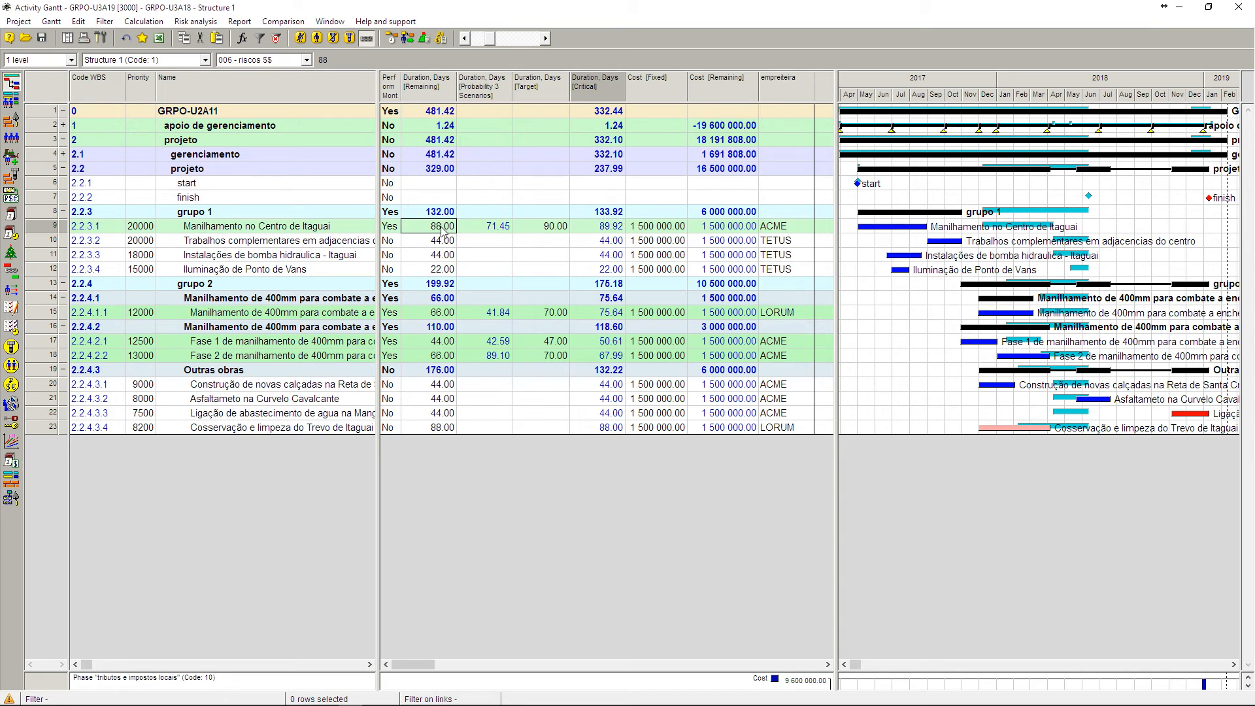
{"action": "left_click", "coordinate": [553, 232]}
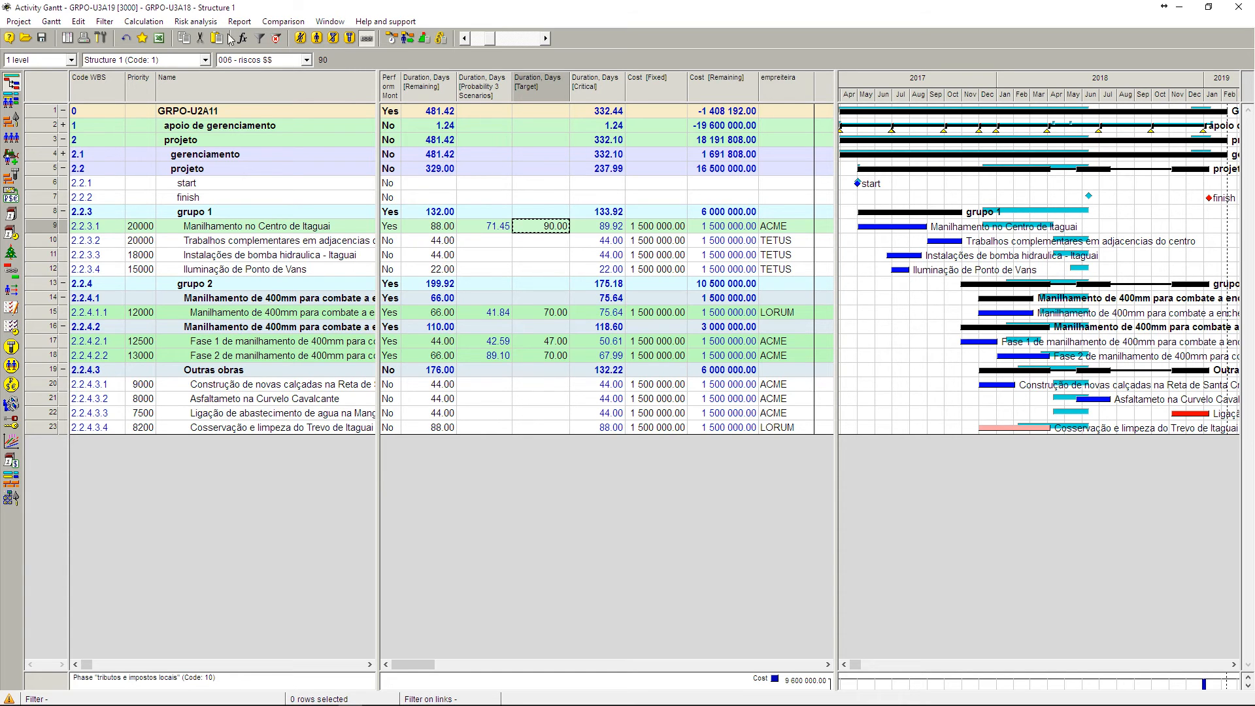
- Open version 300 of project GRPO-U3A19_opt and widen its data table to show the duration and cost columns
{"action": "left_click", "coordinate": [31, 40]}
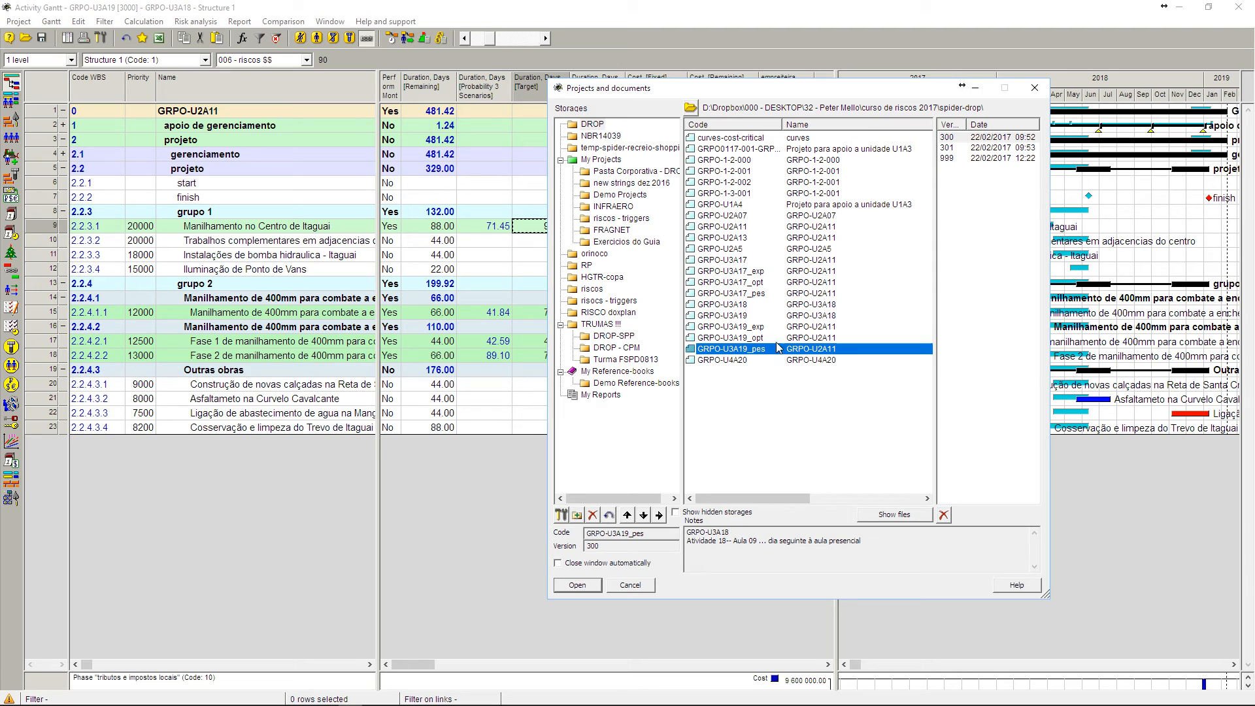
{"action": "left_click", "coordinate": [776, 338]}
{"action": "left_click", "coordinate": [584, 590]}
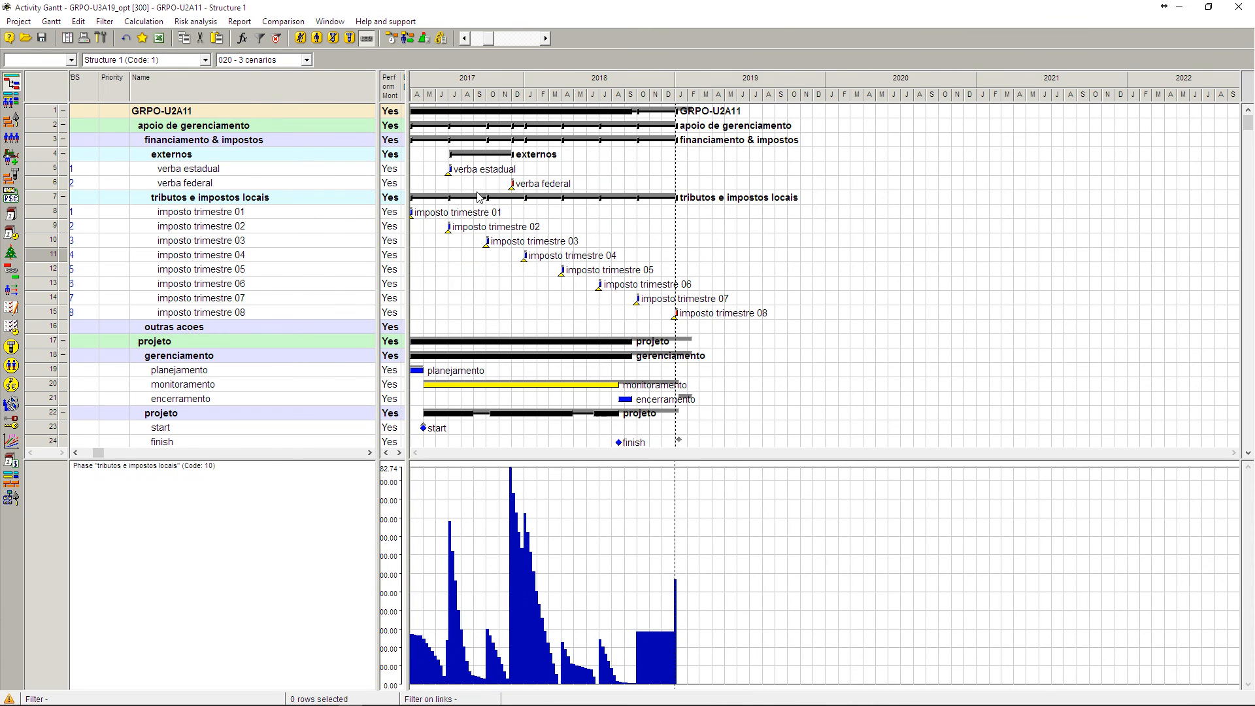
{"action": "left_click_drag", "start_coordinate": [406, 166], "coordinate": [901, 169]}
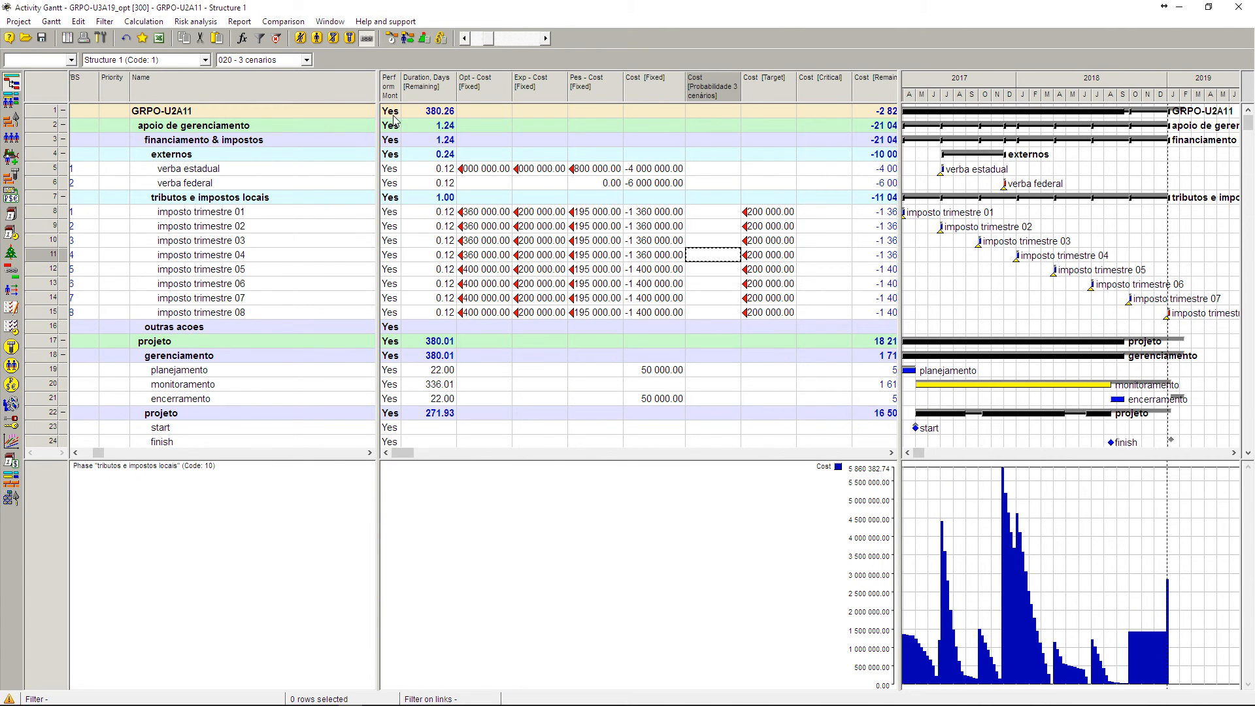
- Reapply layout 020 - 3 cenarios and remove the optimistic, expected, pessimistic, fixed, probability and target cost columns from the table
{"action": "left_click", "coordinate": [269, 59]}
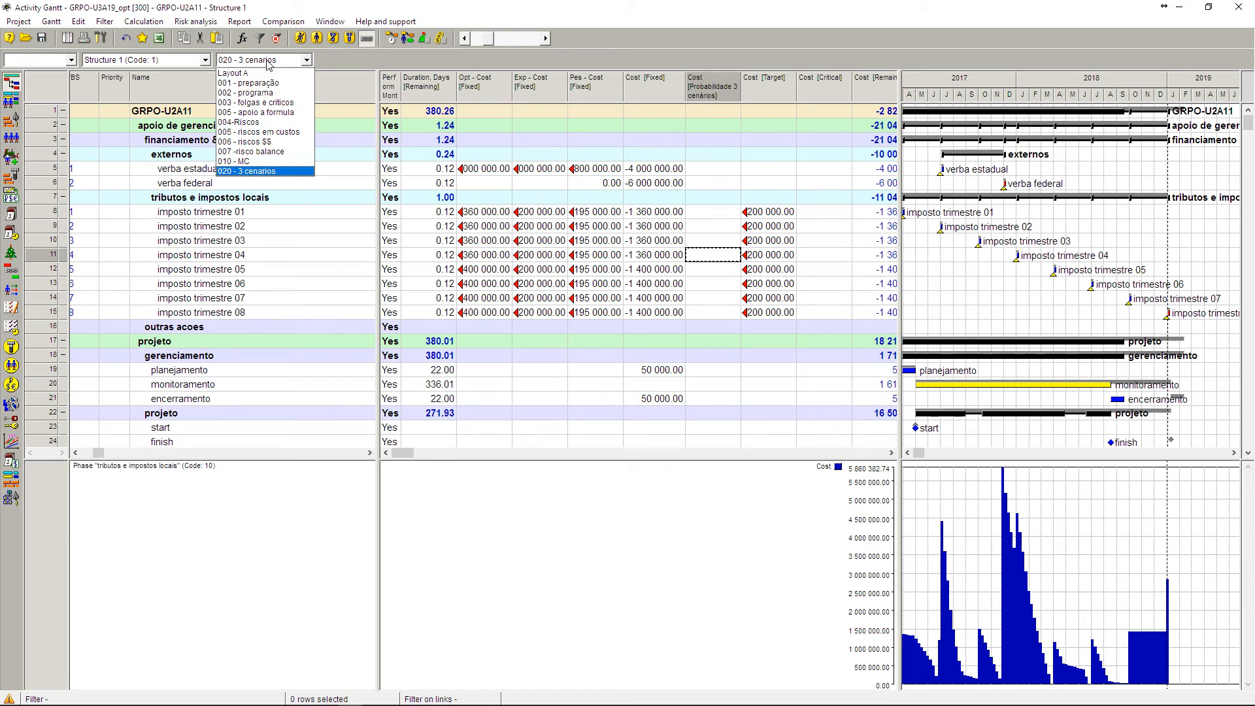
{"action": "left_click", "coordinate": [288, 172]}
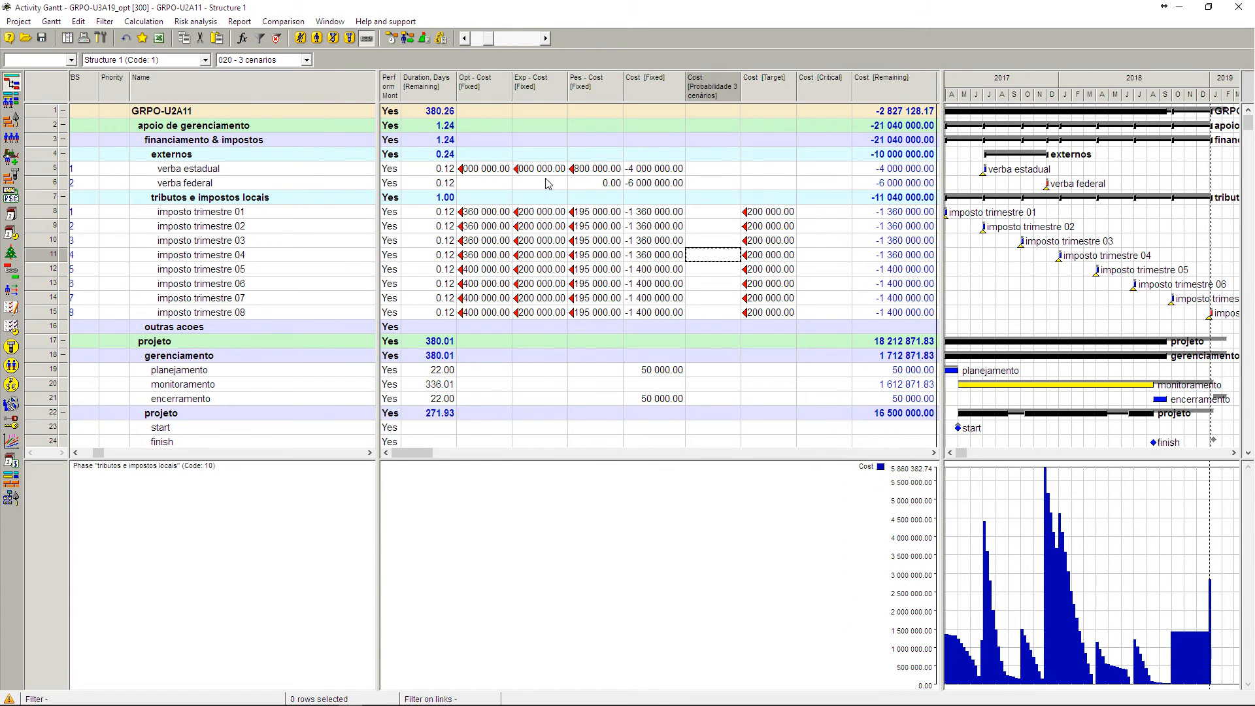
{"action": "left_click", "coordinate": [490, 89]}
{"action": "key", "text": "Delete"}
{"action": "key", "text": "Delete"}
{"action": "key", "text": "Delete"}
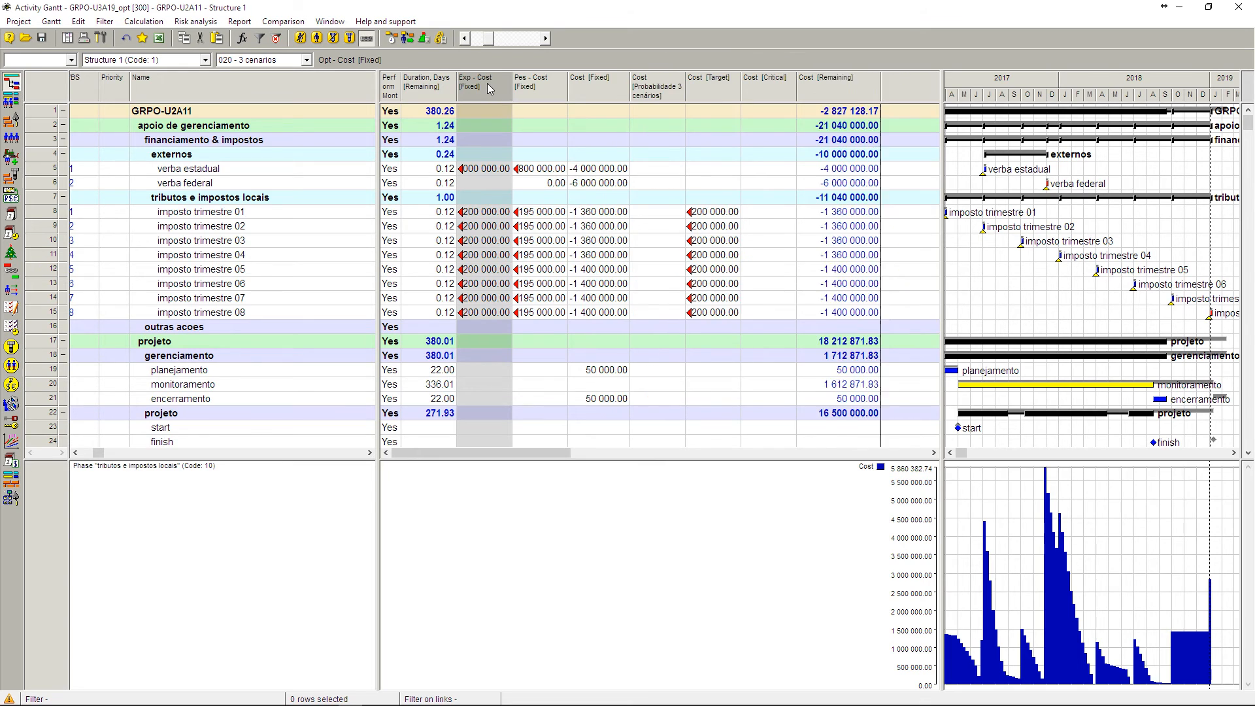
{"action": "key", "text": "Delete"}
{"action": "key", "text": "Delete"}
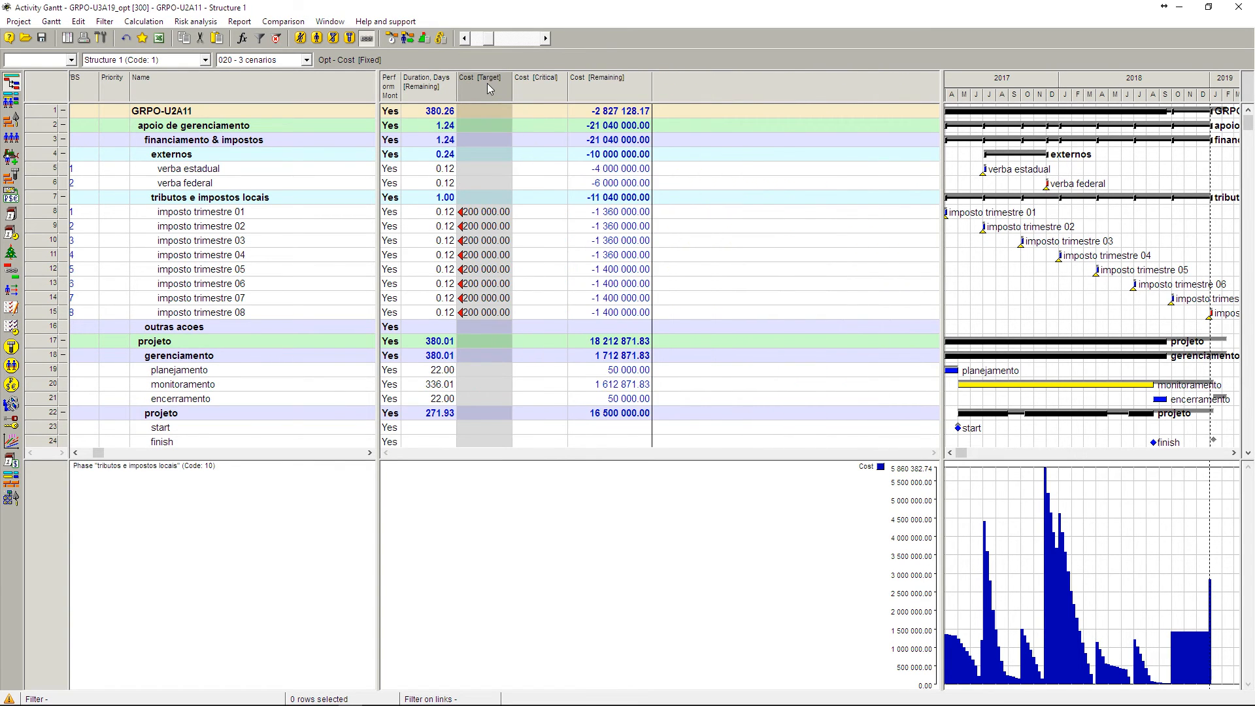
{"action": "key", "text": "Delete"}
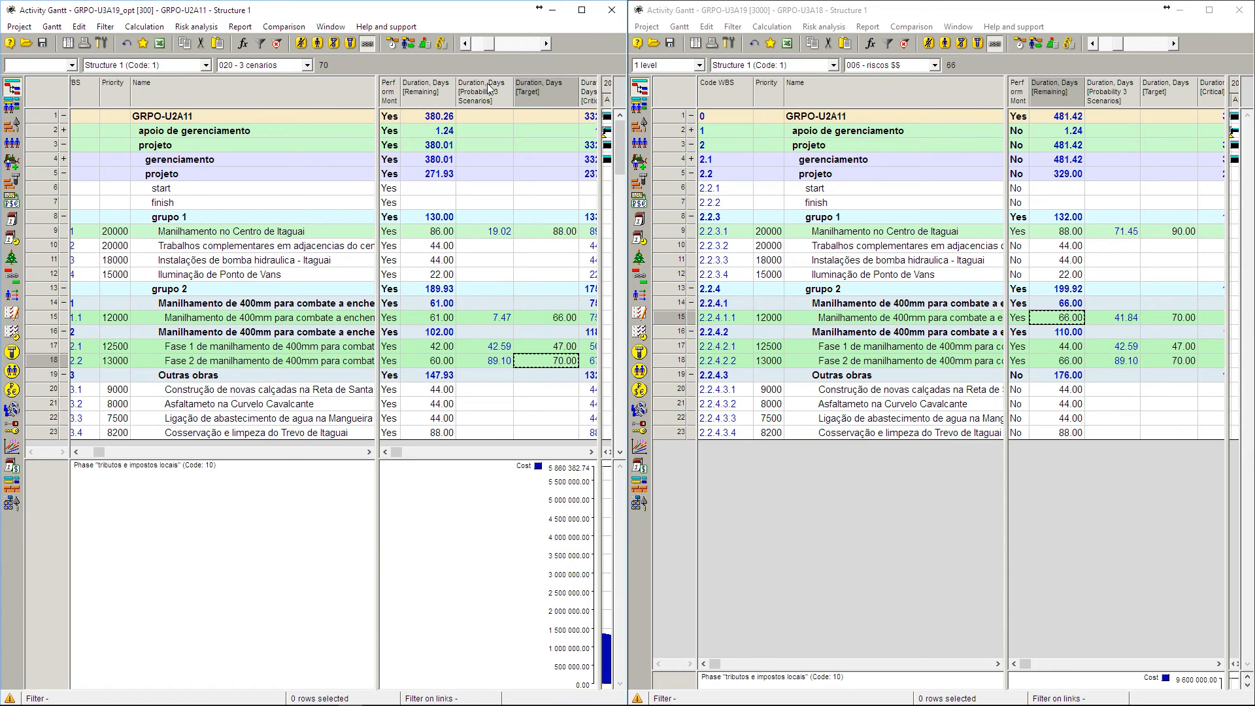
- Maximize the GRPO-U3A19 version 3000 Gantt, widen its table and examine the critical durations of the highlighted activities
{"action": "left_click", "coordinate": [1006, 13]}
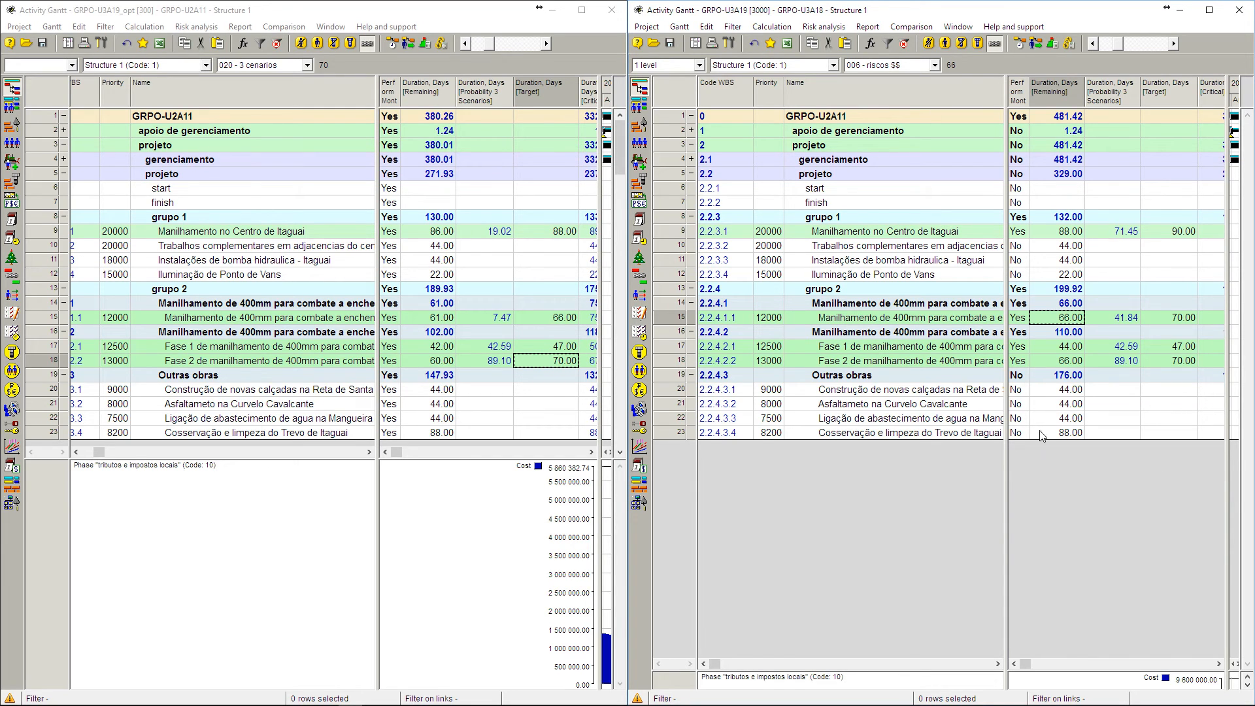
{"action": "left_click", "coordinate": [1216, 10]}
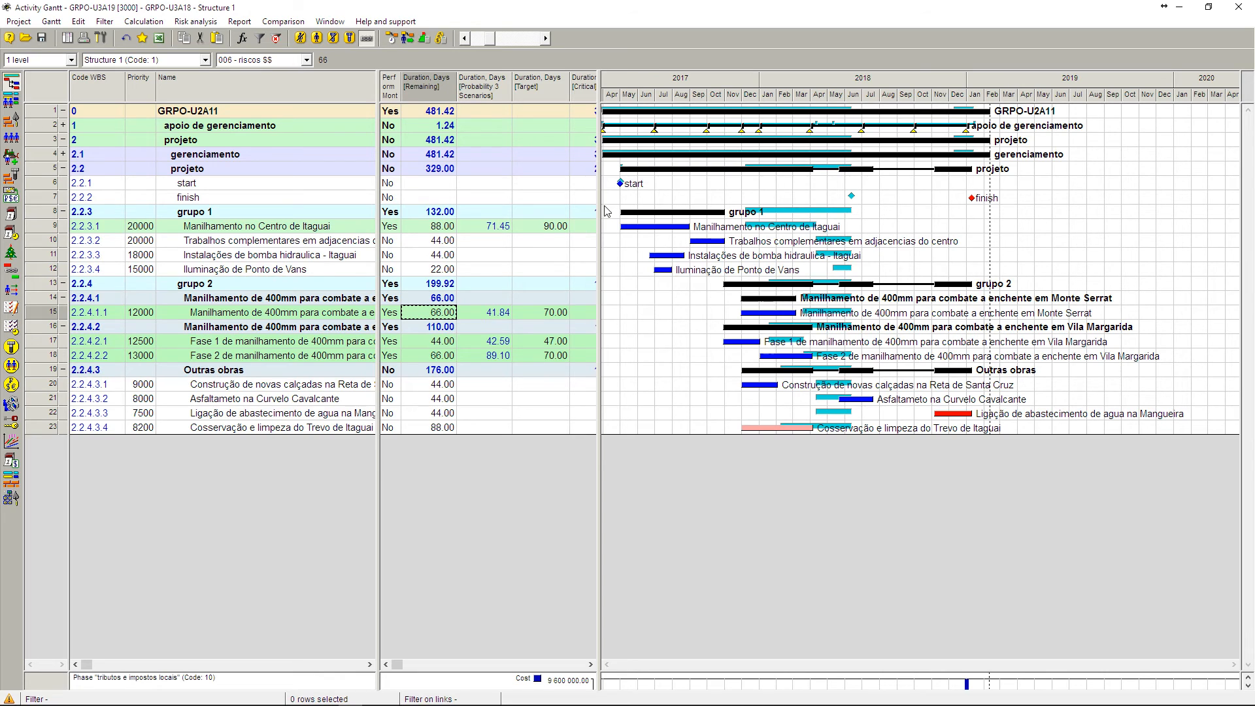
{"action": "left_click_drag", "start_coordinate": [600, 215], "coordinate": [633, 328]}
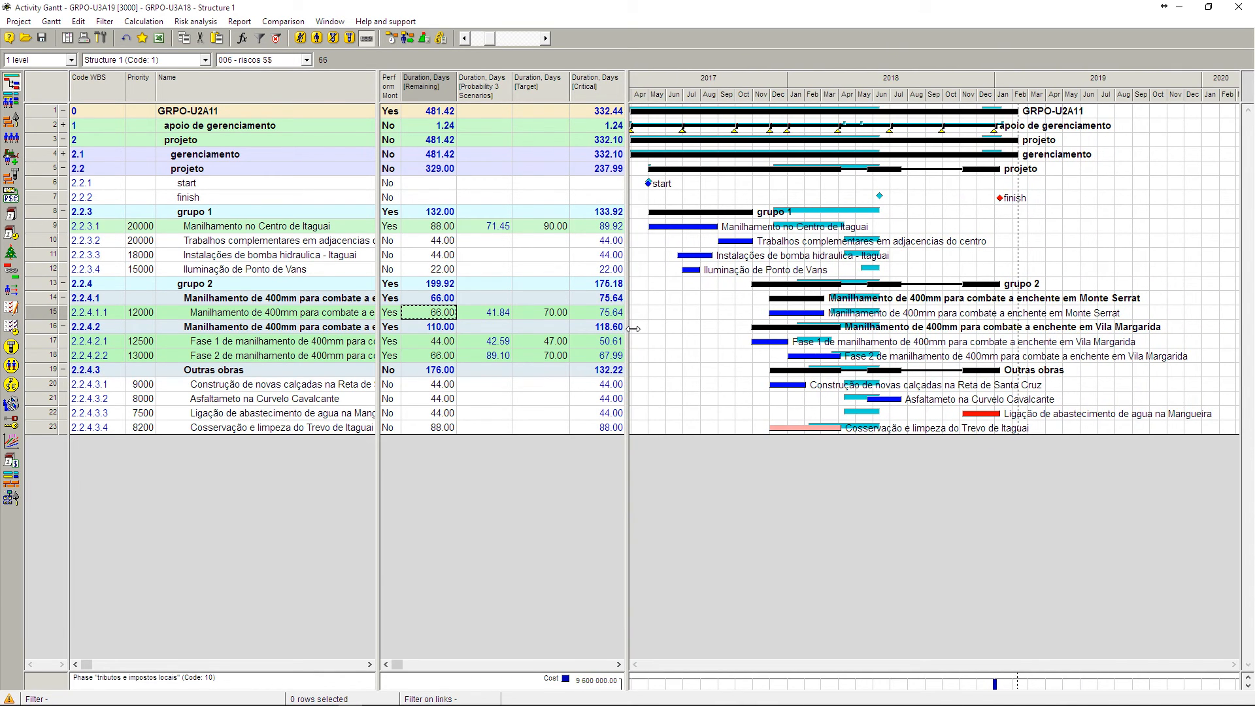
{"action": "left_click", "coordinate": [609, 229]}
{"action": "left_click", "coordinate": [600, 343]}
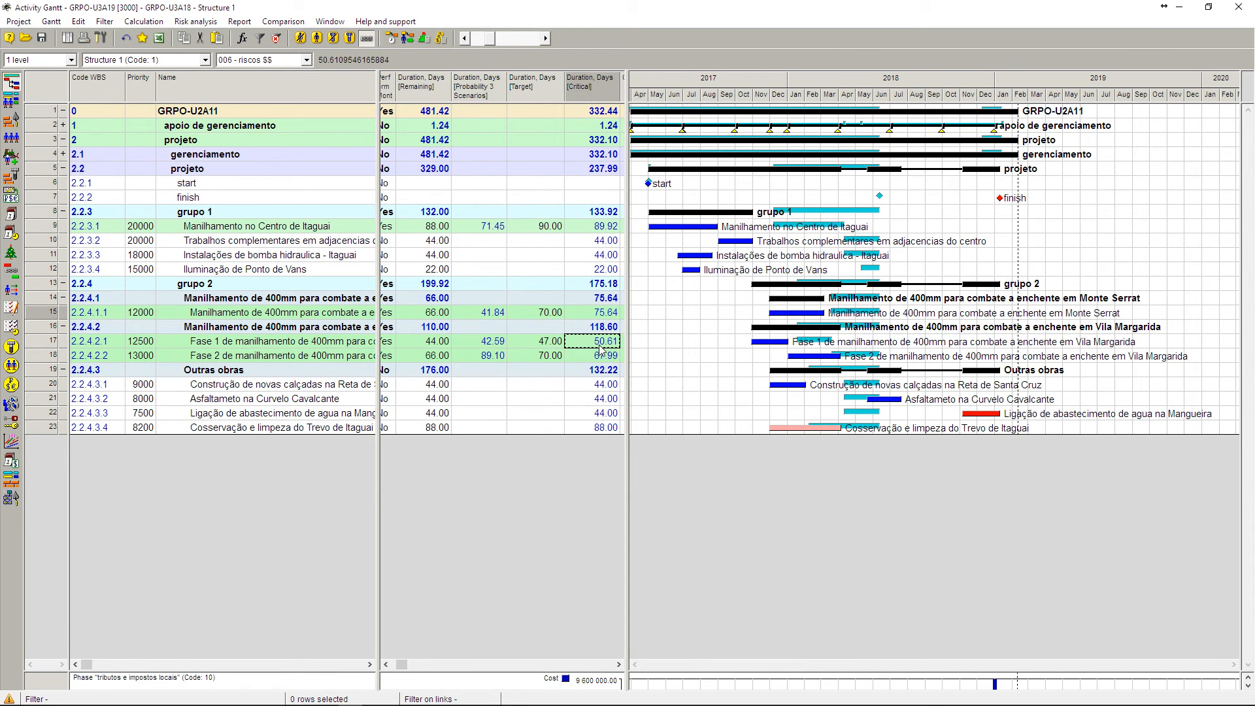
{"action": "left_click", "coordinate": [601, 357]}
- Check the target durations of the highlighted activities in version 3000 and return its window to the side-by-side arrangement
{"action": "left_click", "coordinate": [548, 227]}
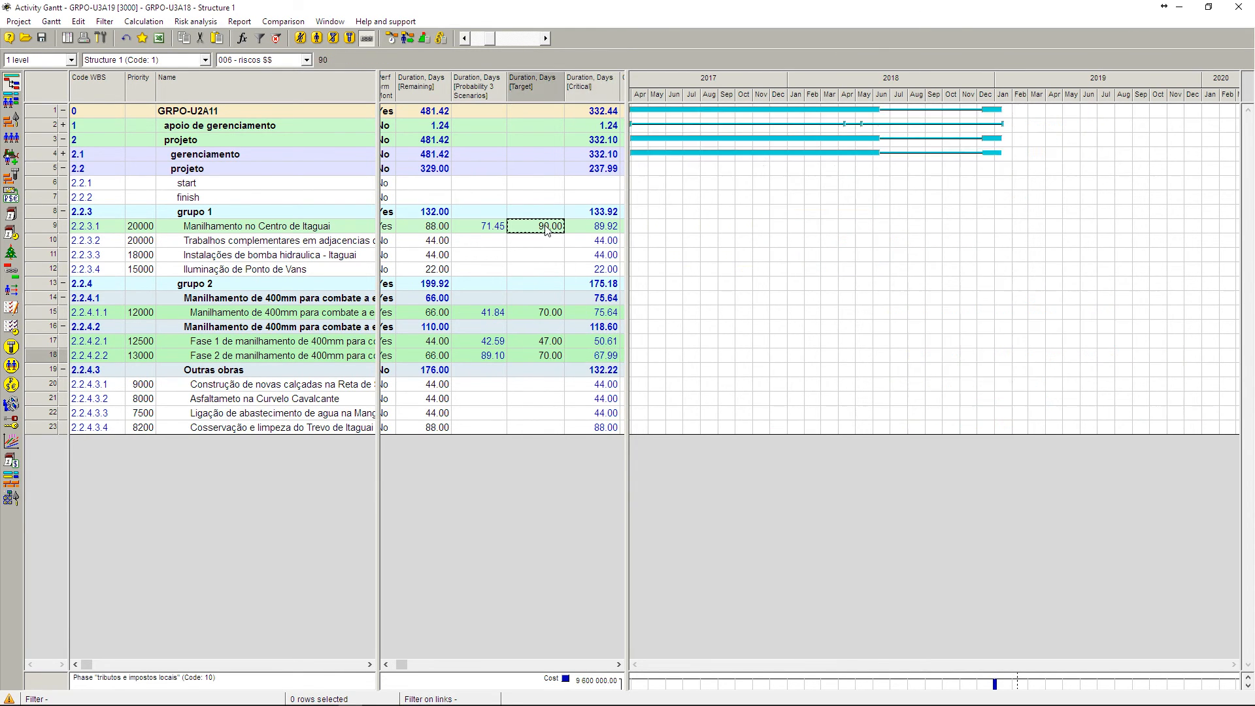
{"action": "left_click", "coordinate": [546, 312]}
{"action": "left_click", "coordinate": [548, 342]}
{"action": "left_click", "coordinate": [549, 370]}
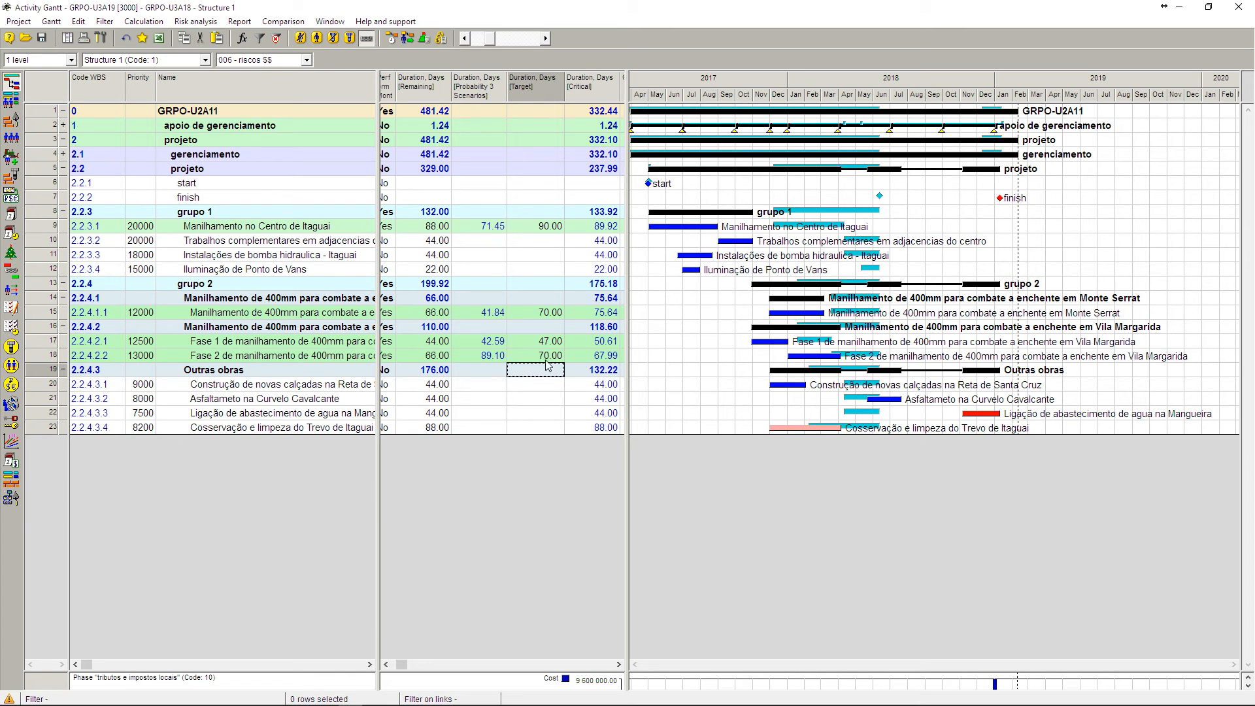
{"action": "left_click_drag", "start_coordinate": [654, 11], "coordinate": [1254, 98]}
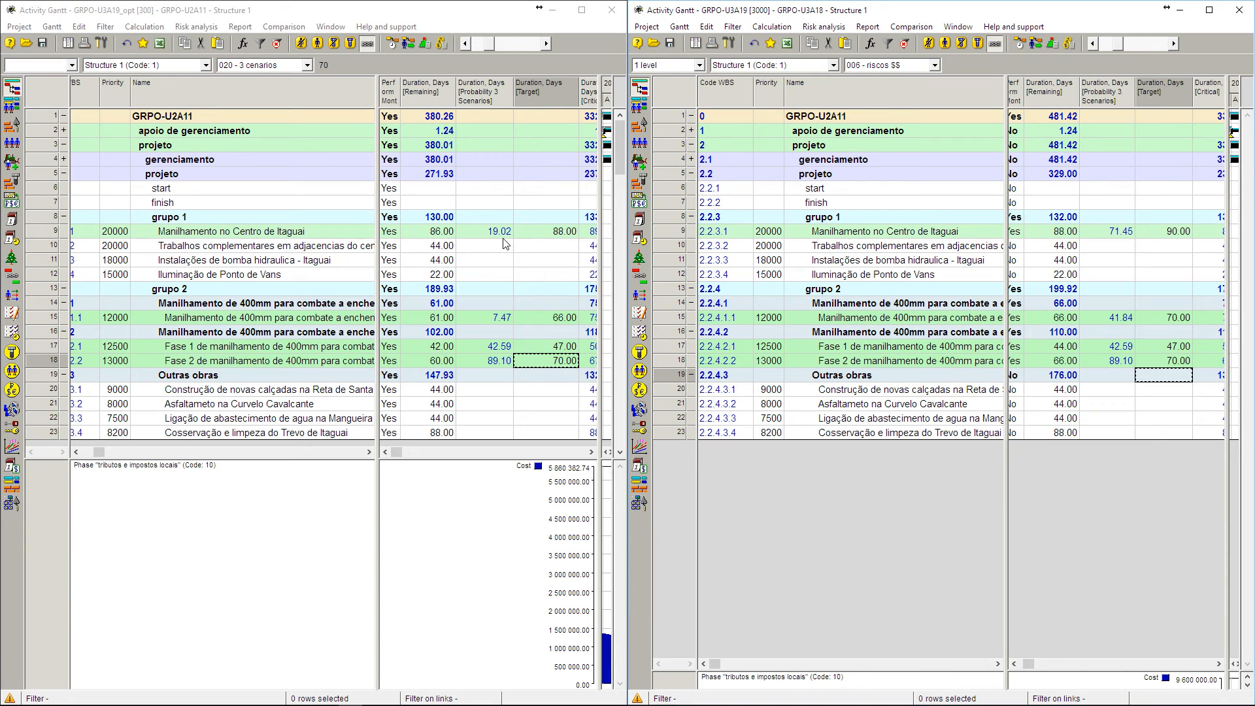
- Compare the target durations and three-scenario duration probabilities of the four highlighted activities in GRPO-U3A19_opt version 300 with those in version 3000
{"action": "left_click", "coordinate": [555, 237]}
{"action": "left_click", "coordinate": [561, 319]}
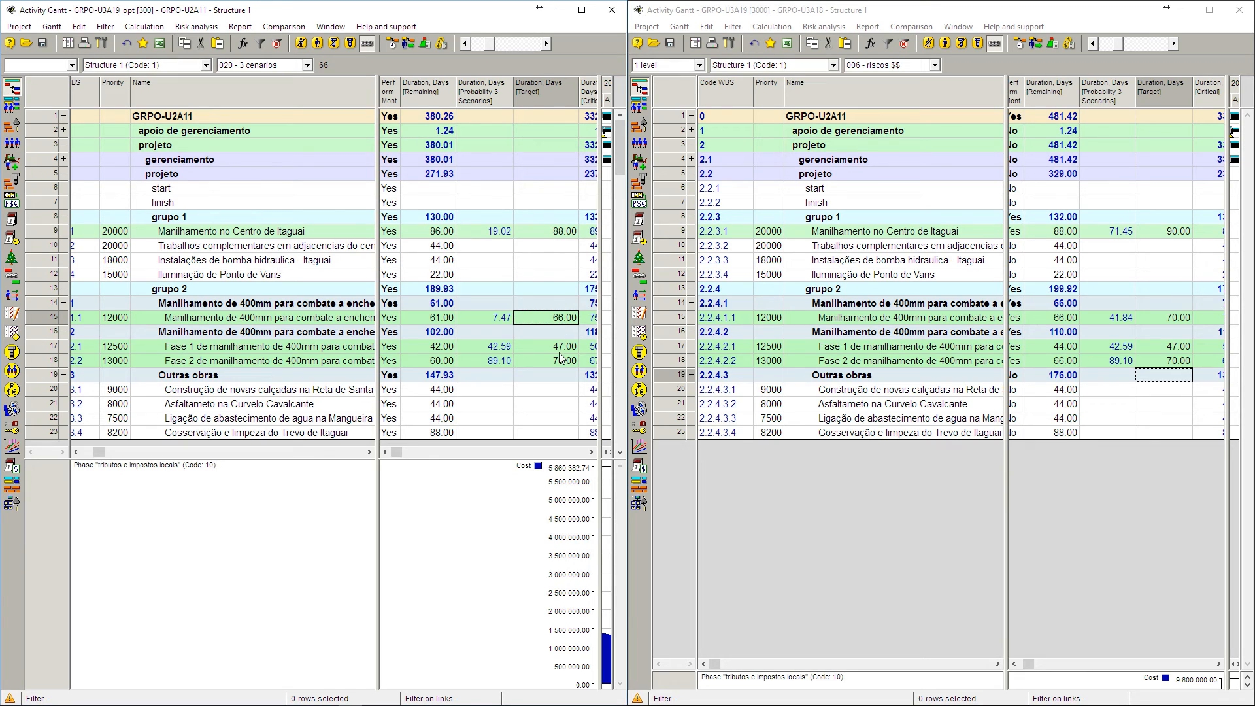
{"action": "left_click", "coordinate": [560, 347]}
{"action": "left_click", "coordinate": [561, 361]}
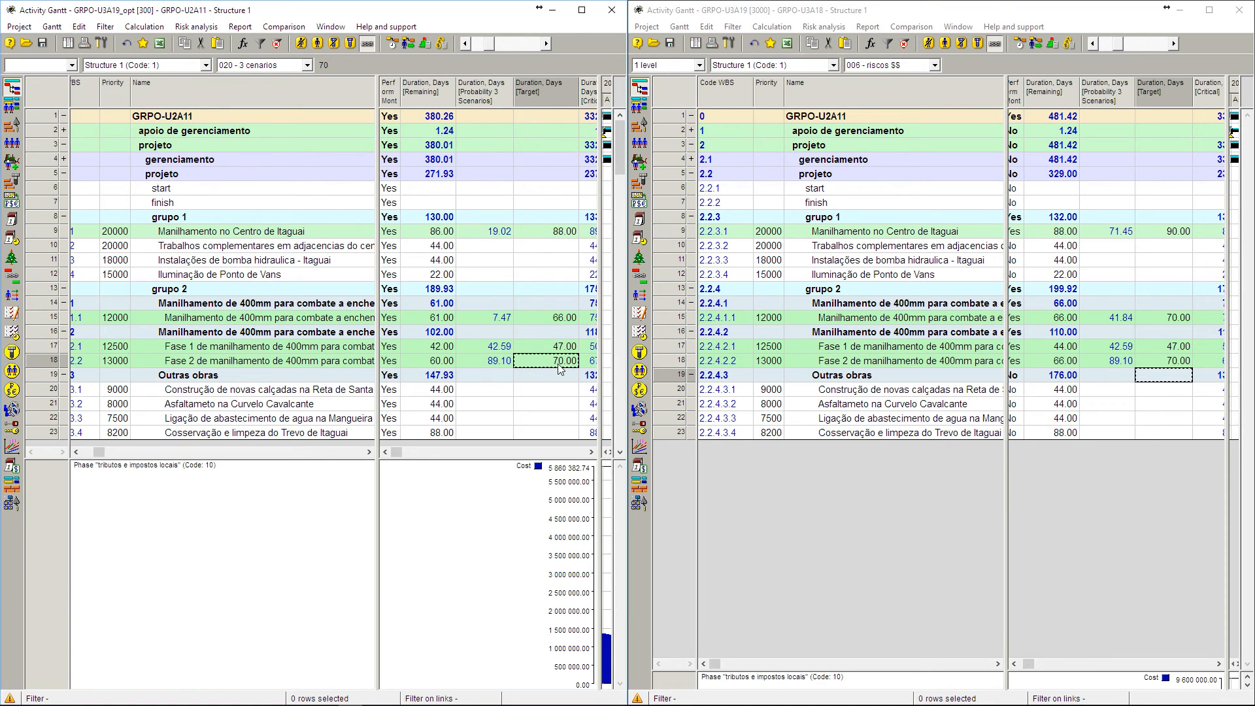
{"action": "left_click", "coordinate": [490, 233]}
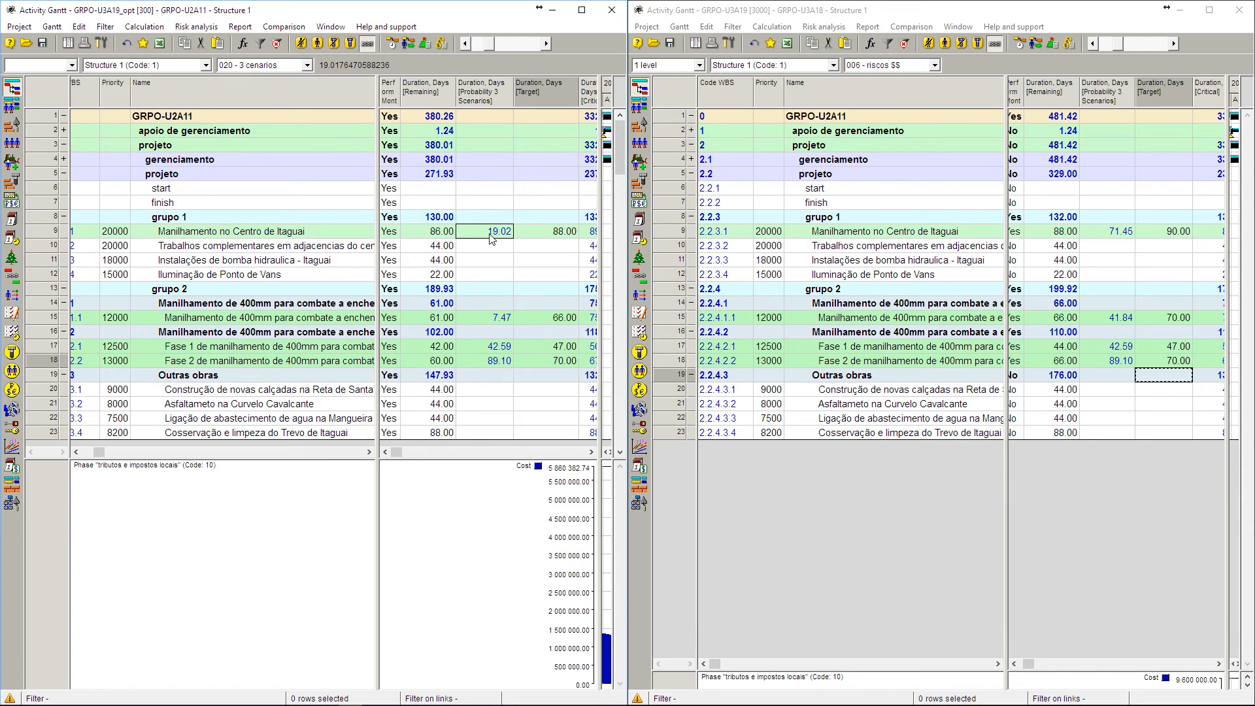
{"action": "left_click", "coordinate": [492, 319]}
{"action": "left_click", "coordinate": [498, 346]}
{"action": "left_click", "coordinate": [497, 361]}
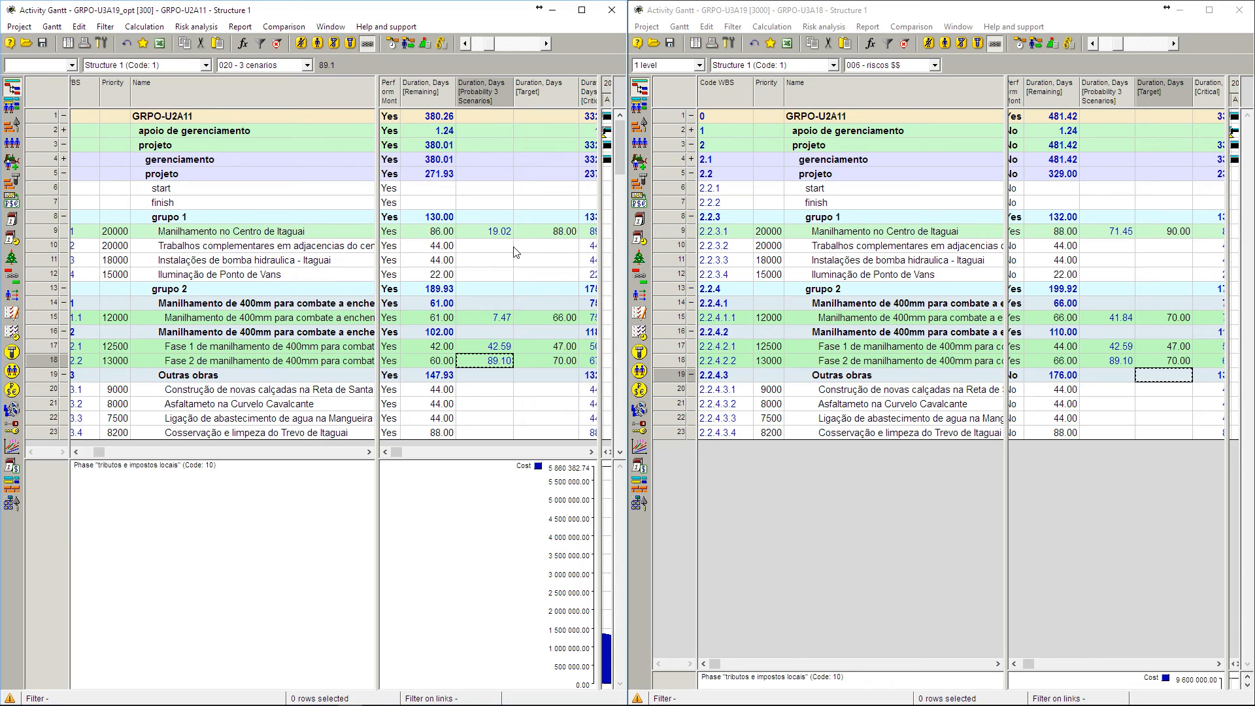
- Close the GRPO-U3A19_opt version 300 Gantt and maximize the GRPO-U3A19 version 3000 Gantt
{"action": "left_click", "coordinate": [581, 10]}
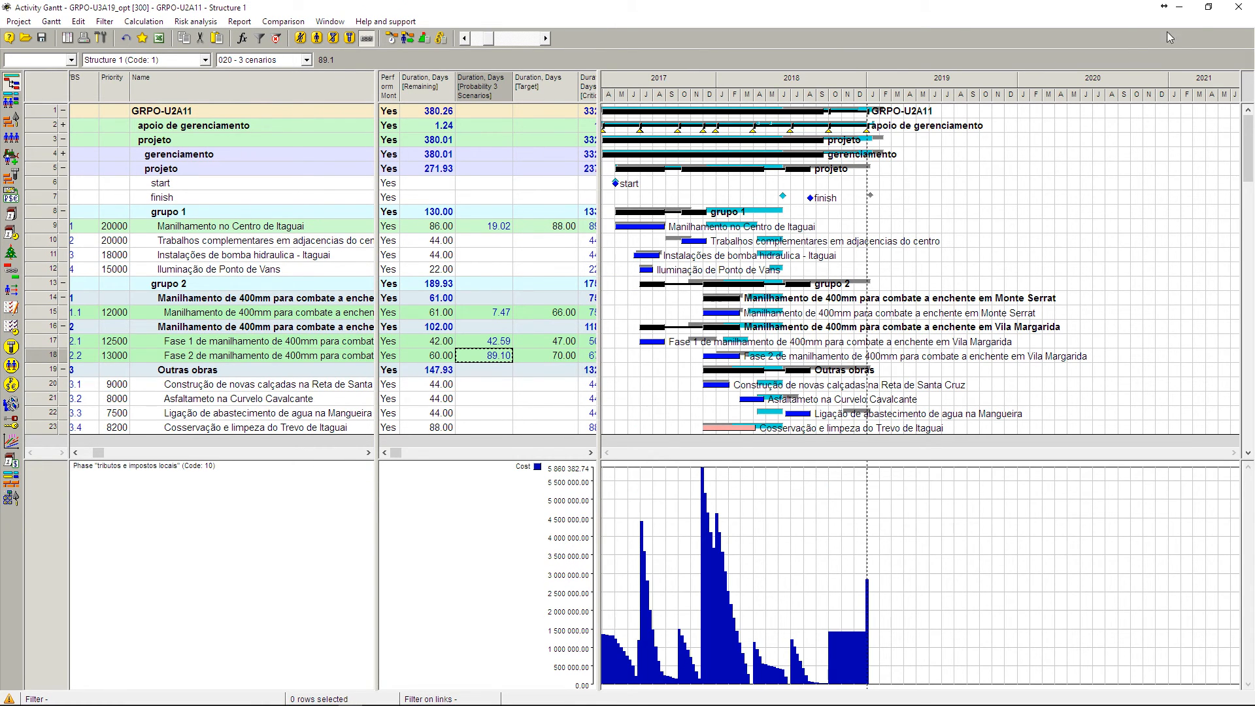
{"action": "left_click", "coordinate": [1239, 7]}
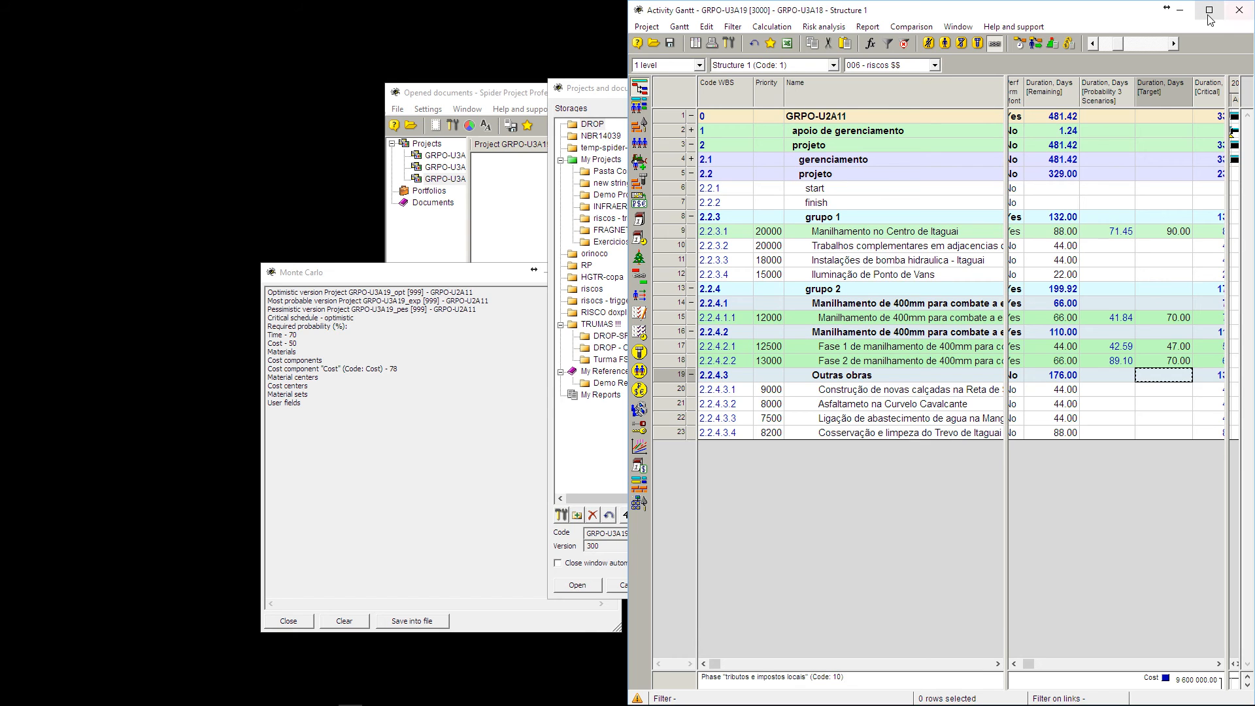
{"action": "left_click", "coordinate": [1209, 11]}
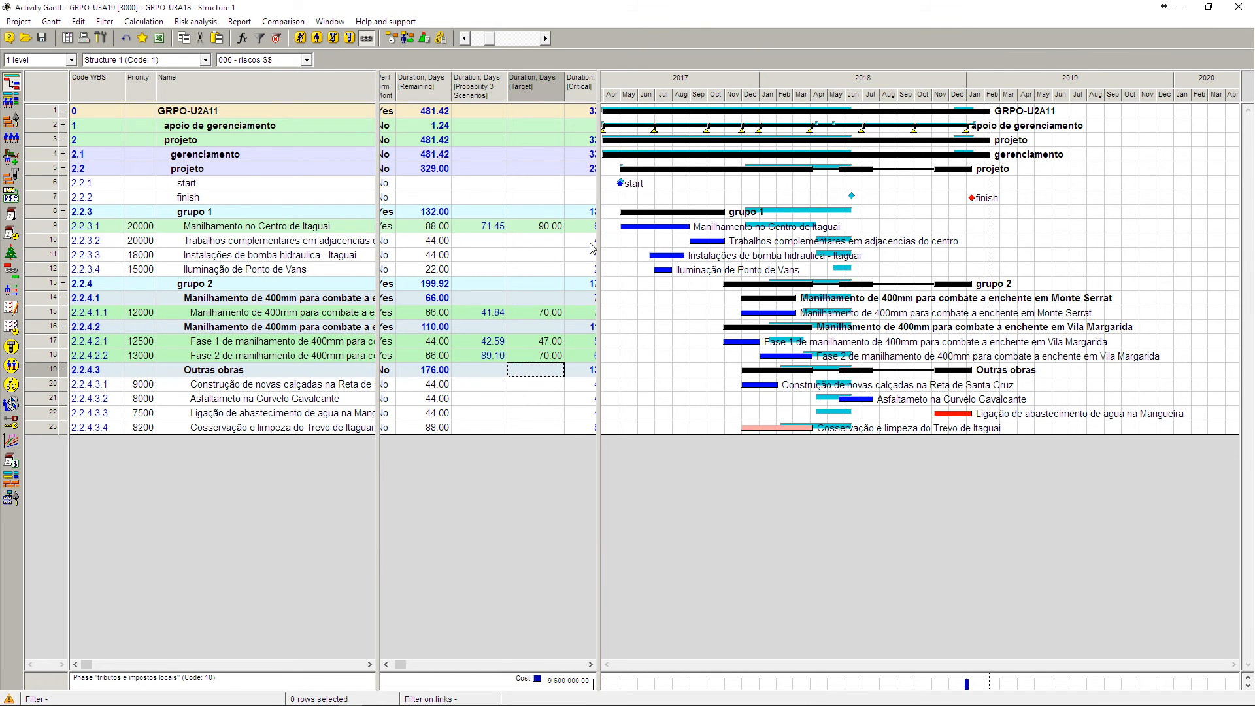
- Widen the data table to include the fixed and remaining cost columns and fit the timeline to the whole project
{"action": "left_click_drag", "start_coordinate": [598, 246], "coordinate": [767, 254]}
{"action": "right_click", "coordinate": [999, 79]}
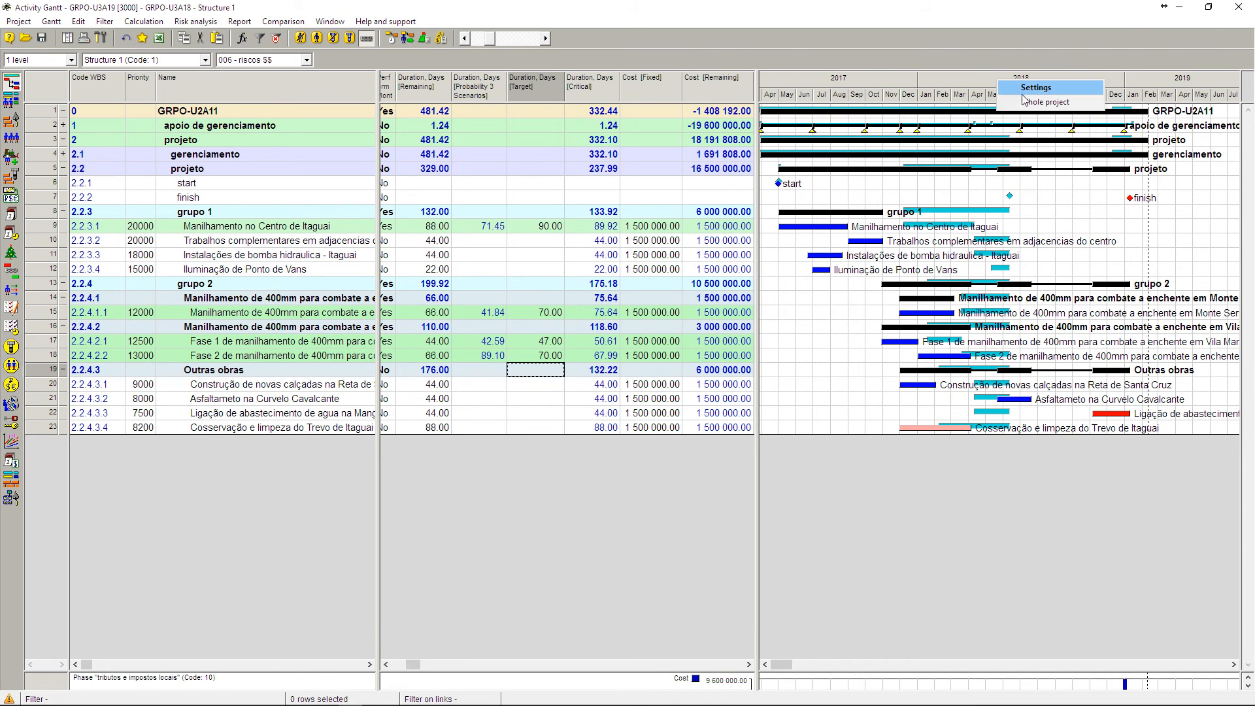
{"action": "left_click", "coordinate": [1040, 102]}
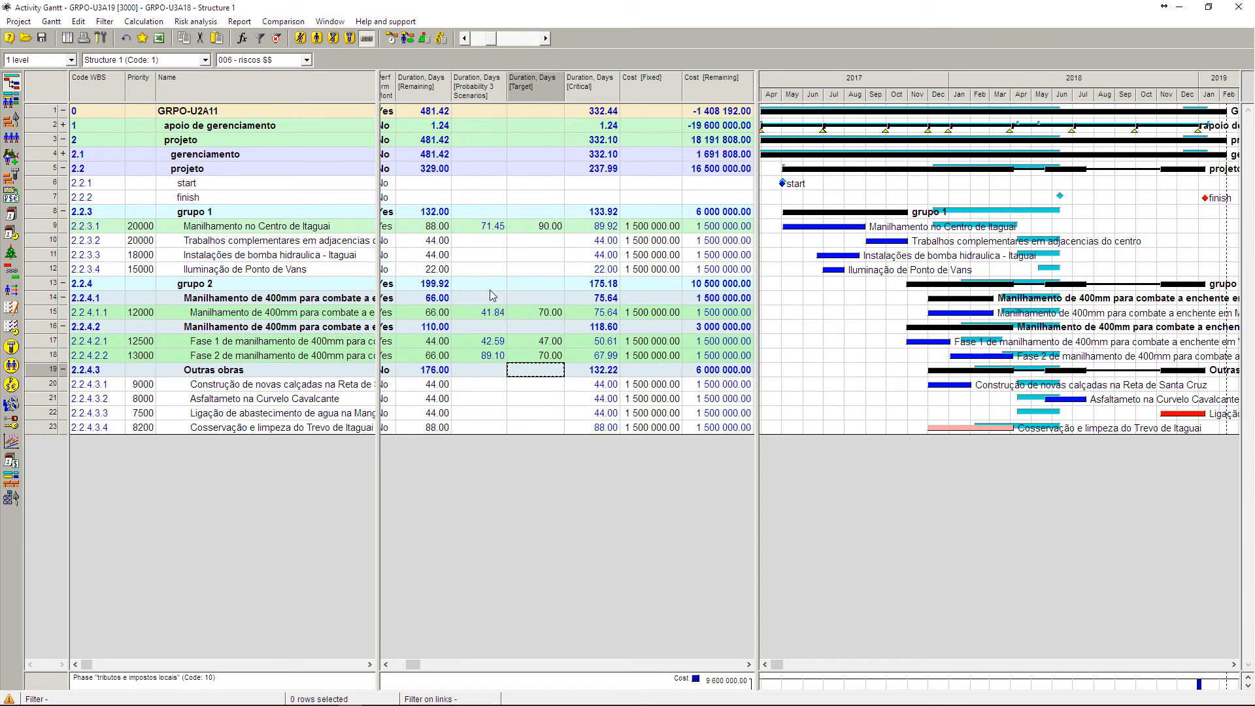
- Examine the target duration column and the three-scenario duration probability of Manilhamento no Centro de Itaguai
{"action": "left_click", "coordinate": [533, 95]}
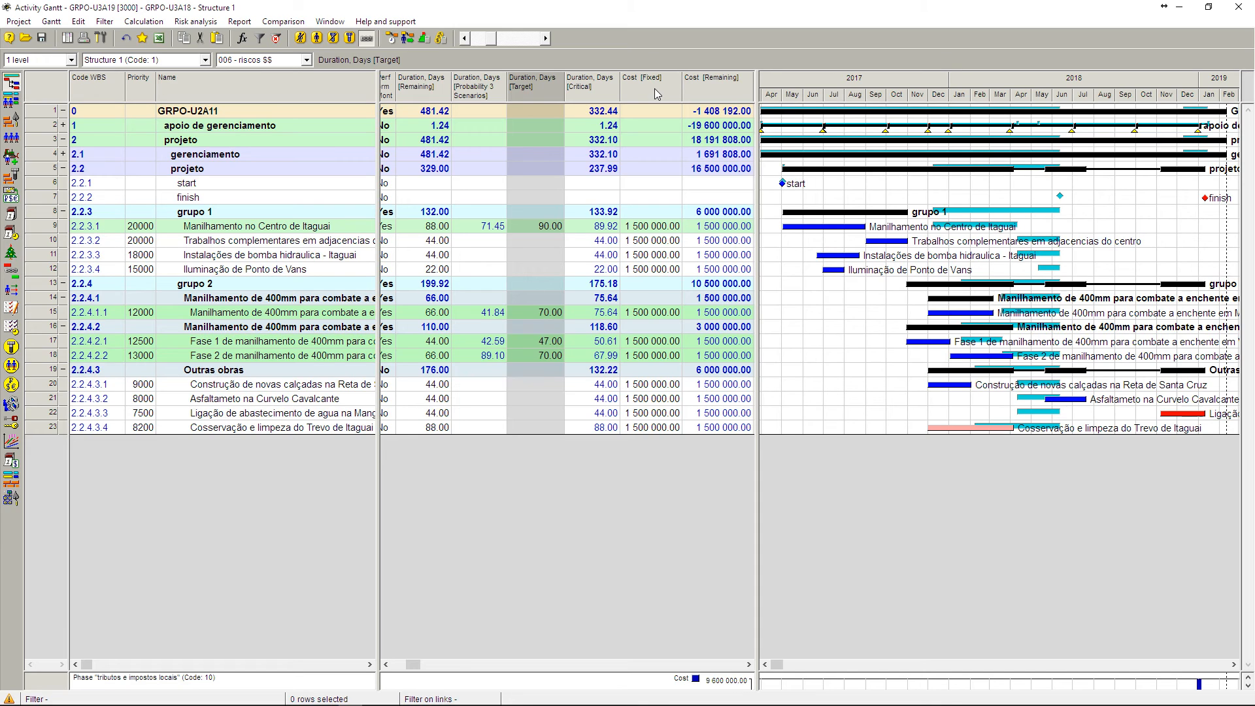
{"action": "left_click", "coordinate": [491, 226]}
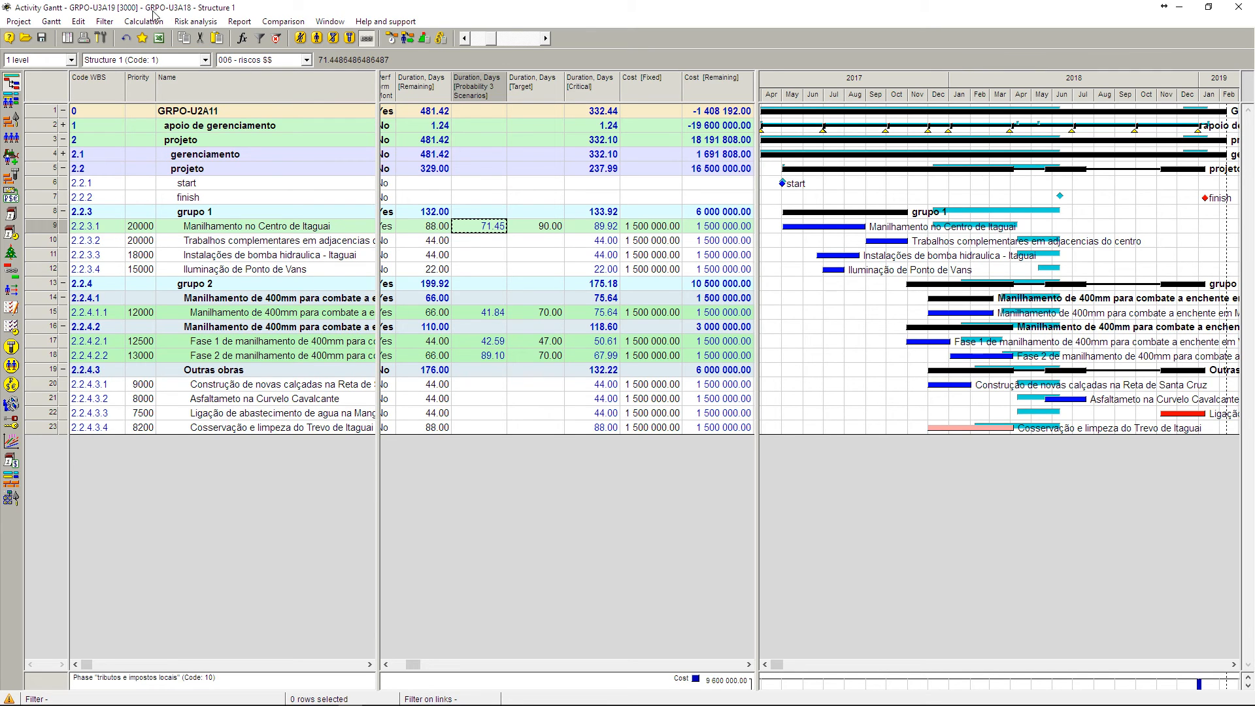
{"action": "left_click", "coordinate": [52, 21]}
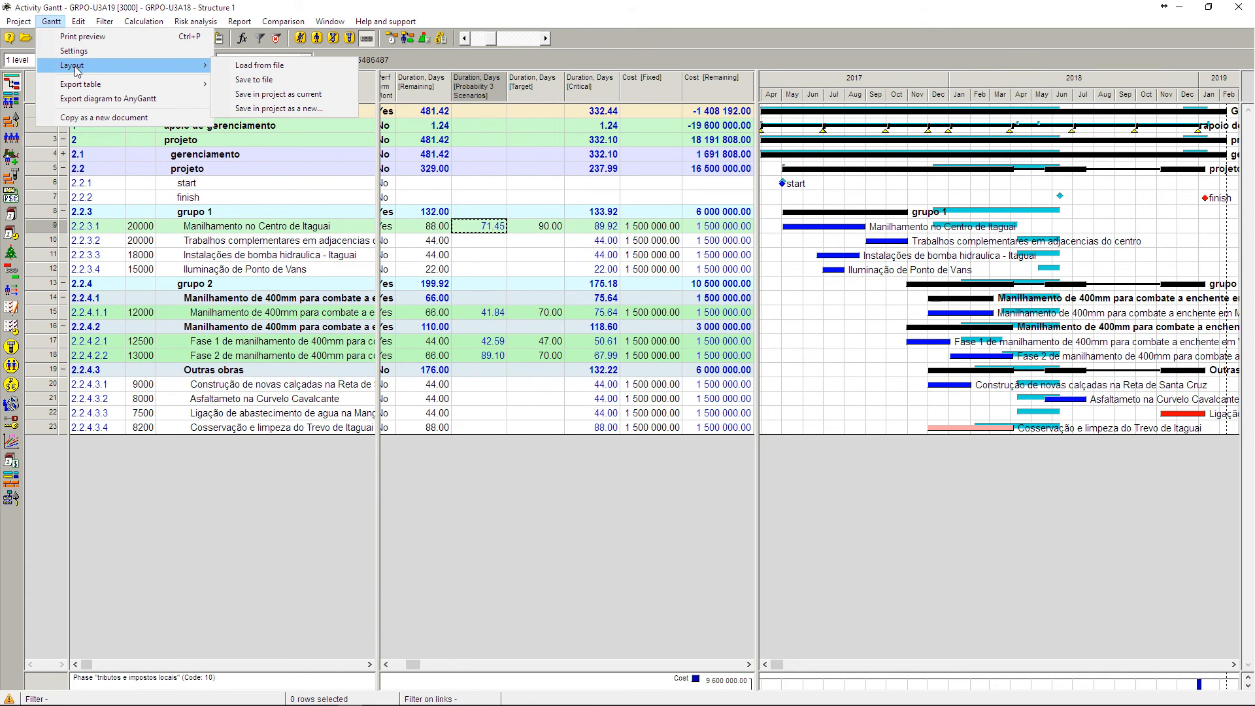
{"action": "left_click", "coordinate": [564, 121]}
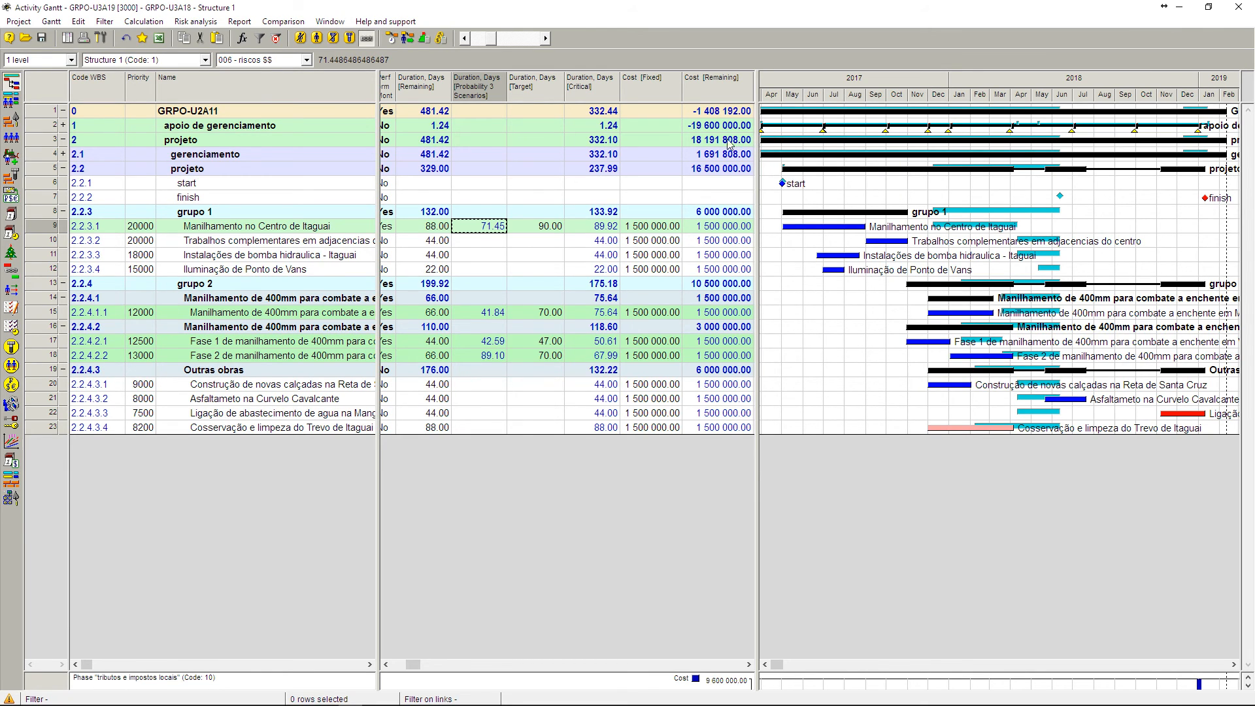
- View the 010 - MC layout and switch the Gantt to the 020 - 3 cenarios layout
{"action": "left_click", "coordinate": [293, 62]}
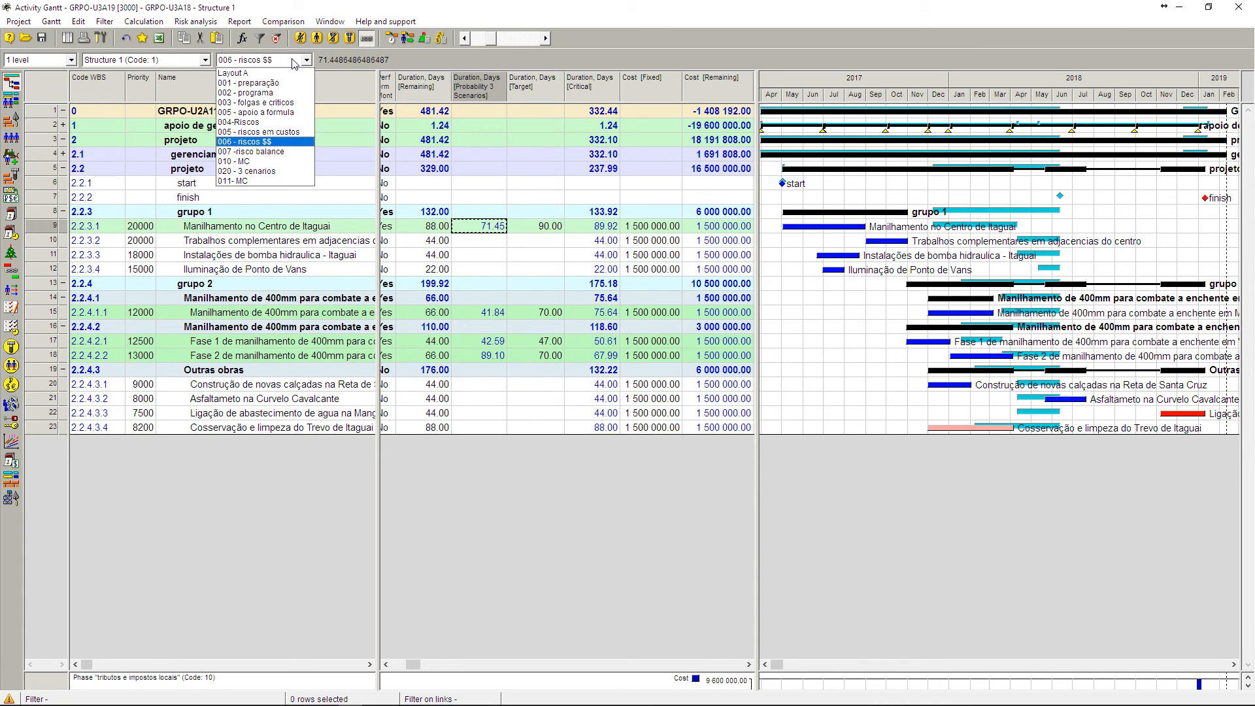
{"action": "left_click", "coordinate": [299, 162]}
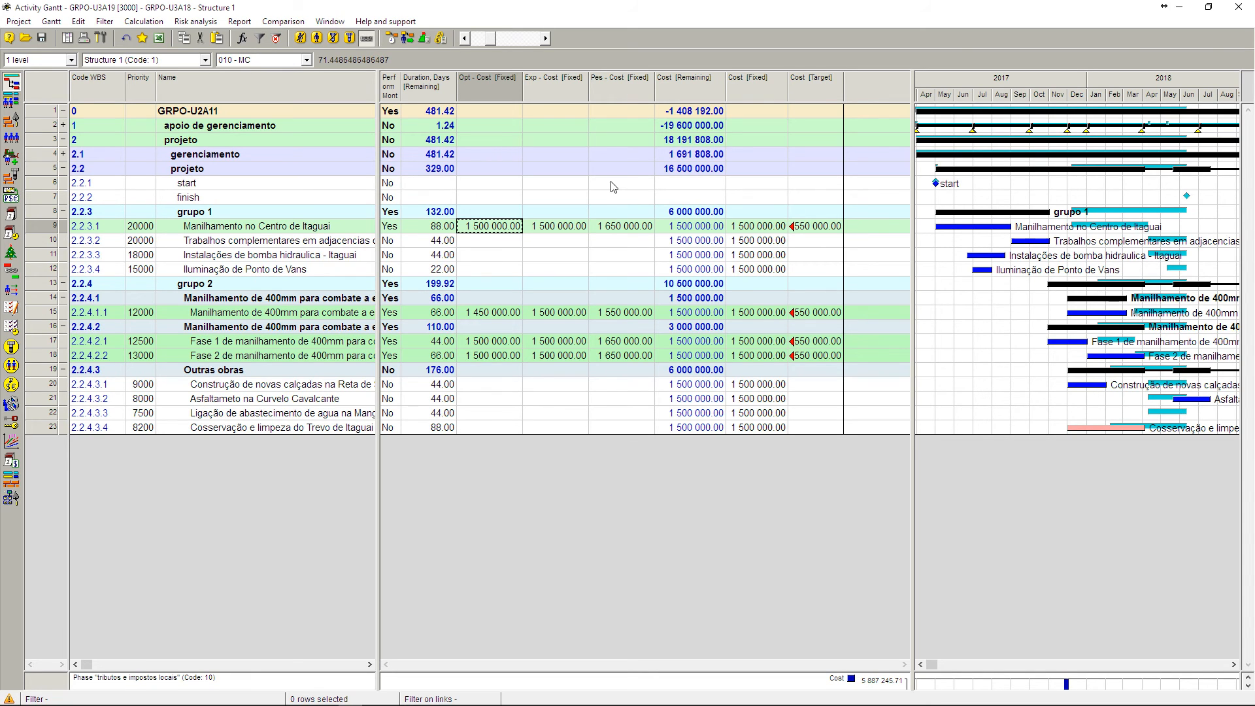
{"action": "left_click", "coordinate": [287, 60]}
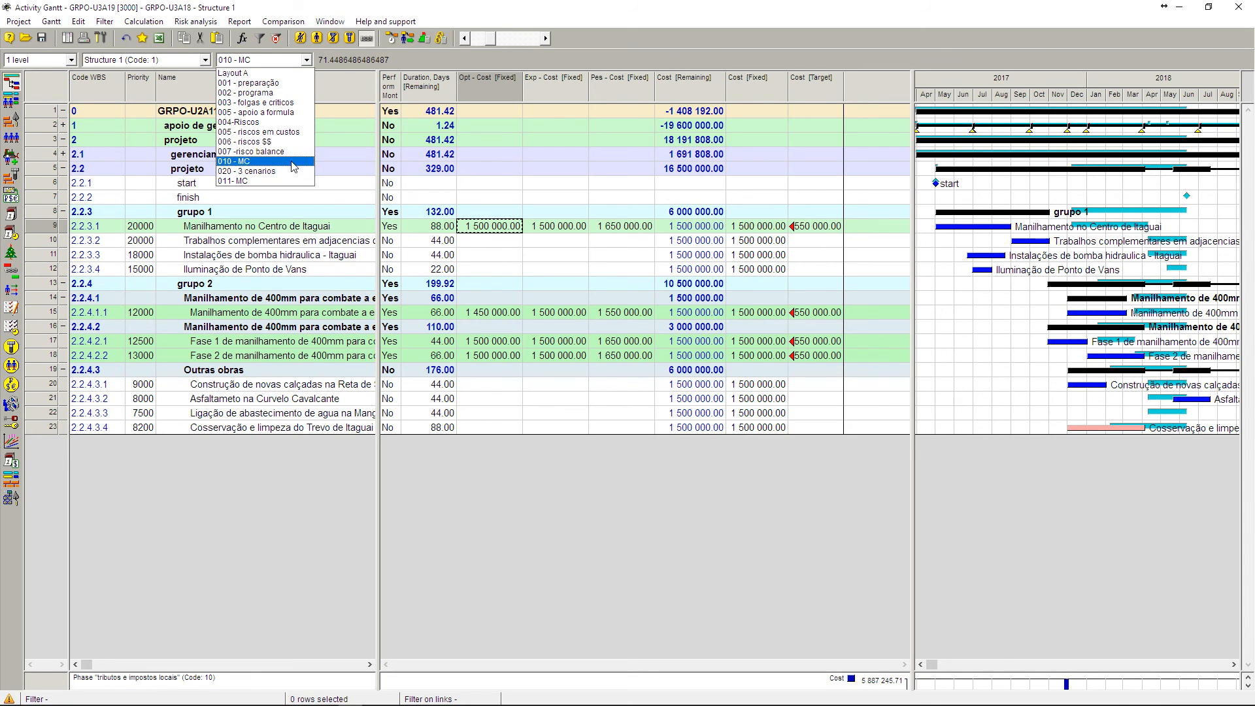
{"action": "left_click", "coordinate": [255, 171]}
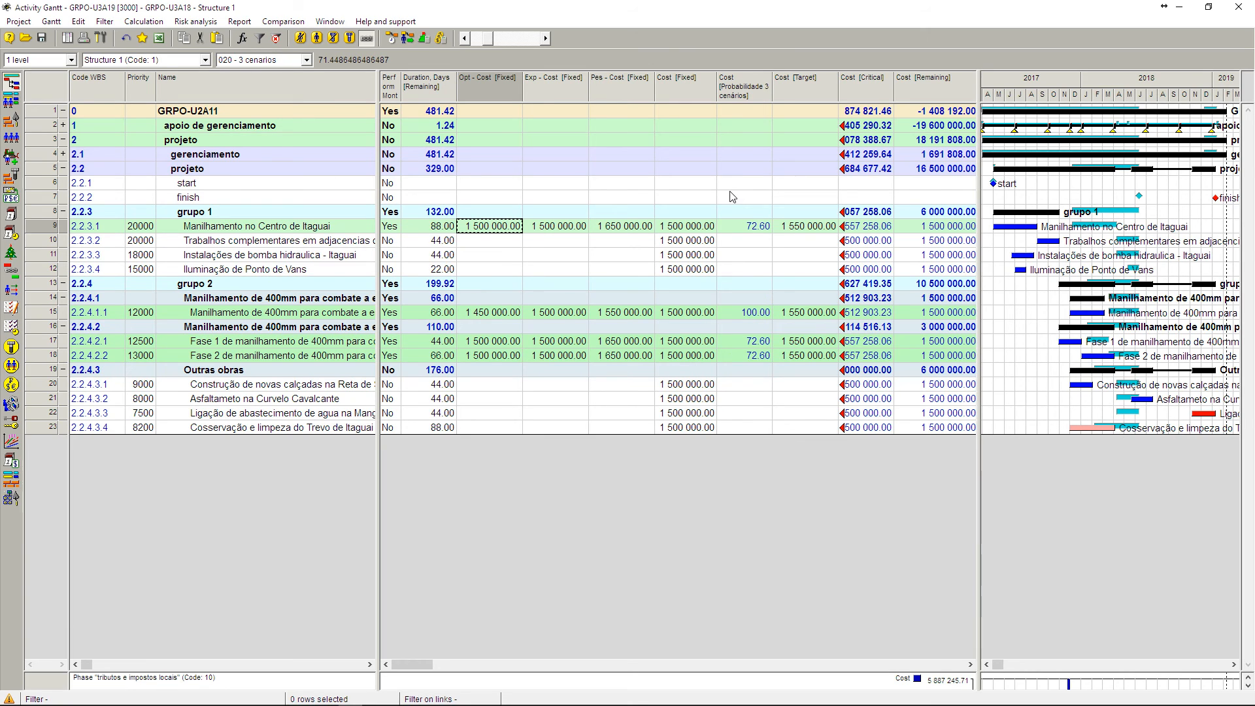
- Remove the optimistic, expected and pessimistic cost columns and widen the critical cost column to check Manilhamento no Centro de Itaguai
{"action": "left_click", "coordinate": [516, 98]}
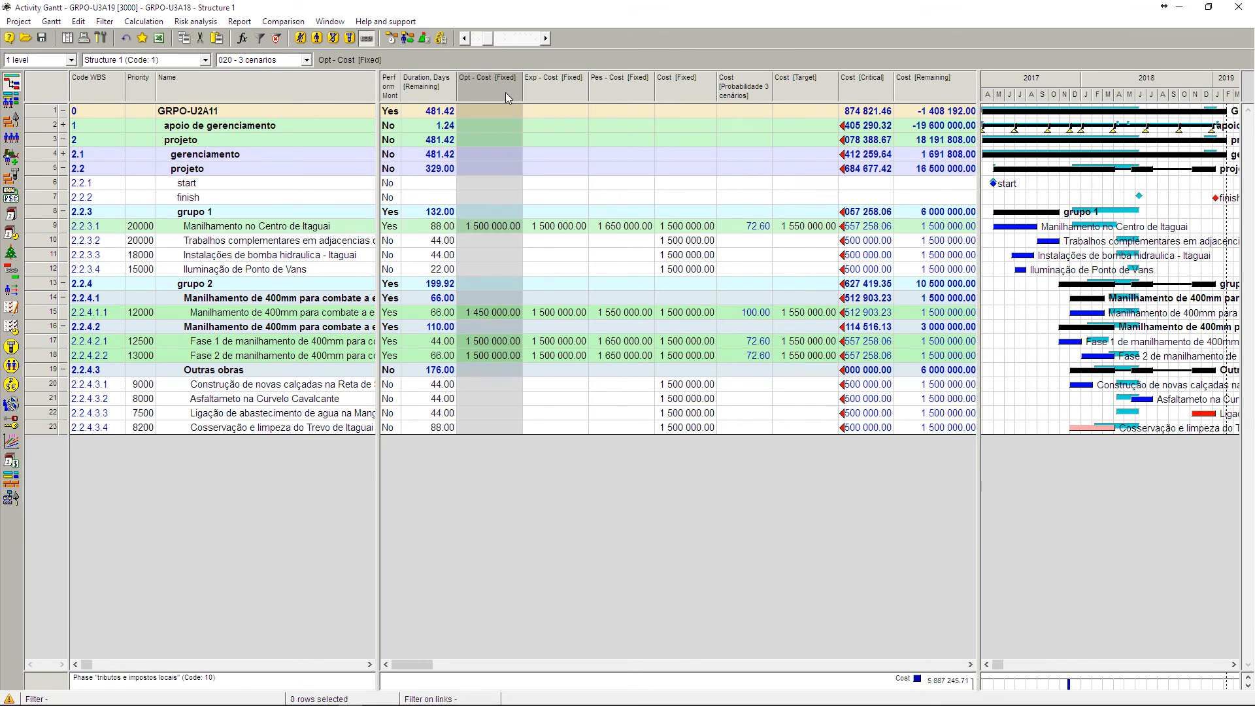
{"action": "key", "text": "Delete"}
{"action": "key", "text": "Delete"}
{"action": "key", "text": "Delete"}
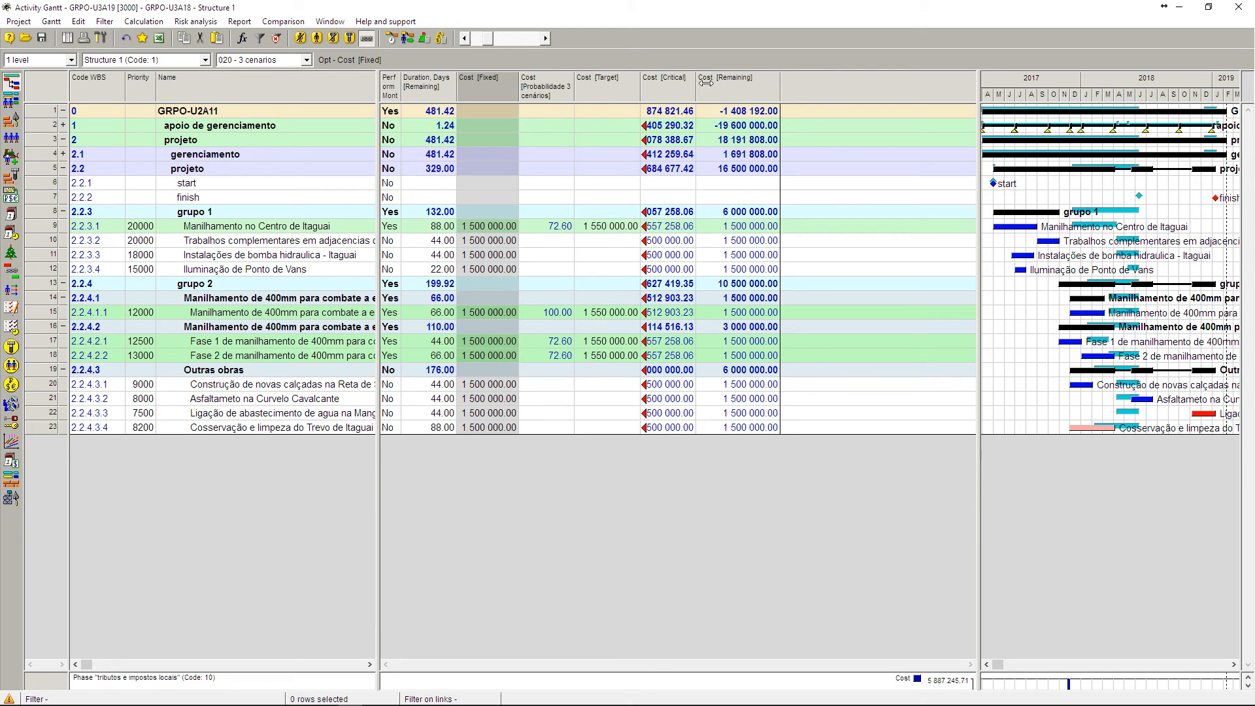
{"action": "left_click_drag", "start_coordinate": [696, 82], "coordinate": [751, 82]}
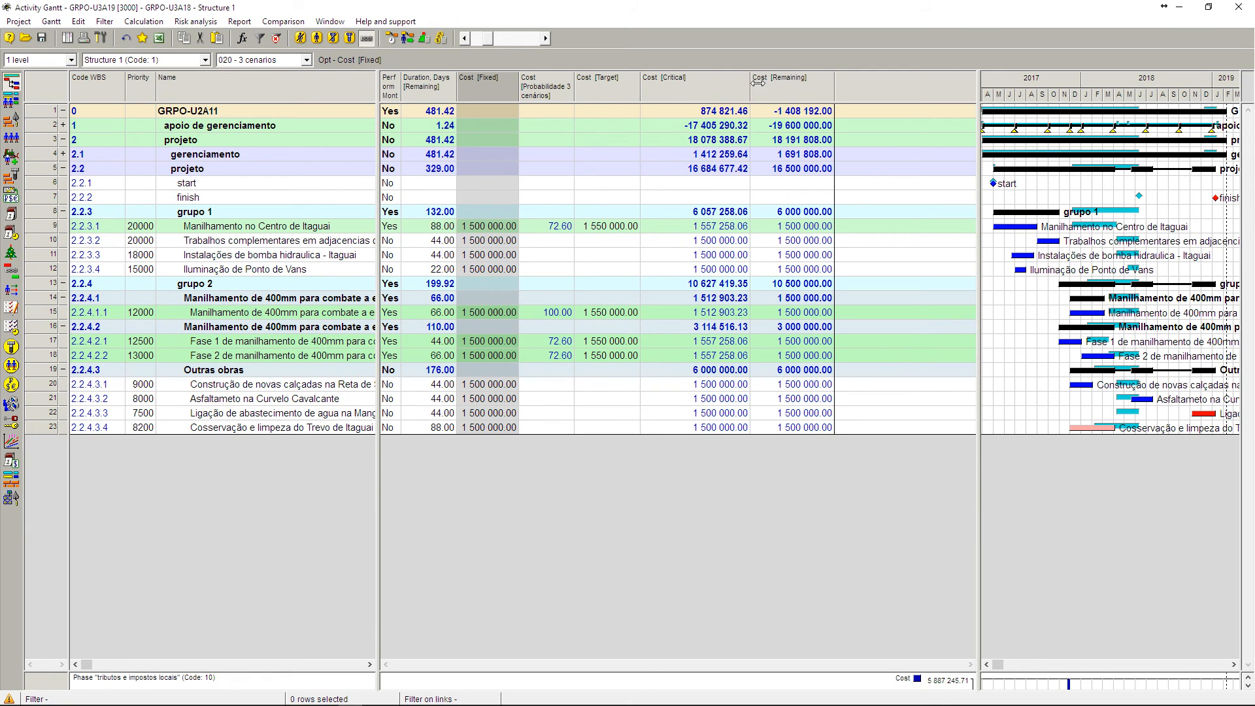
{"action": "left_click", "coordinate": [716, 230]}
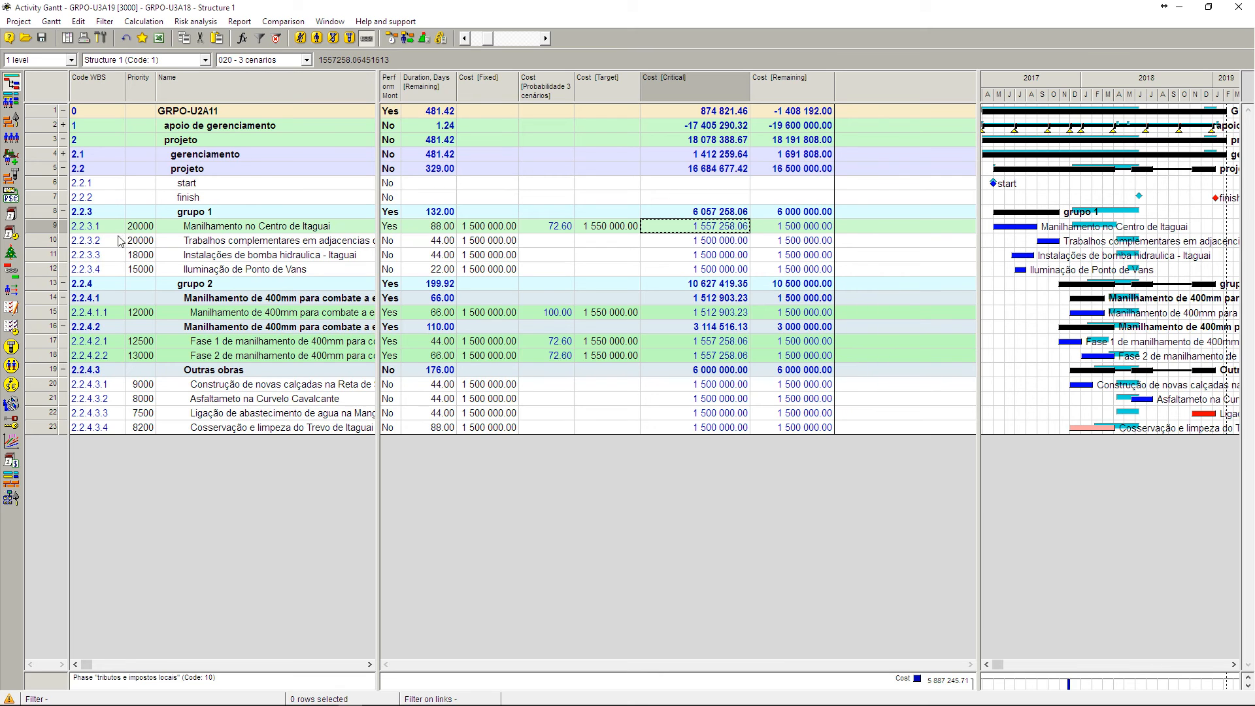
- View the three-scenario duration distribution in days for Manilhamento no Centro de Itaguai and check the probability at about 91 days
{"action": "right_click", "coordinate": [54, 226]}
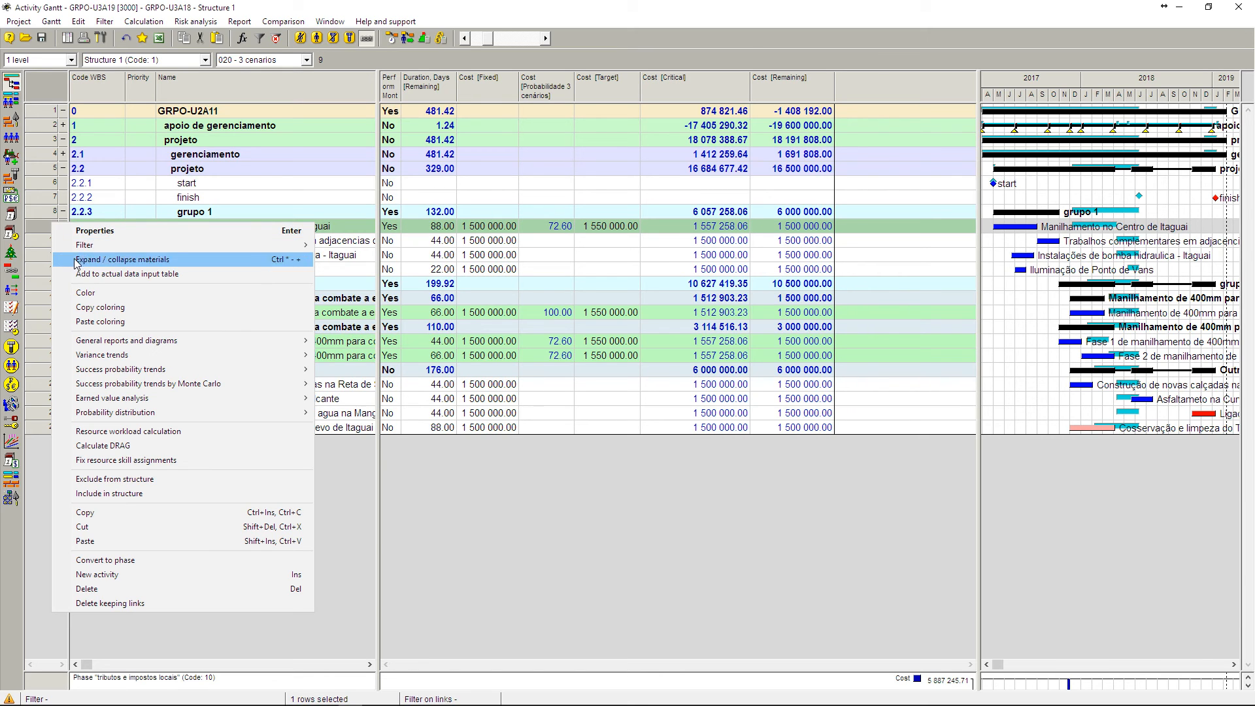
{"action": "mouse_move", "coordinate": [113, 413]}
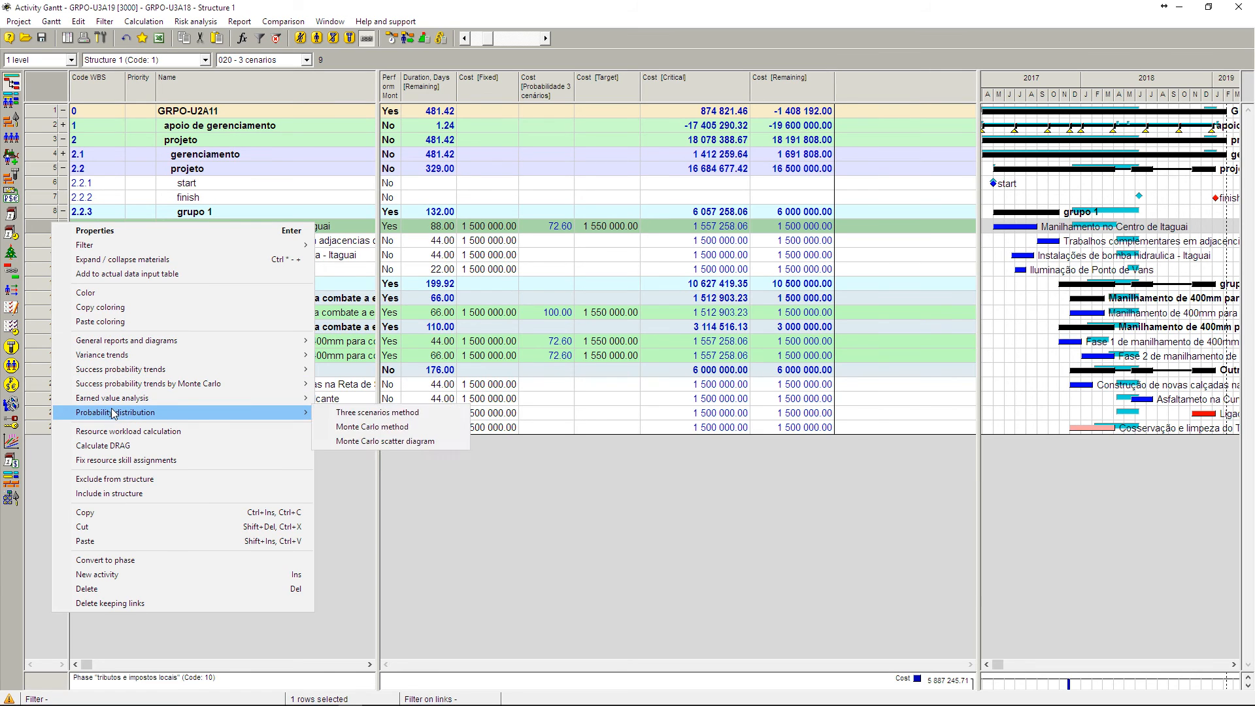
{"action": "left_click", "coordinate": [357, 415]}
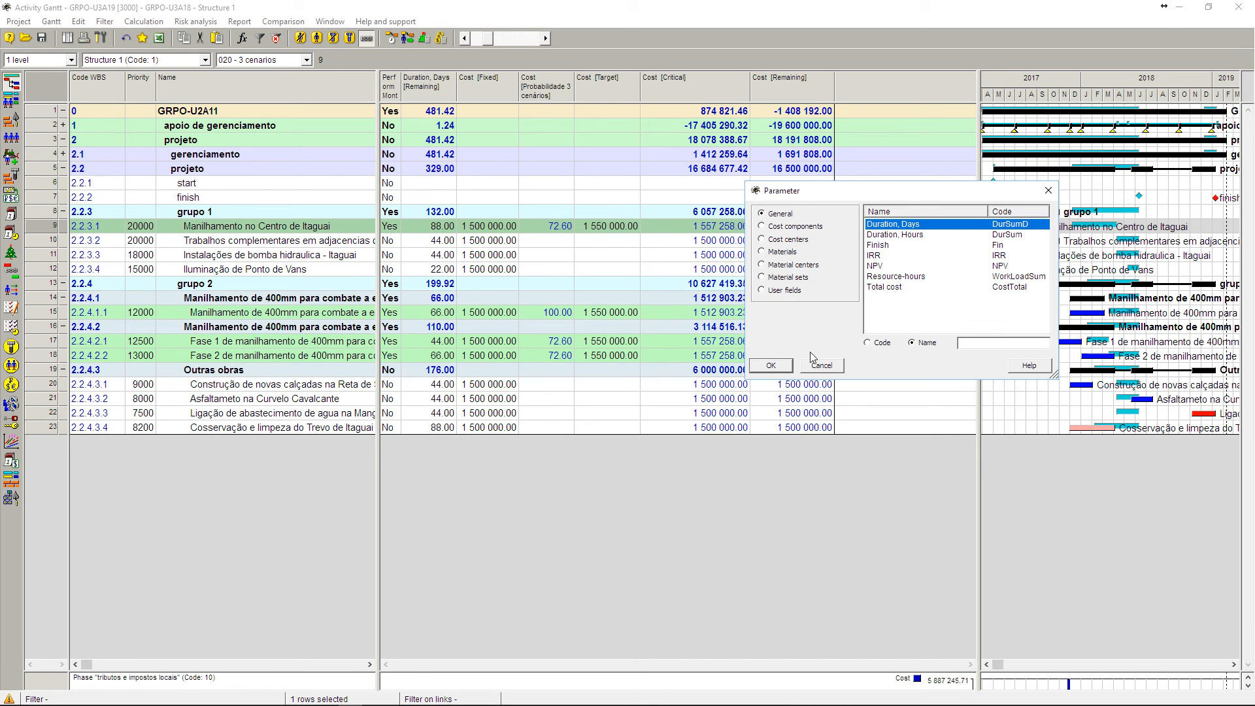
{"action": "left_click", "coordinate": [814, 363]}
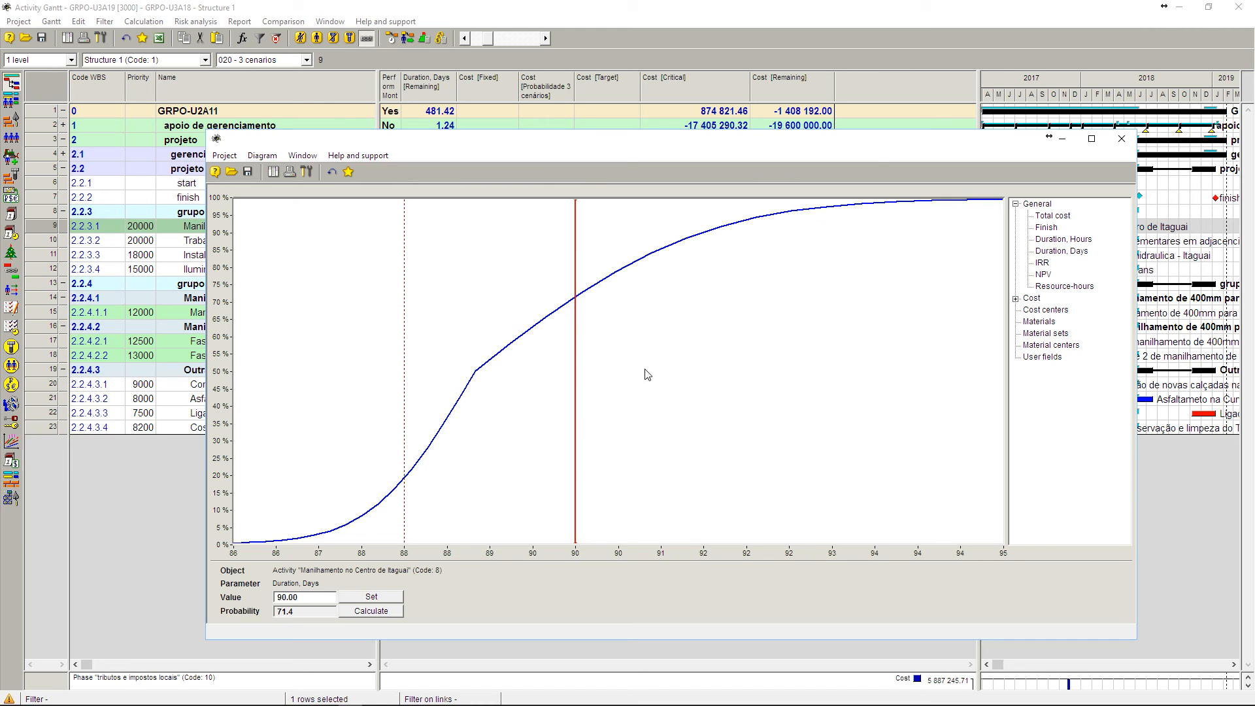
{"action": "mouse_move", "coordinate": [576, 412]}
{"action": "left_mouse_down"}
{"action": "mouse_move", "coordinate": [309, 489]}
{"action": "mouse_move", "coordinate": [673, 491]}
{"action": "left_mouse_up"}
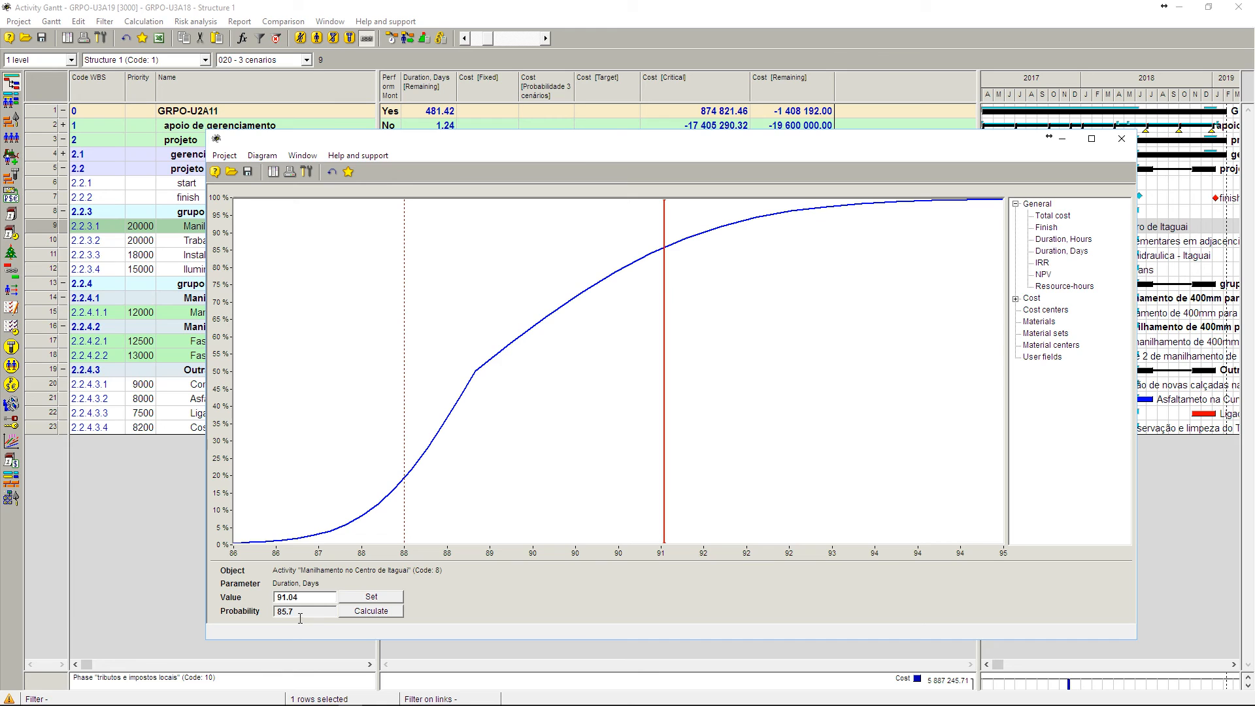
{"action": "left_click", "coordinate": [1121, 139]}
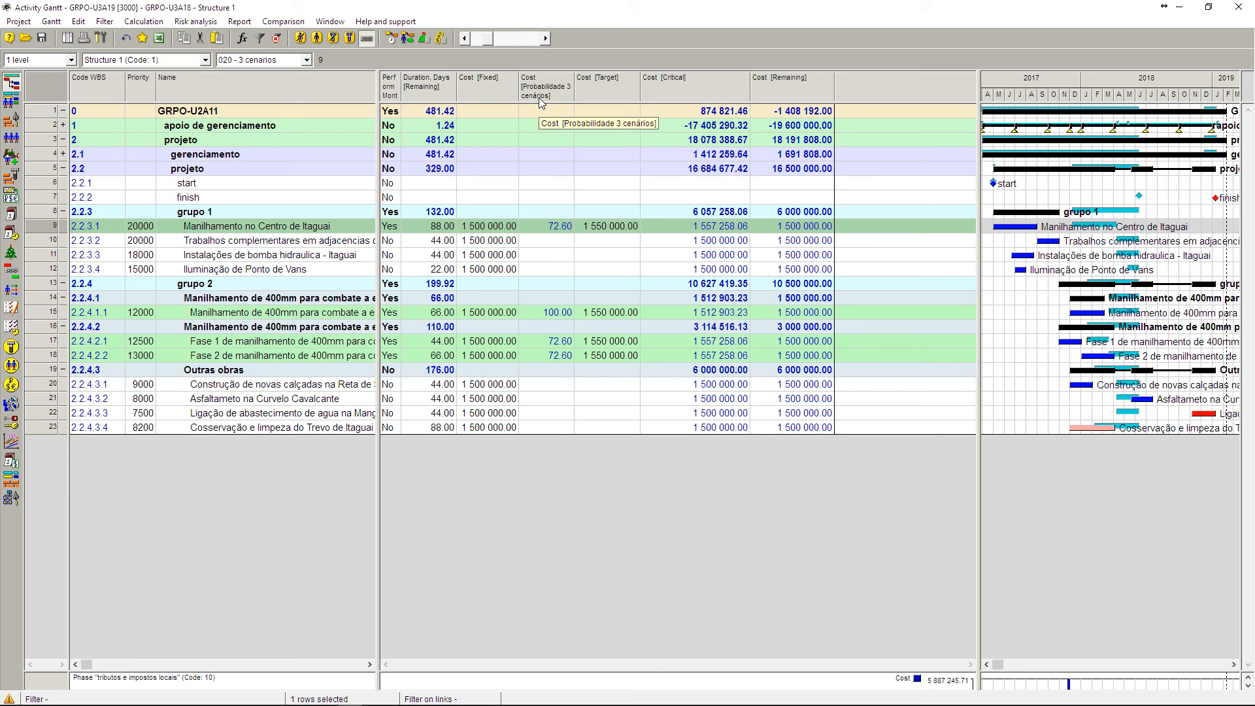
- Enlarge the Gantt chart over the data table, fit the timeline to the whole project and examine the Manilhamento no Centro de Itaguai bars
{"action": "left_click", "coordinate": [663, 96]}
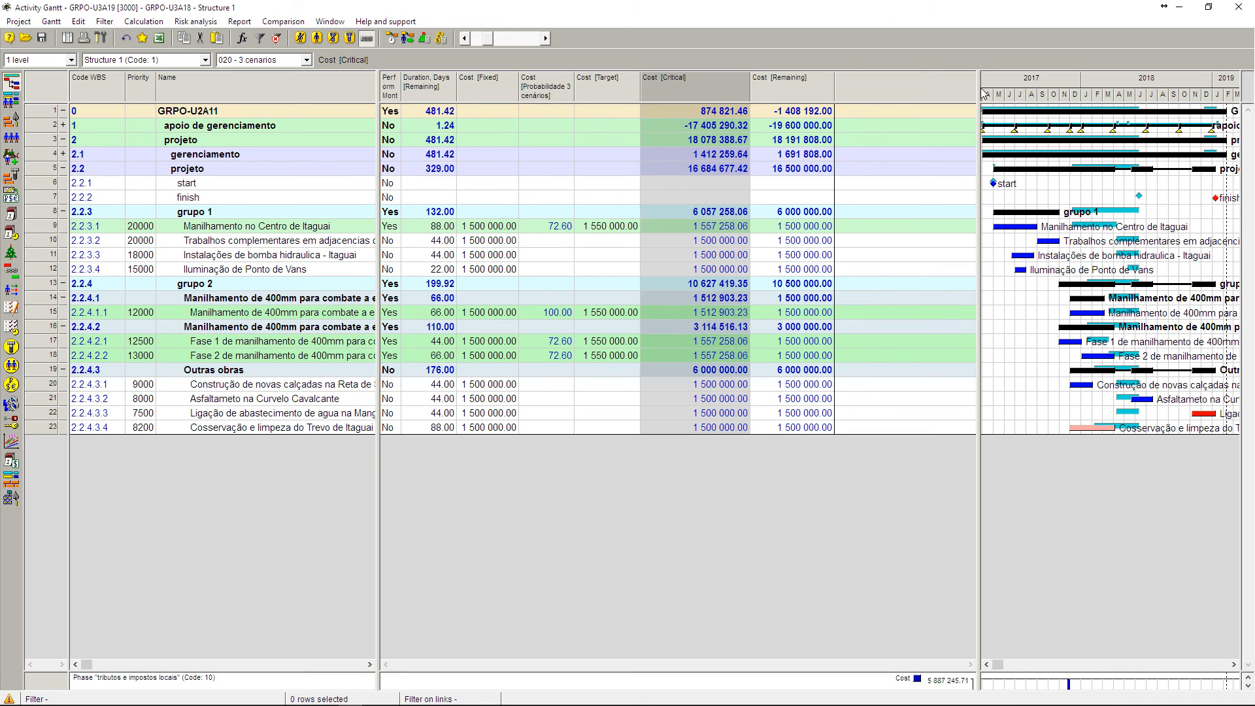
{"action": "left_click_drag", "start_coordinate": [985, 93], "coordinate": [381, 205]}
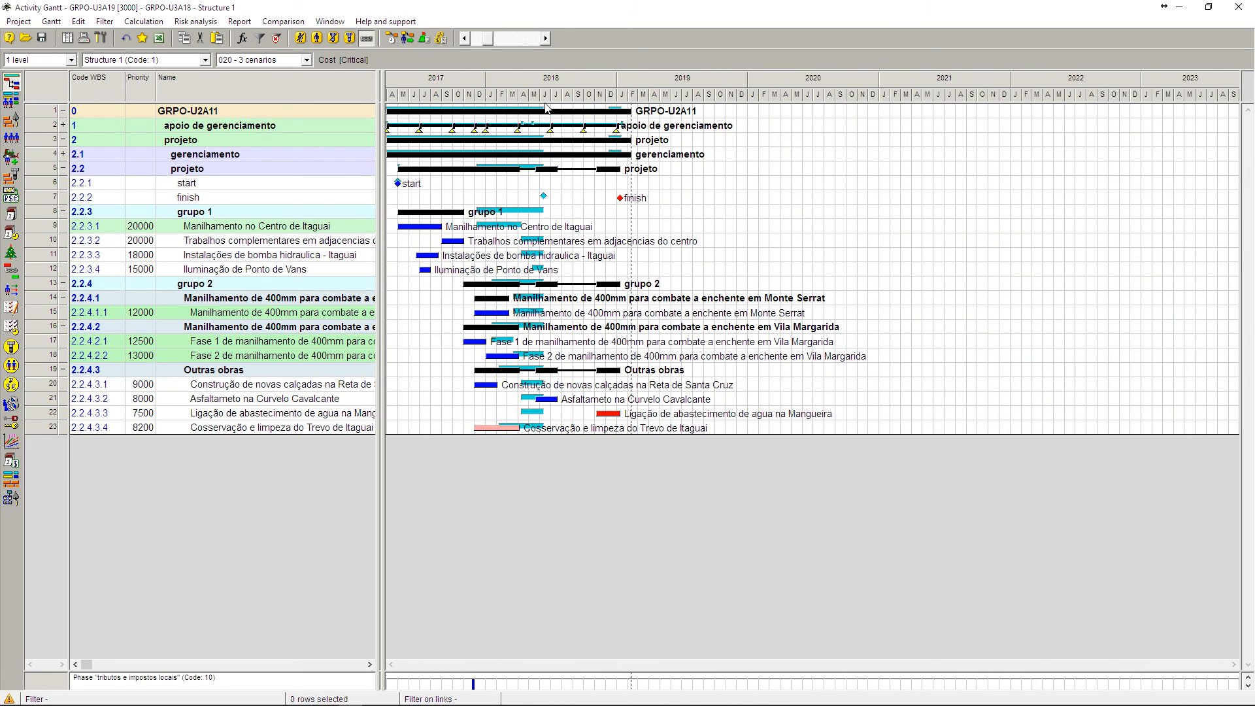
{"action": "right_click", "coordinate": [560, 90]}
{"action": "left_click", "coordinate": [601, 103]}
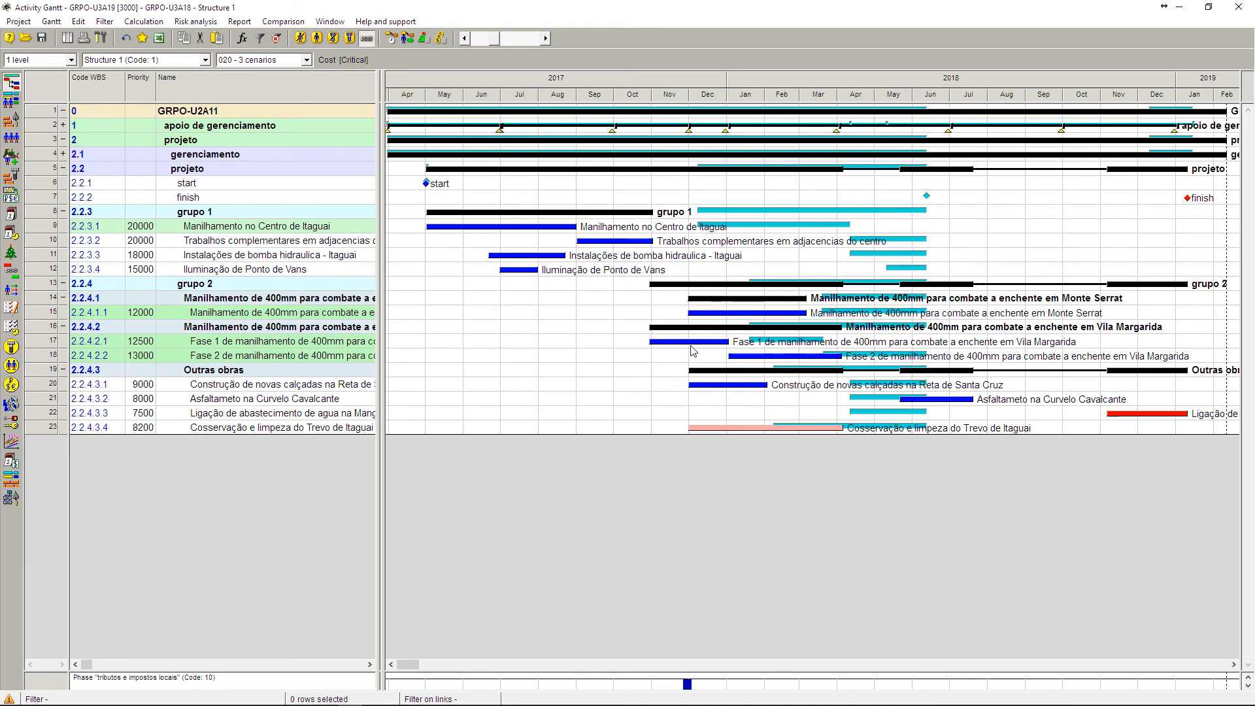
{"action": "mouse_move", "coordinate": [516, 273]}
{"action": "left_click", "coordinate": [55, 227]}
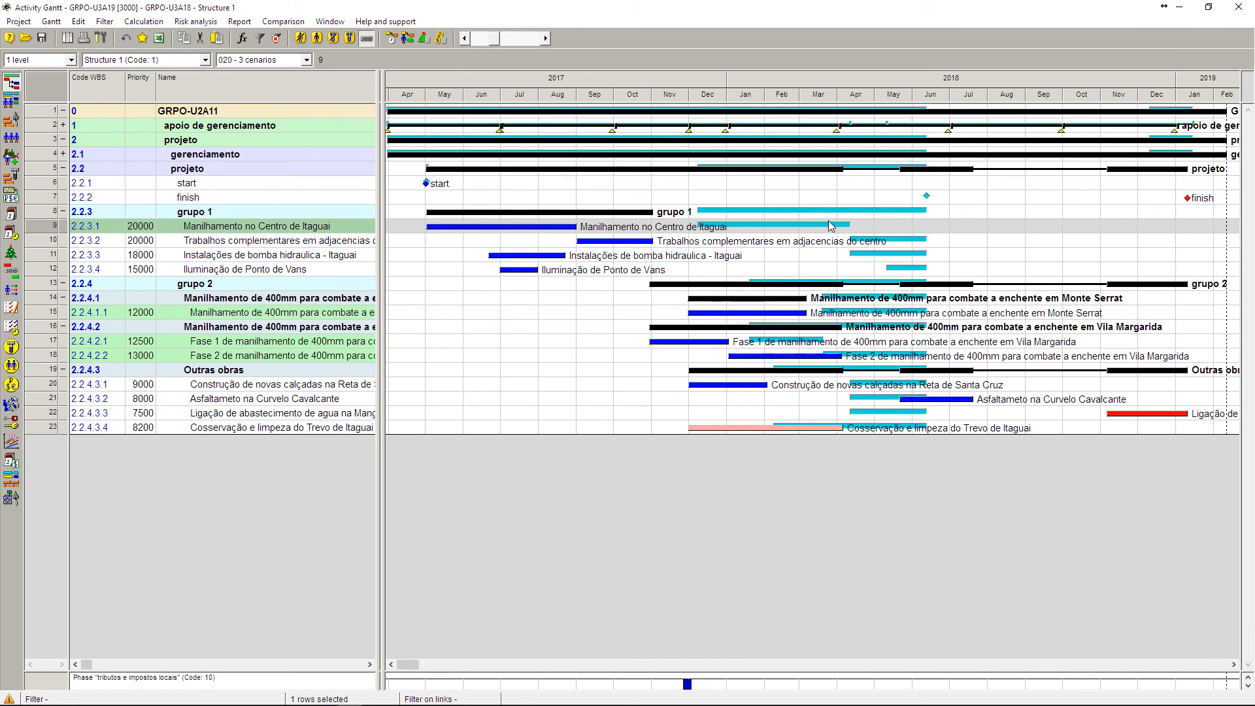
- Bring the data table back into view and add the Finish [Buffer] risk analysis column before the remaining cost column
{"action": "left_click_drag", "start_coordinate": [390, 317], "coordinate": [1060, 317]}
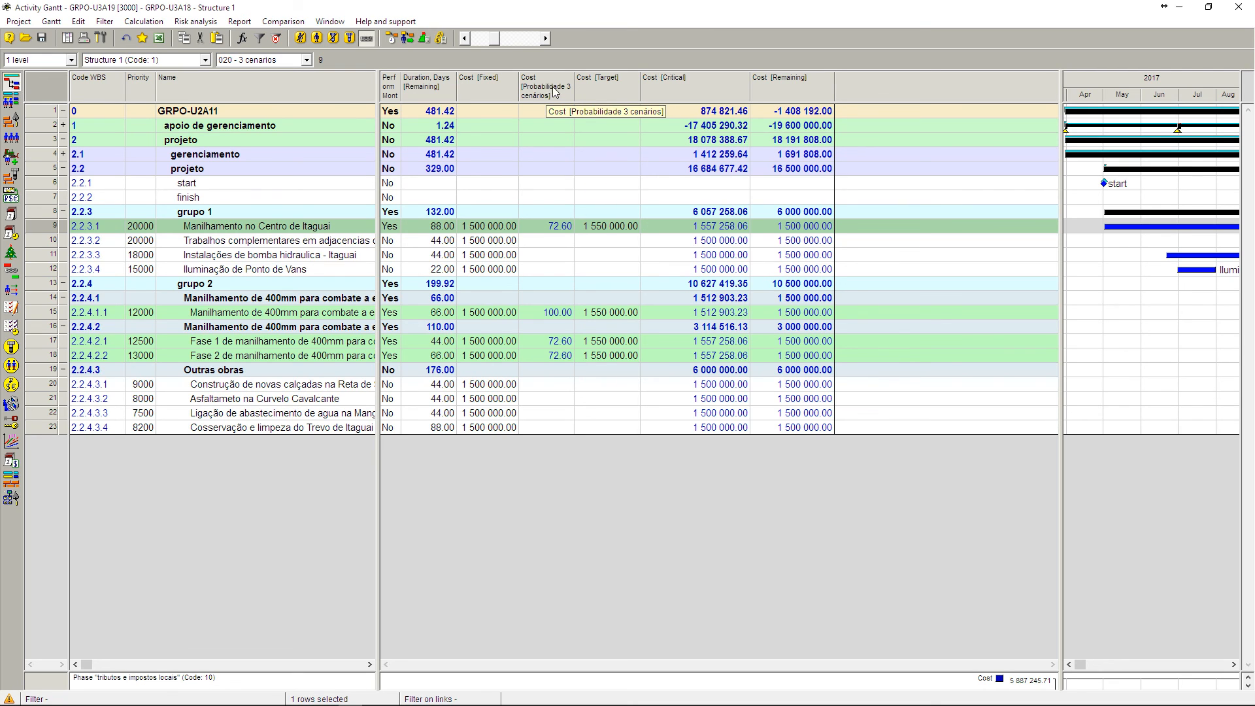
{"action": "left_click", "coordinate": [660, 91]}
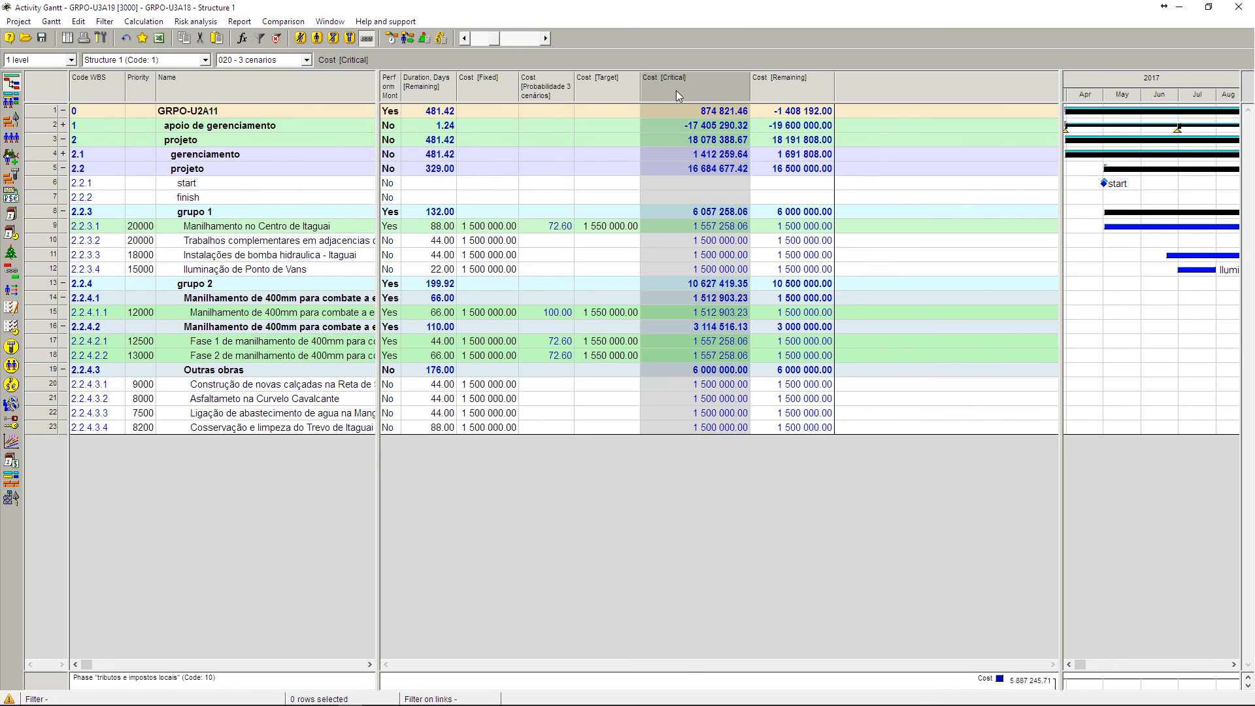
{"action": "right_click", "coordinate": [783, 88]}
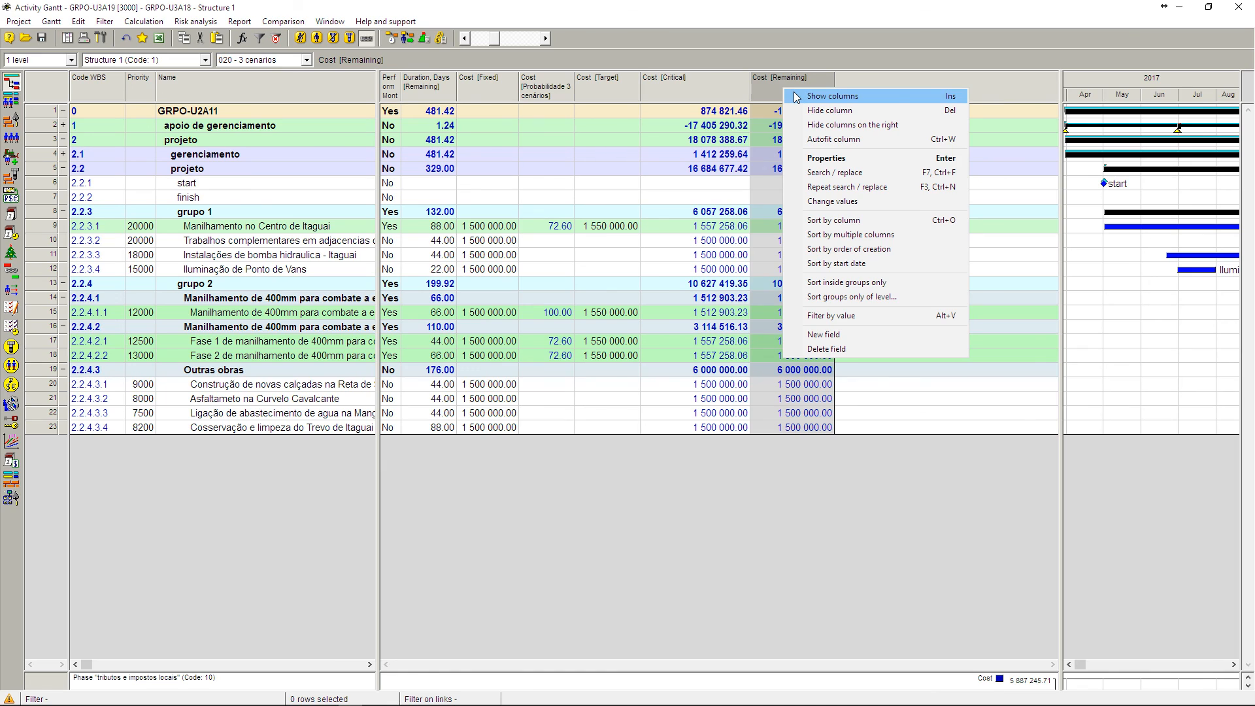
{"action": "left_click", "coordinate": [796, 98]}
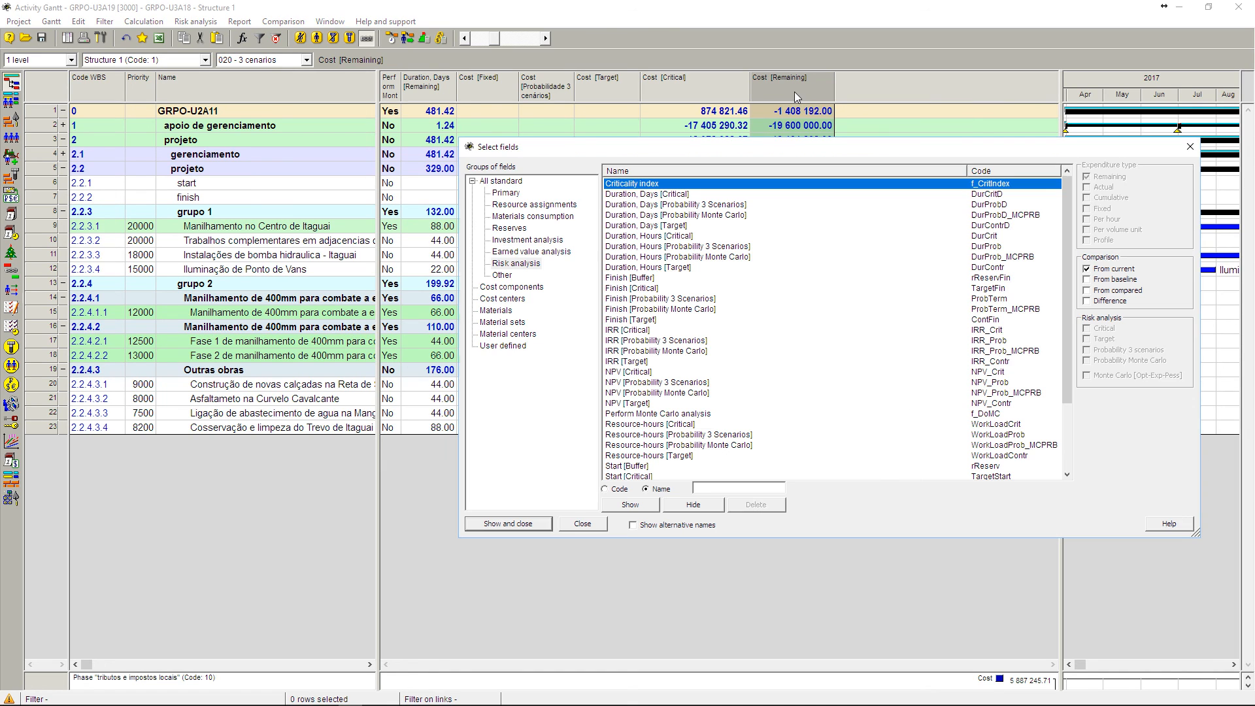
{"action": "left_click", "coordinate": [524, 288]}
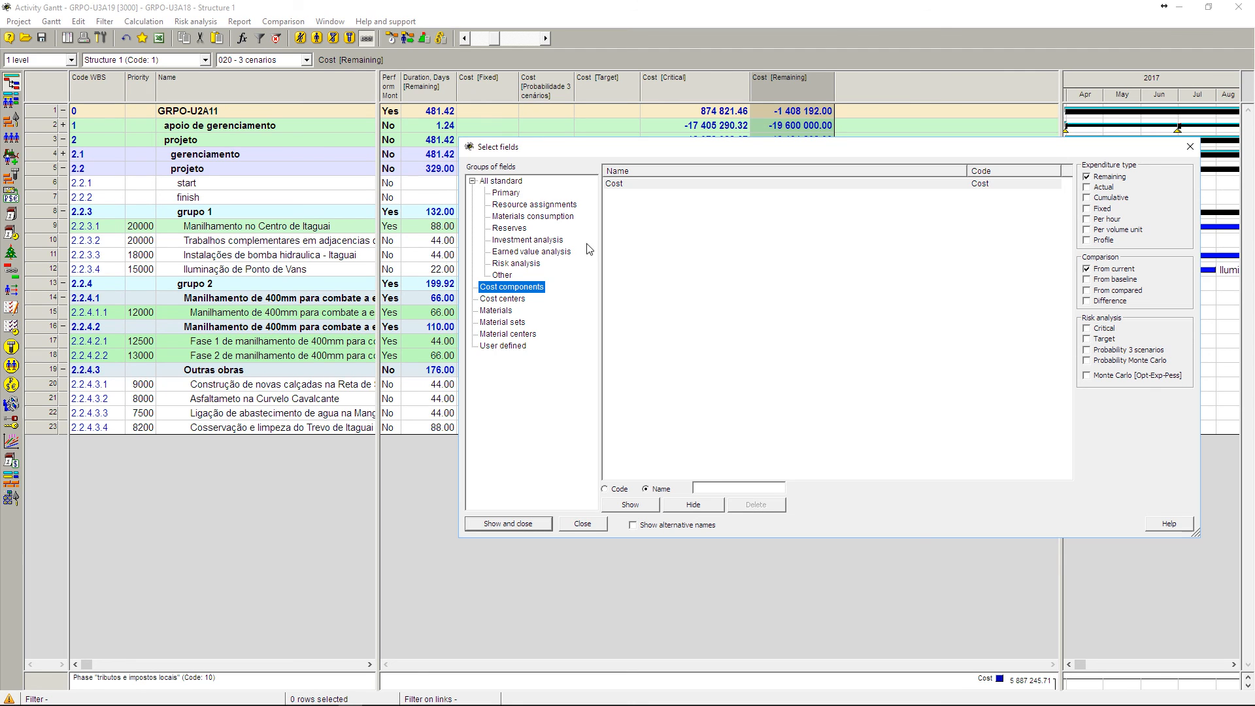
{"action": "left_click", "coordinate": [523, 264]}
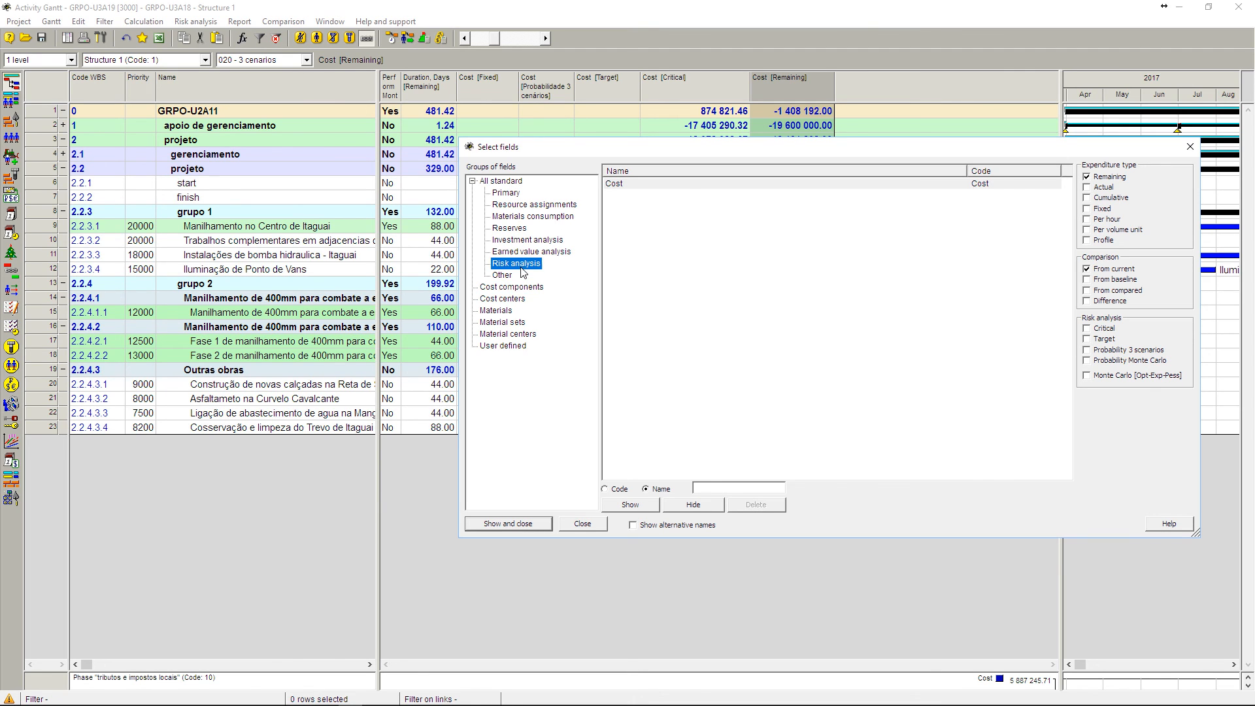
{"action": "scroll", "coordinate": [770, 261], "scroll_direction": "down", "scroll_amount": 3}
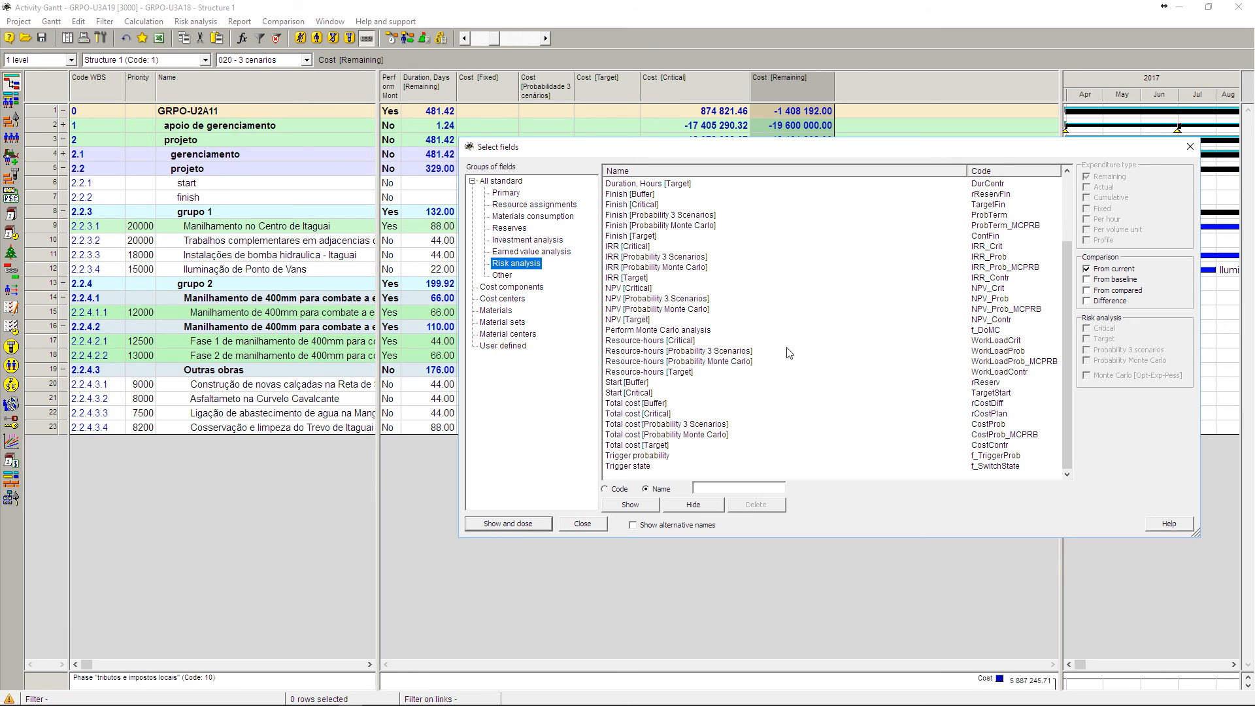
{"action": "left_click", "coordinate": [667, 404]}
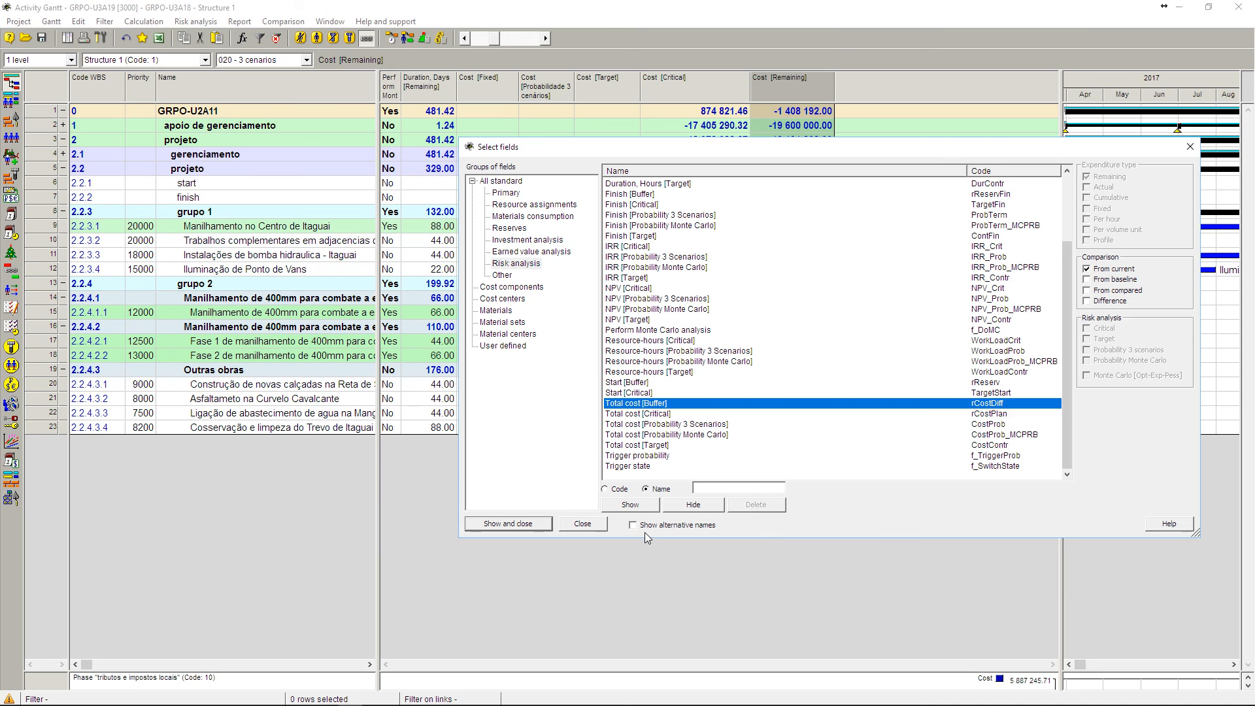
{"action": "scroll", "coordinate": [728, 410], "scroll_direction": "up", "scroll_amount": 2}
{"action": "scroll", "coordinate": [727, 410], "scroll_direction": "up", "scroll_amount": 1}
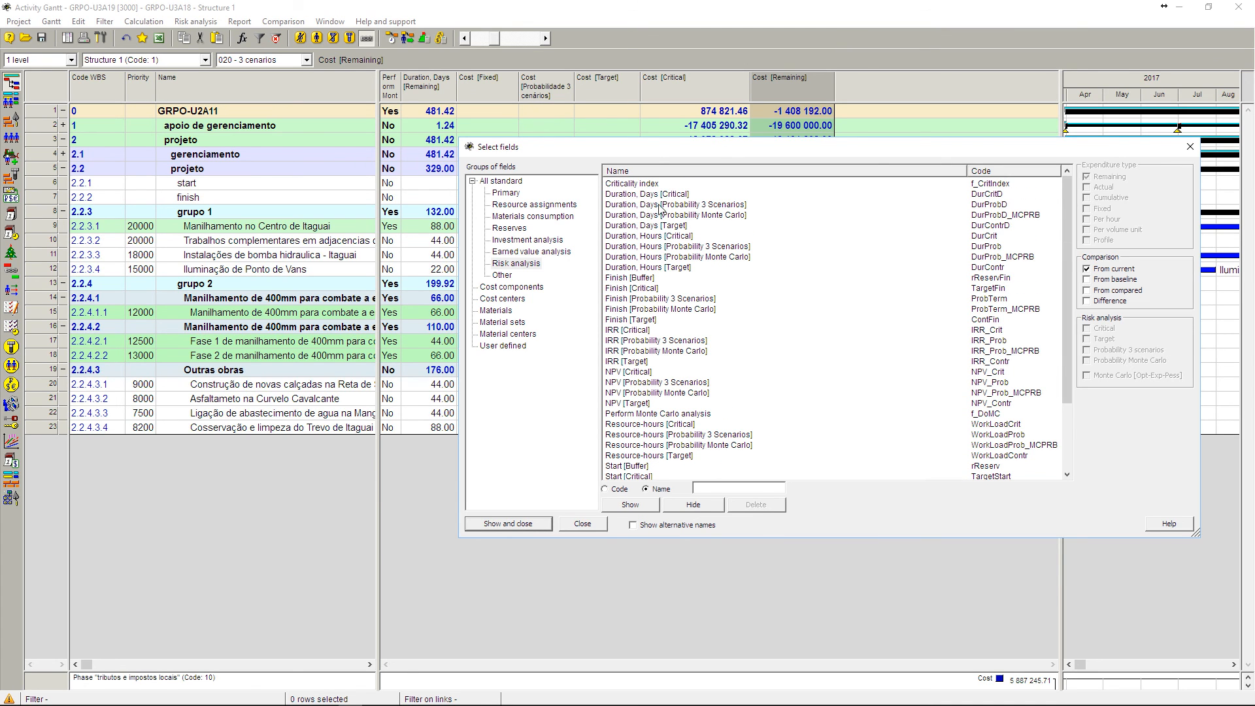
{"action": "left_click", "coordinate": [647, 279]}
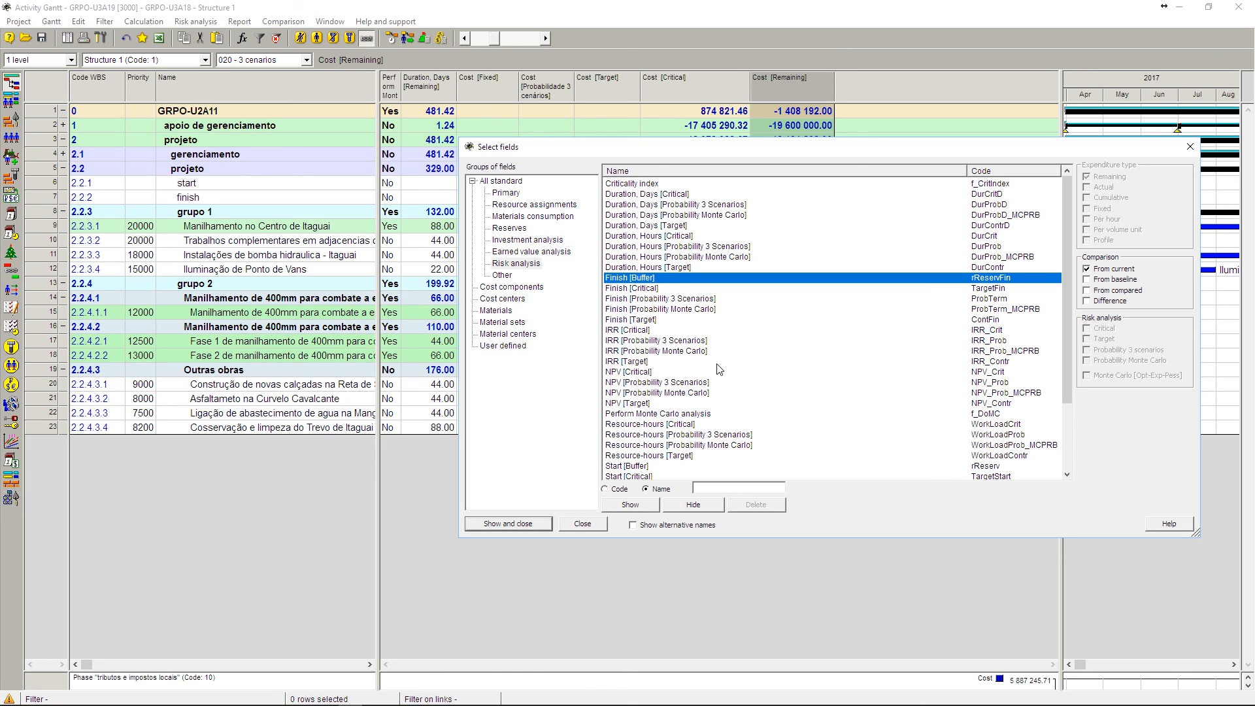
{"action": "left_click", "coordinate": [529, 524]}
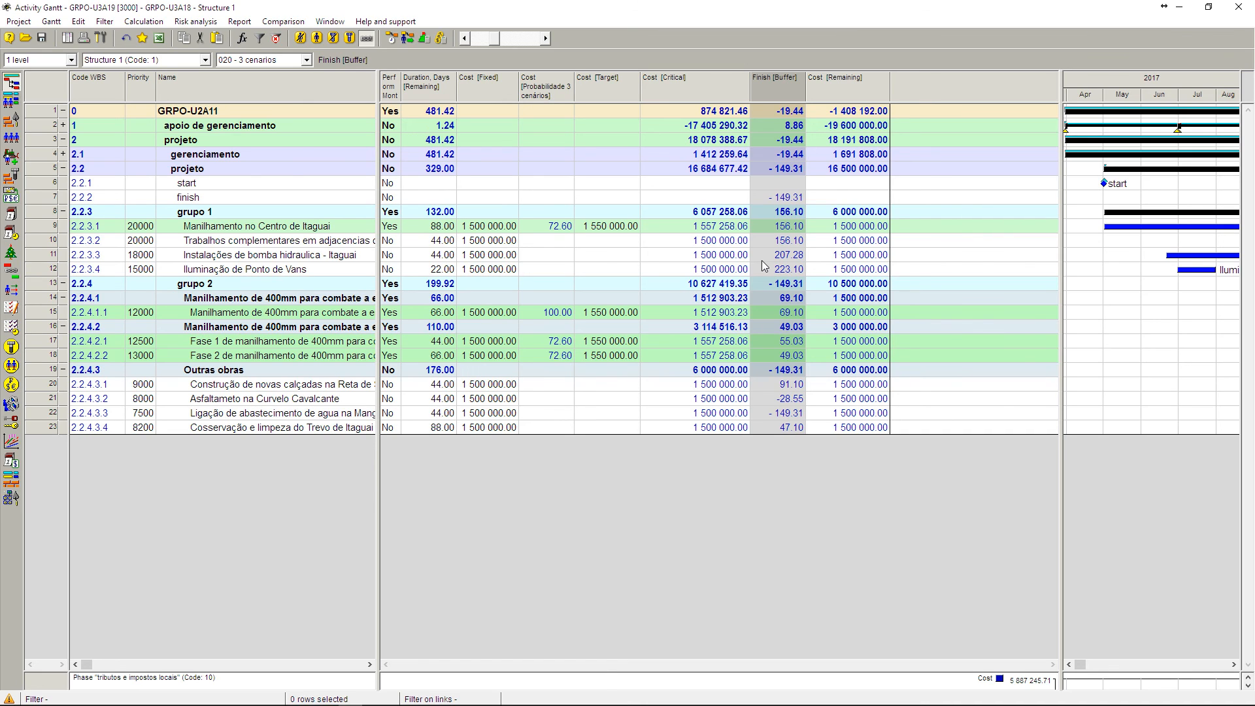
- Check the finish buffer of the Trabalhos complementares activity, widen the Gantt chart and fit the timeline to the whole project
{"action": "left_click", "coordinate": [774, 242]}
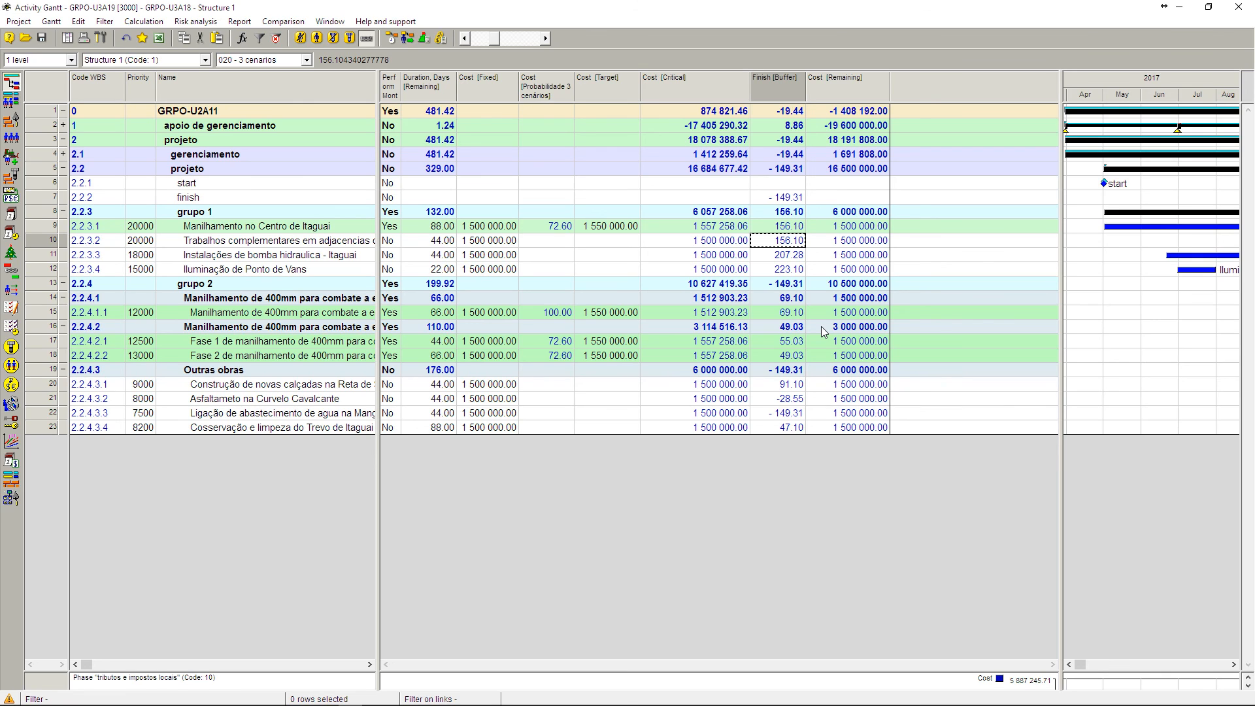
{"action": "left_click", "coordinate": [29, 243]}
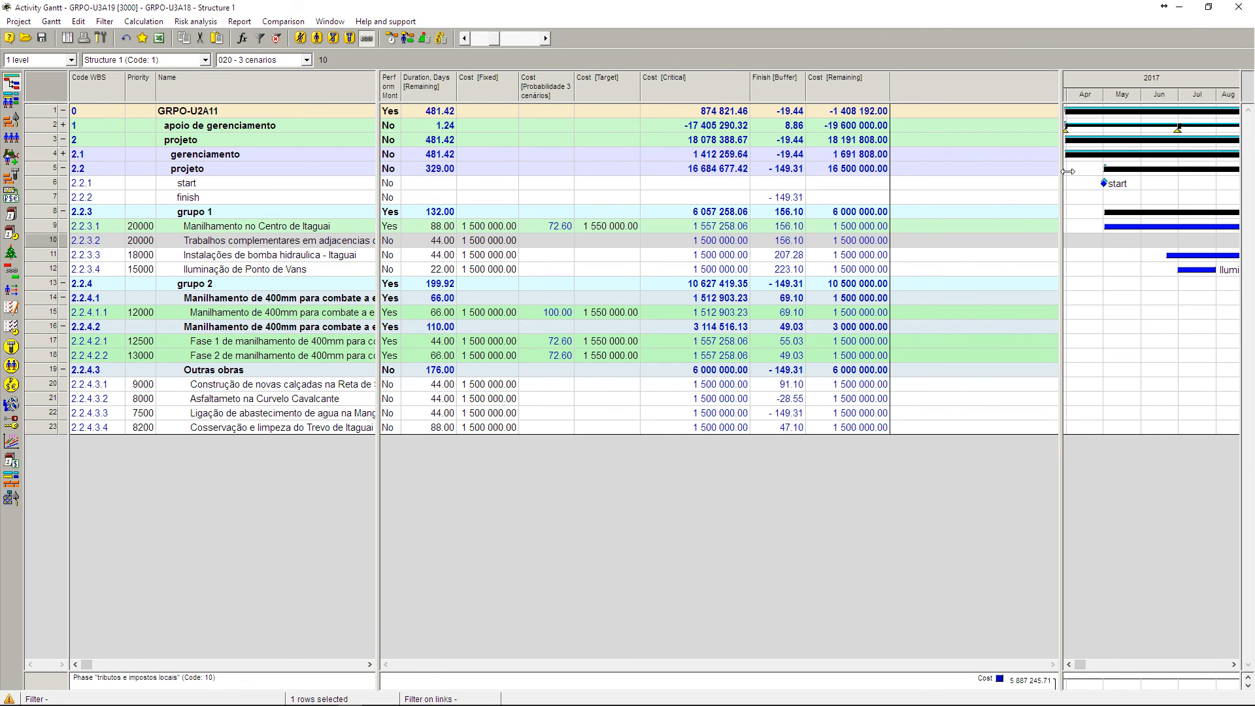
{"action": "left_click_drag", "start_coordinate": [1068, 171], "coordinate": [650, 323]}
{"action": "right_click", "coordinate": [957, 80]}
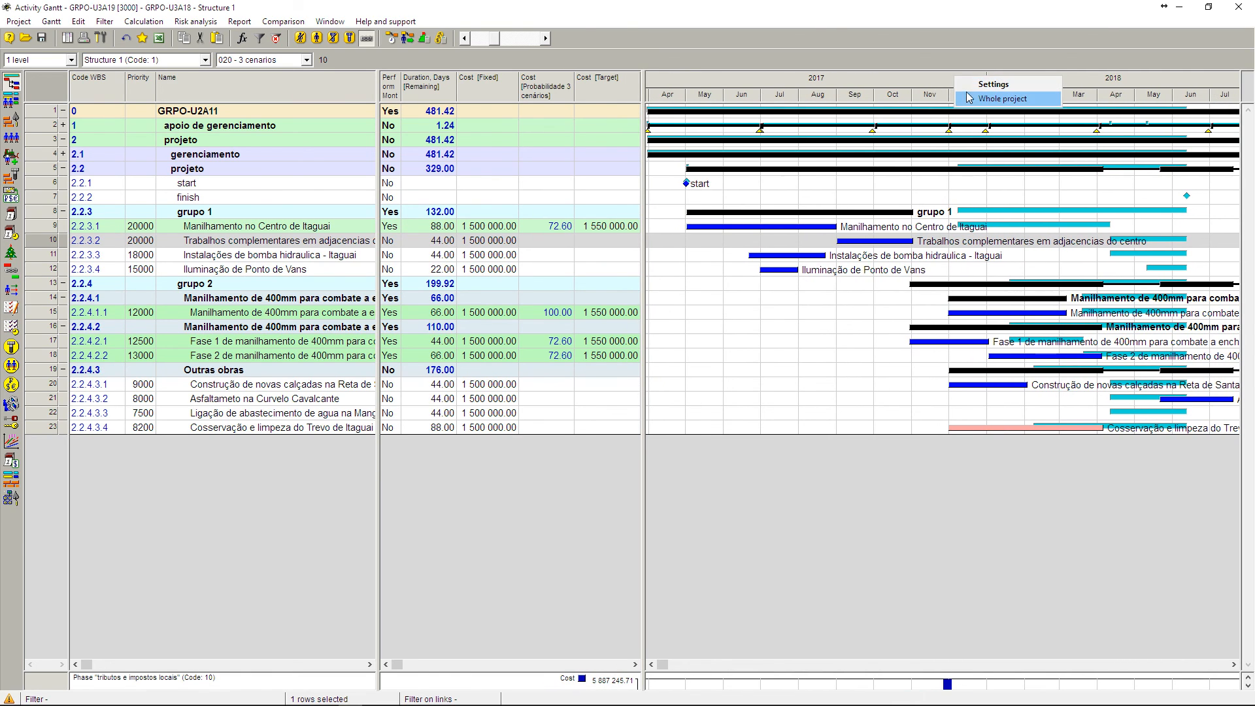
{"action": "left_click", "coordinate": [969, 98]}
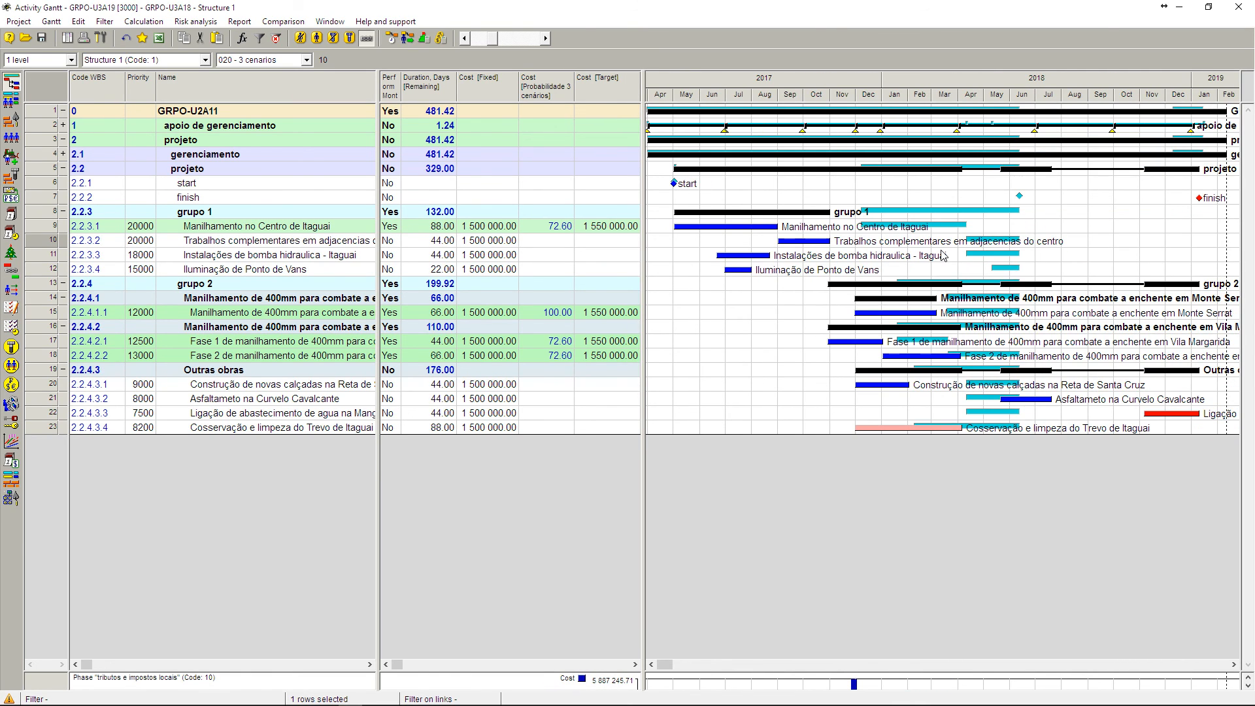